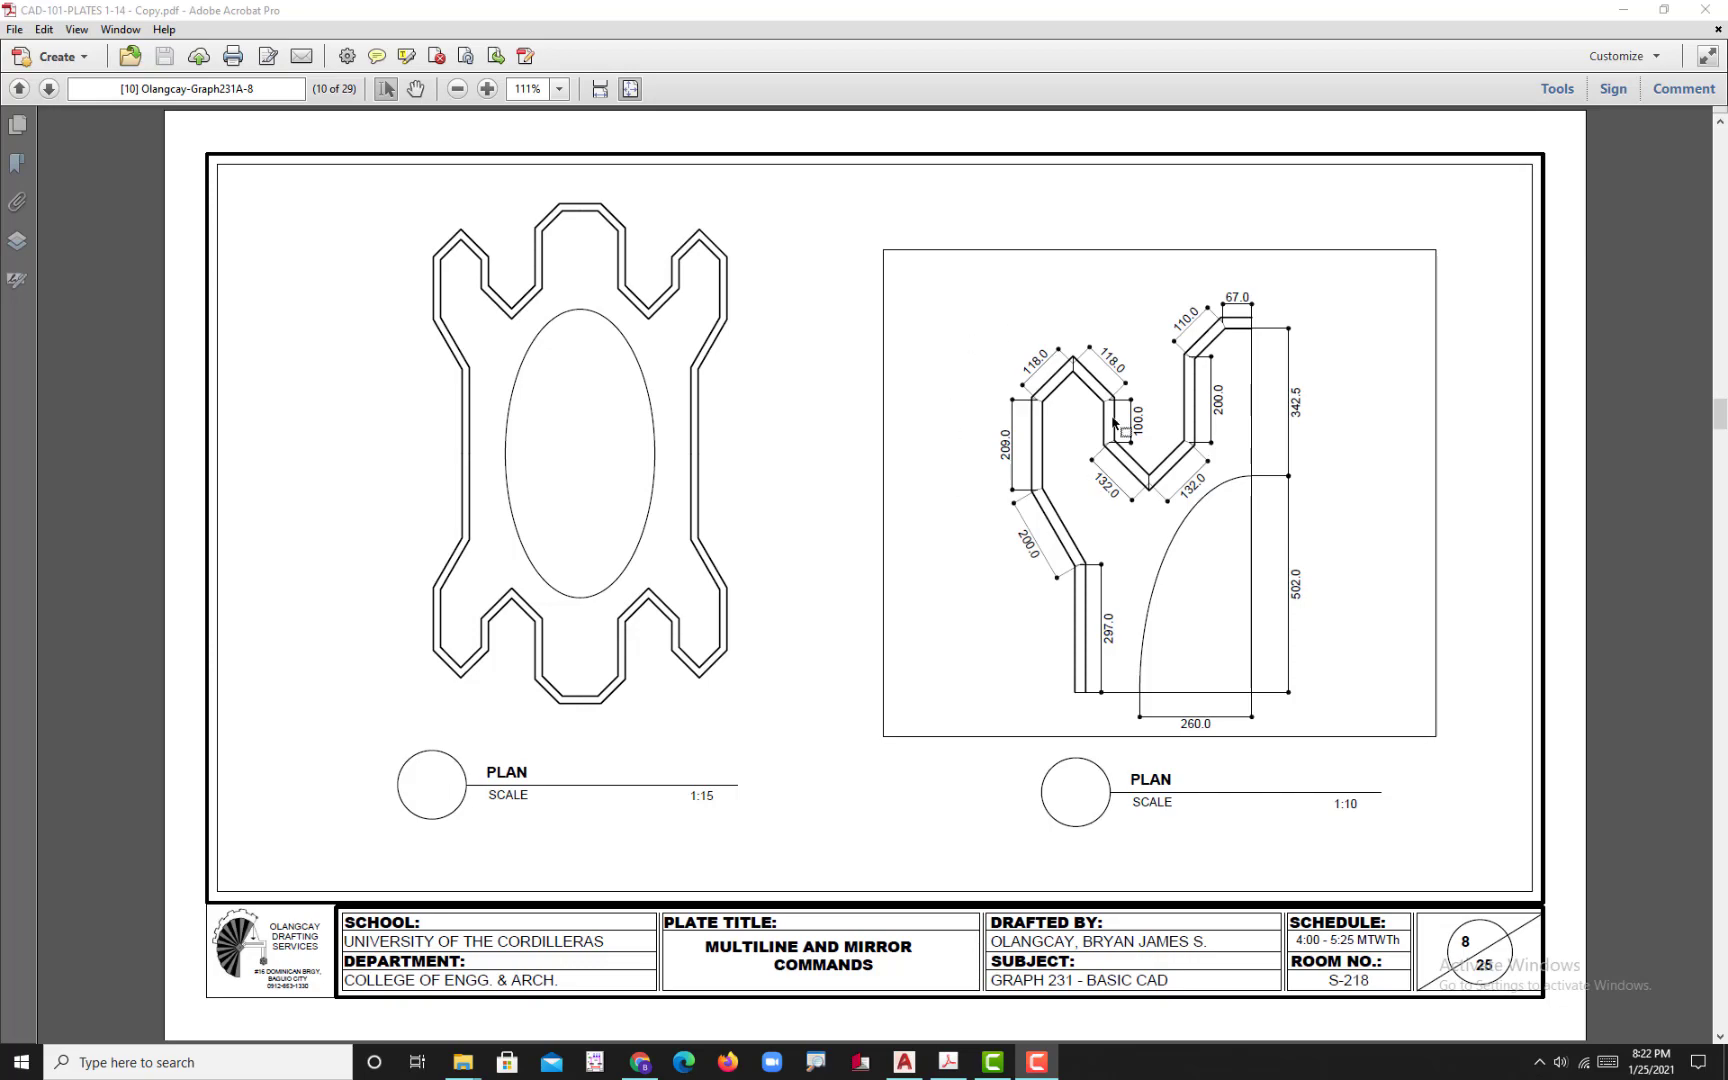
- Switch to AutoCAD and open model space of PLATES.dwg at the empty area beside the existing figures
{"action": "left_click", "coordinate": [904, 1062]}
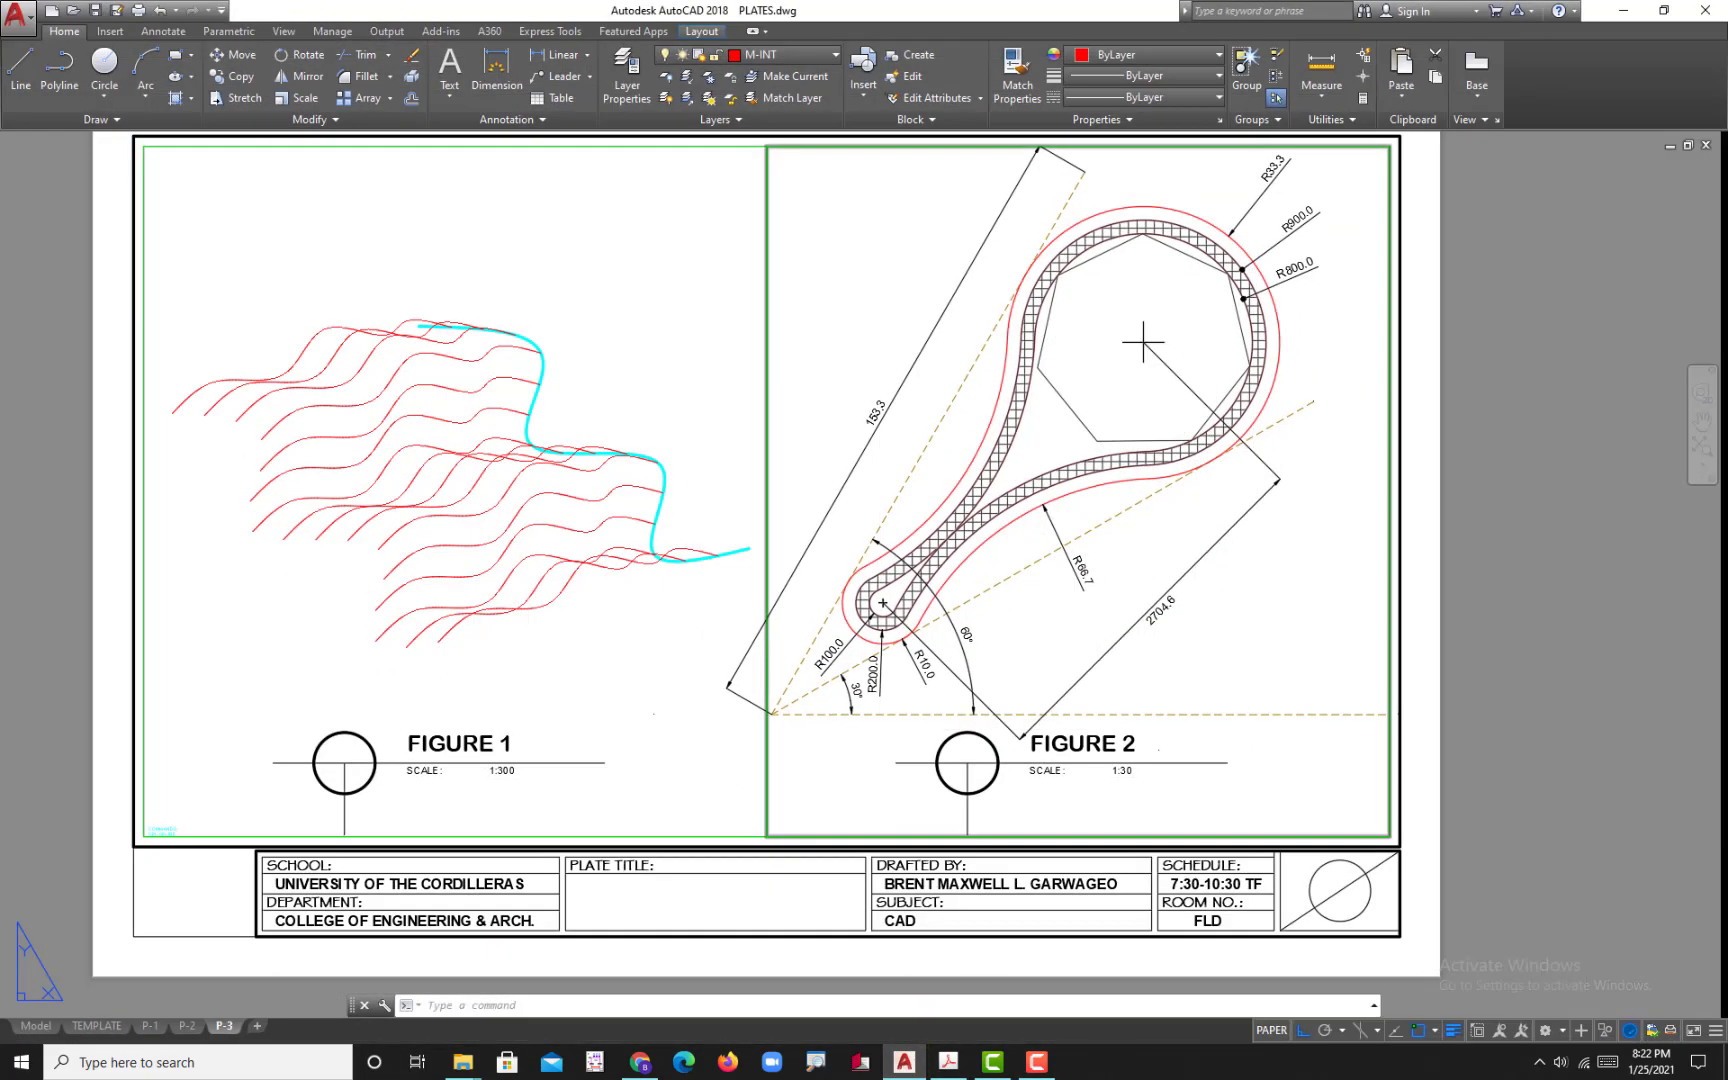
{"action": "left_click", "coordinate": [36, 1026]}
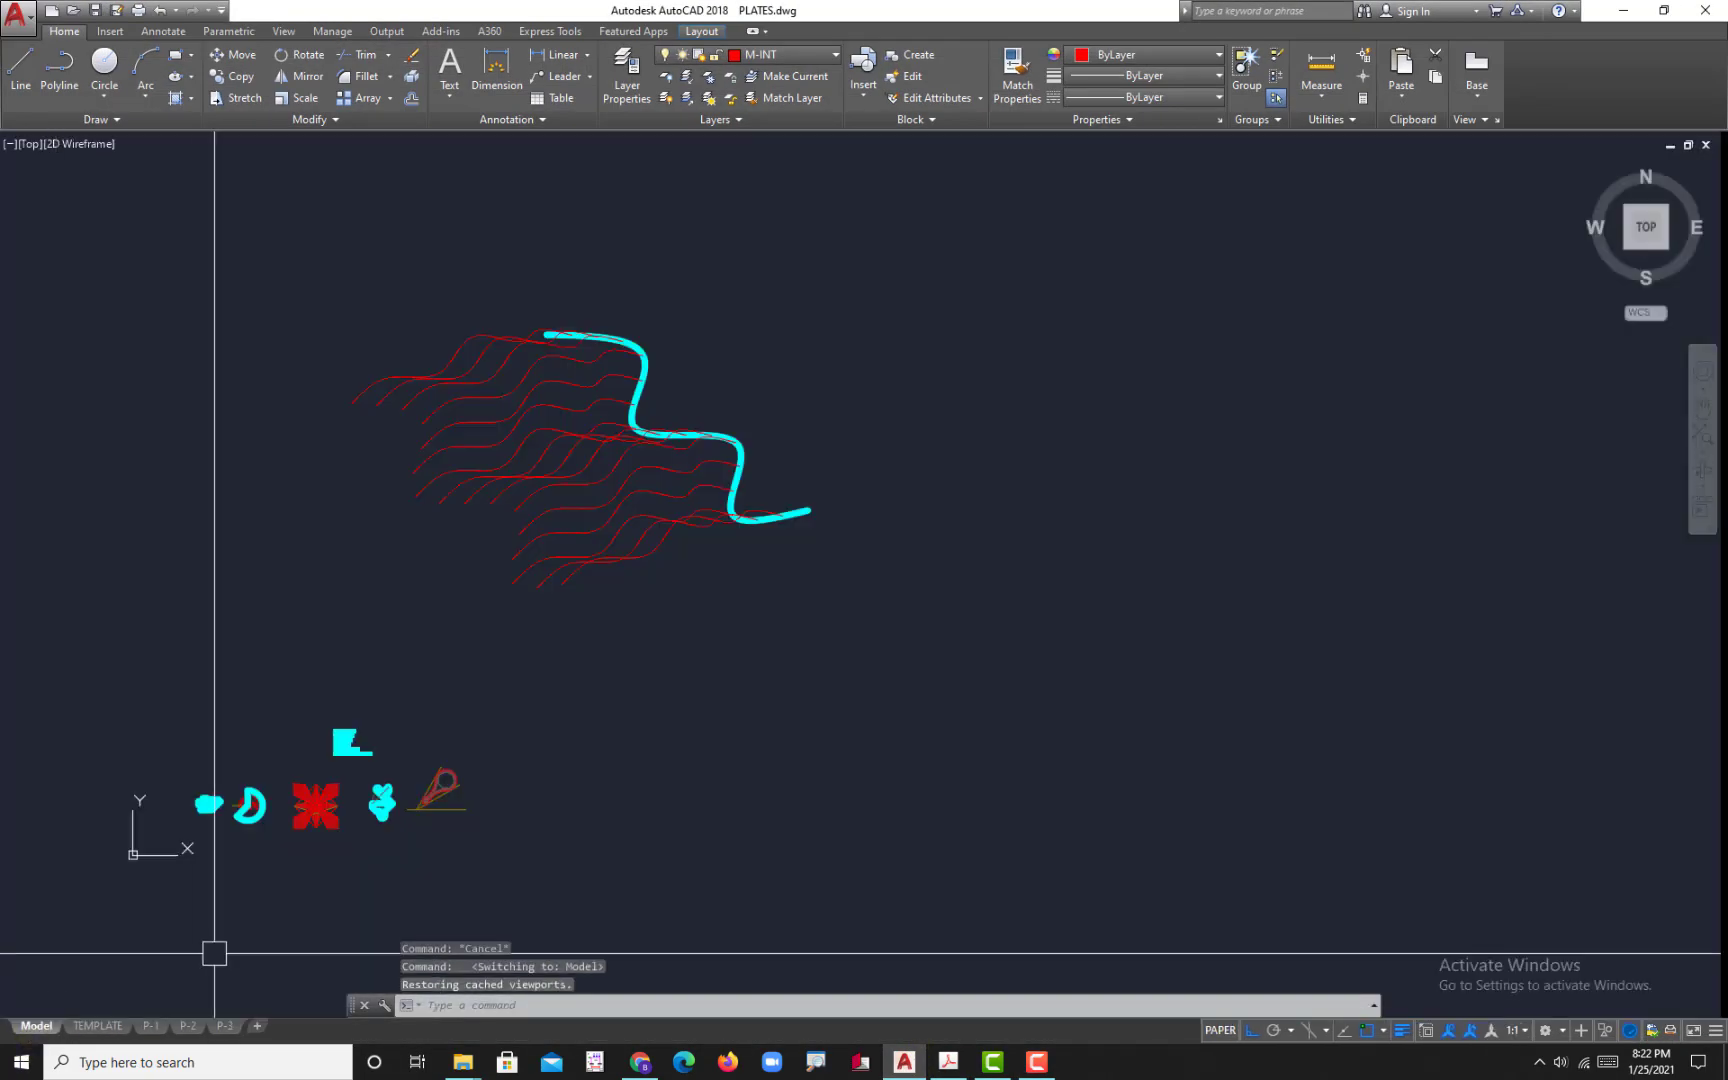
{"action": "middle_click_drag", "start_coordinate": [698, 604], "coordinate": [848, 553]}
{"action": "middle_click_drag", "start_coordinate": [768, 746], "coordinate": [776, 657]}
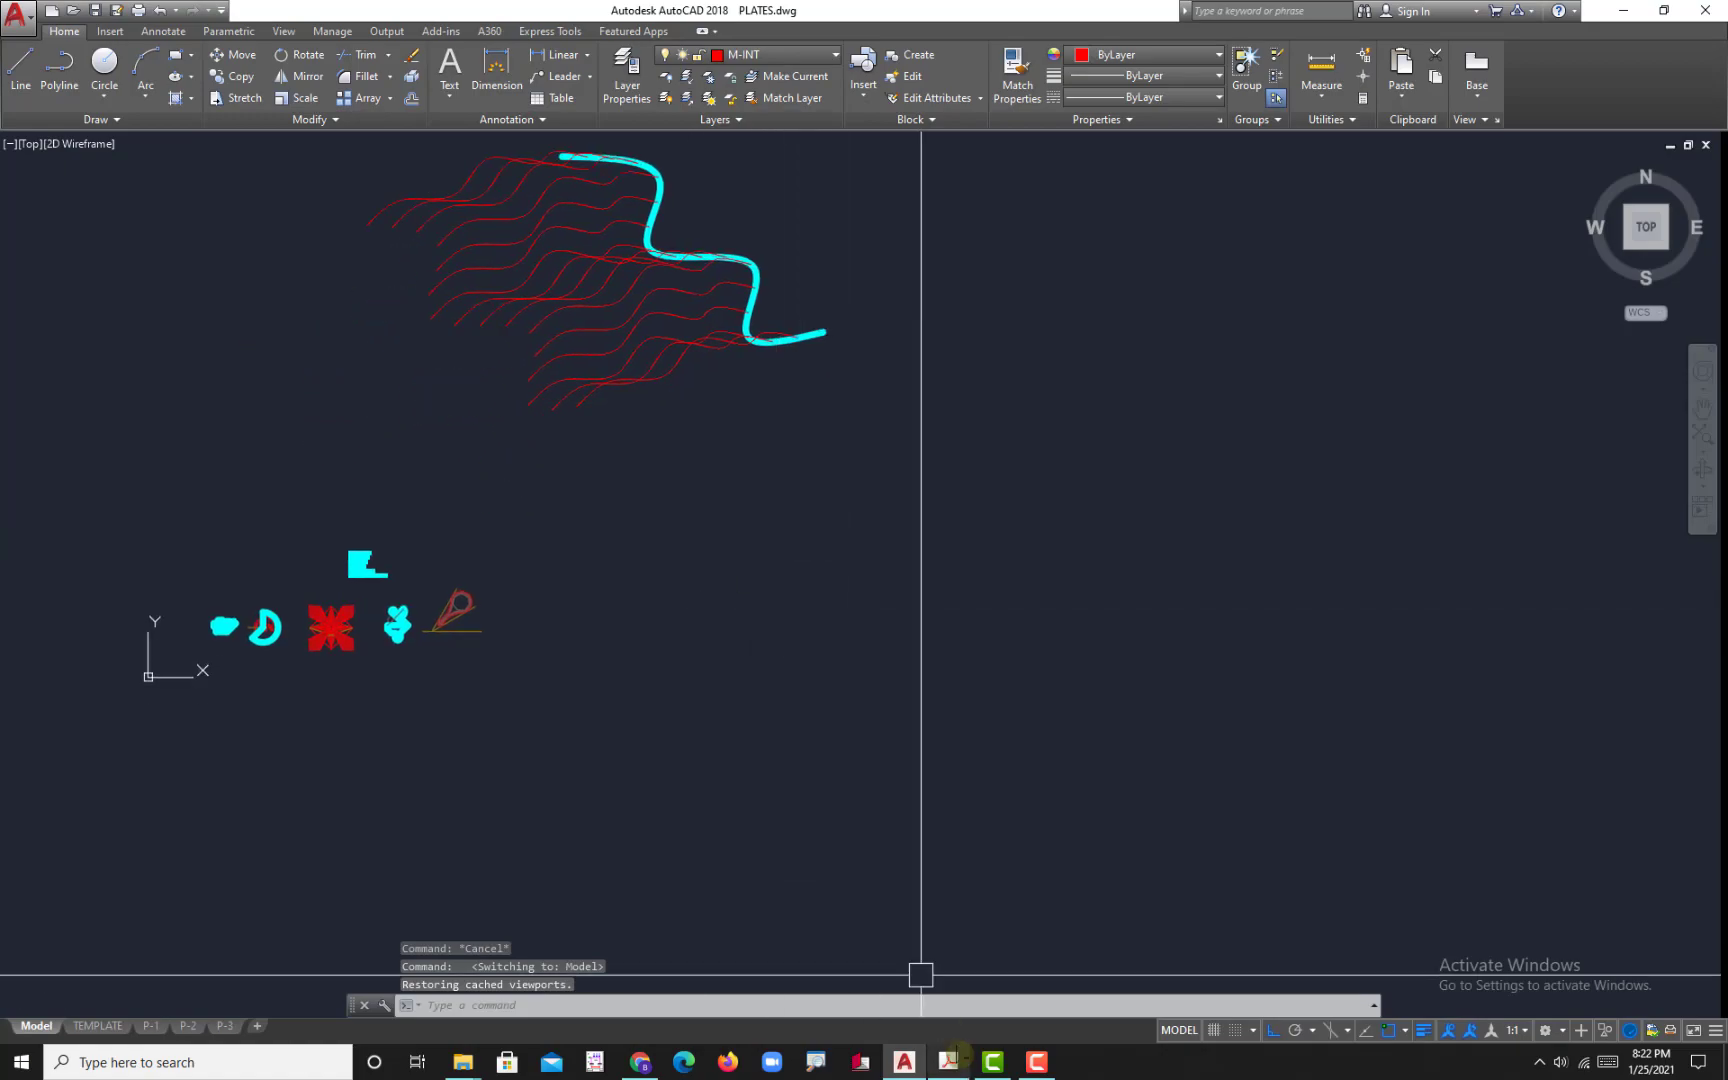
- Switch to Acrobat and examine how the double-line wall is dimensioned at the 67.0 and 110.0 segments of the 1:10 plan
{"action": "left_click", "coordinate": [950, 1062]}
{"action": "scroll", "coordinate": [1295, 356], "scroll_direction": "up", "scroll_amount": 4, "text": "ctrl"}
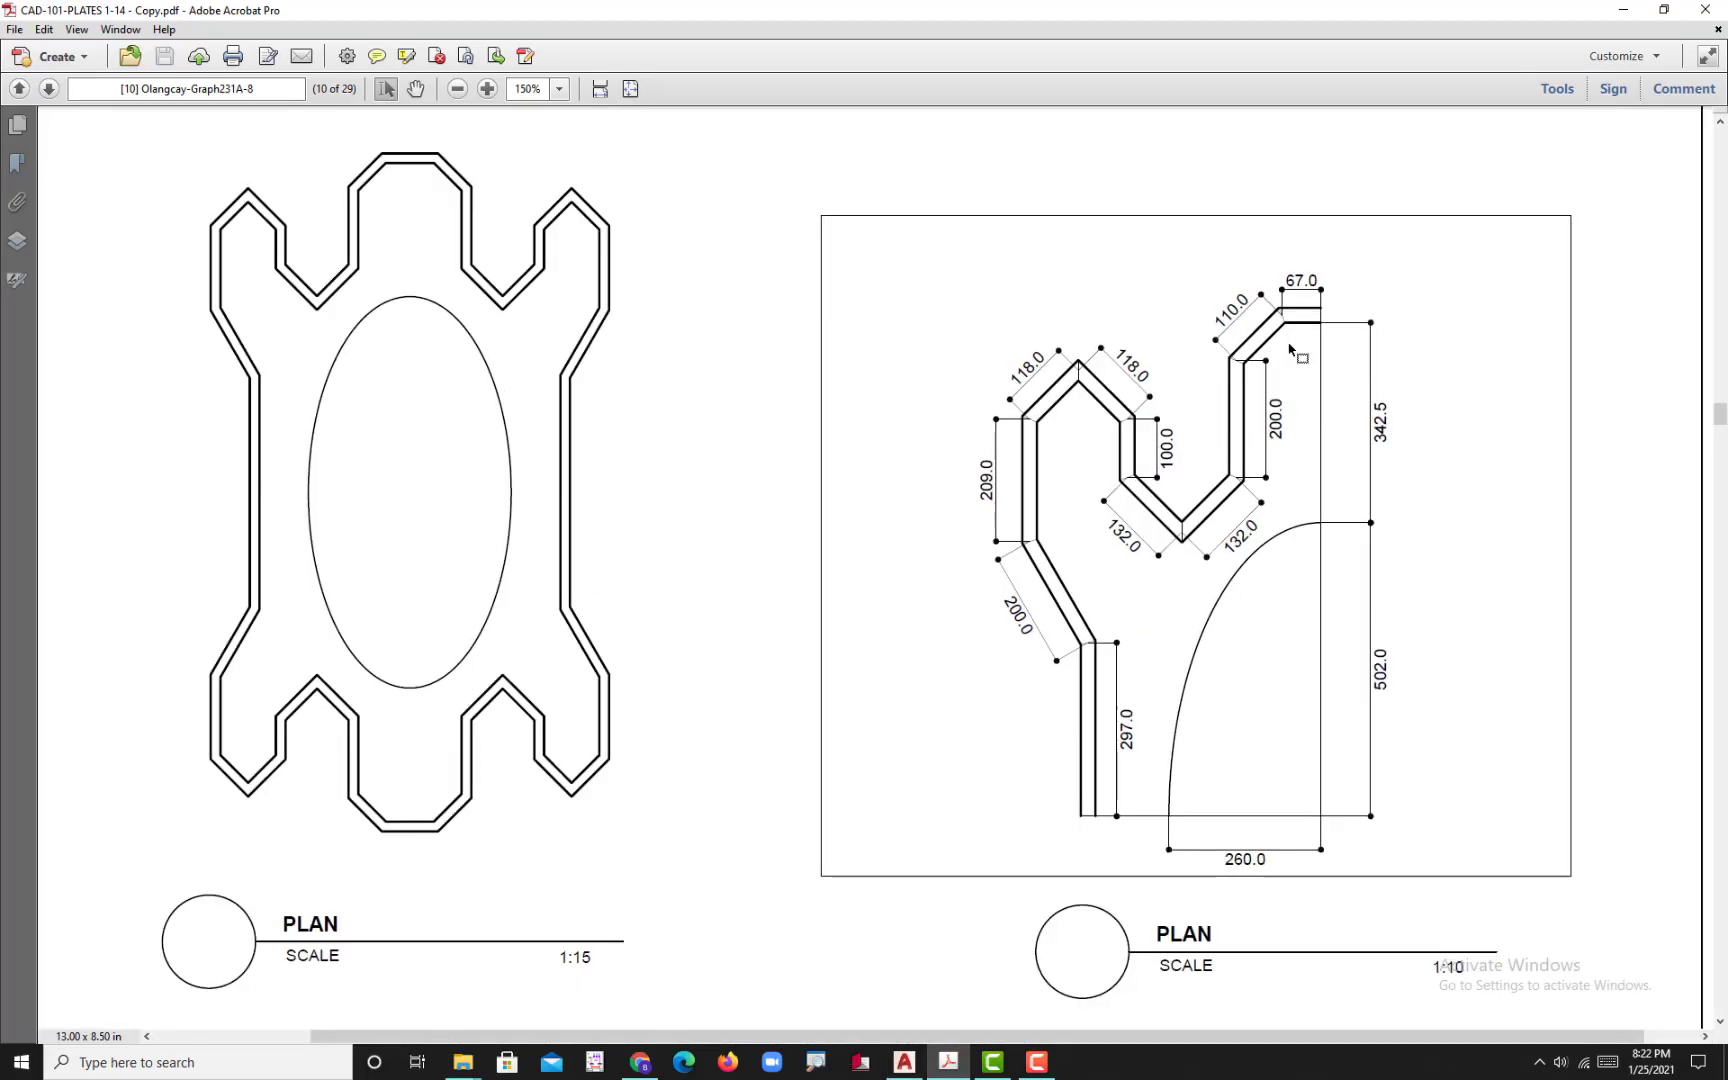
{"action": "scroll", "coordinate": [1295, 340], "scroll_direction": "down", "scroll_amount": 3, "text": "ctrl"}
{"action": "scroll", "coordinate": [1307, 313], "scroll_direction": "up", "scroll_amount": 3, "text": "ctrl"}
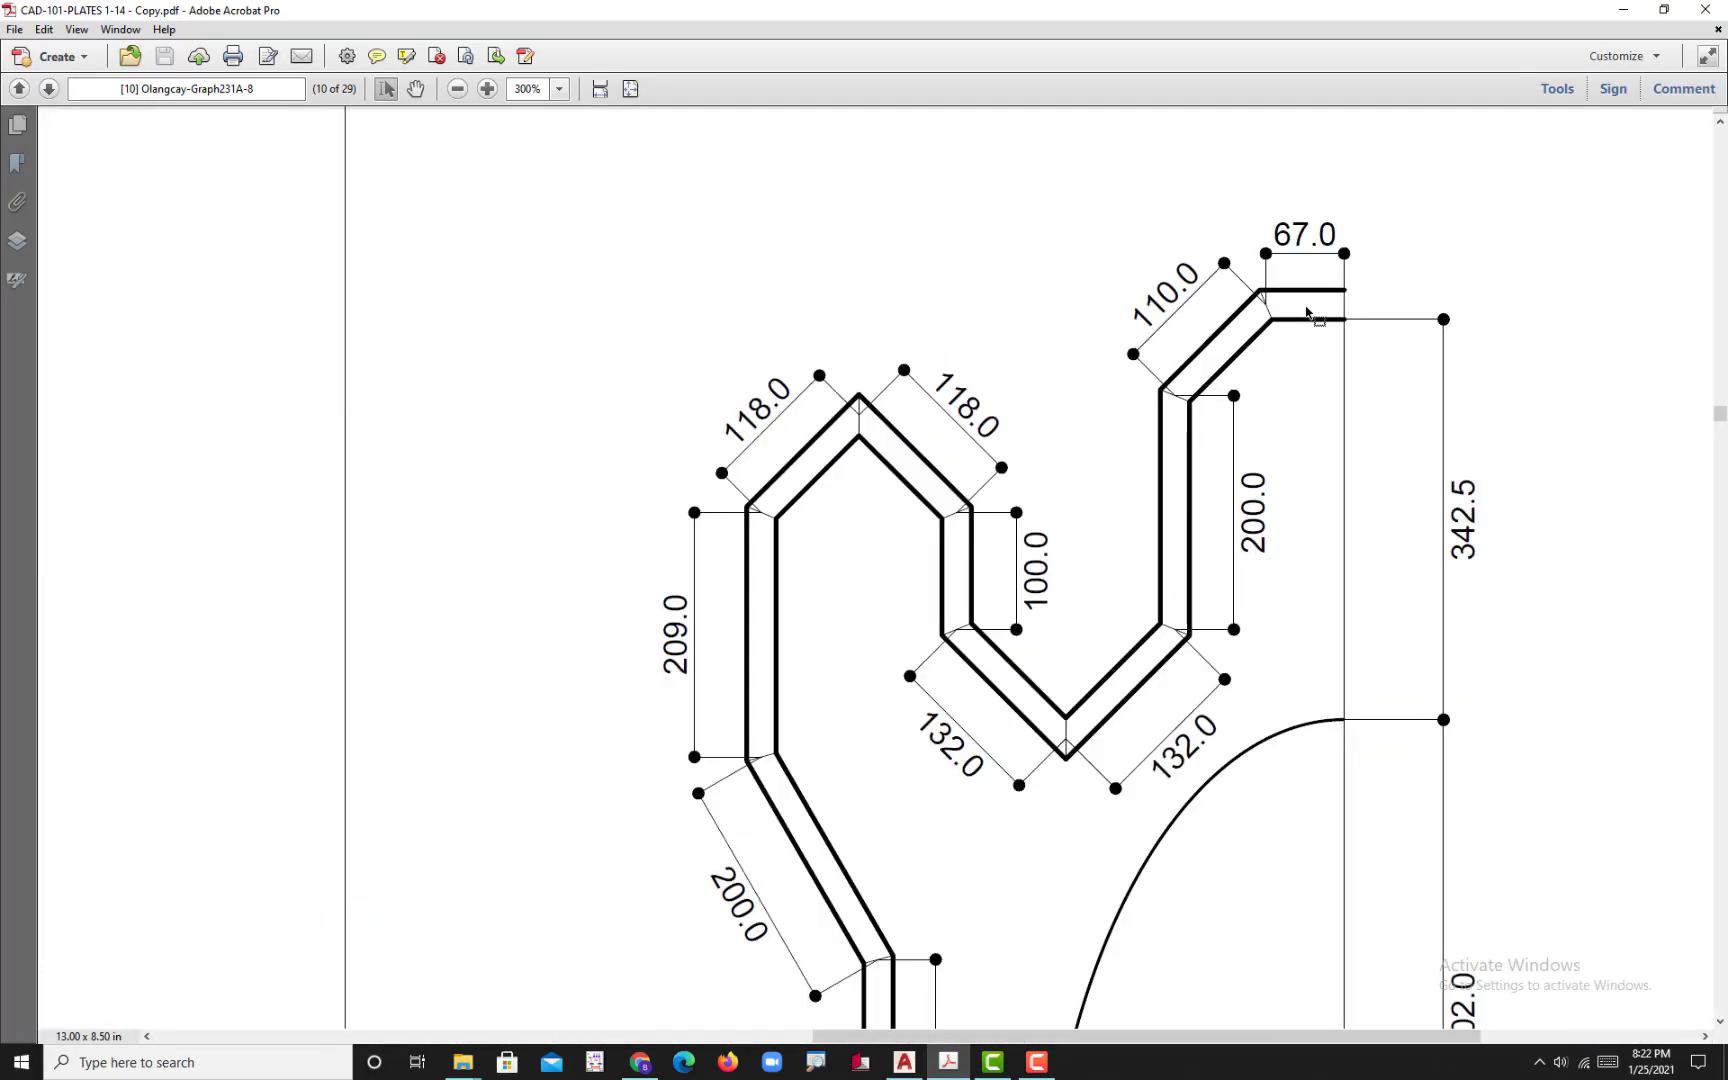
{"action": "scroll", "coordinate": [1318, 309], "scroll_direction": "up", "scroll_amount": 1, "text": "ctrl"}
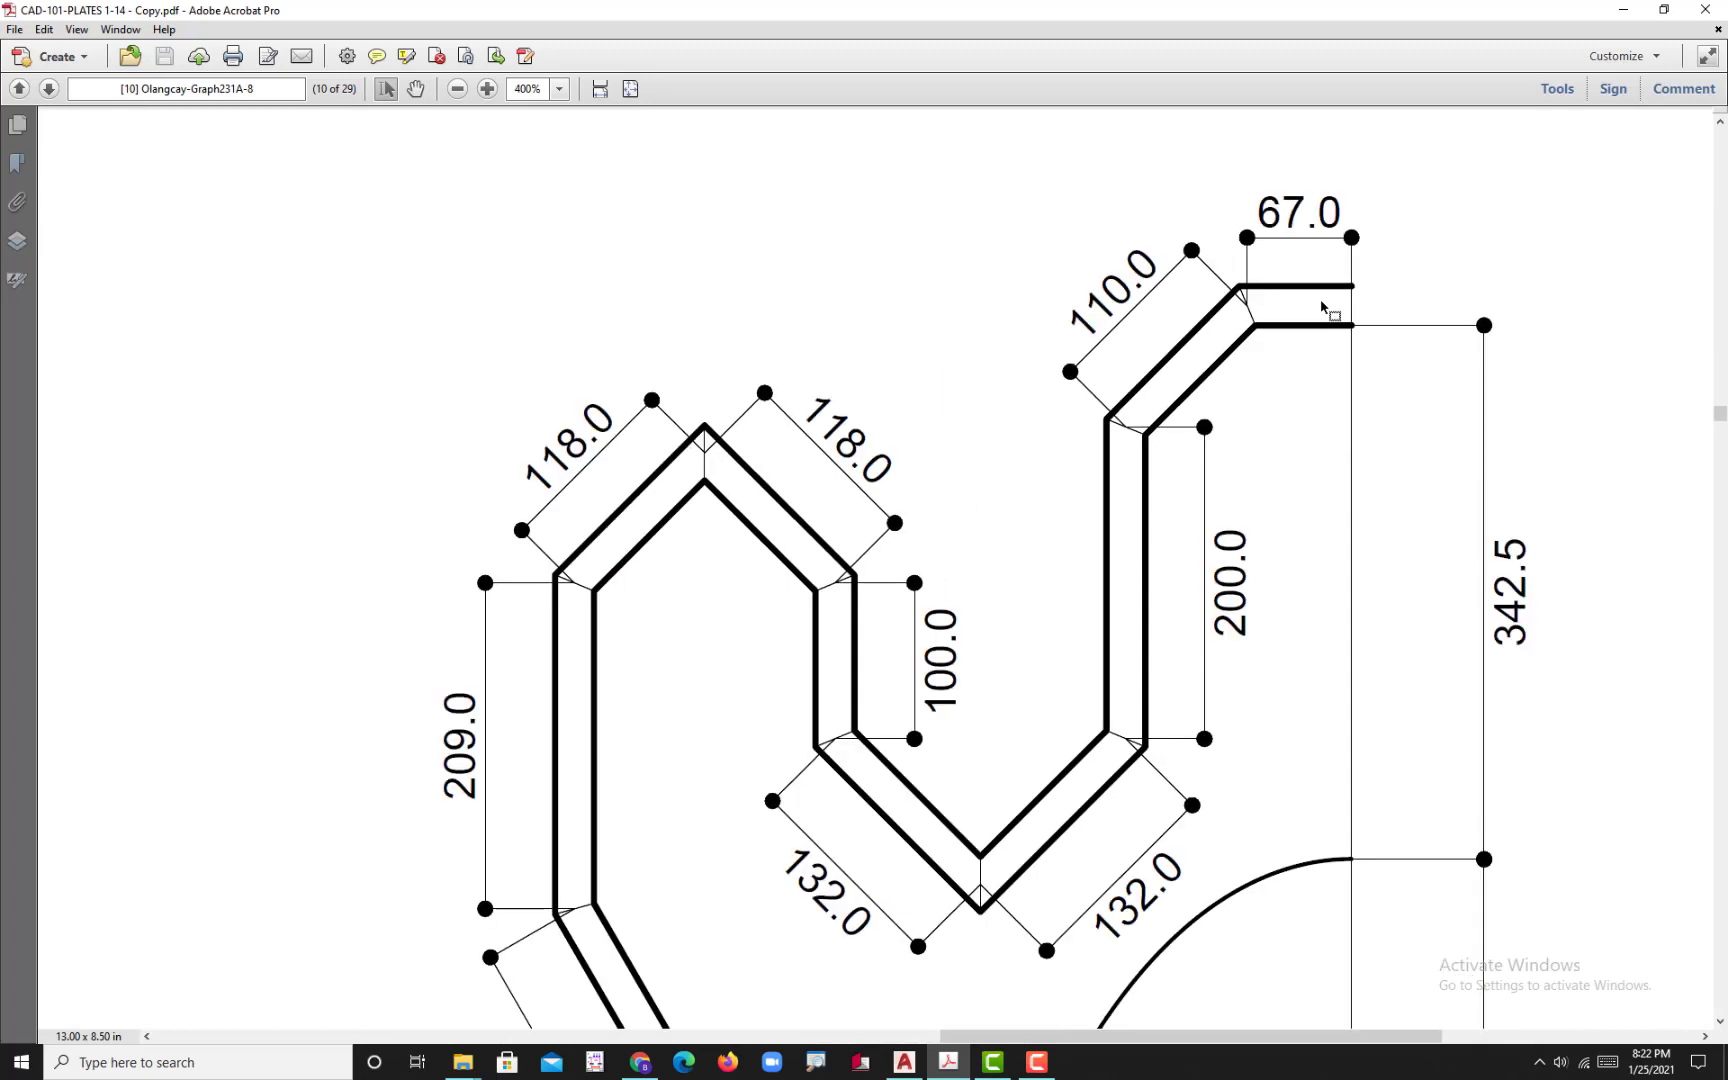
{"action": "scroll", "coordinate": [1323, 307], "scroll_direction": "up", "scroll_amount": 1, "text": "ctrl"}
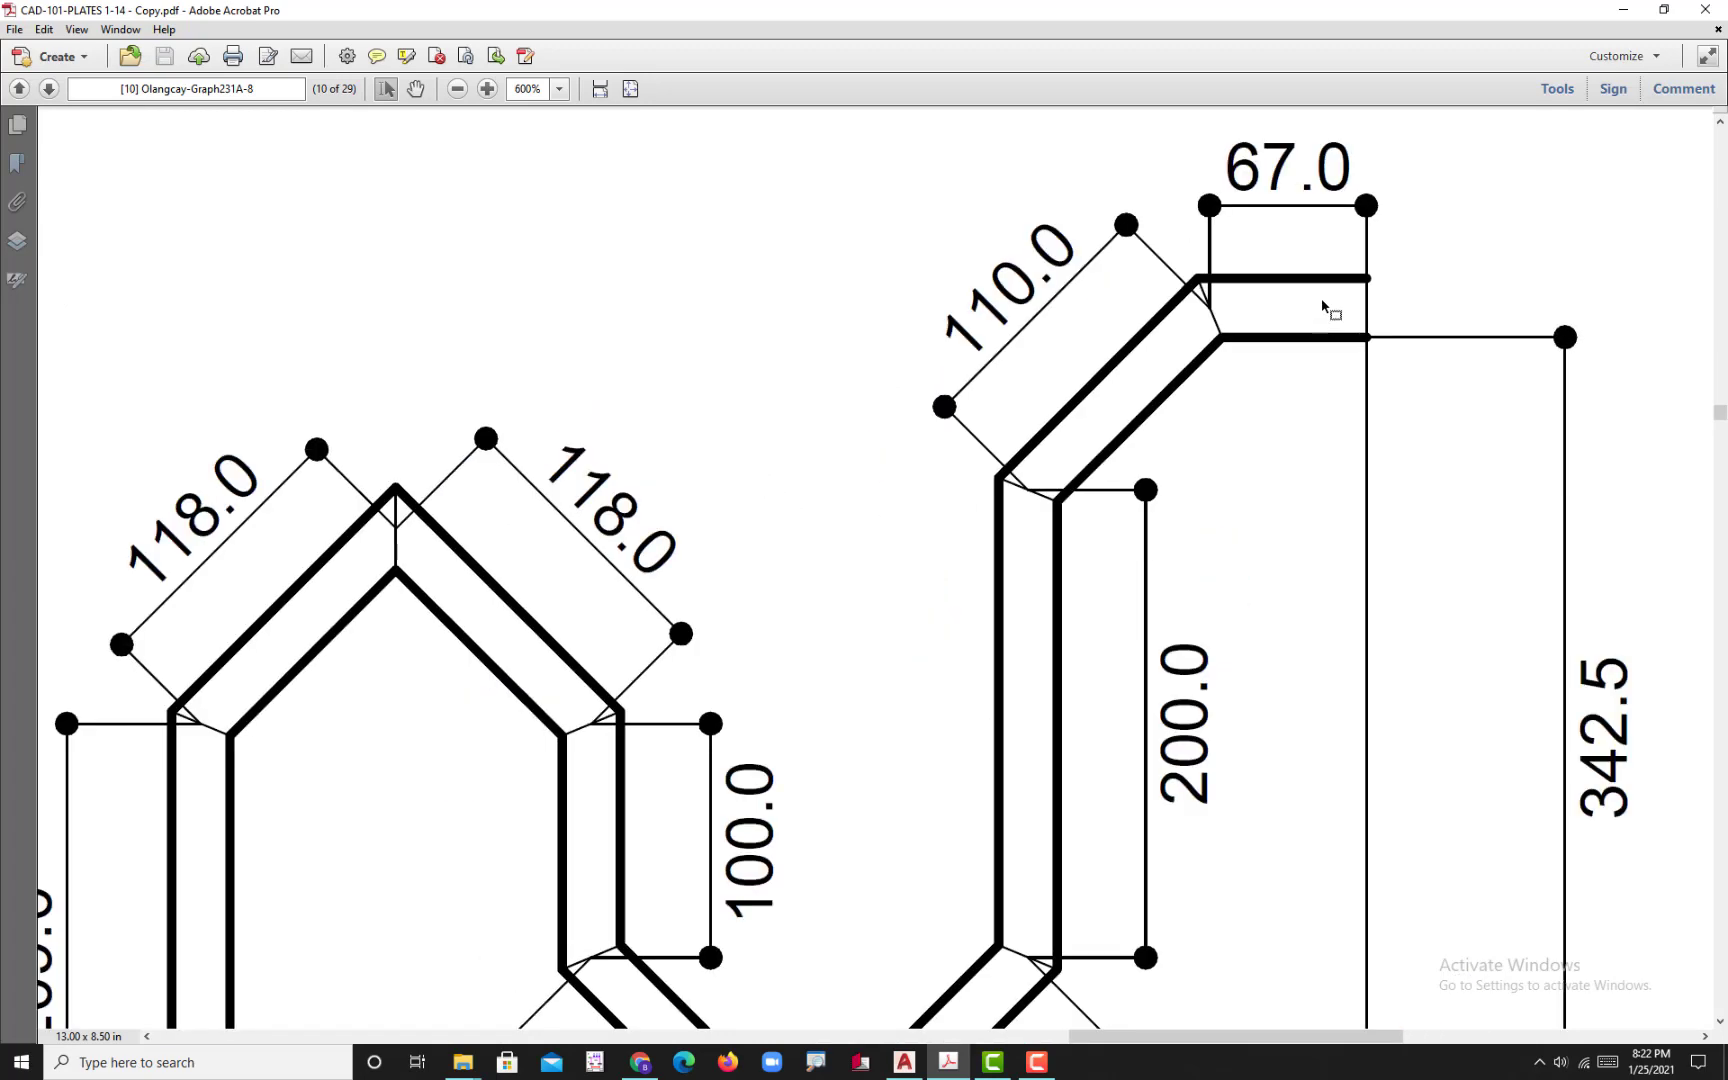
{"action": "scroll", "coordinate": [1323, 307], "scroll_direction": "down", "scroll_amount": 1, "text": "ctrl"}
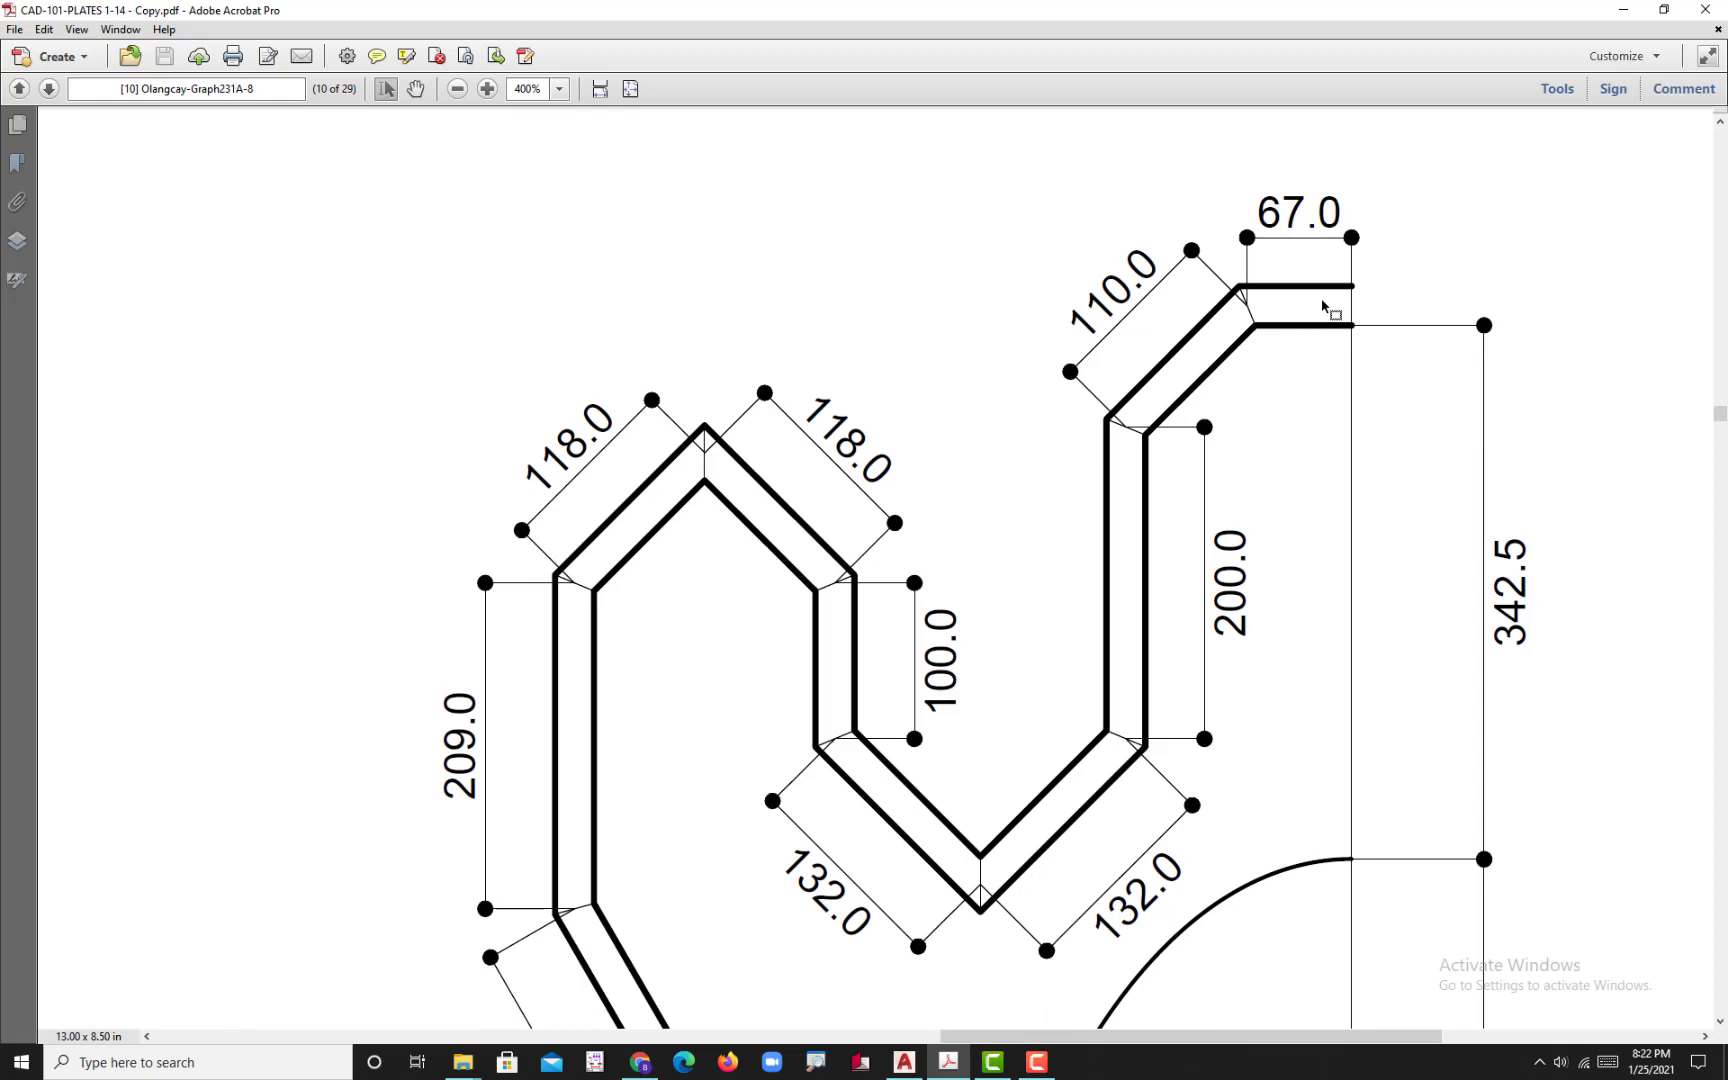
{"action": "scroll", "coordinate": [1320, 309], "scroll_direction": "up", "scroll_amount": 1, "text": "ctrl"}
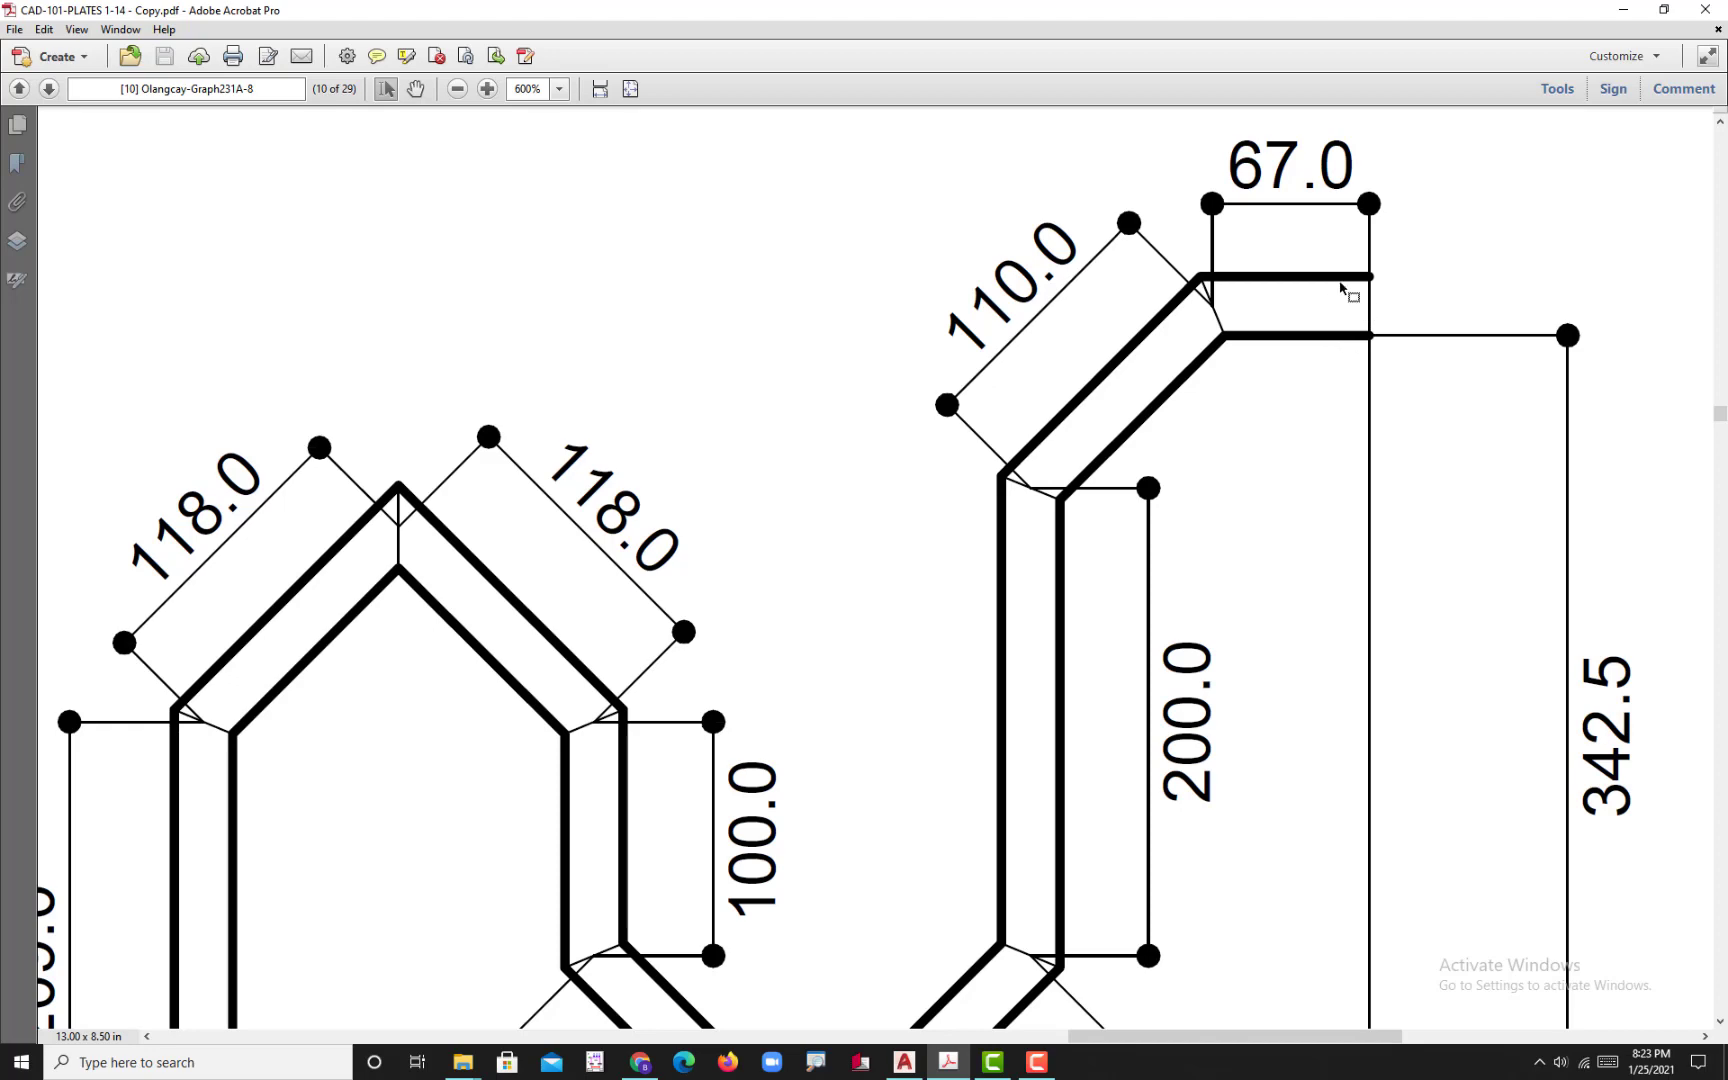
{"action": "scroll", "coordinate": [1229, 415], "scroll_direction": "down", "scroll_amount": 2, "text": "ctrl"}
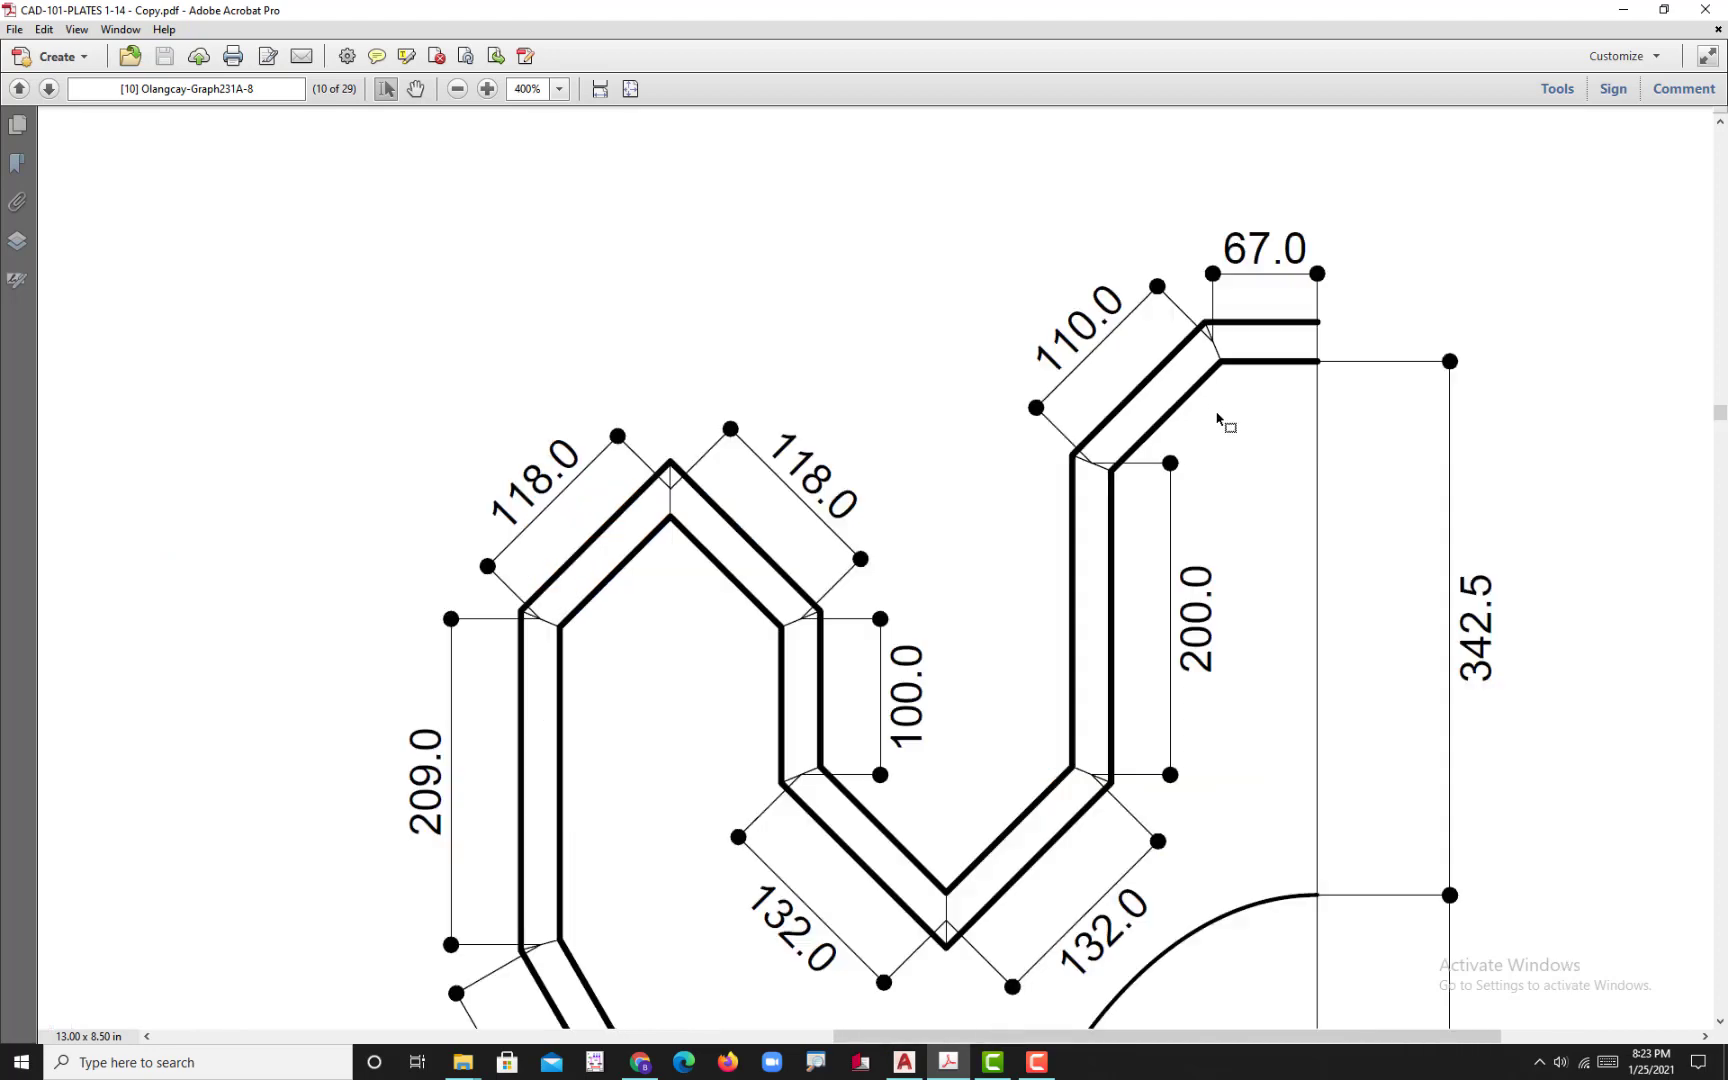
{"action": "scroll", "coordinate": [1270, 366], "scroll_direction": "up", "scroll_amount": 2, "text": "ctrl"}
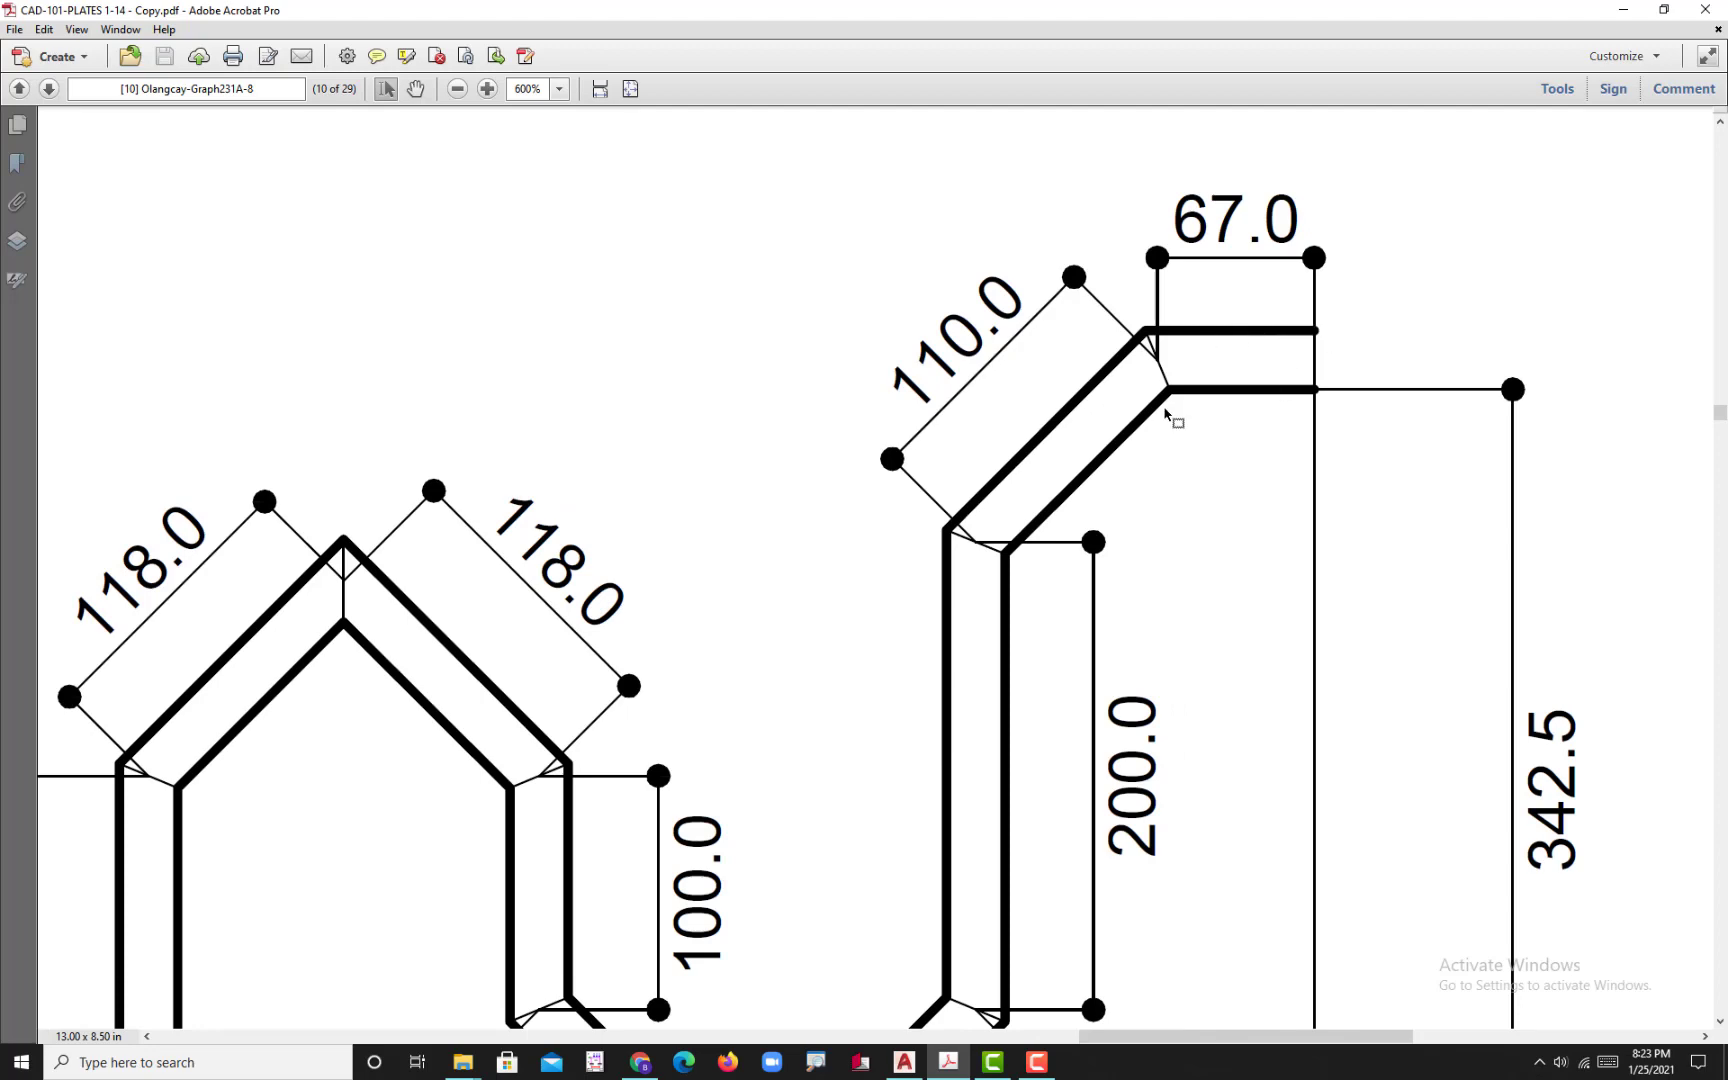
{"action": "scroll", "coordinate": [1249, 418], "scroll_direction": "down", "scroll_amount": 2, "text": "ctrl"}
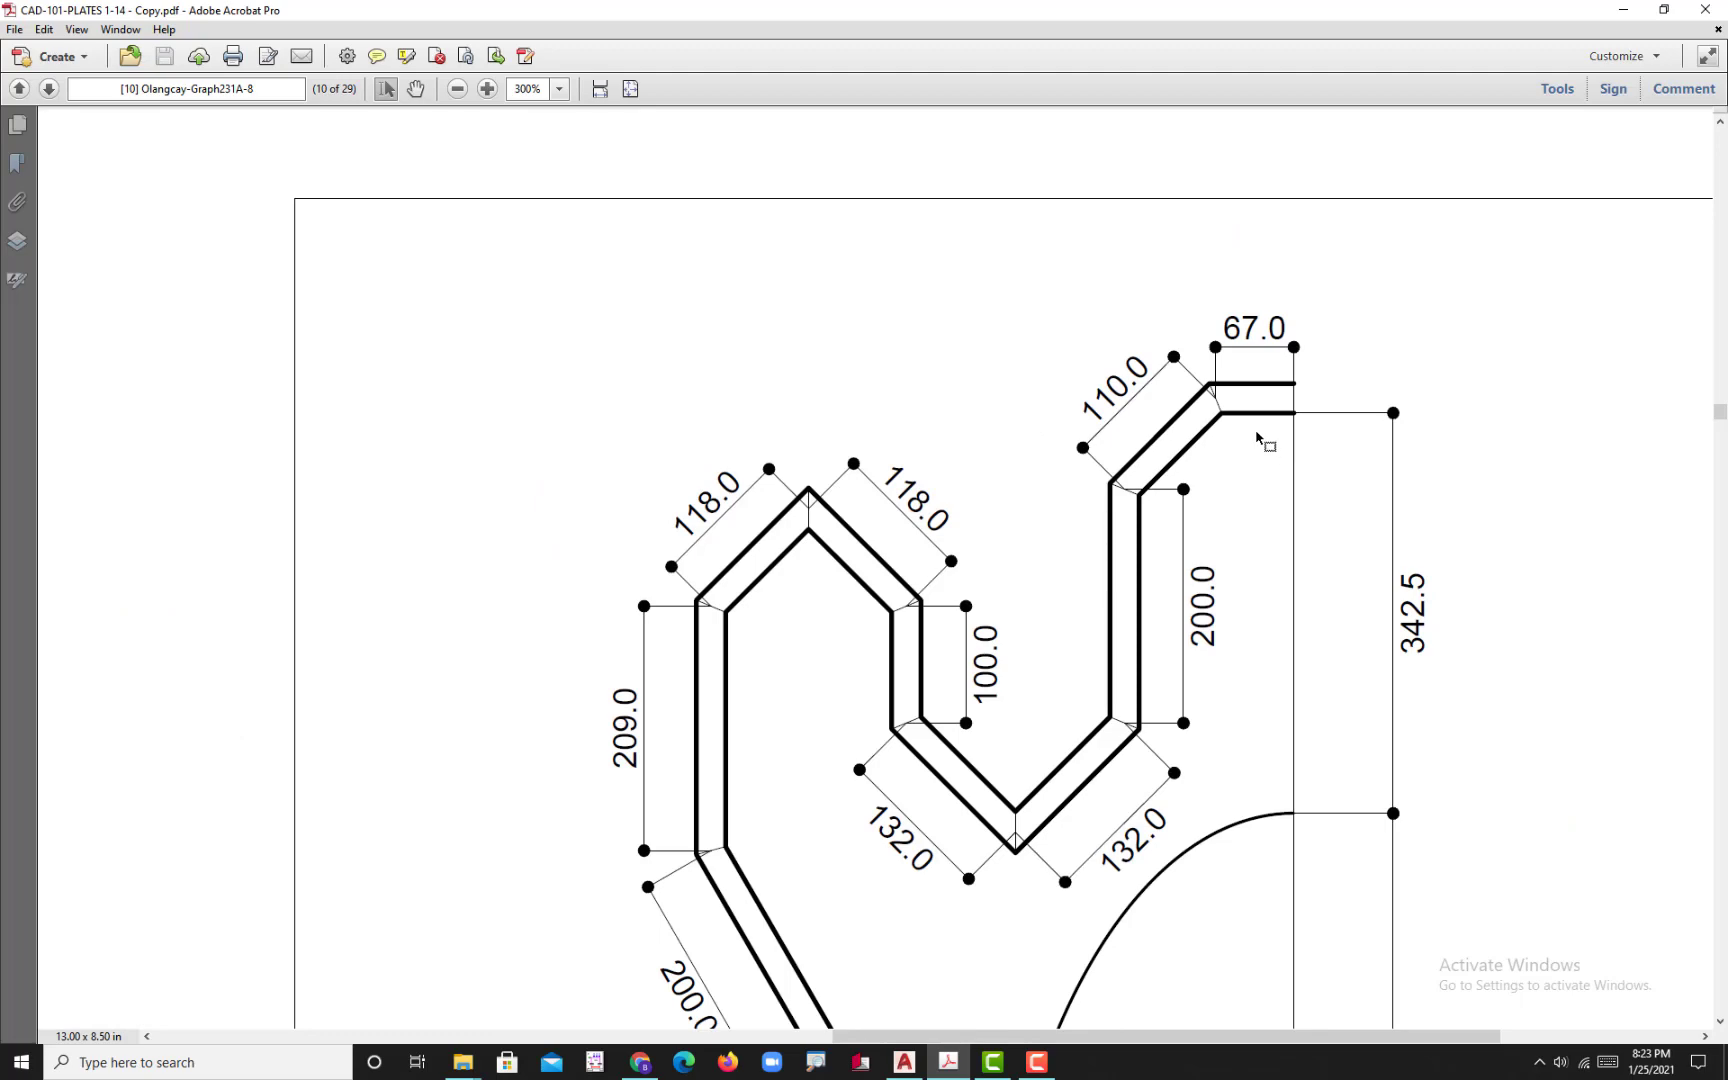
- Examine the dimensions of the remaining wall segments and the quarter ellipse in the 1:10 plan
{"action": "scroll", "coordinate": [1210, 552], "scroll_direction": "down", "scroll_amount": 2, "text": "ctrl"}
{"action": "scroll", "coordinate": [1198, 630], "scroll_direction": "up", "scroll_amount": 2, "text": "ctrl"}
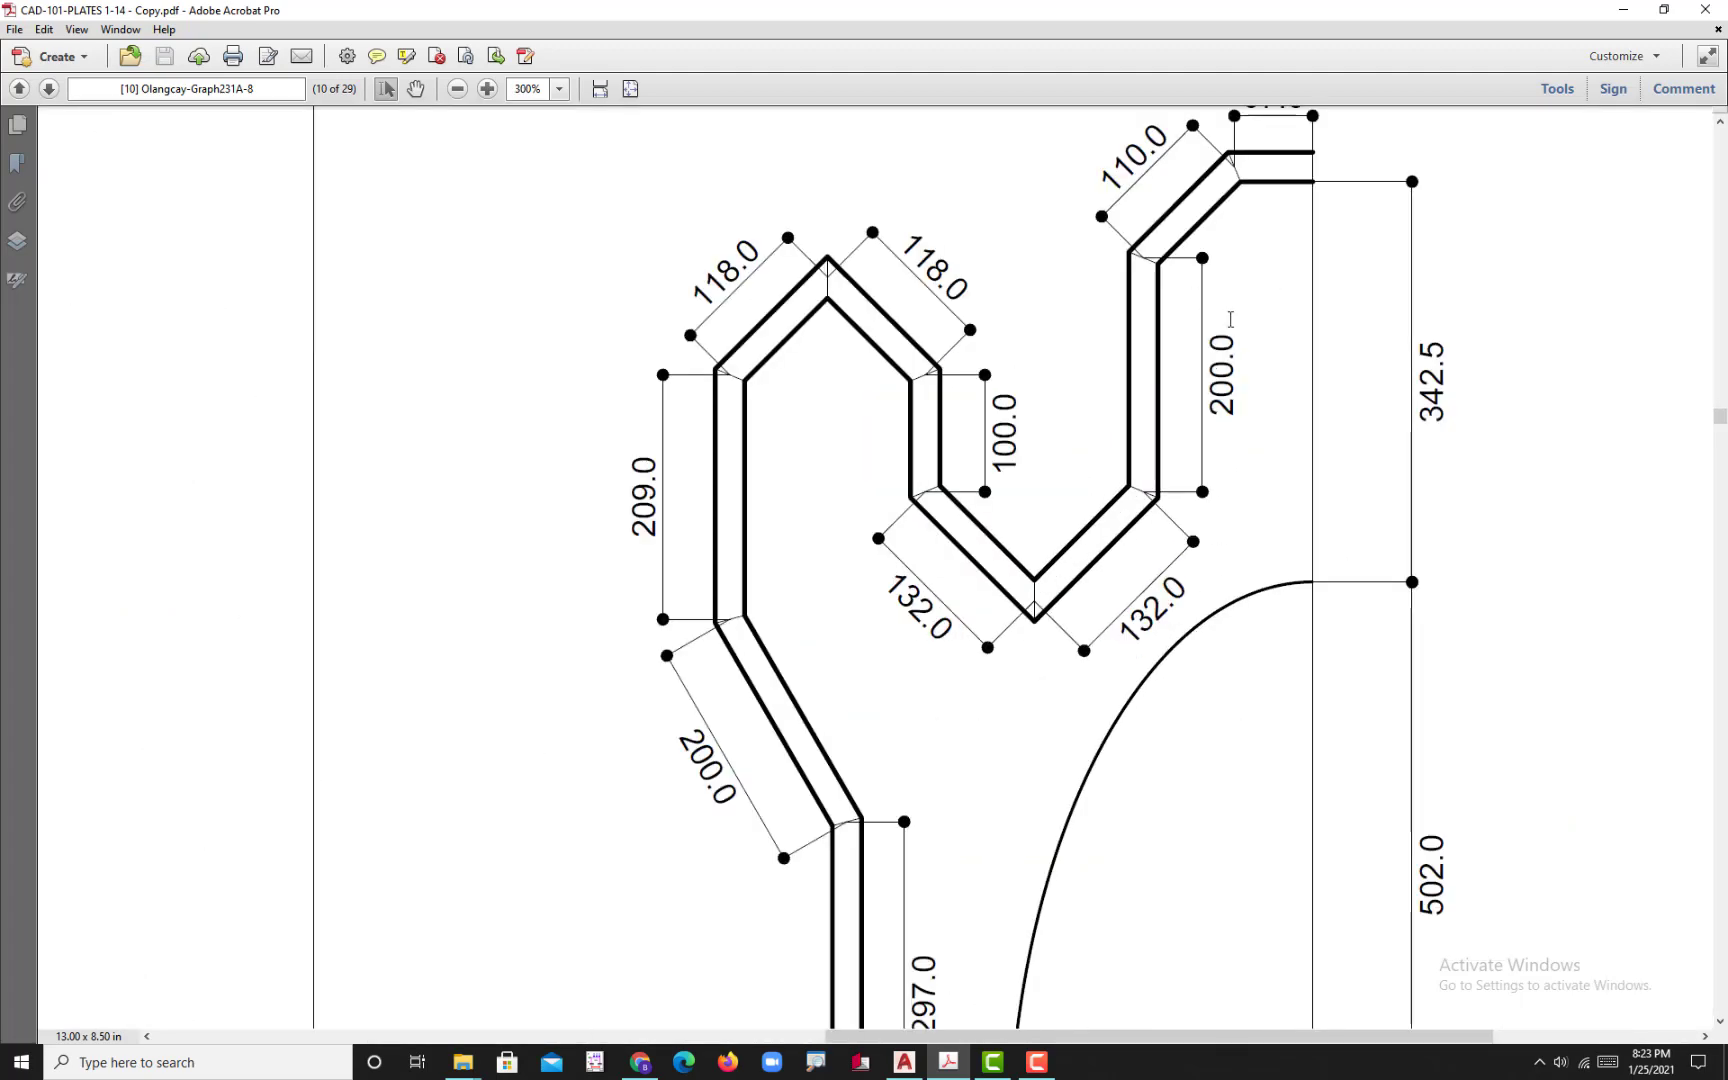
{"action": "scroll", "coordinate": [1241, 272], "scroll_direction": "up", "scroll_amount": 1}
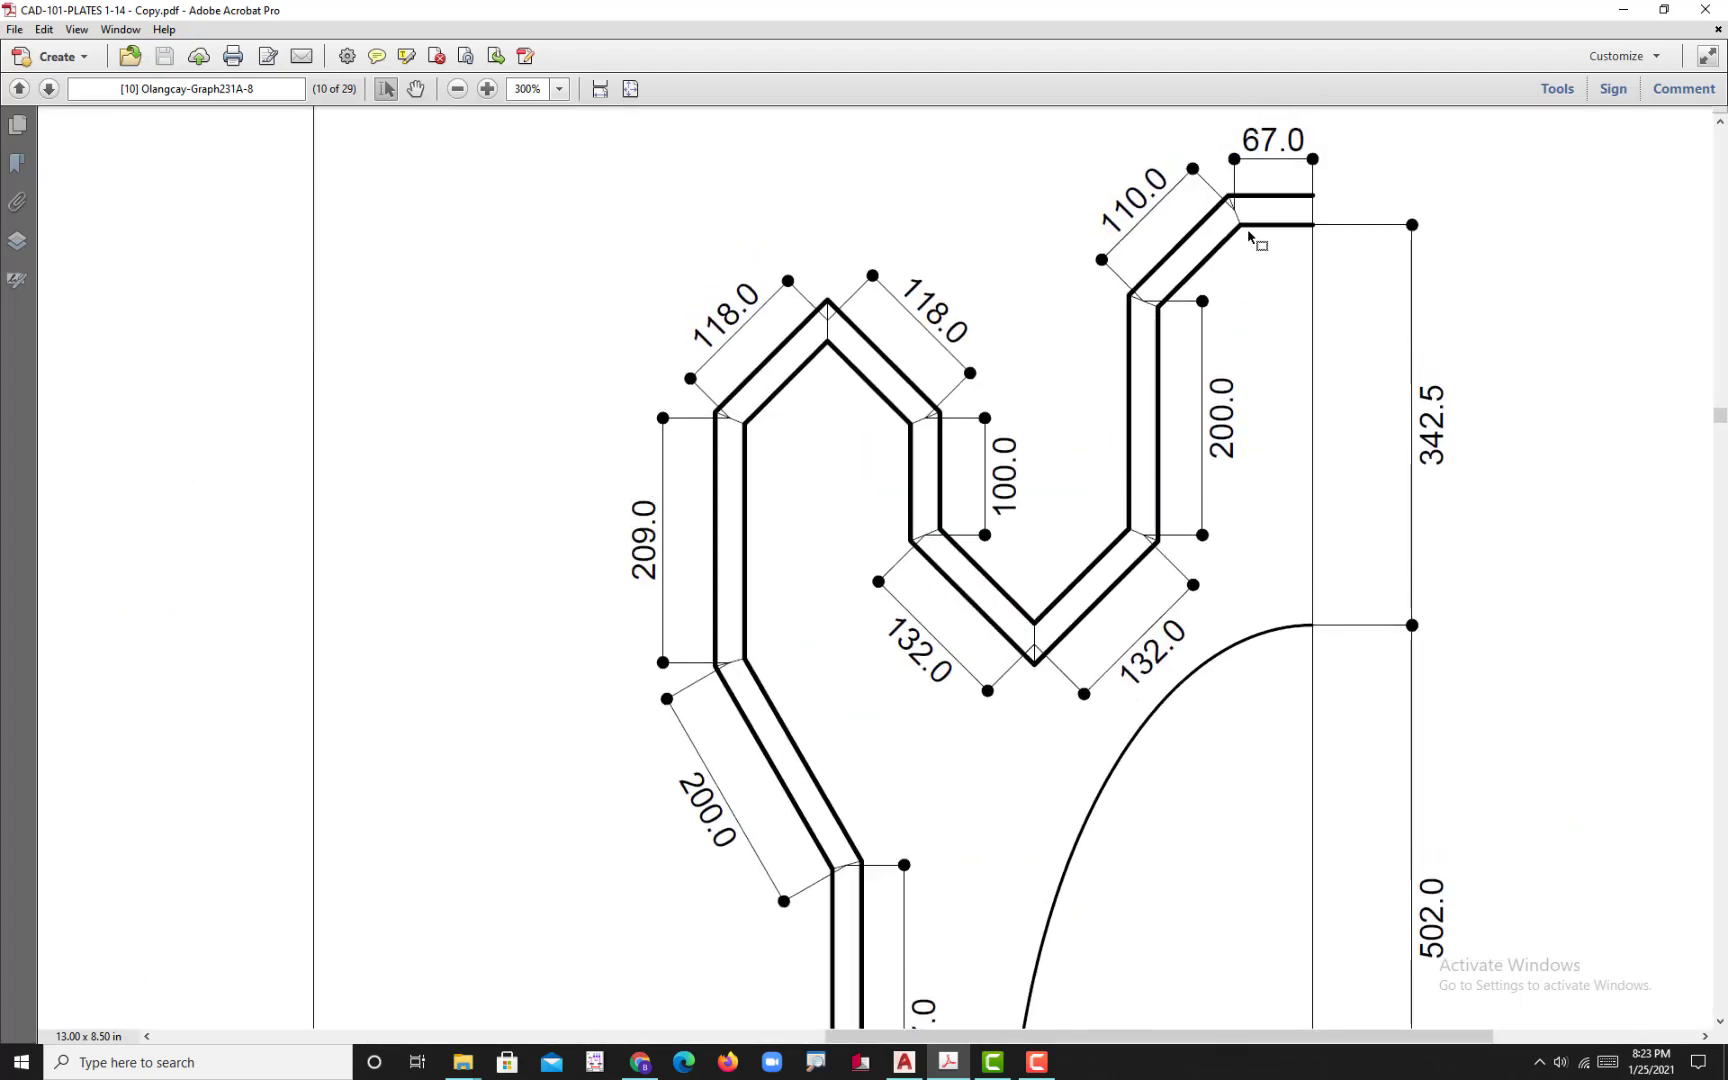
{"action": "scroll", "coordinate": [1249, 235], "scroll_direction": "up", "scroll_amount": 2}
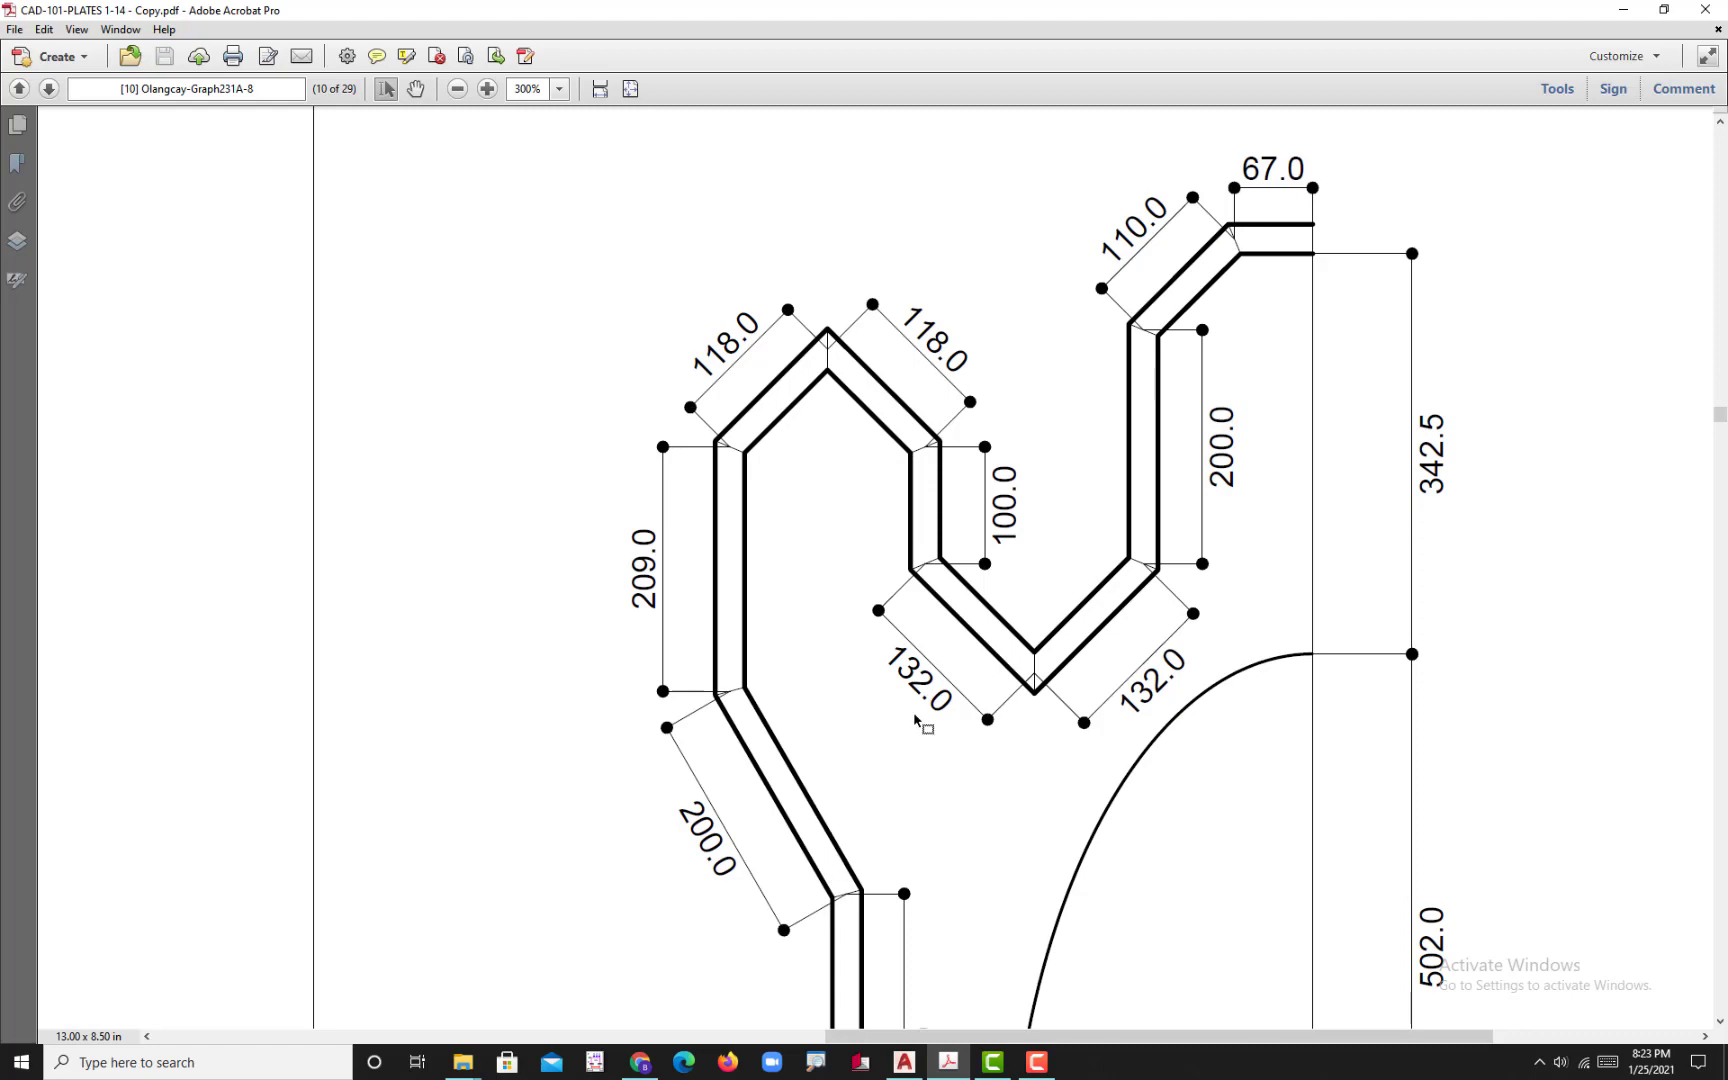
{"action": "scroll", "coordinate": [920, 745], "scroll_direction": "down", "scroll_amount": 2, "text": "ctrl"}
{"action": "scroll", "coordinate": [1040, 862], "scroll_direction": "up", "scroll_amount": 1, "text": "ctrl"}
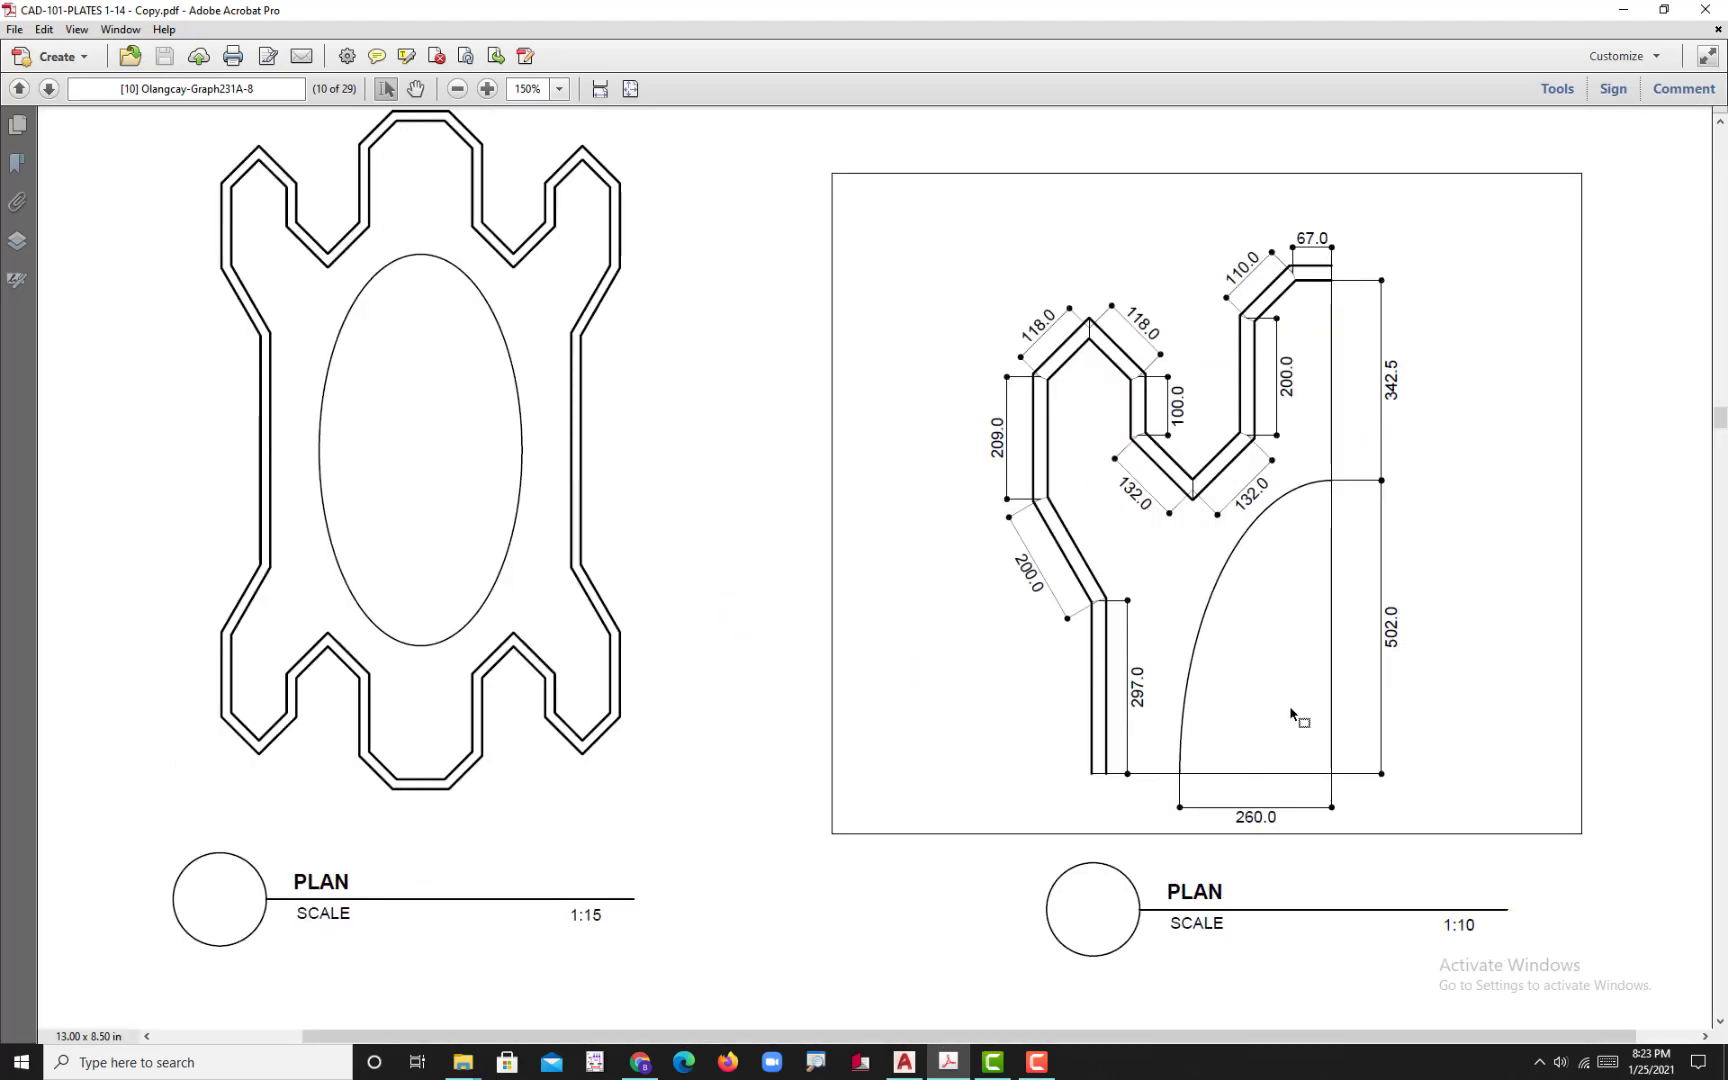
{"action": "scroll", "coordinate": [1300, 713], "scroll_direction": "up", "scroll_amount": 1, "text": "ctrl"}
{"action": "scroll", "coordinate": [1297, 413], "scroll_direction": "up", "scroll_amount": 2}
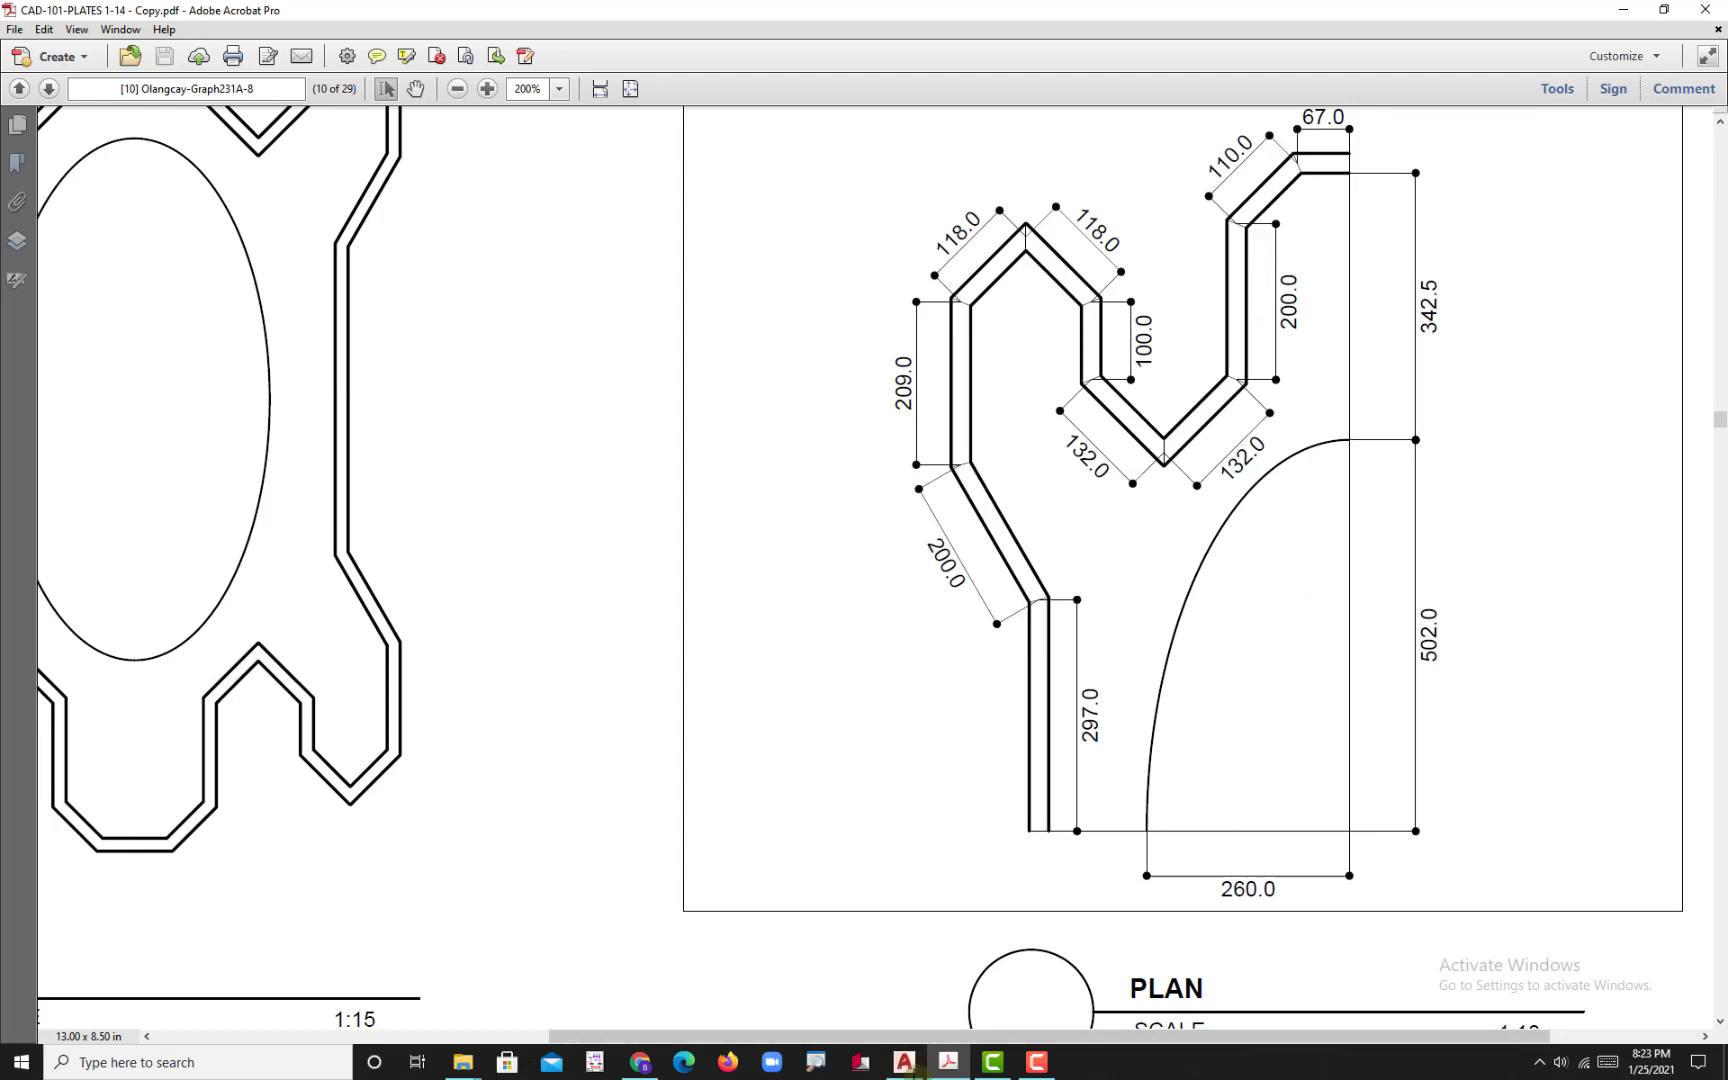
- Switch to AutoCAD and add the line "ML-MULTILINE" at the end of the COMMANDS text note
{"action": "left_click", "coordinate": [905, 1062]}
{"action": "scroll", "coordinate": [551, 625], "scroll_direction": "up", "scroll_amount": 5}
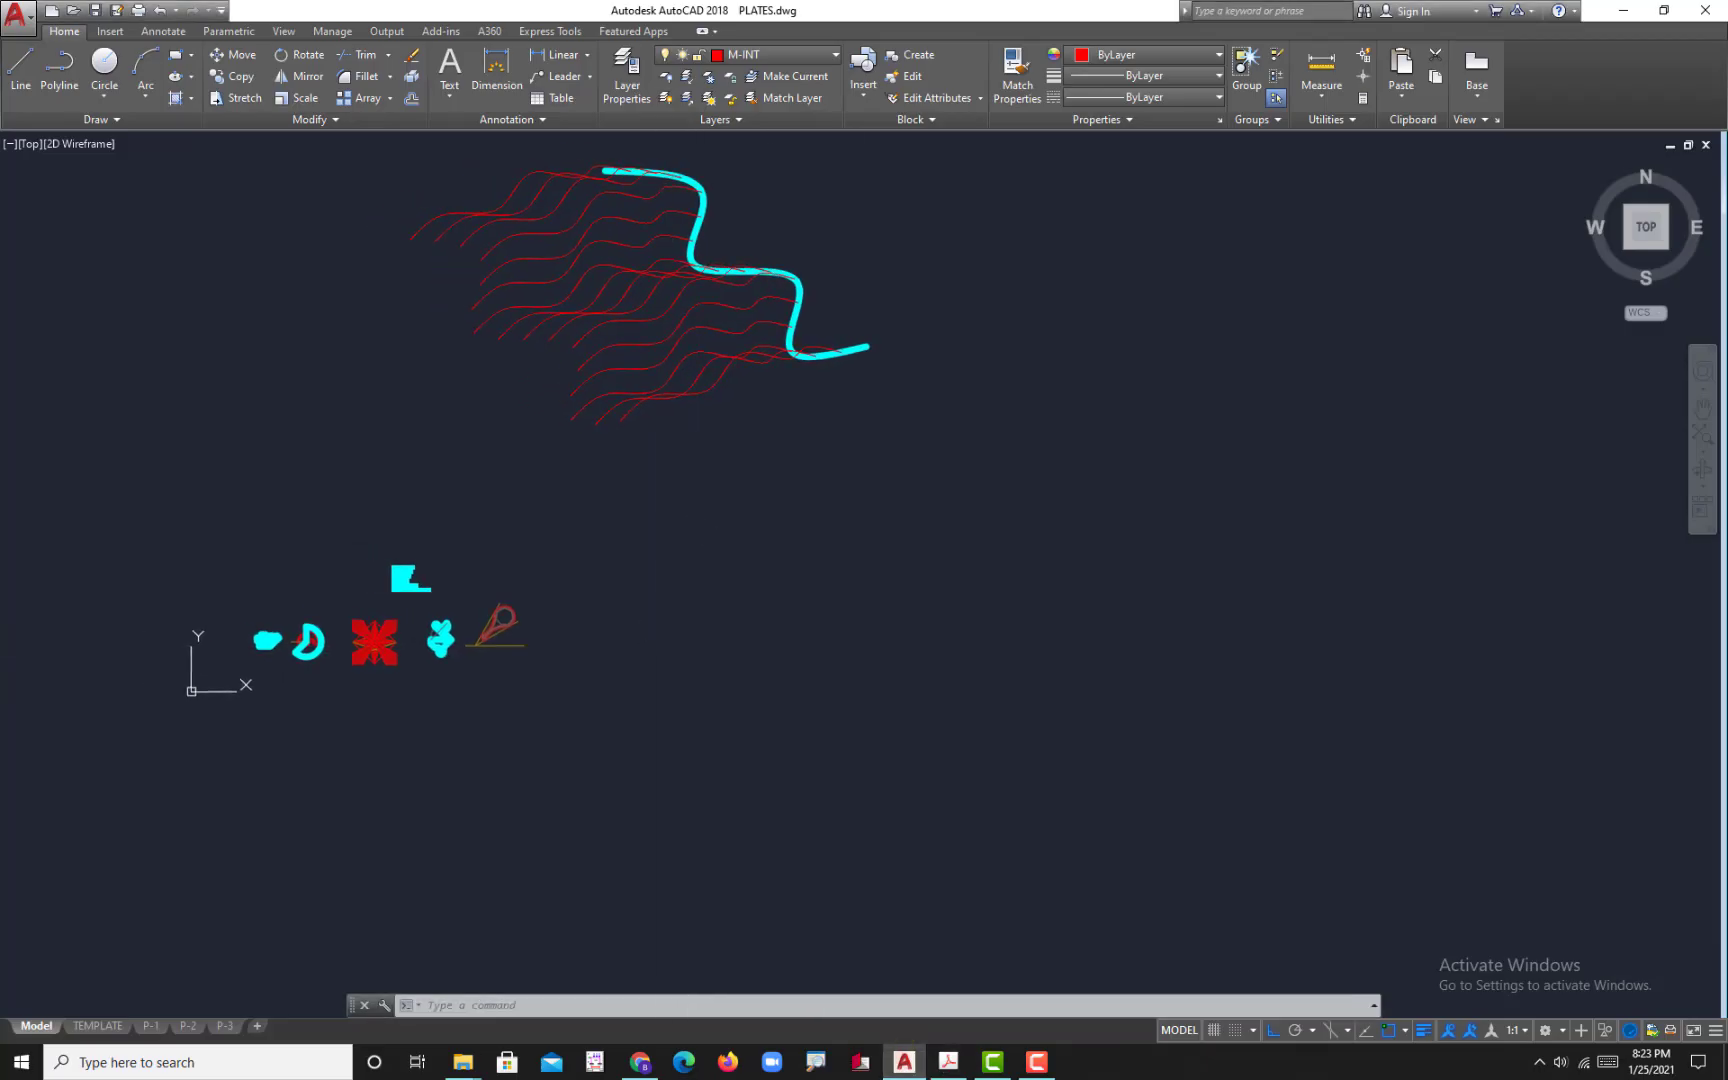
{"action": "scroll", "coordinate": [818, 625], "scroll_direction": "up", "scroll_amount": 8}
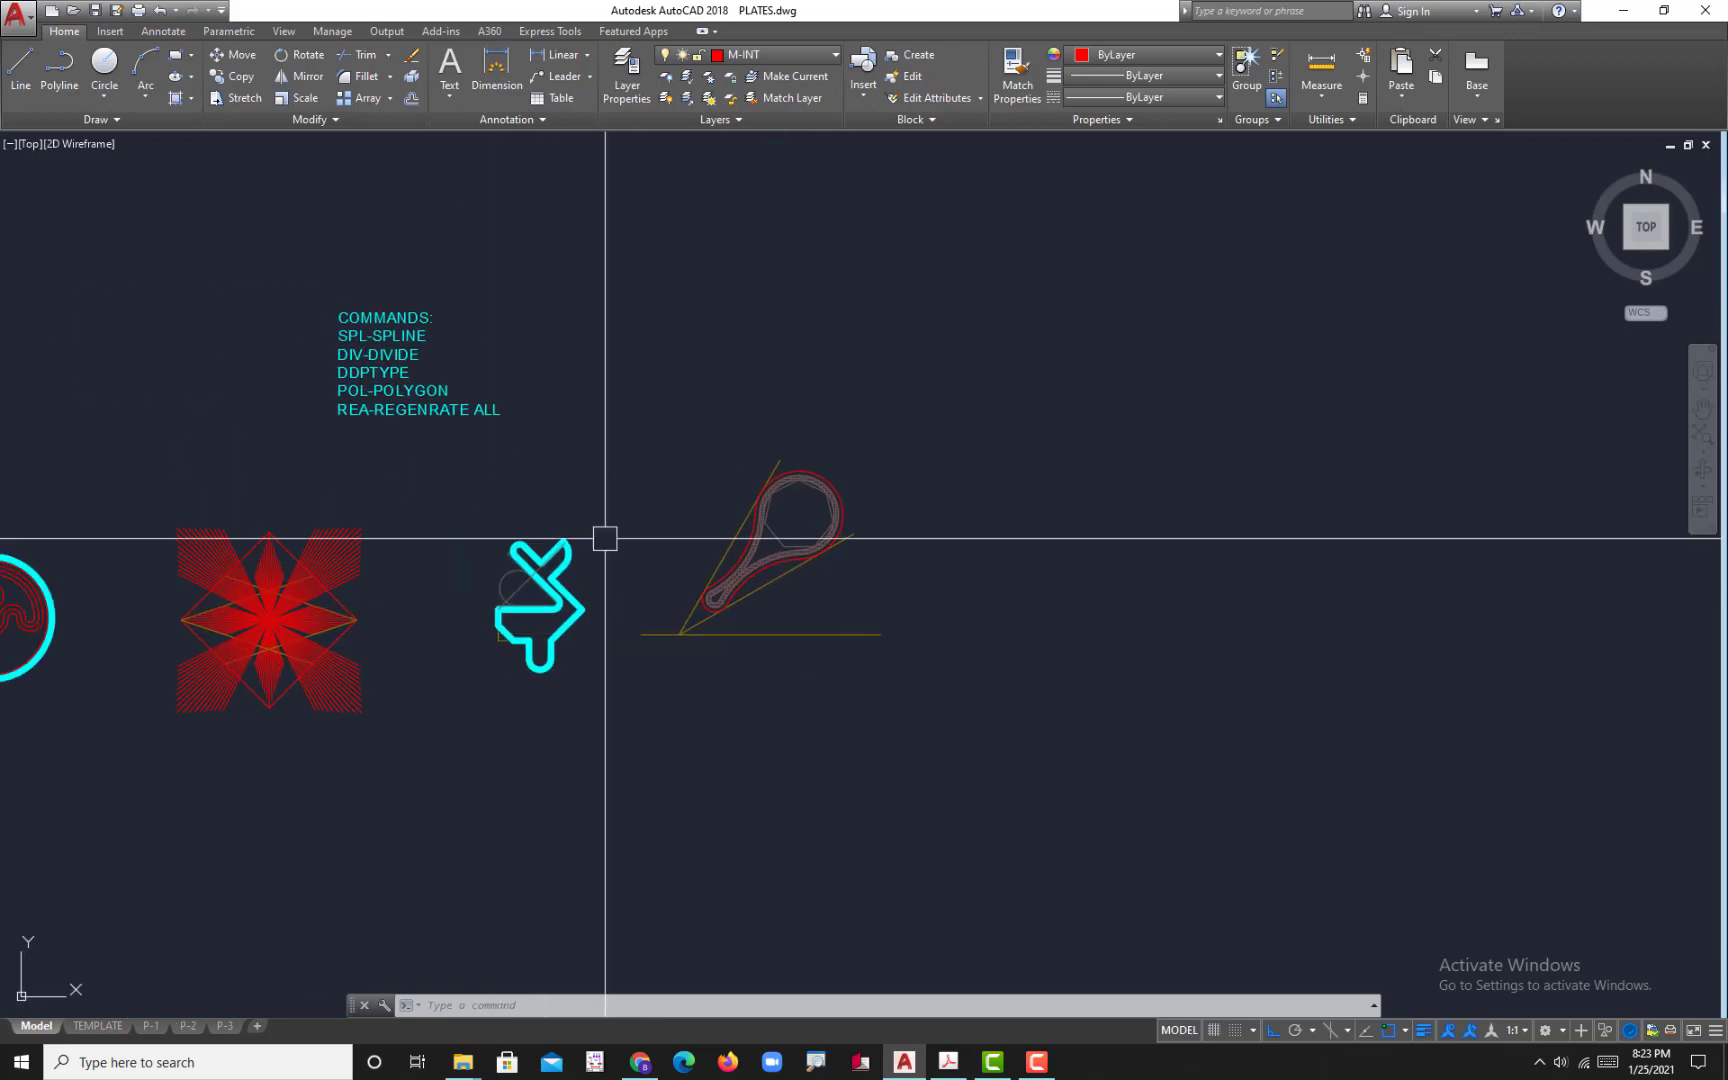
{"action": "double_click", "coordinate": [636, 418]}
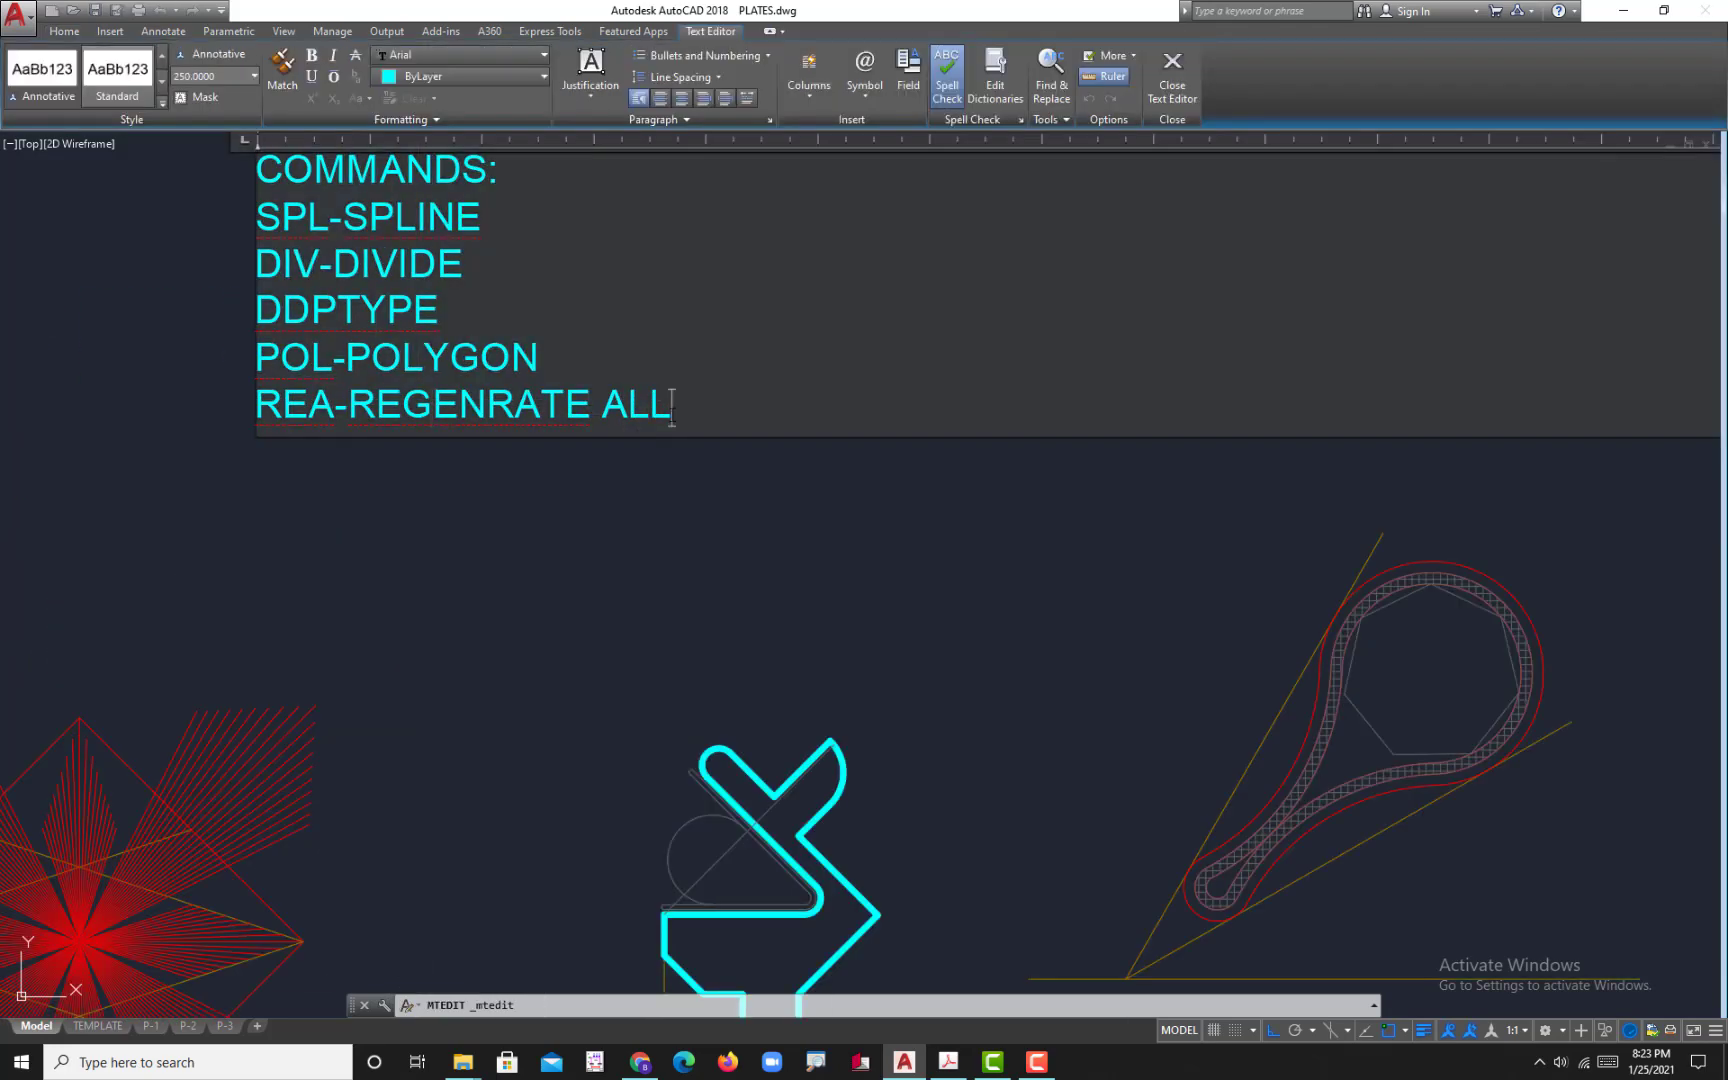
{"action": "key", "text": "Return"}
{"action": "type", "text": "ML-"}
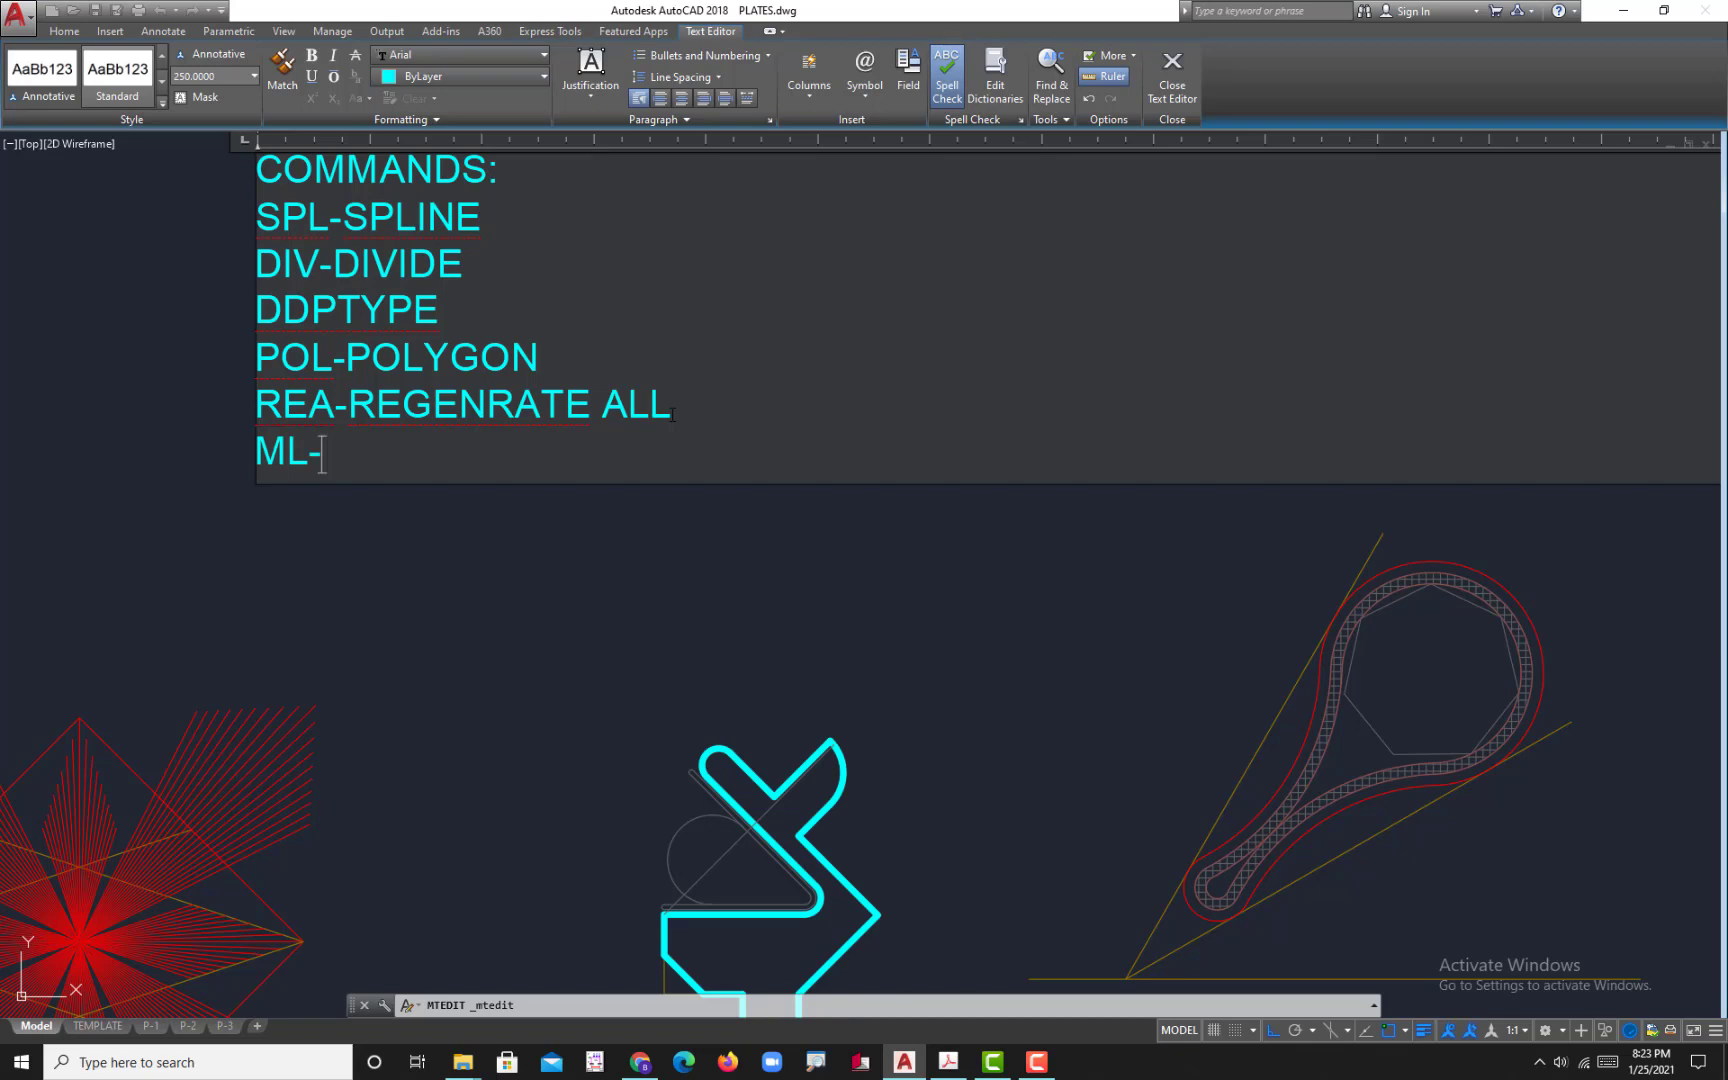
{"action": "type", "text": "MULTILINE"}
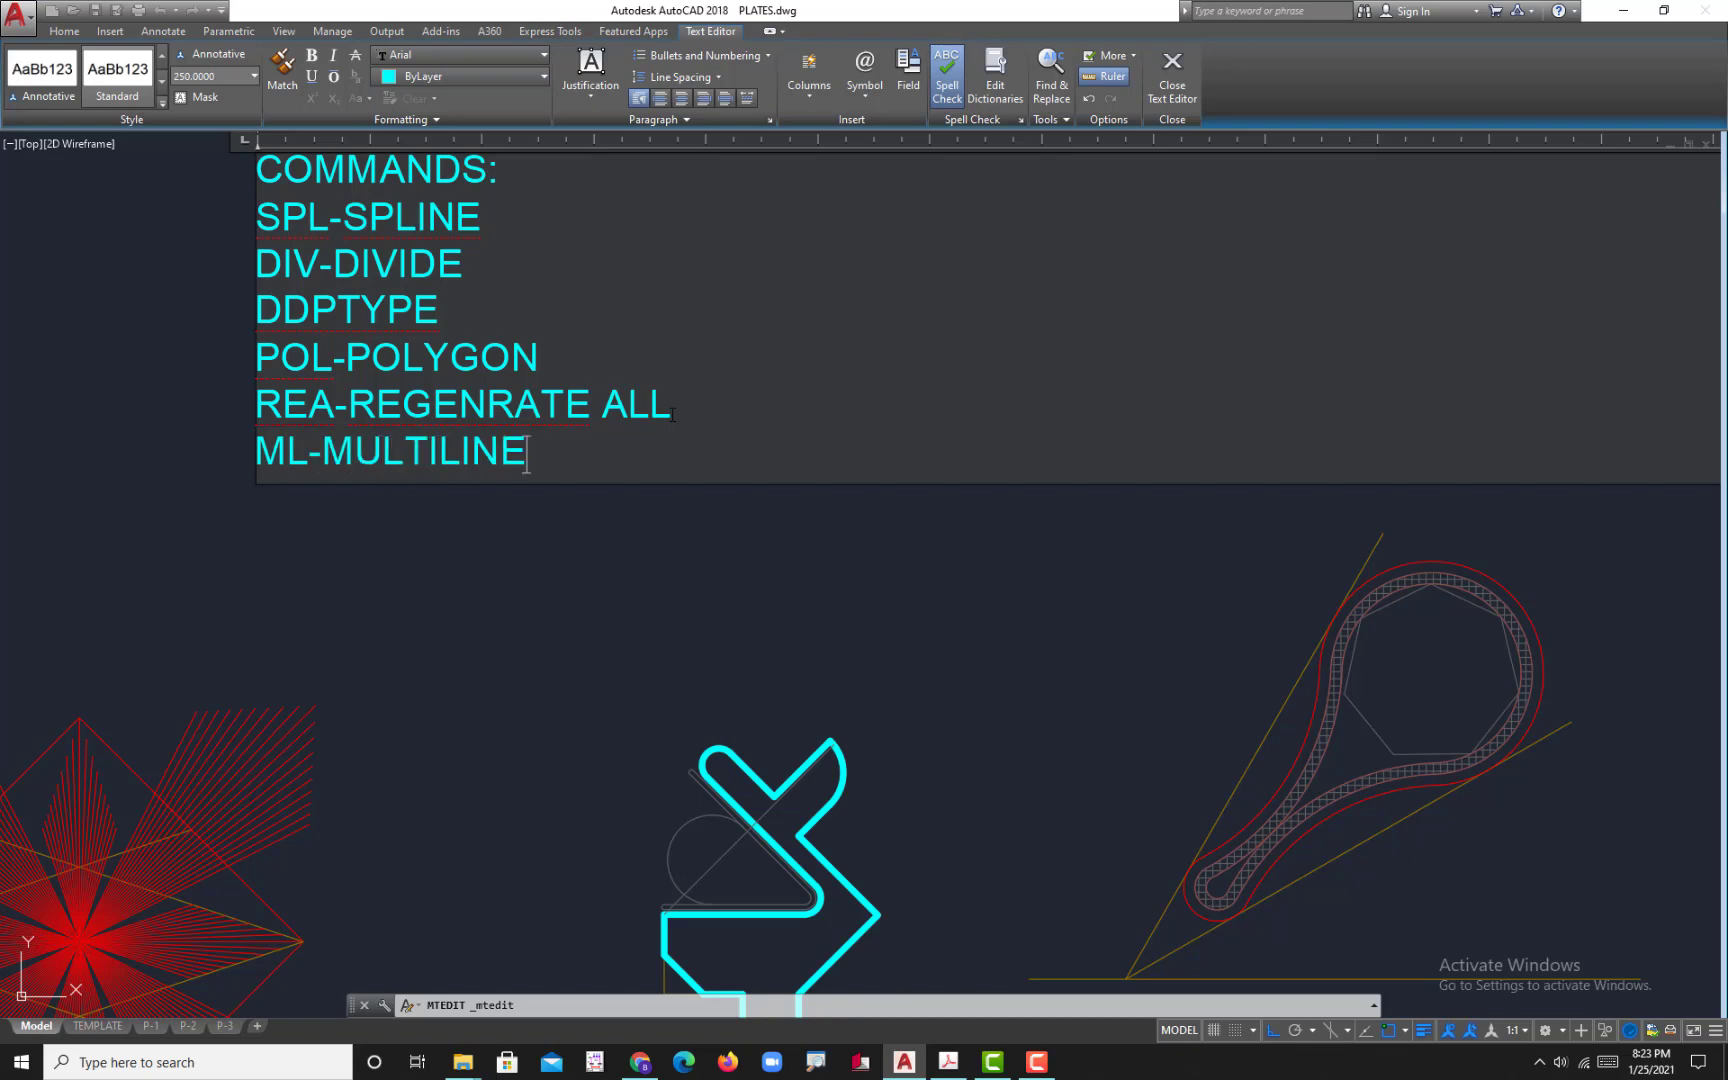
{"action": "left_click", "coordinate": [810, 513]}
- Start the Multiline command with its scale set to 25 and its justification set to Zero
{"action": "scroll", "coordinate": [386, 513], "scroll_direction": "down", "scroll_amount": 3}
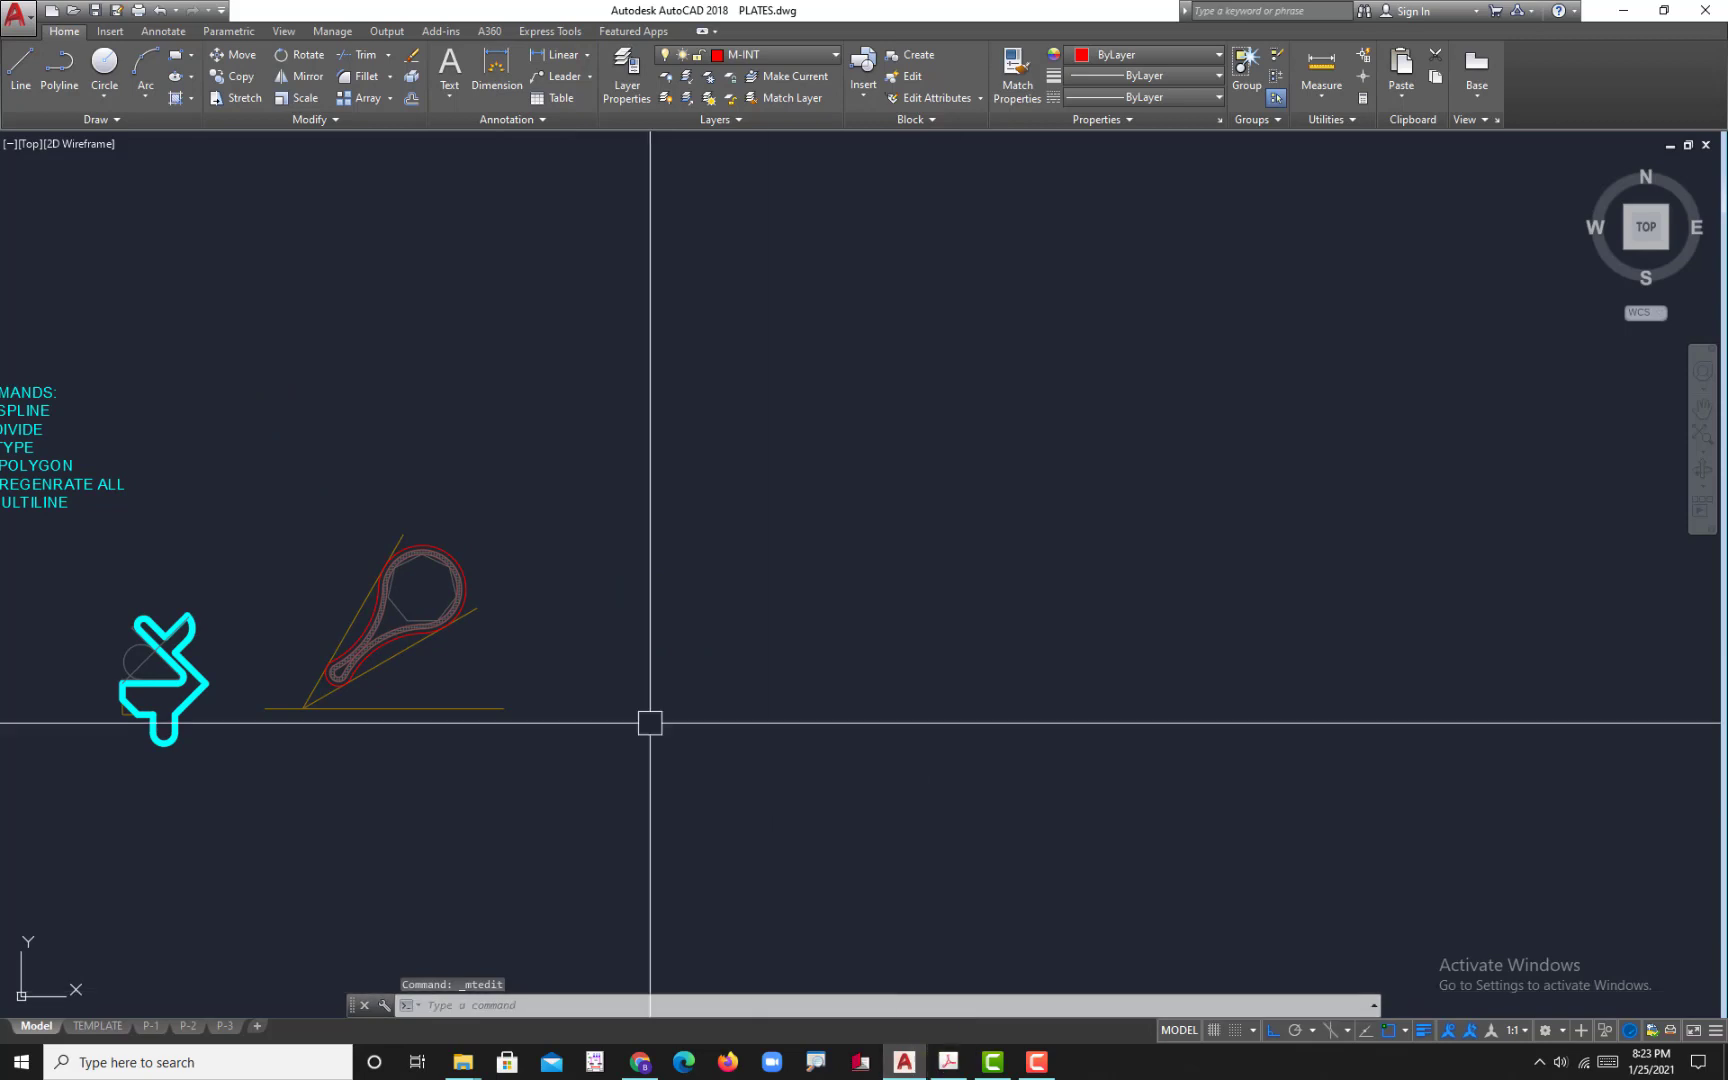
{"action": "scroll", "coordinate": [648, 721], "scroll_direction": "up", "scroll_amount": 2}
{"action": "scroll", "coordinate": [586, 617], "scroll_direction": "up", "scroll_amount": 3}
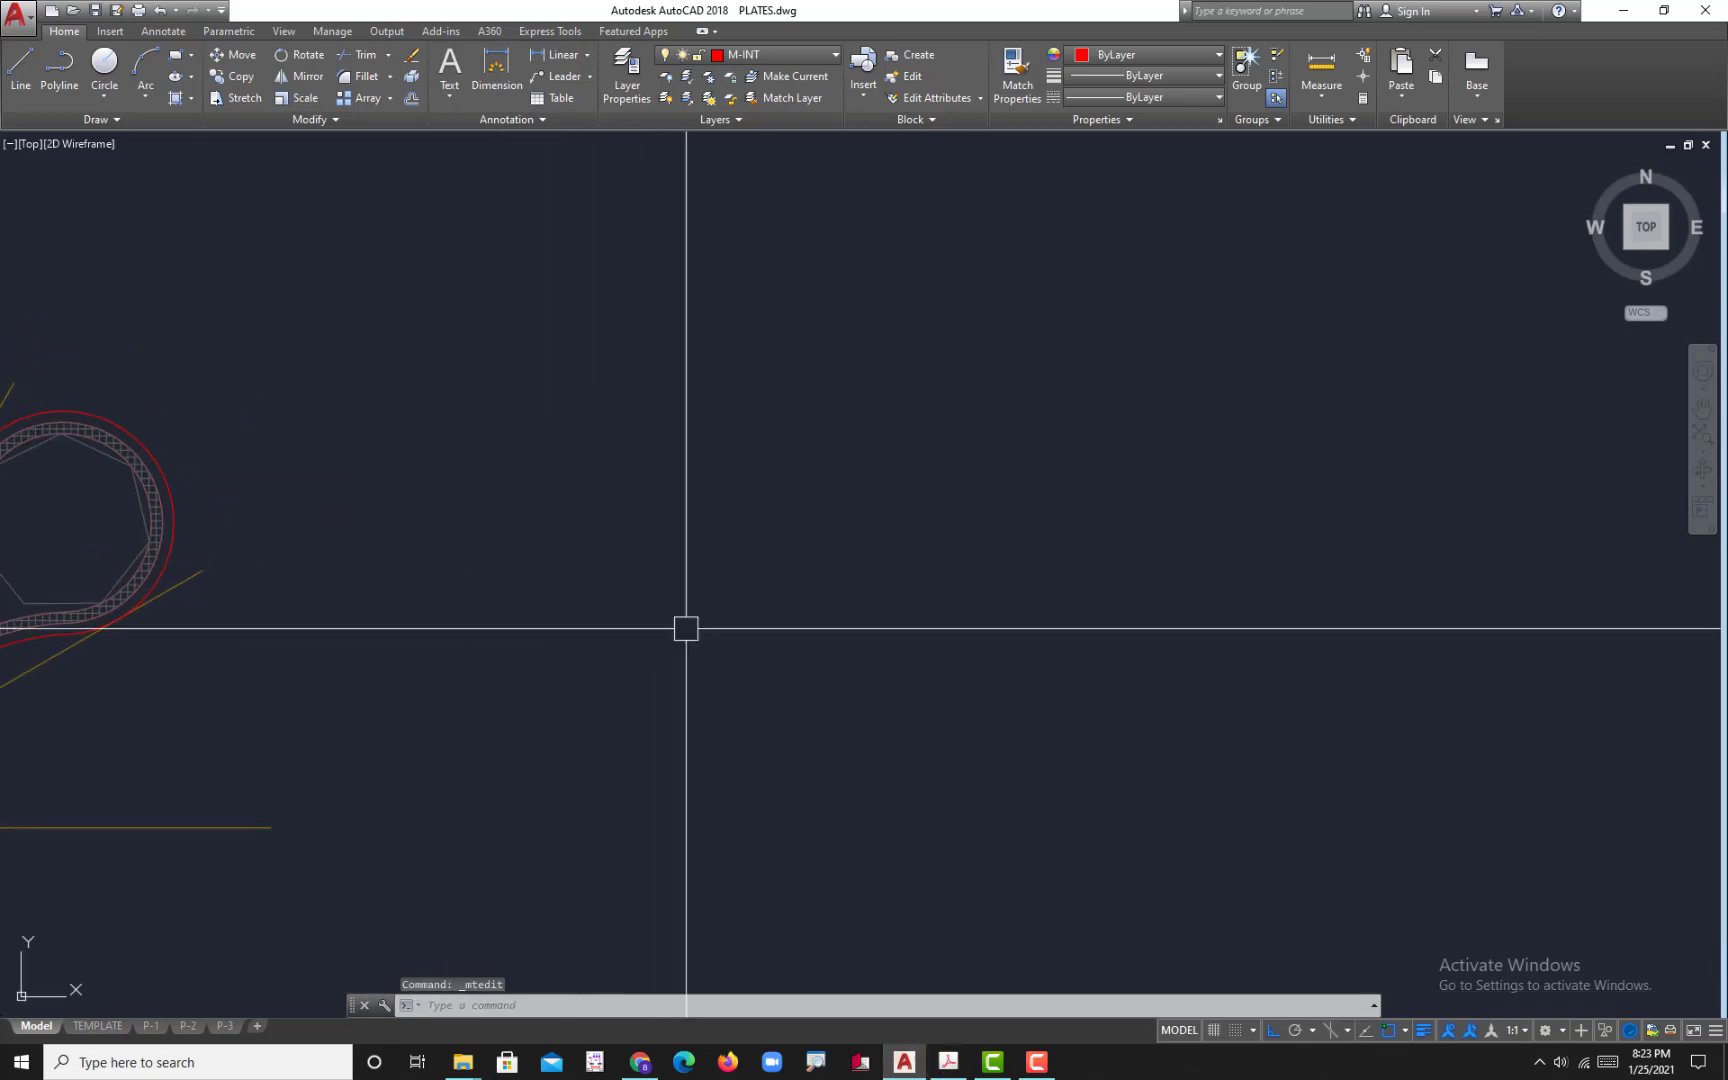
{"action": "type", "text": "ML"}
{"action": "key", "text": "Return"}
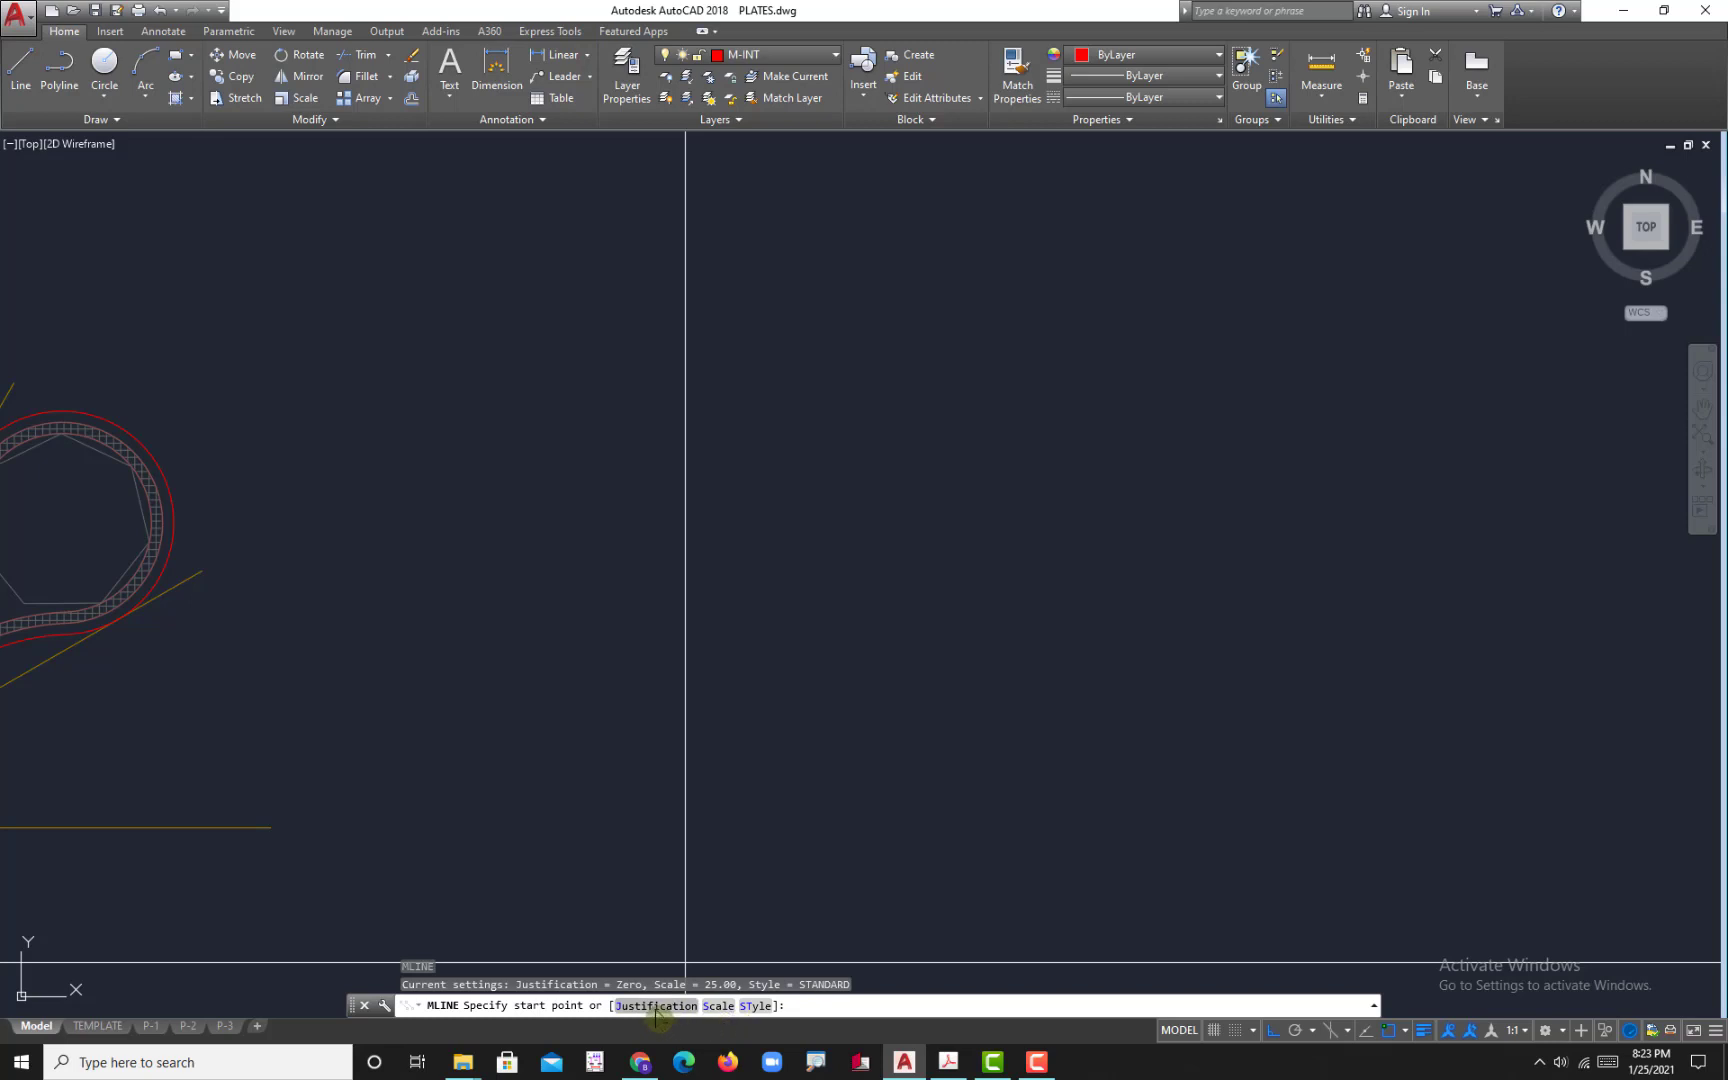
{"action": "left_click", "coordinate": [716, 1006]}
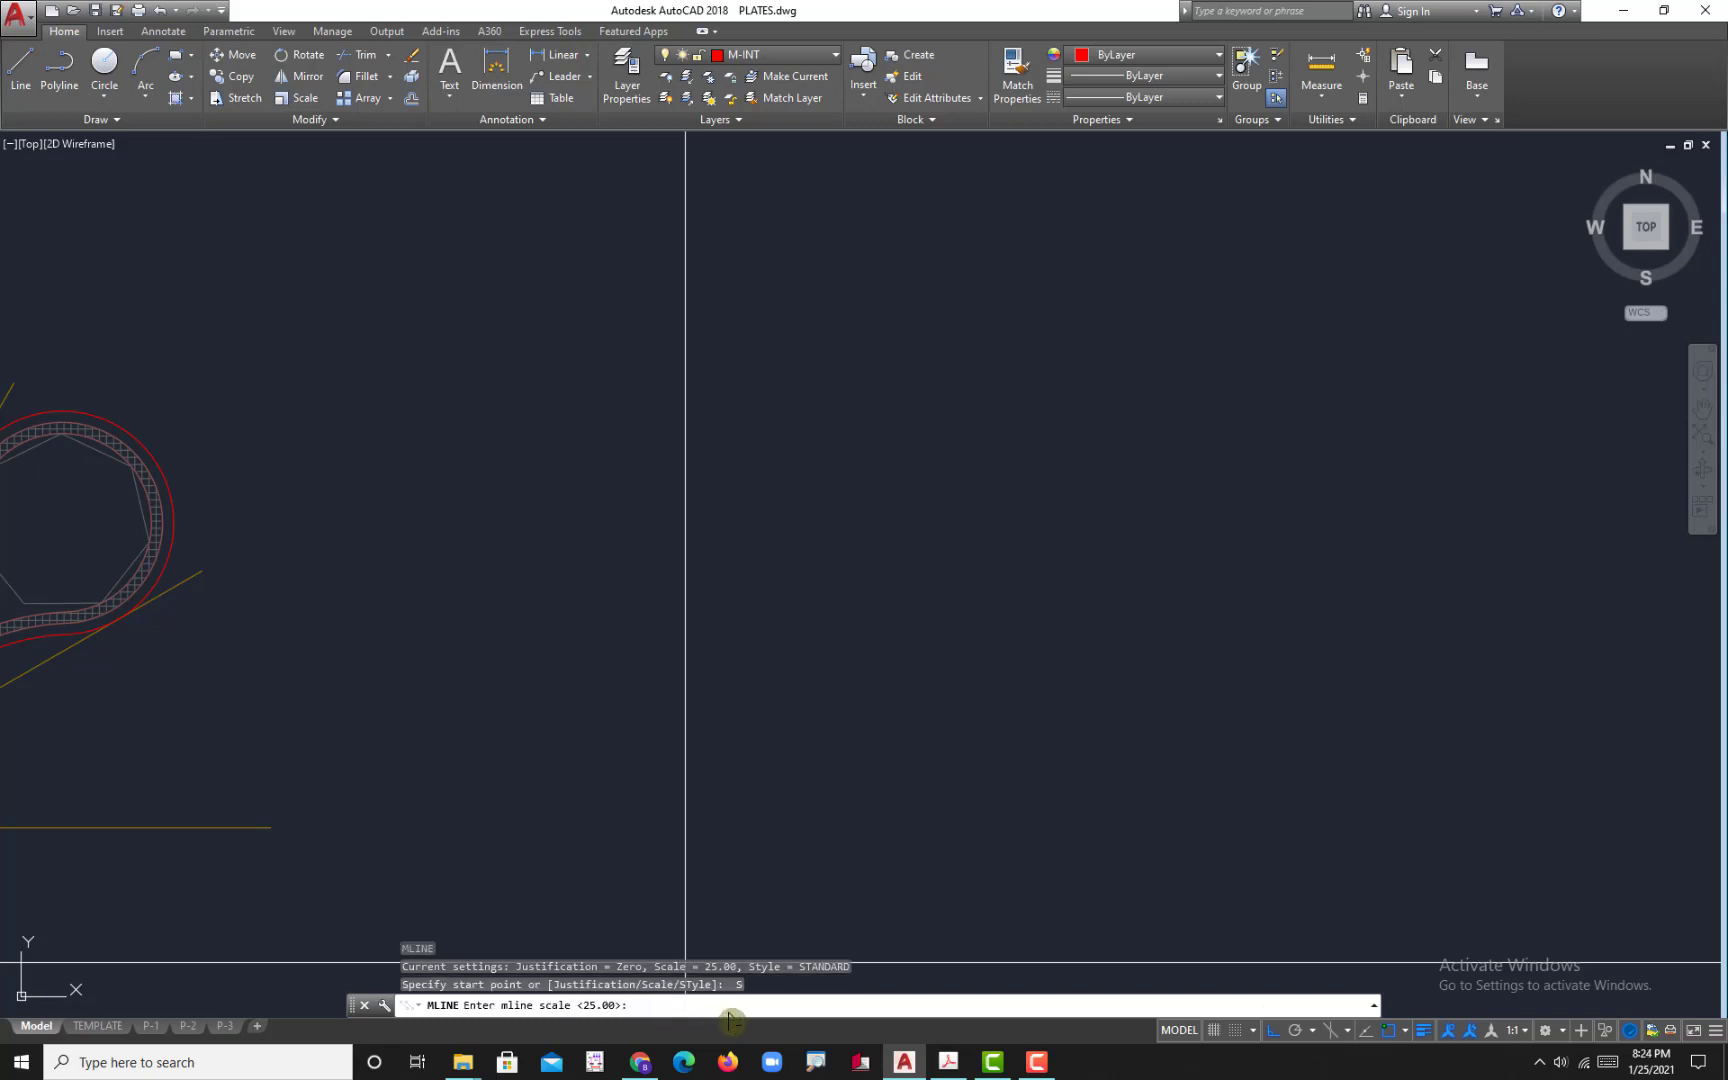
{"action": "key", "text": "Return"}
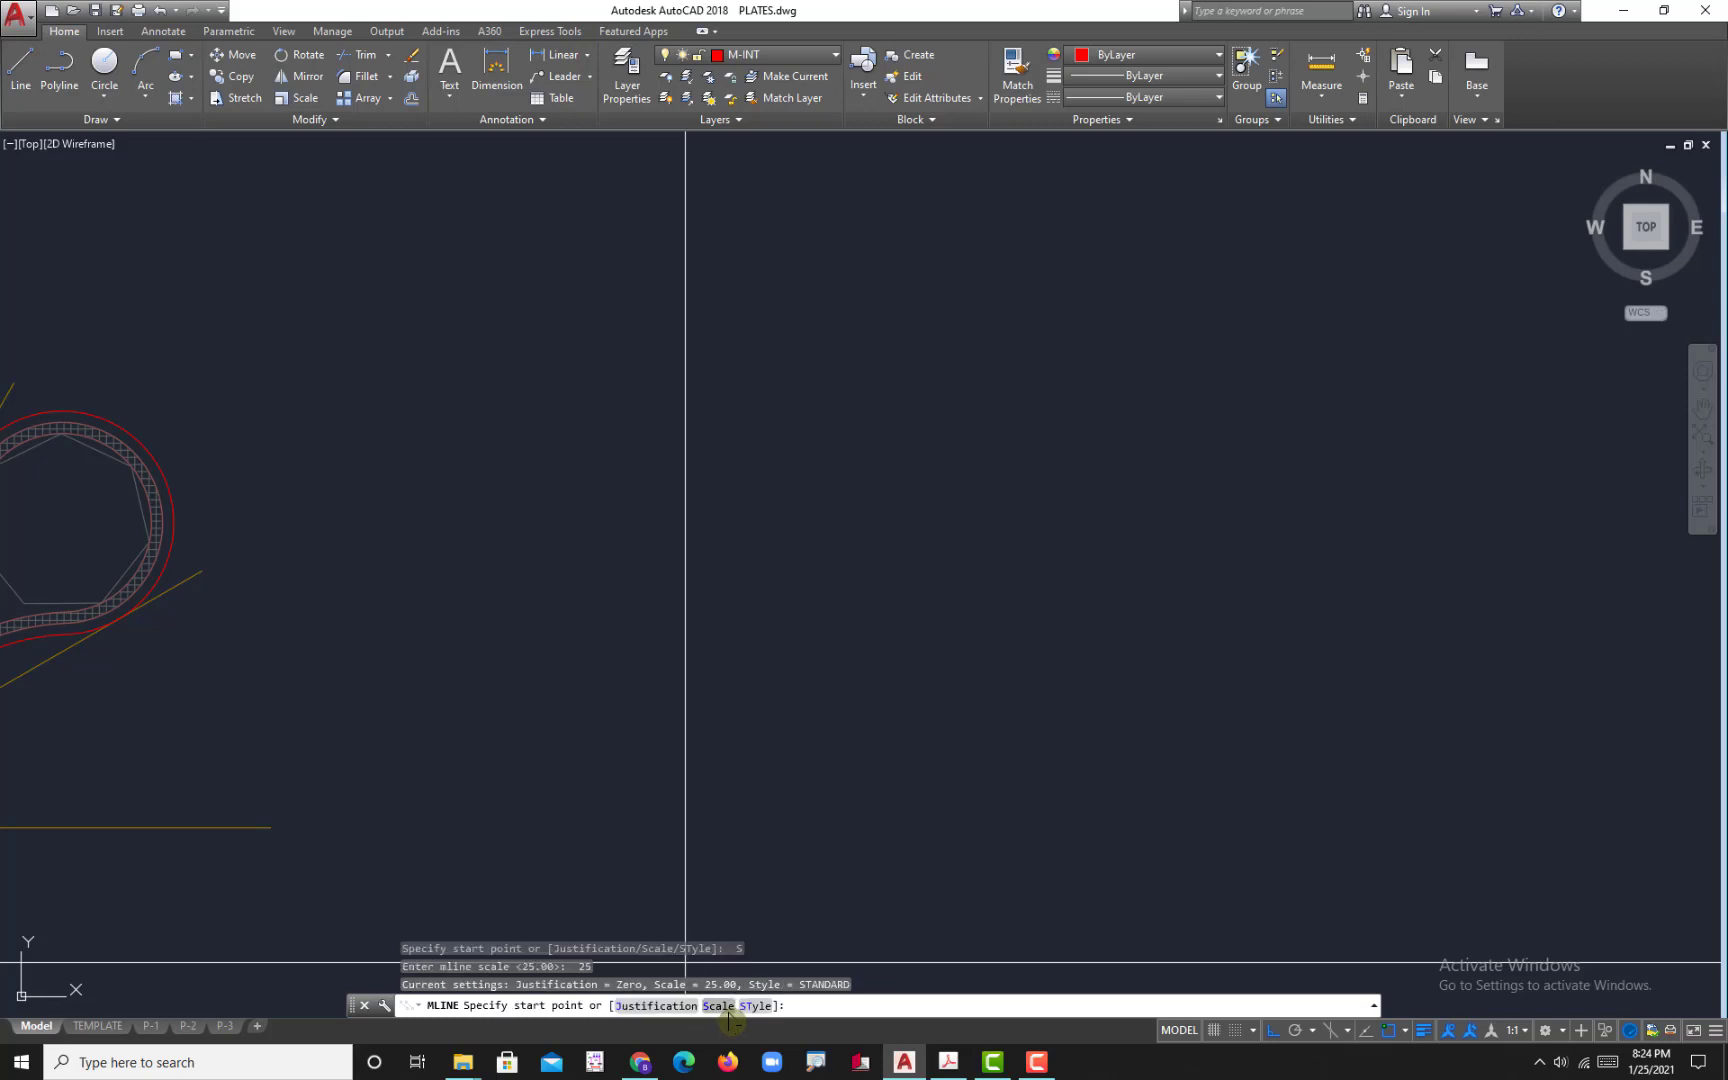
{"action": "left_click", "coordinate": [645, 1006]}
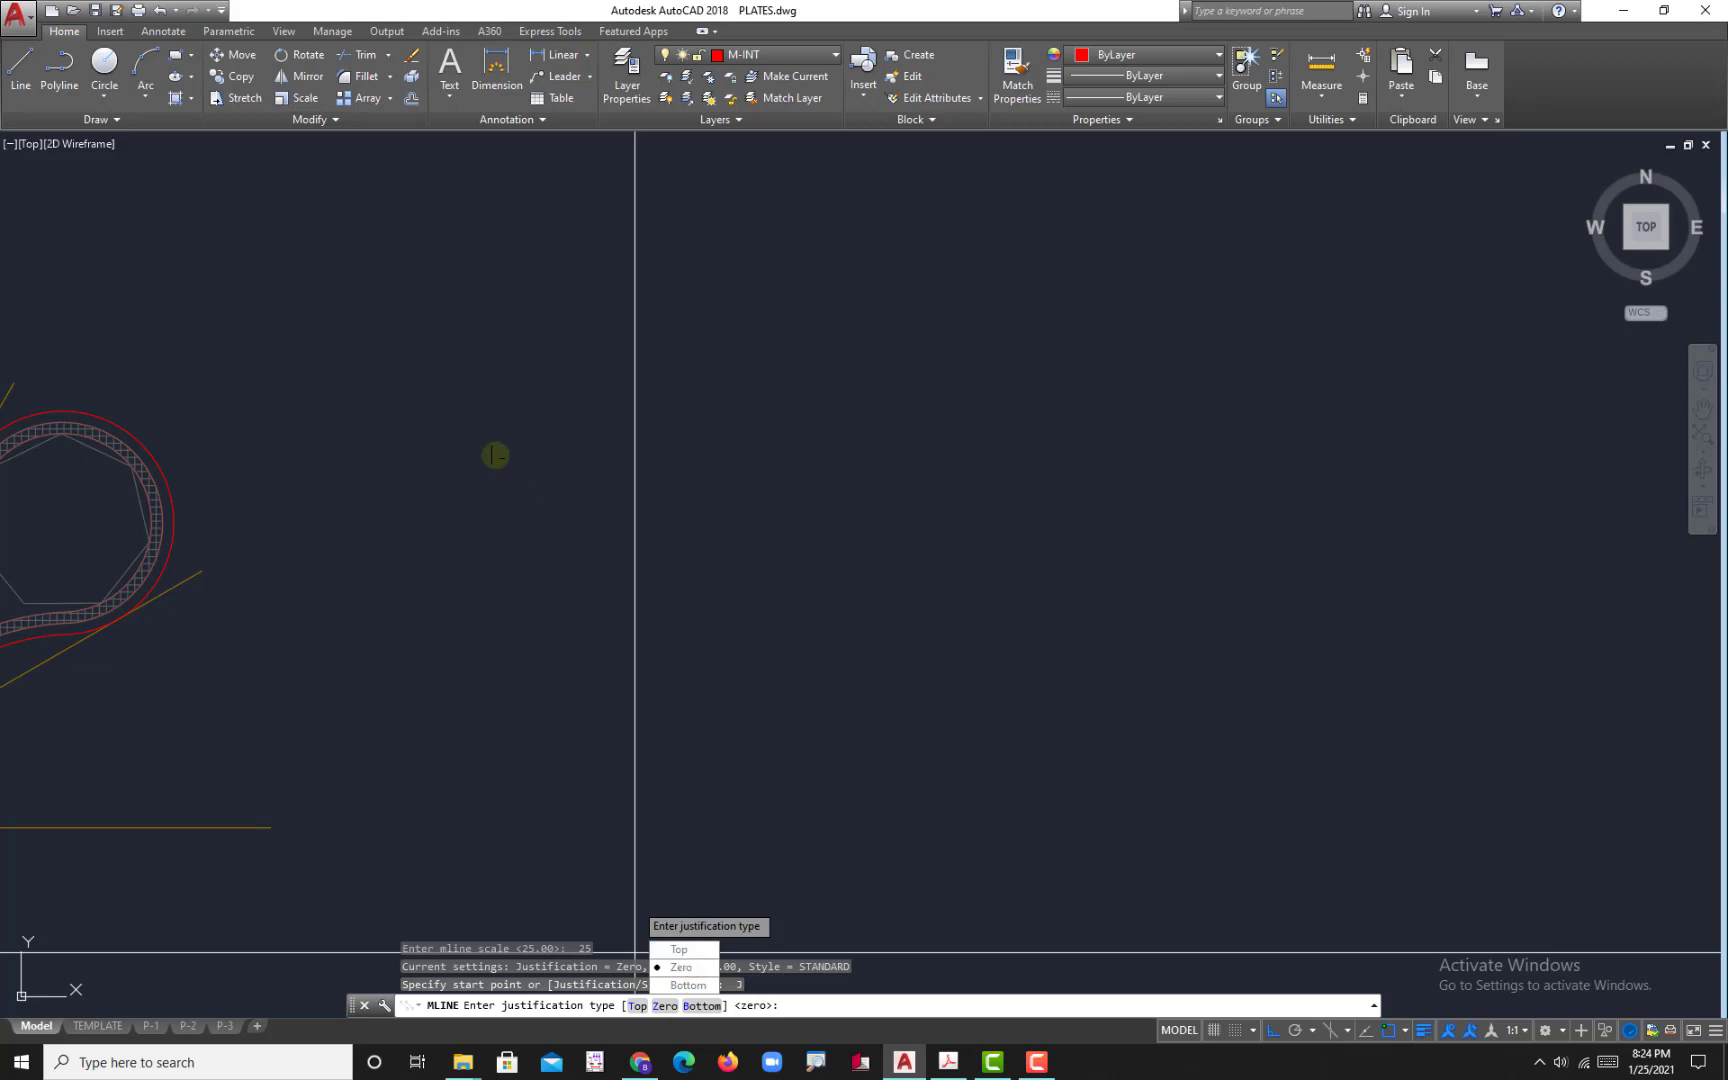
{"action": "left_click", "coordinate": [690, 974]}
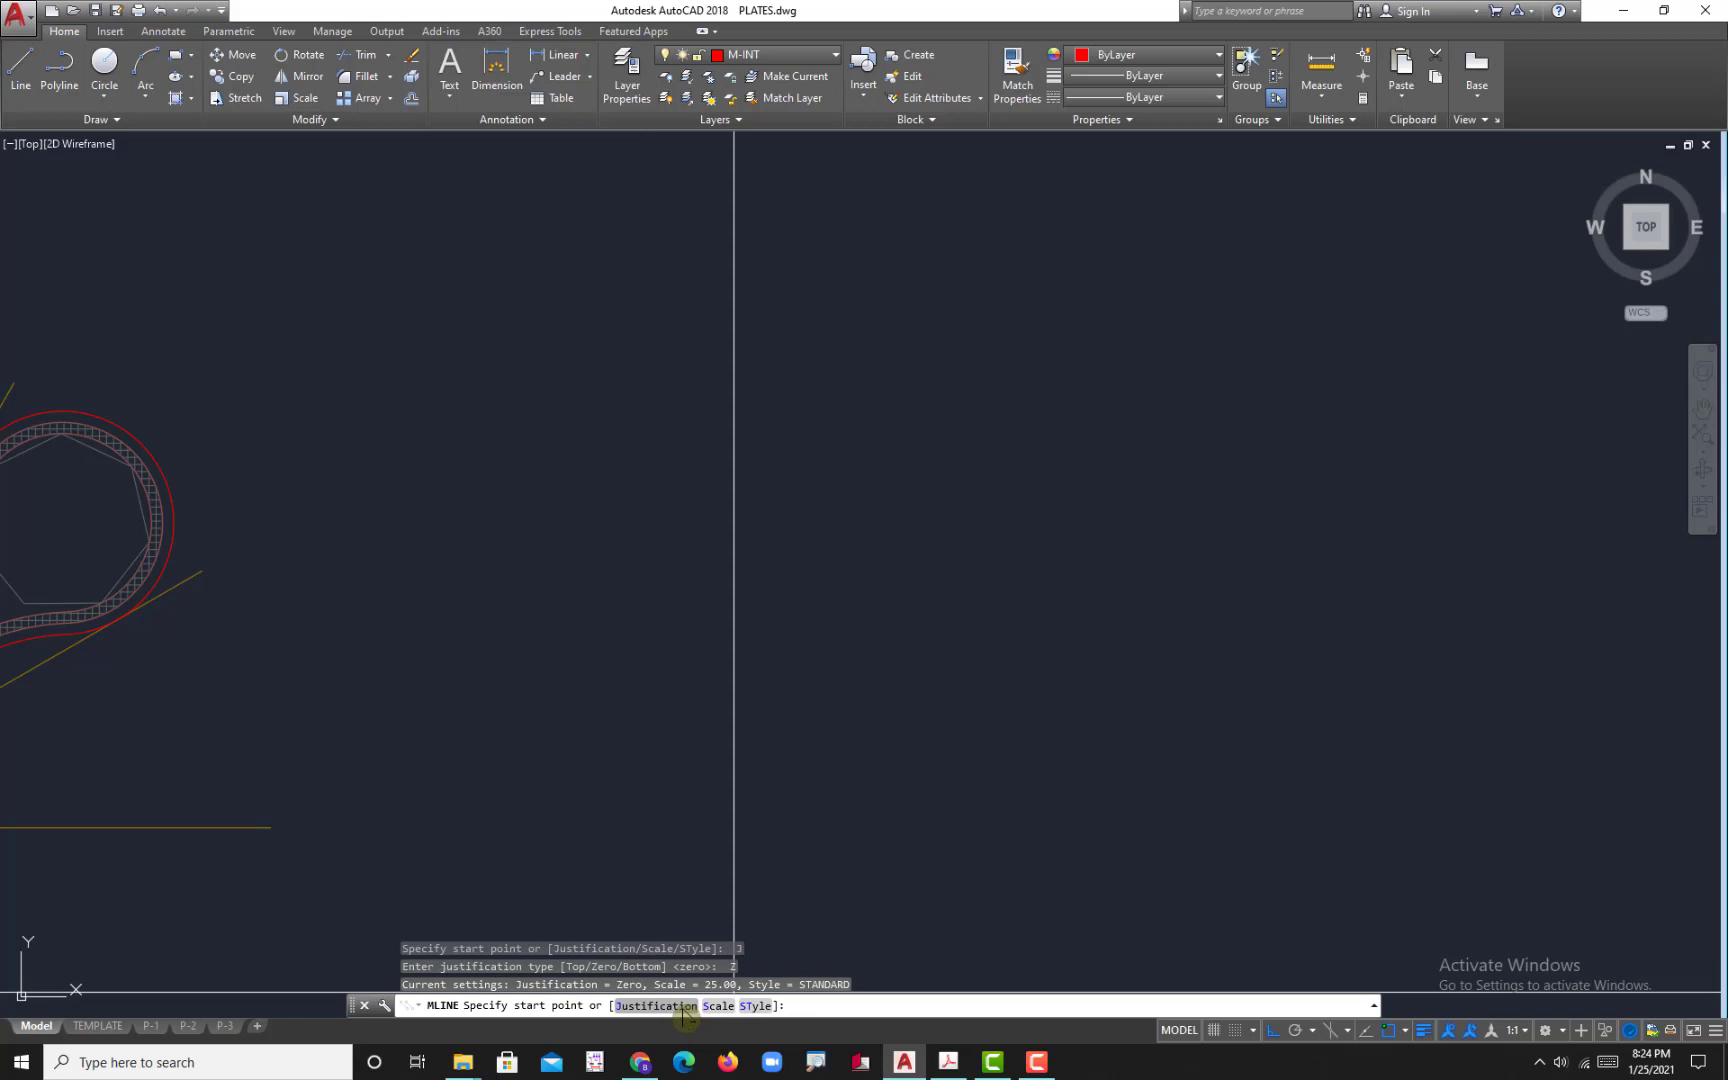
- Turn on Ortho mode and place the multiline's start point in the empty area to the right of the existing plate drawing
{"action": "middle_click_drag", "start_coordinate": [745, 506], "coordinate": [745, 695]}
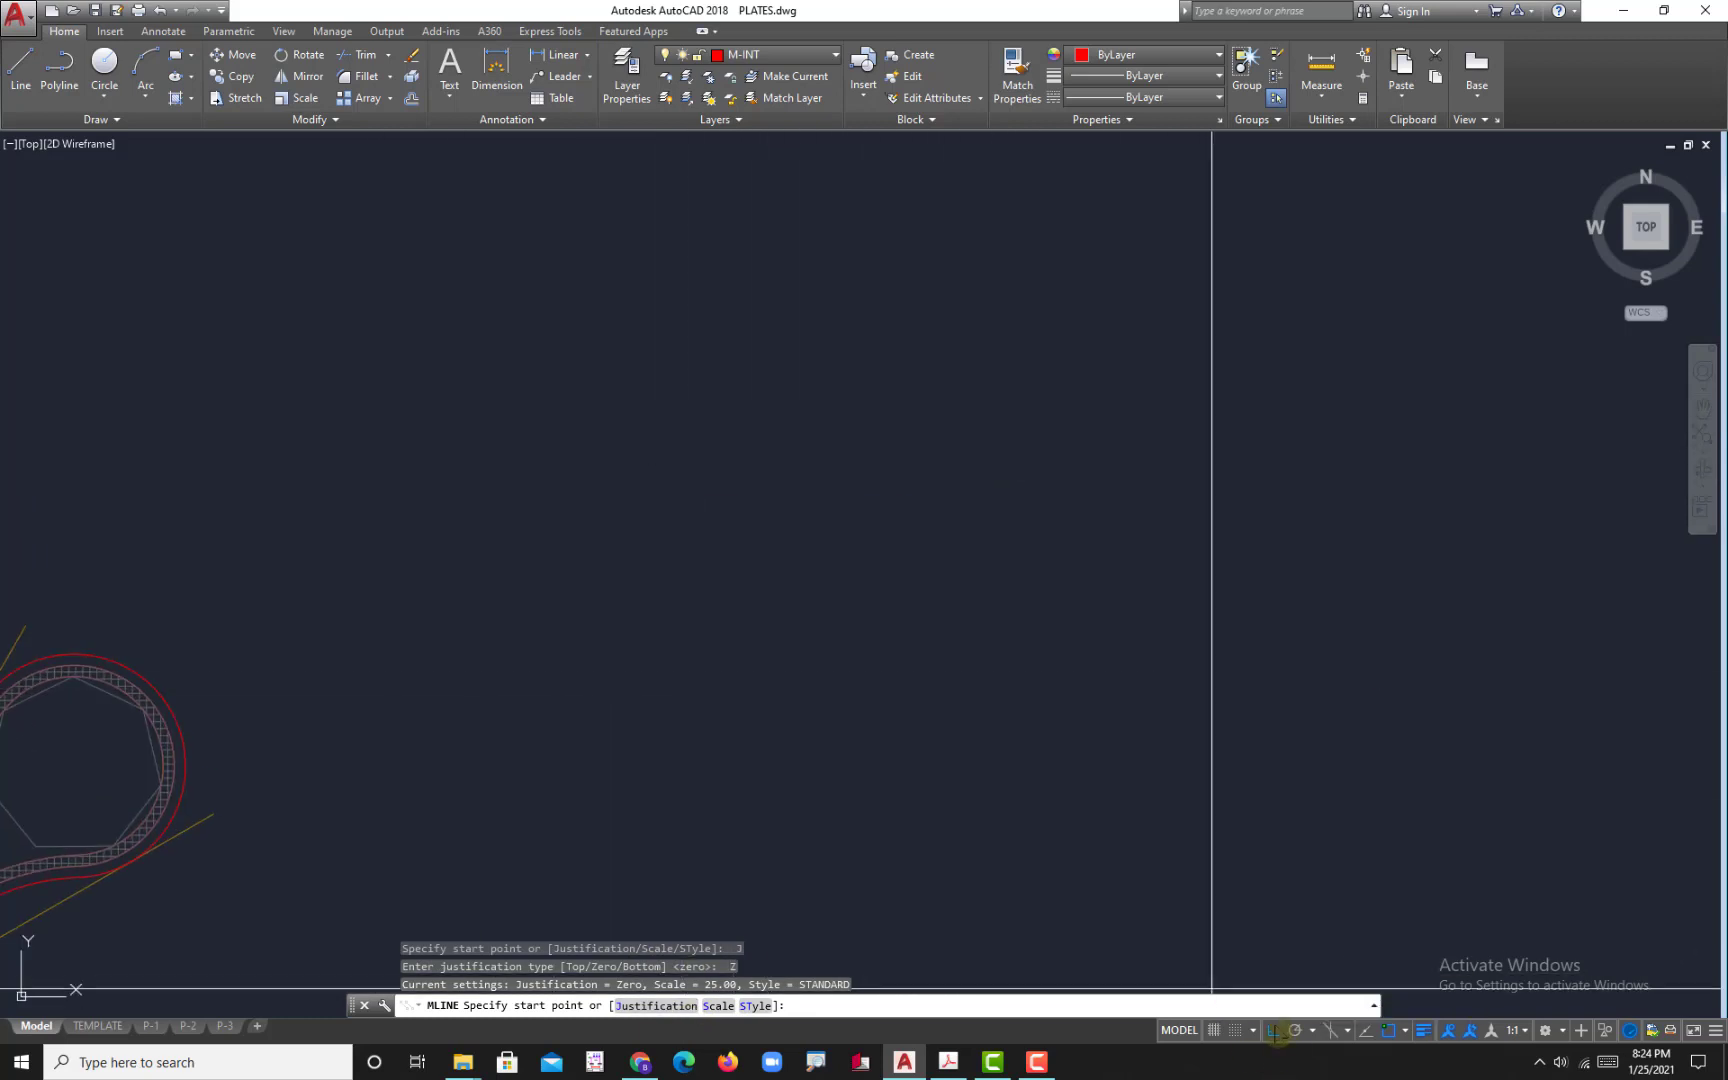
{"action": "left_click", "coordinate": [1275, 1030]}
{"action": "middle_click_drag", "start_coordinate": [783, 625], "coordinate": [936, 500]}
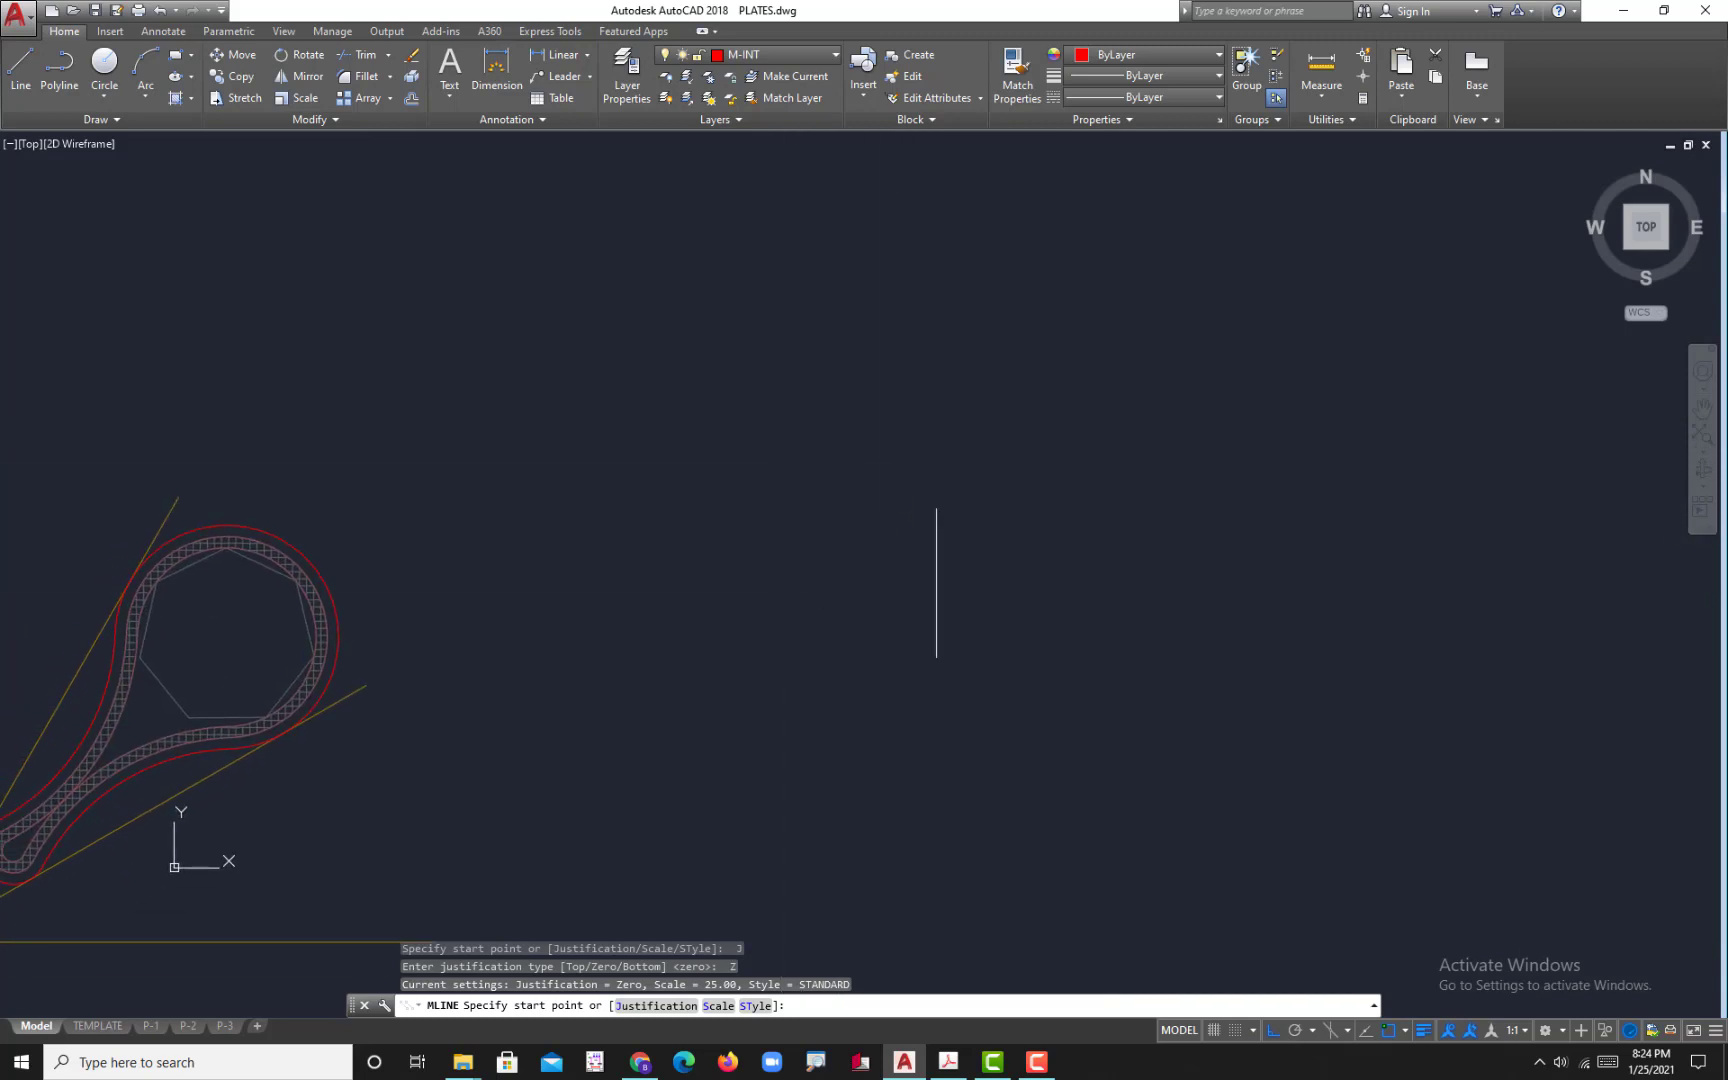
{"action": "left_click", "coordinate": [897, 525]}
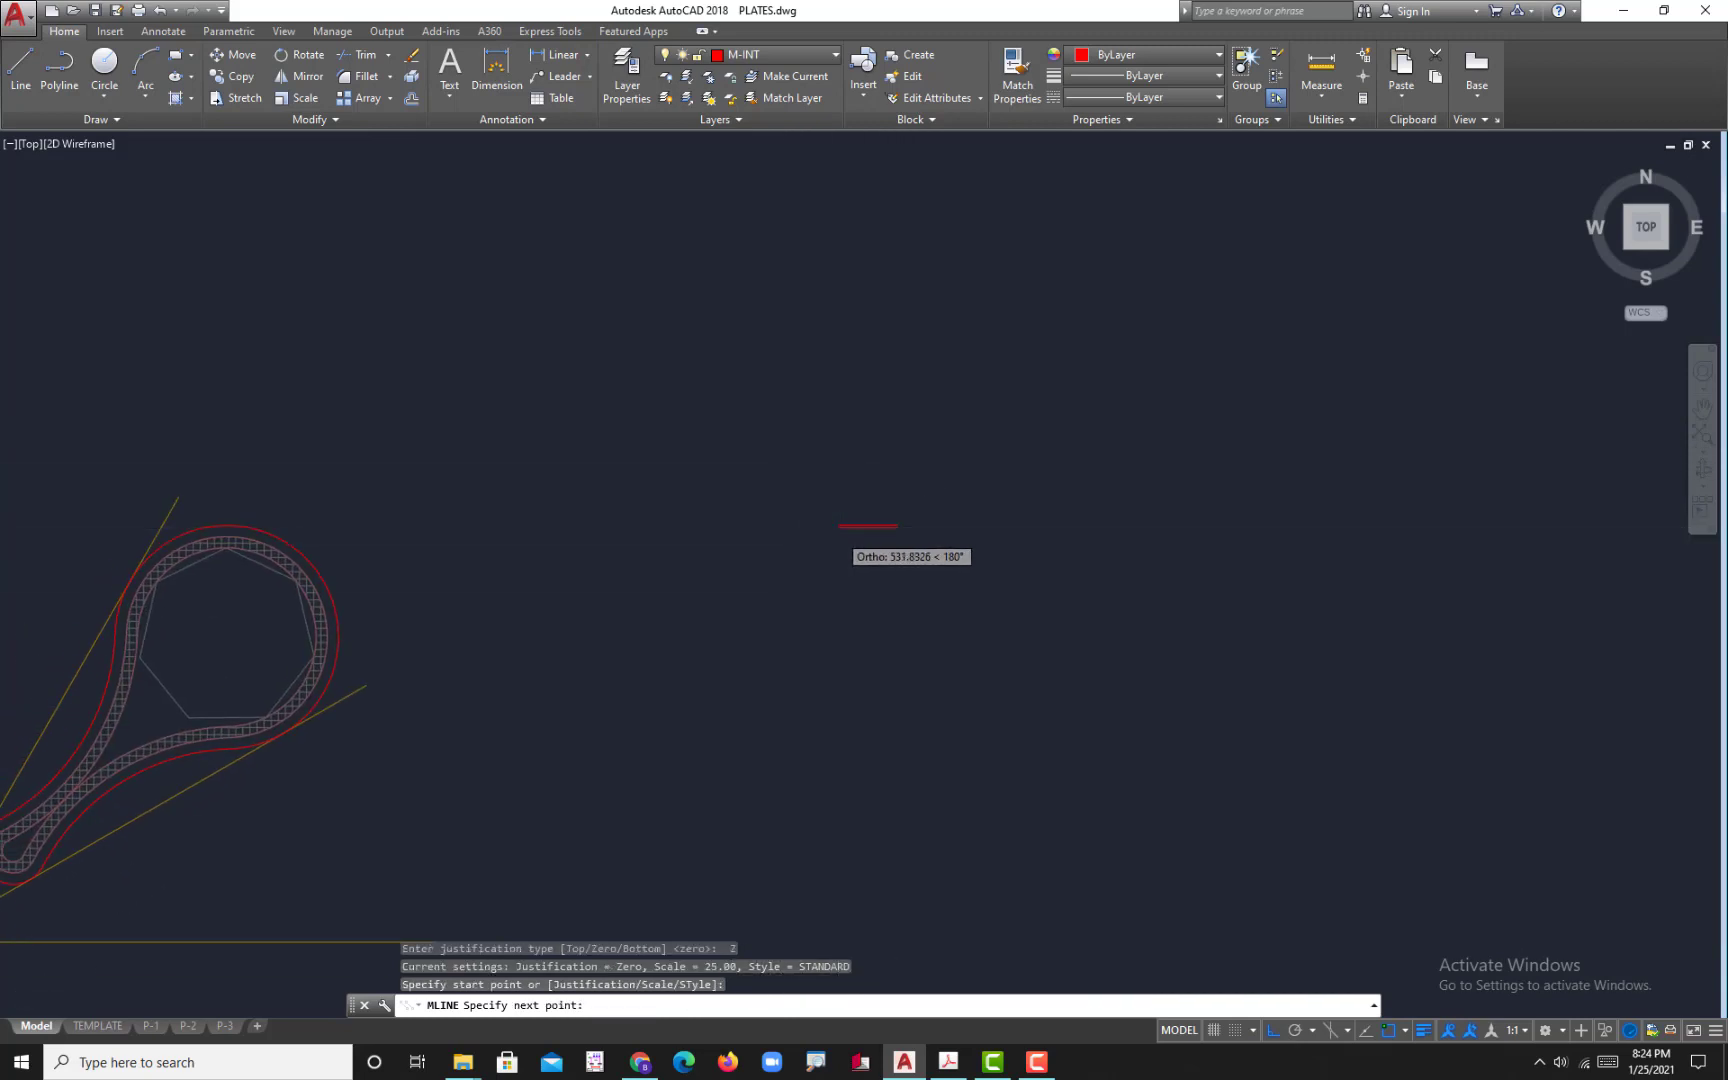
- Check the first wall length in the PDF plan and draw a 67-unit multiline segment horizontally to the left
{"action": "scroll", "coordinate": [839, 525], "scroll_direction": "up", "scroll_amount": 8}
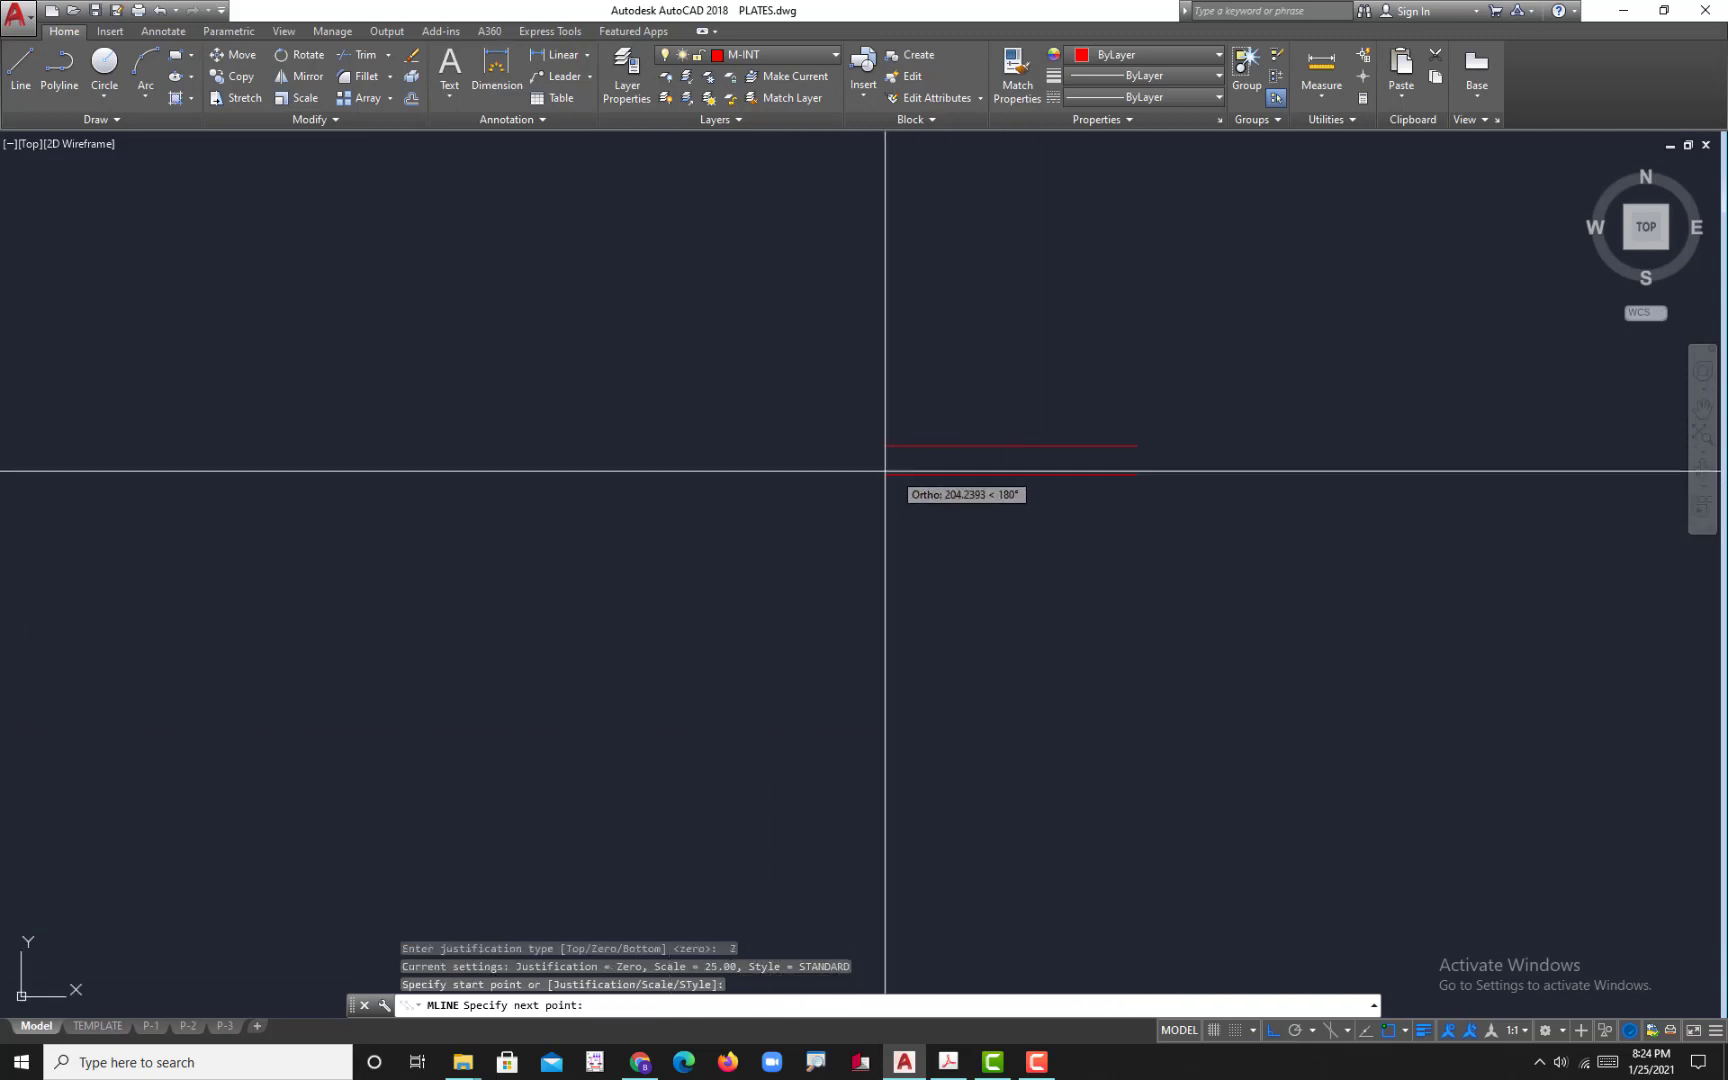
{"action": "scroll", "coordinate": [885, 470], "scroll_direction": "down", "scroll_amount": 5}
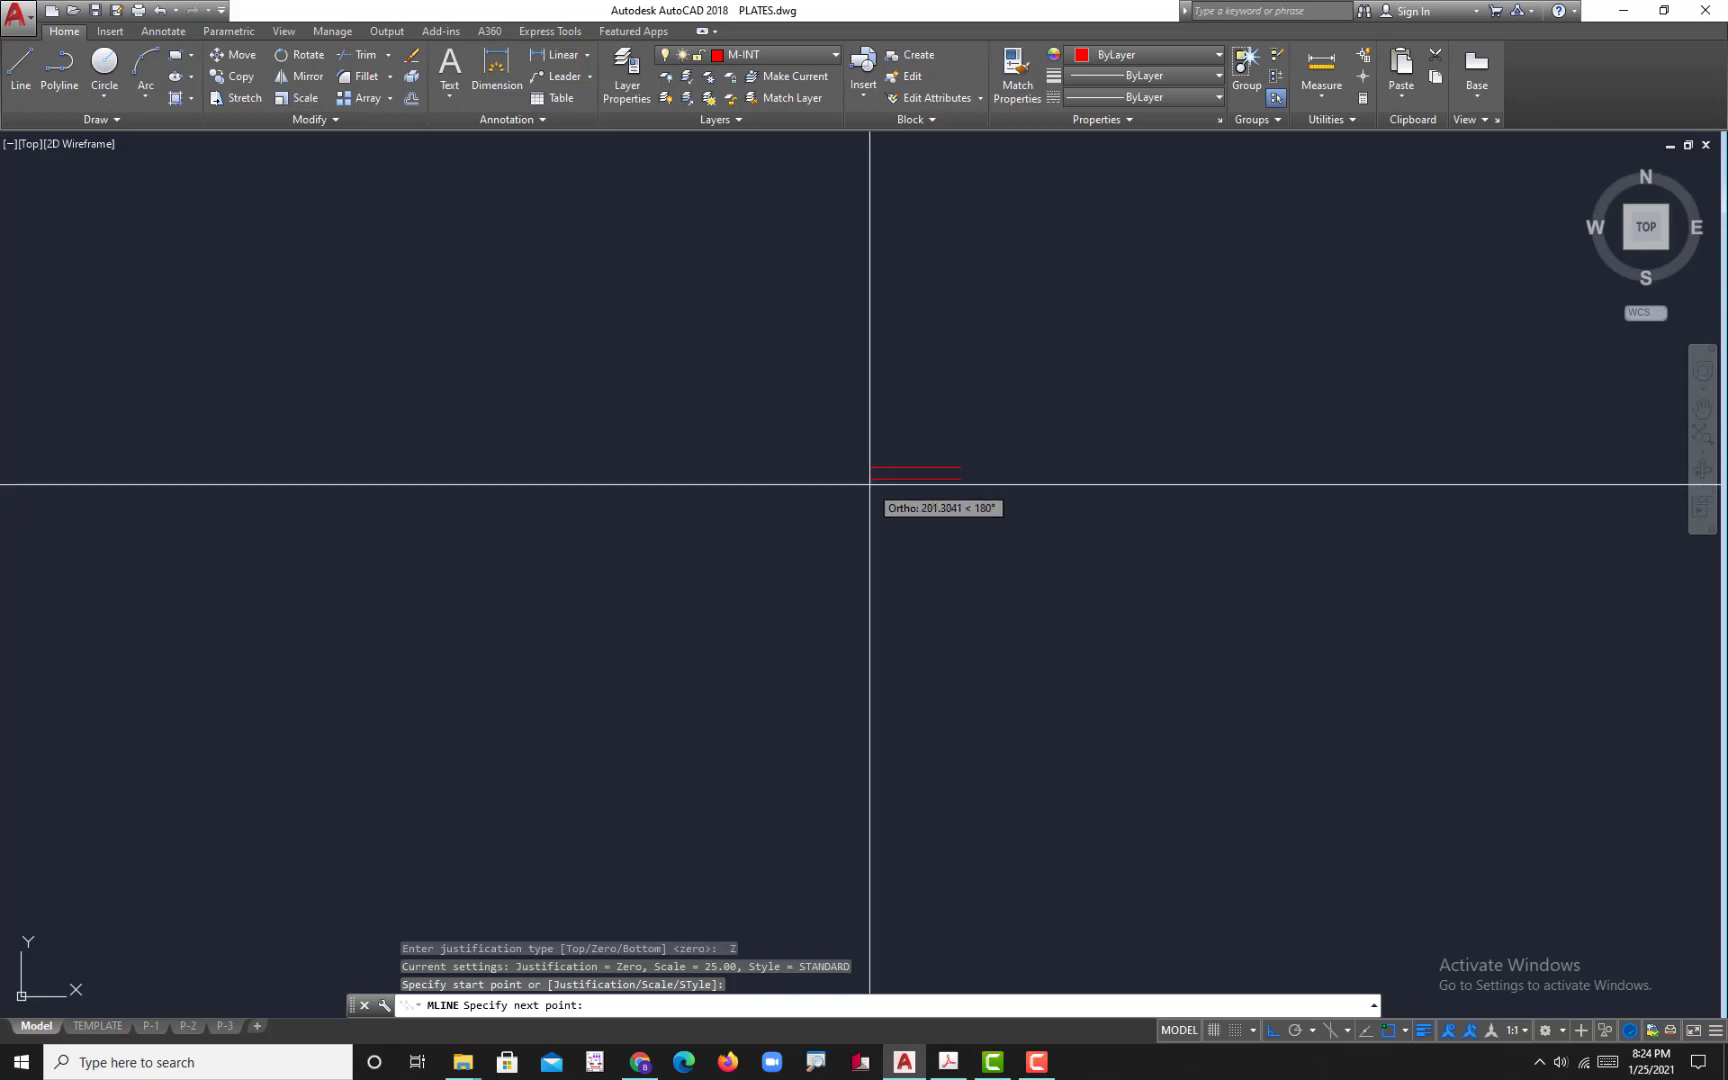
{"action": "left_click", "coordinate": [946, 1062]}
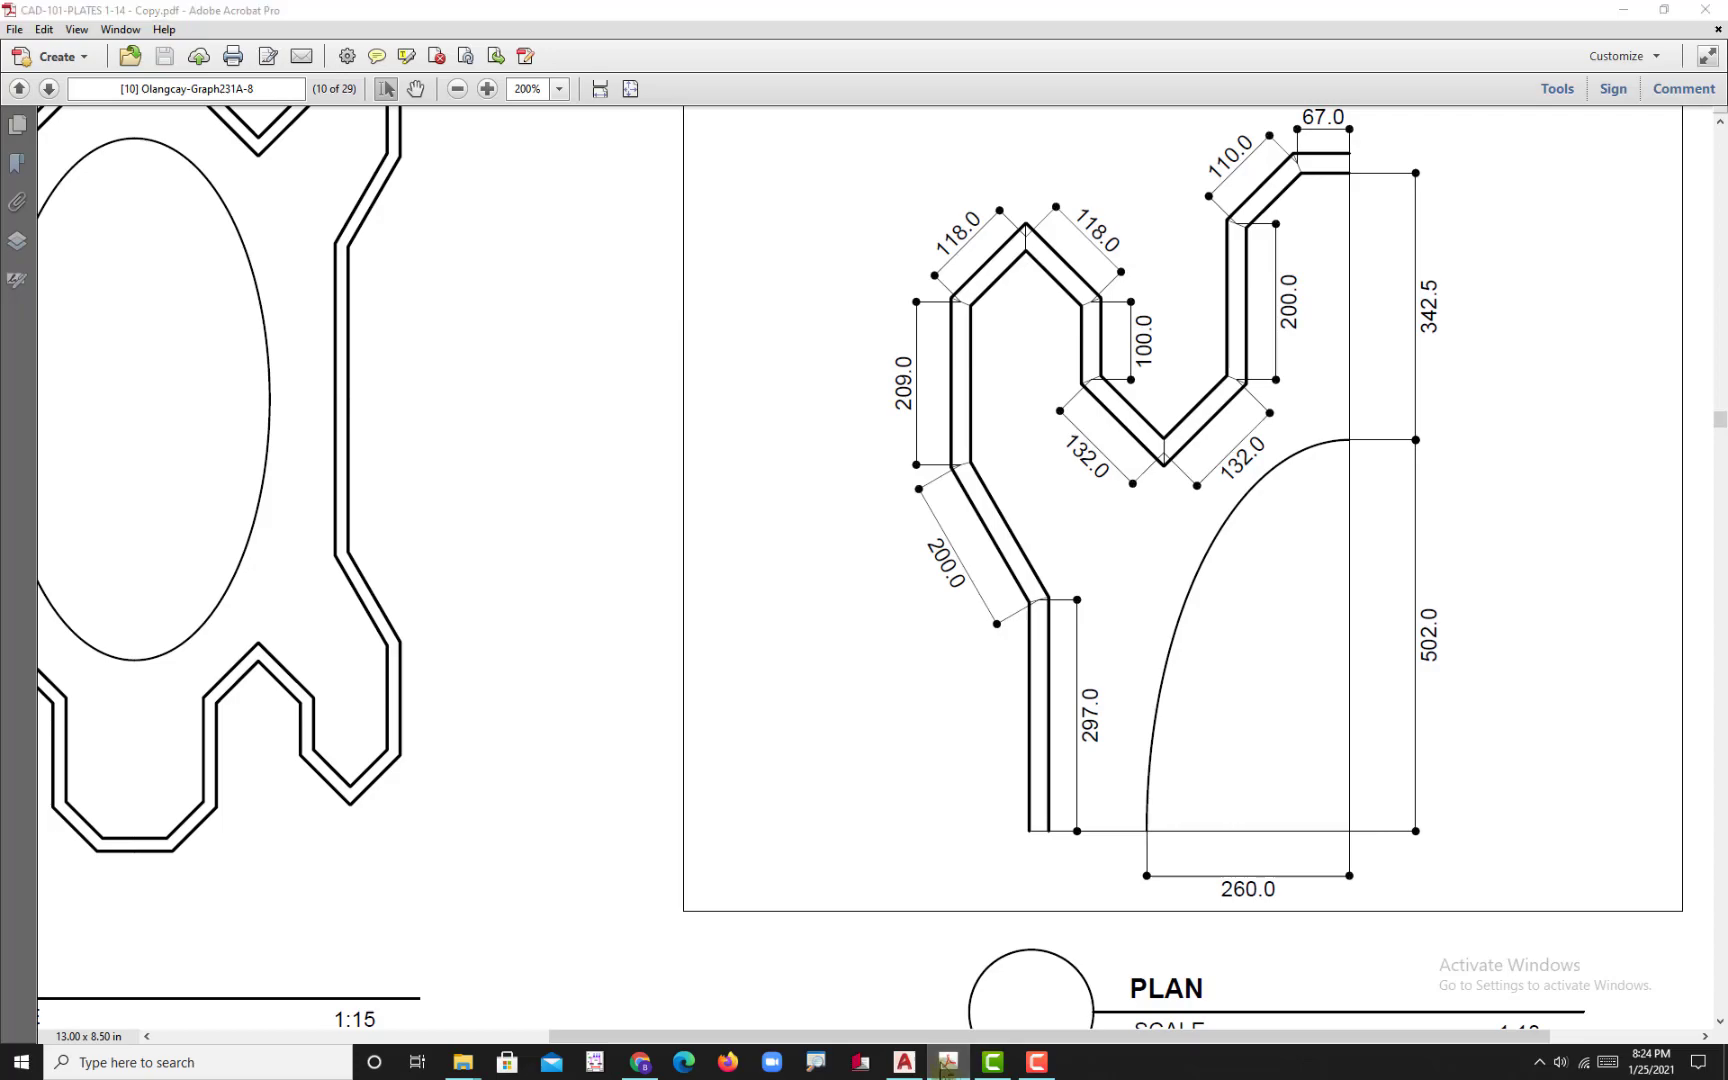
{"action": "left_click", "coordinate": [904, 1062]}
{"action": "type", "text": "6"}
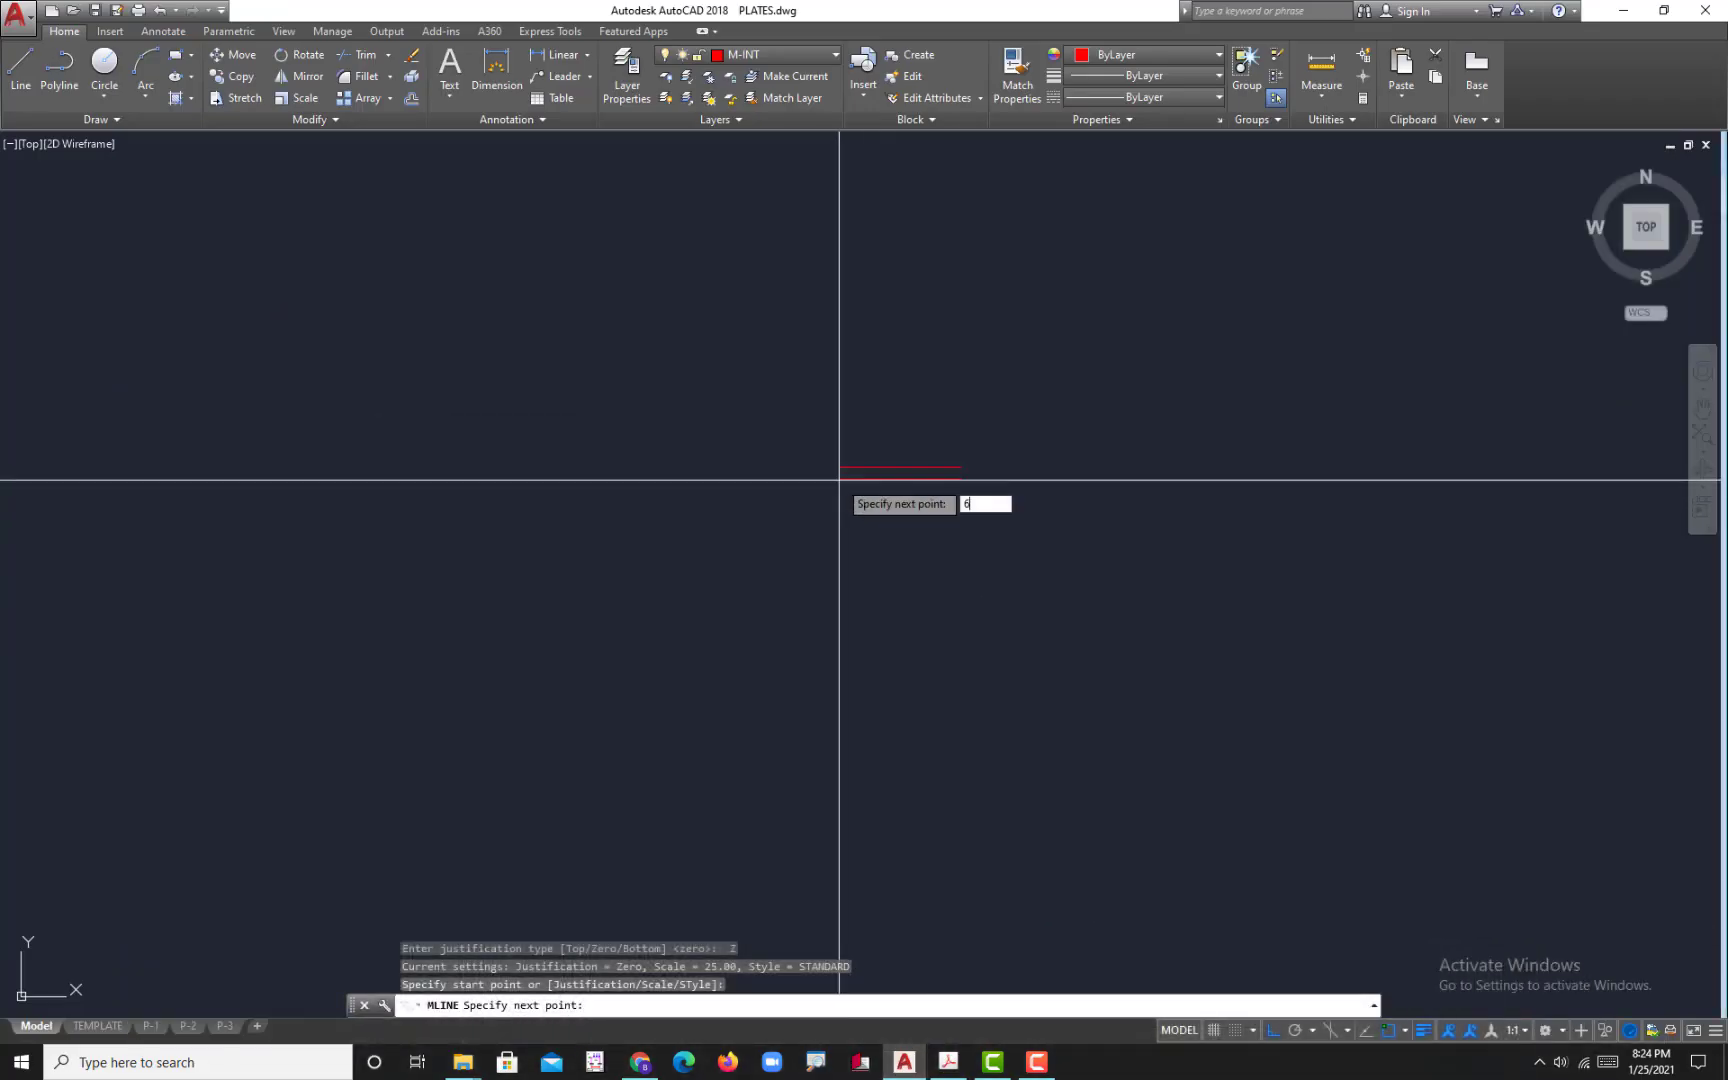
{"action": "type", "text": "7"}
{"action": "key", "text": "Return"}
- Turn on polar tracking with 45° increments and add a 110-unit multiline segment sloping down-left at 225°
{"action": "scroll", "coordinate": [850, 495], "scroll_direction": "down", "scroll_amount": 3}
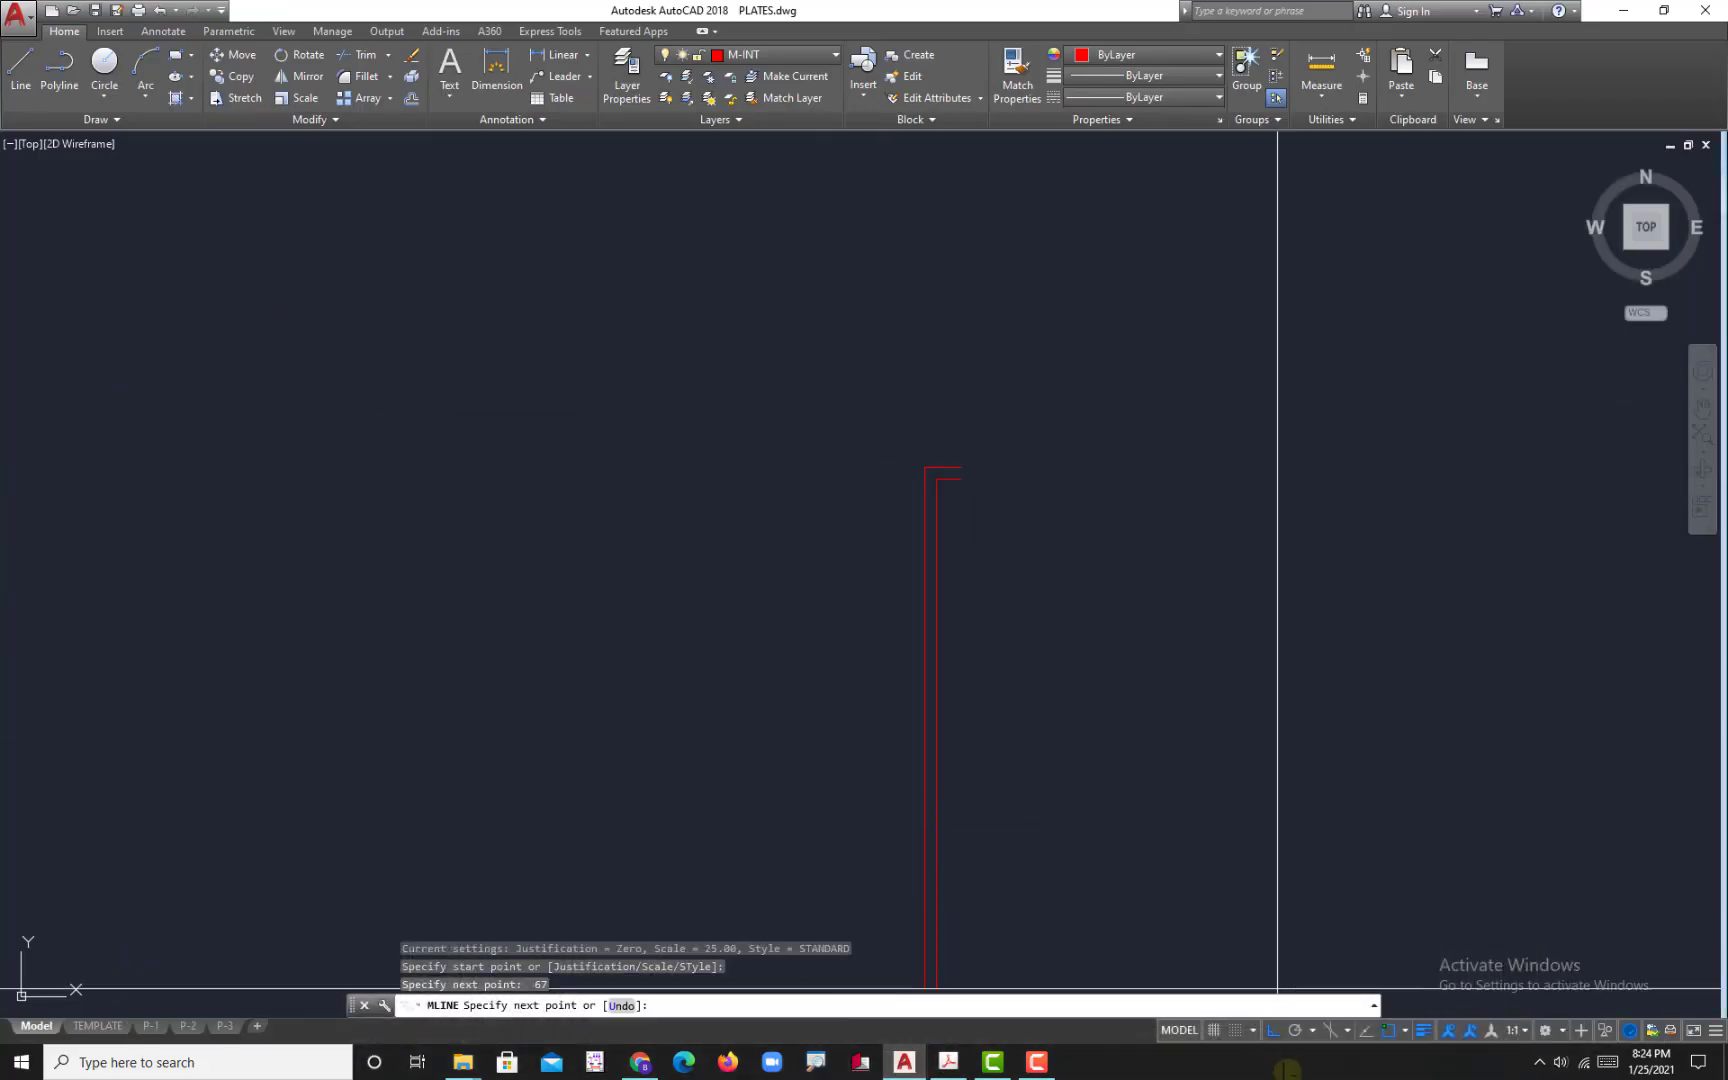
{"action": "left_click", "coordinate": [1297, 1032]}
{"action": "left_click", "coordinate": [1313, 1032]}
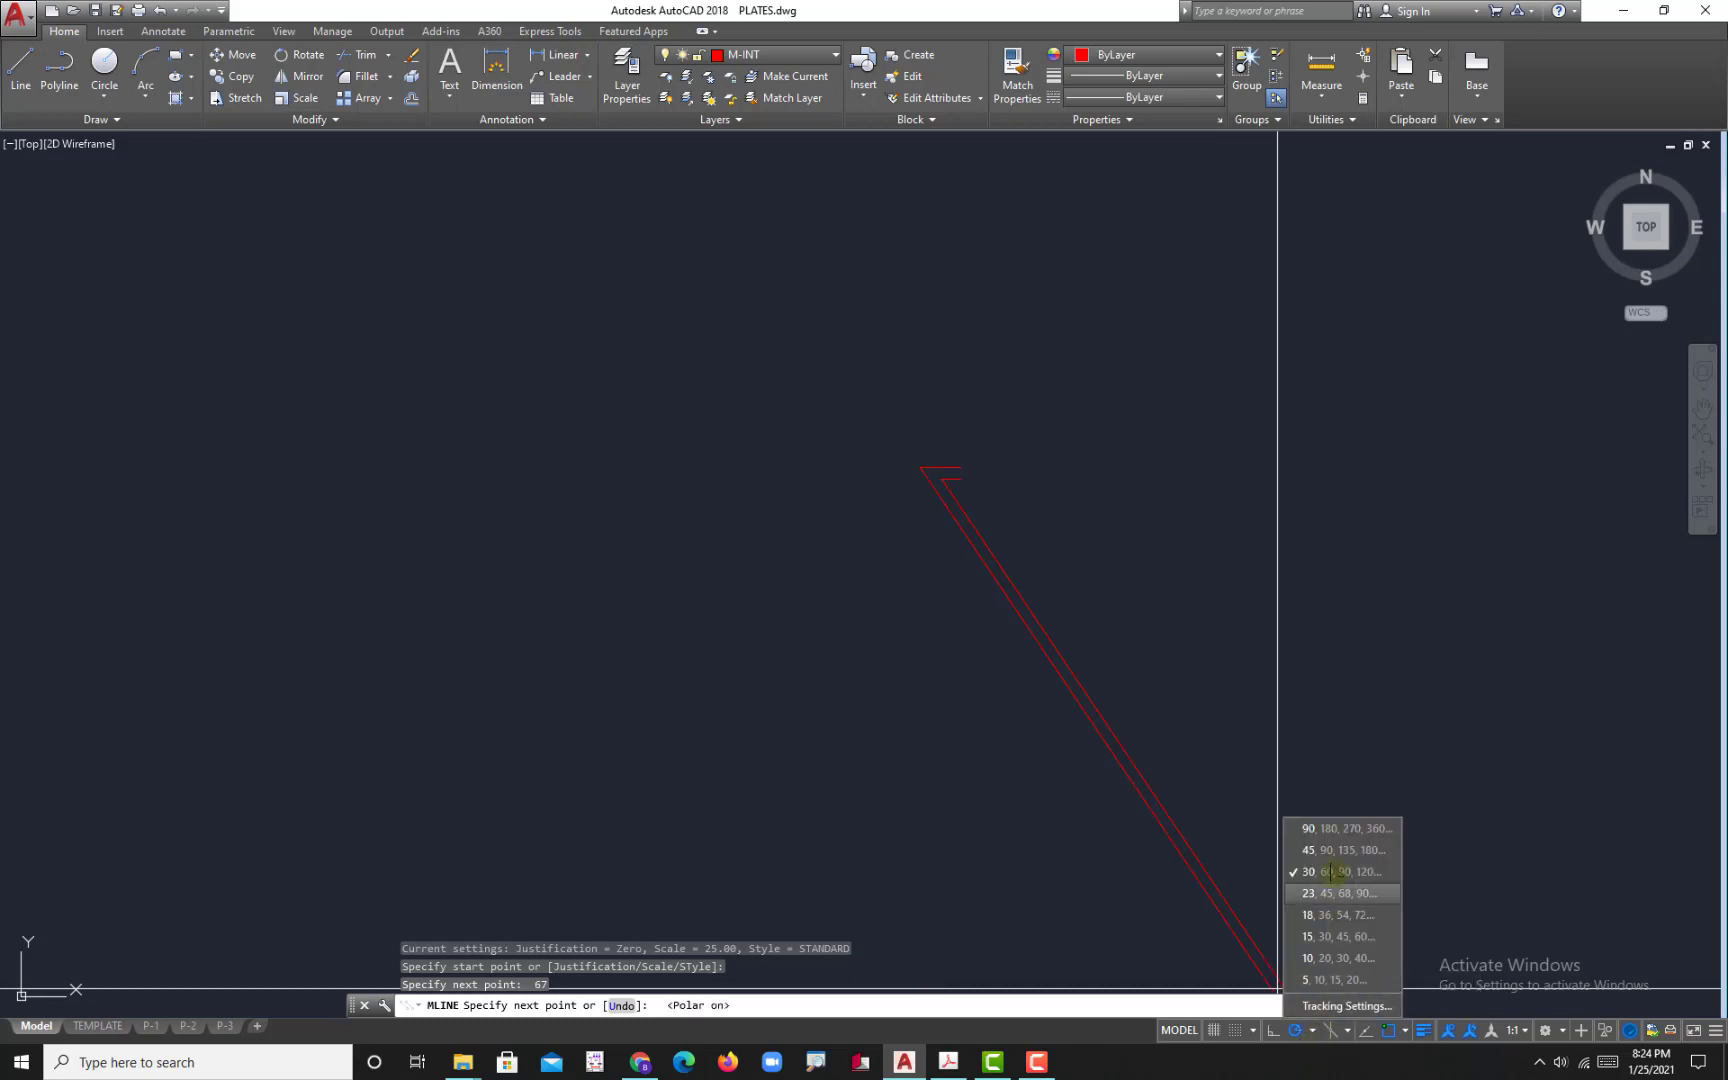
{"action": "left_click", "coordinate": [1342, 864]}
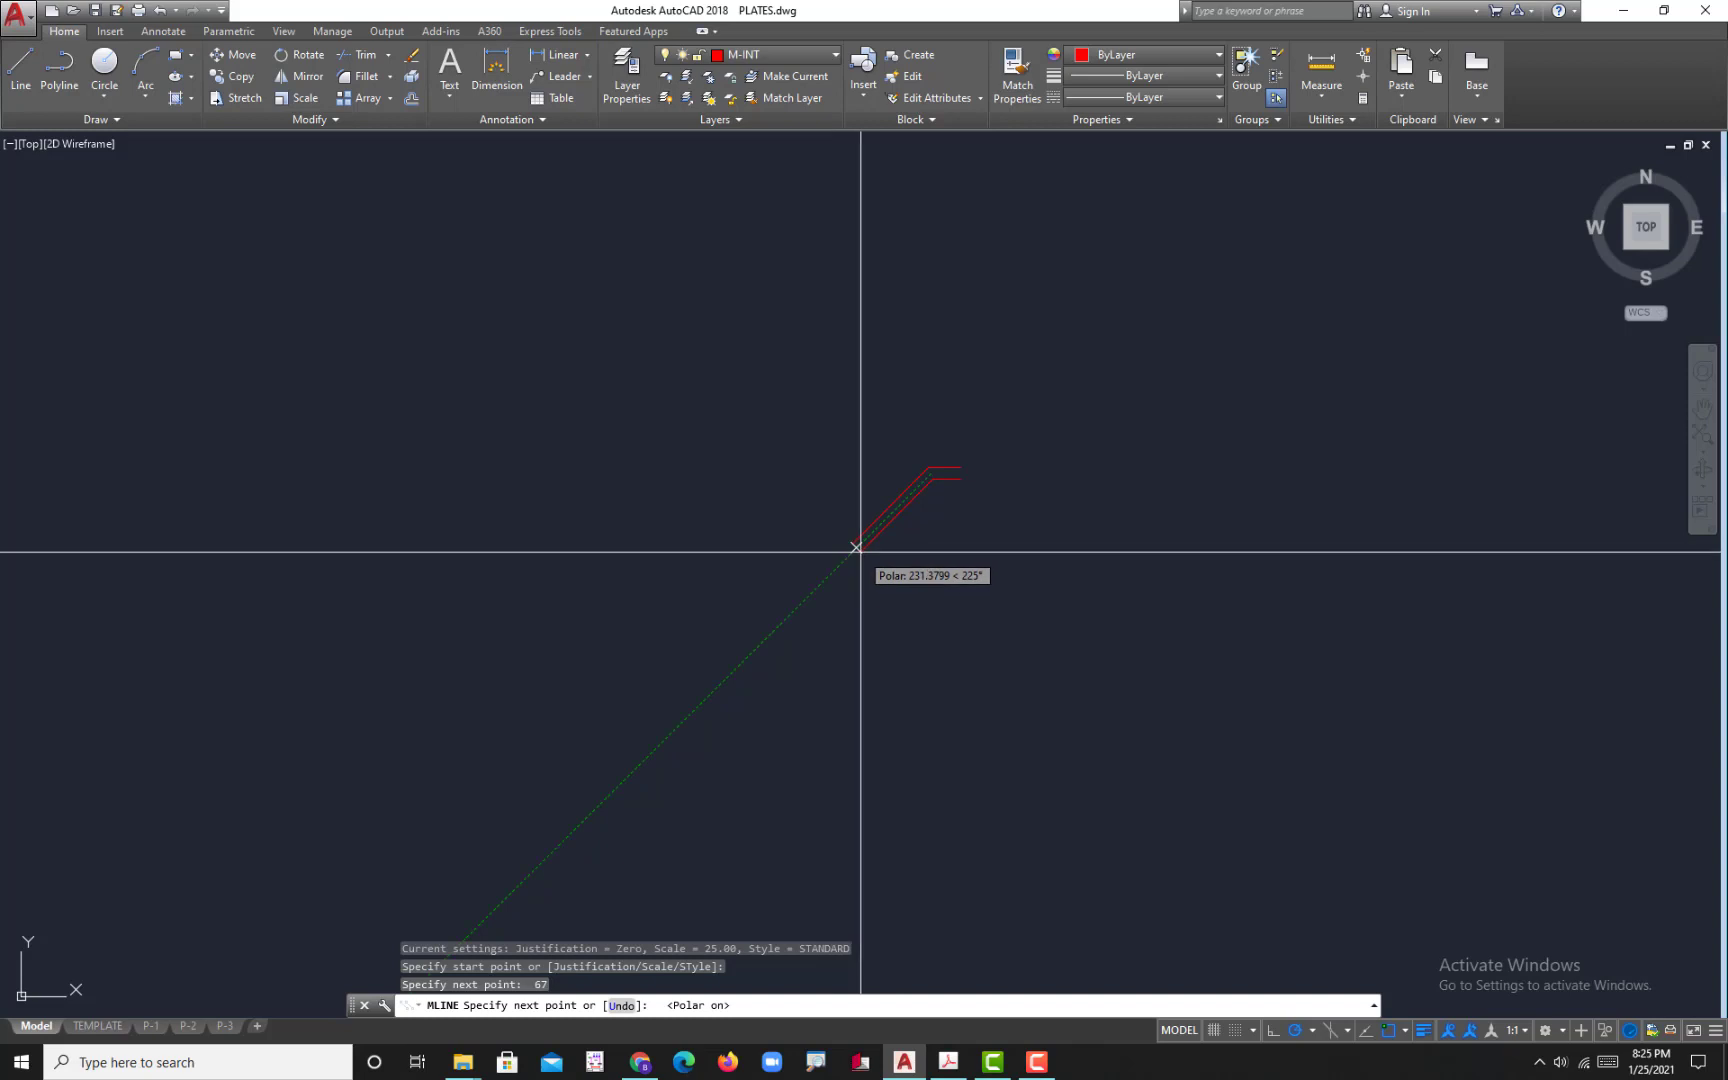
{"action": "type", "text": "110"}
{"action": "key", "text": "Return"}
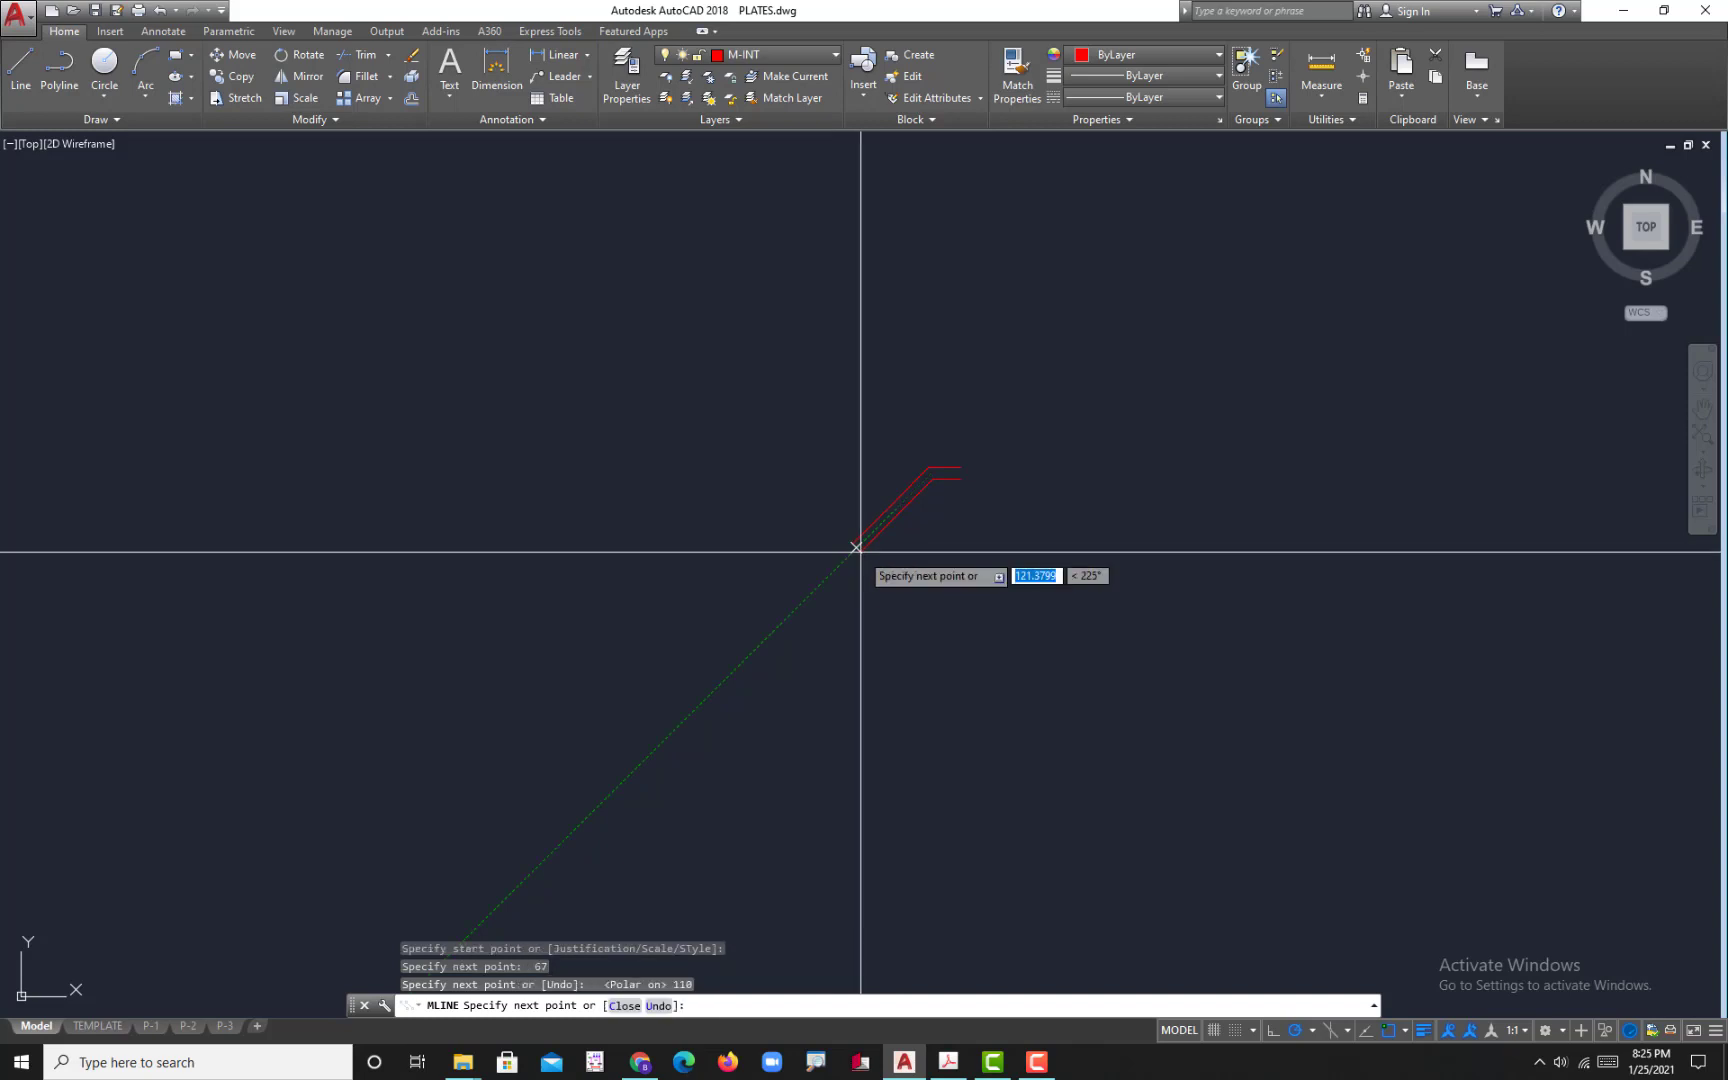
- Add a 200-unit multiline segment vertically downward from the end of the 110-unit diagonal
{"action": "scroll", "coordinate": [855, 545], "scroll_direction": "up", "scroll_amount": 3}
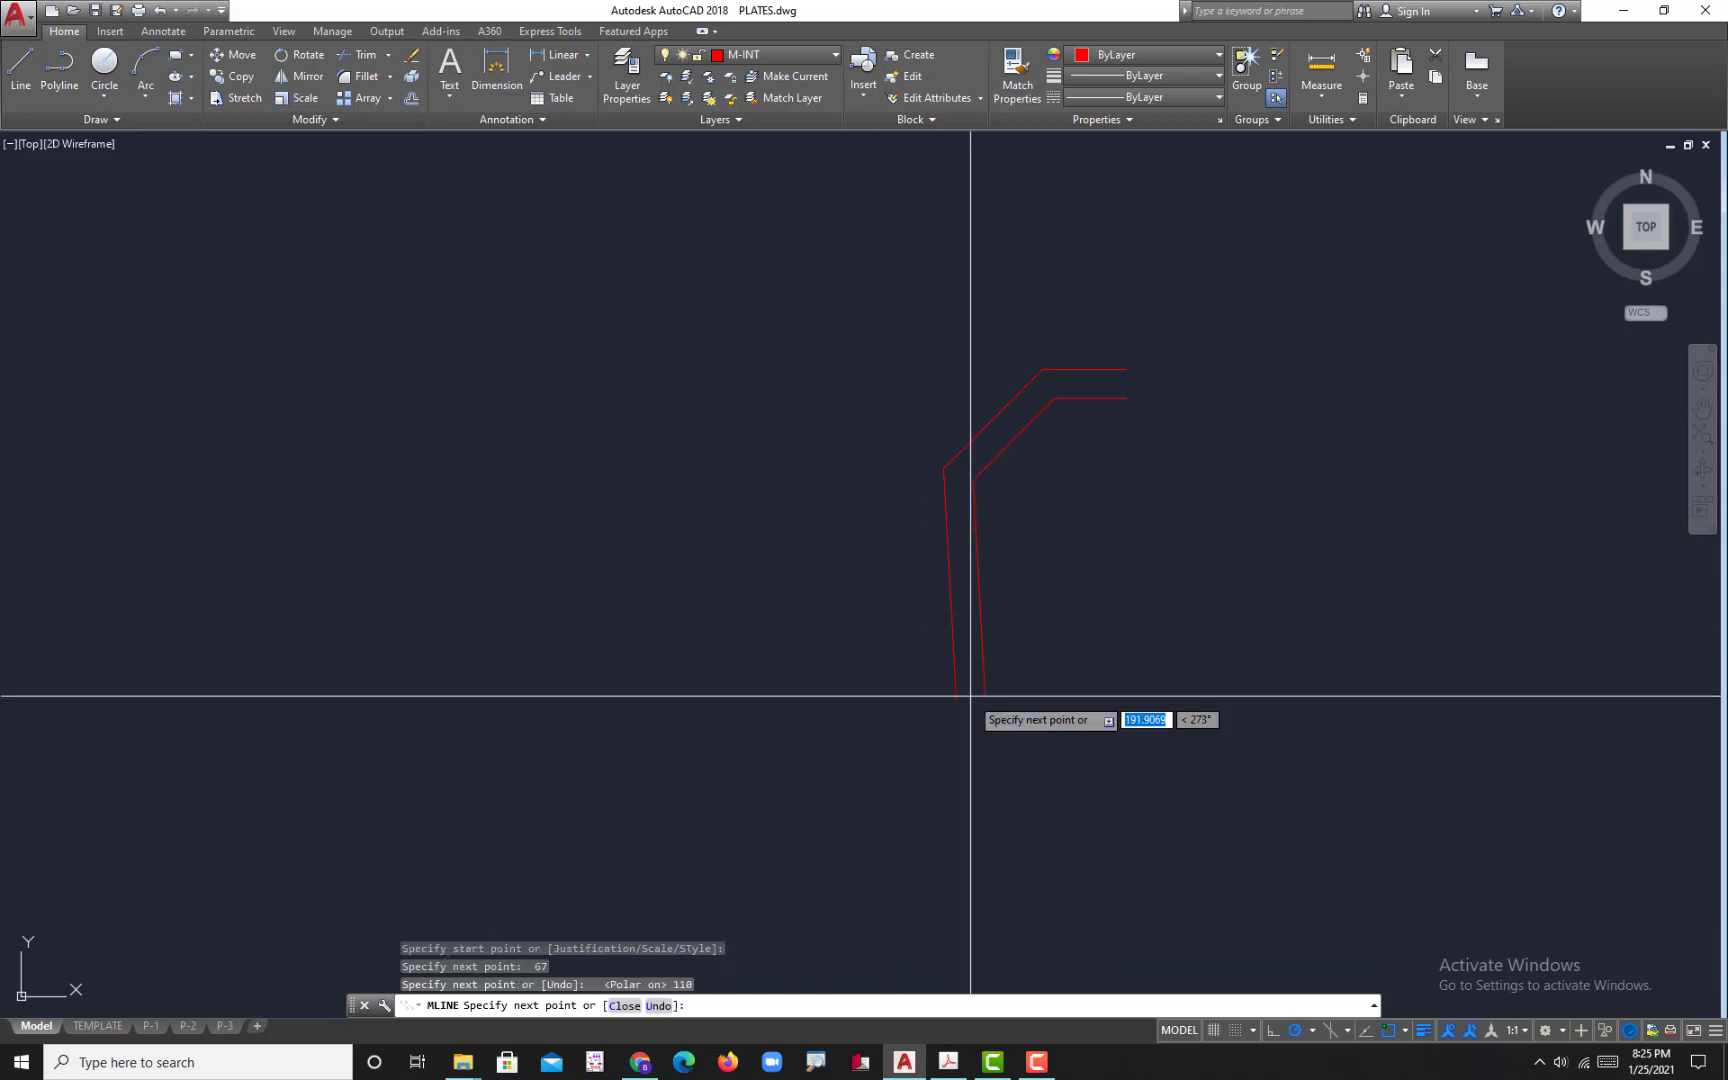
{"action": "type", "text": "20"}
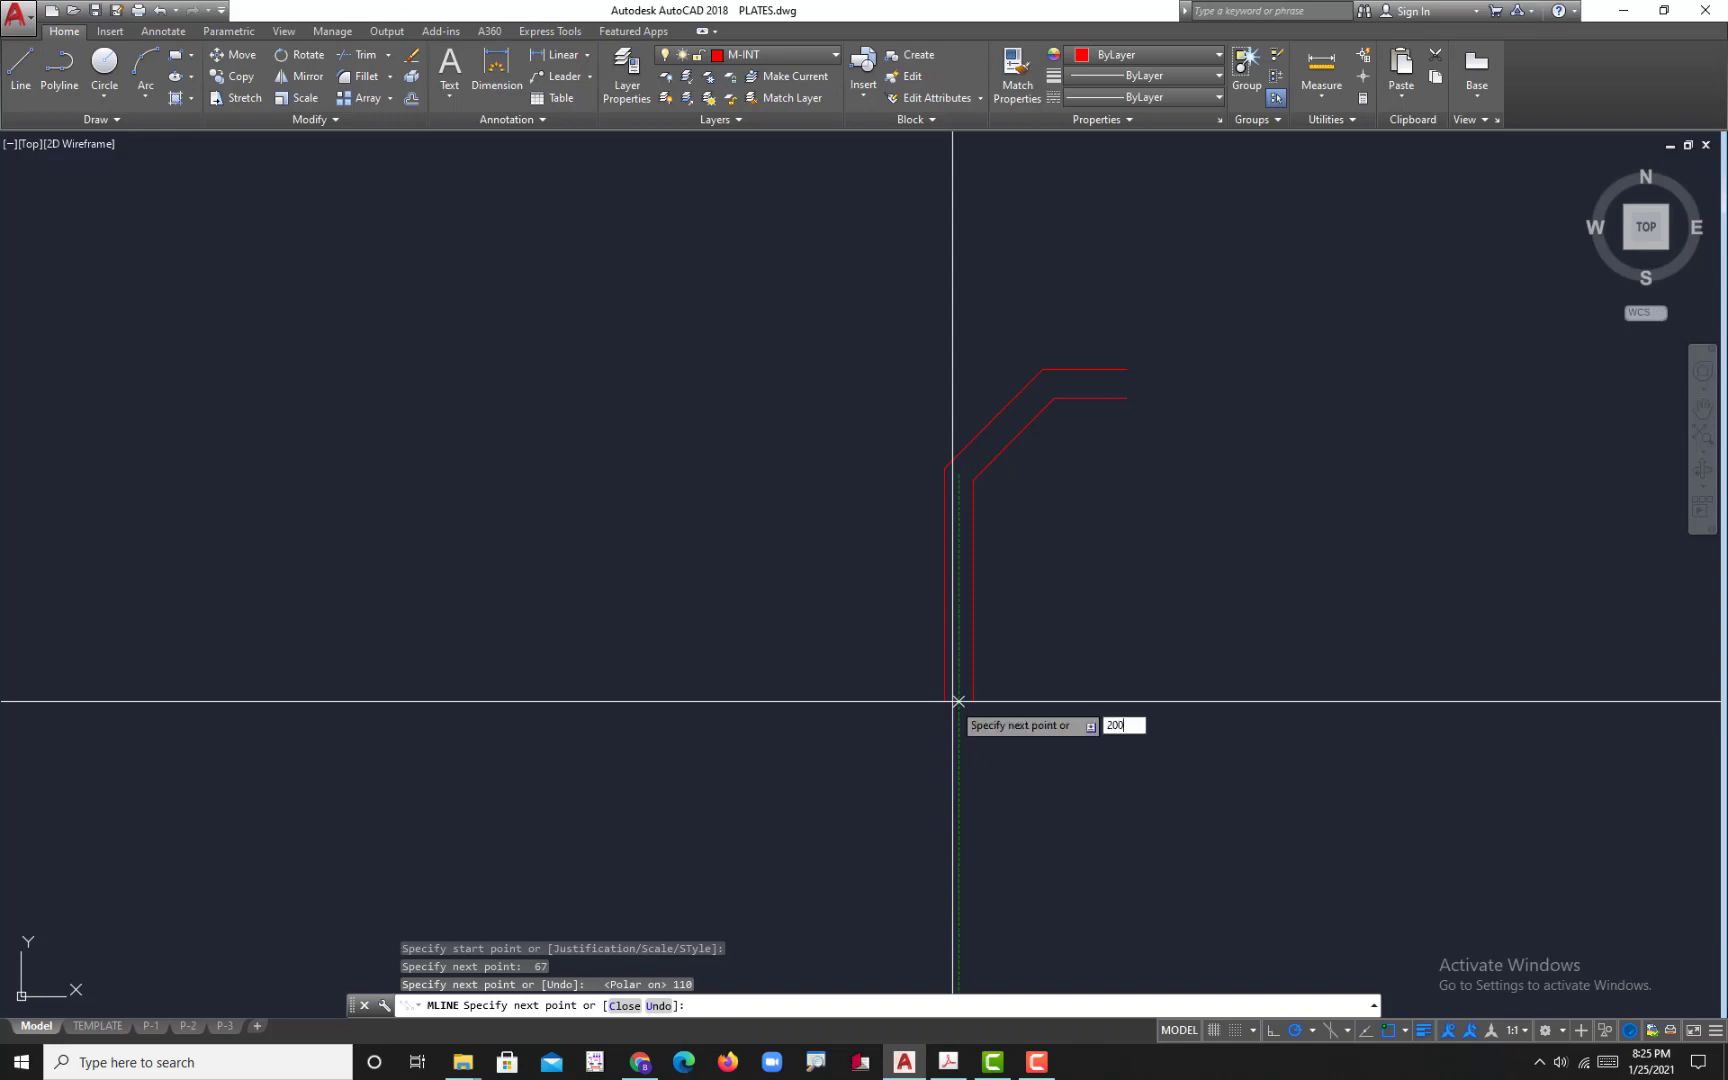
{"action": "type", "text": "0"}
{"action": "key", "text": "Return"}
- Check the PDF plan and add the V-shaped notch with two 132-unit segments, first at 225°, the second at 135°
{"action": "left_click", "coordinate": [947, 1062]}
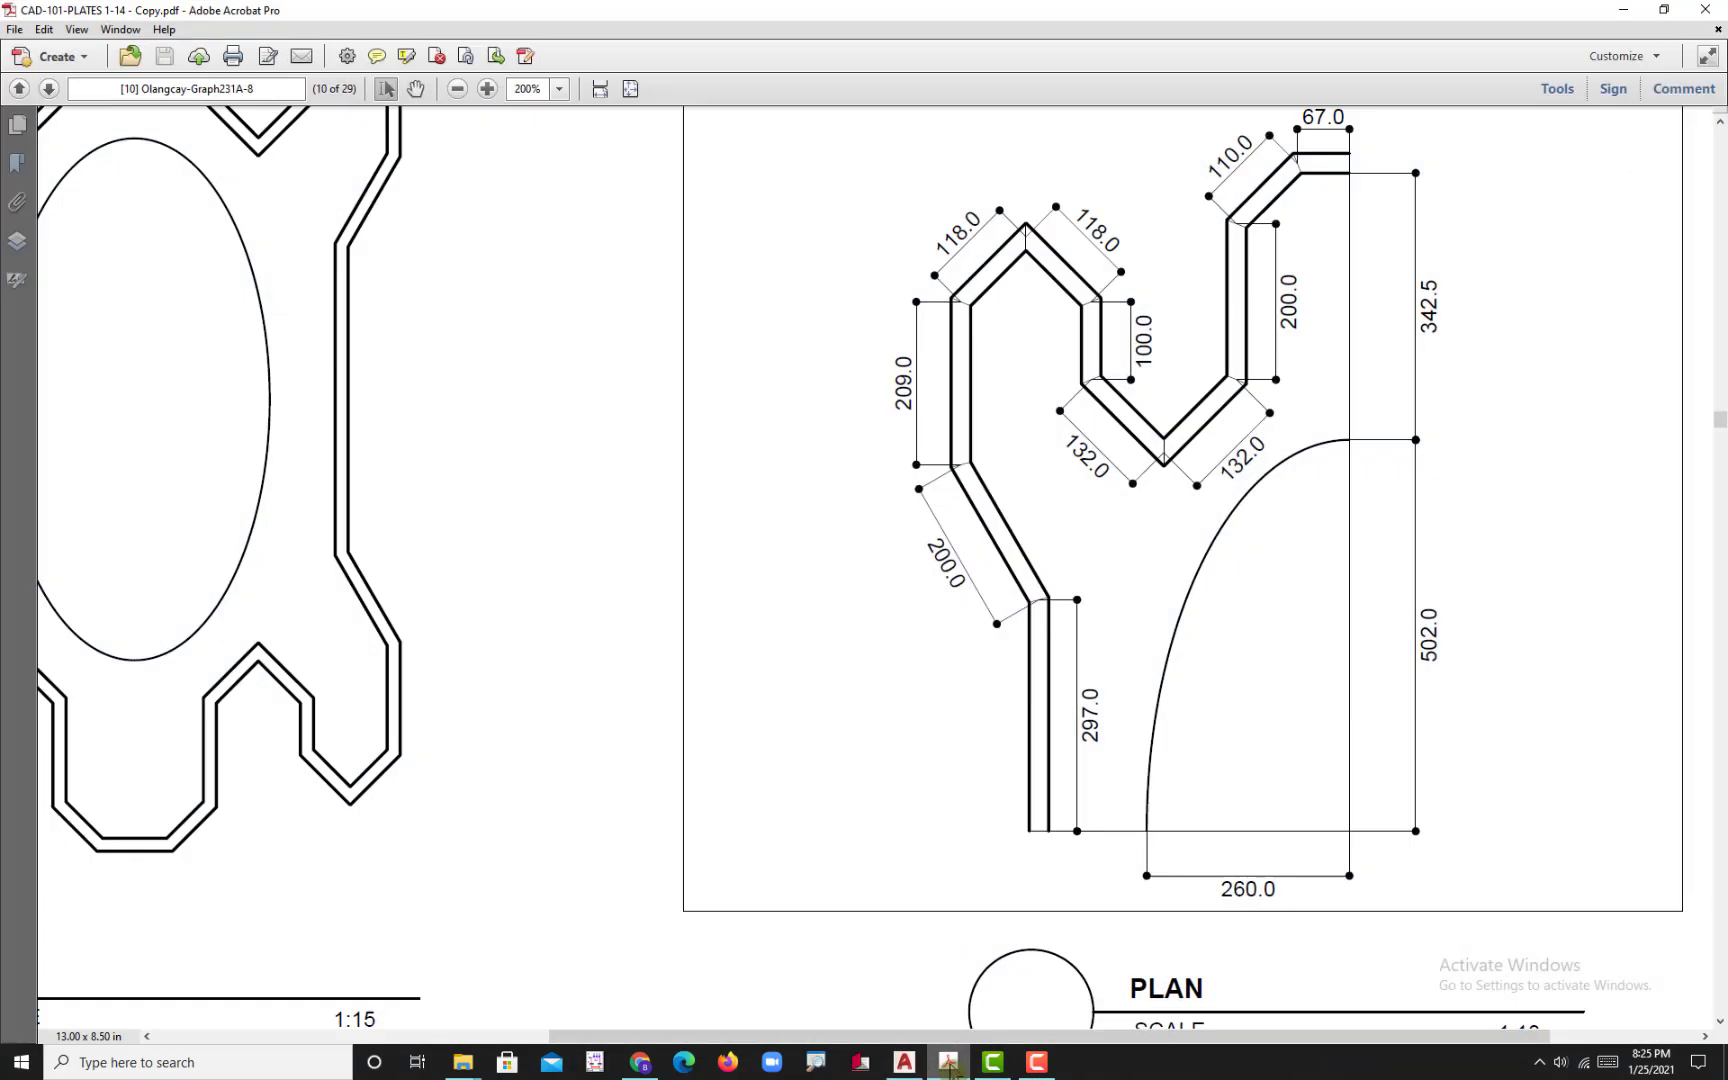
{"action": "left_click", "coordinate": [949, 1064]}
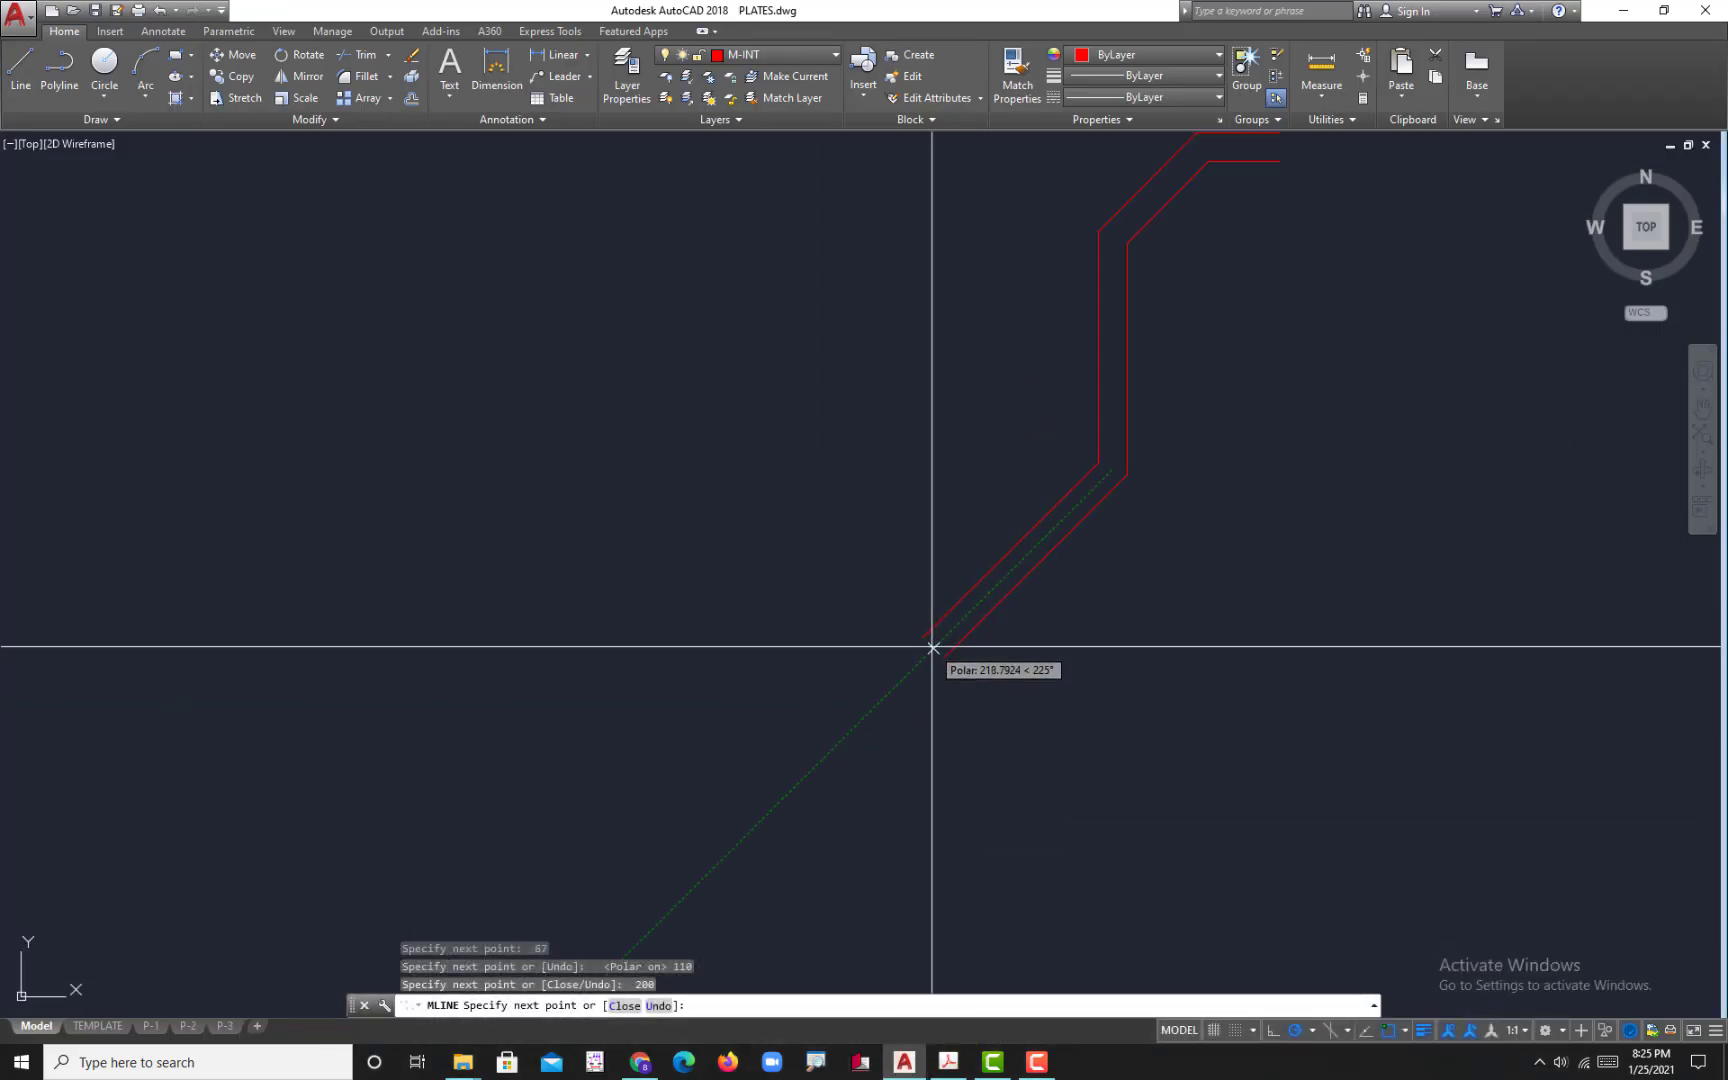
{"action": "type", "text": "132"}
{"action": "key", "text": "Return"}
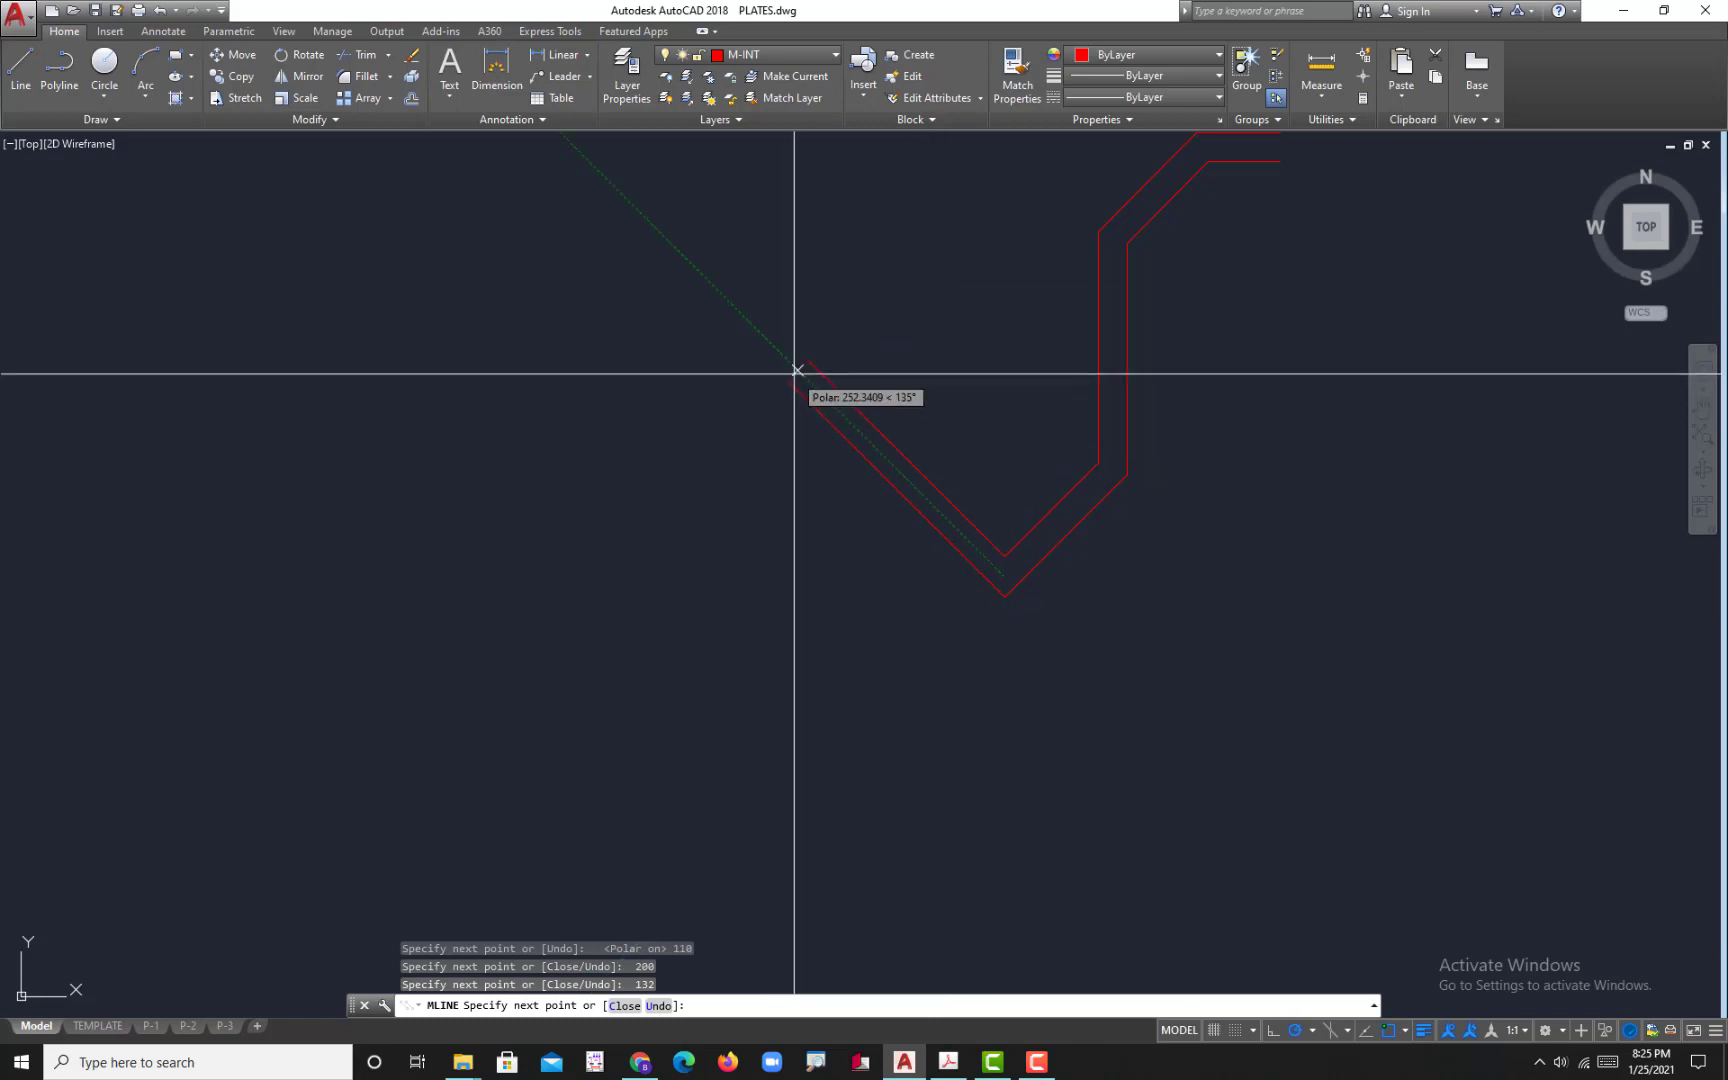
{"action": "type", "text": "132"}
{"action": "key", "text": "Return"}
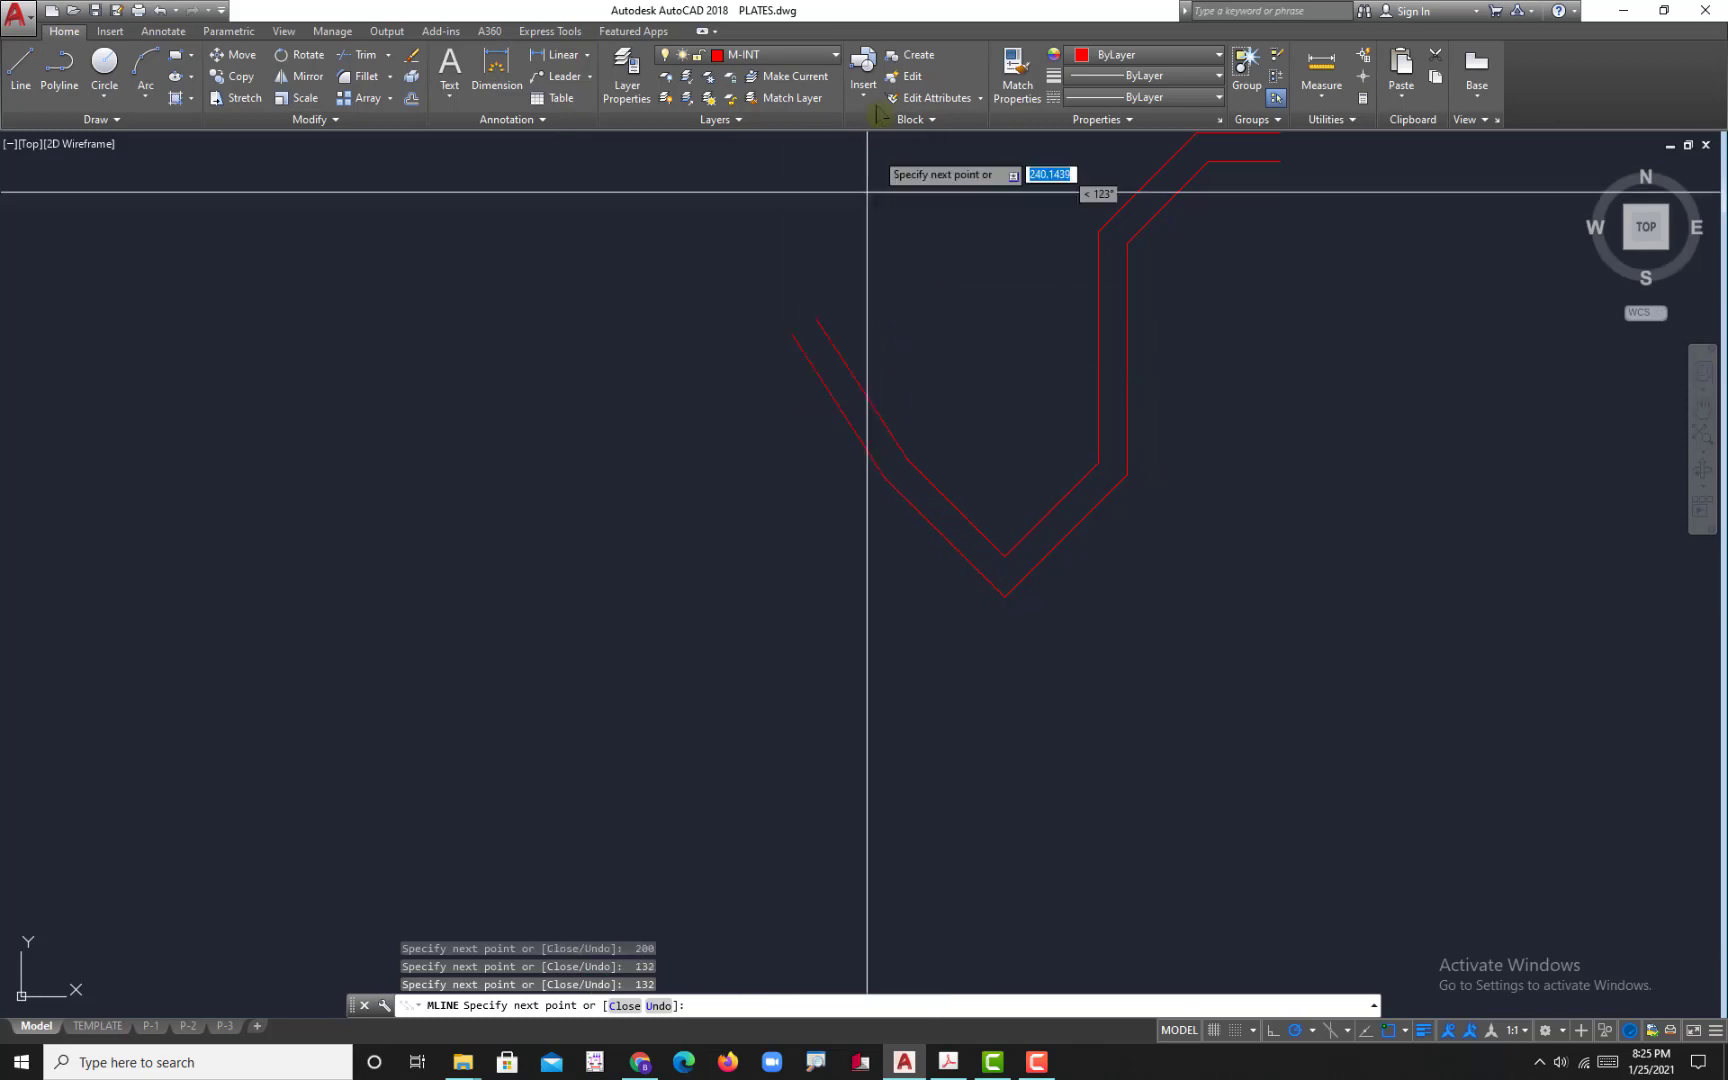
- Check the next wall length in the PDF plan and add a 100-unit segment vertically upward
{"action": "mouse_move", "coordinate": [872, 185]}
{"action": "middle_mouse_down"}
{"action": "mouse_move", "coordinate": [841, 463]}
{"action": "mouse_move", "coordinate": [885, 348]}
{"action": "middle_mouse_up"}
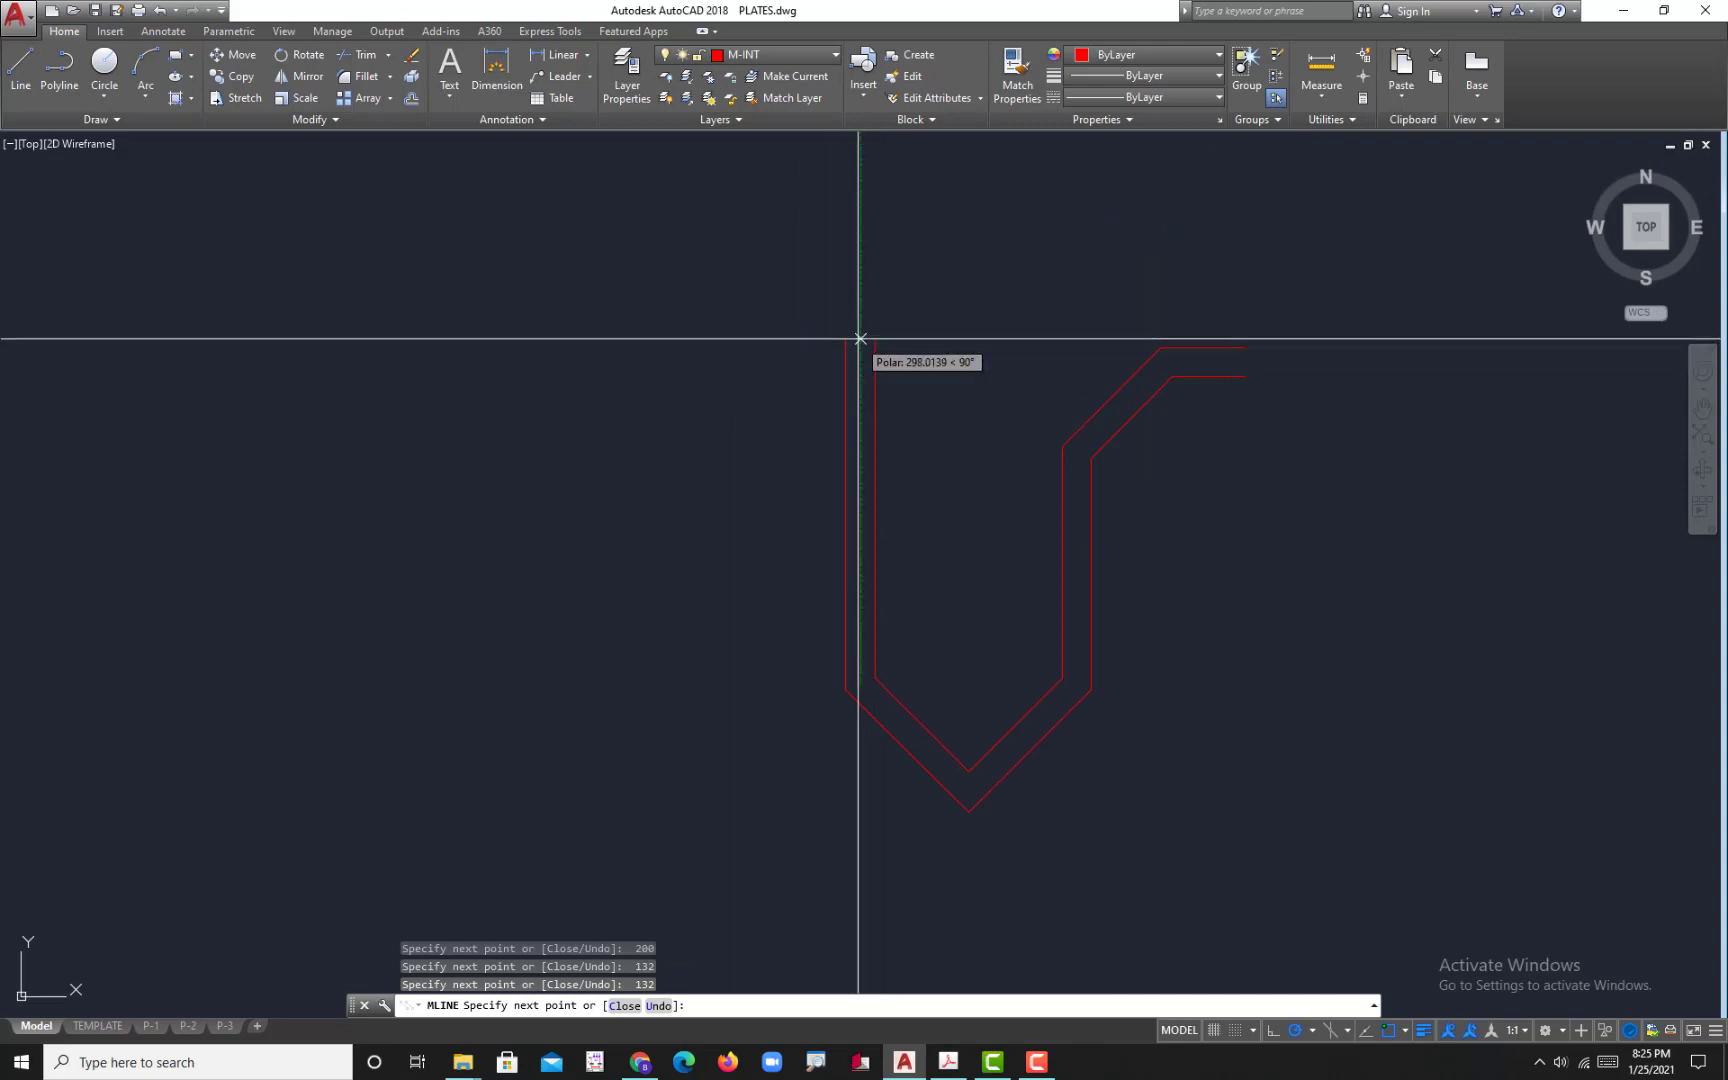
{"action": "left_click", "coordinate": [948, 1062]}
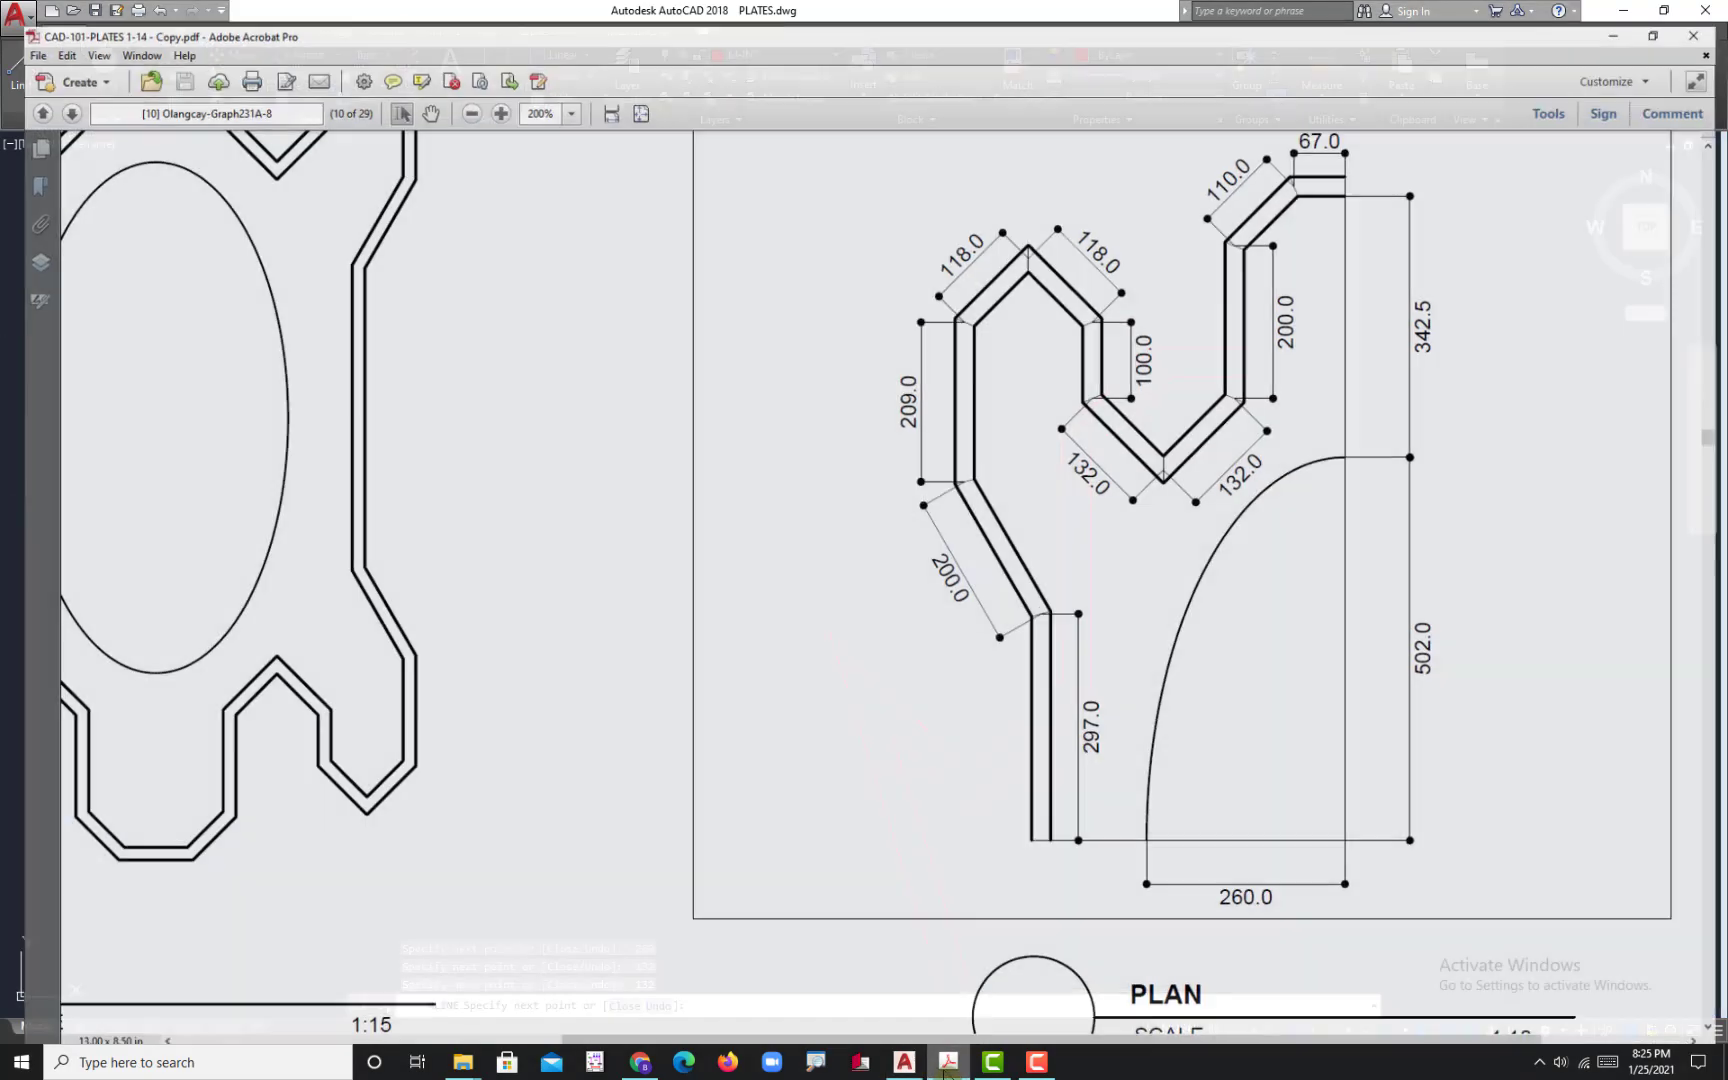
{"action": "left_click", "coordinate": [948, 1062]}
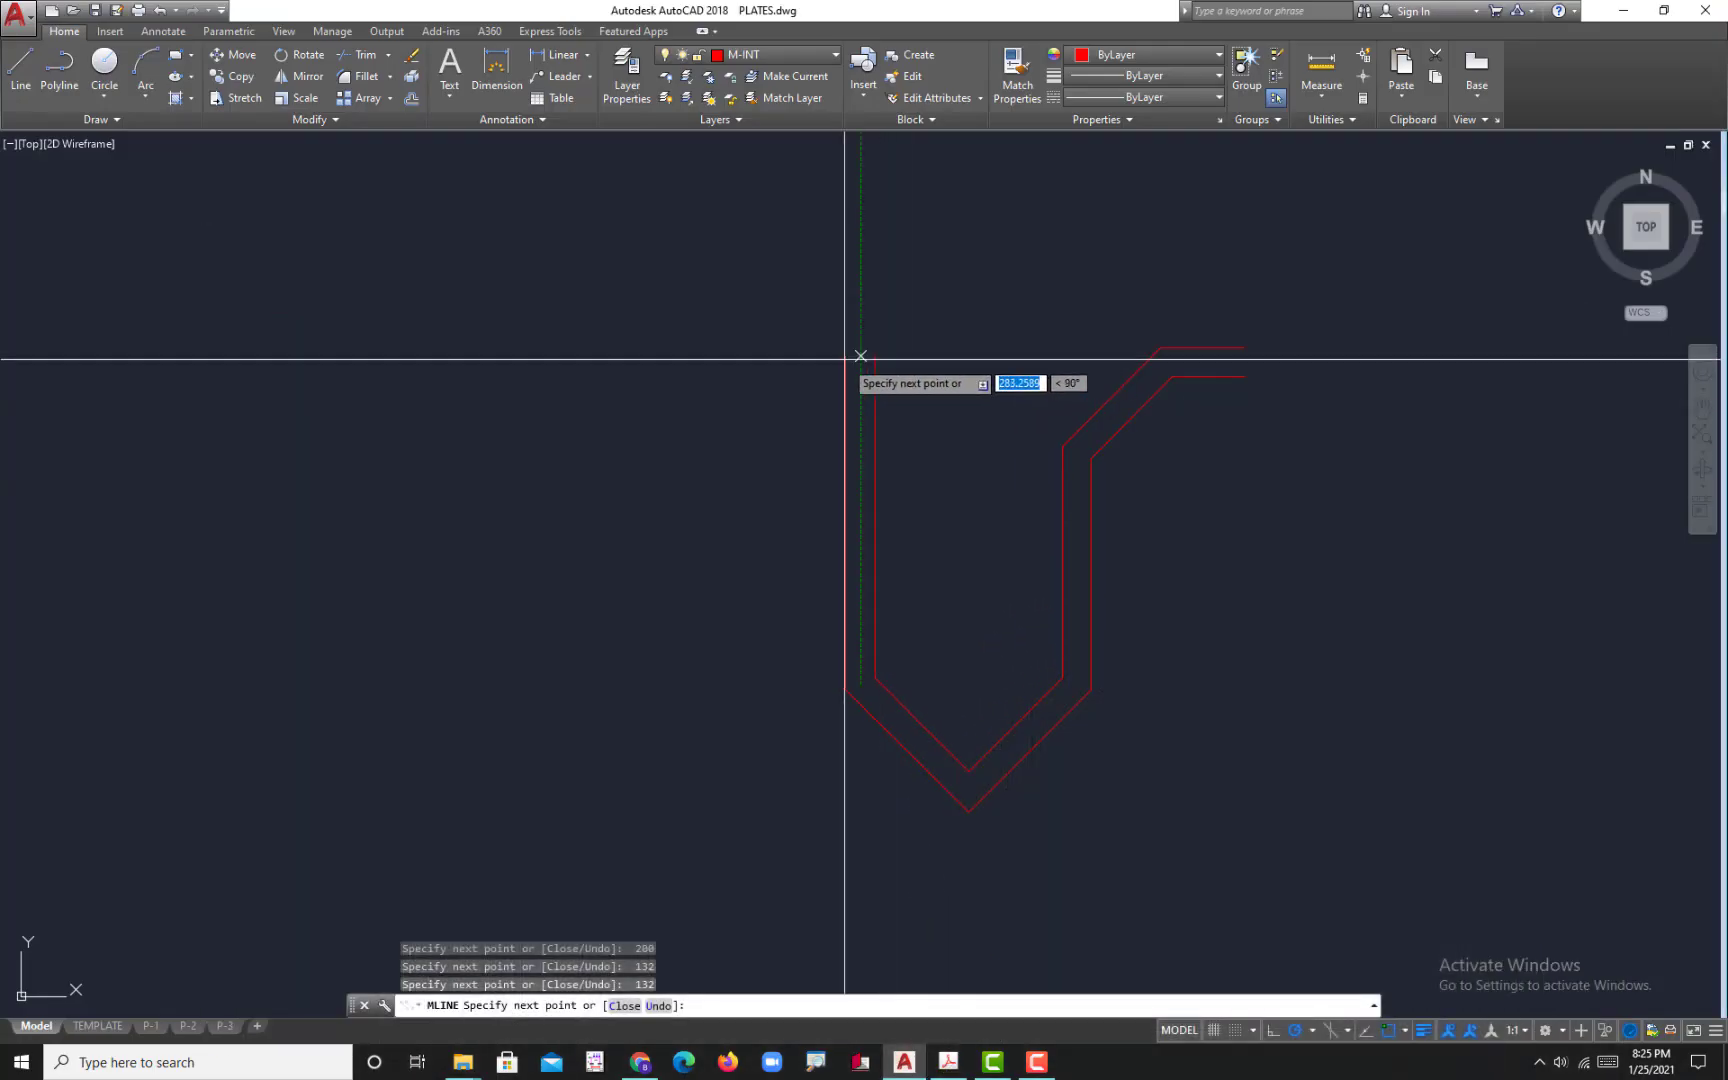
{"action": "type", "text": "180.9292"}
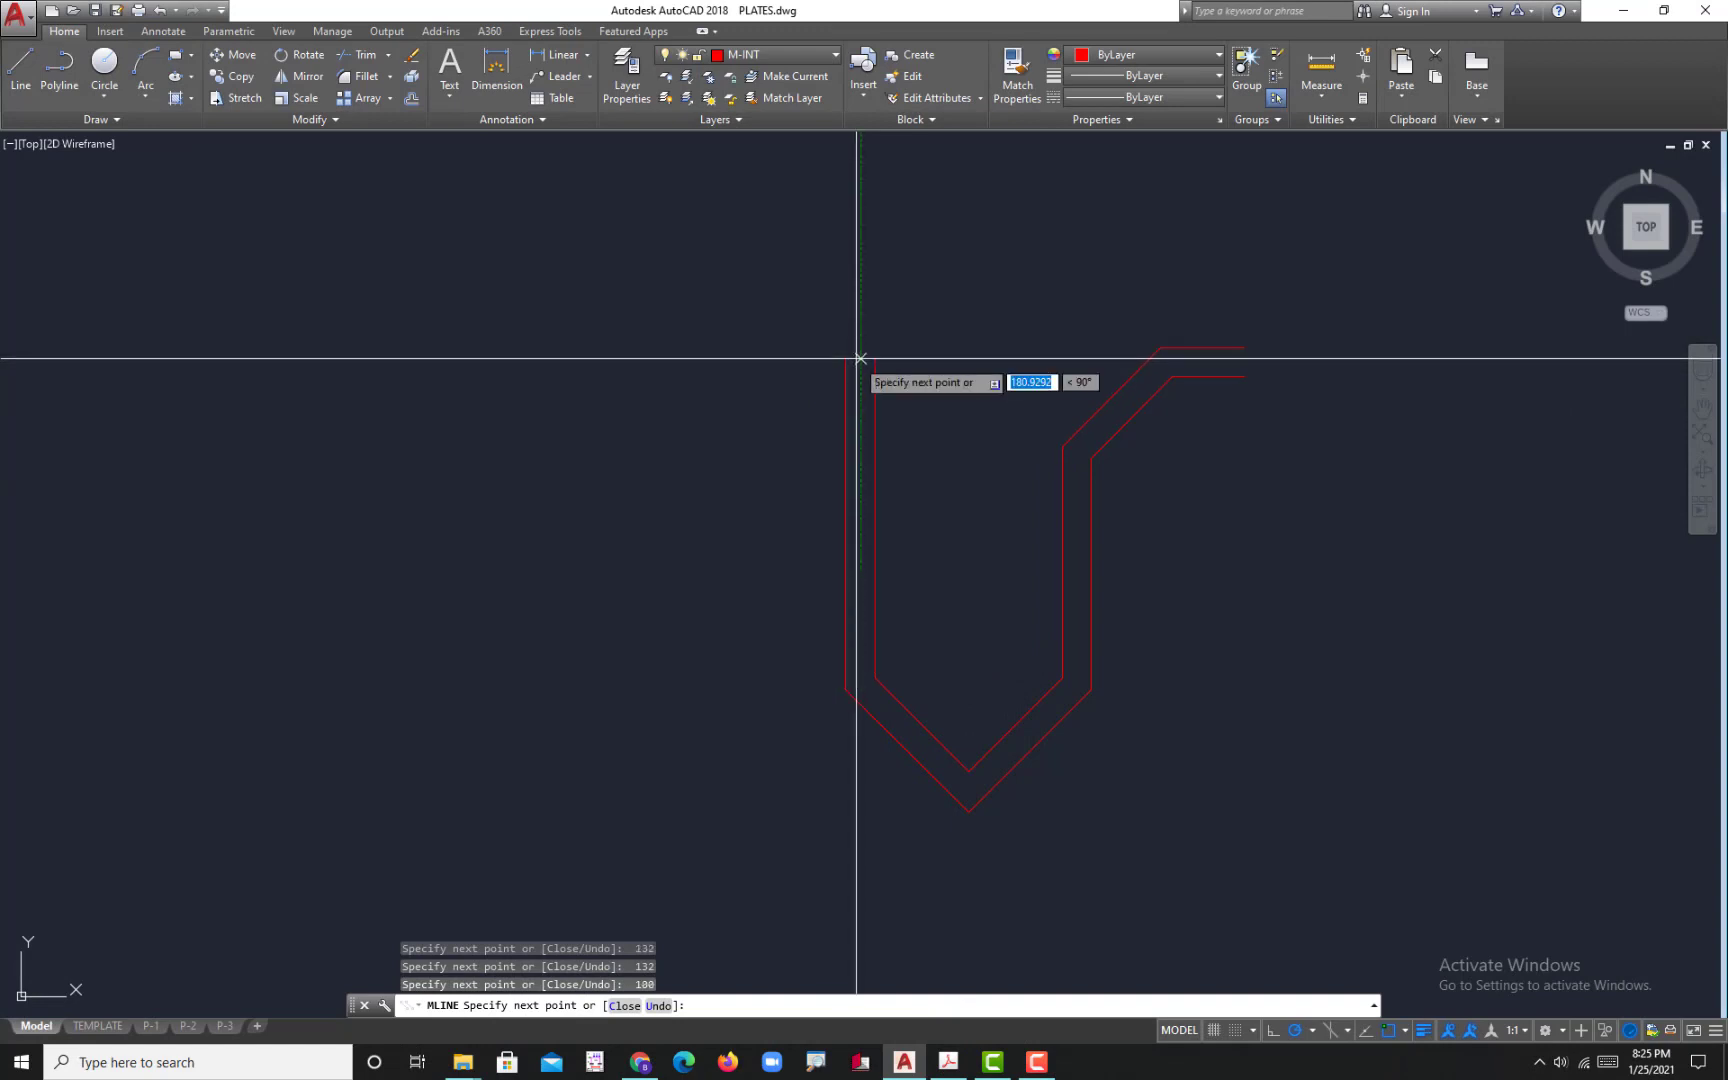
{"action": "key", "text": "Return"}
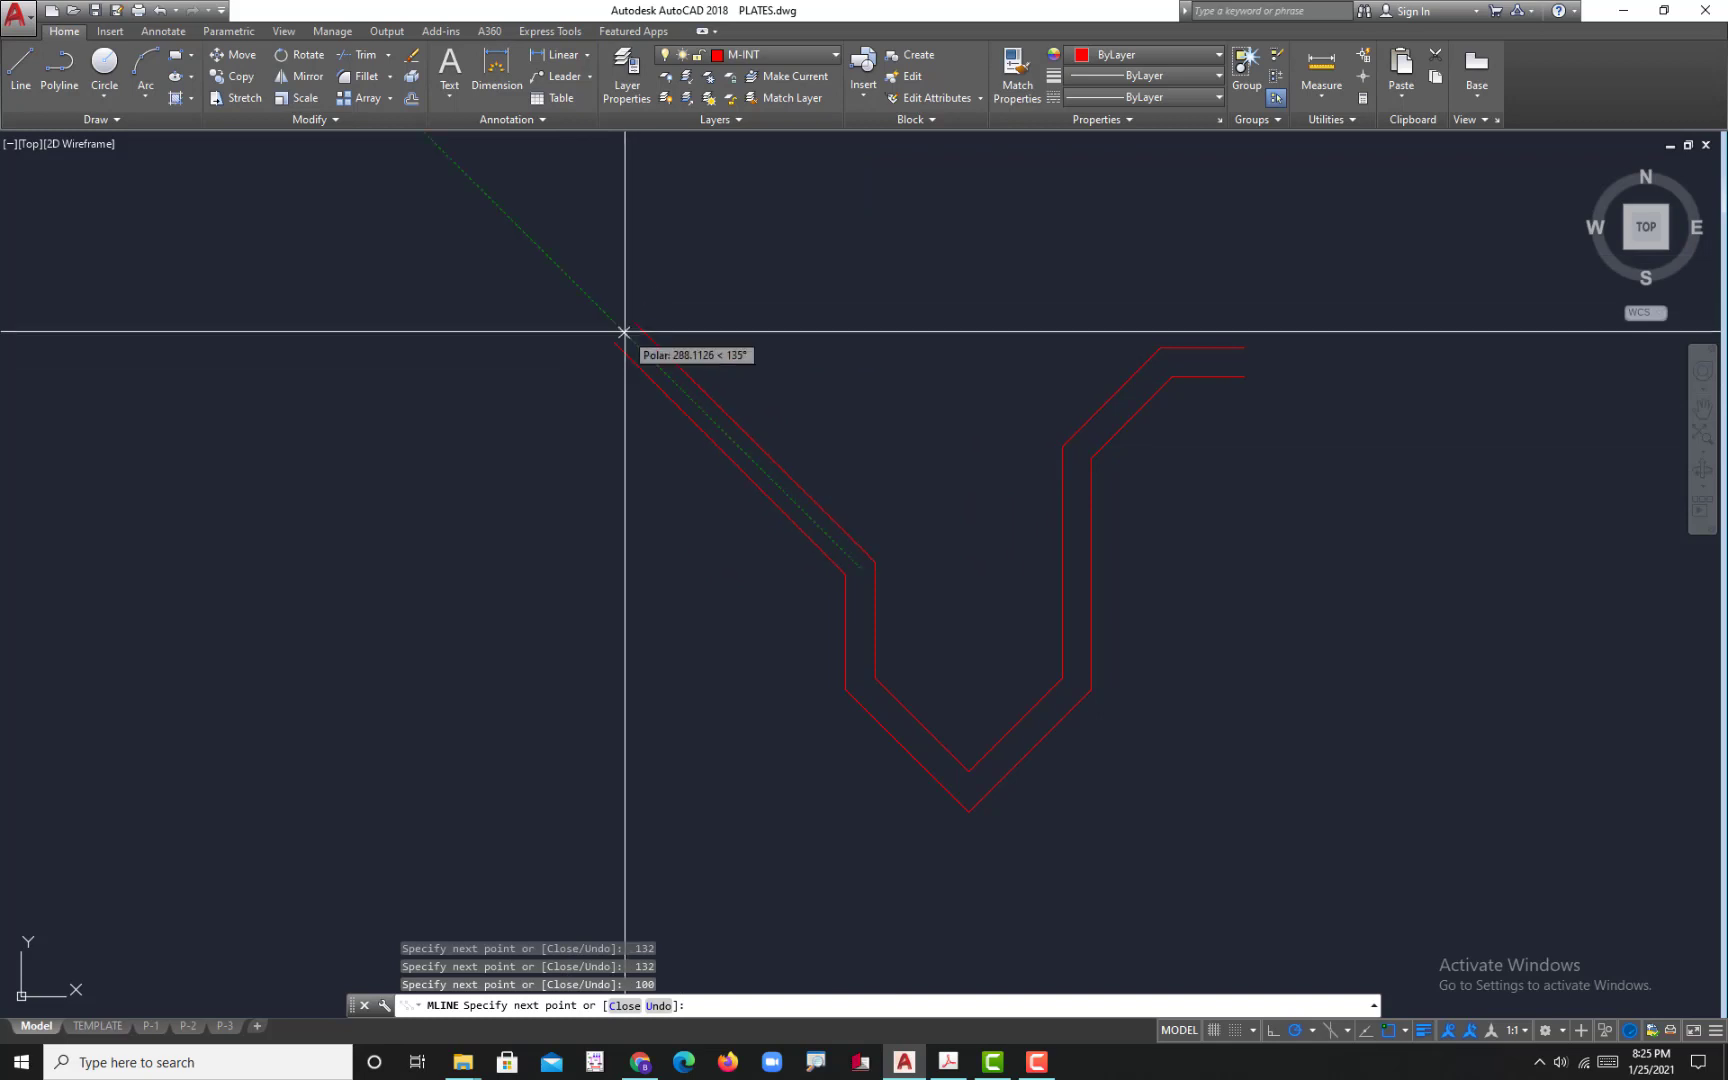
- Form the upper peak with two 118-unit segments, rising at 135° and descending at 225°
{"action": "type", "text": "1"}
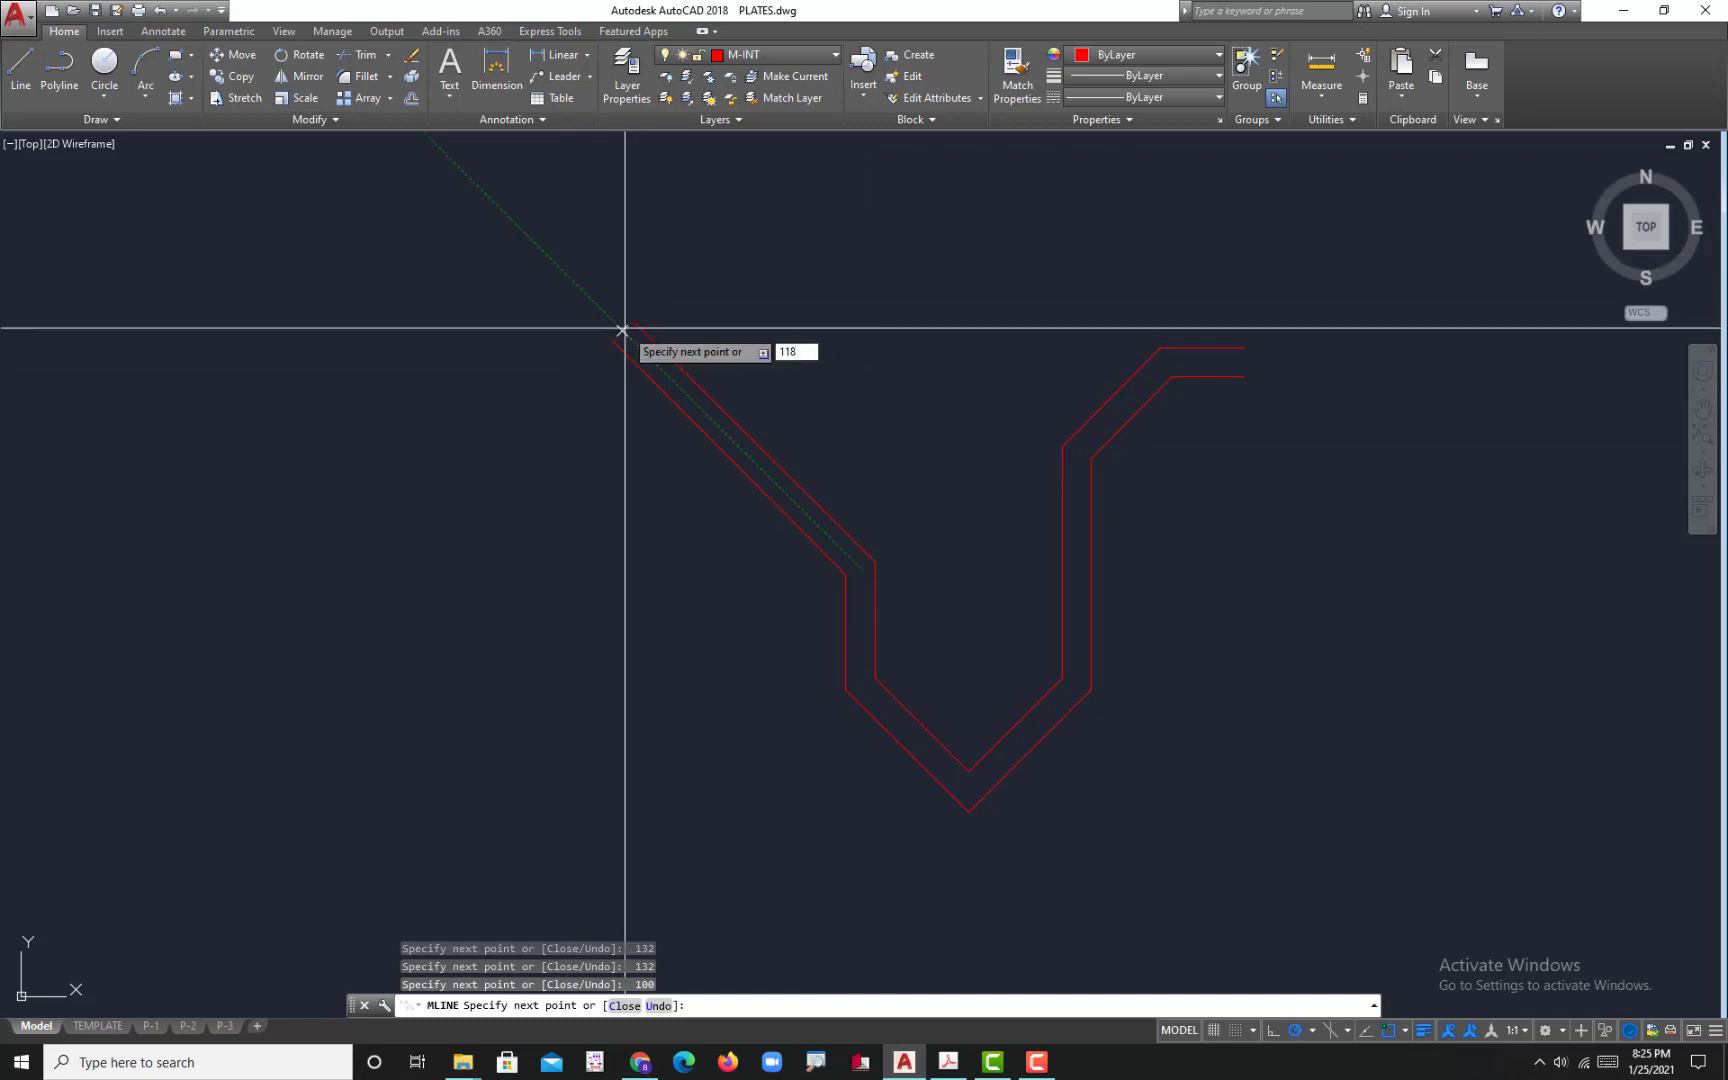
{"action": "type", "text": "18"}
{"action": "key", "text": "Return"}
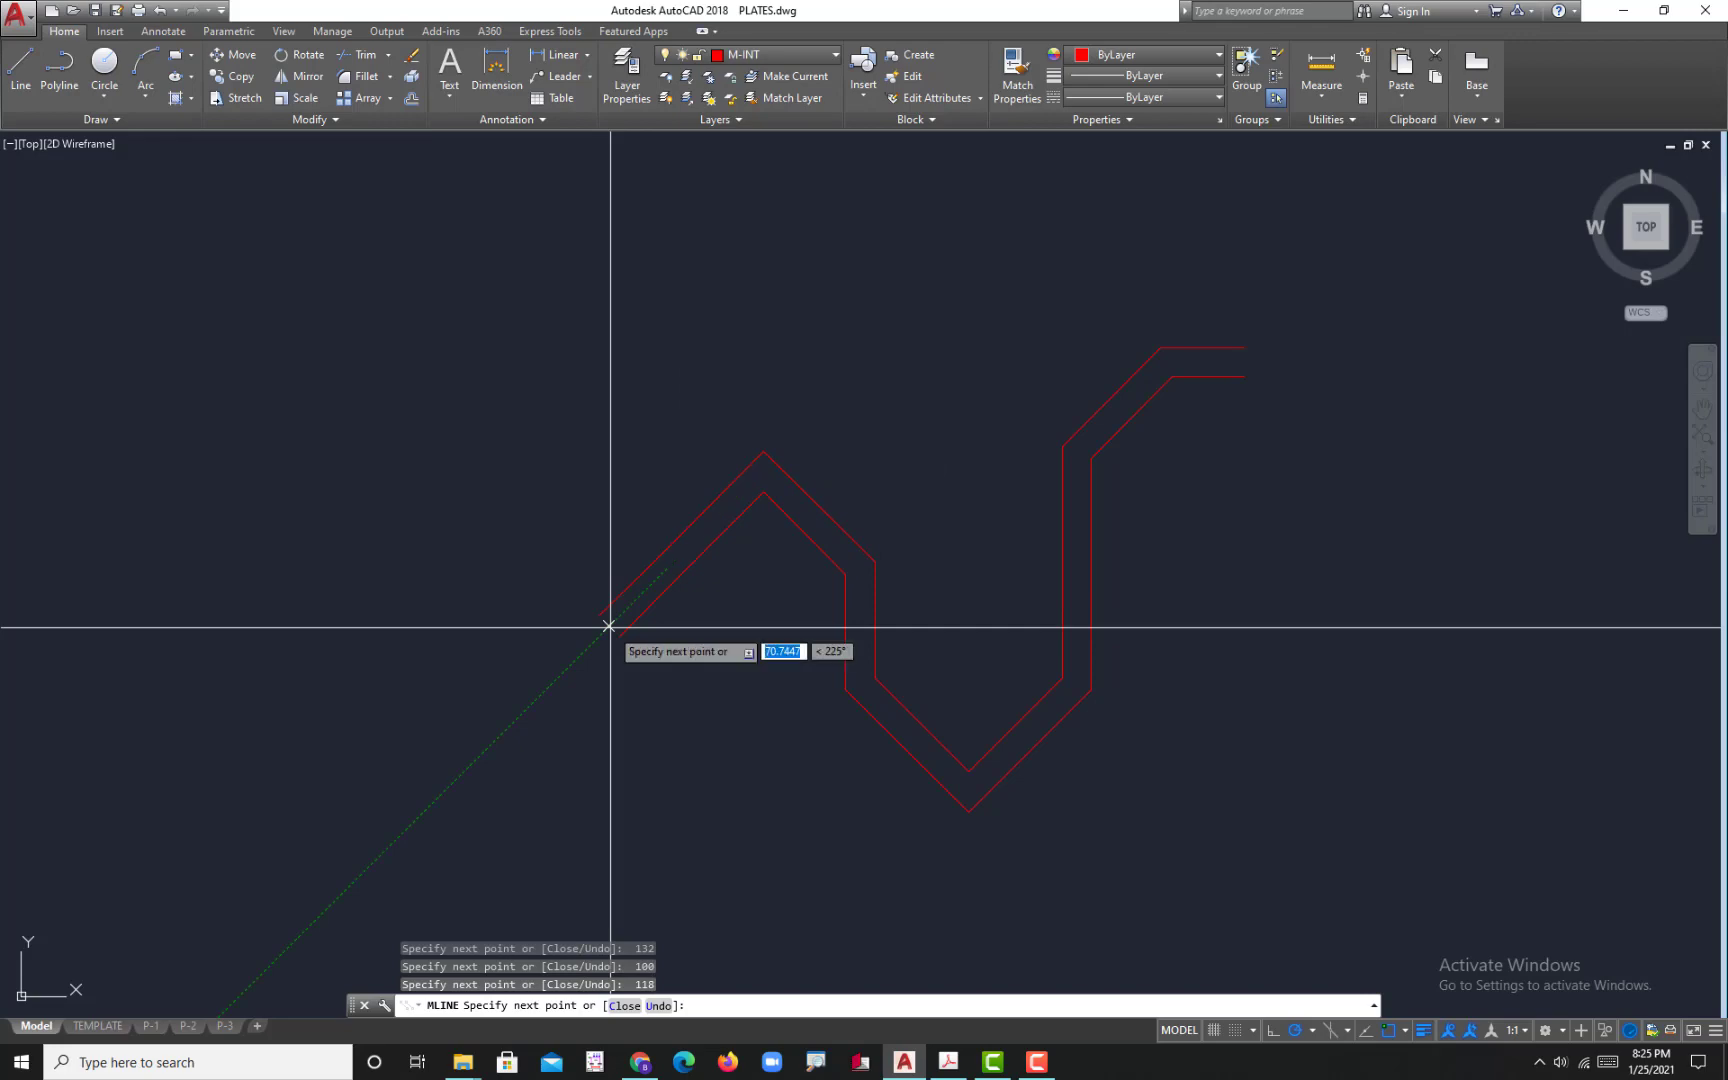
- Check the outer wall length in the PDF plan and add a 209-unit segment vertically downward from the peak's left end
{"action": "middle_click_drag", "start_coordinate": [609, 626], "coordinate": [494, 556]}
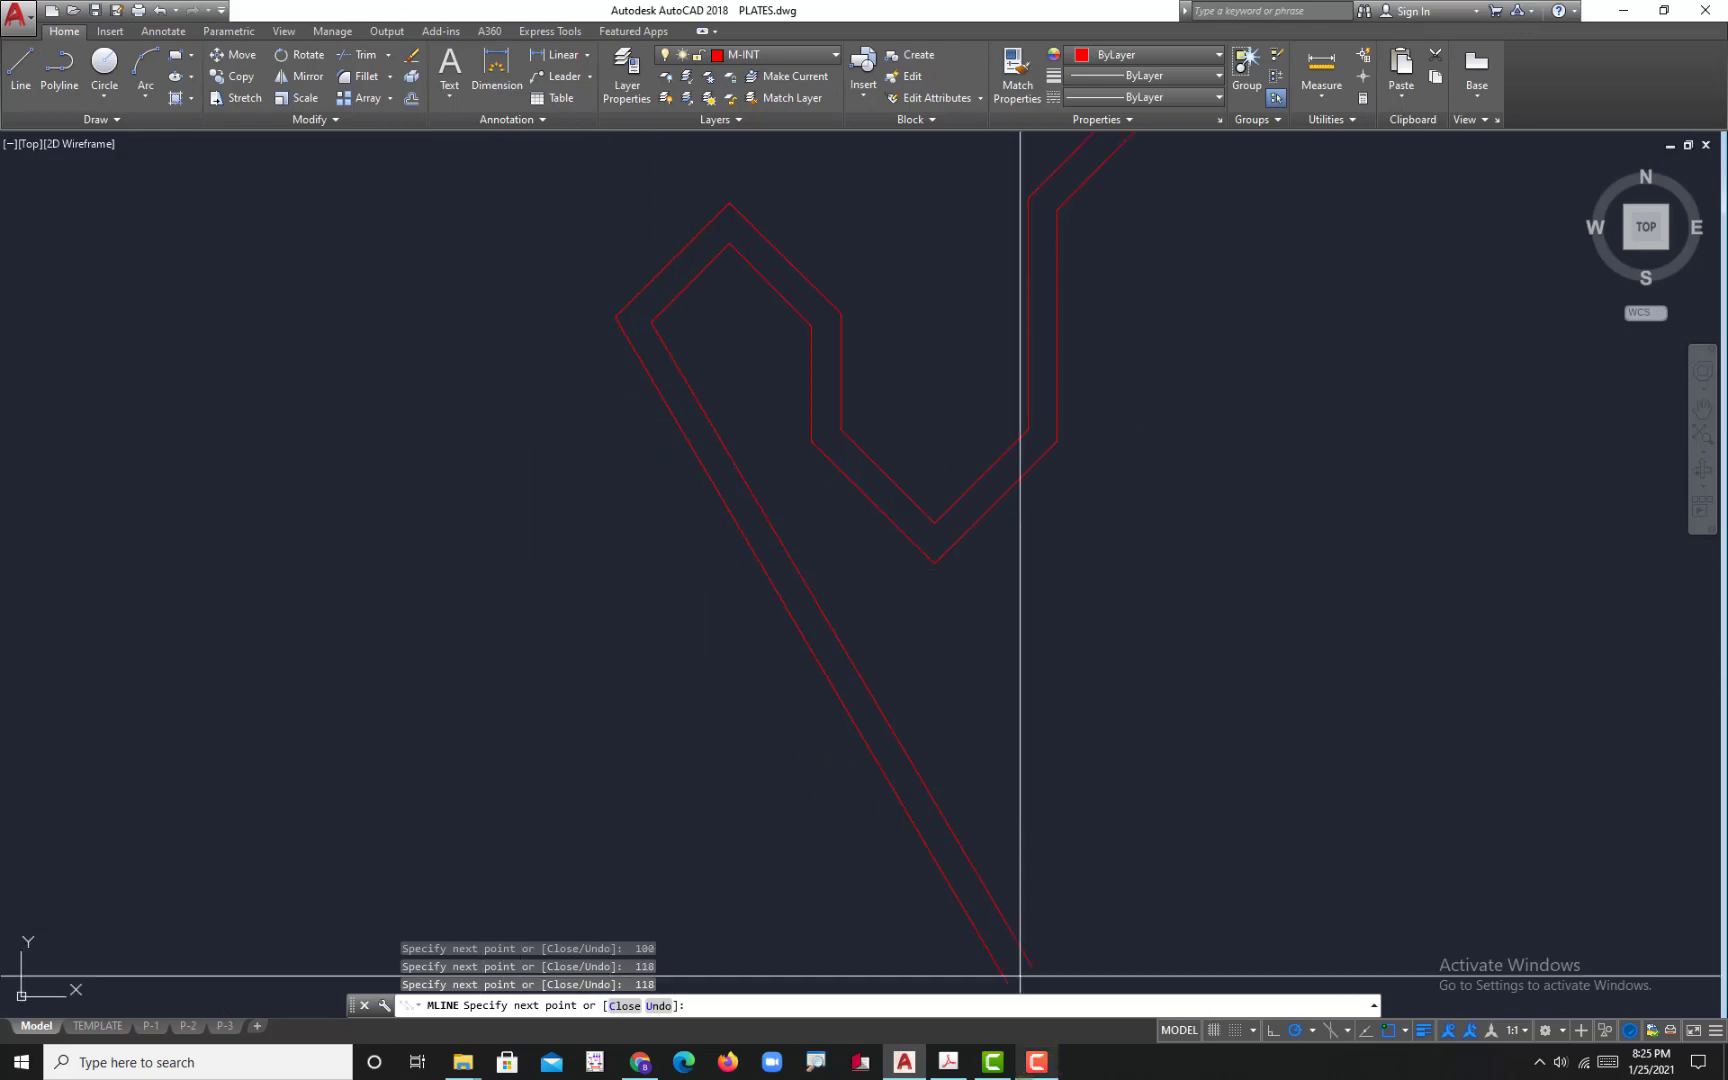
{"action": "left_click", "coordinate": [962, 1066]}
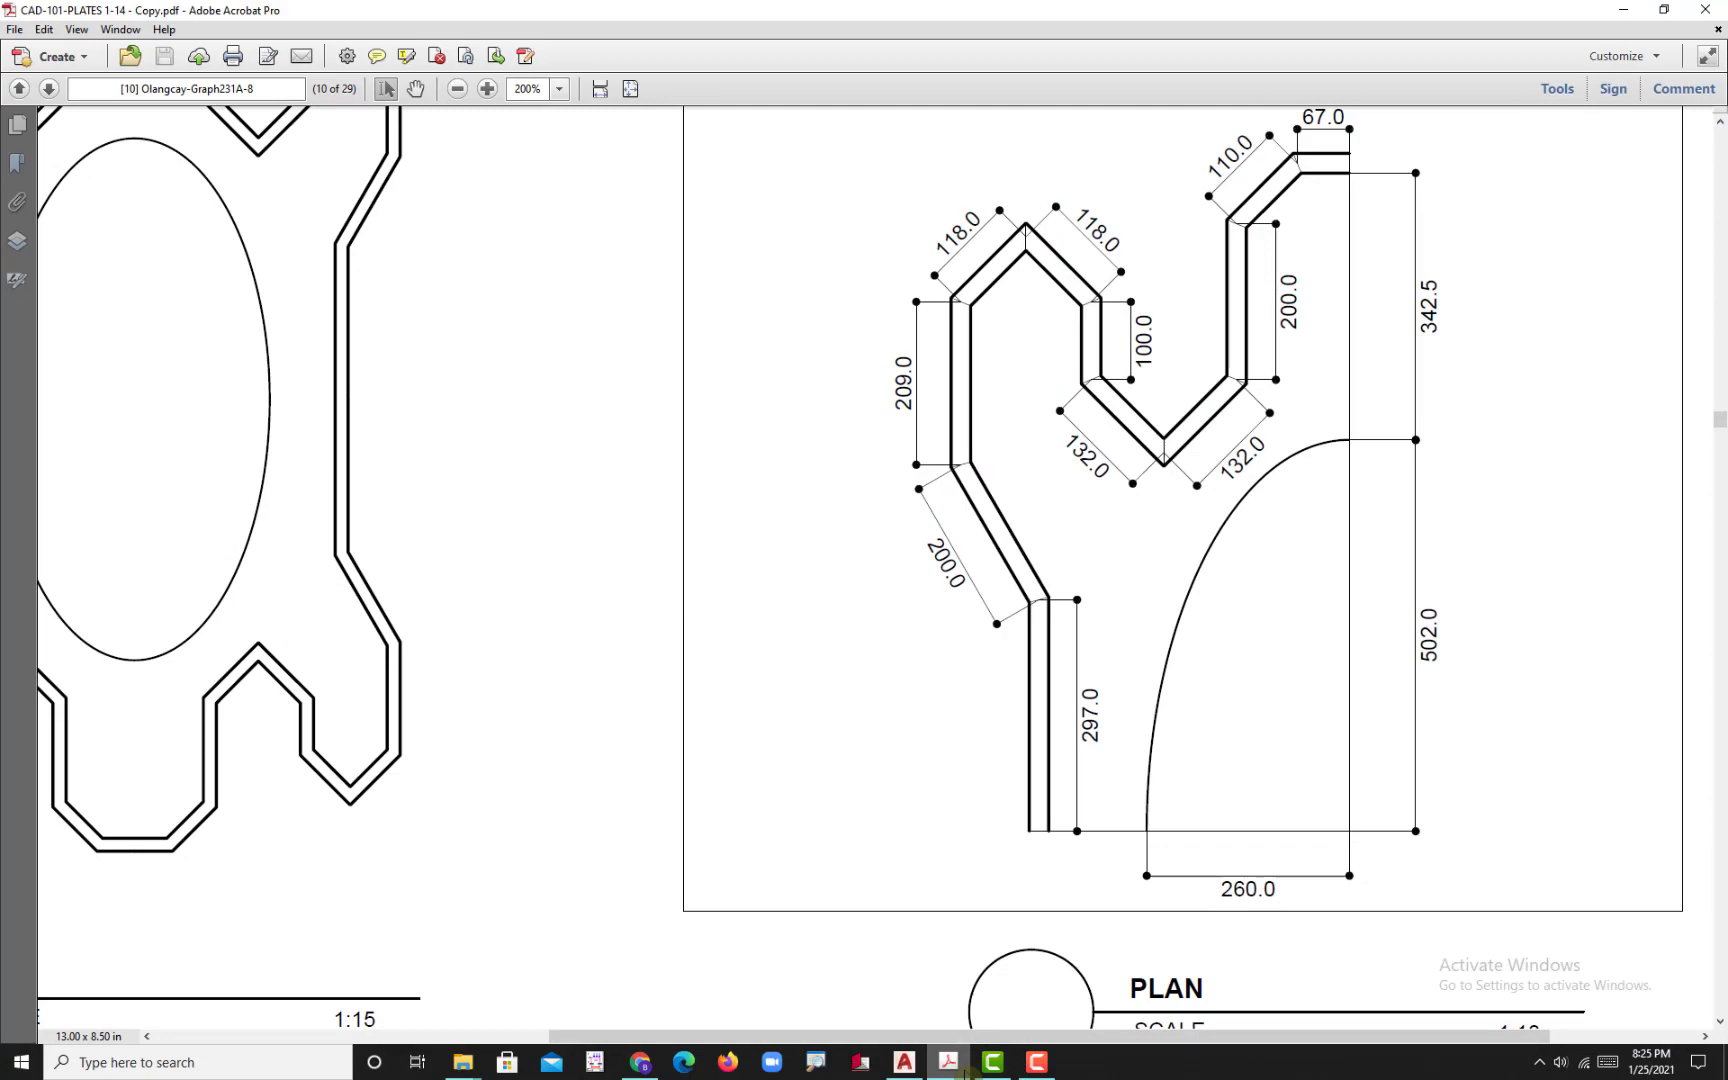
{"action": "left_click", "coordinate": [948, 1064]}
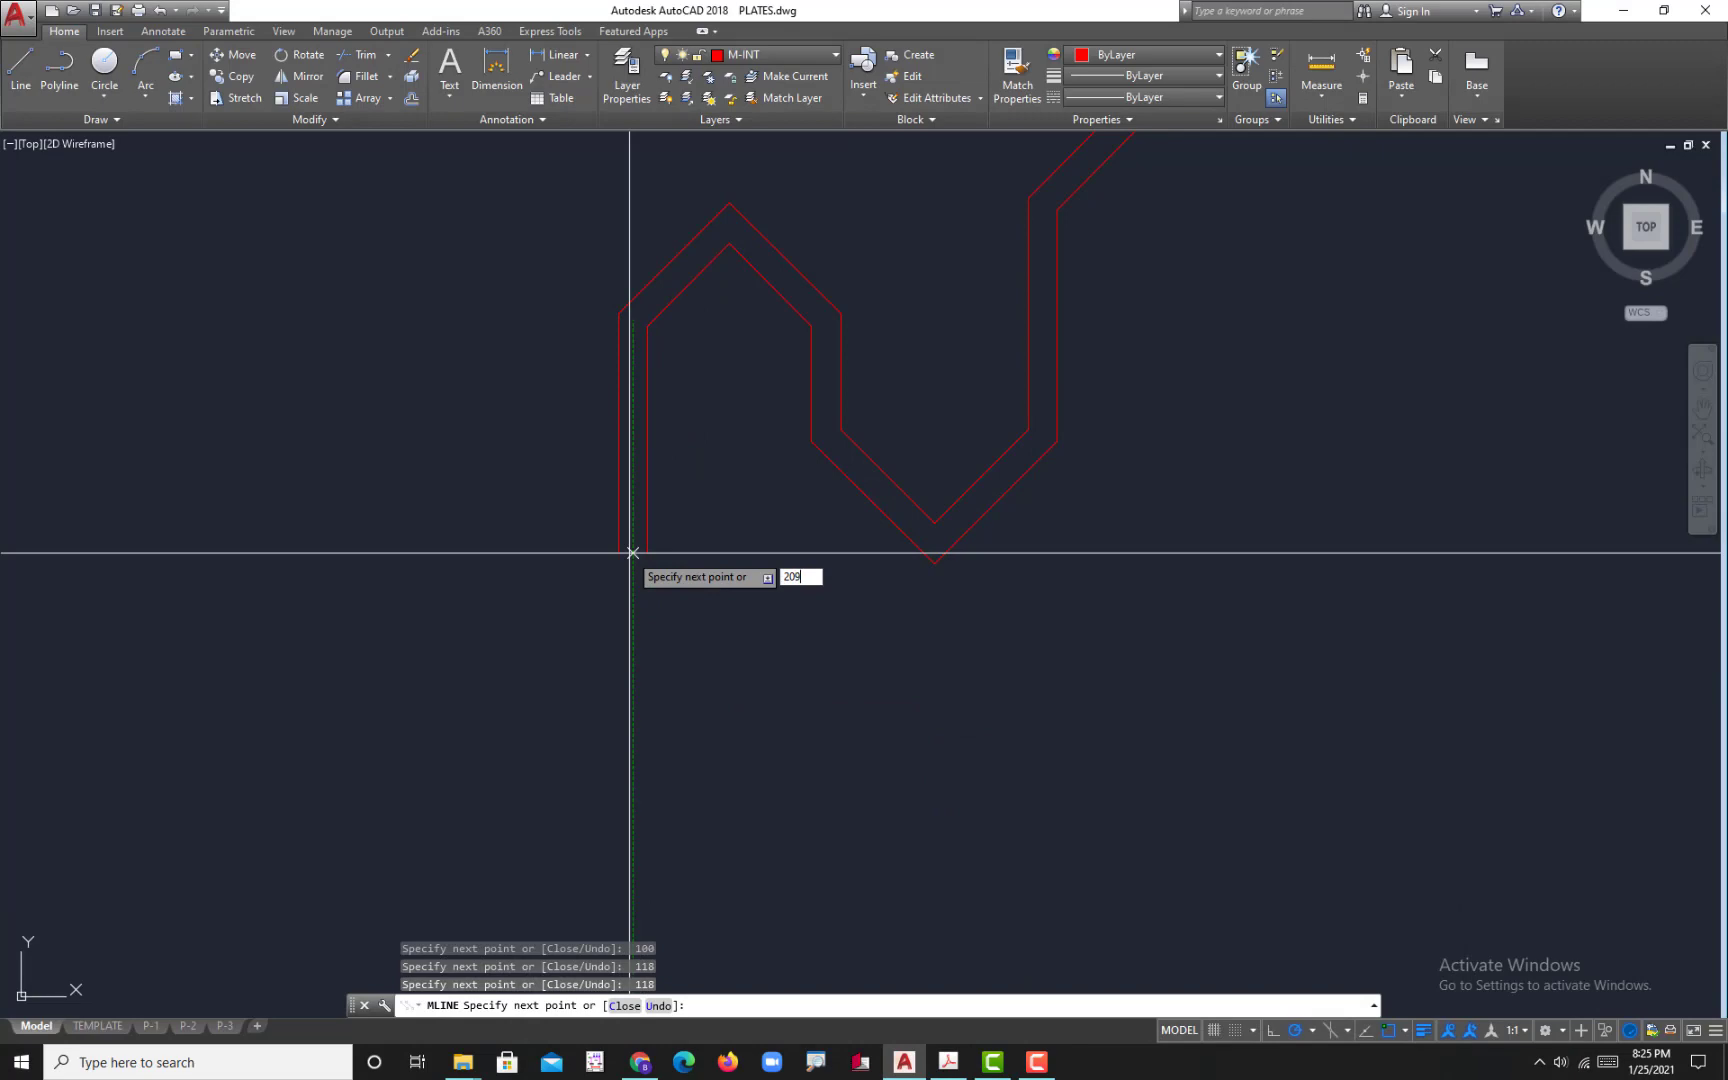
{"action": "type", "text": "209"}
{"action": "key", "text": "Return"}
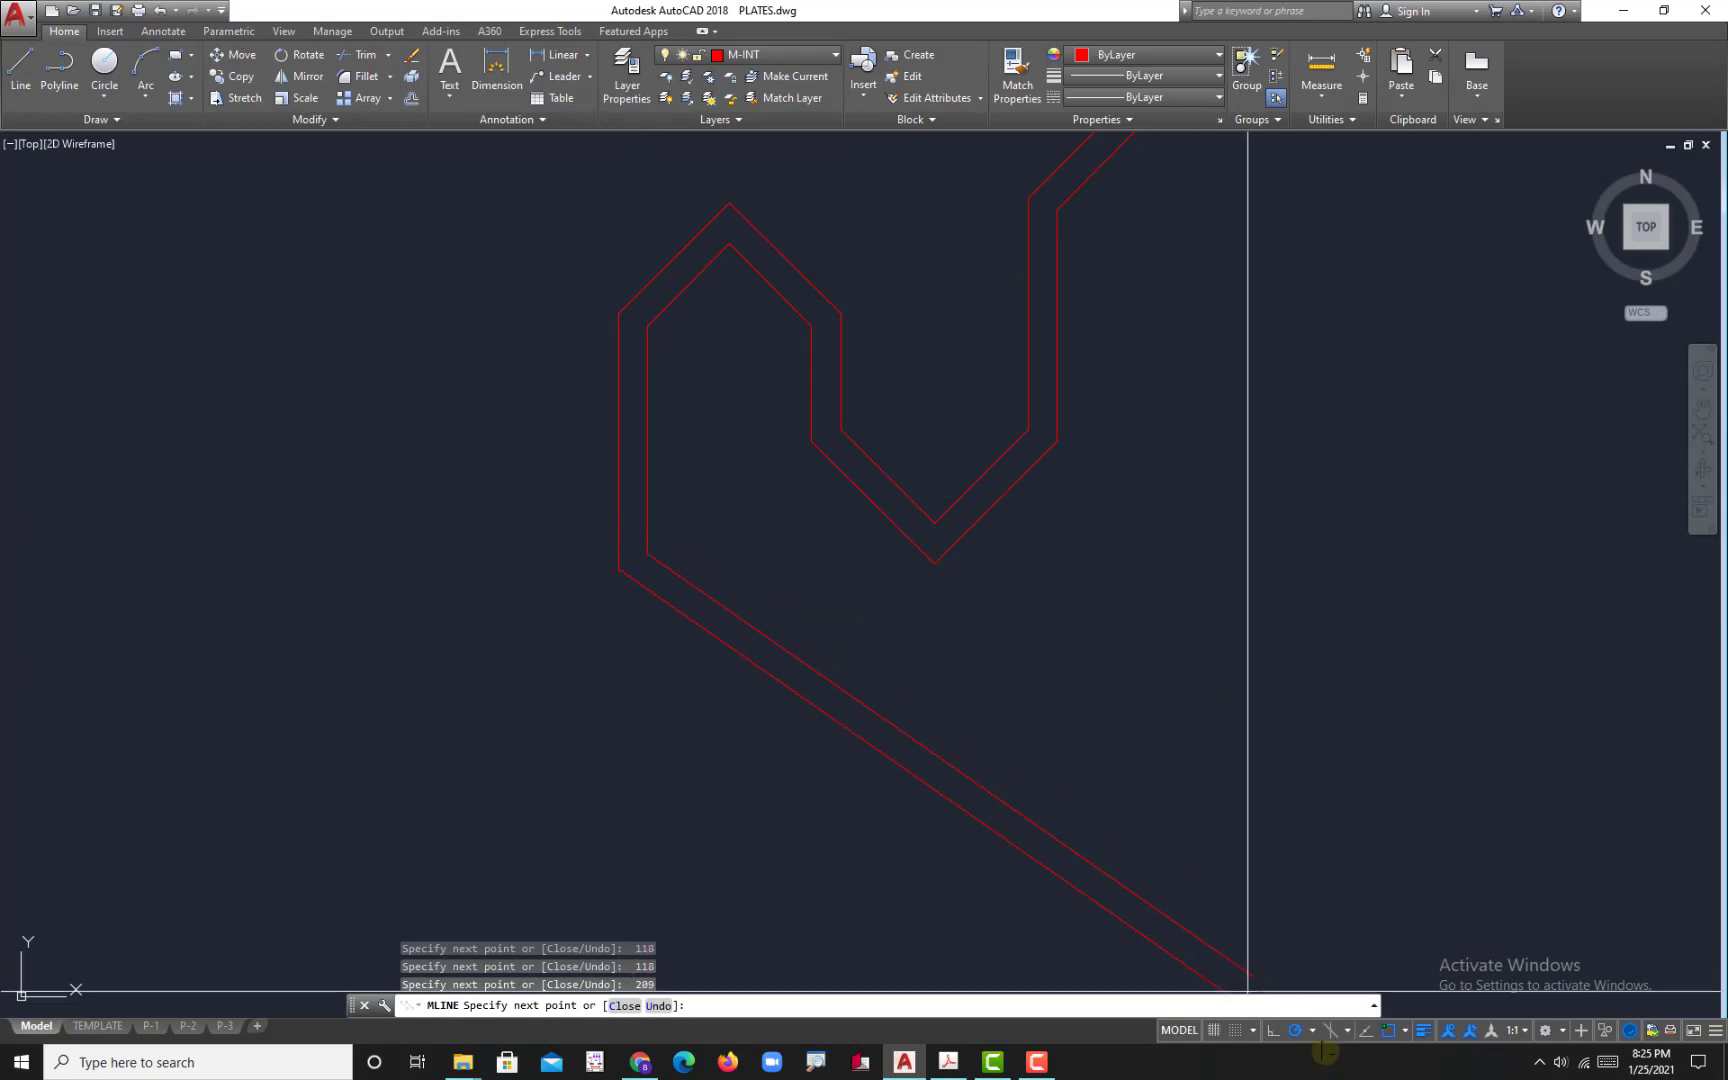
- Check the slanted lower wall in the PDF plan and set the polar tracking increment to 30°
{"action": "left_click", "coordinate": [948, 1064]}
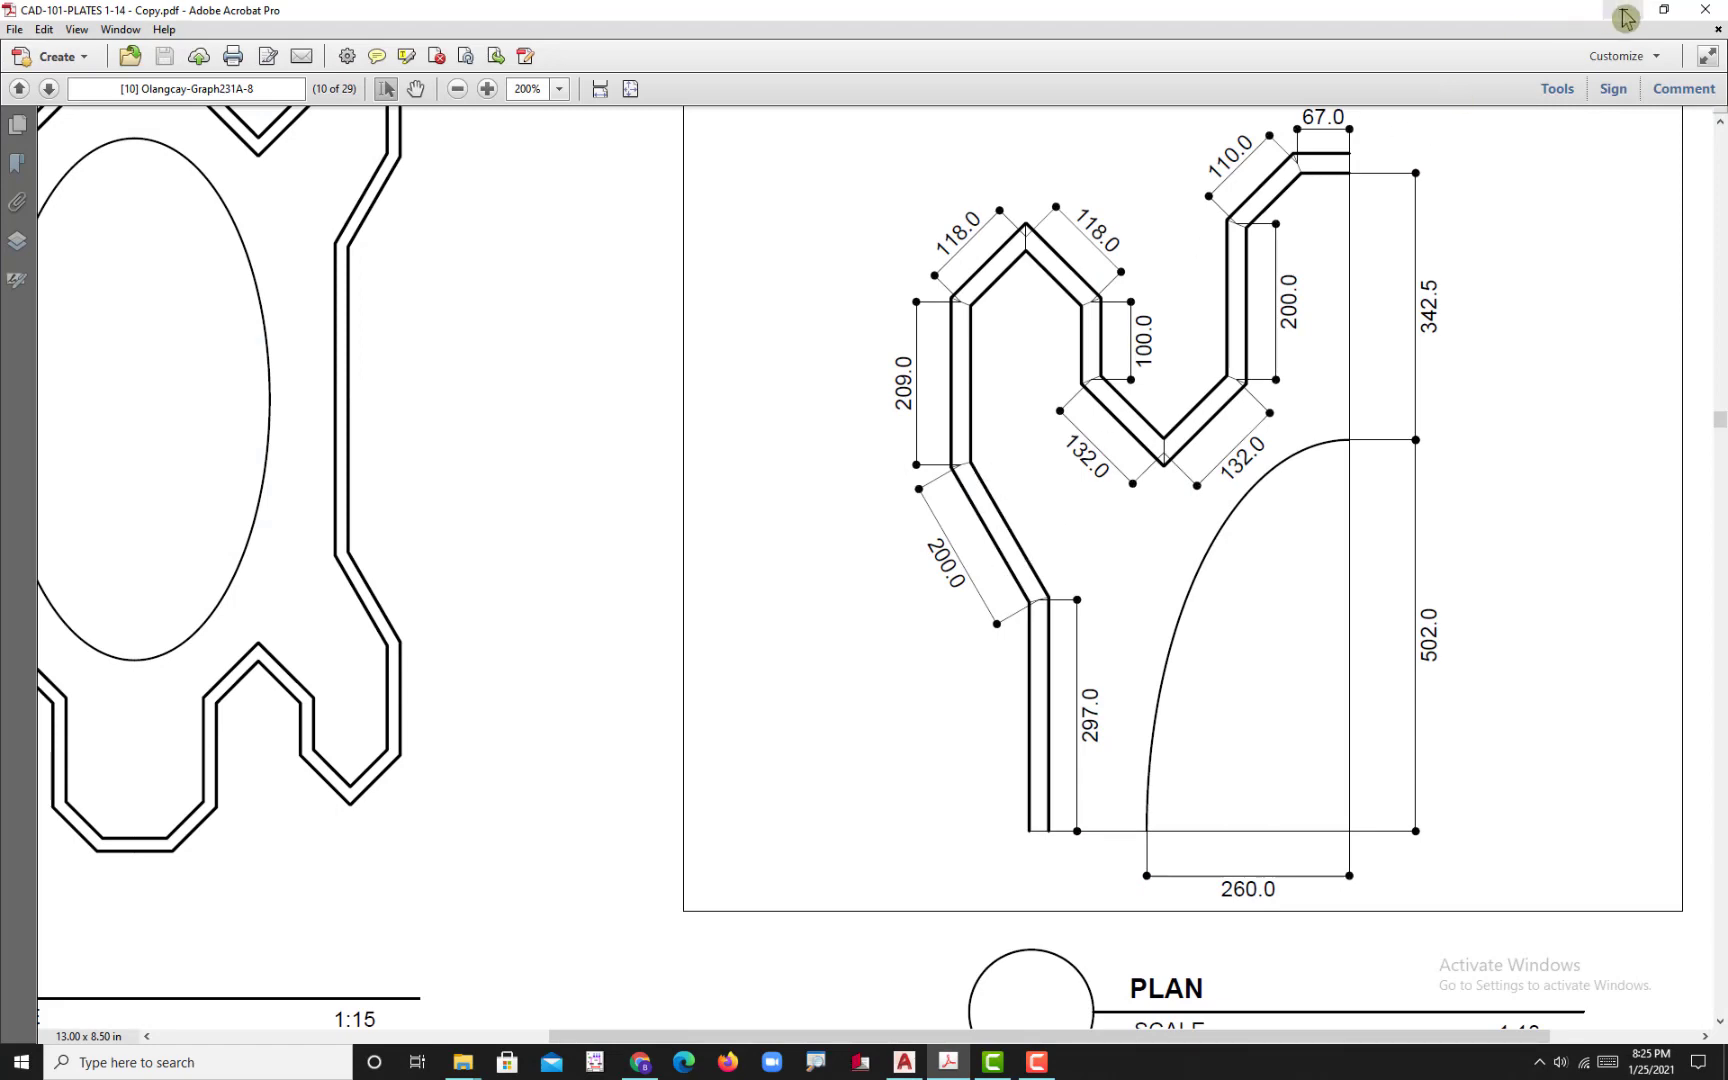
{"action": "left_click", "coordinate": [904, 1062]}
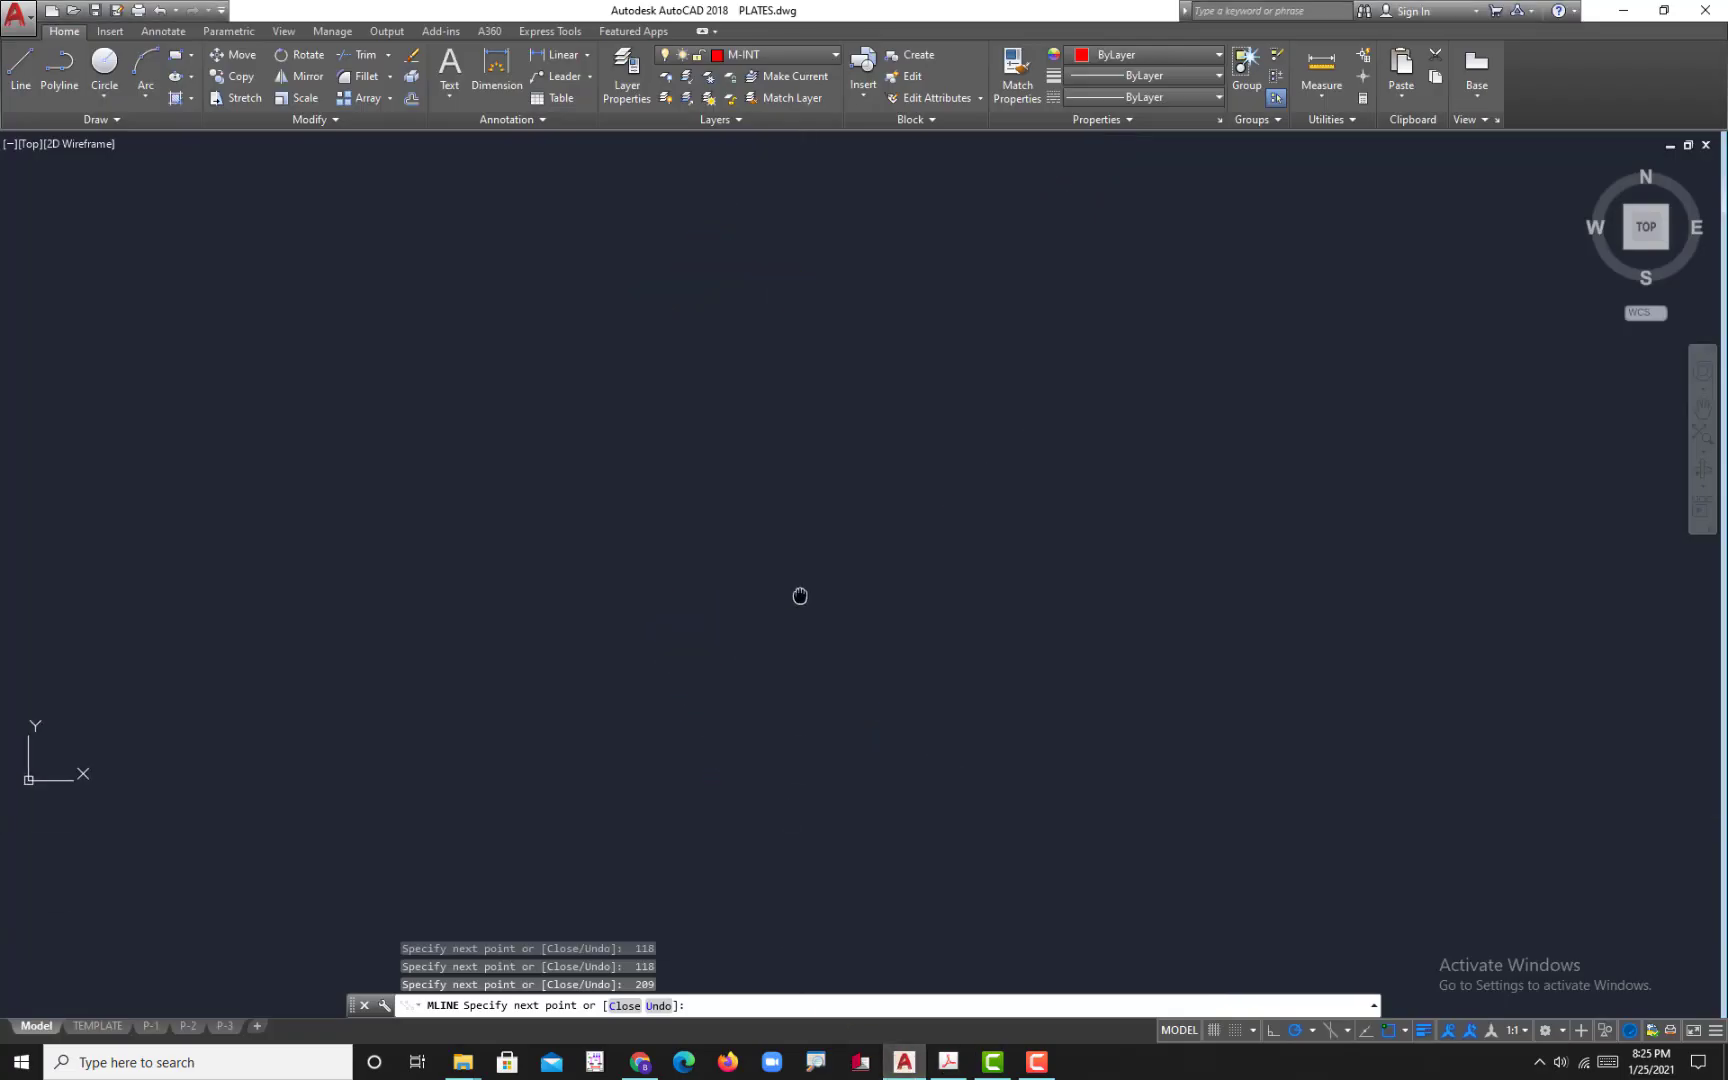
{"action": "left_click", "coordinate": [1313, 1031]}
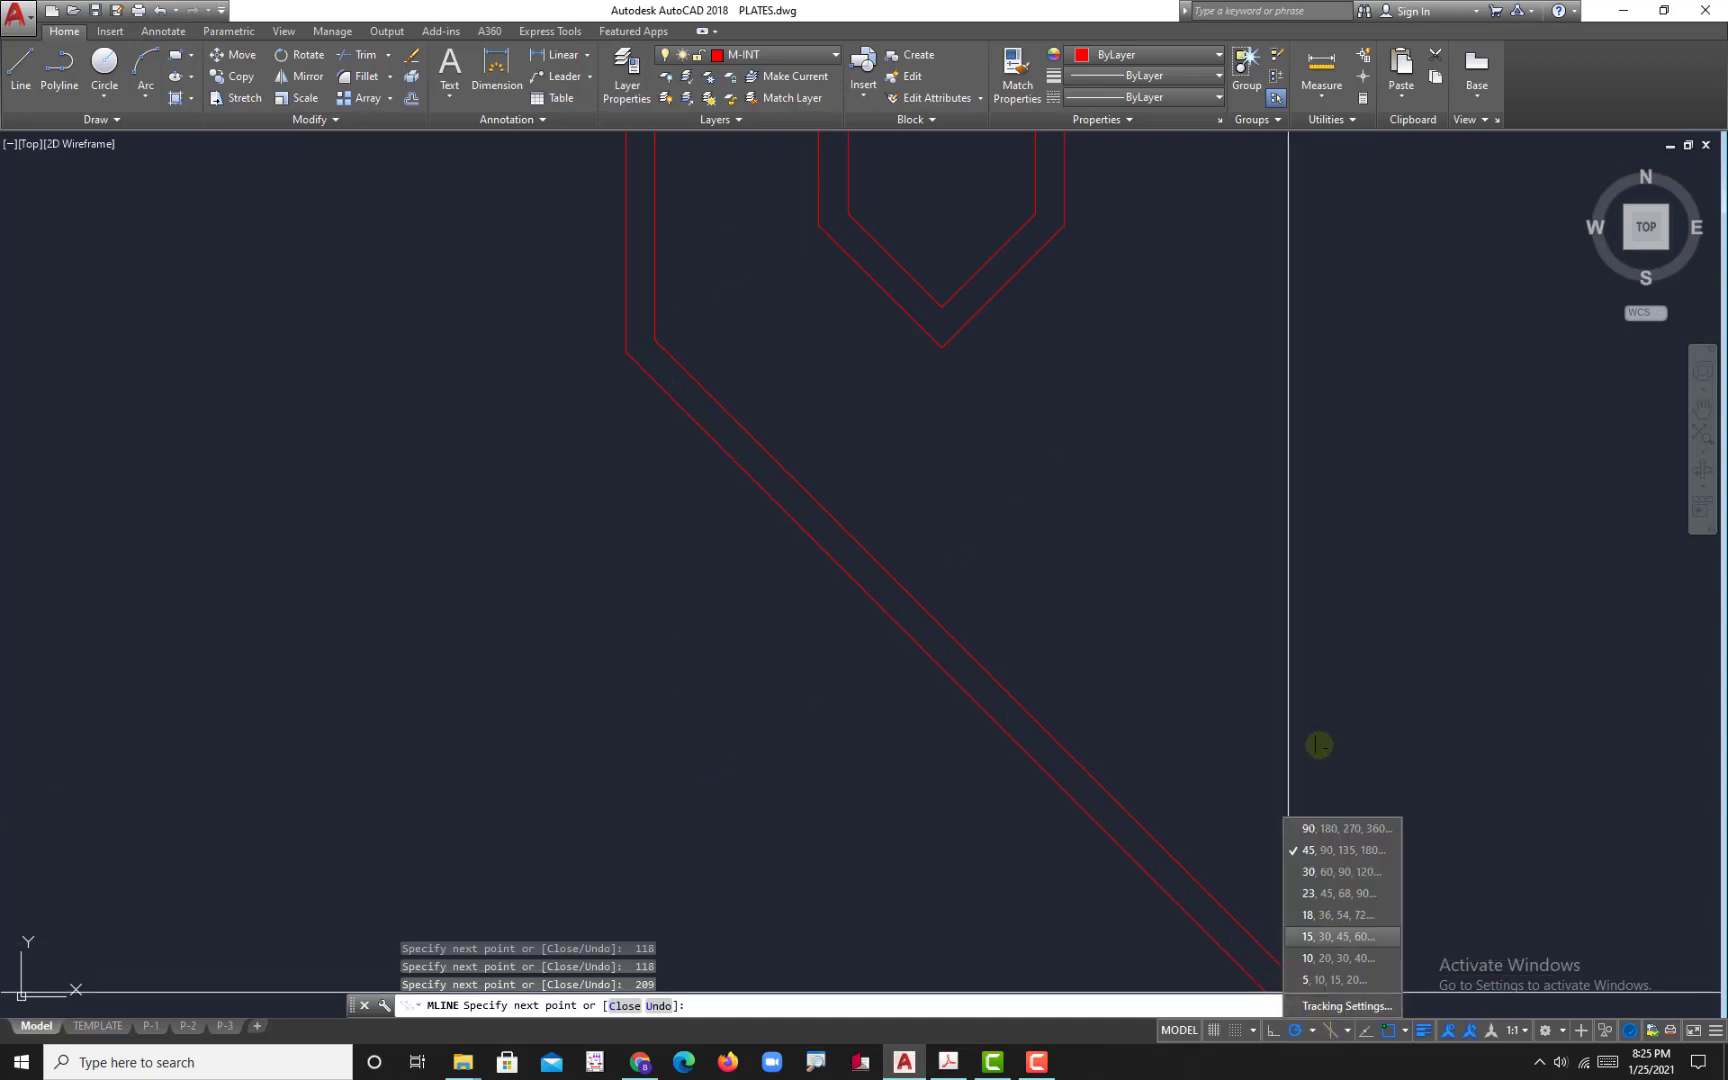
{"action": "left_click", "coordinate": [1331, 872]}
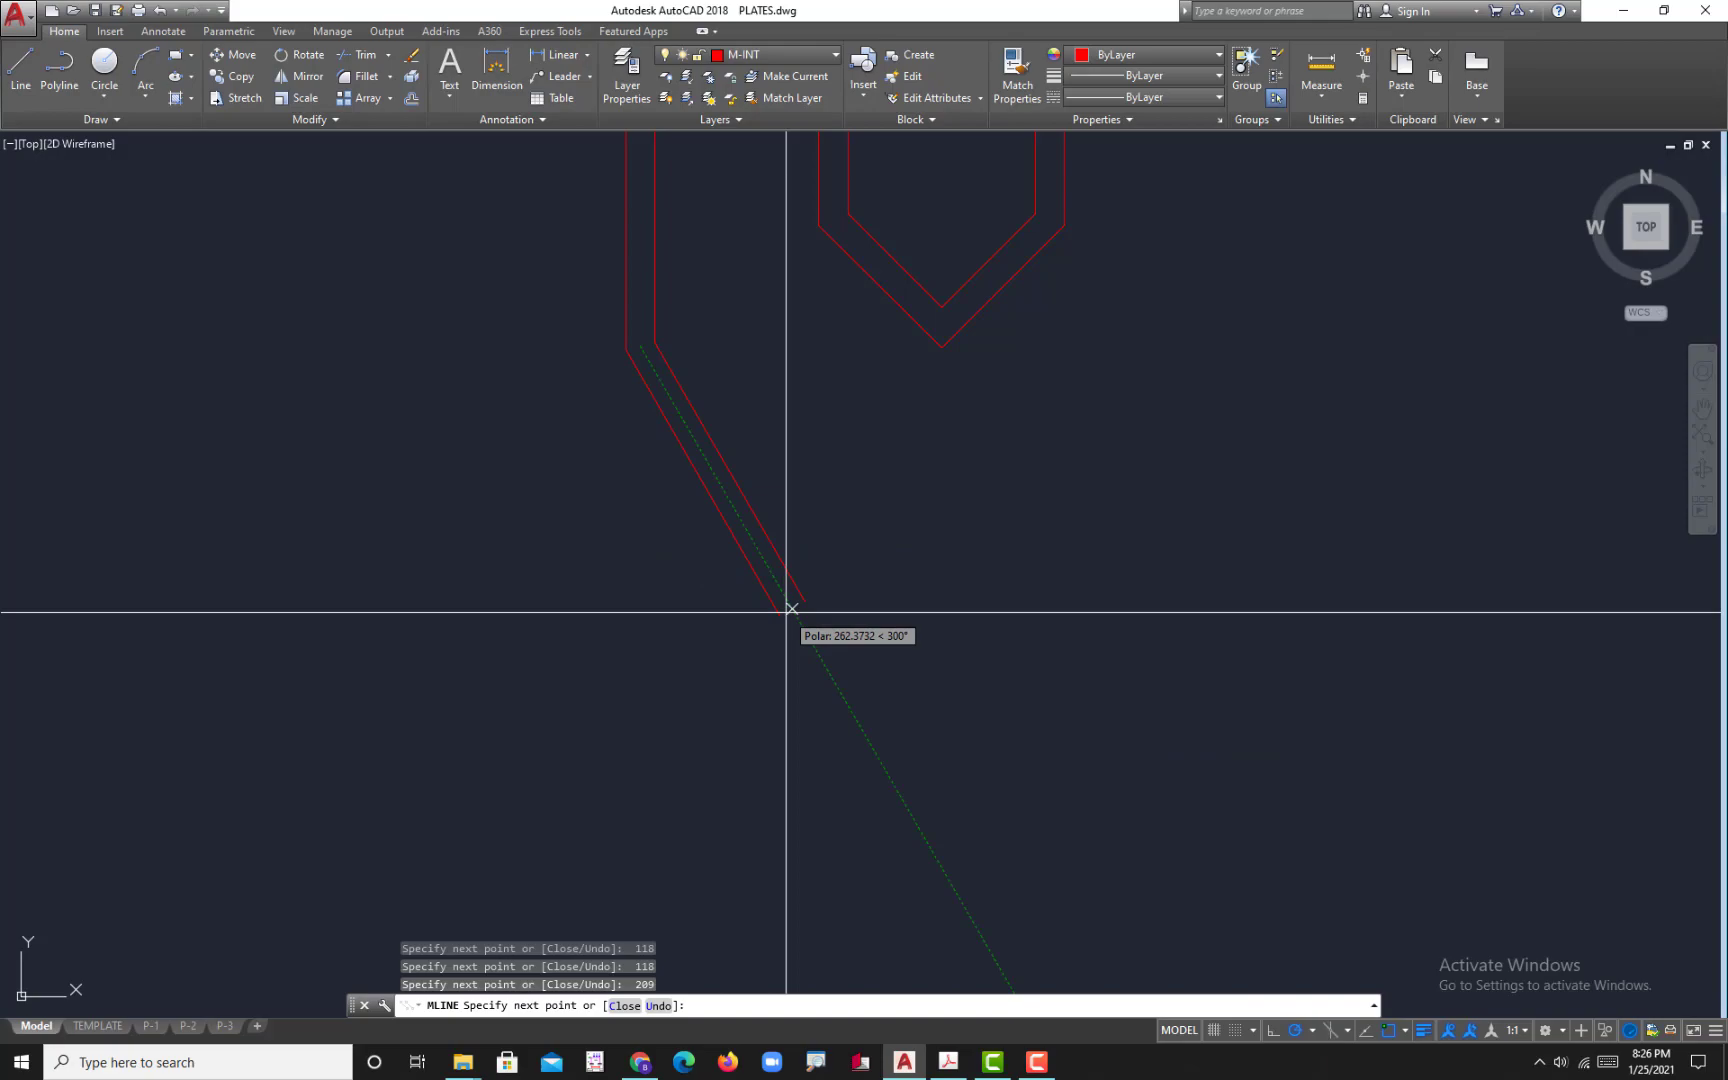
- Check the remaining lengths in the PDF plan and add a 200-unit segment at 300° followed by a 297-unit segment straight down
{"action": "left_click", "coordinate": [948, 1062]}
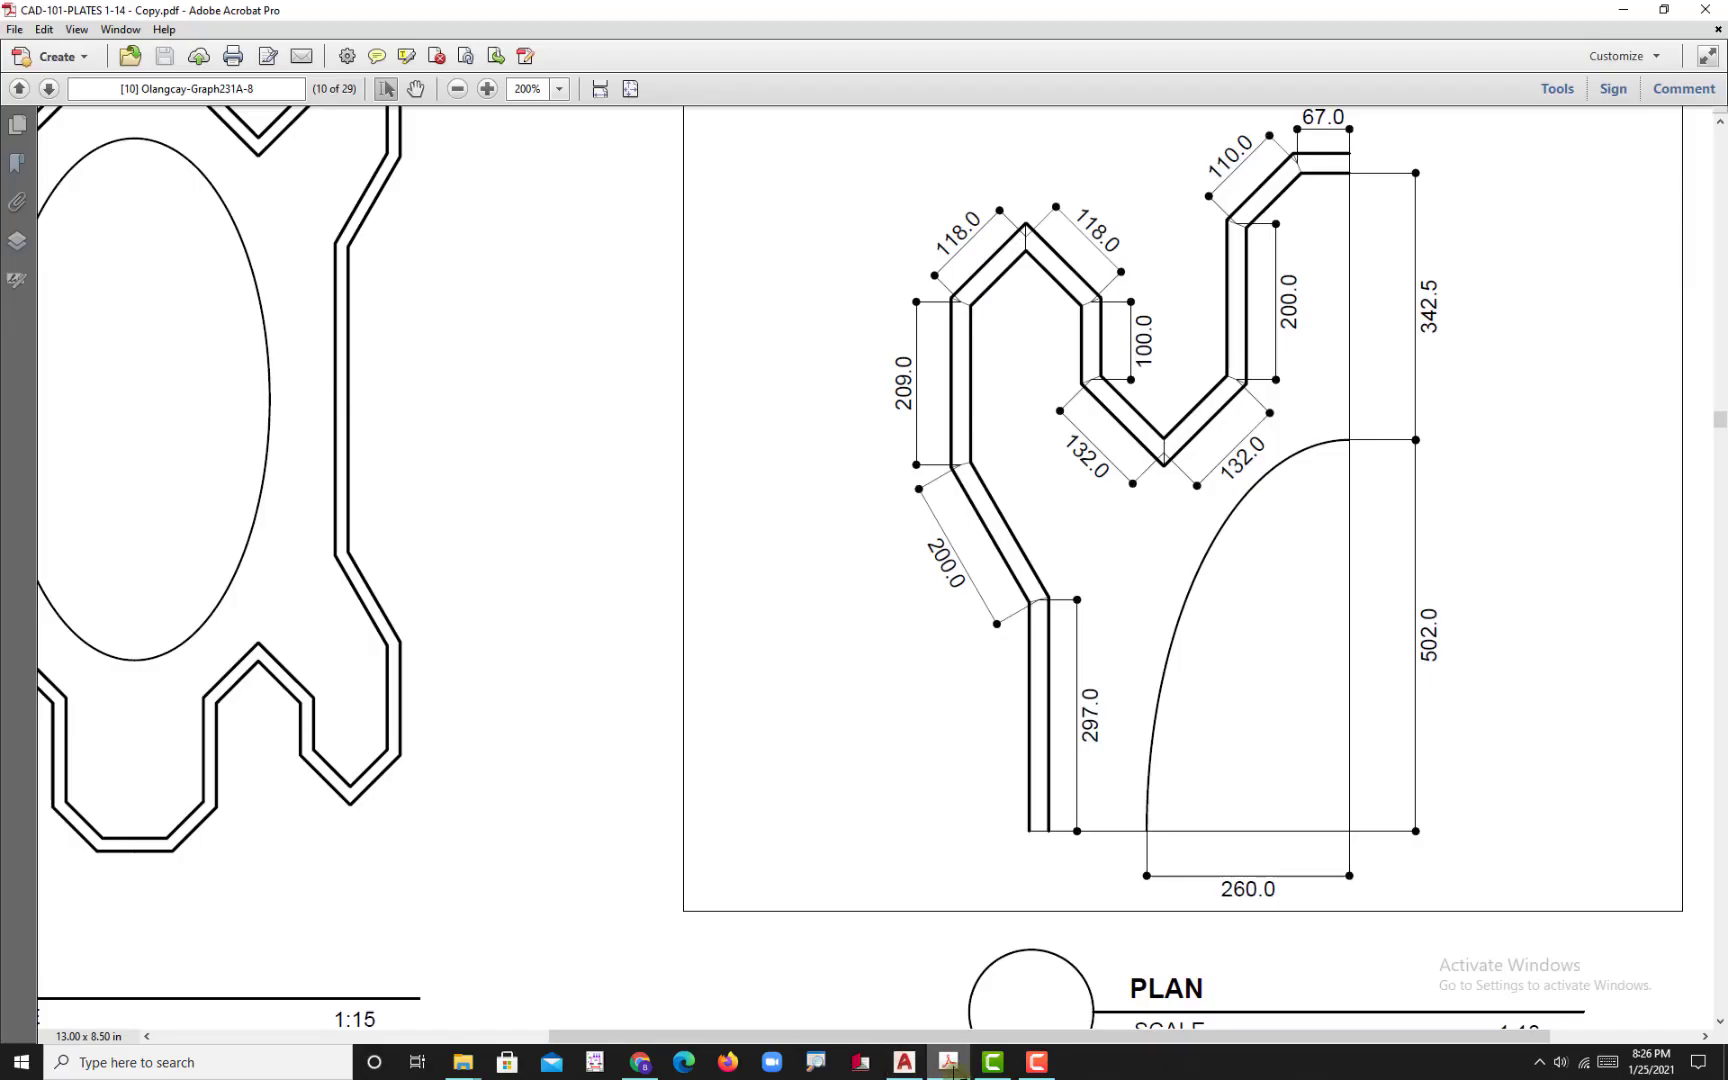
{"action": "left_click", "coordinate": [950, 1064]}
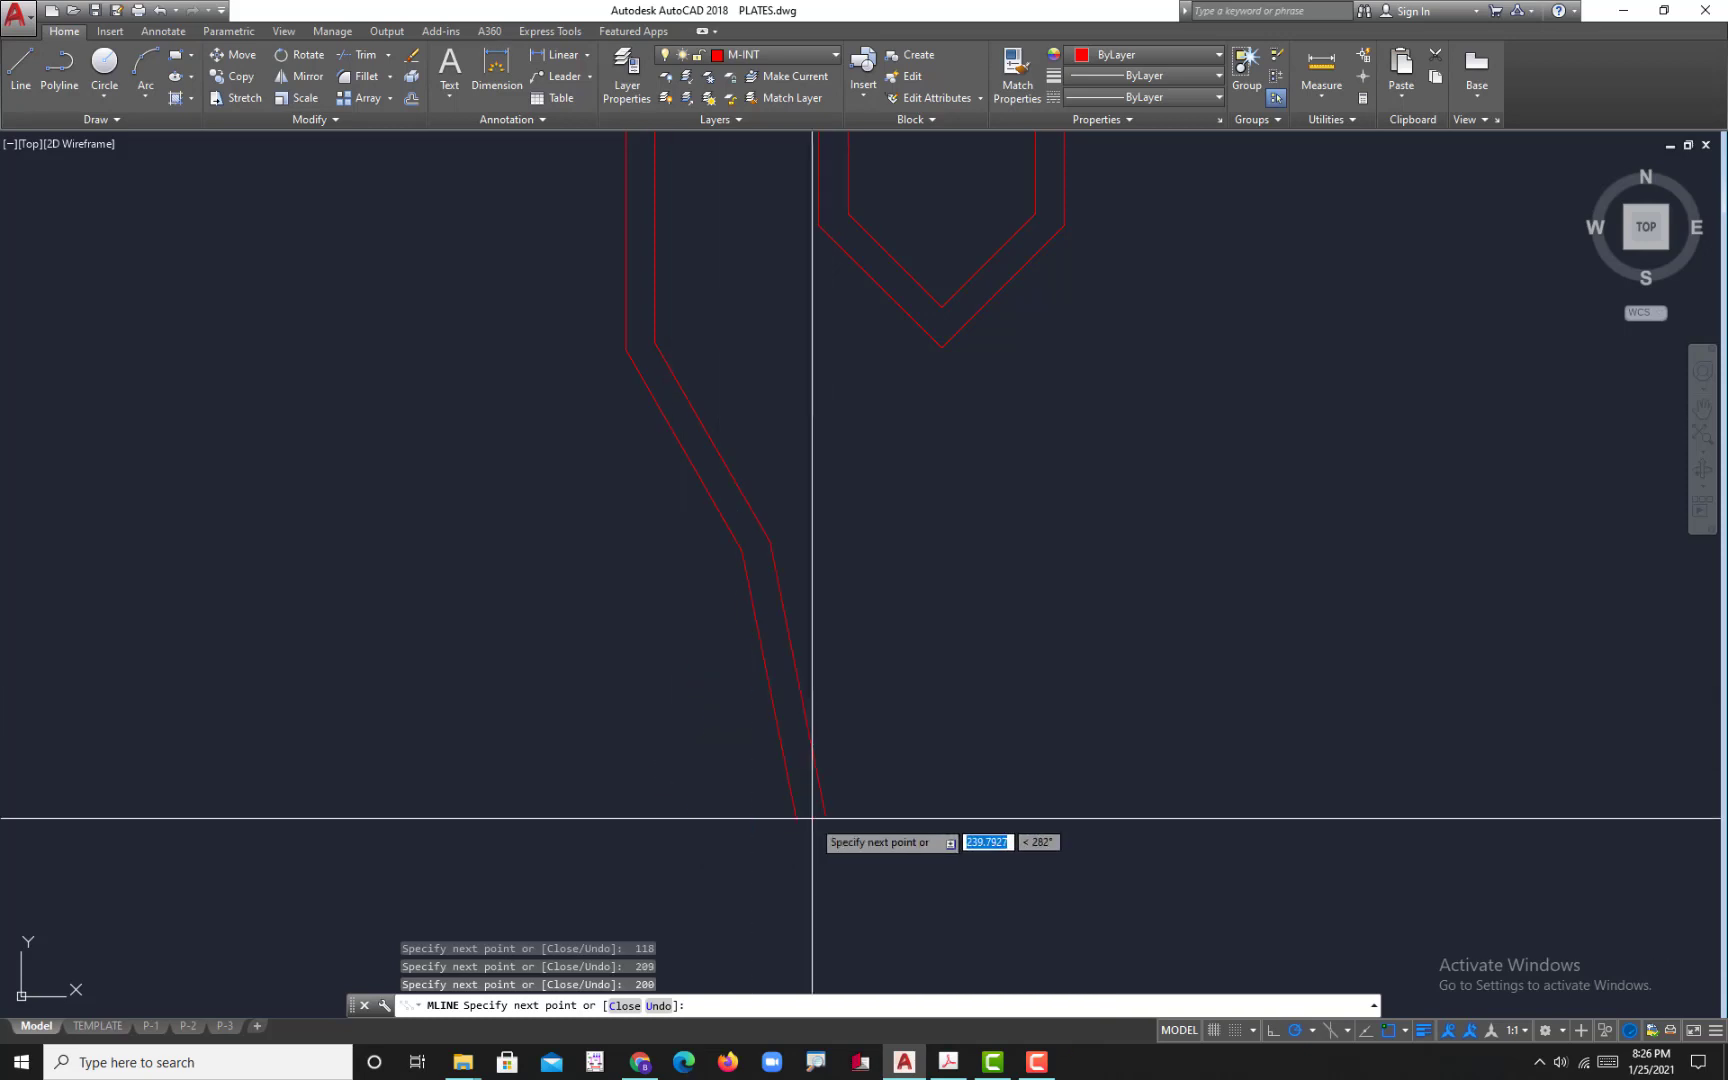
{"action": "middle_click_drag", "start_coordinate": [810, 822], "coordinate": [790, 640]}
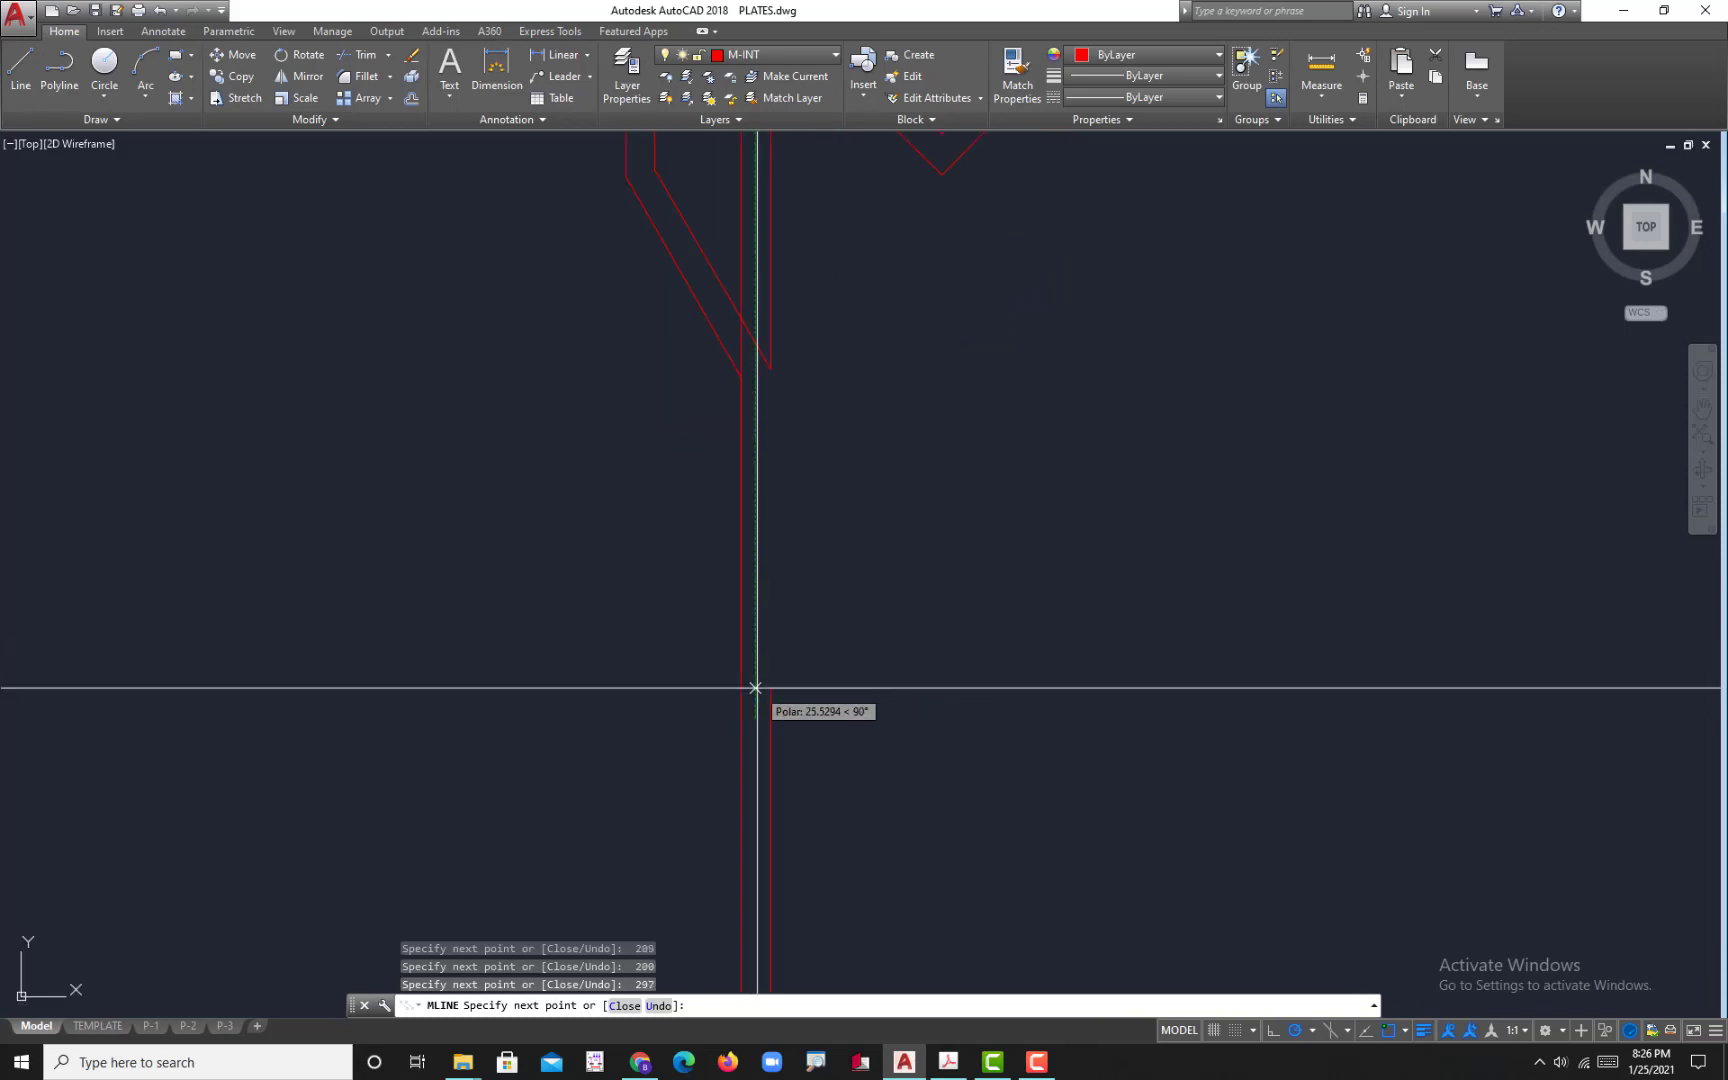
- End the multiline at the lower end of the 297-unit vertical wall
{"action": "middle_click_drag", "start_coordinate": [776, 660], "coordinate": [824, 516]}
{"action": "scroll", "coordinate": [852, 722], "scroll_direction": "down", "scroll_amount": 4}
{"action": "key", "text": "Return"}
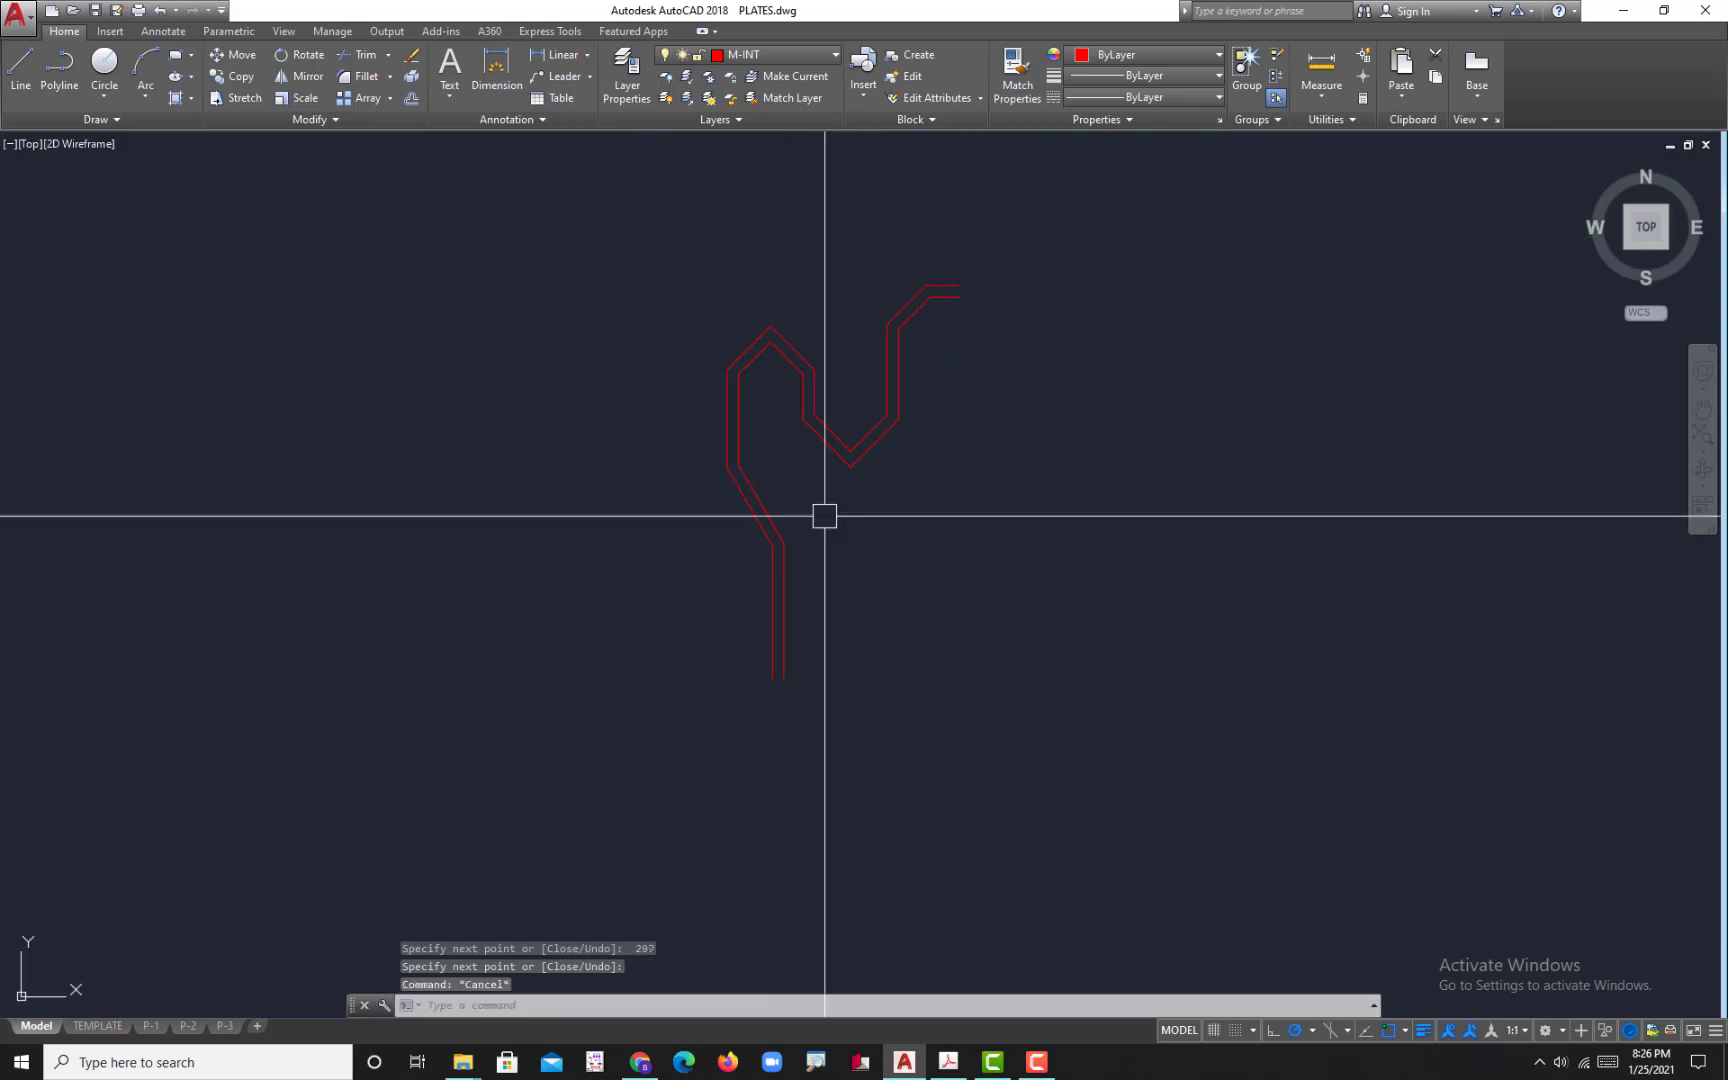
{"action": "middle_click_drag", "start_coordinate": [849, 648], "coordinate": [802, 617]}
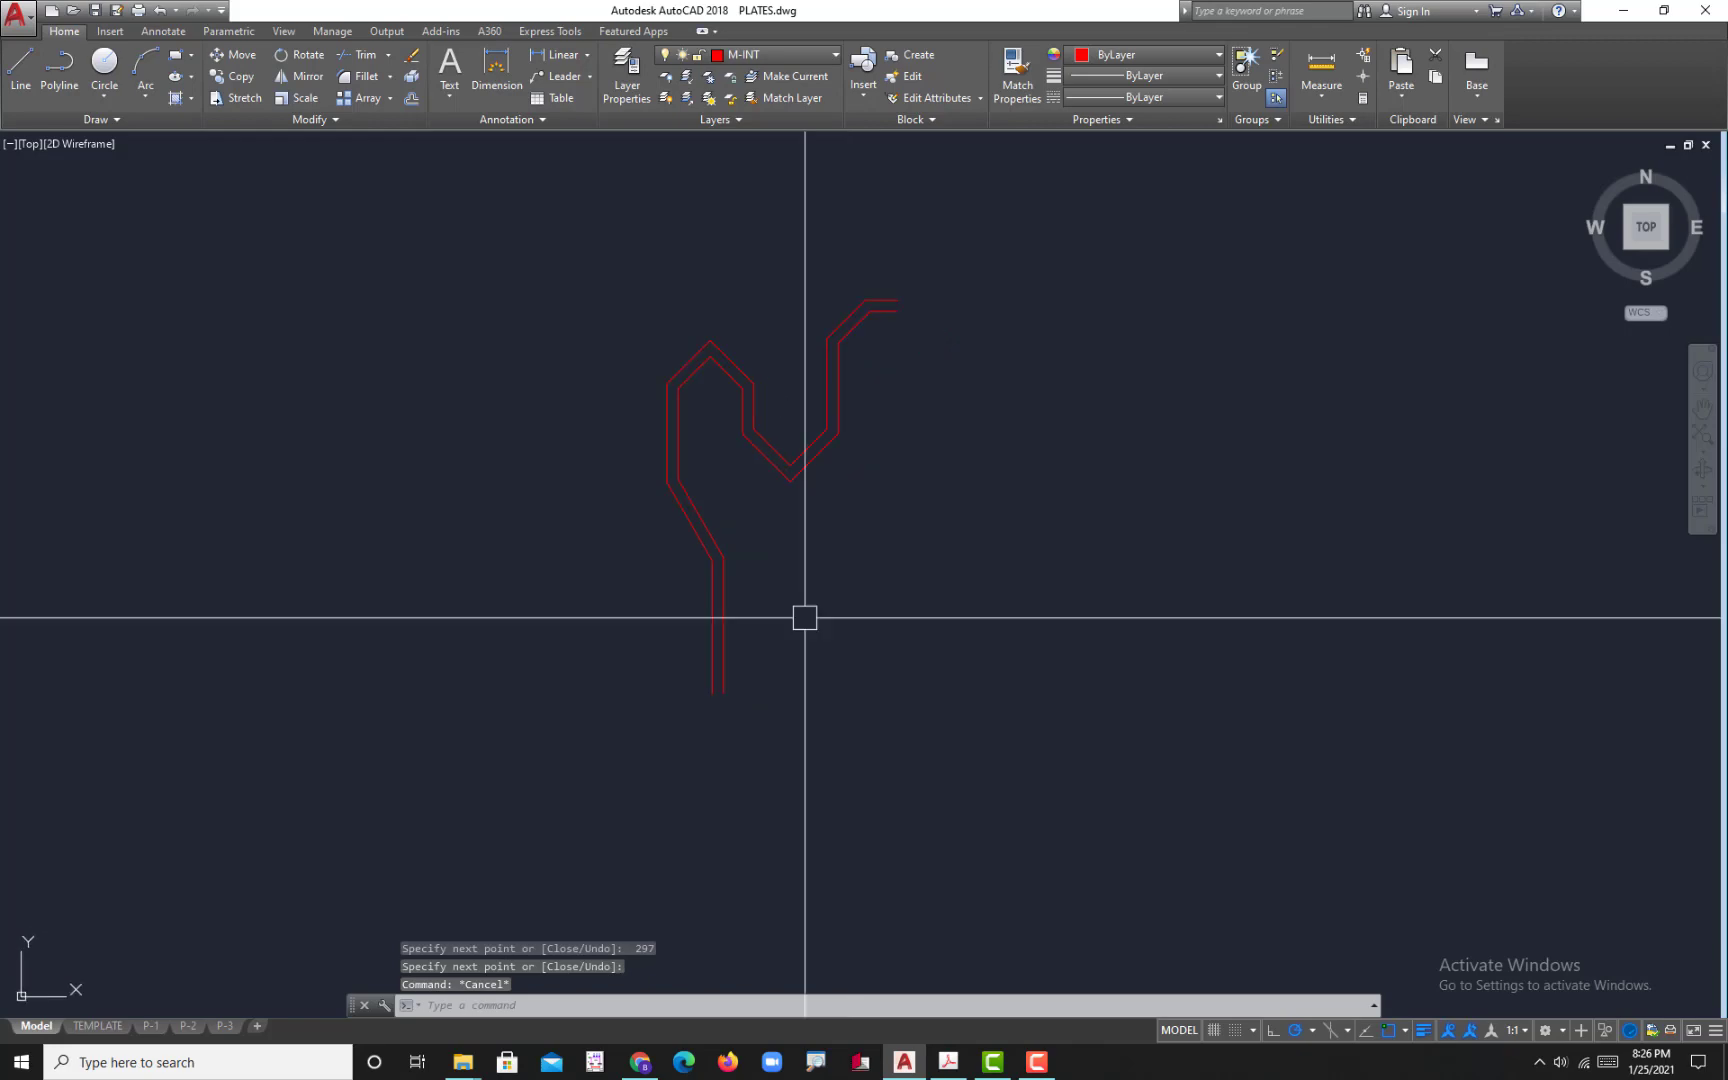
{"action": "scroll", "coordinate": [810, 571], "scroll_direction": "down", "scroll_amount": 2}
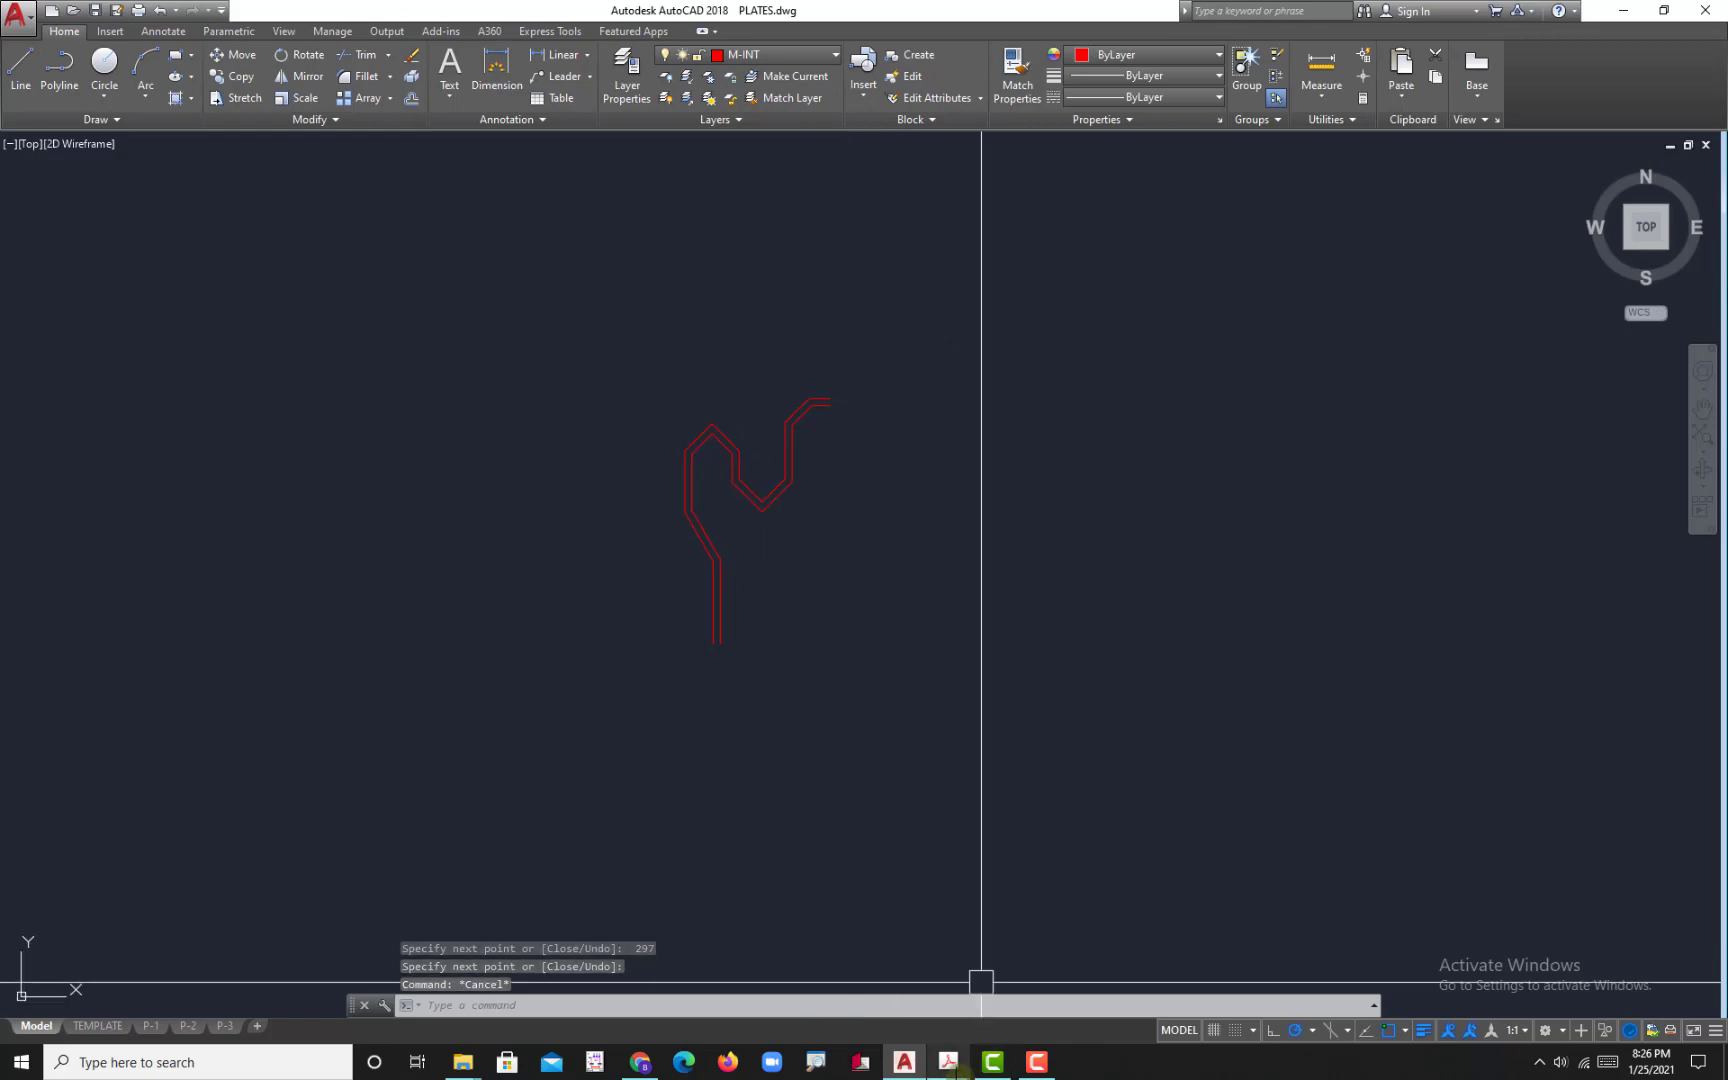
- Examine the PDF plan for the vertical distance between the top wall's inner edge and the ellipse, and for the ellipse's dimensions
{"action": "left_click", "coordinate": [950, 1063]}
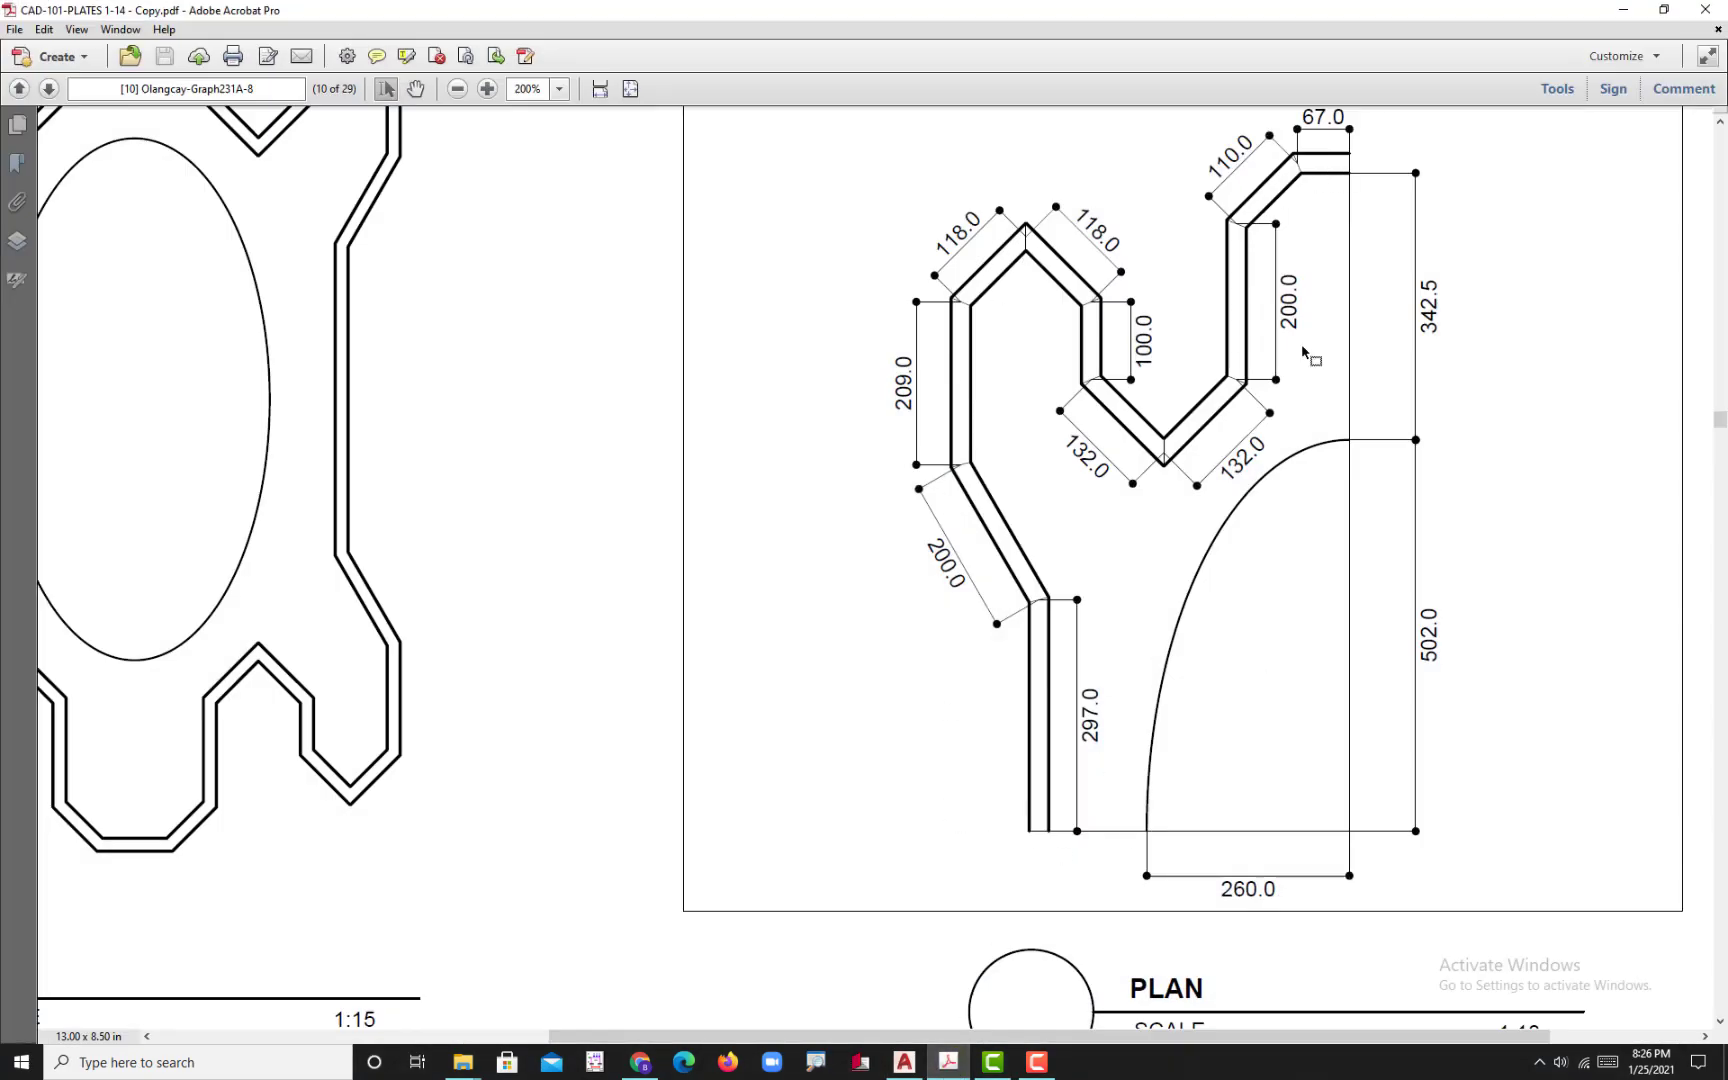
{"action": "key", "text": "ctrl+0"}
{"action": "scroll", "coordinate": [494, 303], "scroll_direction": "up", "scroll_amount": 1}
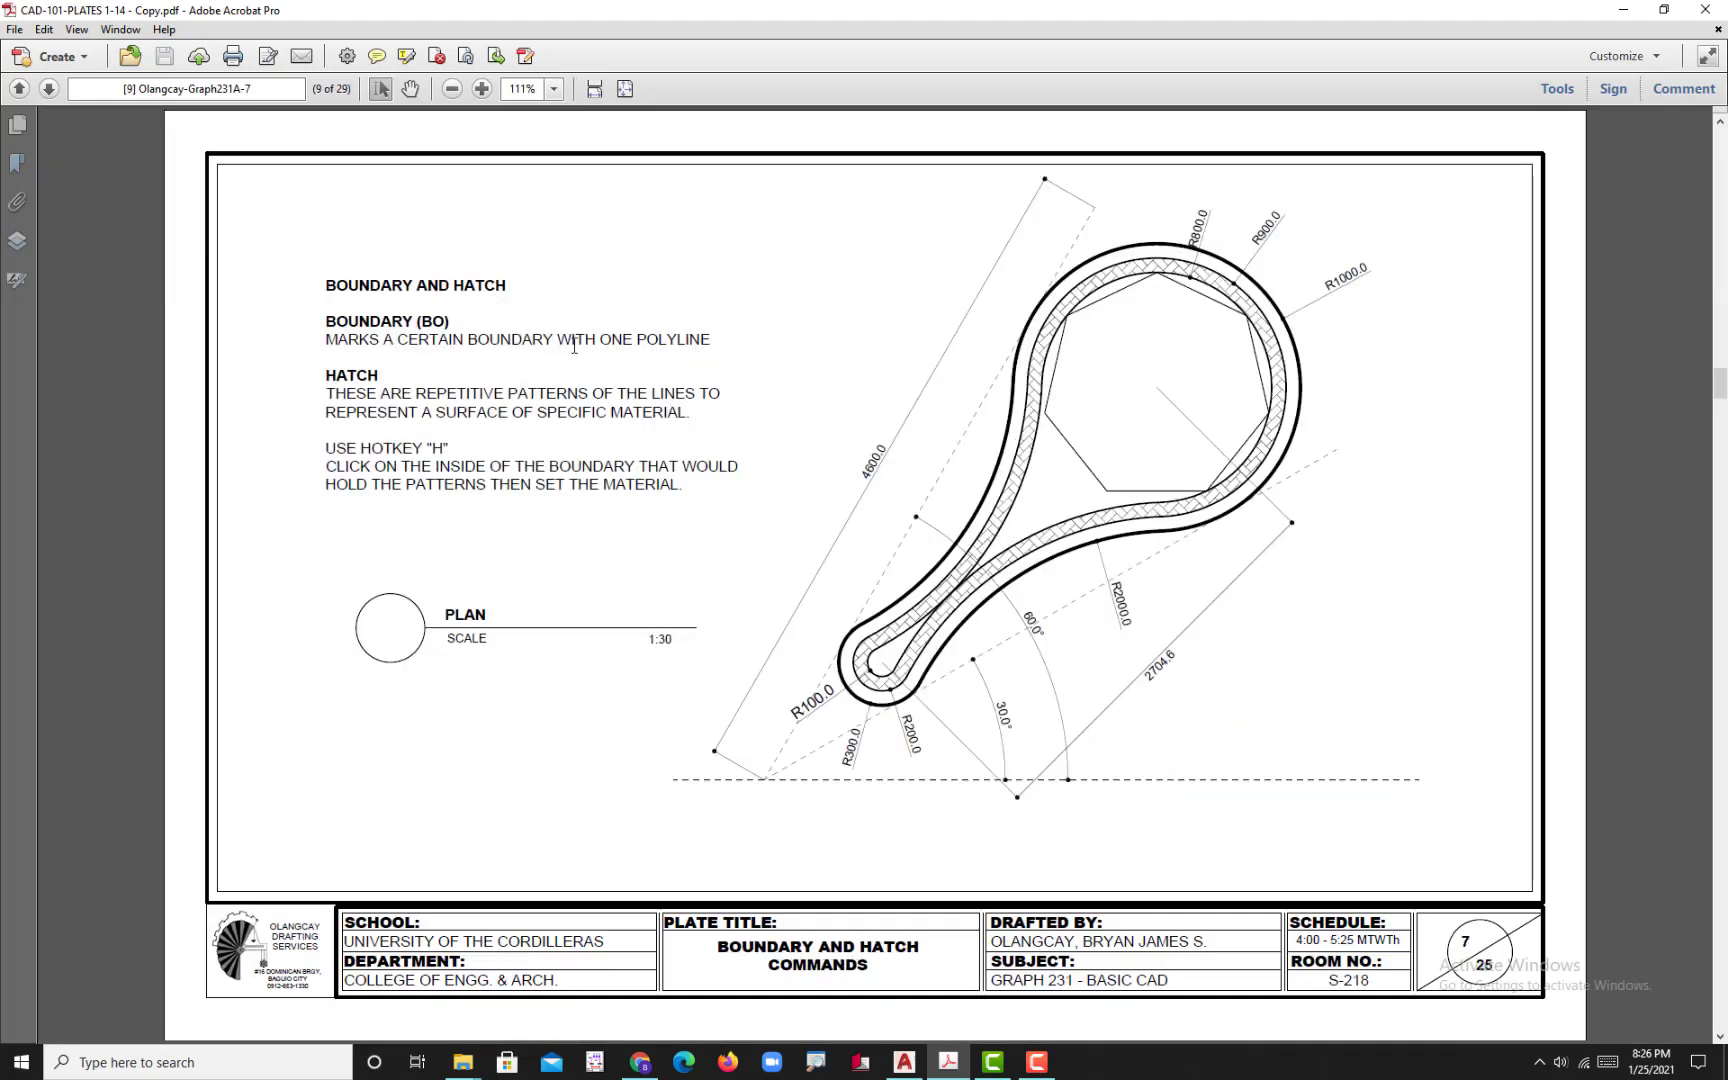
{"action": "scroll", "coordinate": [612, 415], "scroll_direction": "down", "scroll_amount": 1}
{"action": "scroll", "coordinate": [629, 420], "scroll_direction": "up", "scroll_amount": 2, "text": "ctrl"}
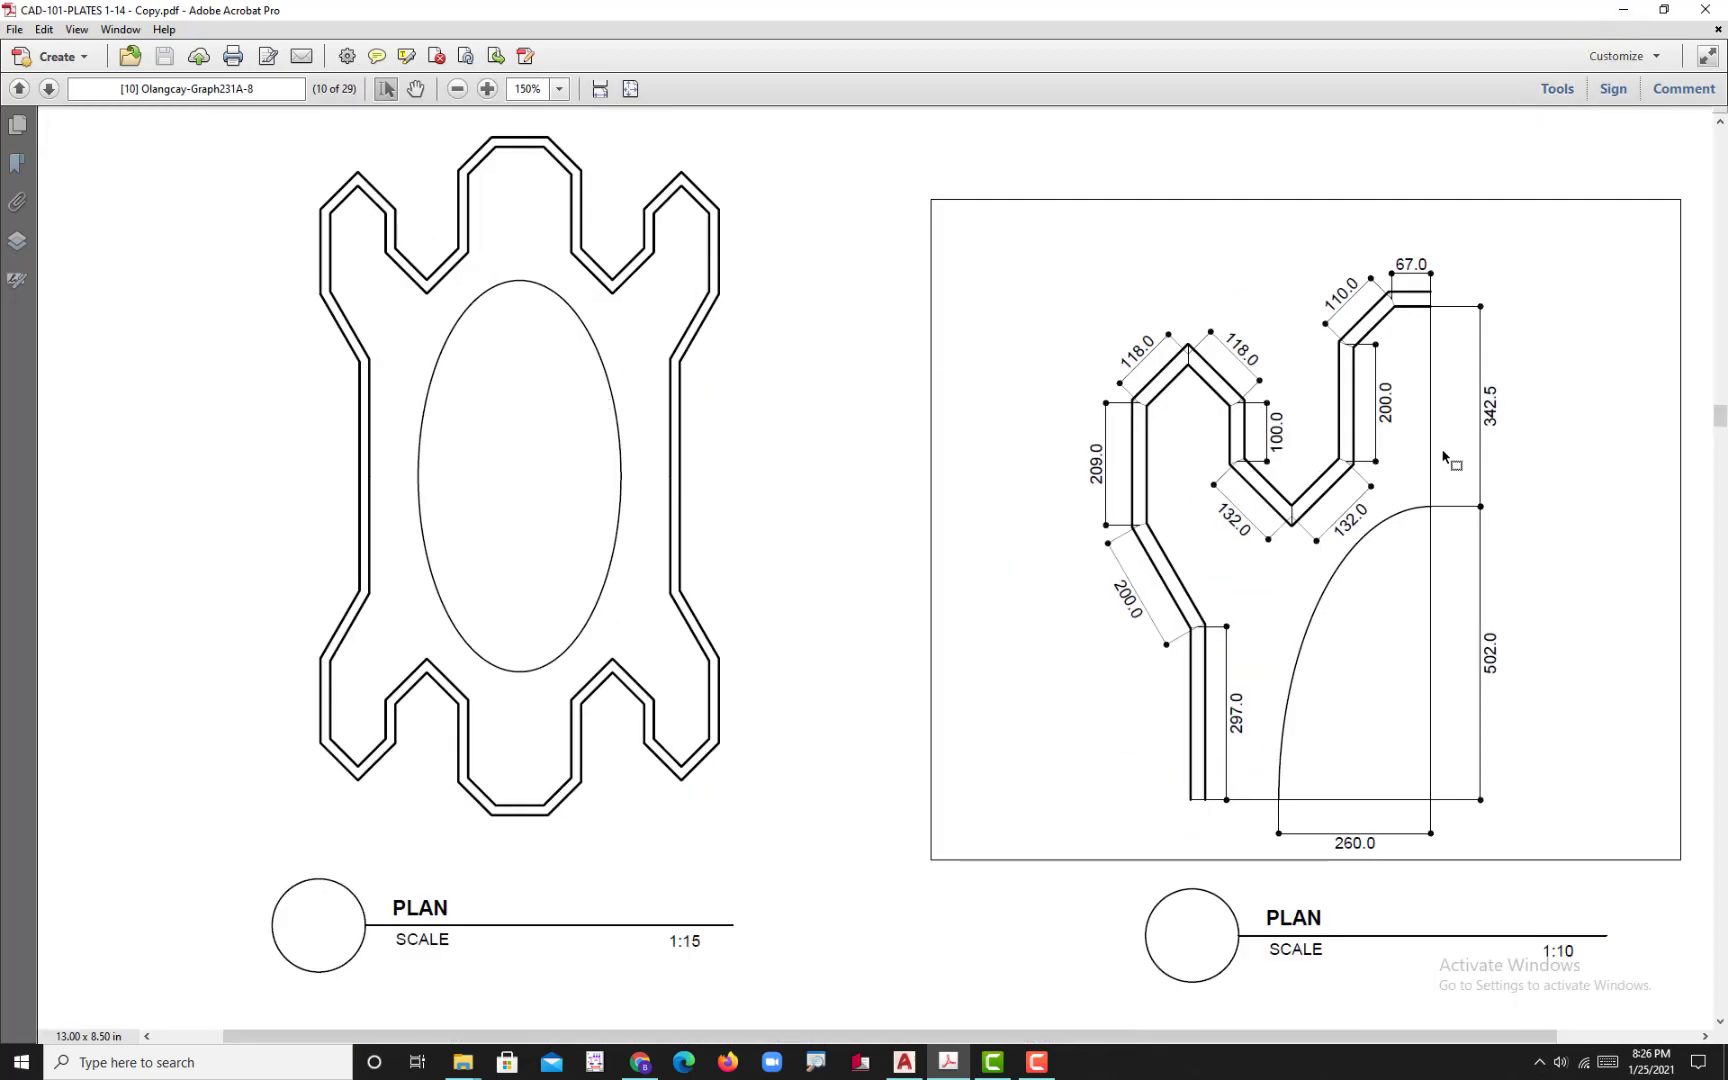
{"action": "scroll", "coordinate": [1444, 335], "scroll_direction": "up", "scroll_amount": 3, "text": "ctrl"}
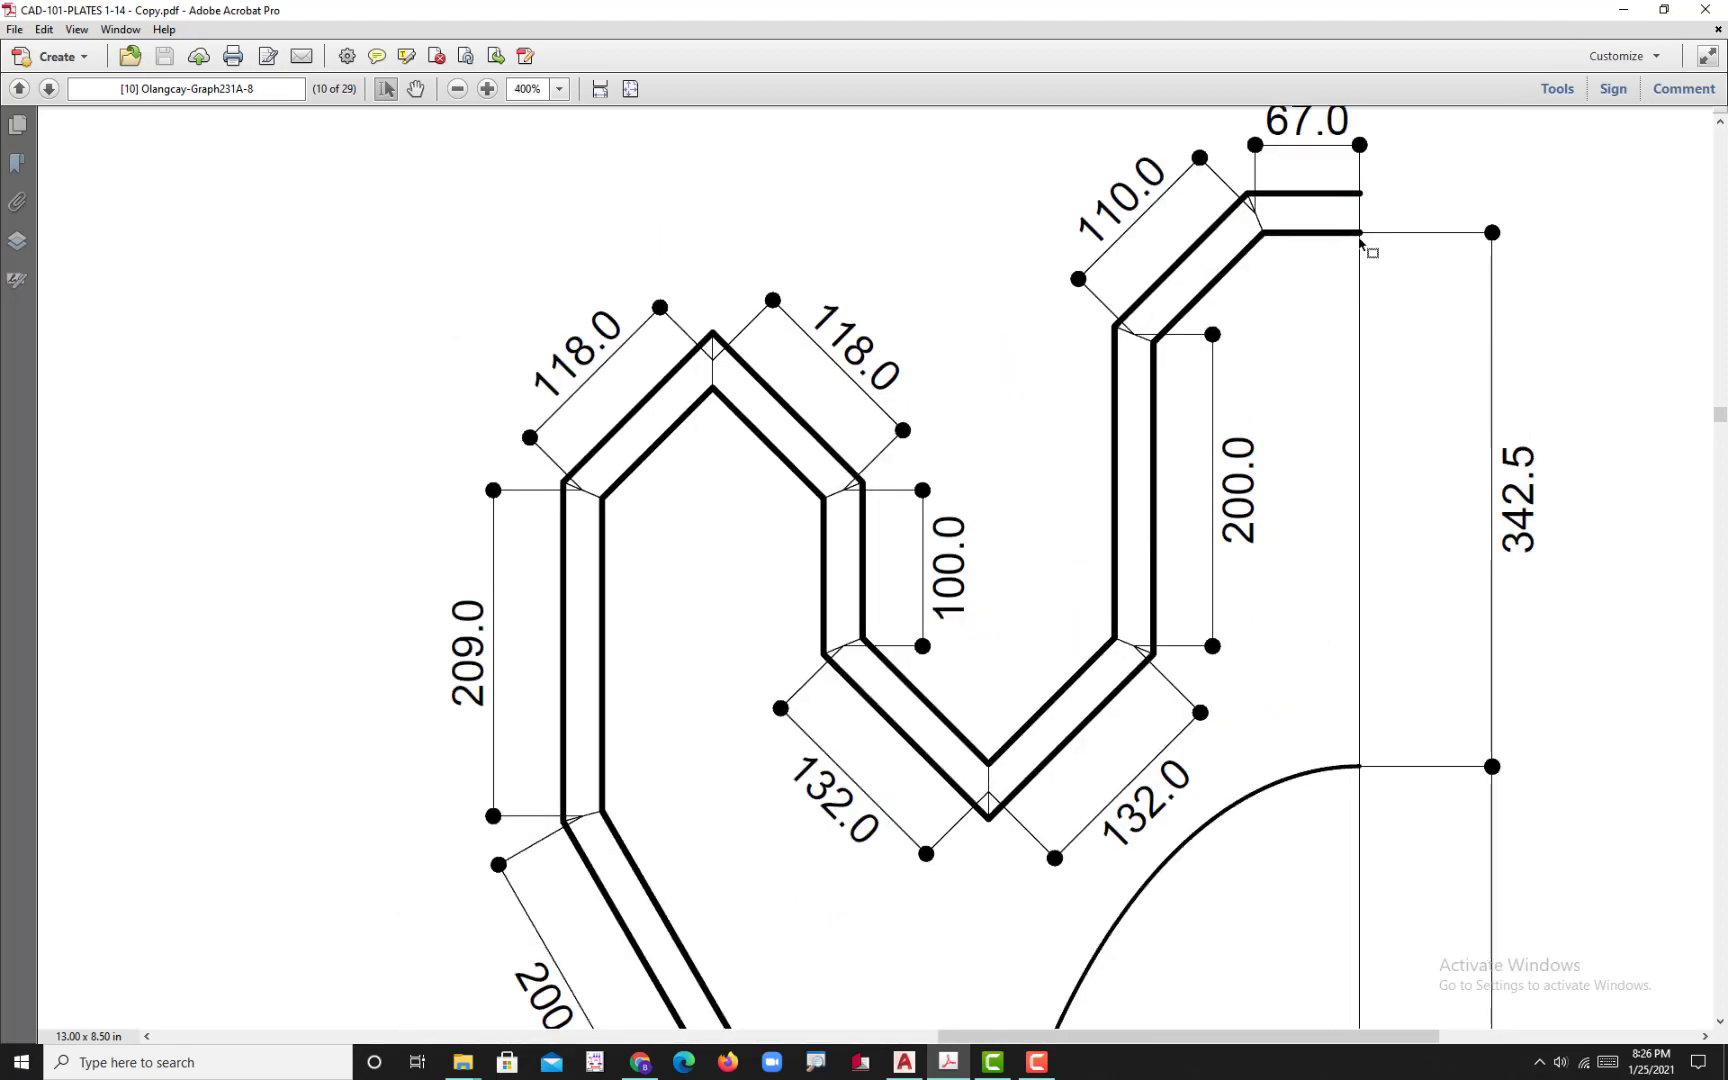
{"action": "scroll", "coordinate": [1329, 752], "scroll_direction": "down", "scroll_amount": 2, "text": "ctrl"}
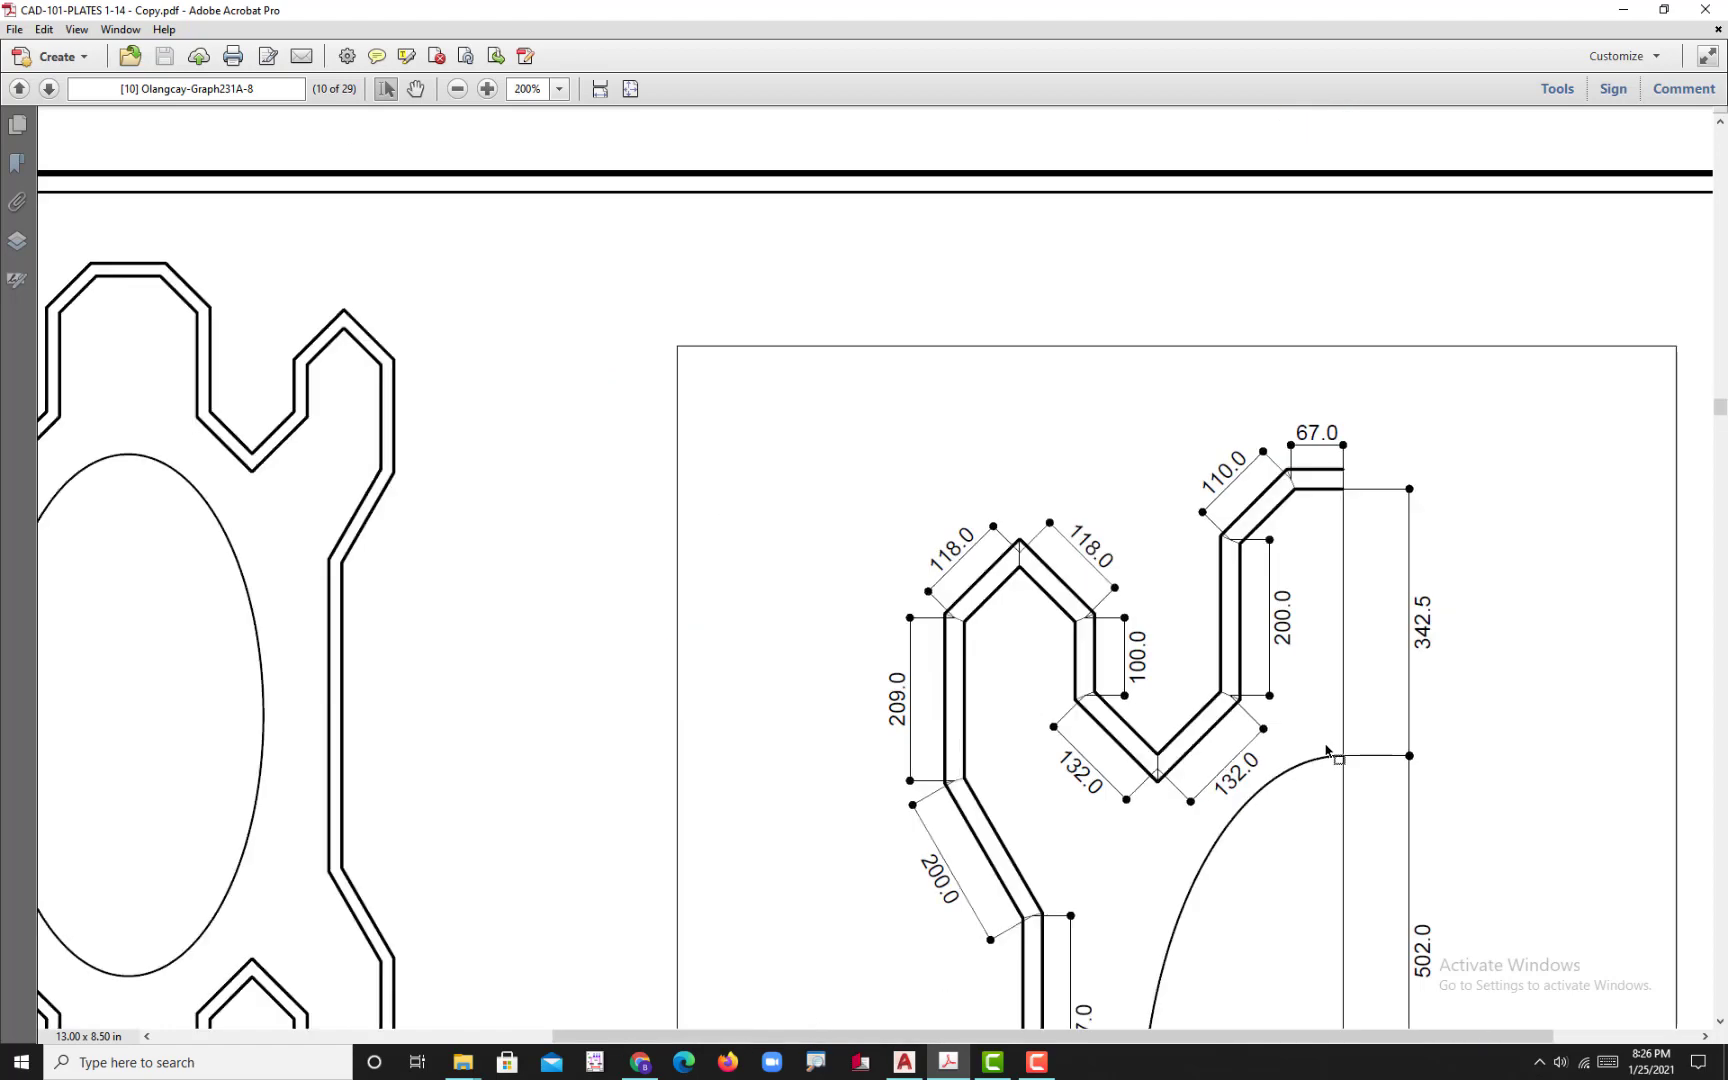
{"action": "scroll", "coordinate": [1330, 760], "scroll_direction": "down", "scroll_amount": 2}
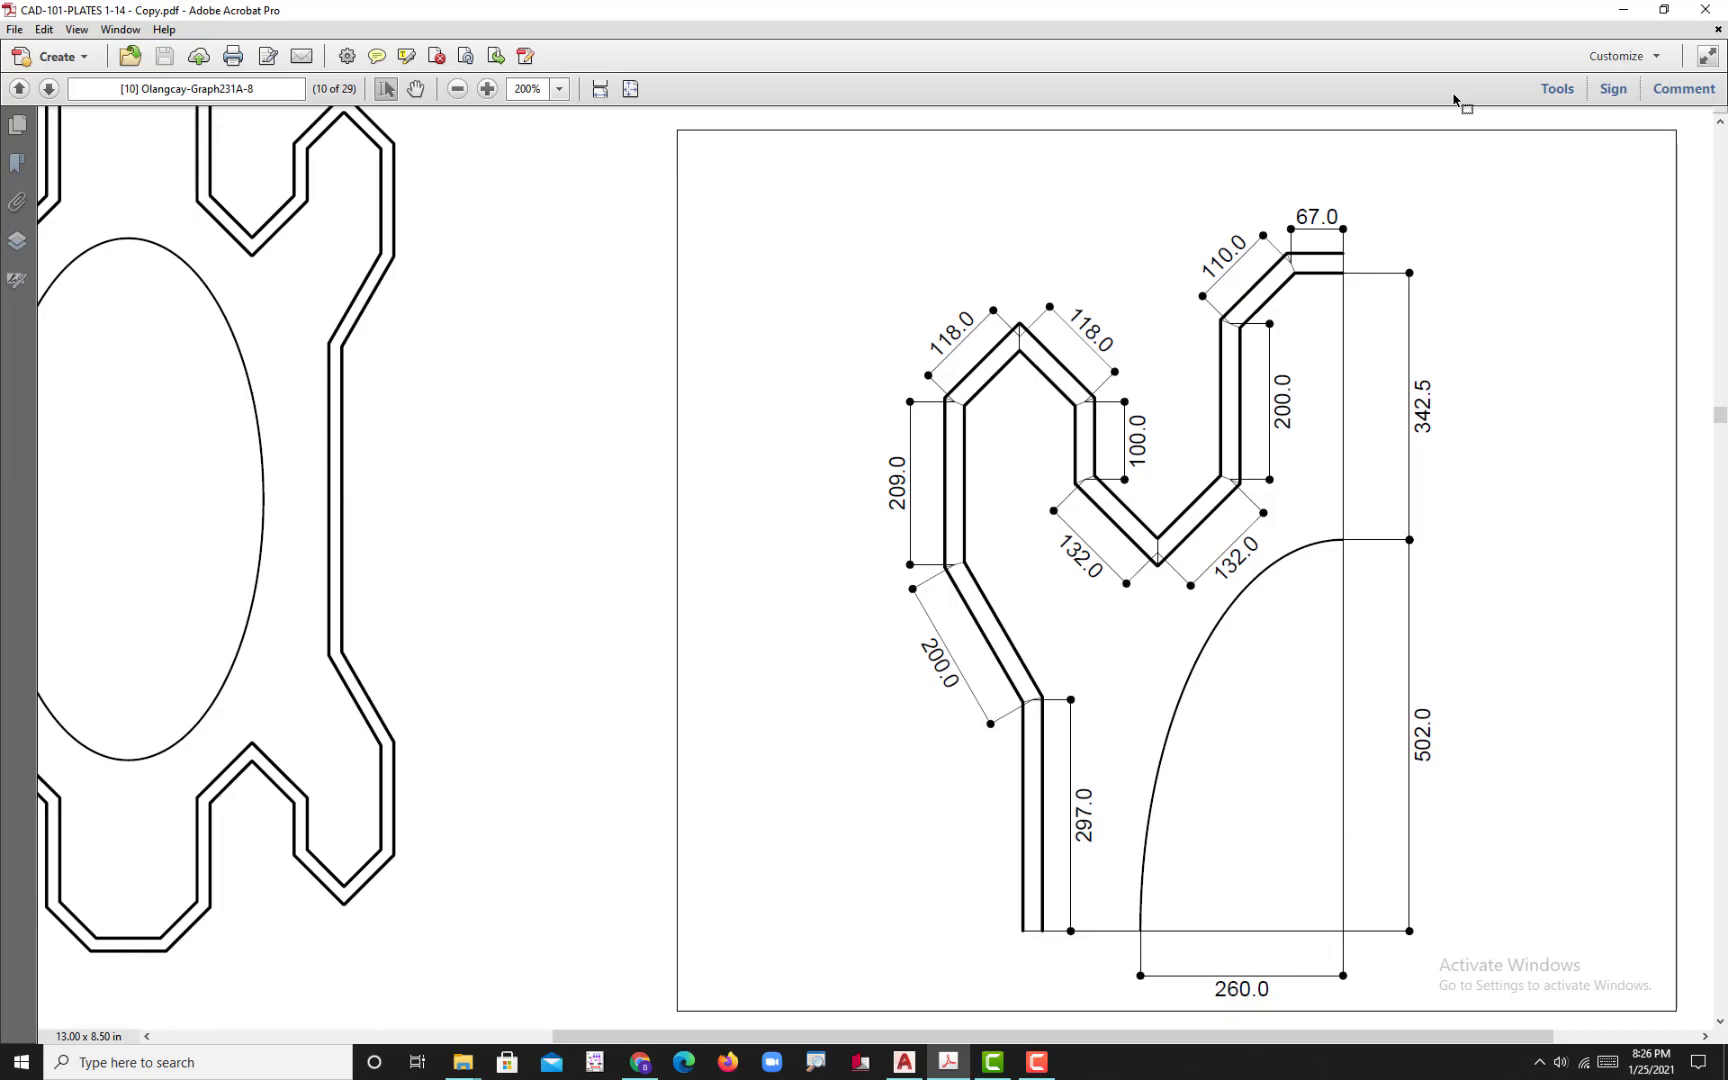
{"action": "left_click", "coordinate": [1630, 10]}
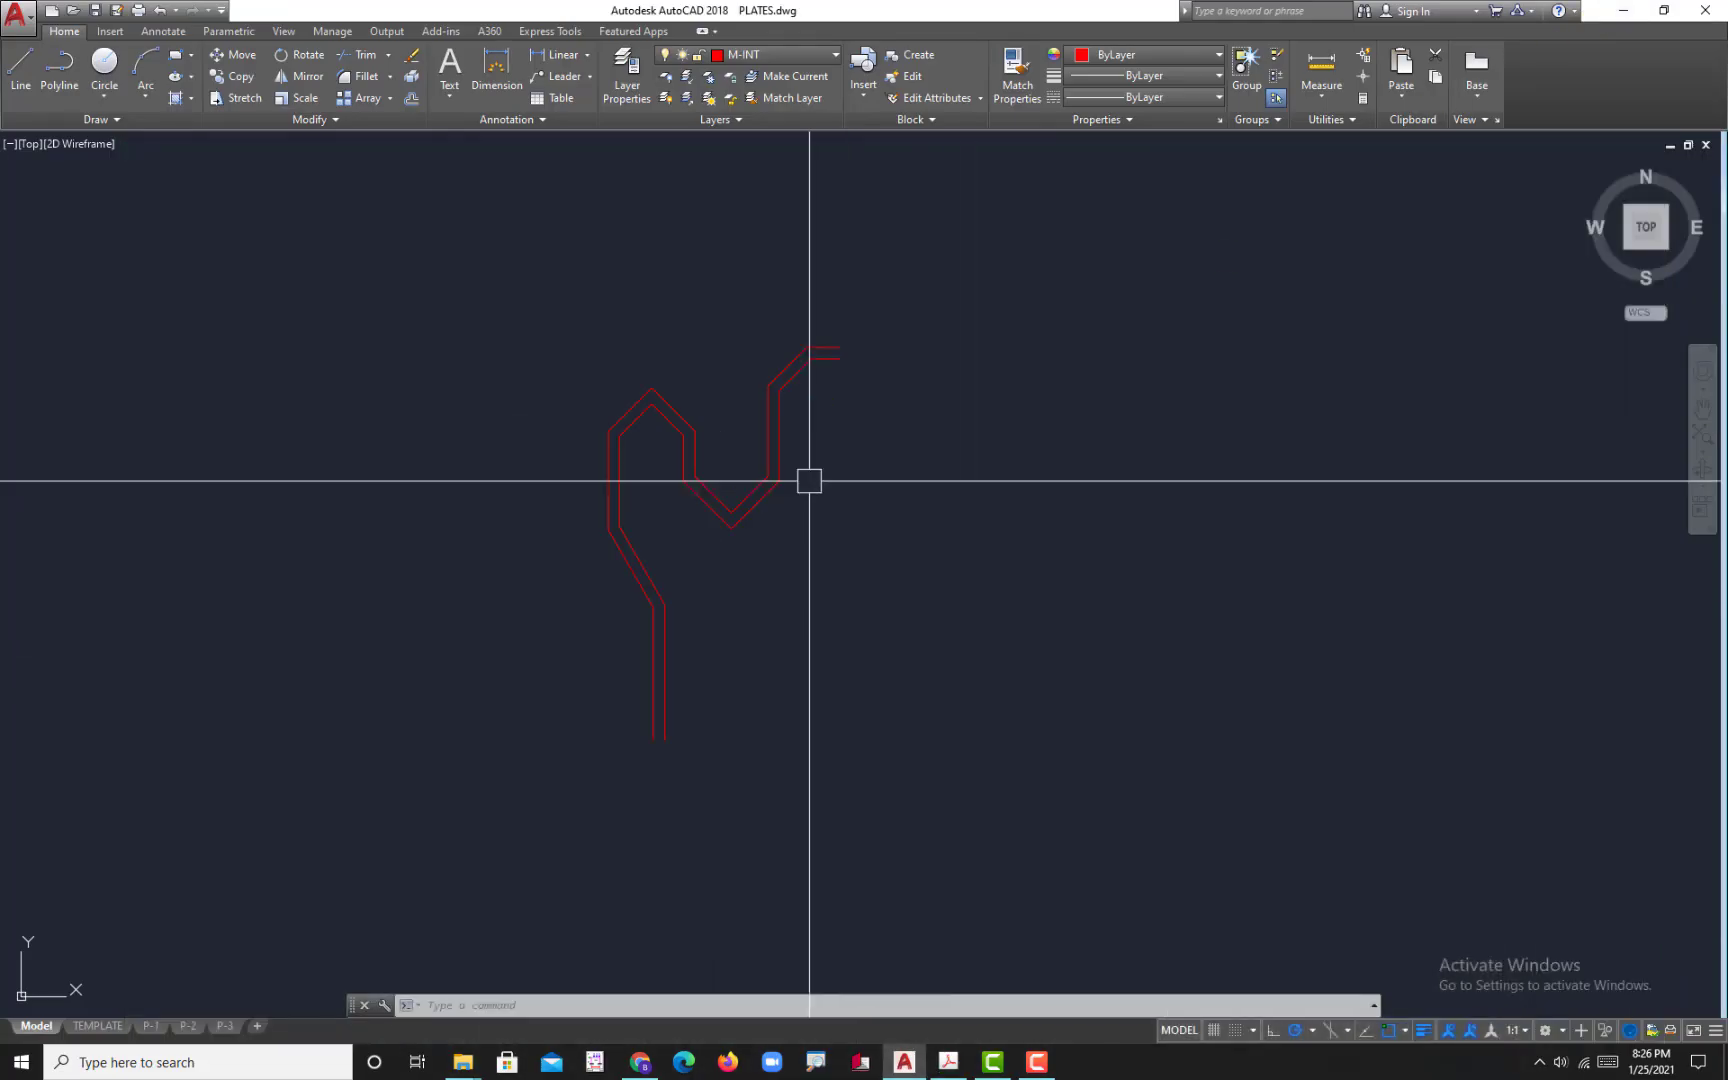
{"action": "left_click", "coordinate": [950, 1062]}
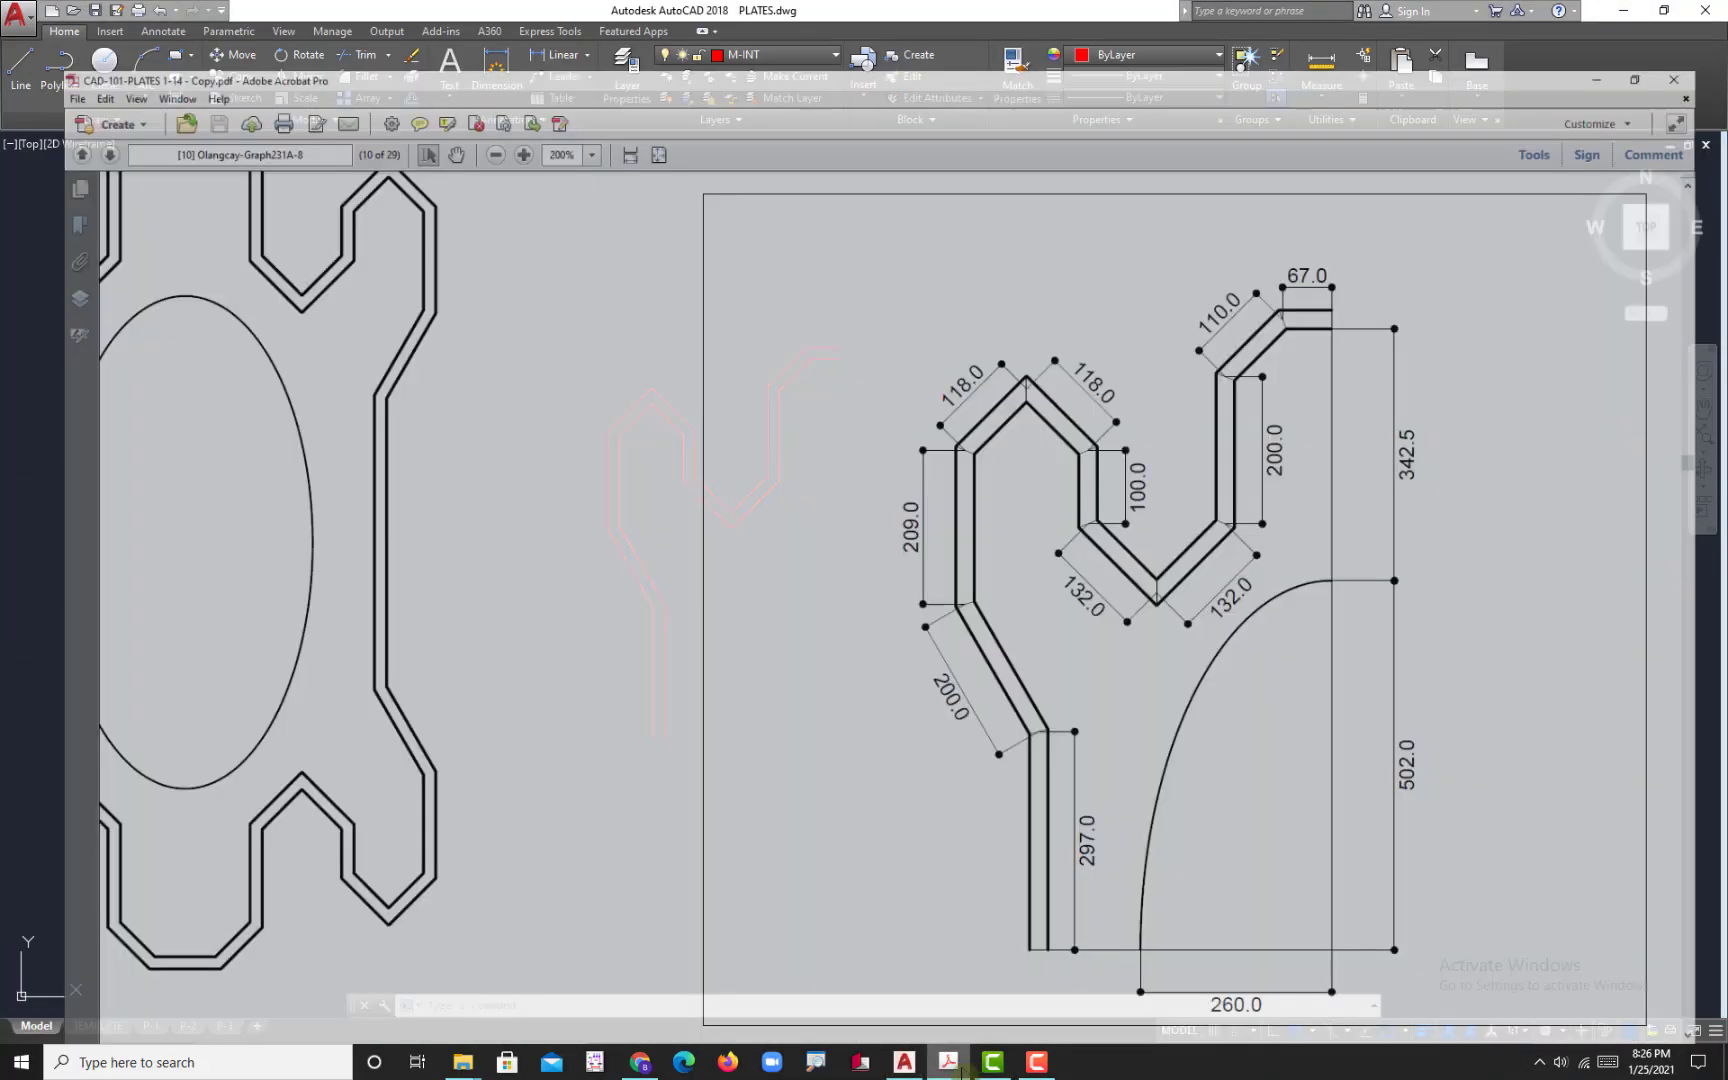
{"action": "left_click", "coordinate": [950, 1062]}
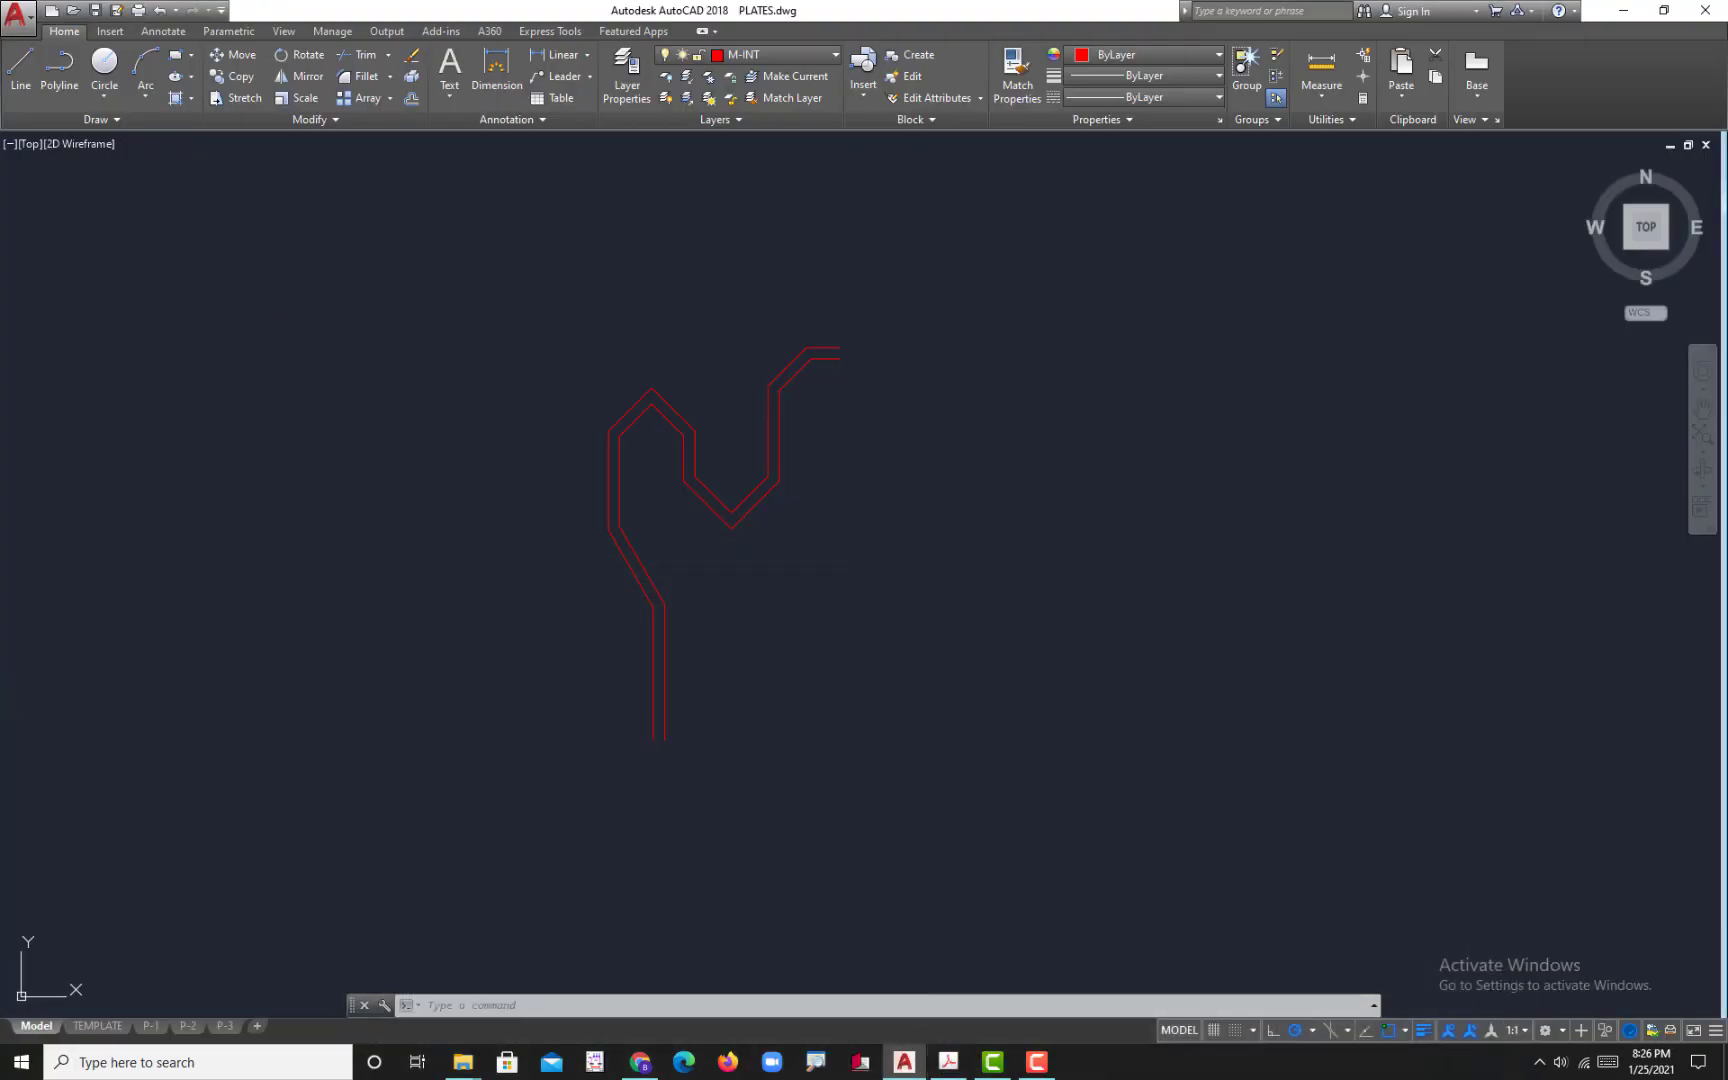
- Draw a 342.5-unit line straight down from the open end of the top wall's inner edge
{"action": "type", "text": "l"}
{"action": "key", "text": "Return"}
{"action": "left_click", "coordinate": [840, 358]}
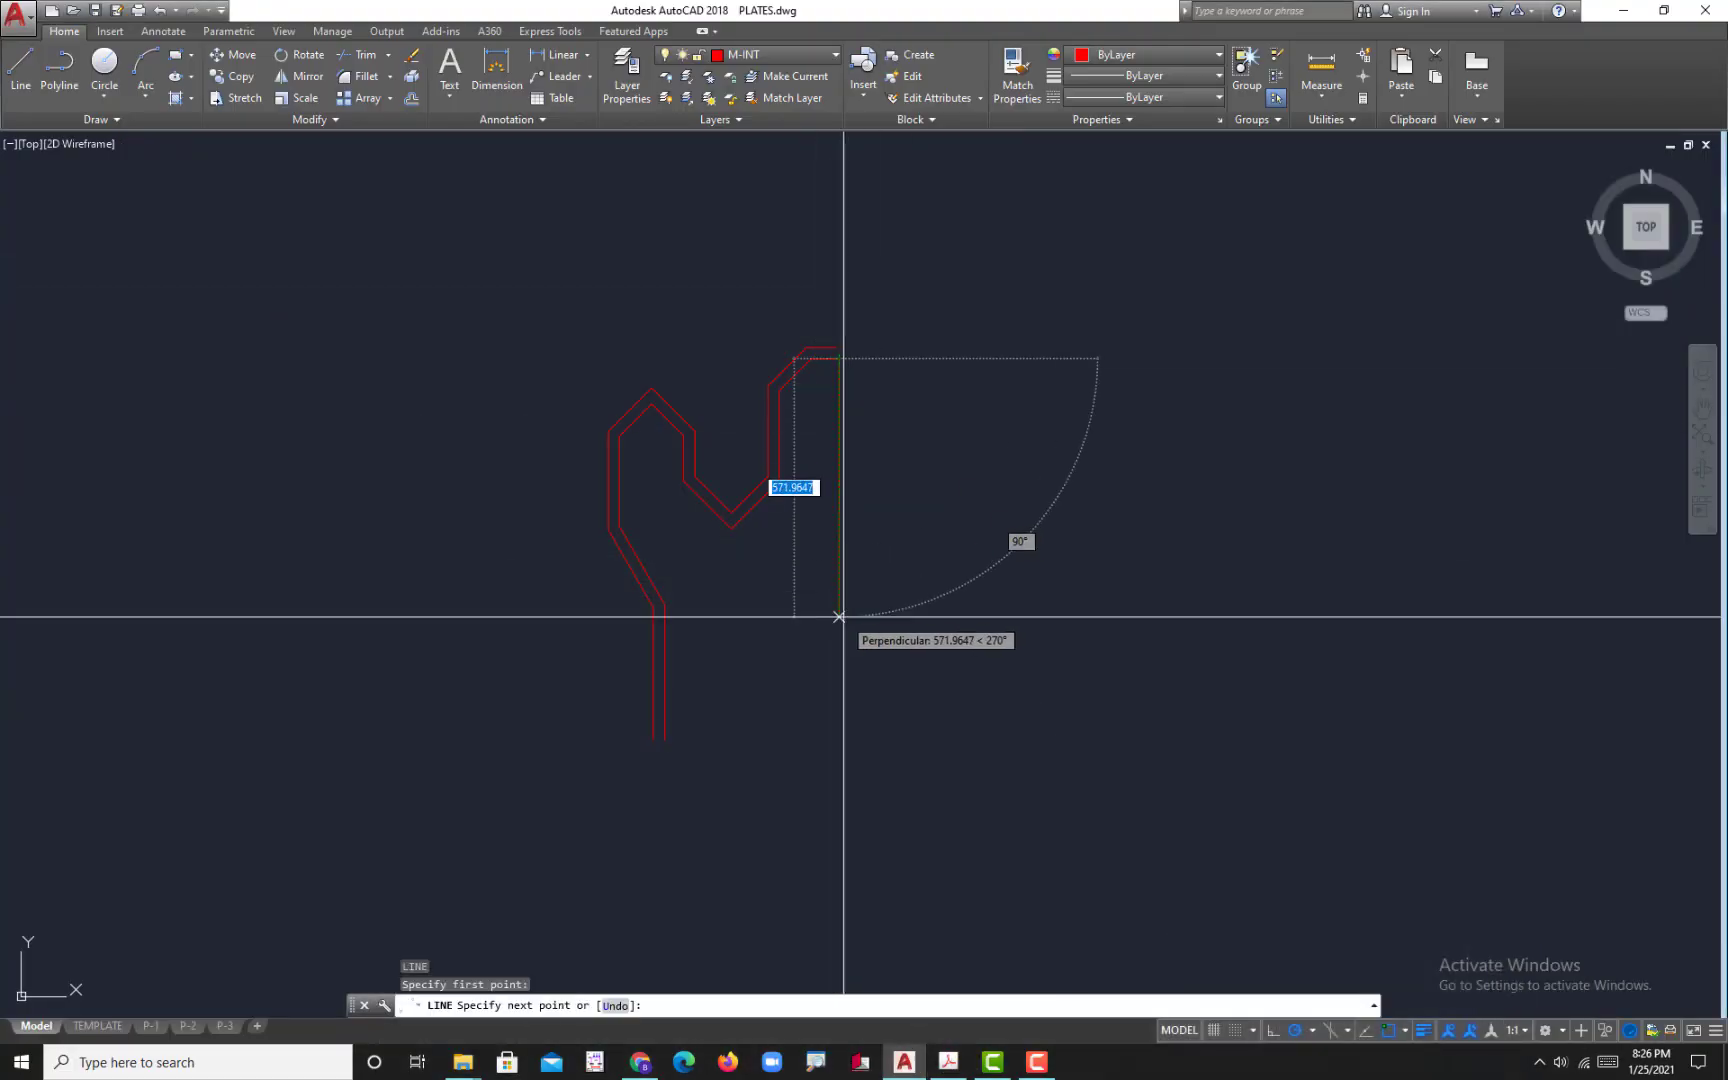
{"action": "key", "text": "Return"}
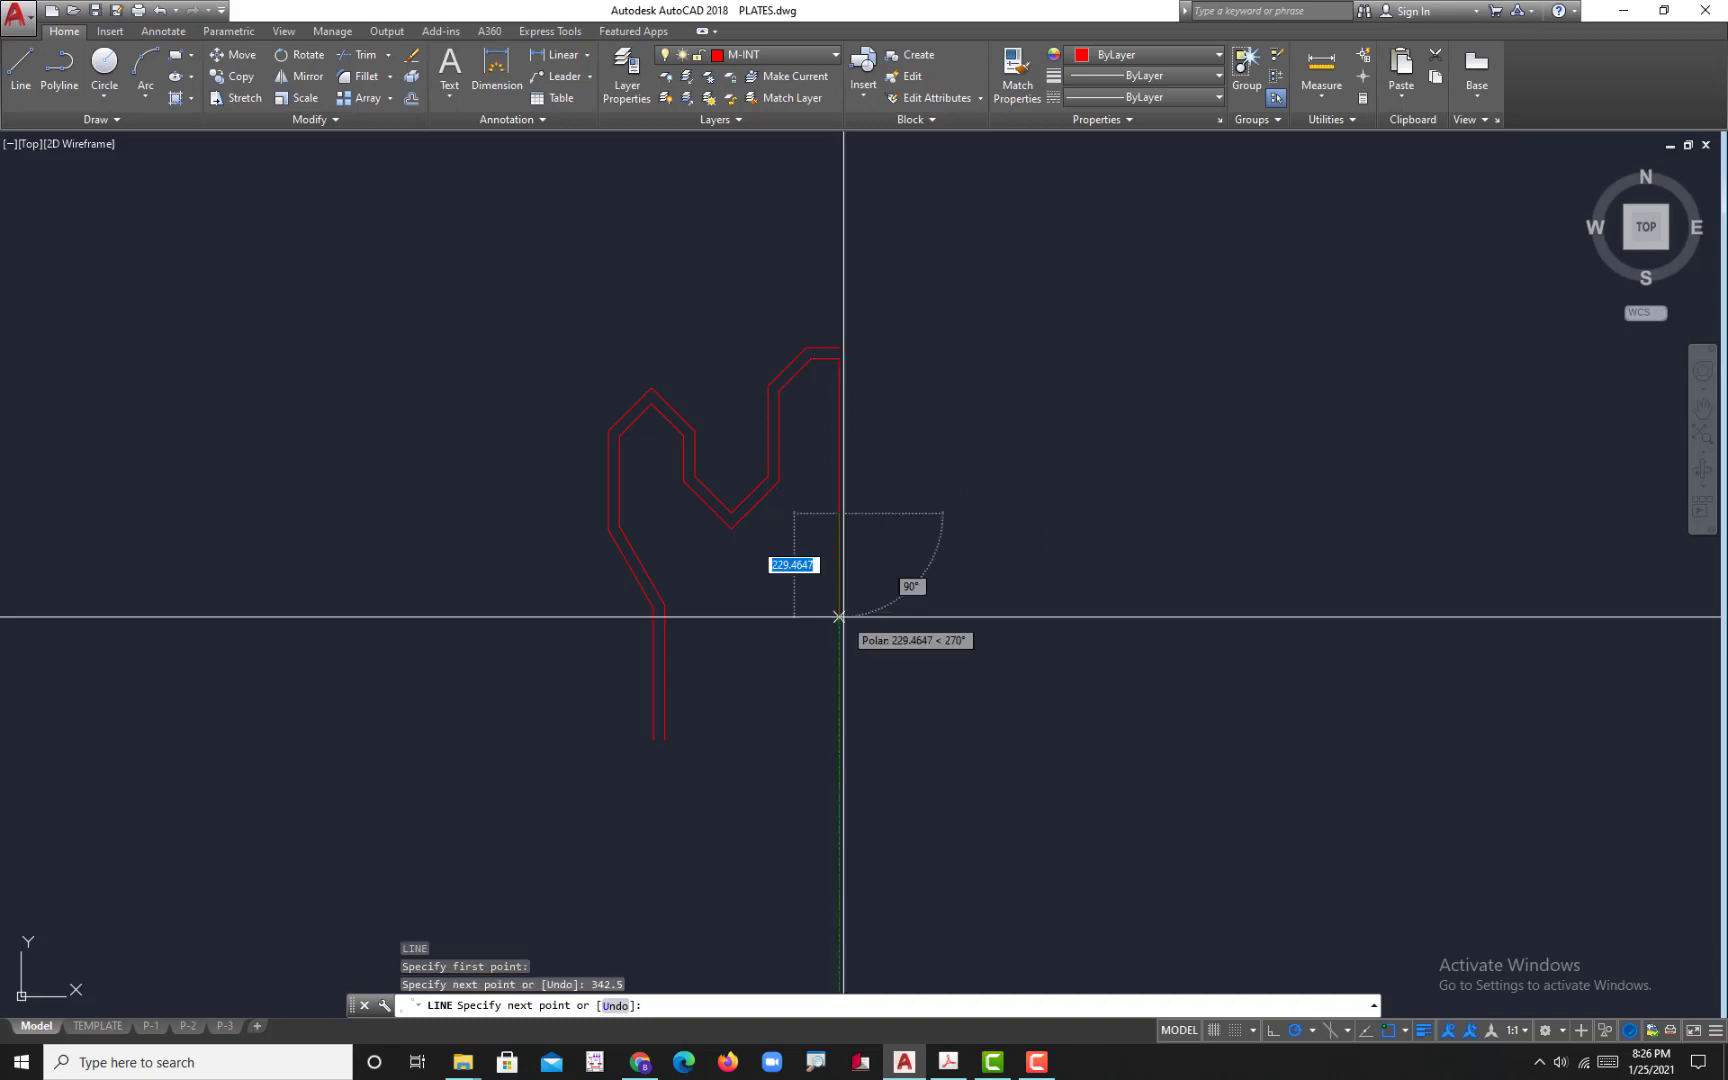
{"action": "key", "text": "Return"}
- Start an ellipse with the Center option, placing its center at the lower end of the 342.5-unit line
{"action": "middle_click_drag", "start_coordinate": [872, 740], "coordinate": [699, 656]}
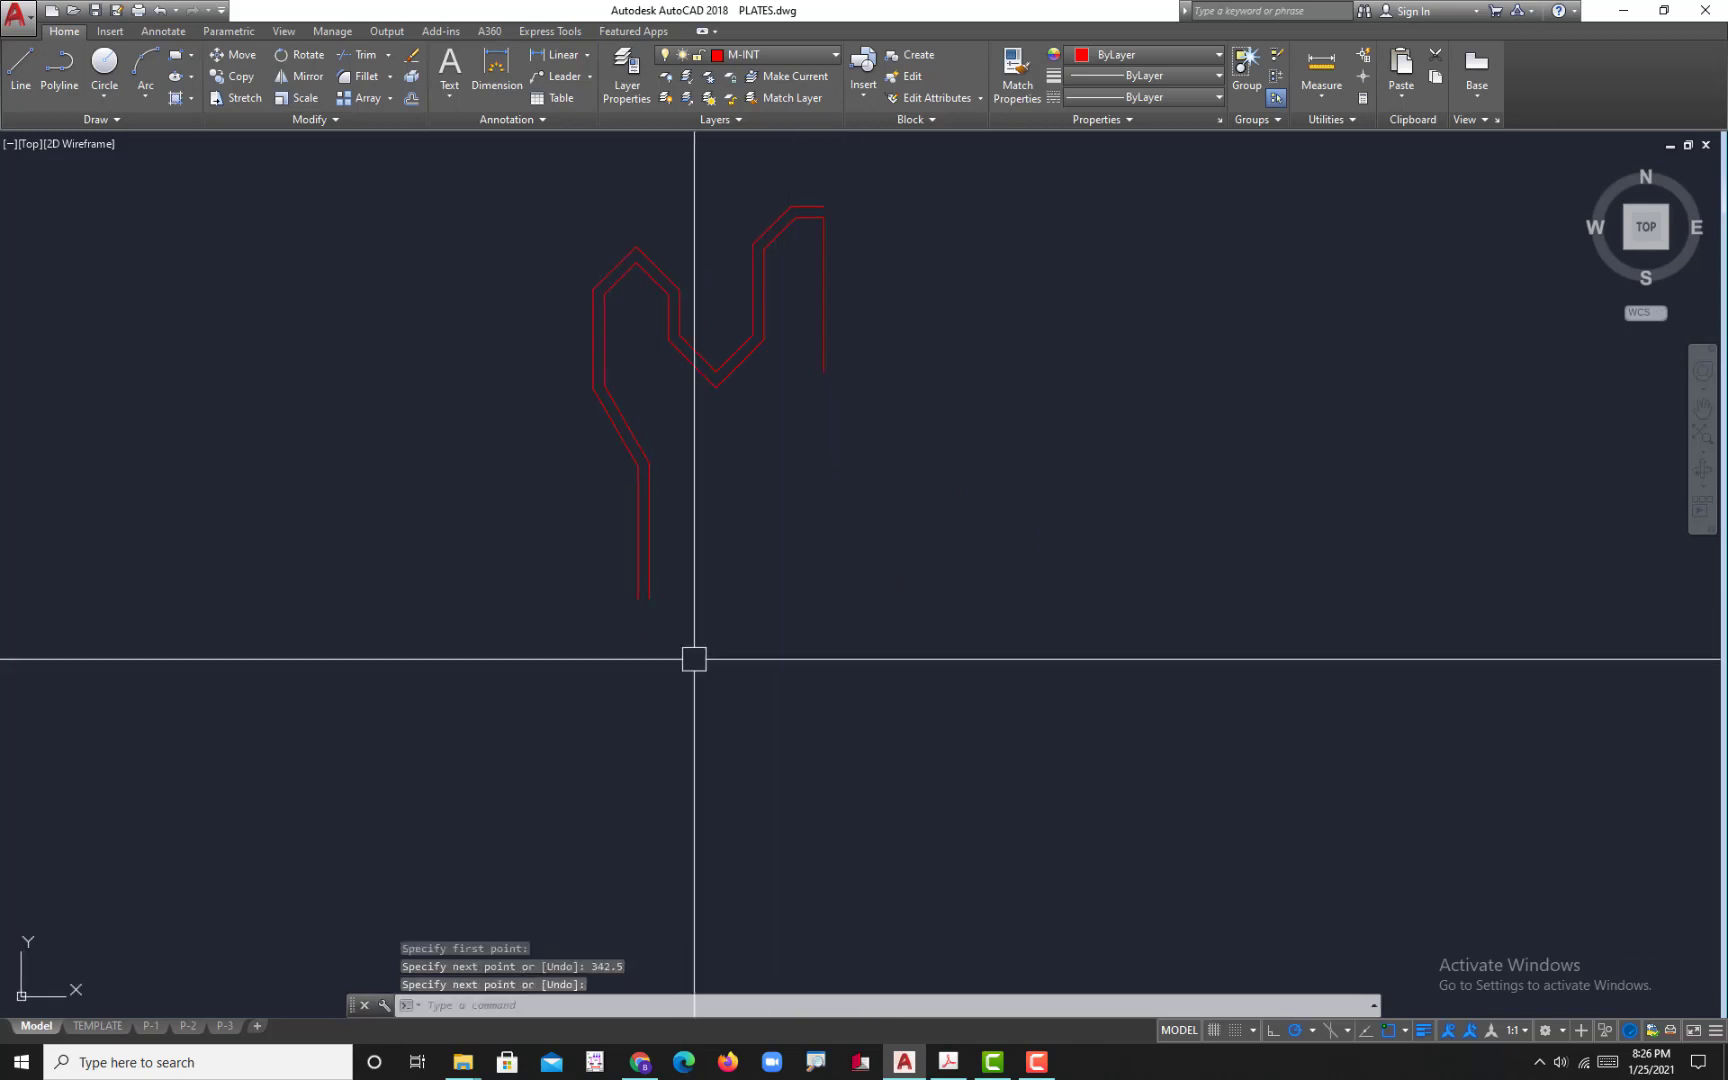
{"action": "scroll", "coordinate": [720, 656], "scroll_direction": "down", "scroll_amount": 5}
{"action": "middle_click_drag", "start_coordinate": [571, 656], "coordinate": [617, 634]}
{"action": "scroll", "coordinate": [640, 645], "scroll_direction": "up", "scroll_amount": 2}
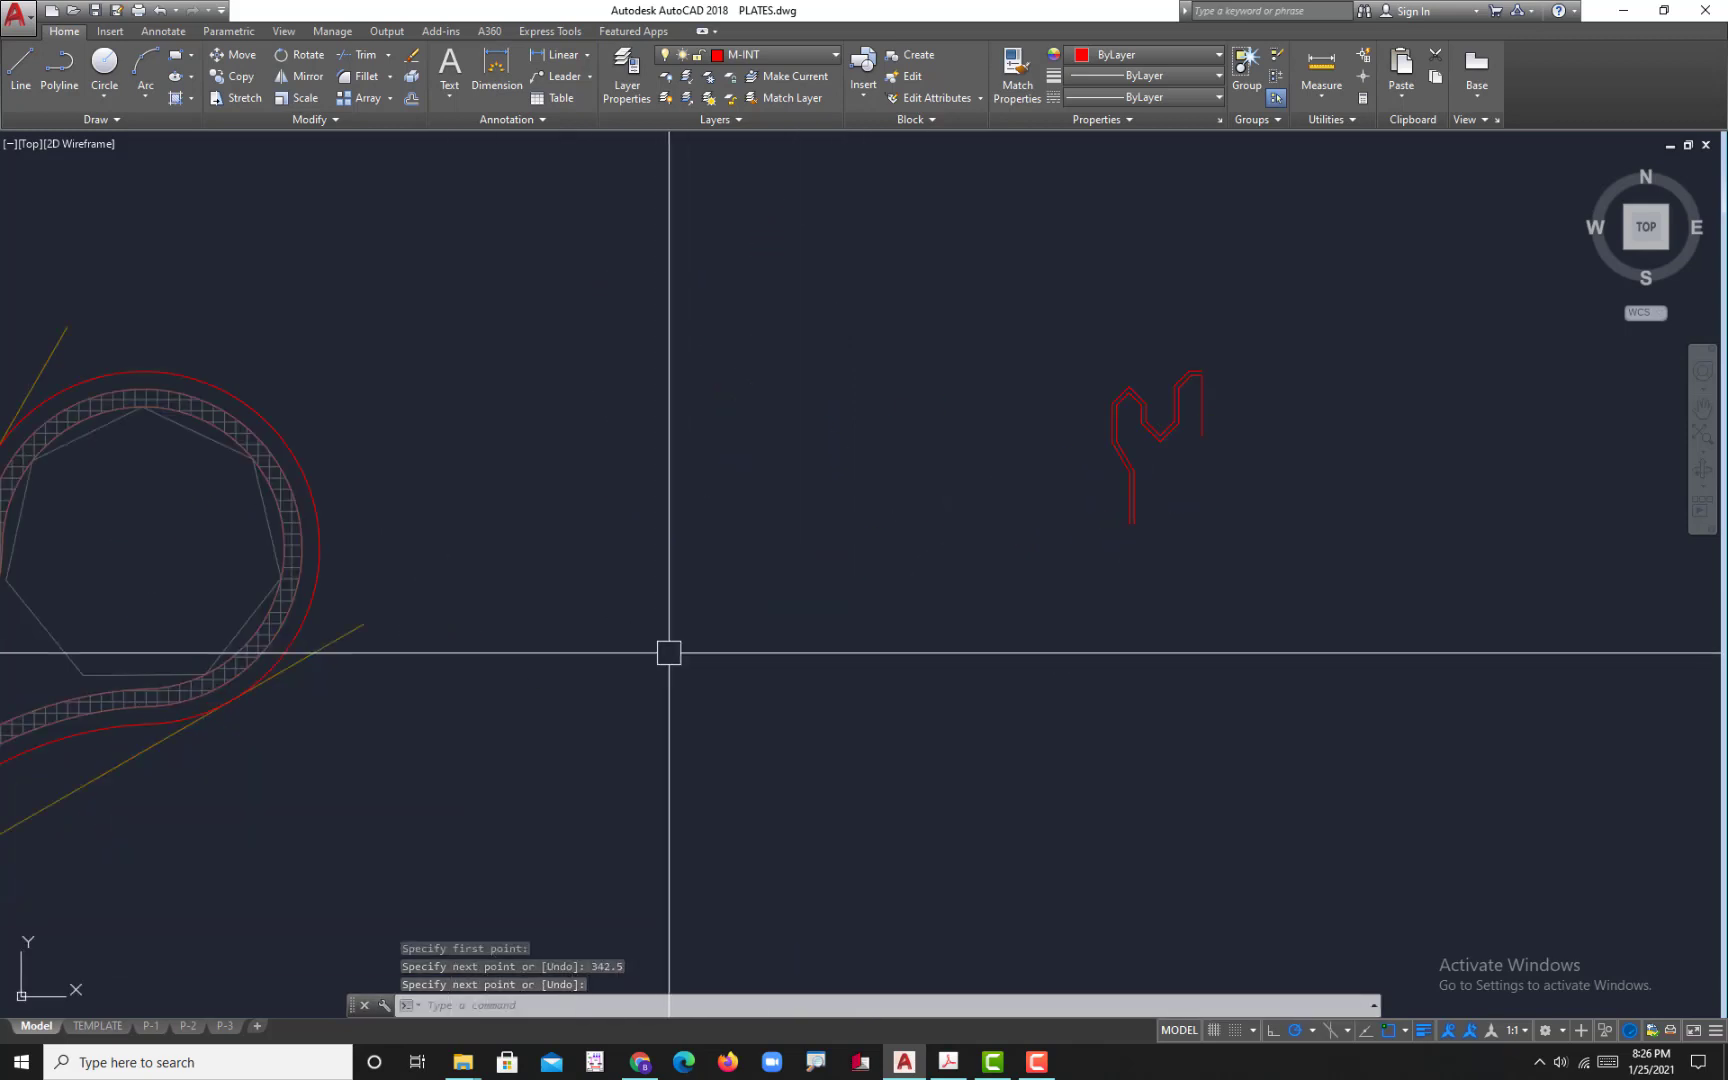
{"action": "scroll", "coordinate": [887, 605], "scroll_direction": "down", "scroll_amount": 1}
{"action": "scroll", "coordinate": [845, 598], "scroll_direction": "up", "scroll_amount": 5}
{"action": "type", "text": "E"}
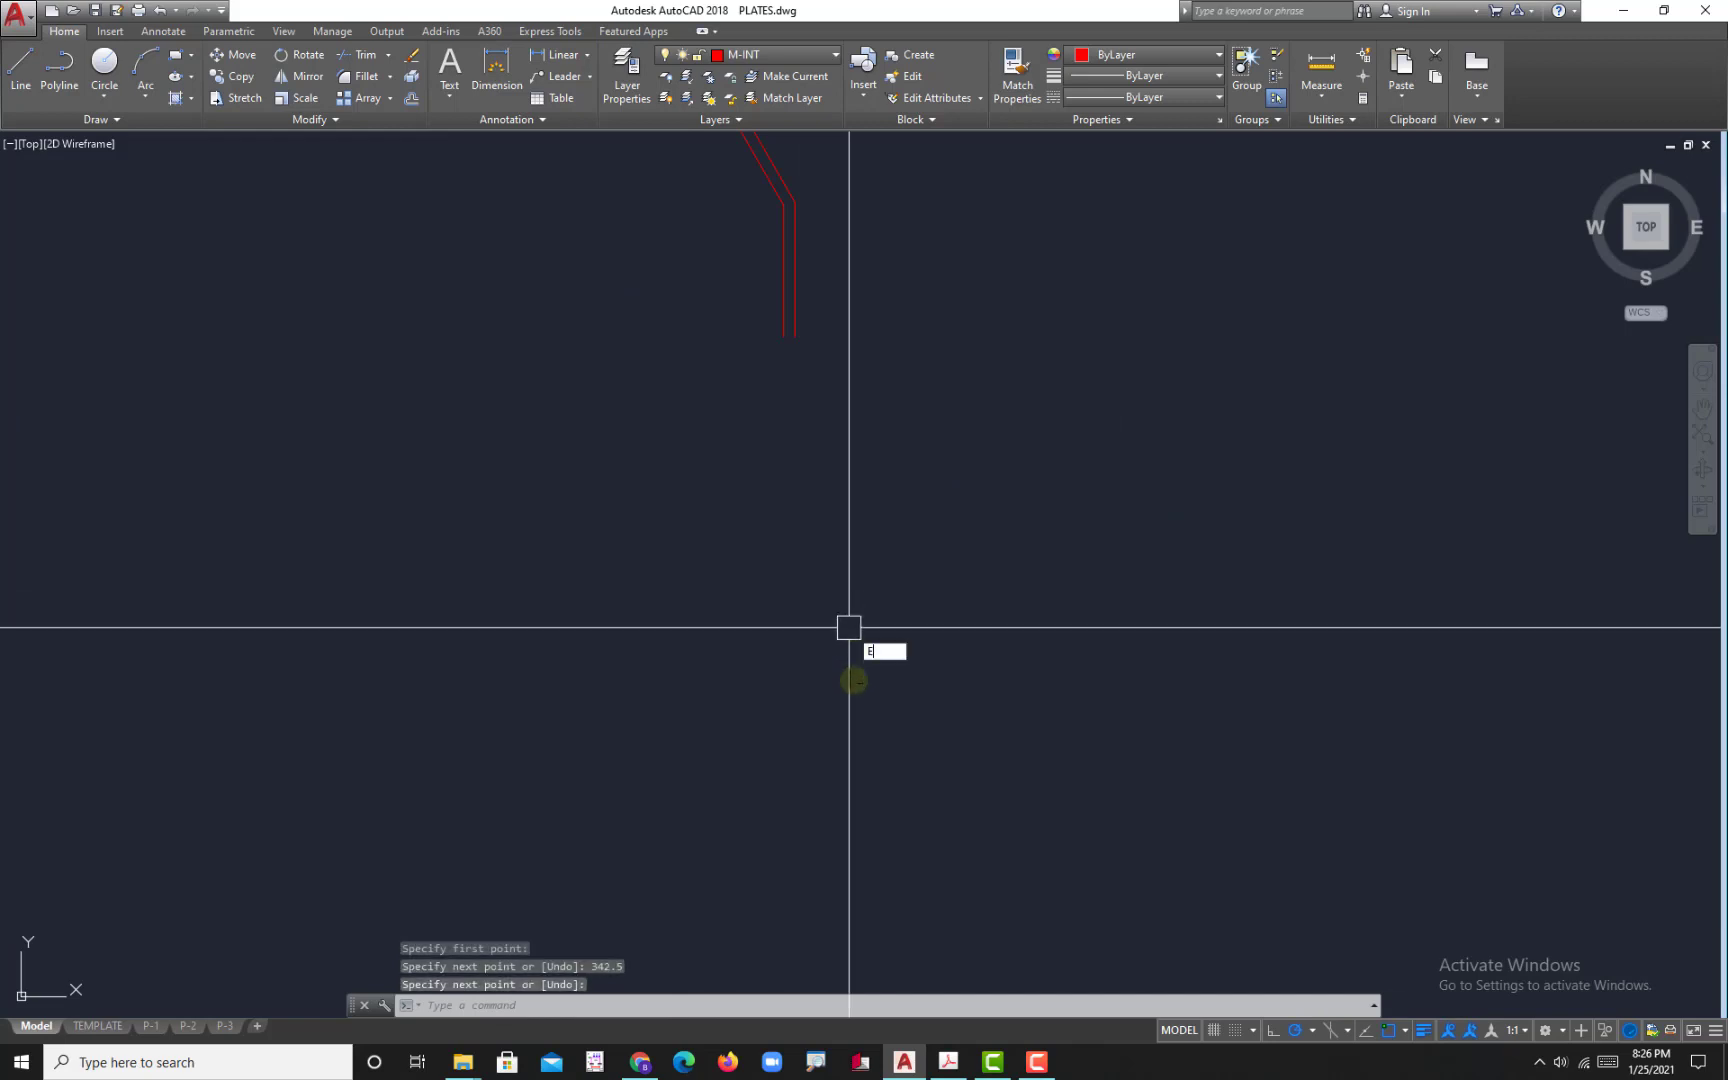
{"action": "type", "text": "L"}
{"action": "key", "text": "Return"}
{"action": "scroll", "coordinate": [853, 707], "scroll_direction": "down", "scroll_amount": 4}
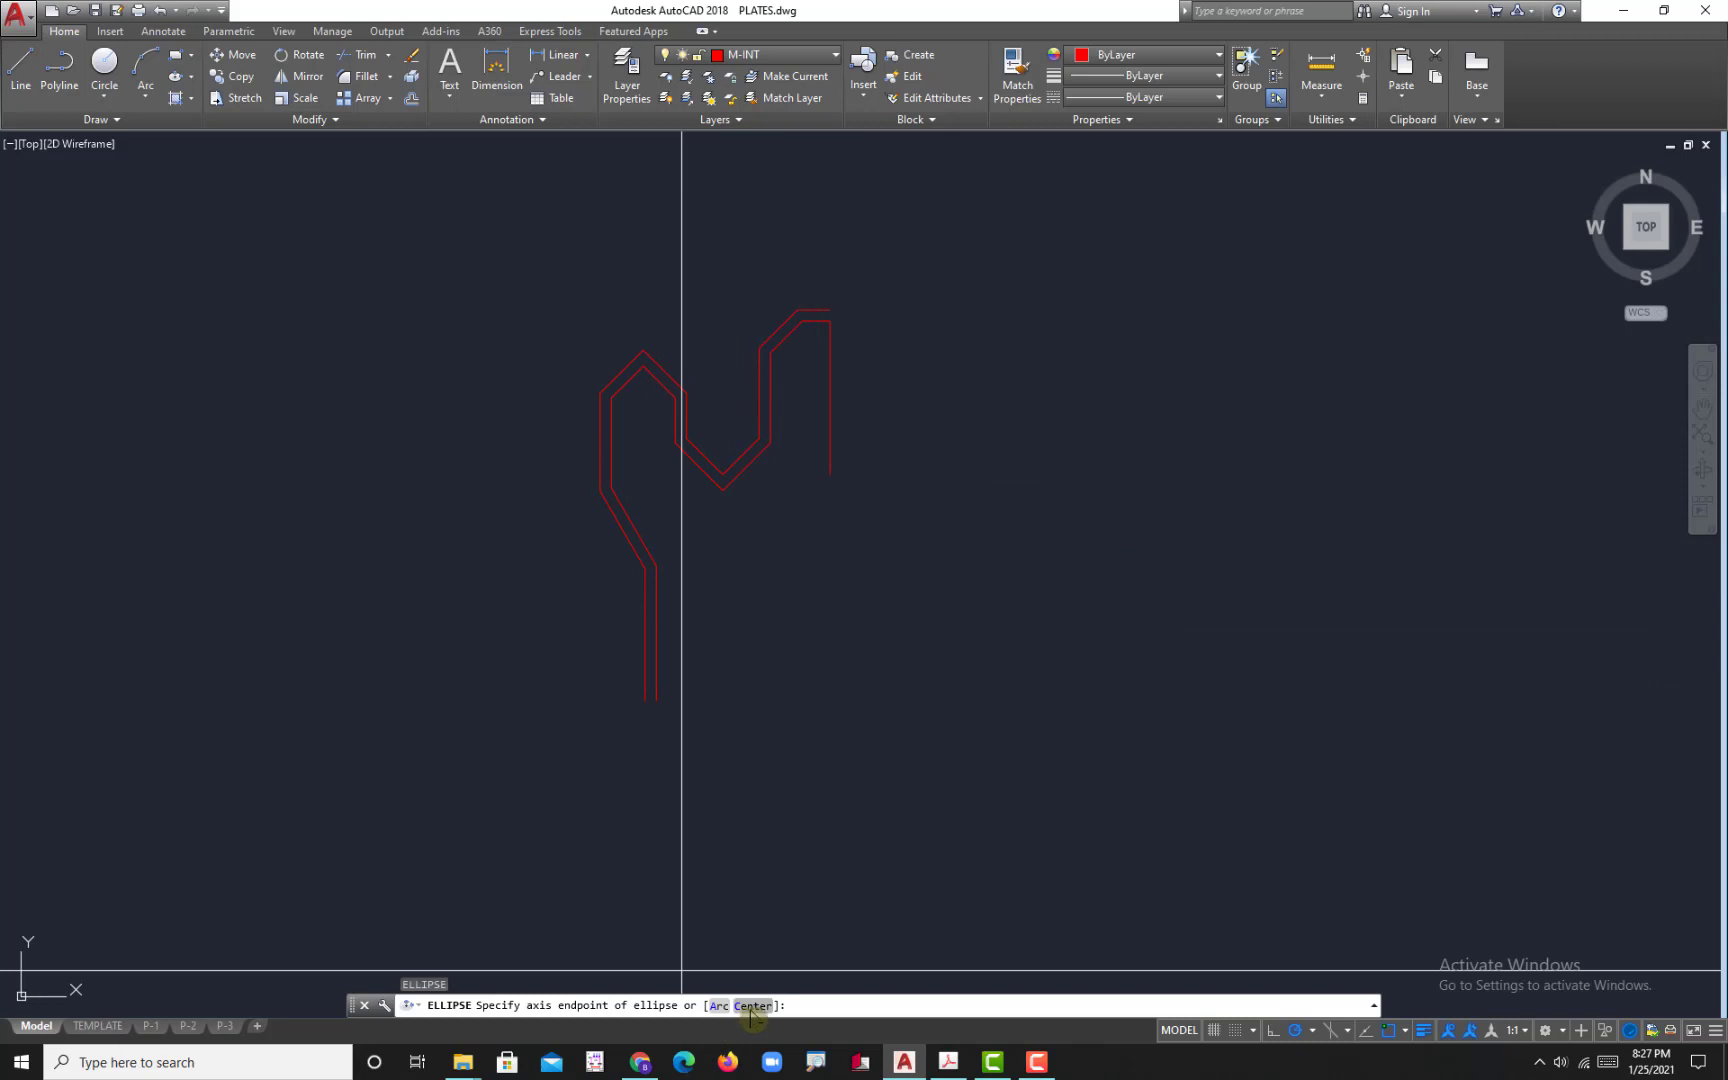
{"action": "left_click", "coordinate": [752, 1006]}
{"action": "scroll", "coordinate": [814, 467], "scroll_direction": "up", "scroll_amount": 3}
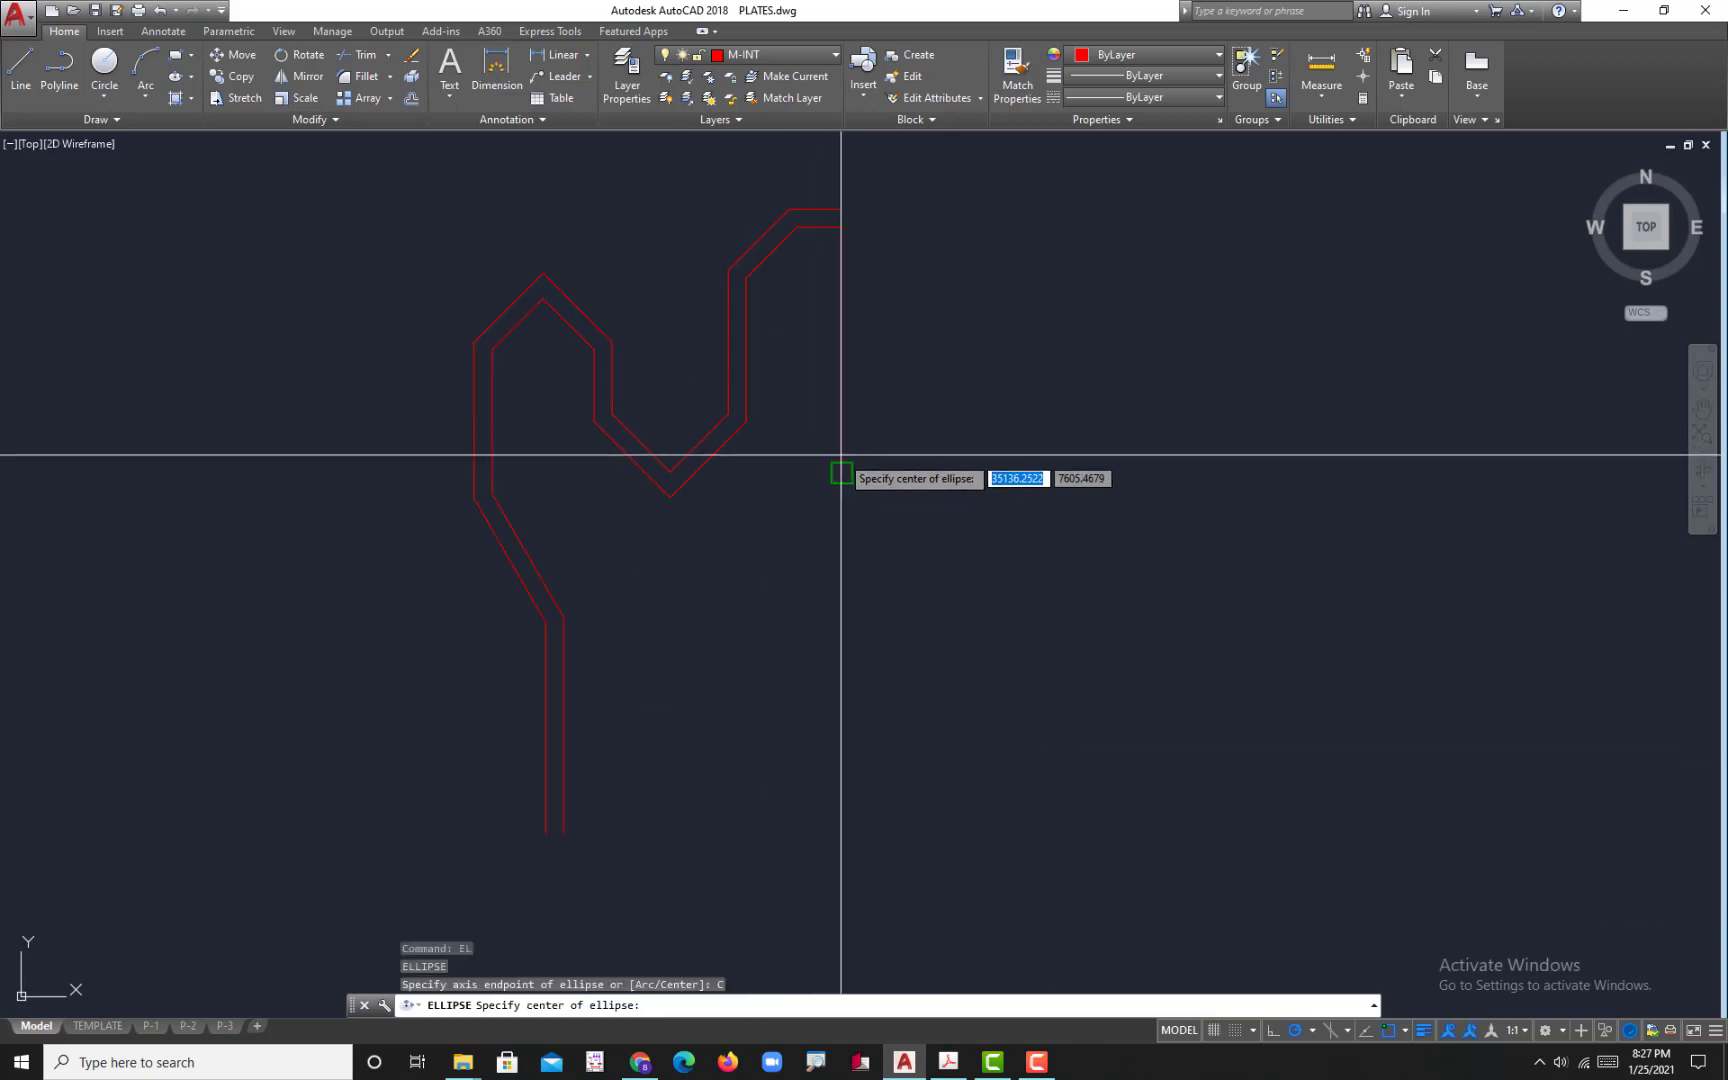
{"action": "left_click", "coordinate": [842, 471]}
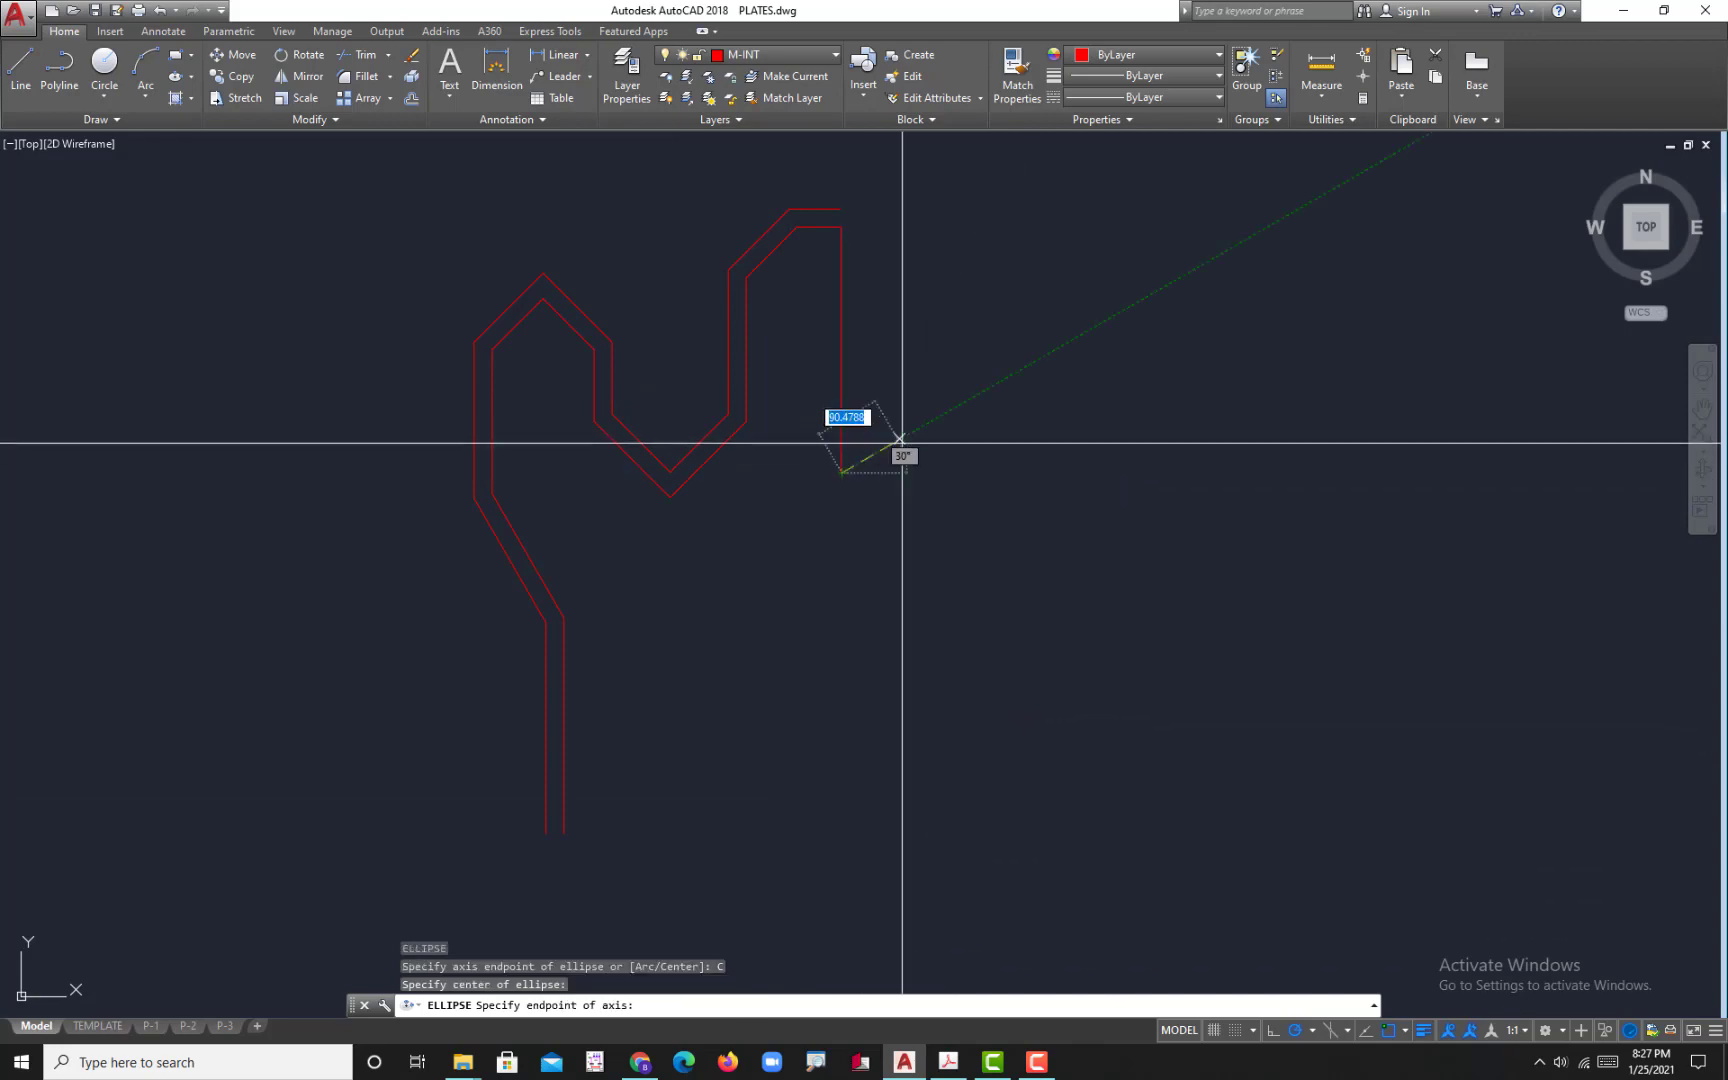
- Check the ellipse size in the PDF plan, turn on Ortho, and give the ellipse a 502-unit vertical and a 260-unit horizontal half-axis
{"action": "left_click", "coordinate": [948, 1062]}
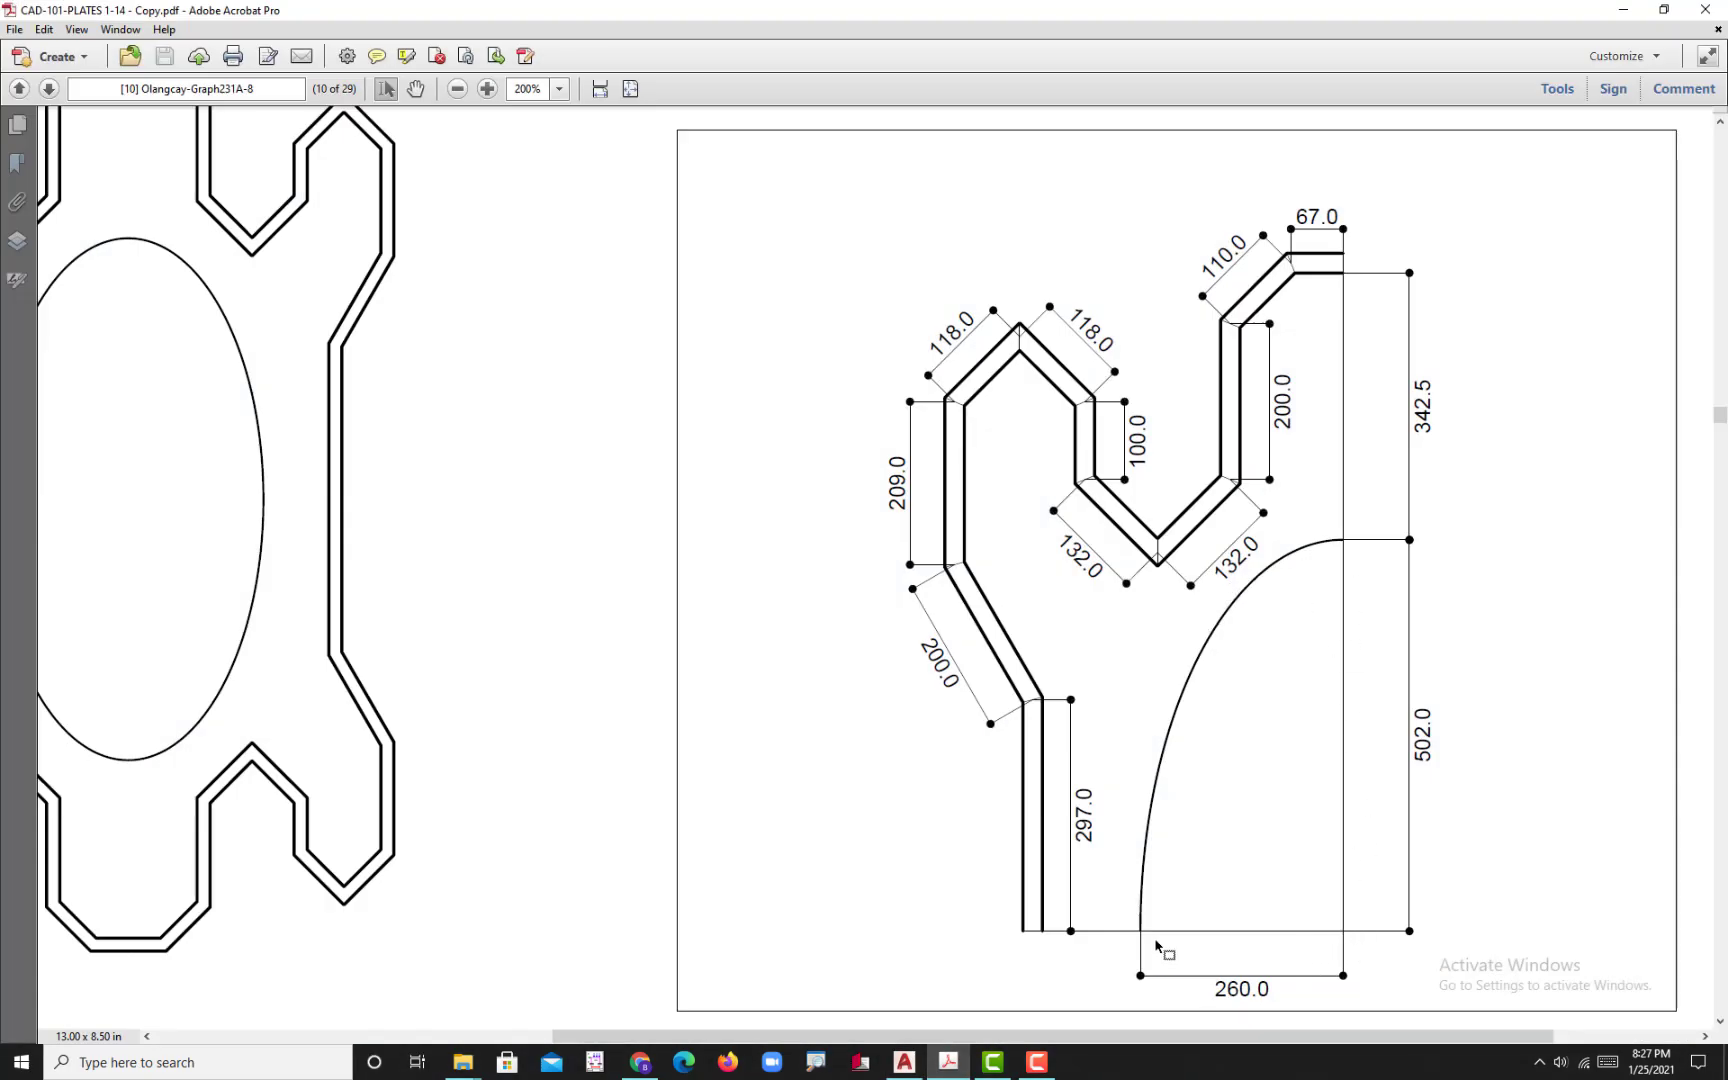
{"action": "left_click", "coordinate": [904, 1062]}
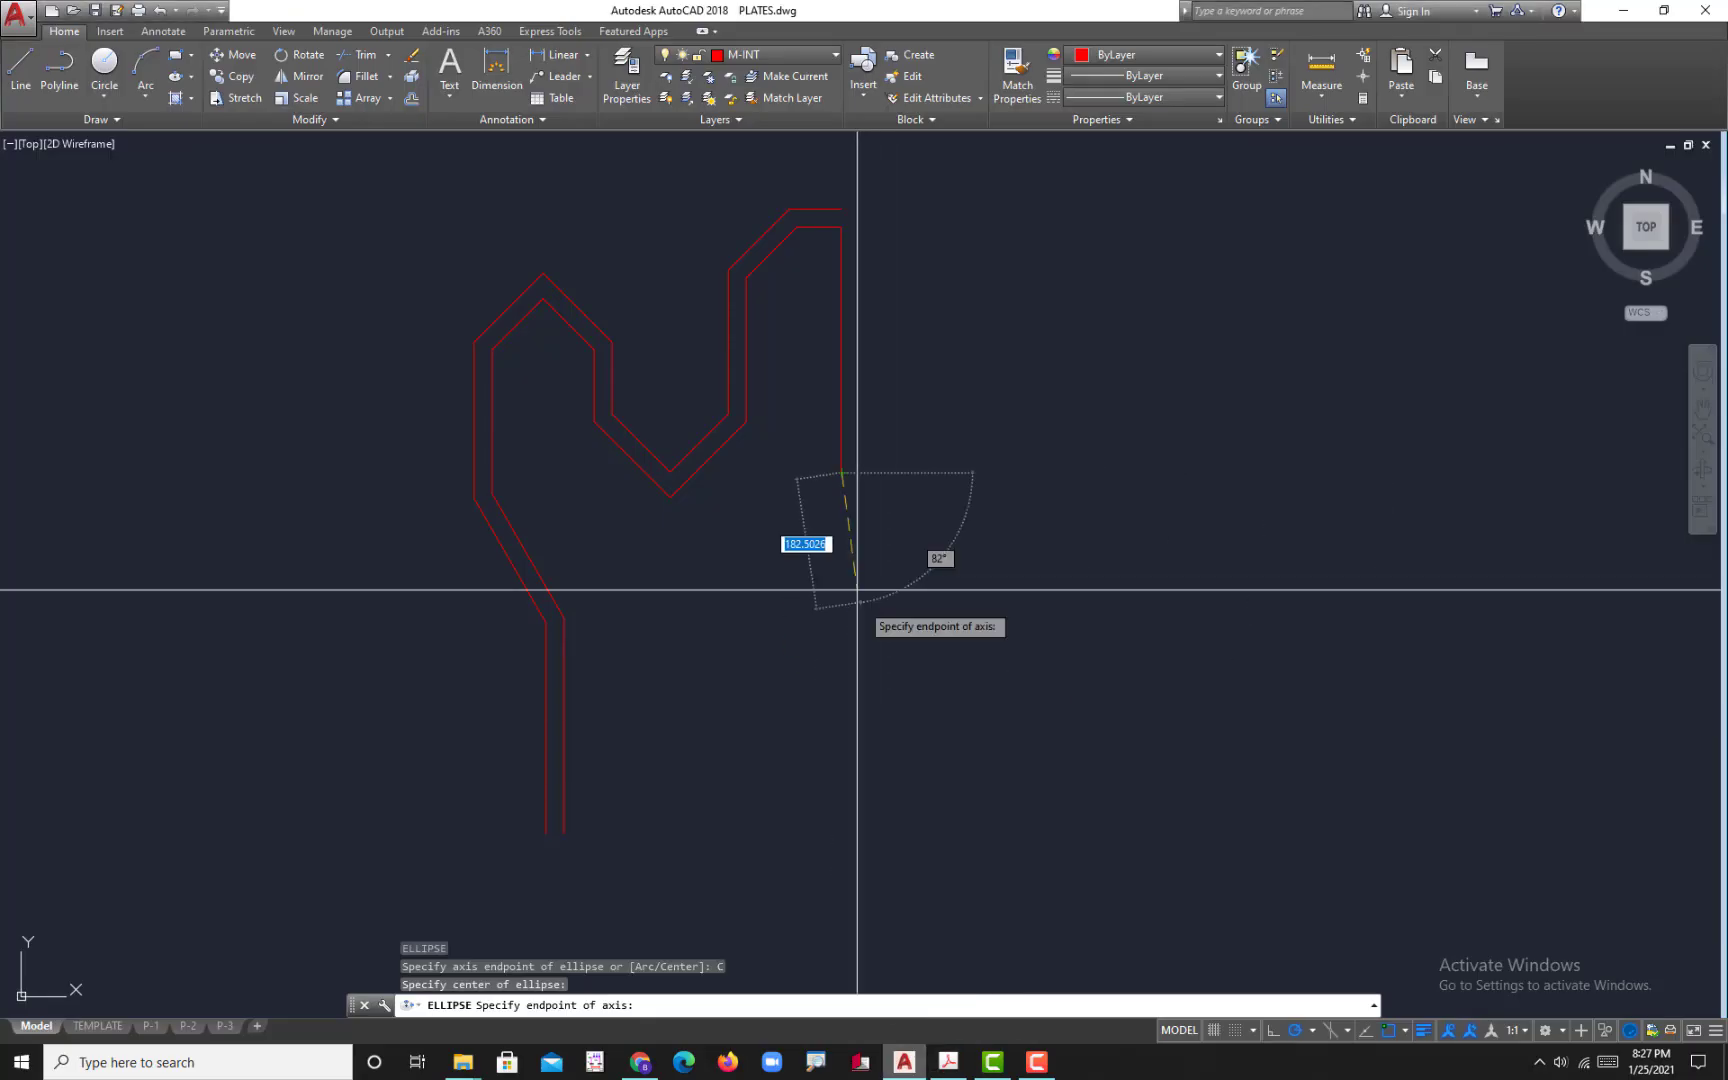
{"action": "right_click", "coordinate": [904, 1062]}
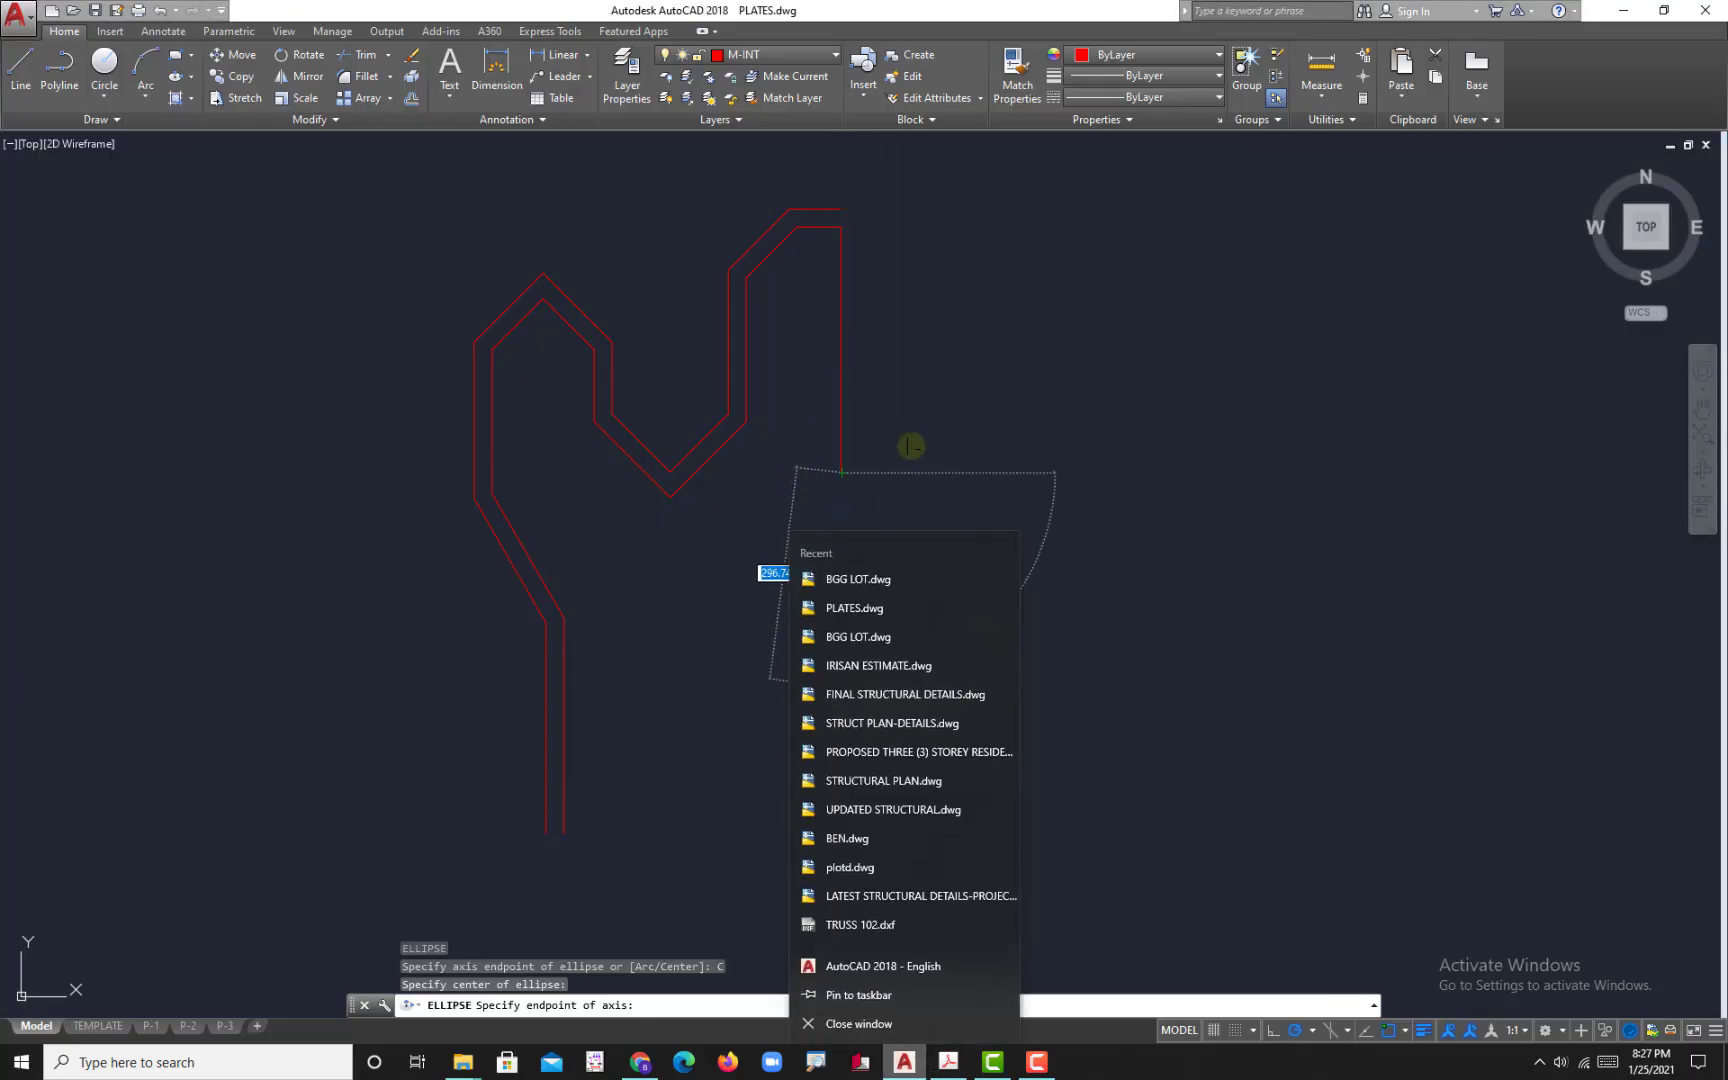
{"action": "left_click", "coordinate": [864, 500]}
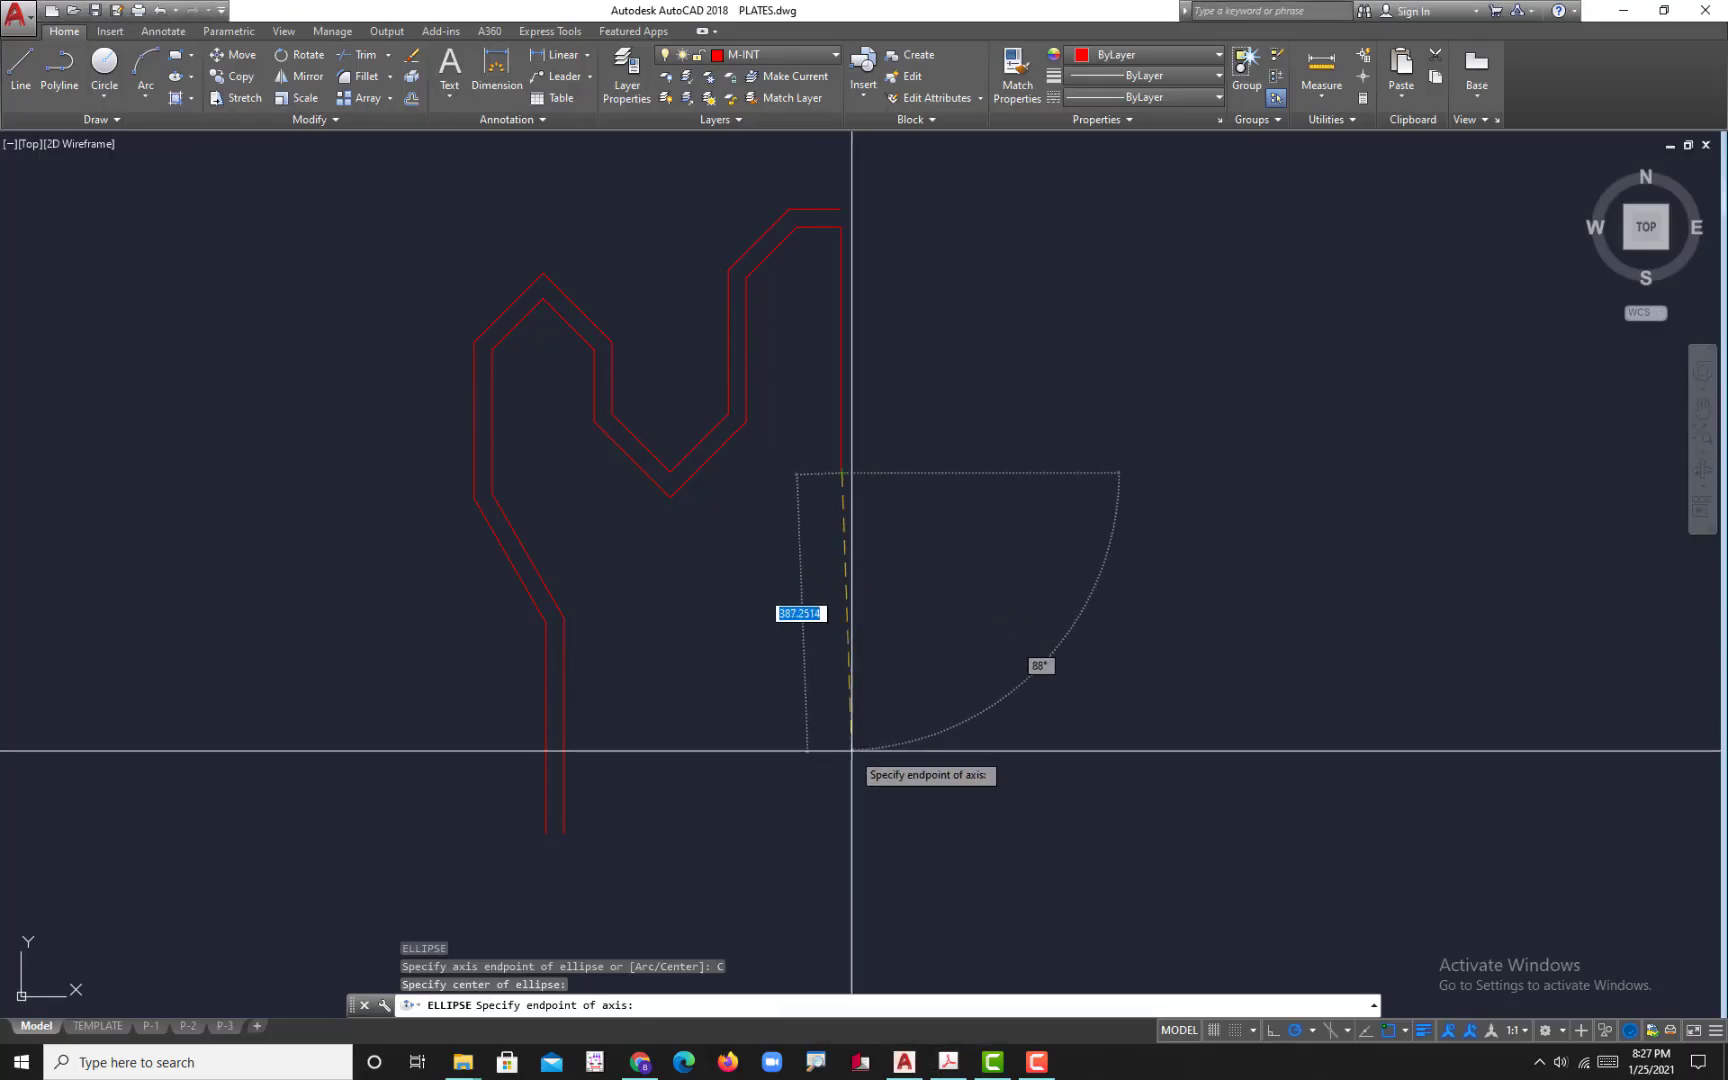
{"action": "left_click", "coordinate": [1271, 1032]}
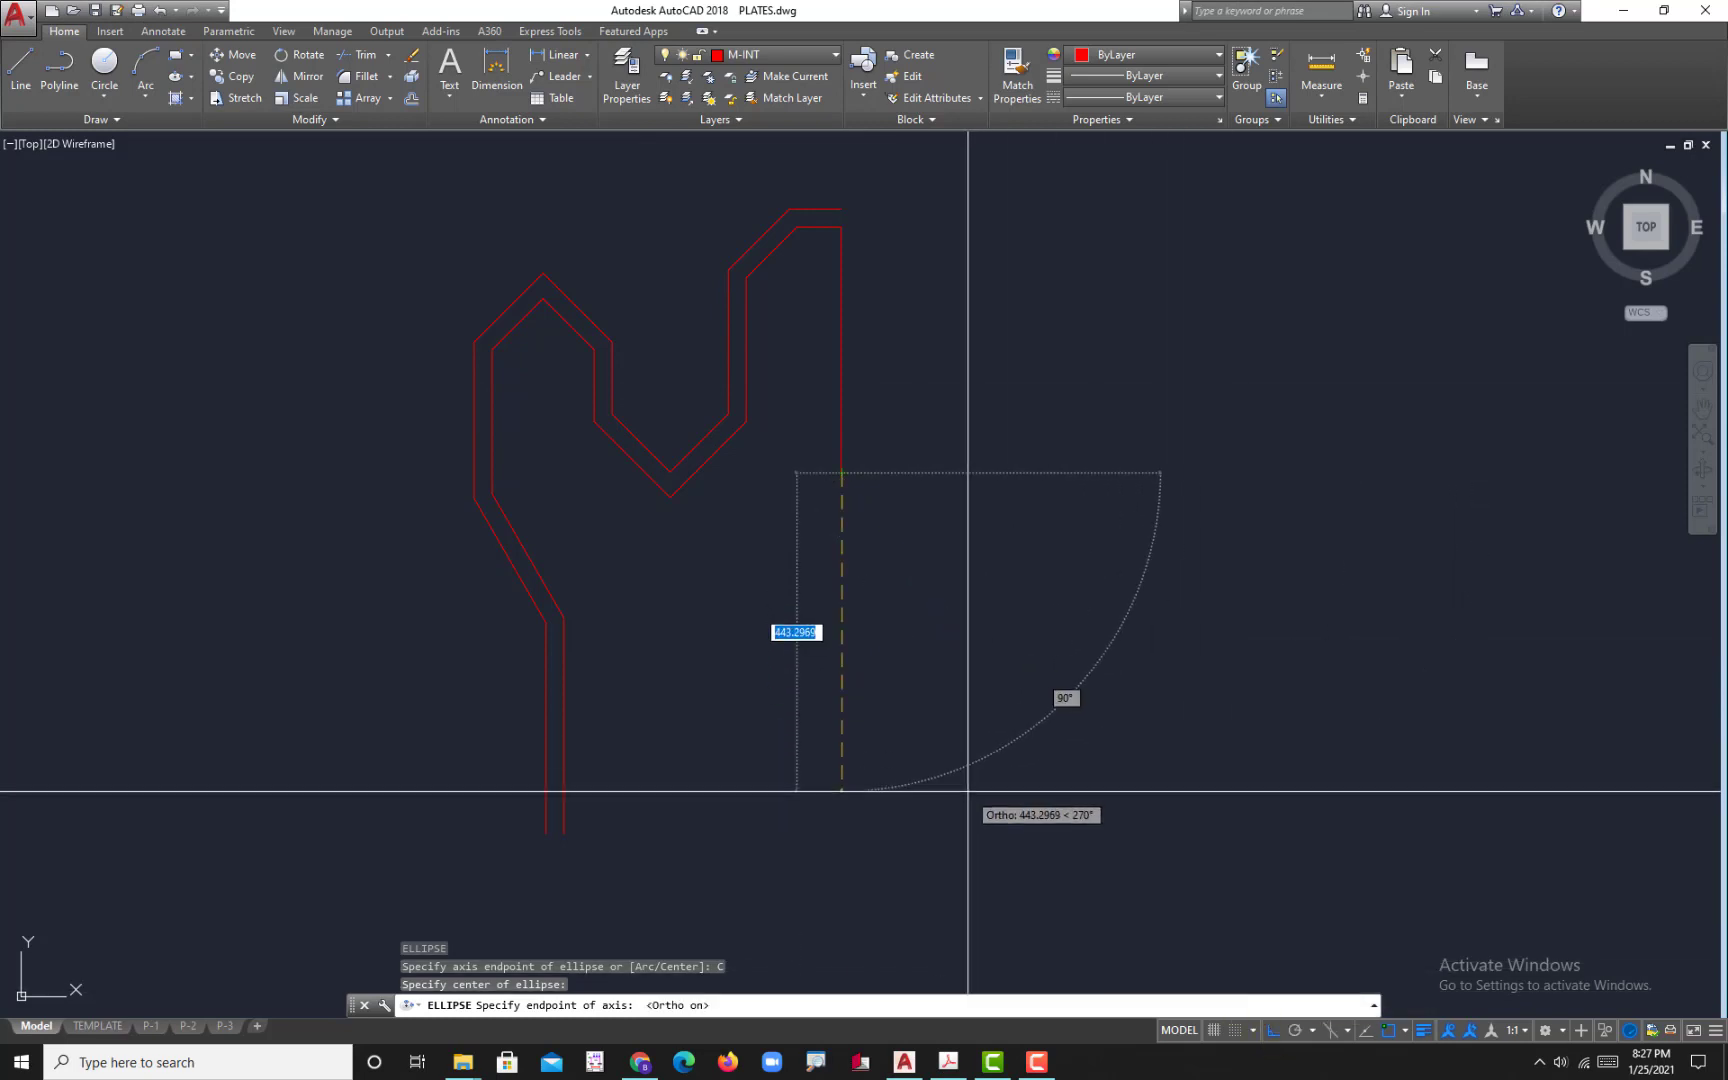
{"action": "key", "text": "Return"}
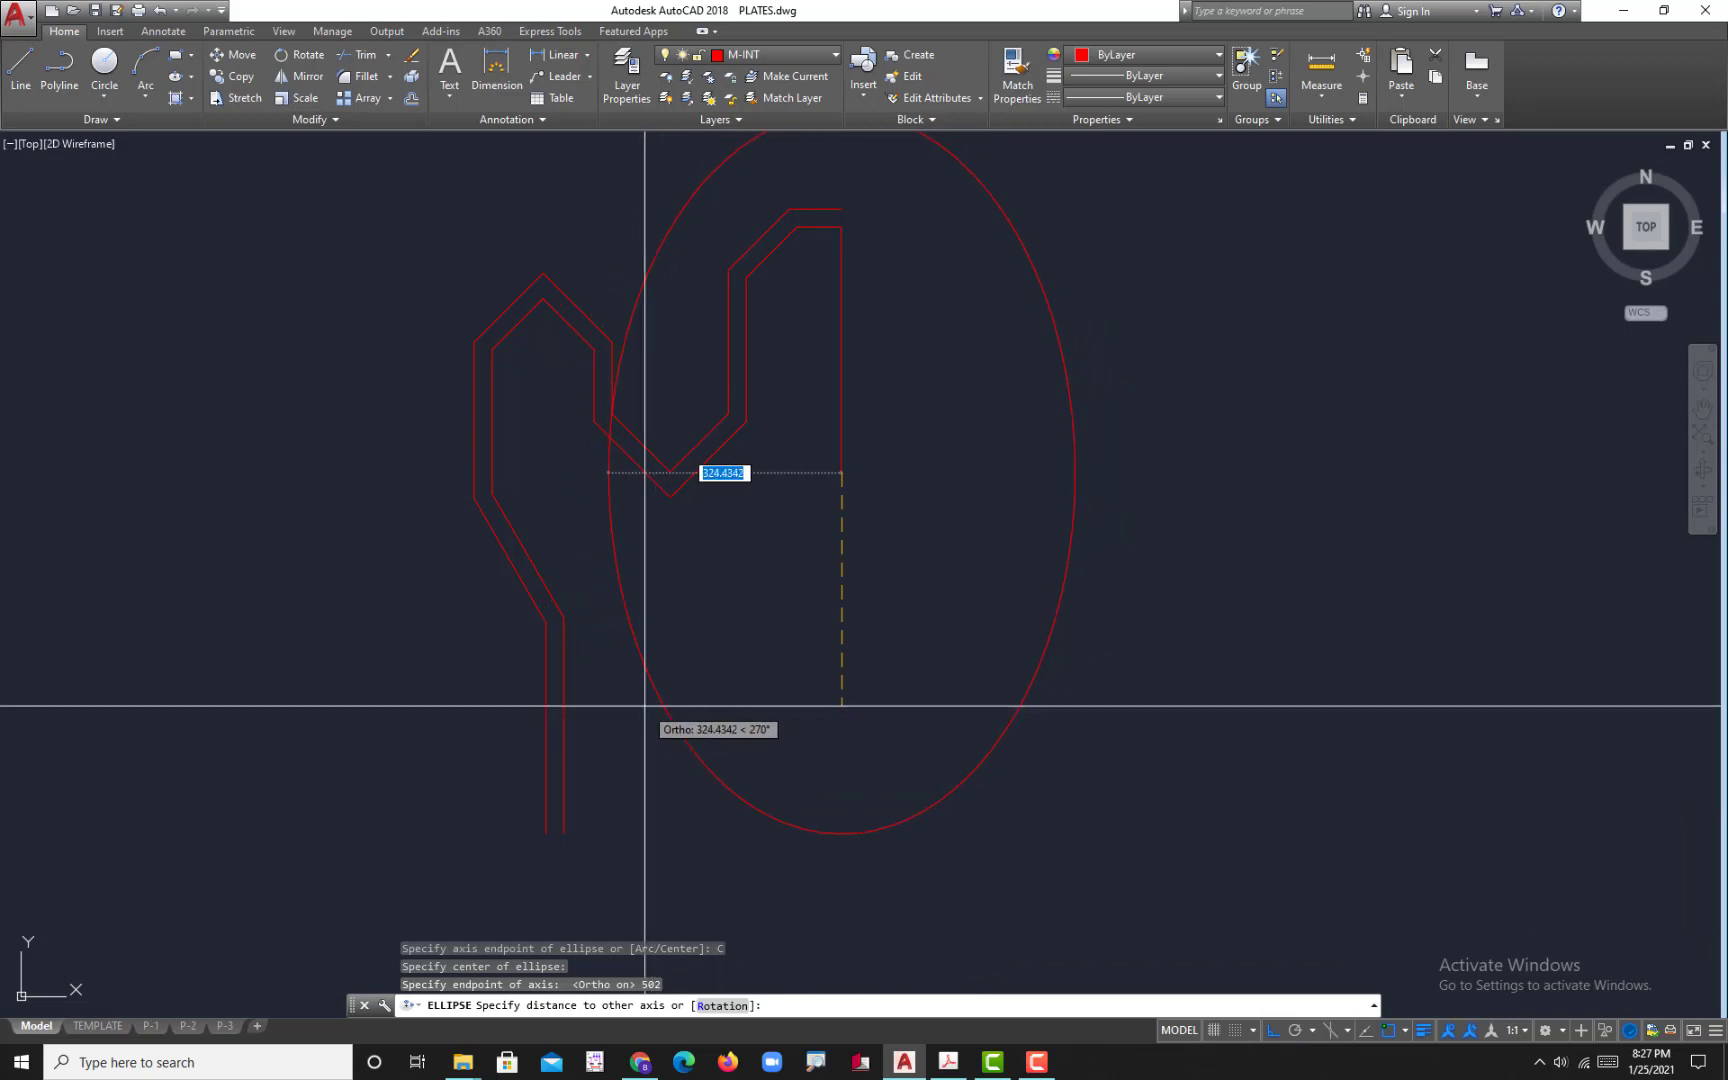
{"action": "type", "text": "260"}
{"action": "key", "text": "Return"}
{"action": "scroll", "coordinate": [700, 705], "scroll_direction": "down", "scroll_amount": 3}
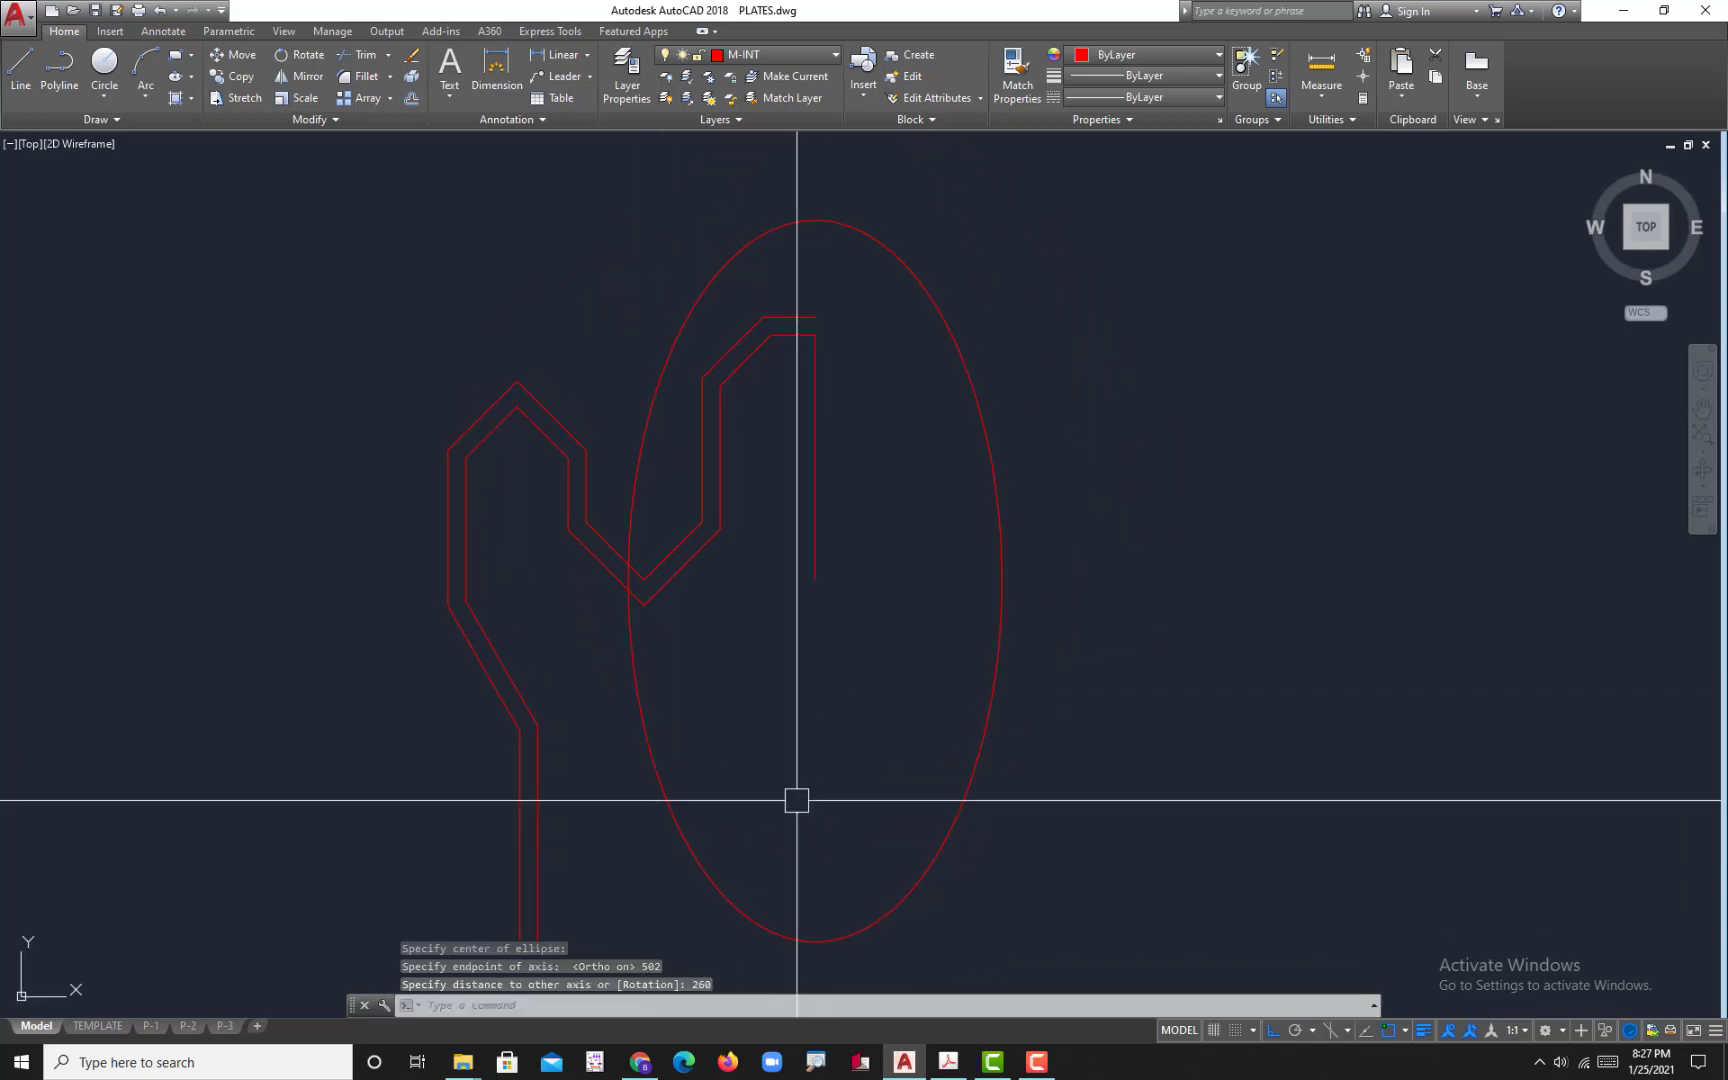
- Move the ellipse from its top quadrant to the lower end of the 342.5-unit line
{"action": "left_click", "coordinate": [998, 540]}
{"action": "left_click", "coordinate": [899, 459]}
{"action": "type", "text": "s"}
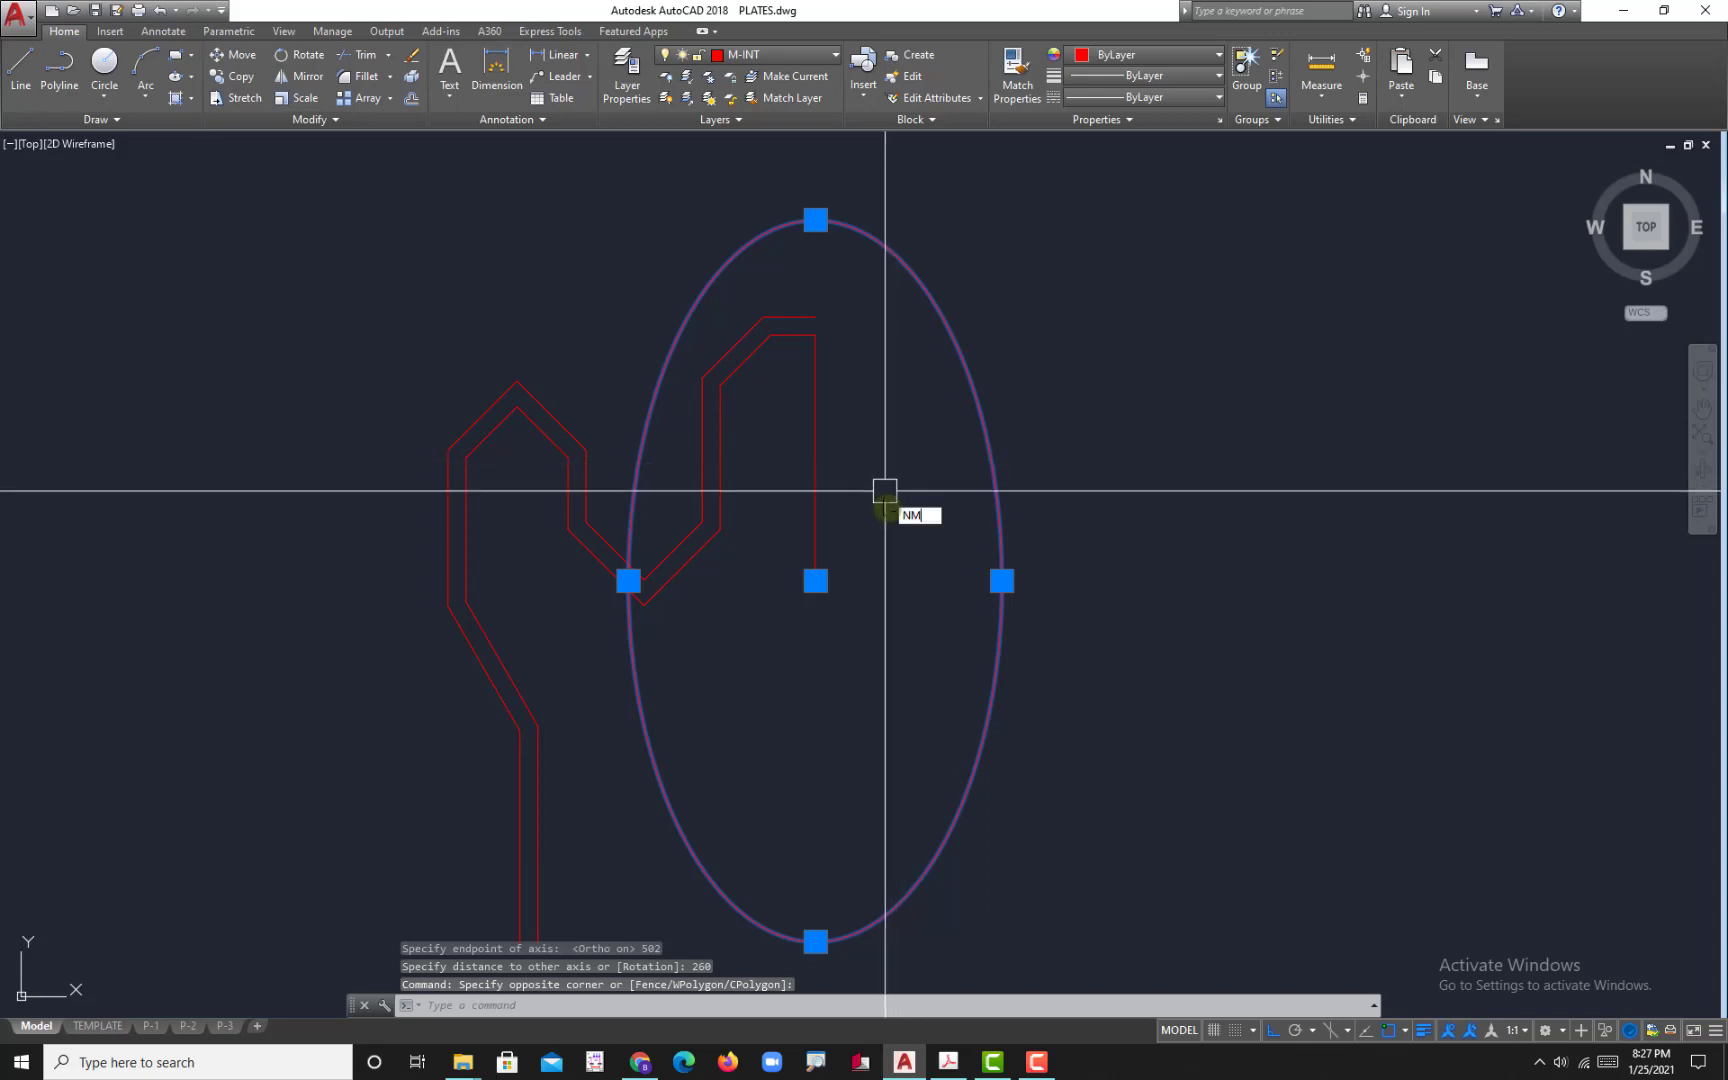
{"action": "key", "text": "BackSpace"}
{"action": "type", "text": "M"}
{"action": "key", "text": "Return"}
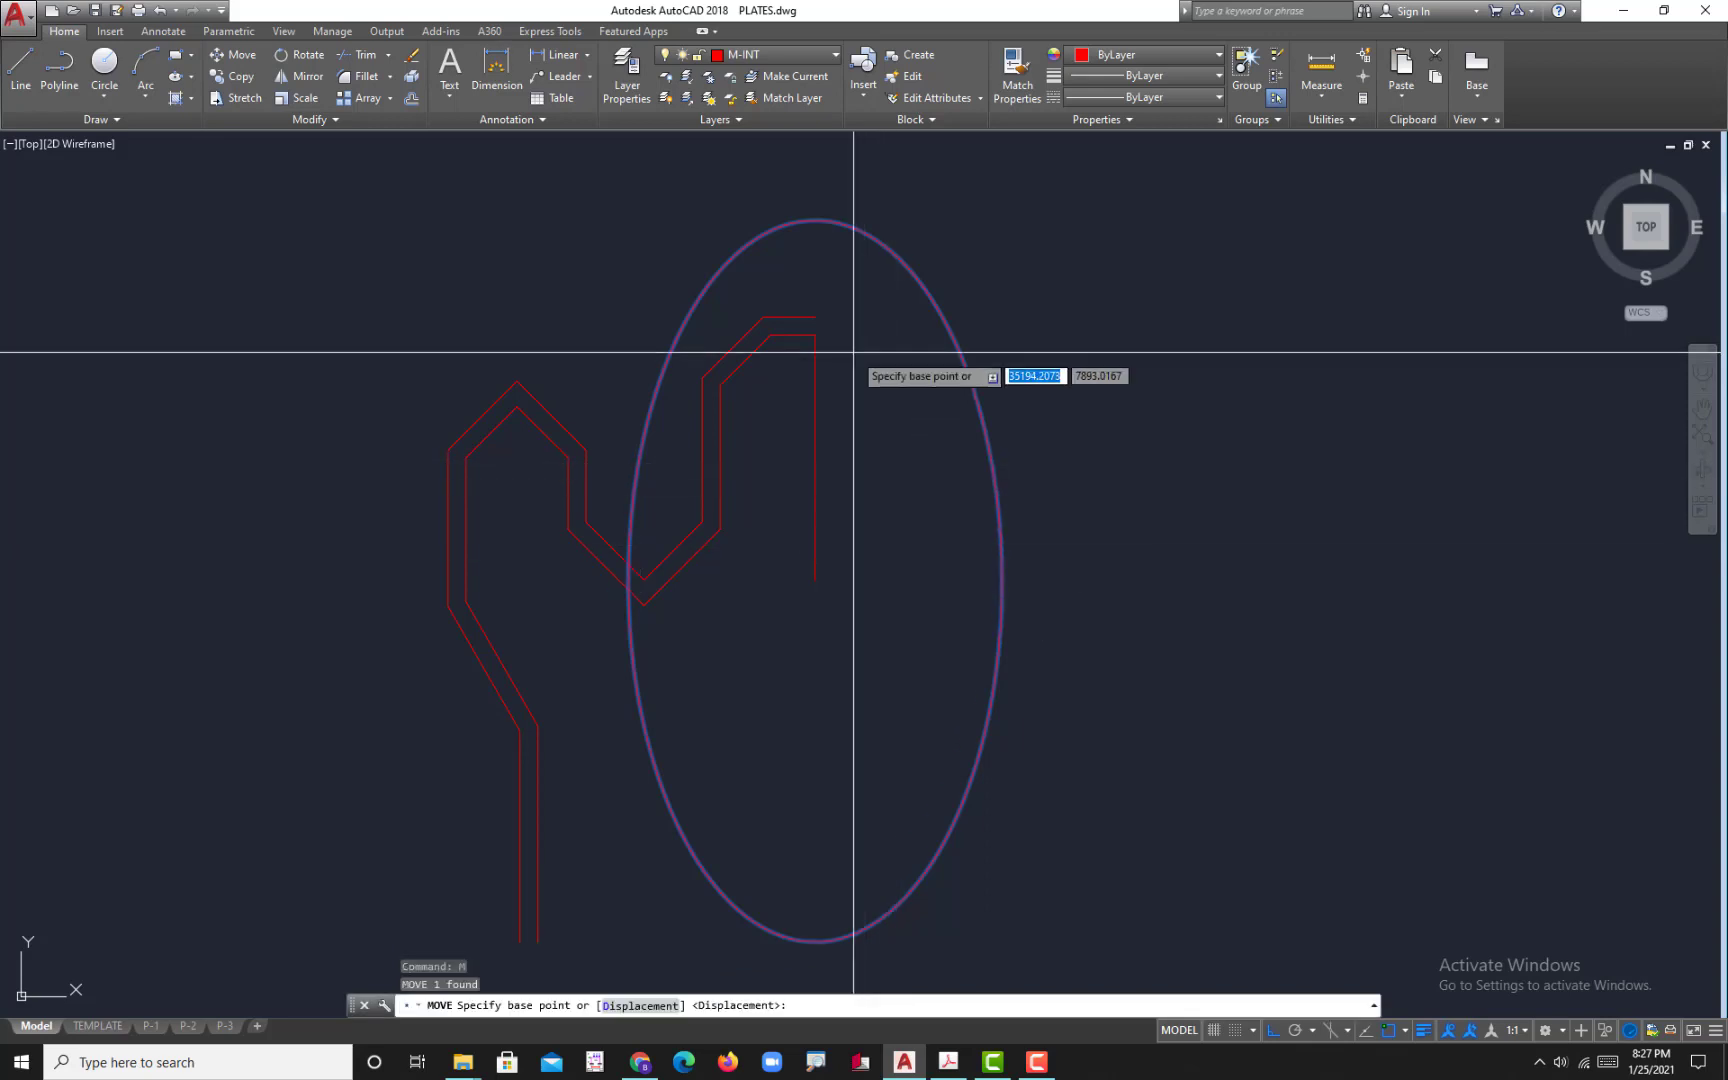
{"action": "left_click", "coordinate": [816, 221]}
{"action": "left_click", "coordinate": [816, 580]}
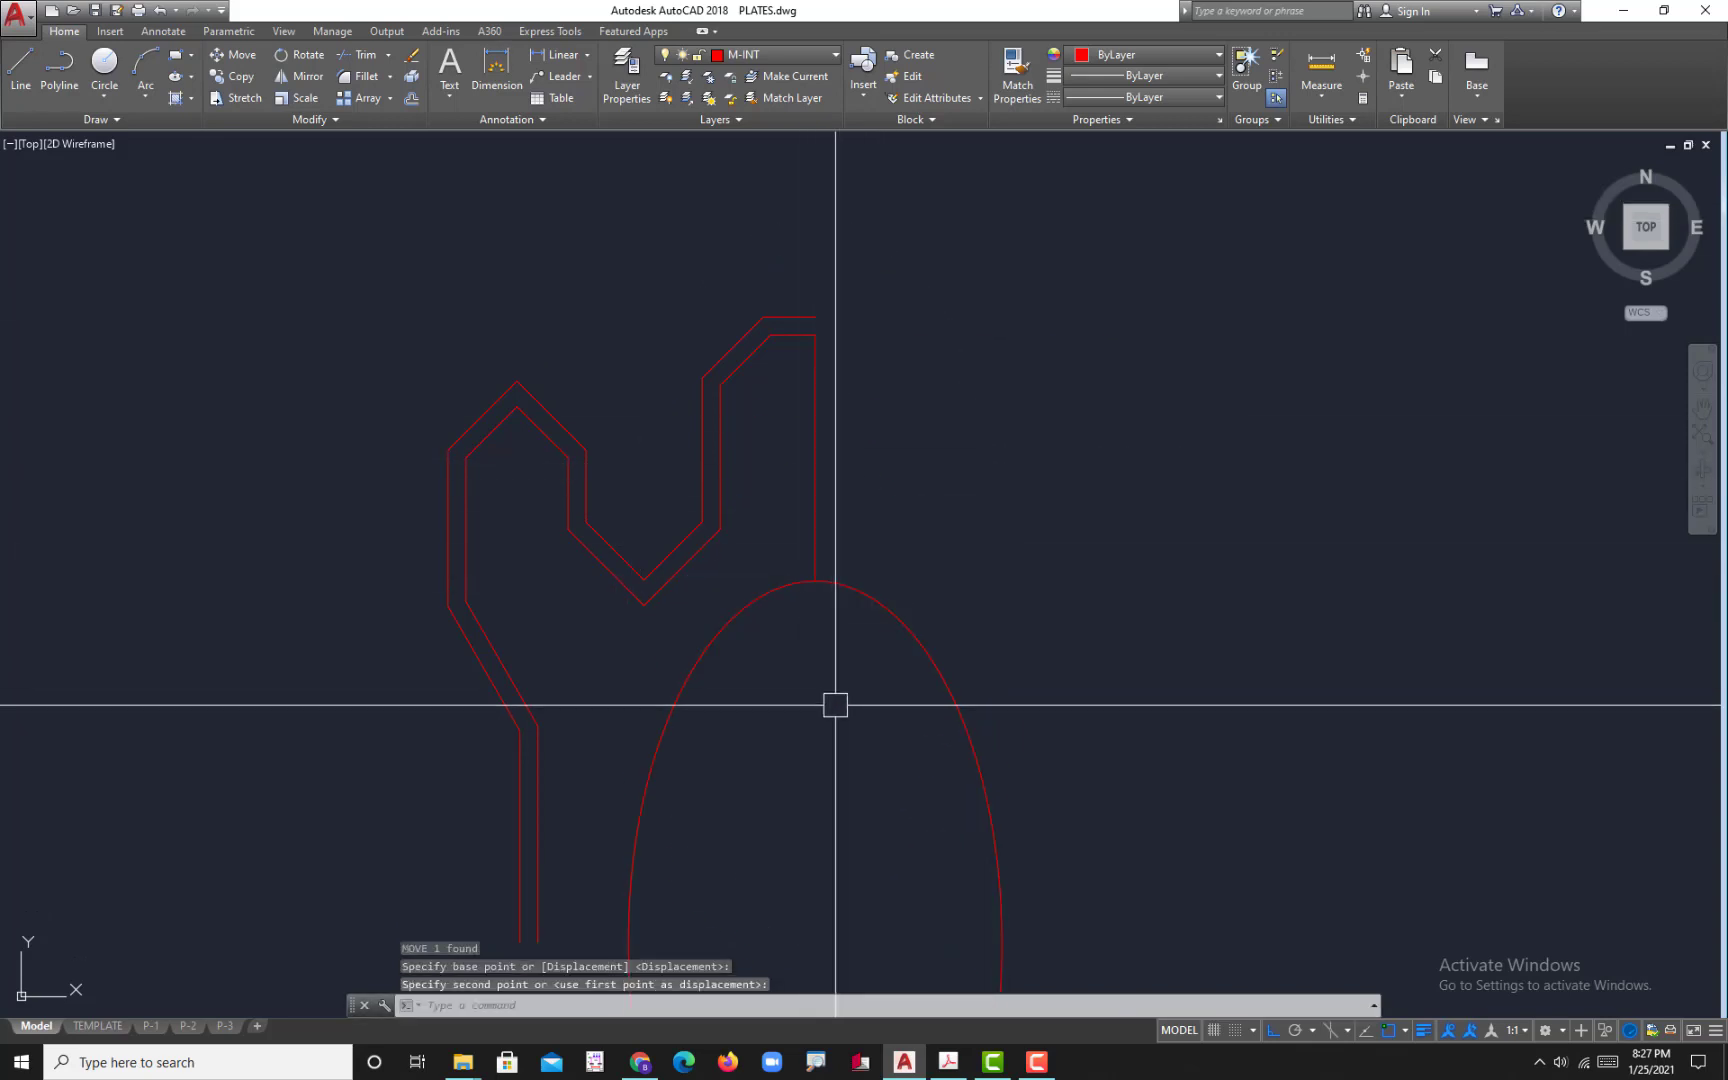
{"action": "scroll", "coordinate": [799, 618], "scroll_direction": "down", "scroll_amount": 2}
{"action": "key", "text": "Escape"}
{"action": "key", "text": "Escape"}
- Draw a horizontal line from the outer lower end of the 297-unit wall to the ellipse's left quadrant
{"action": "middle_click_drag", "start_coordinate": [799, 618], "coordinate": [795, 673]}
{"action": "type", "text": "L"}
{"action": "key", "text": "Return"}
{"action": "scroll", "coordinate": [740, 702], "scroll_direction": "up", "scroll_amount": 4}
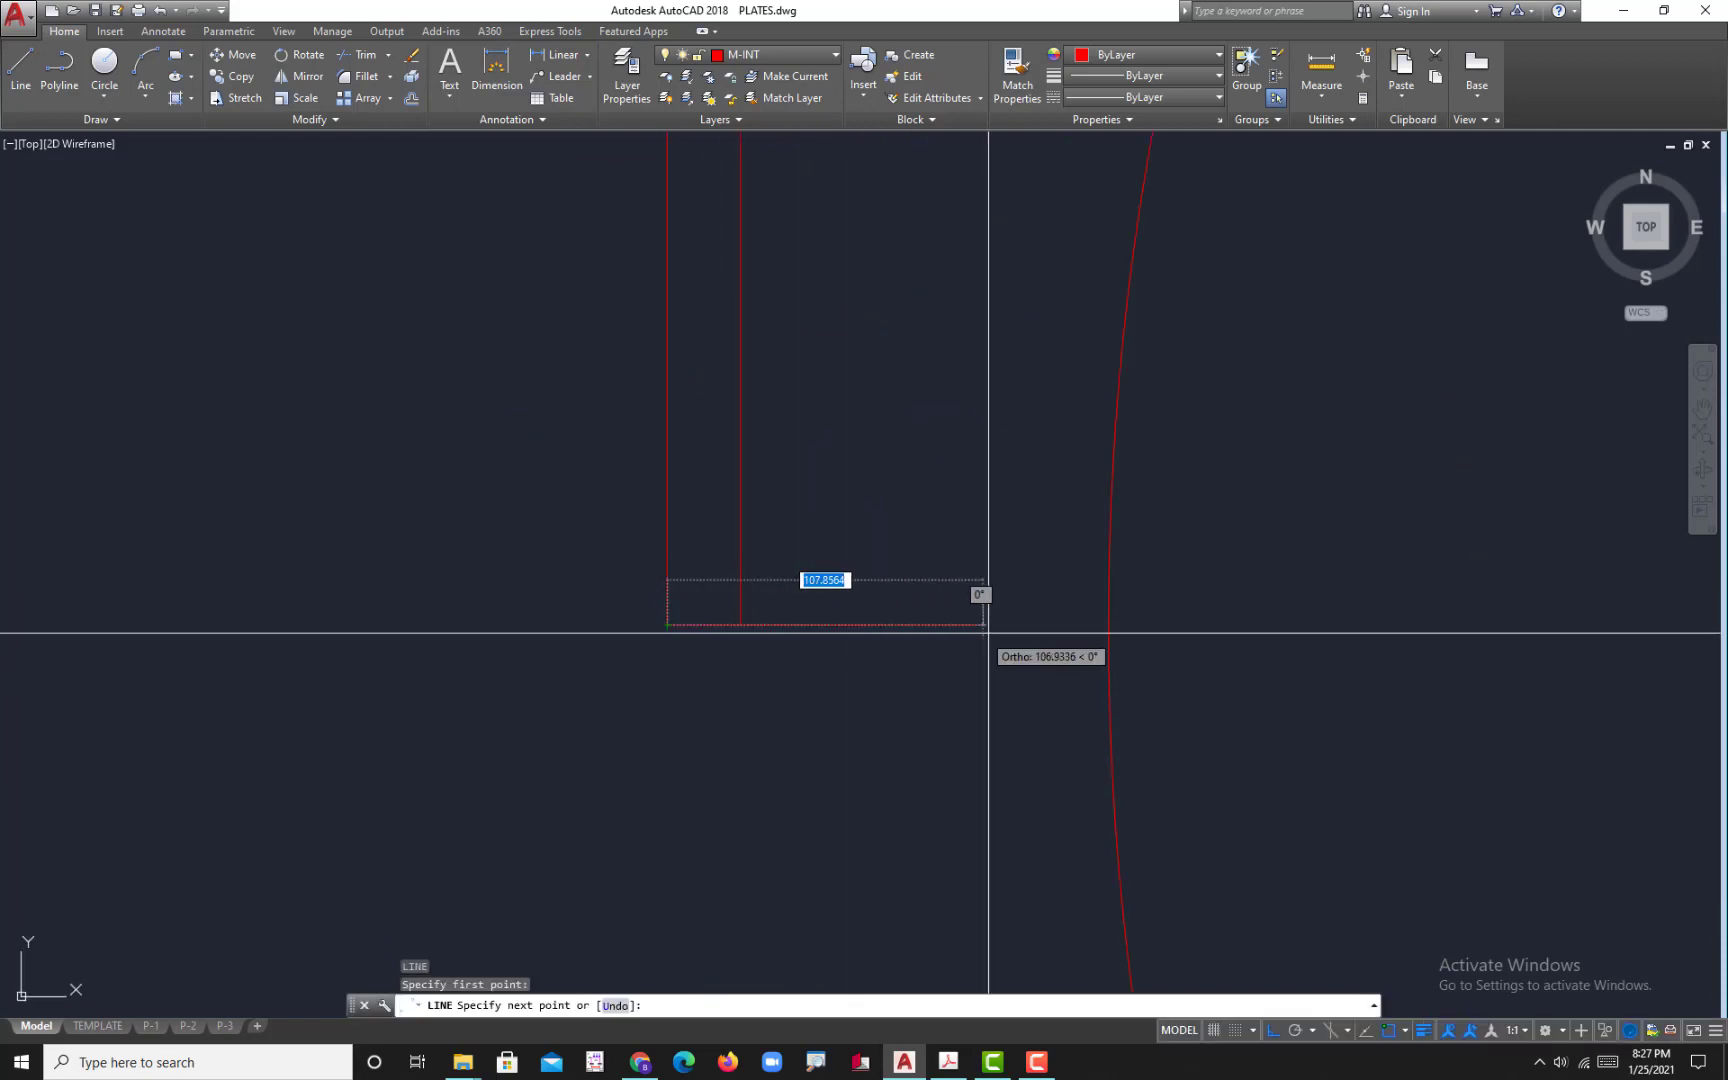
{"action": "left_click", "coordinate": [1109, 625]}
{"action": "scroll", "coordinate": [1120, 670], "scroll_direction": "down", "scroll_amount": 5}
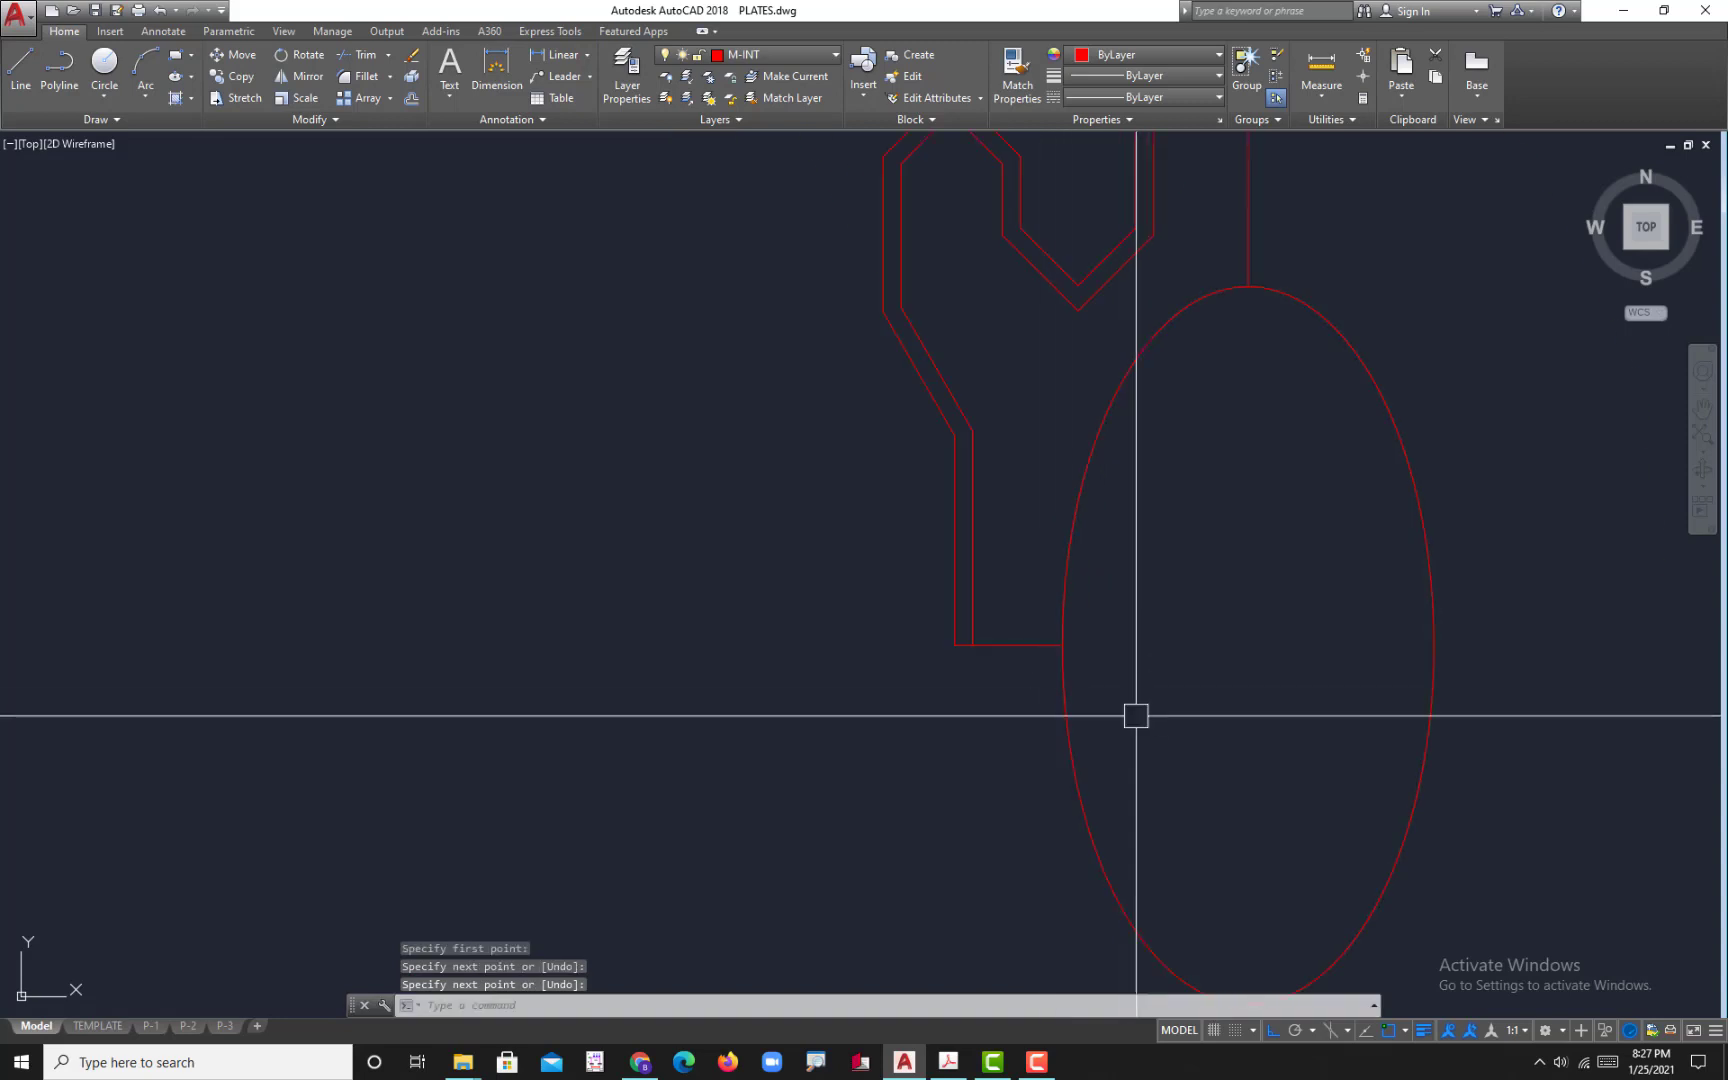
{"action": "key", "text": "Escape"}
{"action": "key", "text": "Escape"}
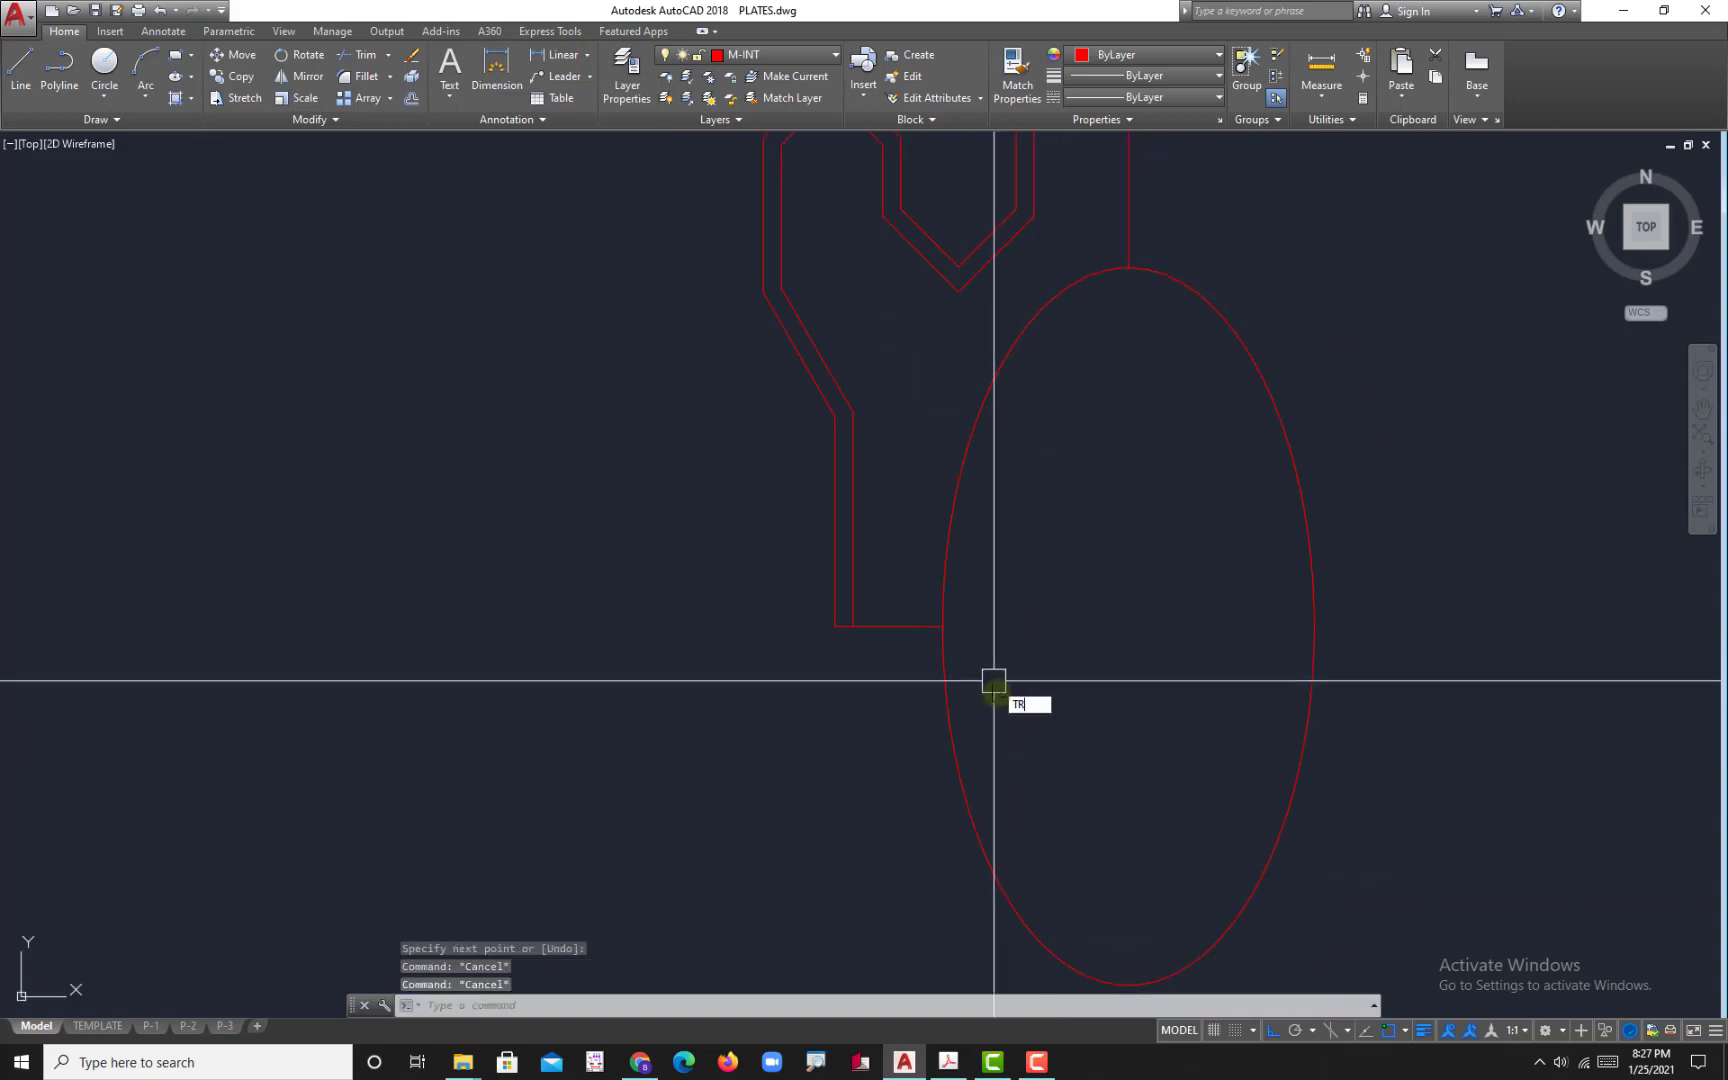
- Trim the right and lower parts of the ellipse, keeping only its upper-left quarter arc
{"action": "key", "text": "Return"}
{"action": "key", "text": "Return"}
{"action": "left_click_drag", "start_coordinate": [993, 681], "coordinate": [1377, 685]}
{"action": "key", "text": "Escape"}
{"action": "key", "text": "Escape"}
{"action": "scroll", "coordinate": [1018, 605], "scroll_direction": "up", "scroll_amount": 2}
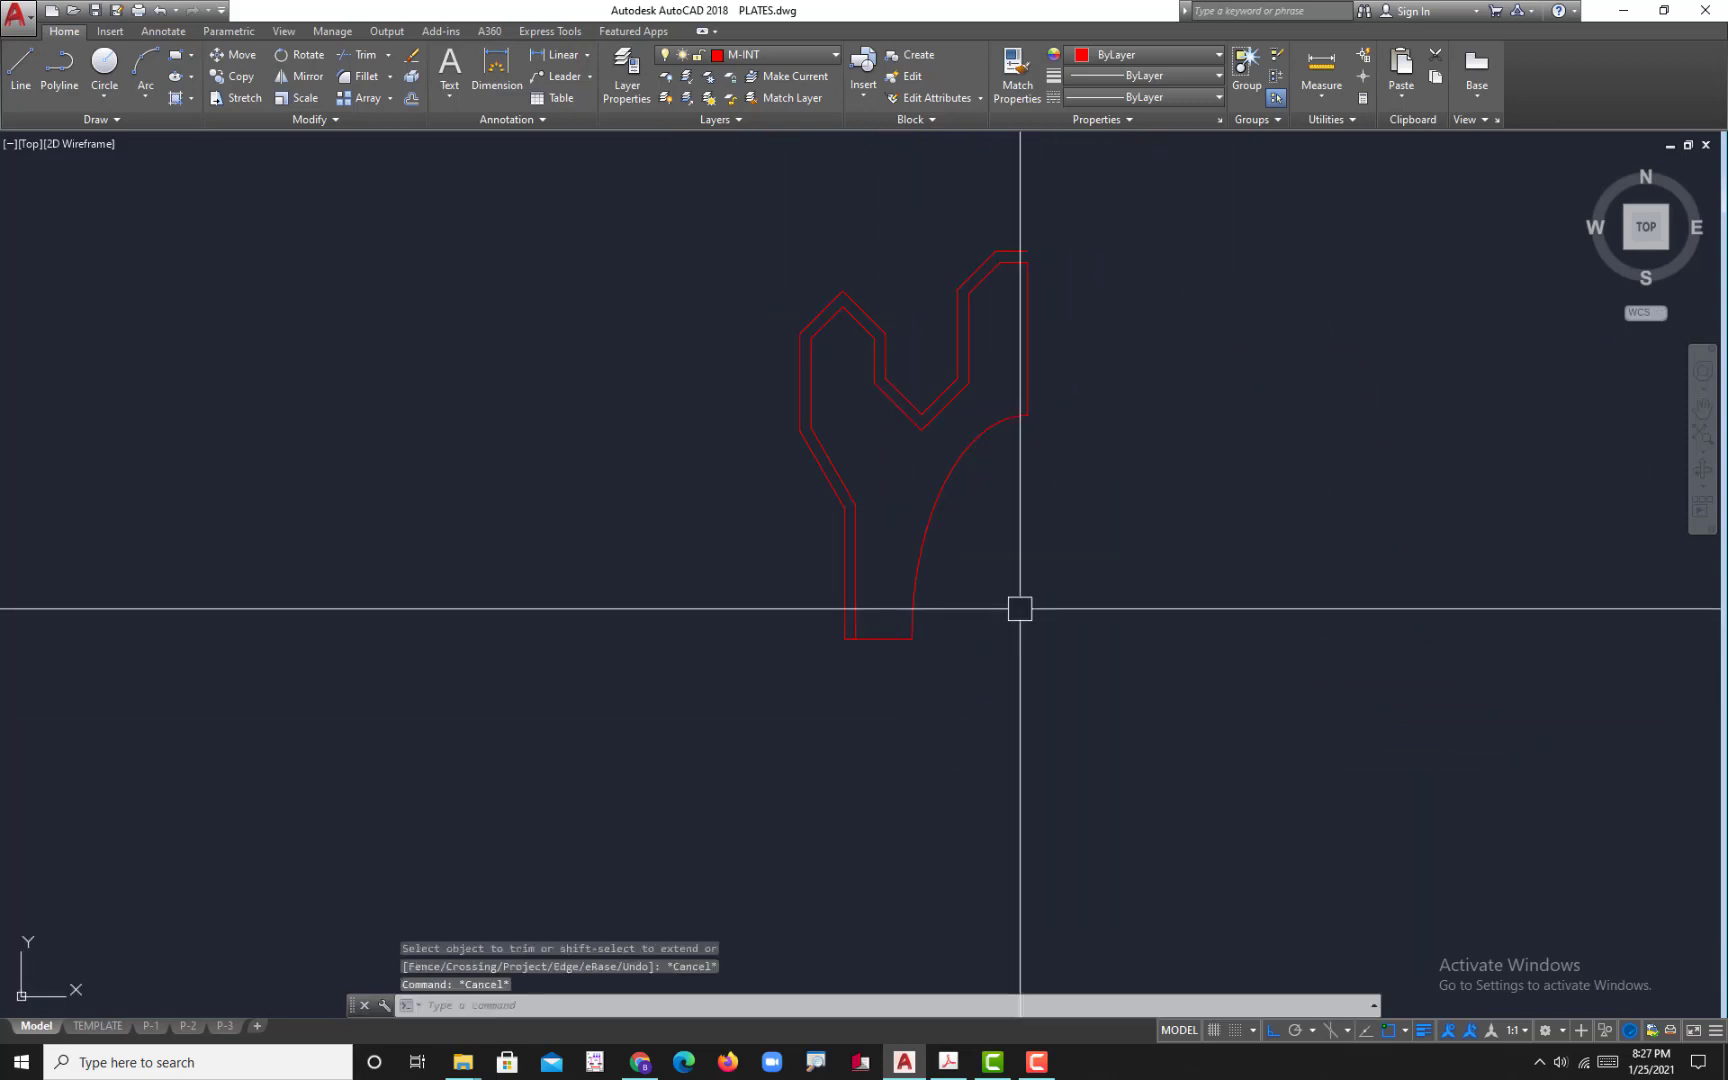
- Copy the whole quarter plan horizontally into the empty area on its right
{"action": "scroll", "coordinate": [1084, 594], "scroll_direction": "down", "scroll_amount": 2}
{"action": "left_click", "coordinate": [995, 706]}
{"action": "left_click", "coordinate": [669, 351]}
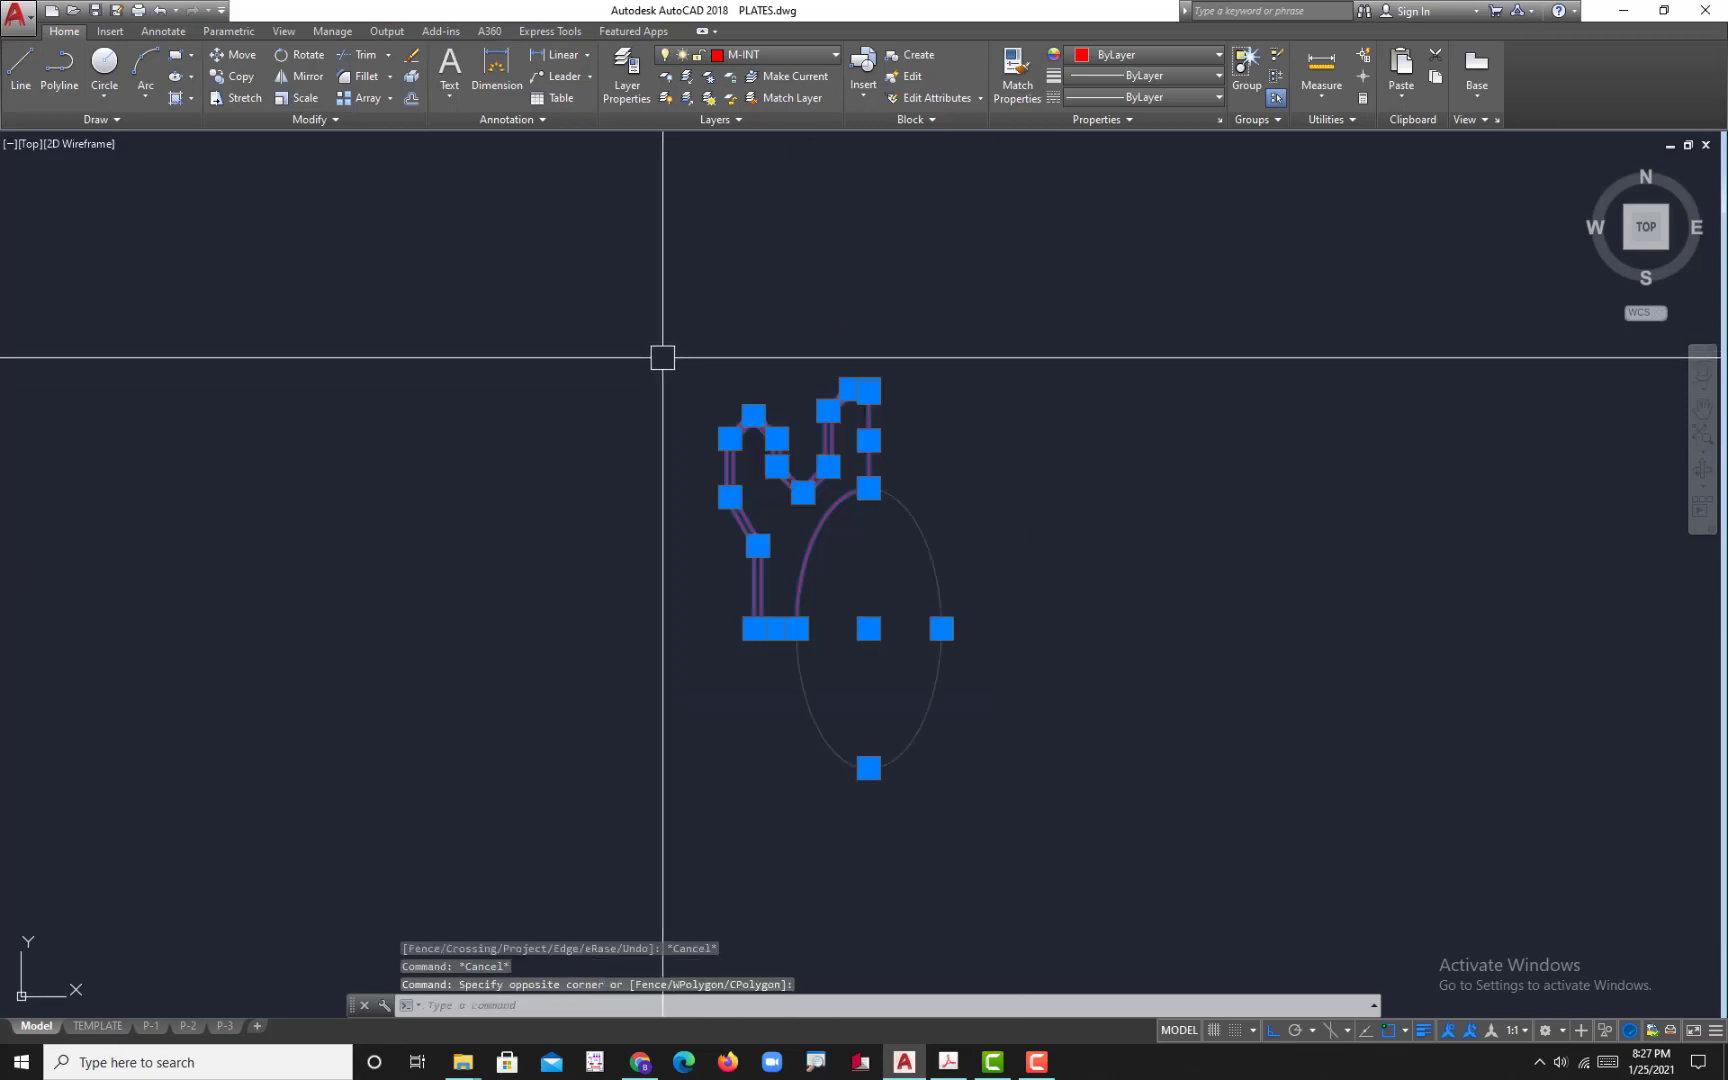
{"action": "key", "text": "Return"}
{"action": "left_click", "coordinate": [907, 560]}
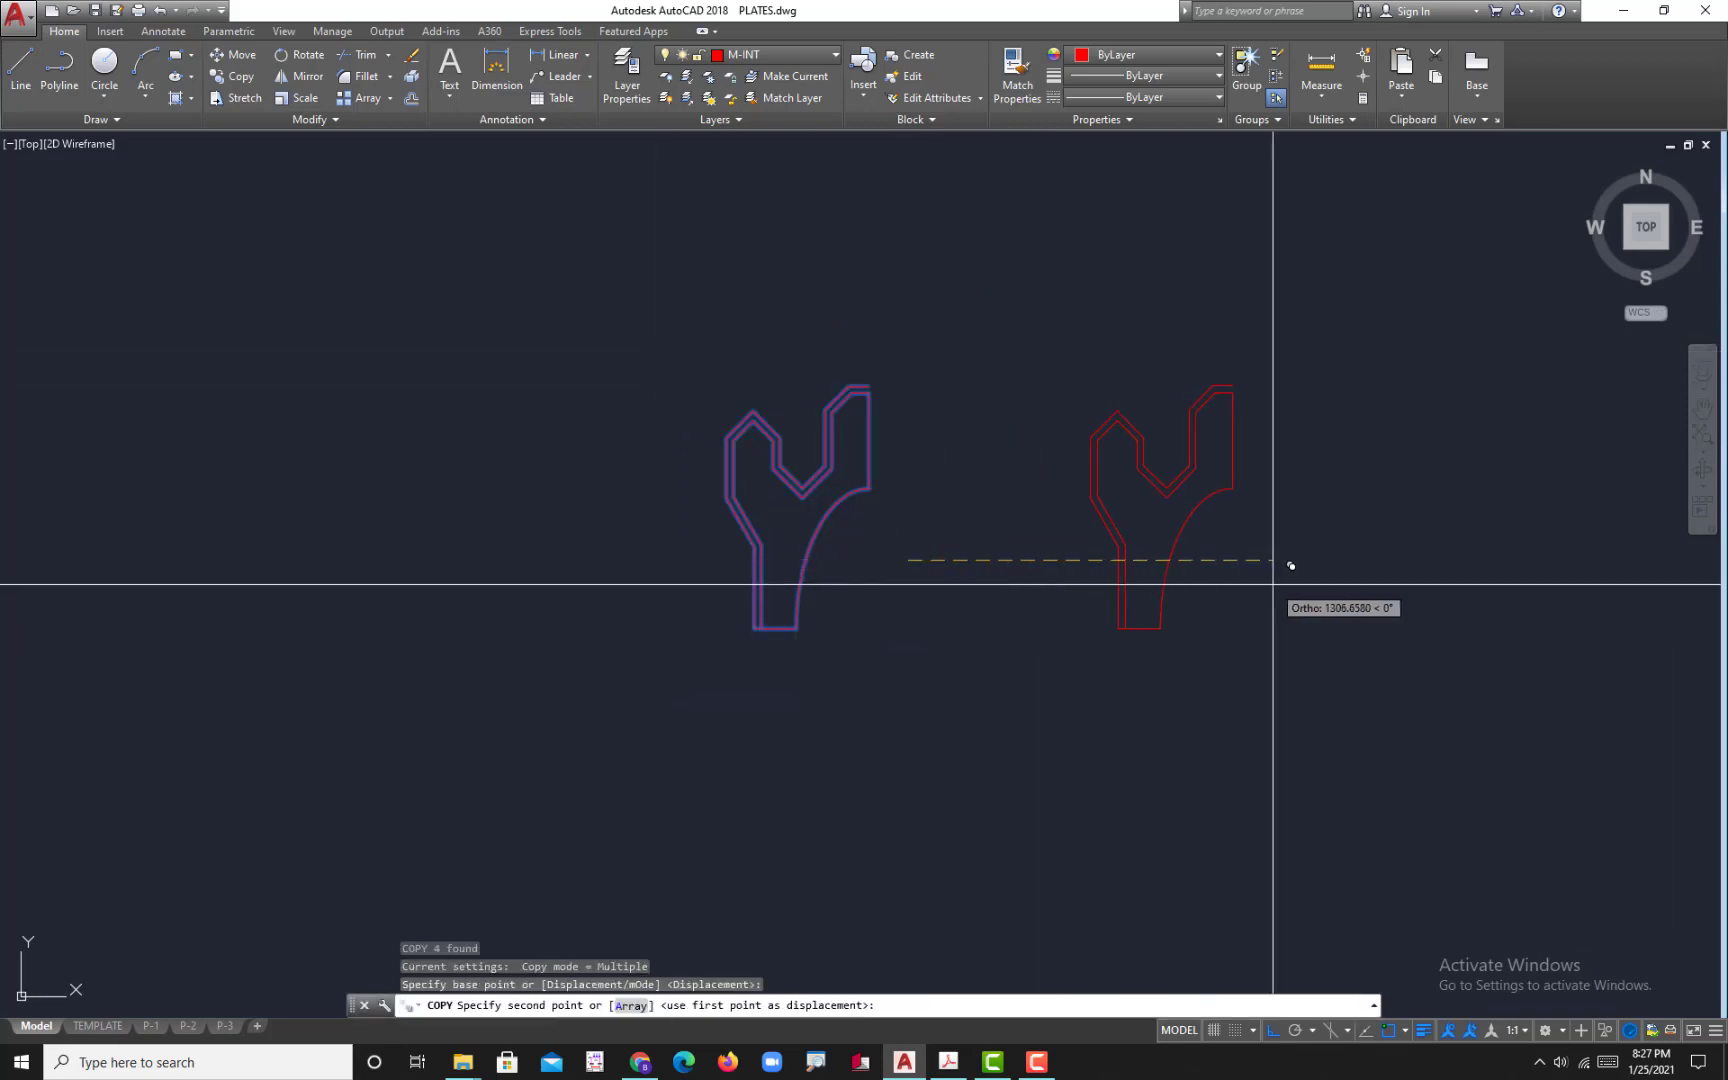
{"action": "middle_click_drag", "start_coordinate": [1272, 585], "coordinate": [1115, 579]}
{"action": "left_click", "coordinate": [1155, 570]}
{"action": "key", "text": "Escape"}
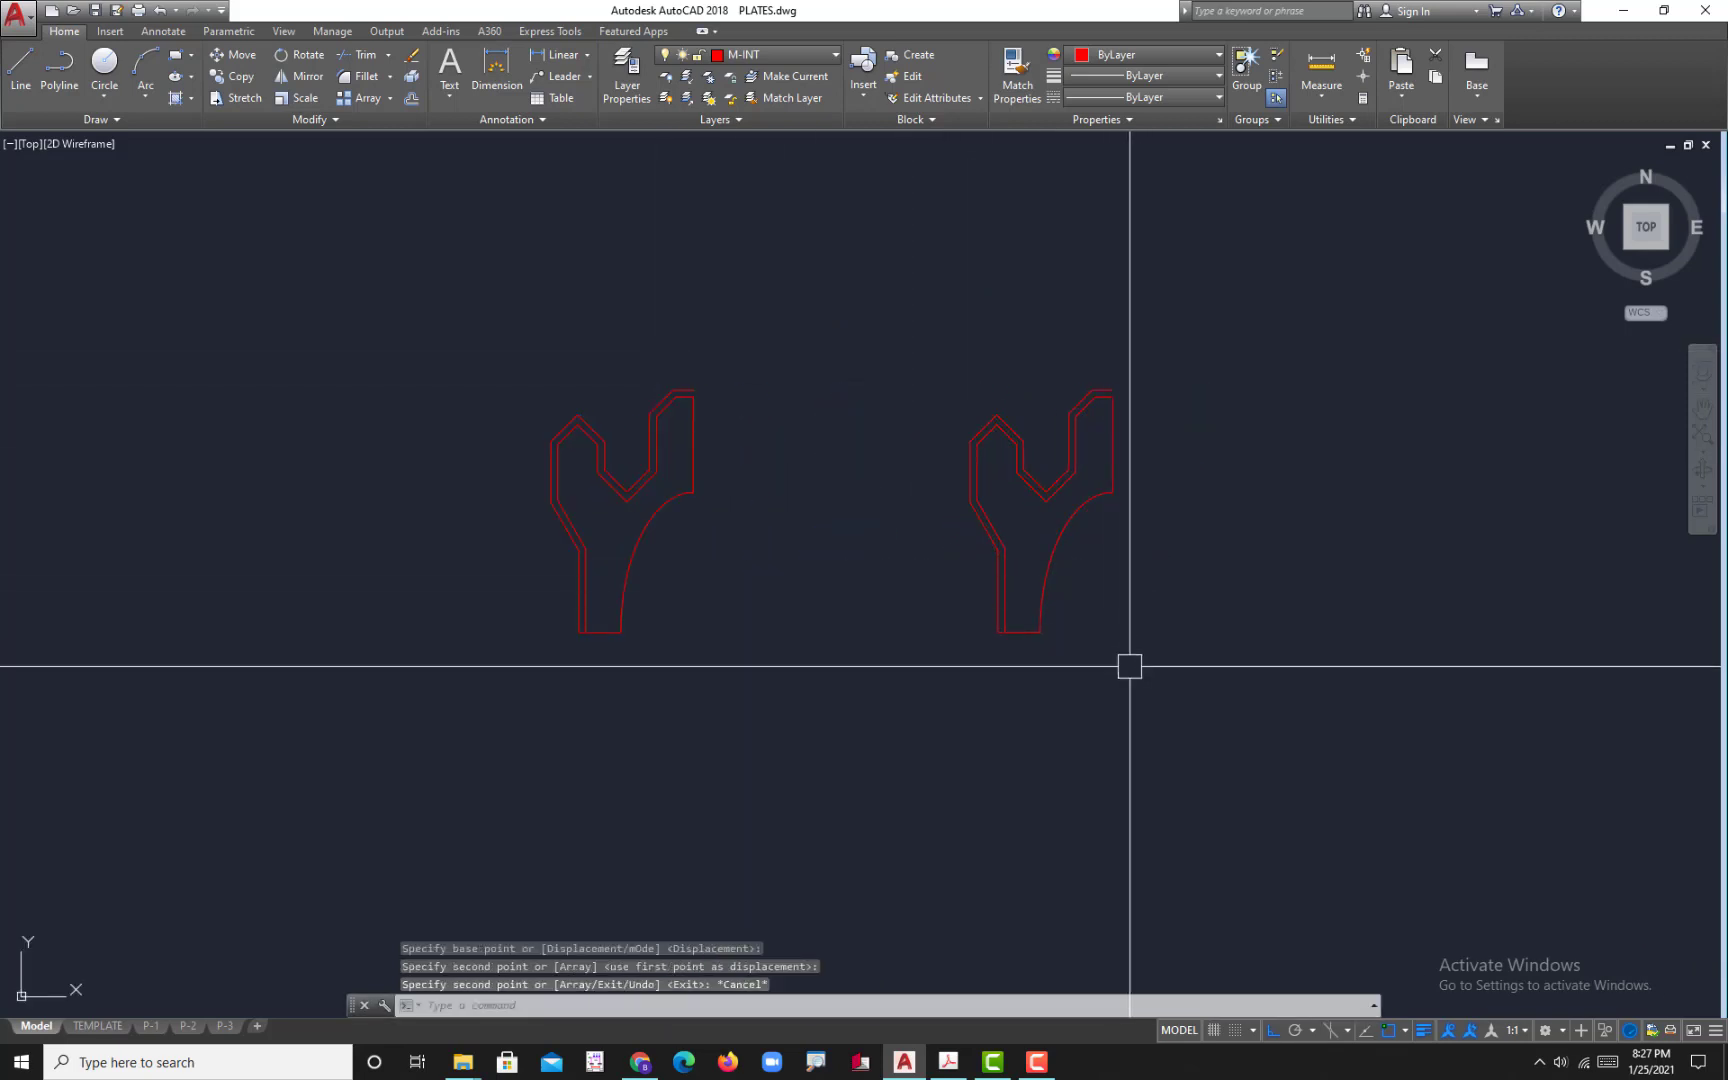
- Mirror the copied quarter plan about the vertical axis through its inner edge, keeping the source objects
{"action": "scroll", "coordinate": [1175, 462], "scroll_direction": "up", "scroll_amount": 2}
{"action": "left_click", "coordinate": [1196, 694]}
{"action": "key", "text": "Escape"}
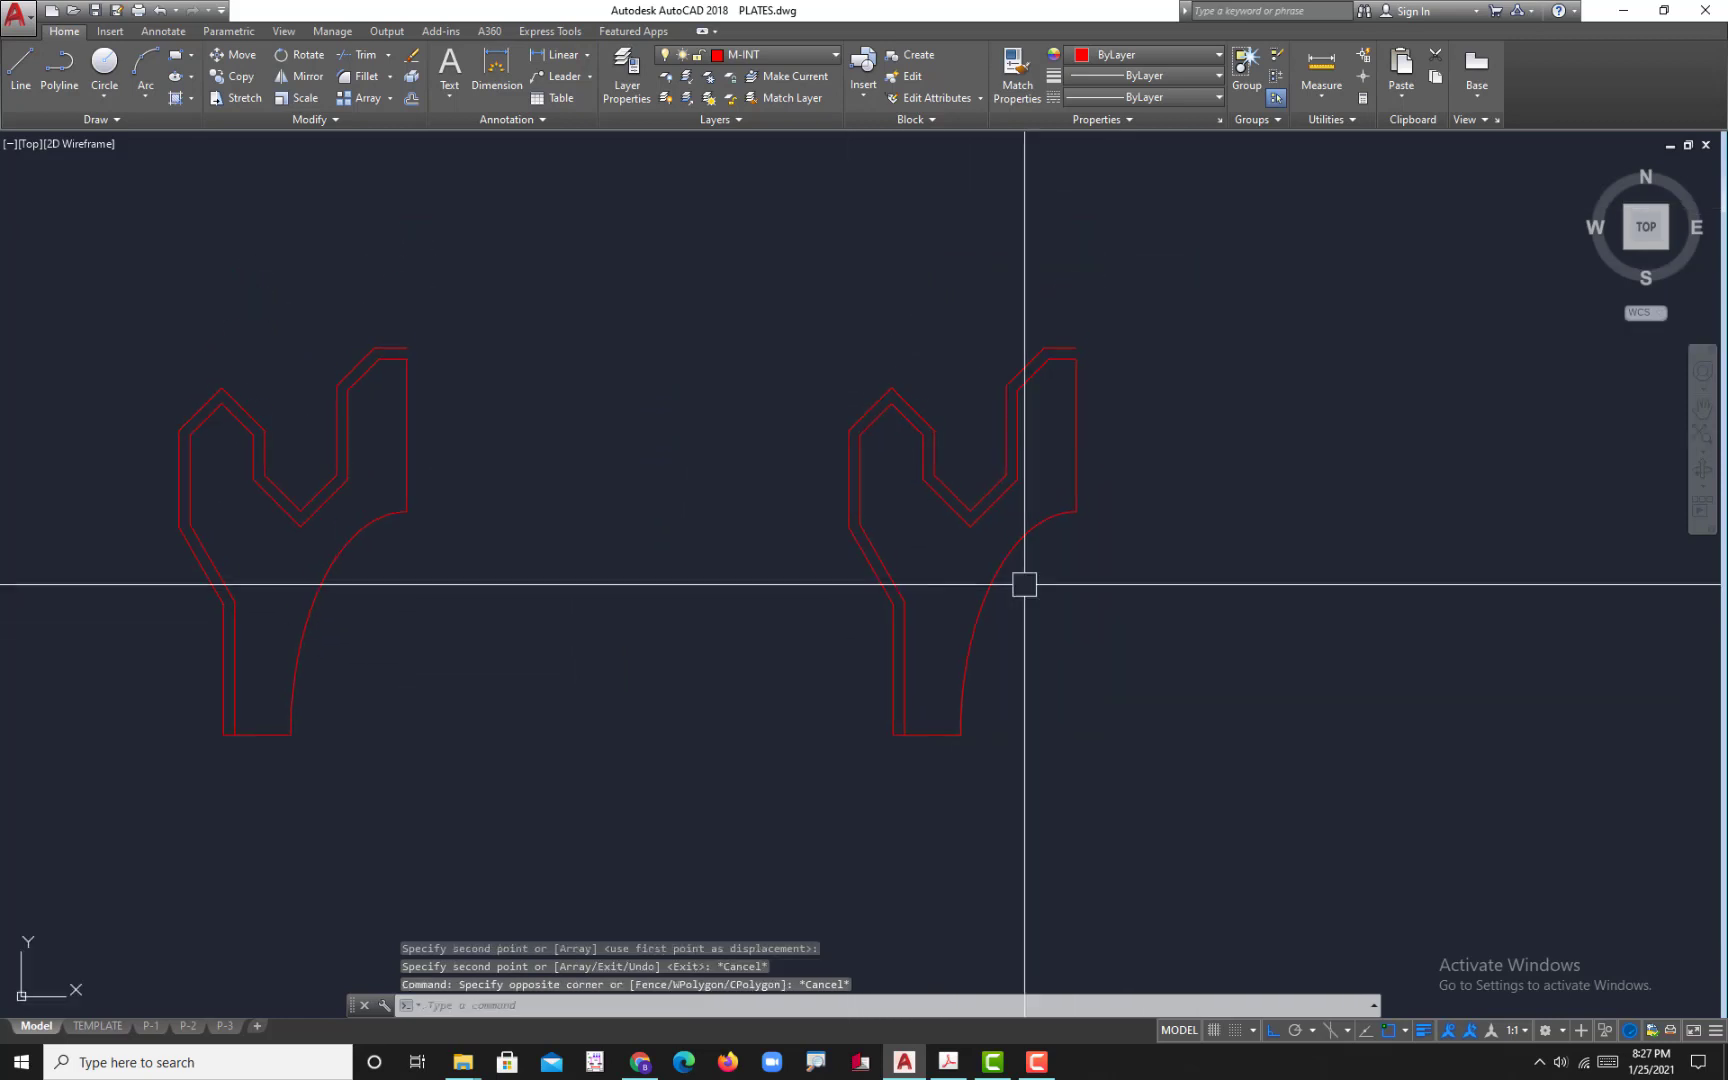
{"action": "left_click", "coordinate": [1134, 856]}
{"action": "left_click", "coordinate": [785, 257]}
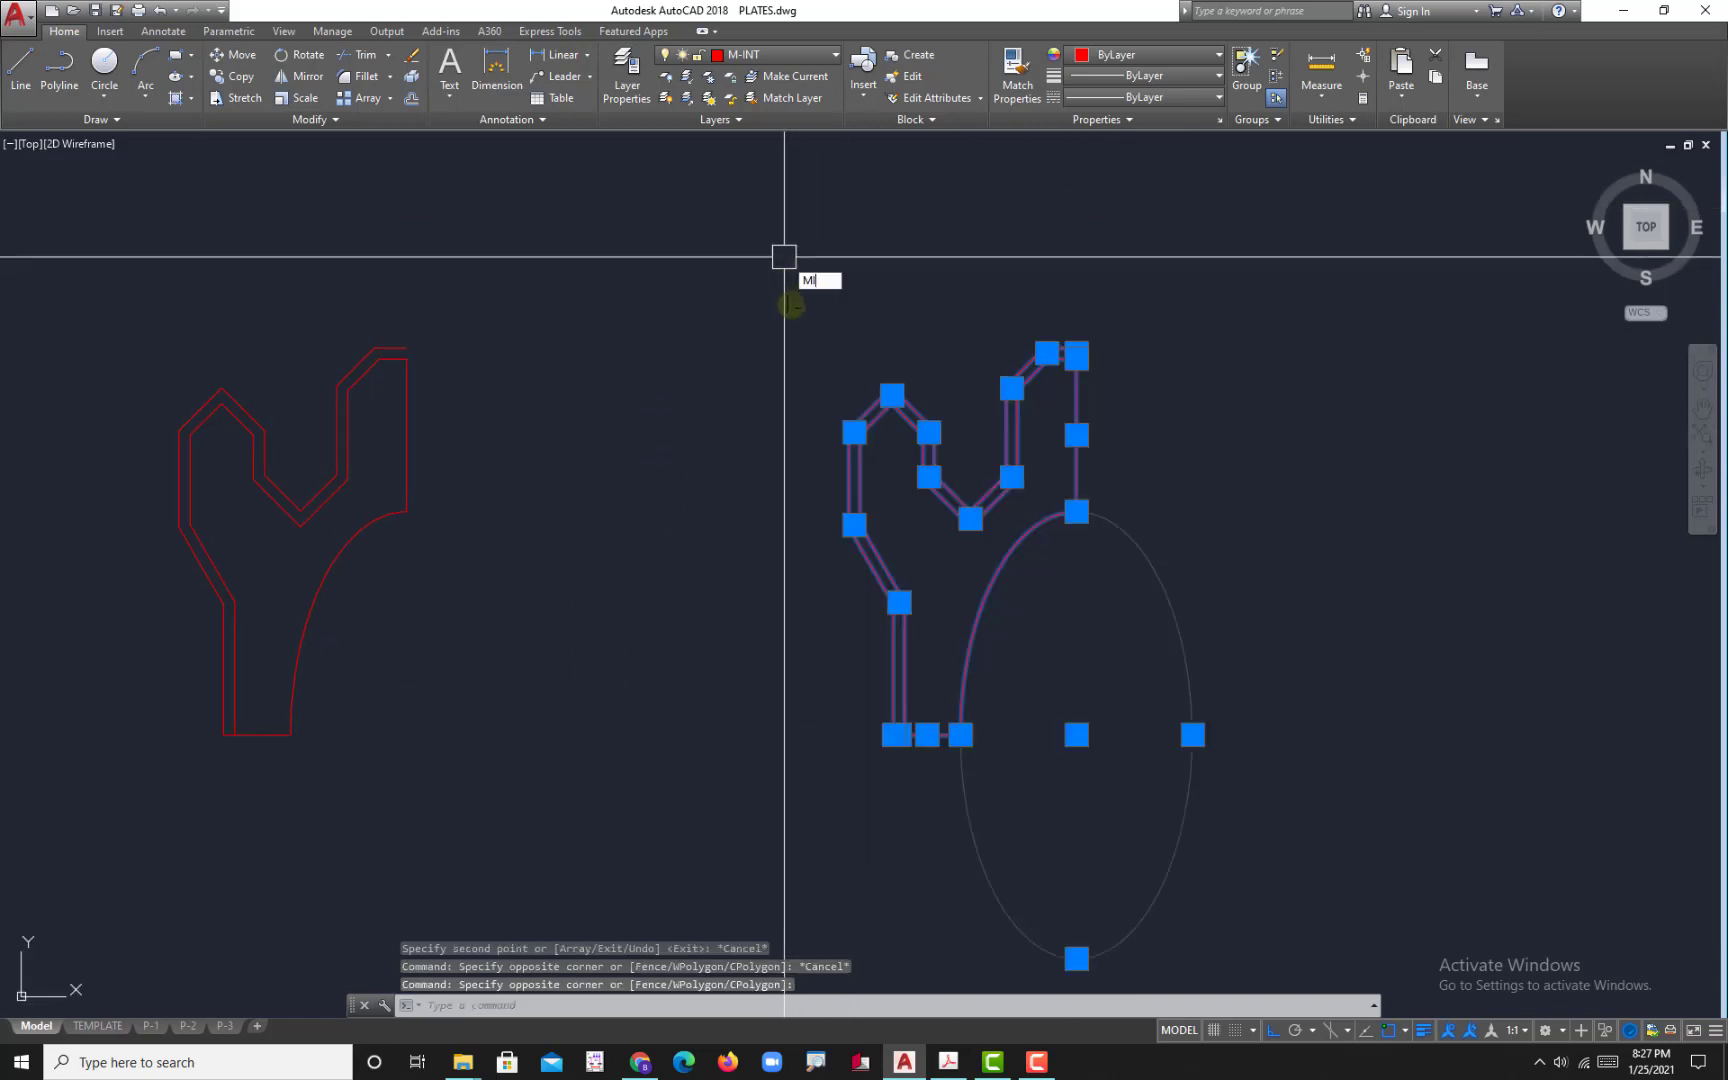
{"action": "key", "text": "Return"}
{"action": "scroll", "coordinate": [1100, 360], "scroll_direction": "up", "scroll_amount": 4}
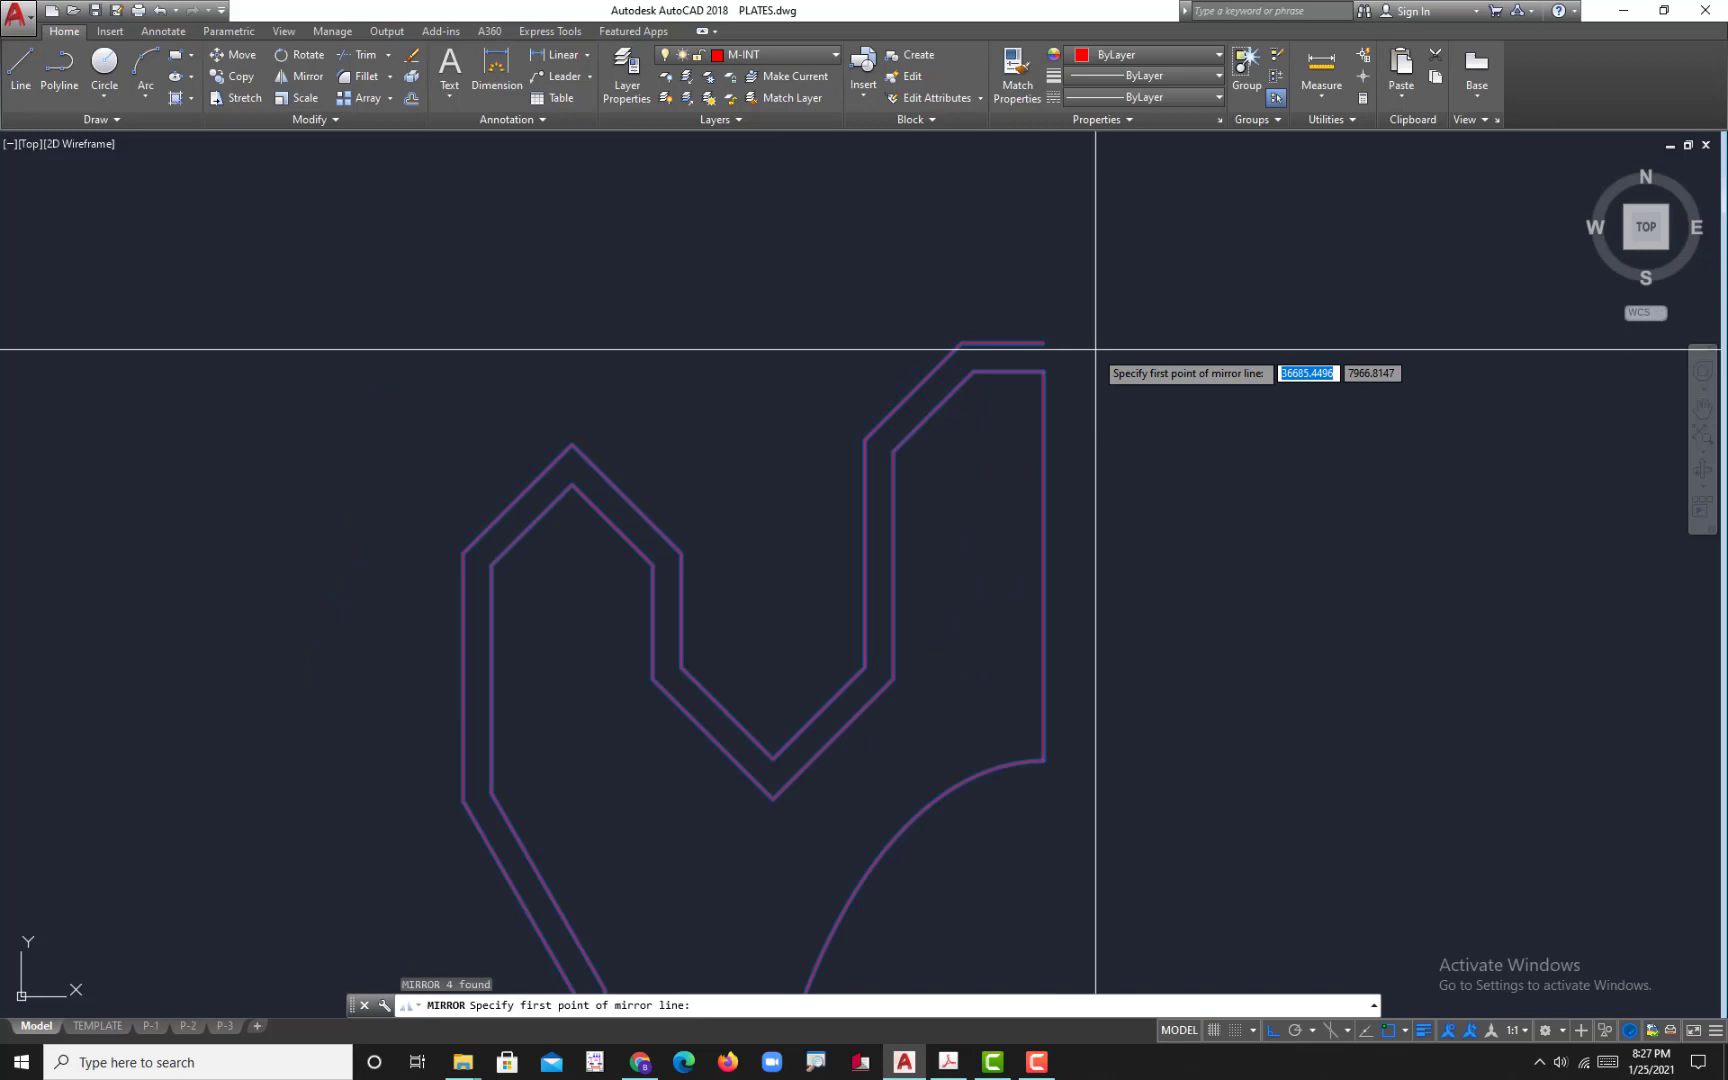
{"action": "left_click", "coordinate": [1044, 343]}
{"action": "left_click", "coordinate": [1044, 371]}
{"action": "key", "text": "Return"}
{"action": "scroll", "coordinate": [1049, 374], "scroll_direction": "down", "scroll_amount": 5}
- Mirror the resulting upper half about the horizontal axis through the ellipse's centre, keeping the source objects
{"action": "left_click", "coordinate": [1192, 528]}
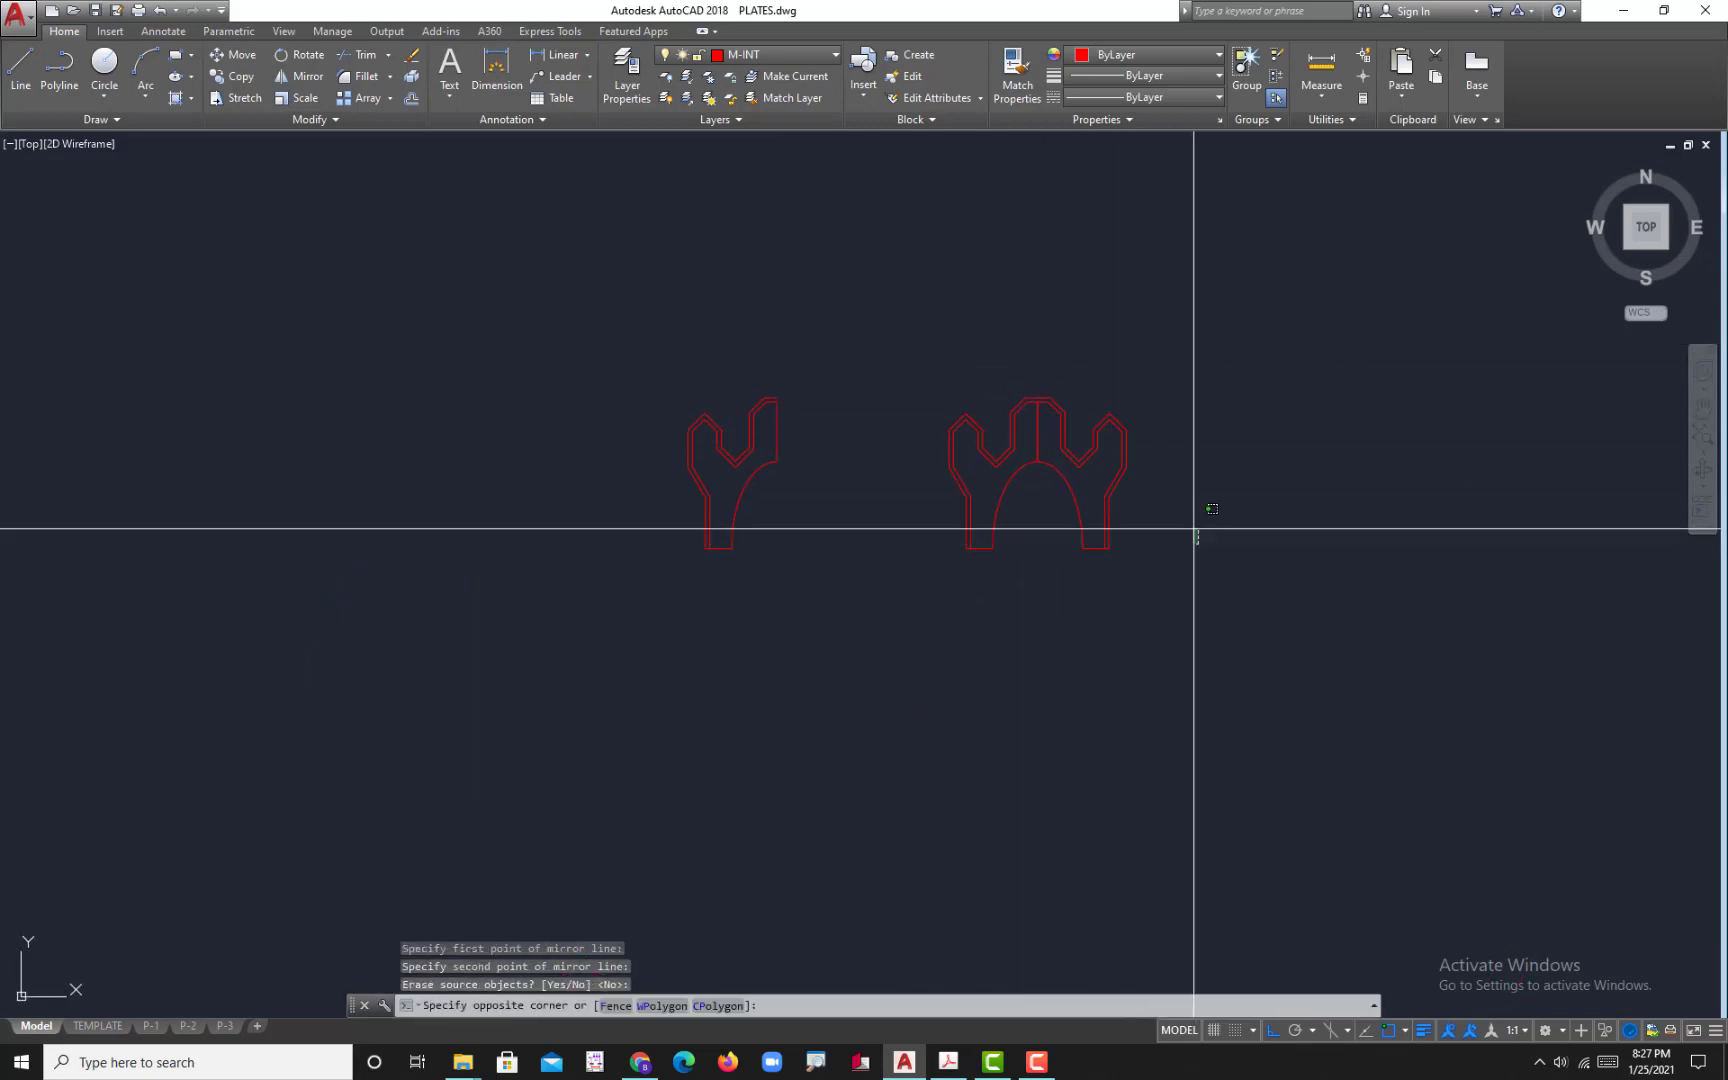
{"action": "left_click", "coordinate": [1154, 536]}
{"action": "left_click", "coordinate": [1184, 617]}
{"action": "left_click", "coordinate": [960, 372]}
{"action": "type", "text": "mi"}
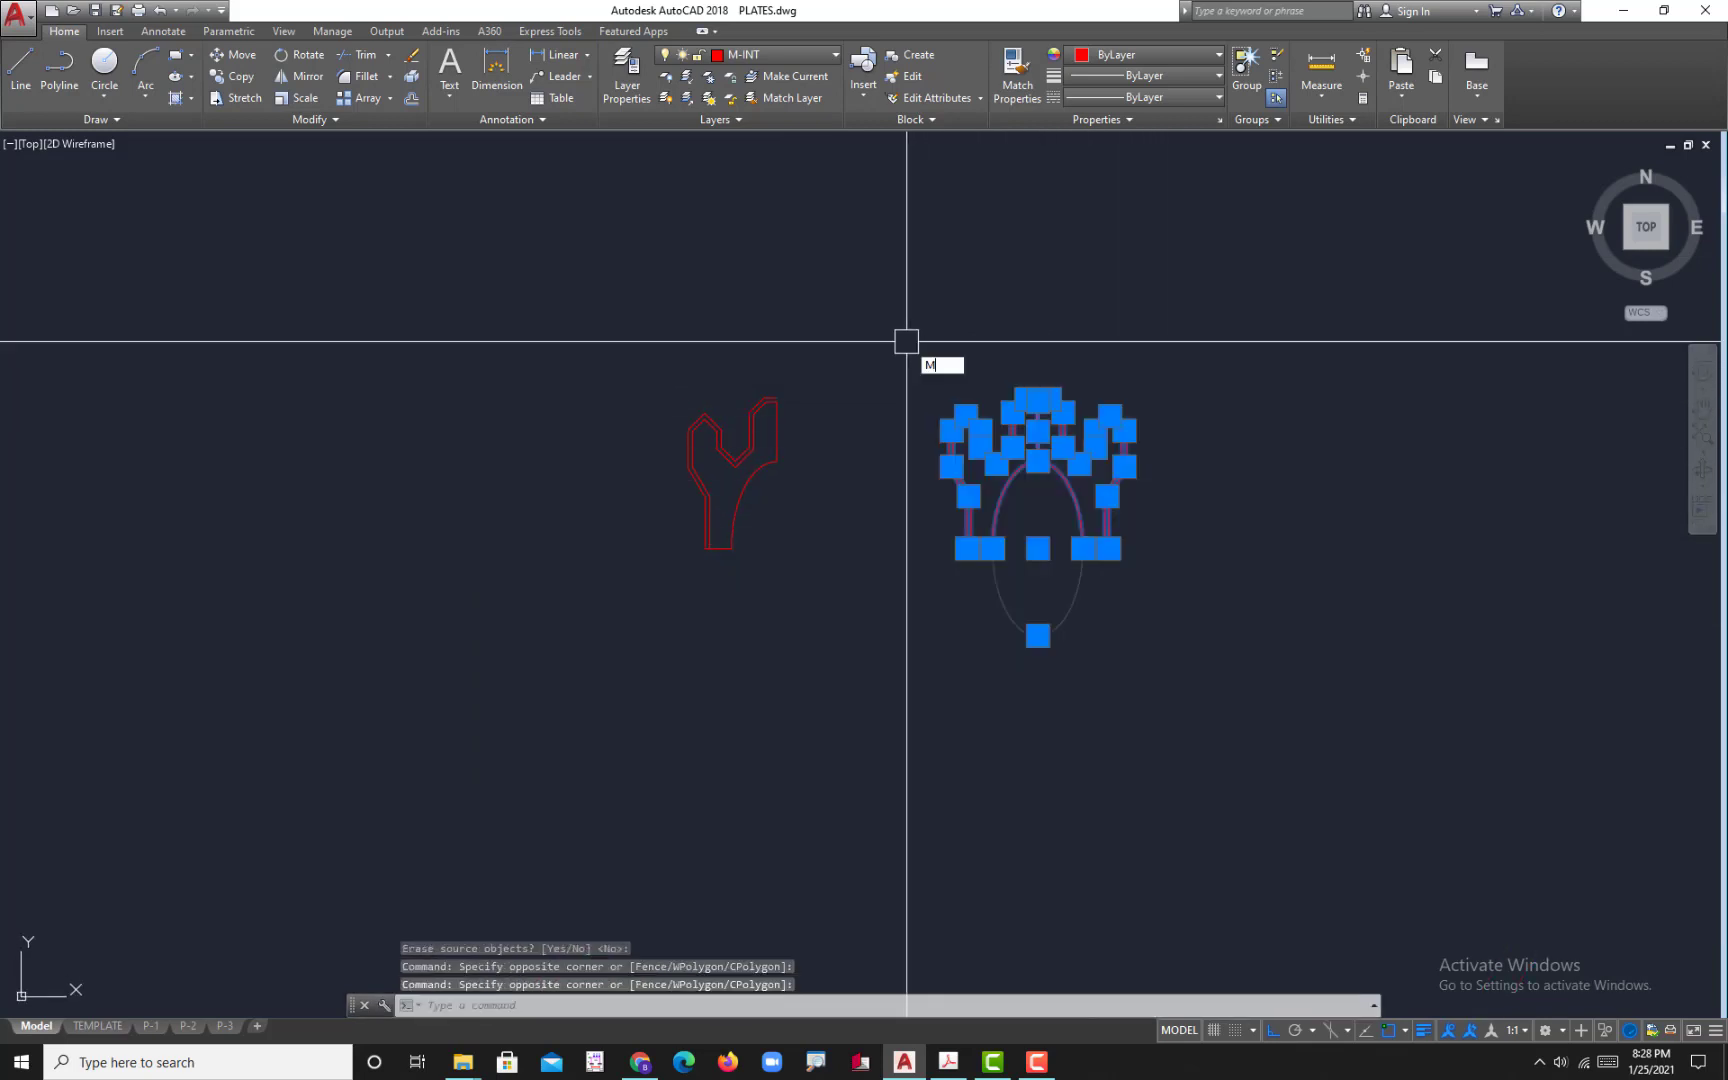
{"action": "key", "text": "Return"}
{"action": "scroll", "coordinate": [1041, 544], "scroll_direction": "up", "scroll_amount": 4}
{"action": "left_click", "coordinate": [1036, 569]}
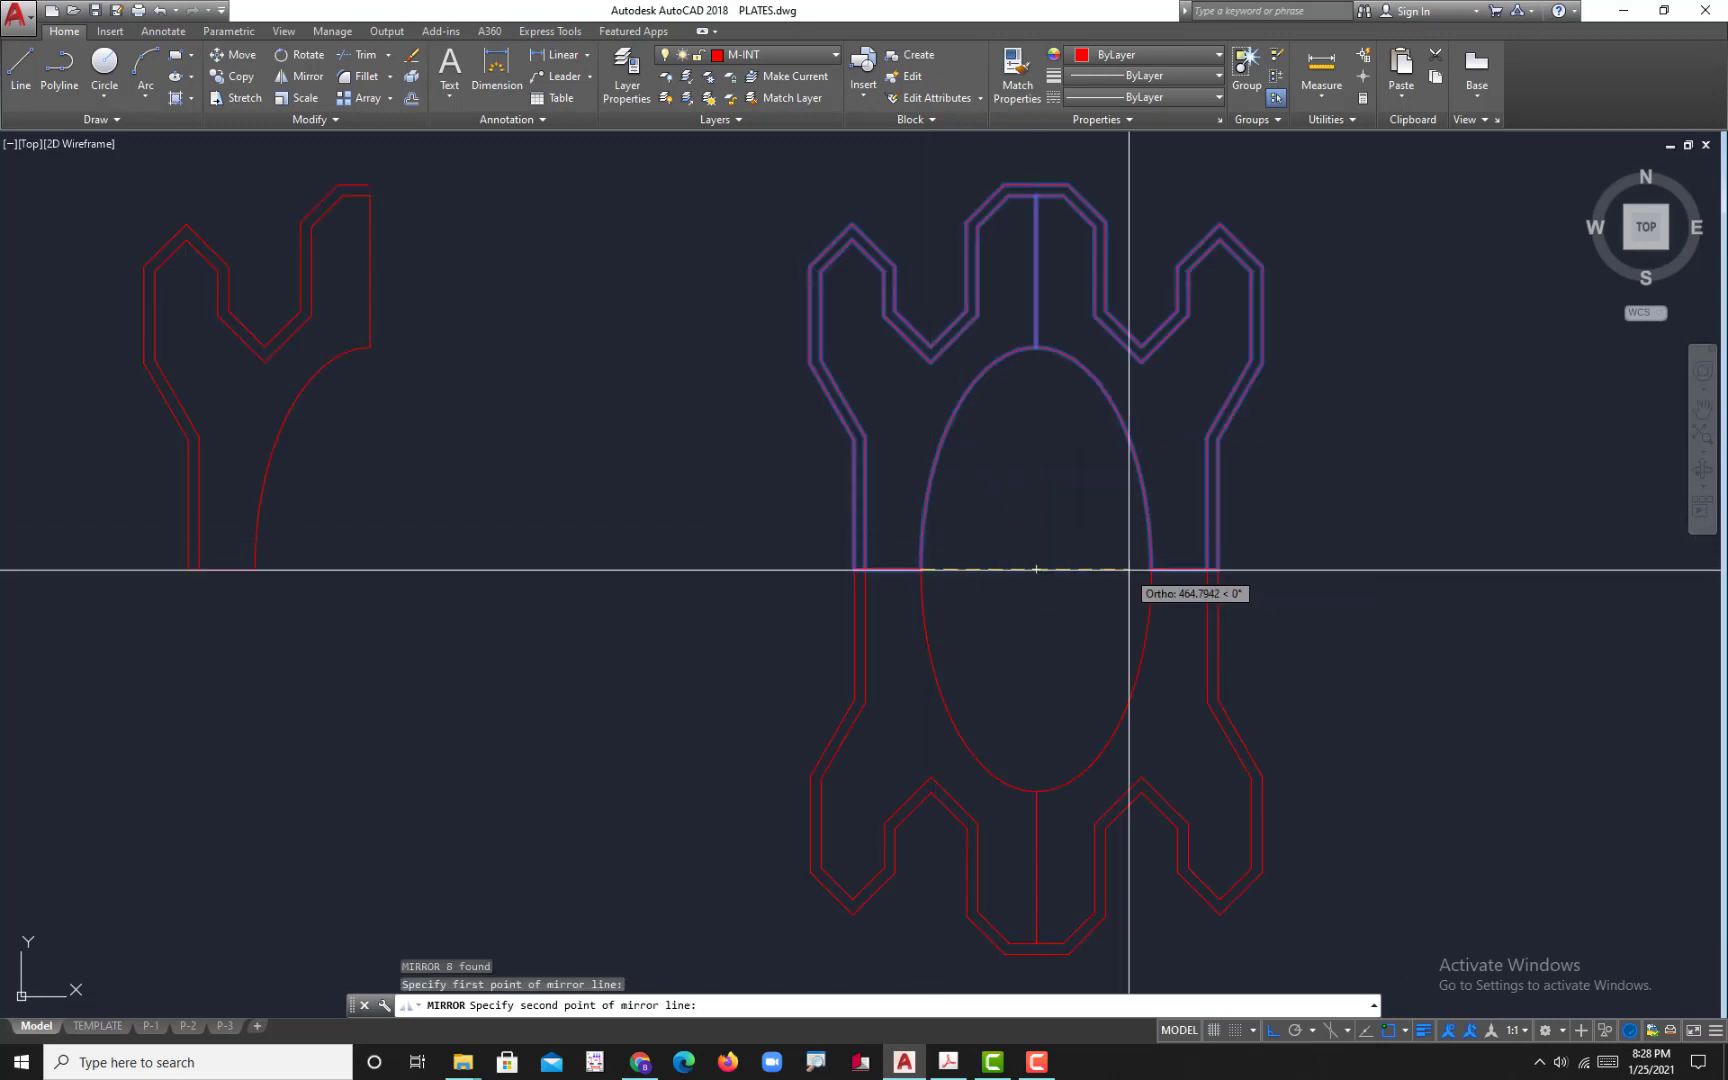
{"action": "left_click", "coordinate": [1151, 569]}
{"action": "key", "text": "Return"}
- Erase the horizontal lines connecting the ellipse to the walls on both sides of the full plan
{"action": "scroll", "coordinate": [921, 578], "scroll_direction": "up", "scroll_amount": 4}
{"action": "left_click", "coordinate": [870, 578]}
{"action": "left_click", "coordinate": [829, 486]}
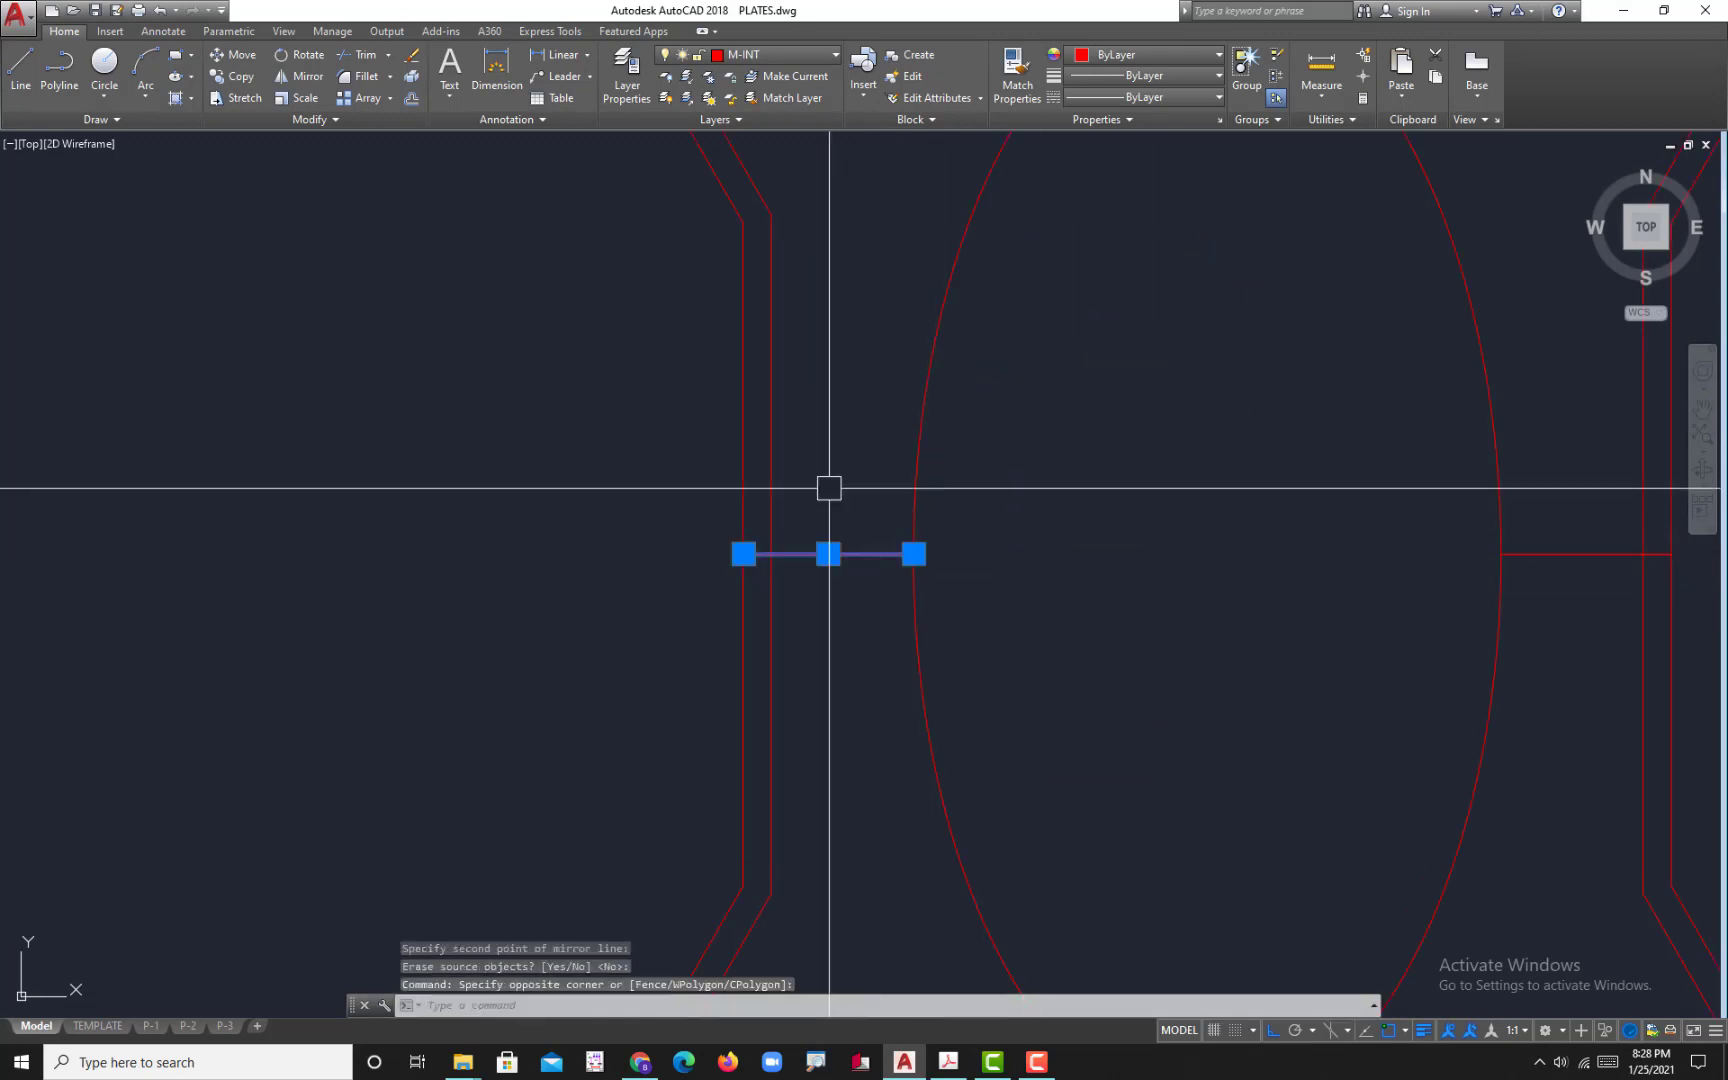
{"action": "key", "text": "Delete"}
{"action": "scroll", "coordinate": [1100, 620], "scroll_direction": "down", "scroll_amount": 2}
{"action": "middle_click_drag", "start_coordinate": [1157, 660], "coordinate": [987, 501]}
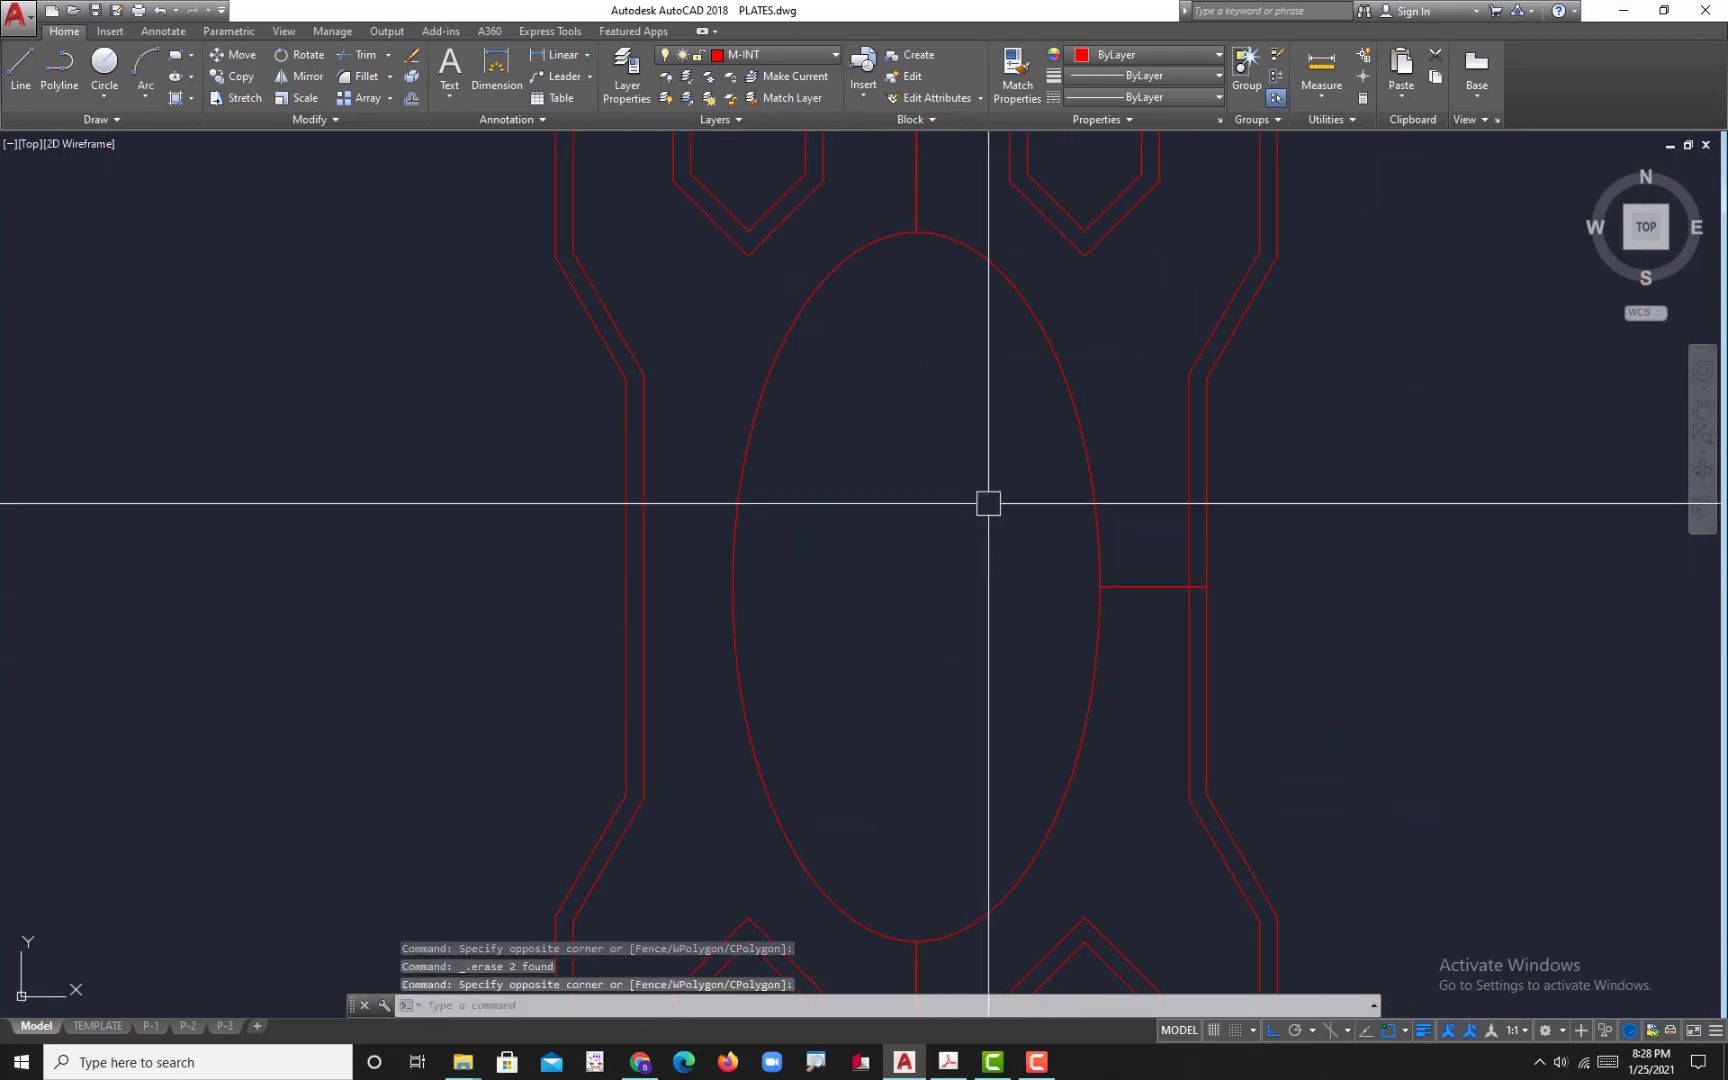
{"action": "middle_click_drag", "start_coordinate": [1072, 325], "coordinate": [1003, 648]}
- Erase the vertical centre lines above the ellipse in the full plan
{"action": "left_click", "coordinate": [775, 212]}
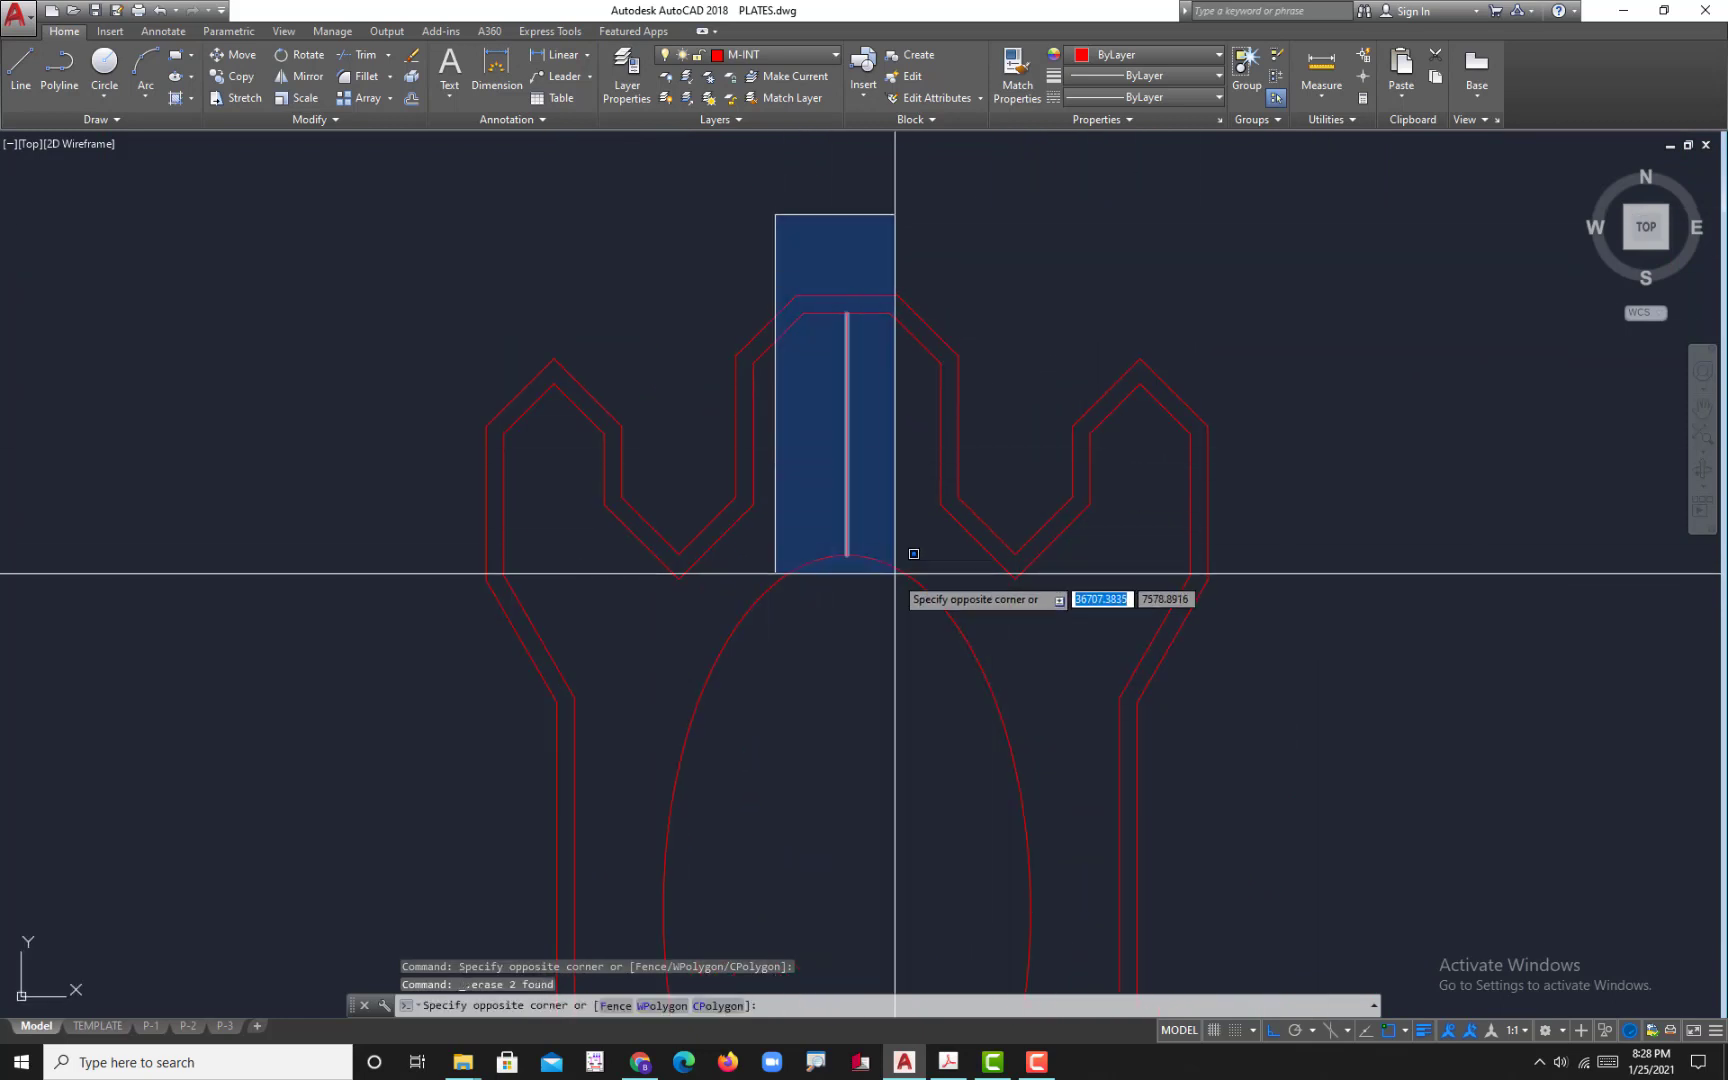
{"action": "left_click", "coordinate": [897, 623]}
{"action": "key", "text": "Delete"}
{"action": "scroll", "coordinate": [896, 623], "scroll_direction": "down", "scroll_amount": 3}
{"action": "middle_click_drag", "start_coordinate": [945, 725], "coordinate": [1130, 405]}
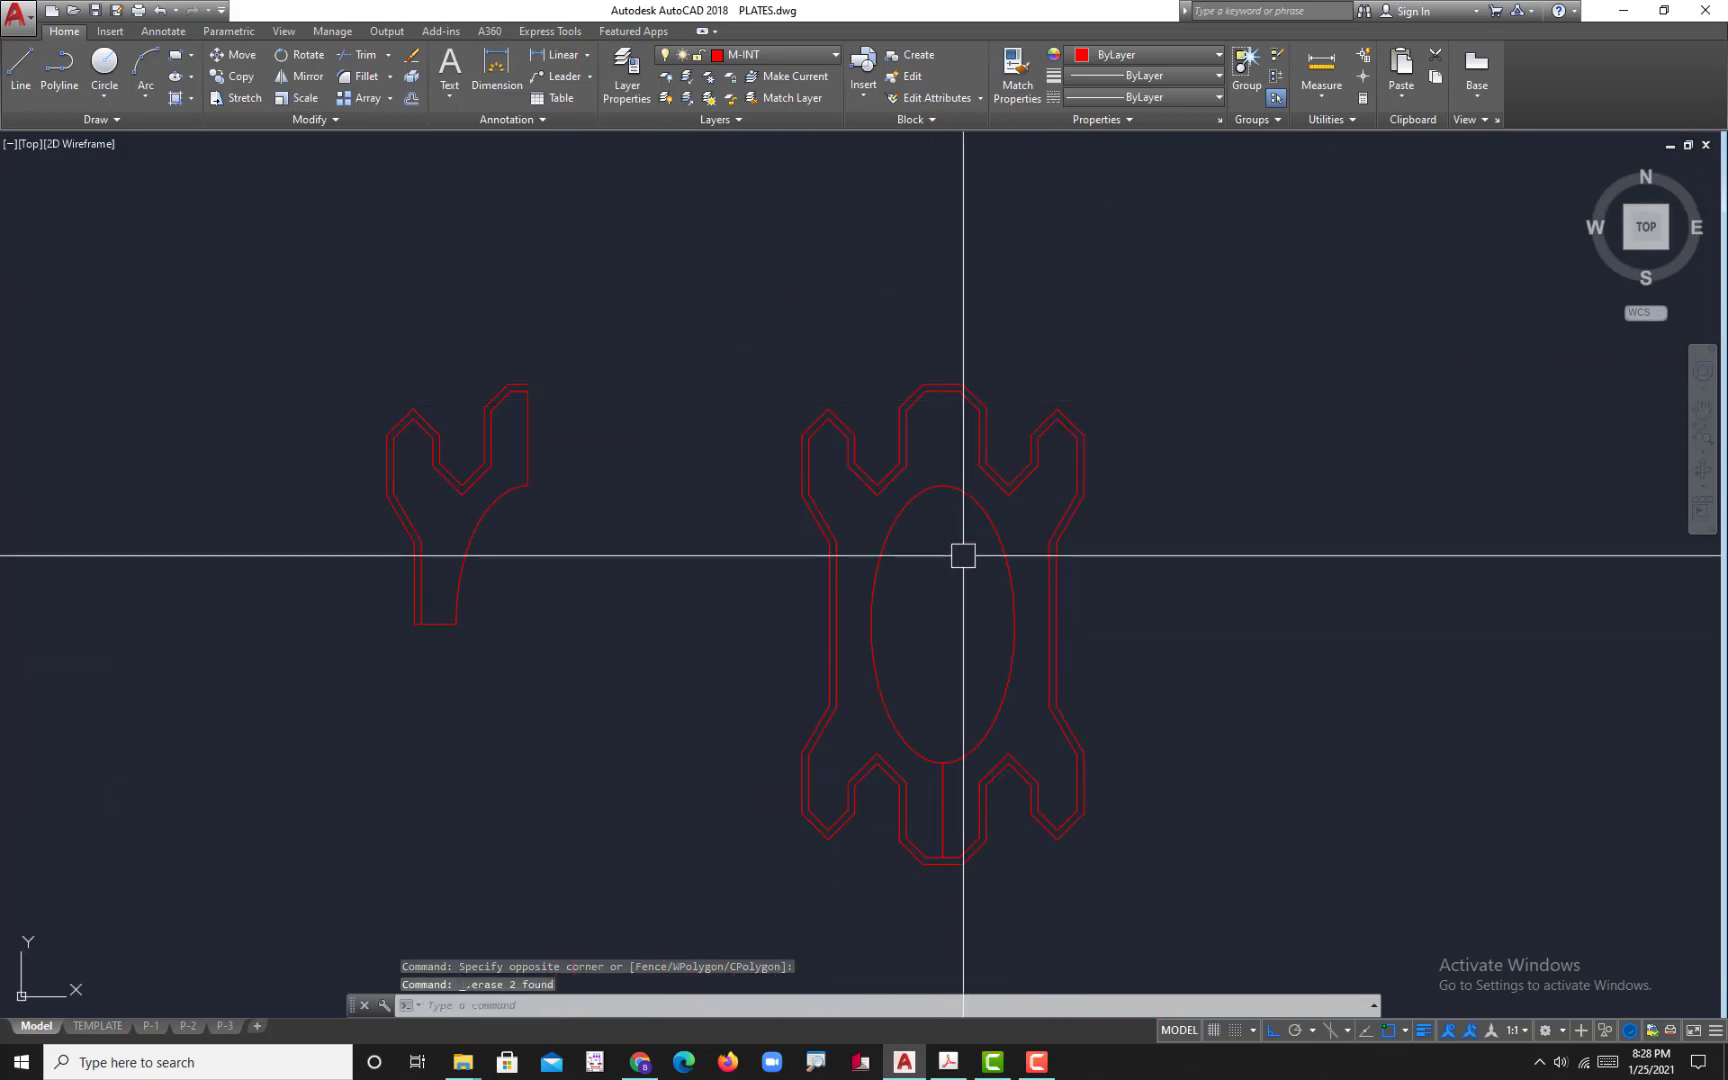
- Move the full plan horizontally to the left of the quarter plan
{"action": "scroll", "coordinate": [906, 580], "scroll_direction": "down", "scroll_amount": 4}
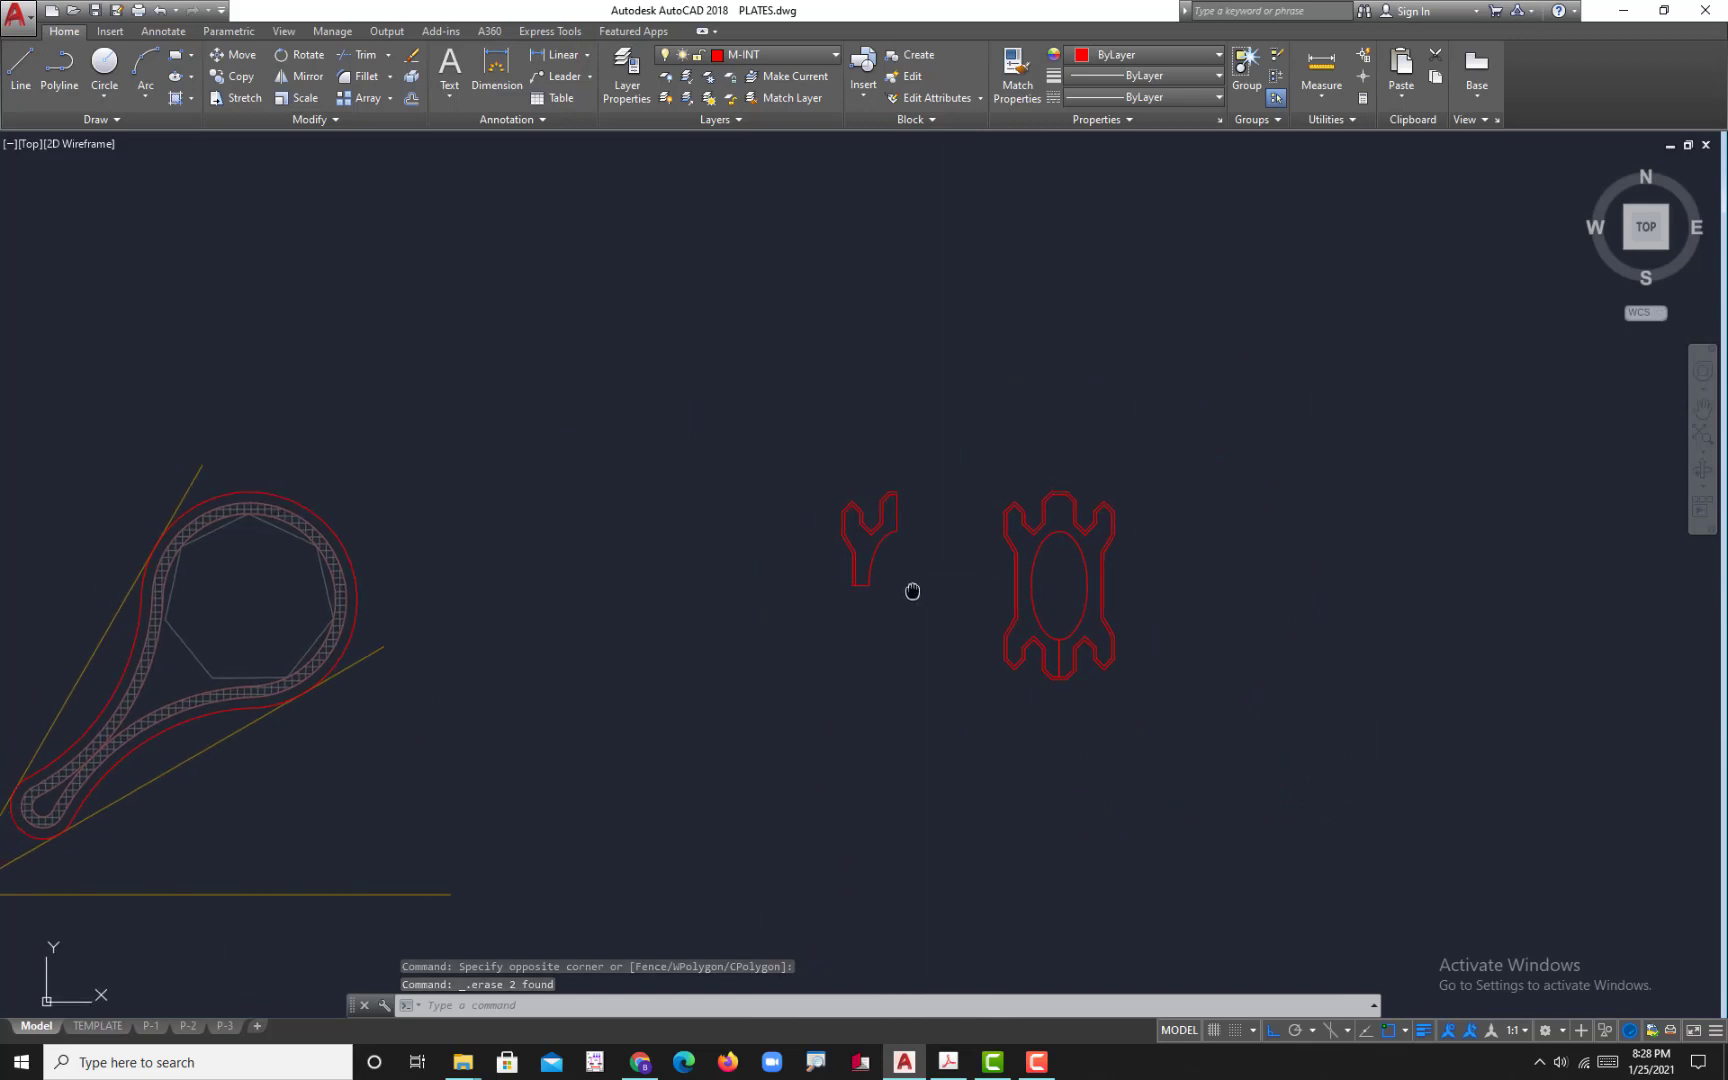
{"action": "left_click", "coordinate": [1306, 767]}
{"action": "left_click", "coordinate": [972, 451]}
{"action": "type", "text": "m"}
{"action": "key", "text": "Return"}
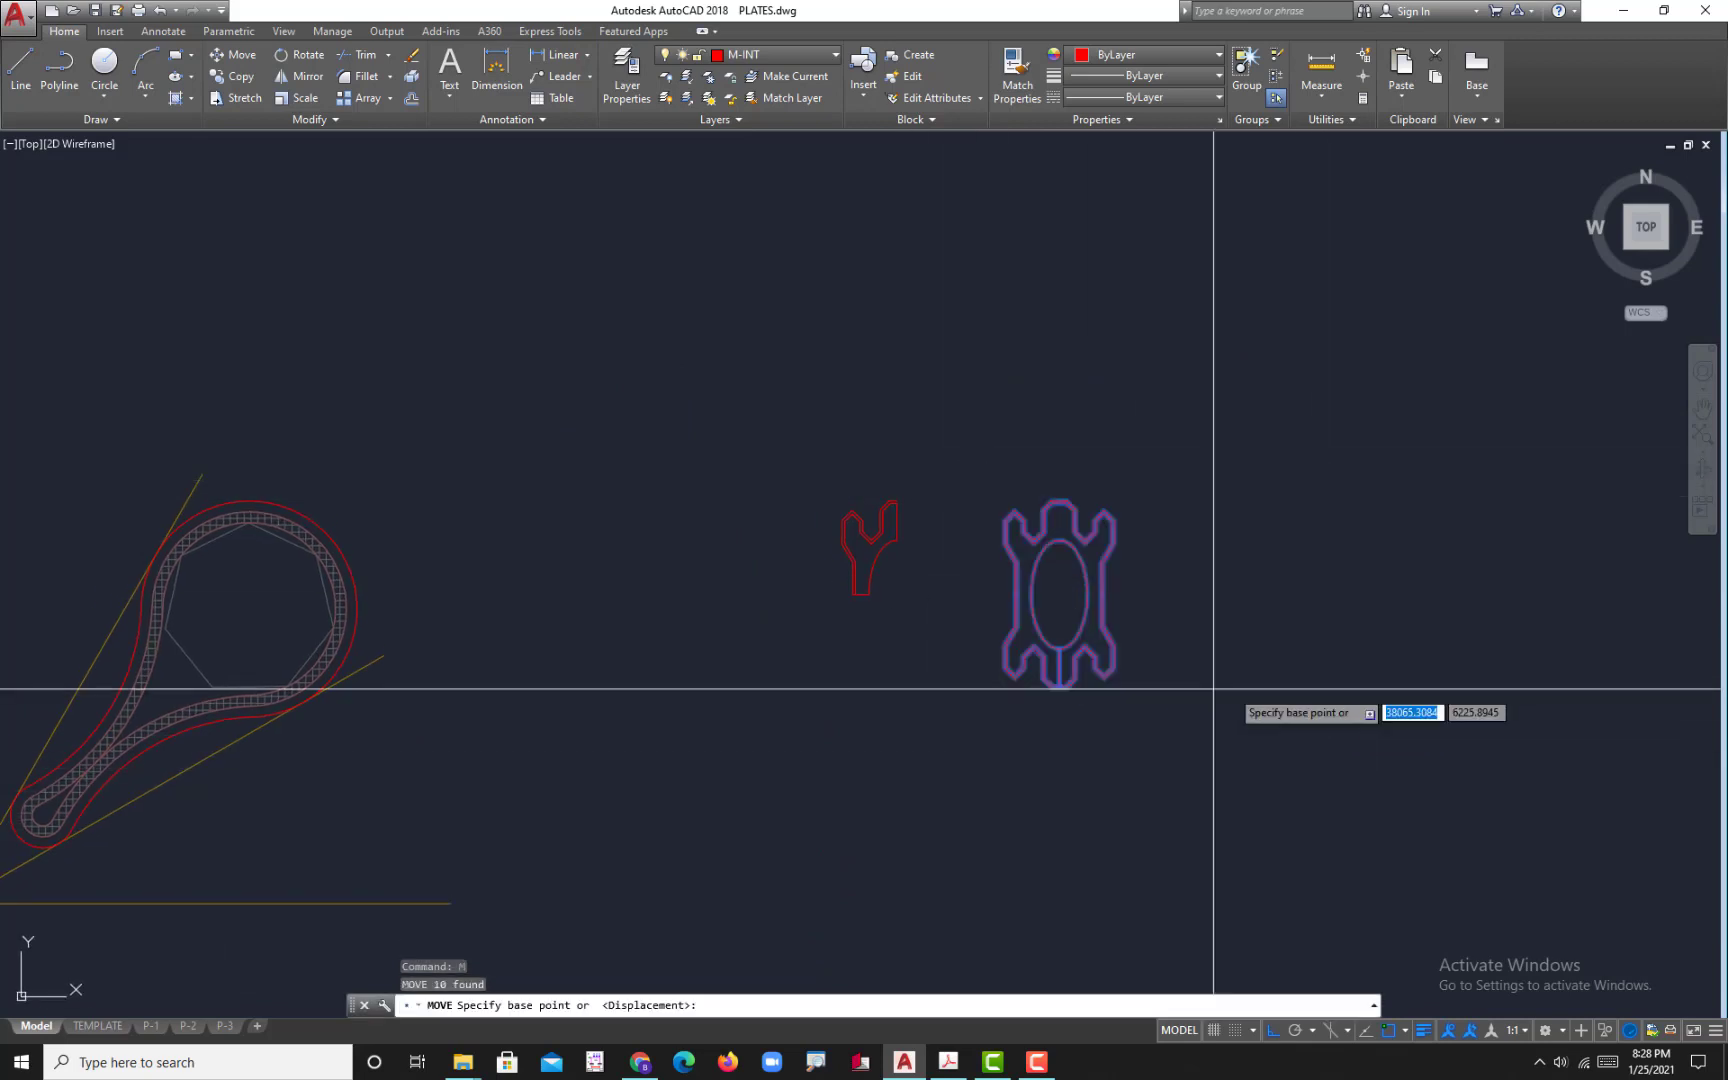
{"action": "left_click", "coordinate": [1326, 660]}
{"action": "left_click", "coordinate": [964, 679]}
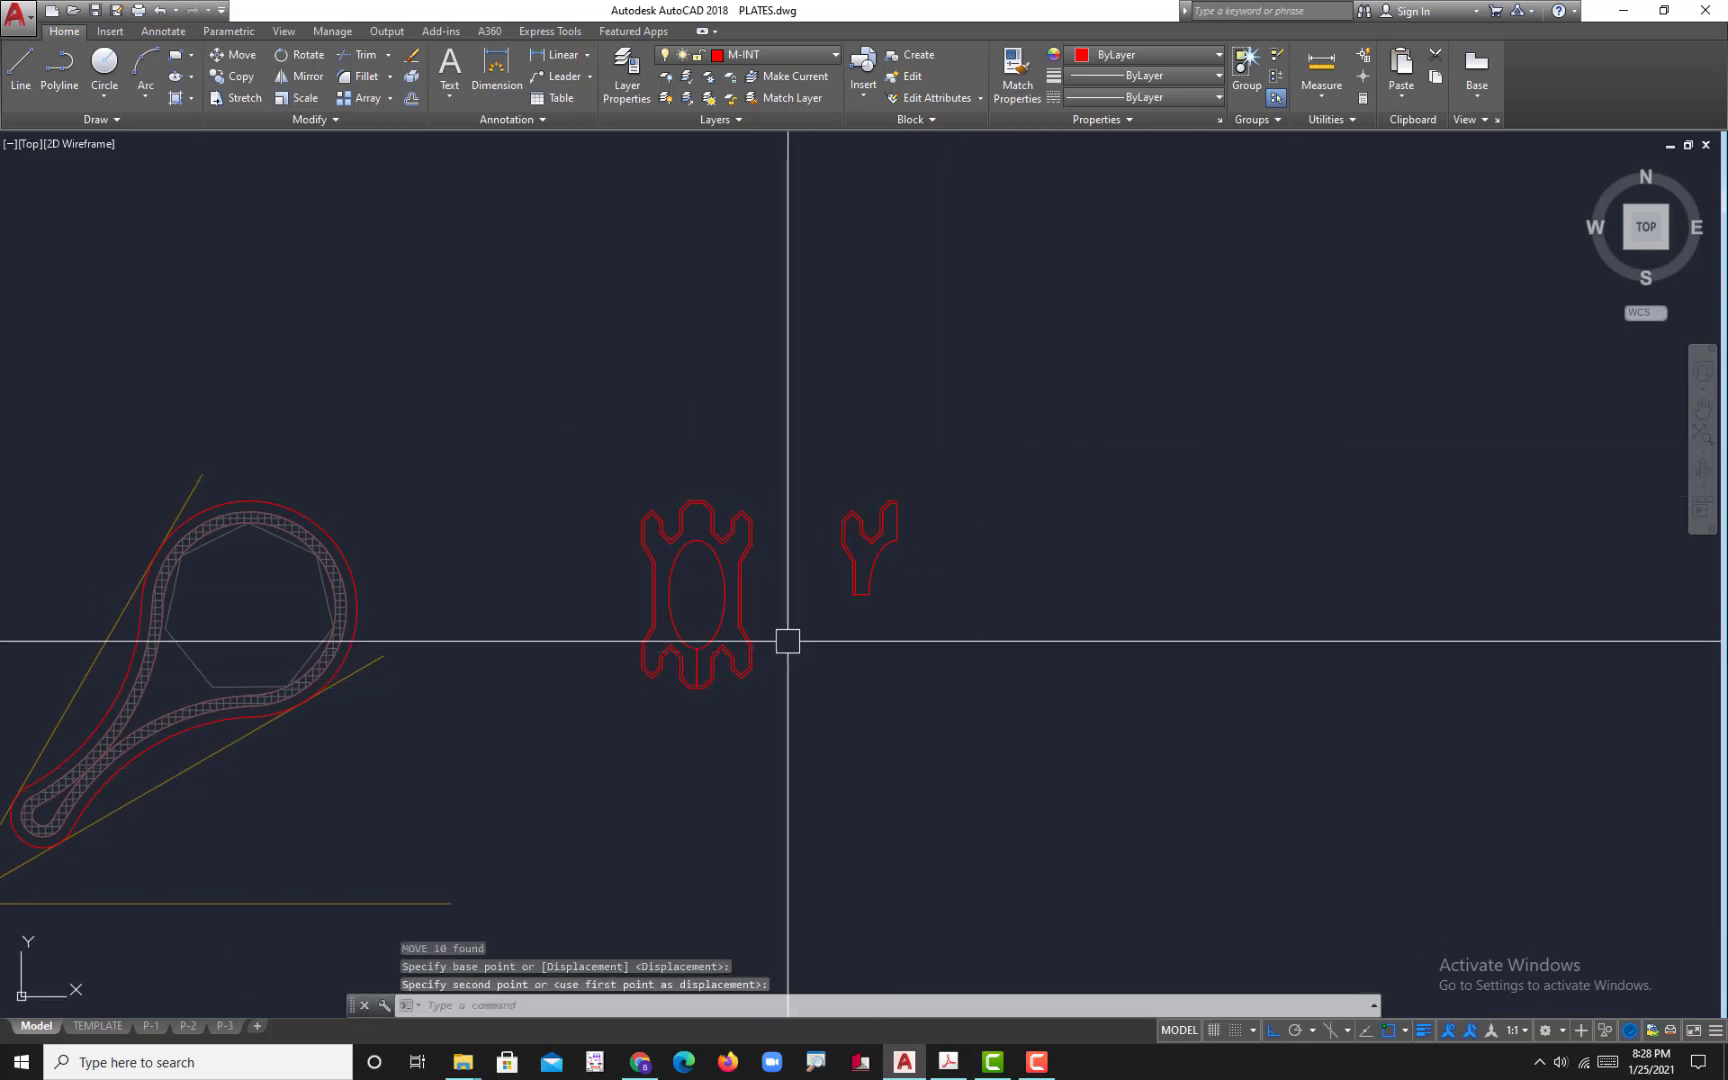
{"action": "scroll", "coordinate": [800, 630], "scroll_direction": "up", "scroll_amount": 4}
{"action": "scroll", "coordinate": [949, 553], "scroll_direction": "up", "scroll_amount": 6}
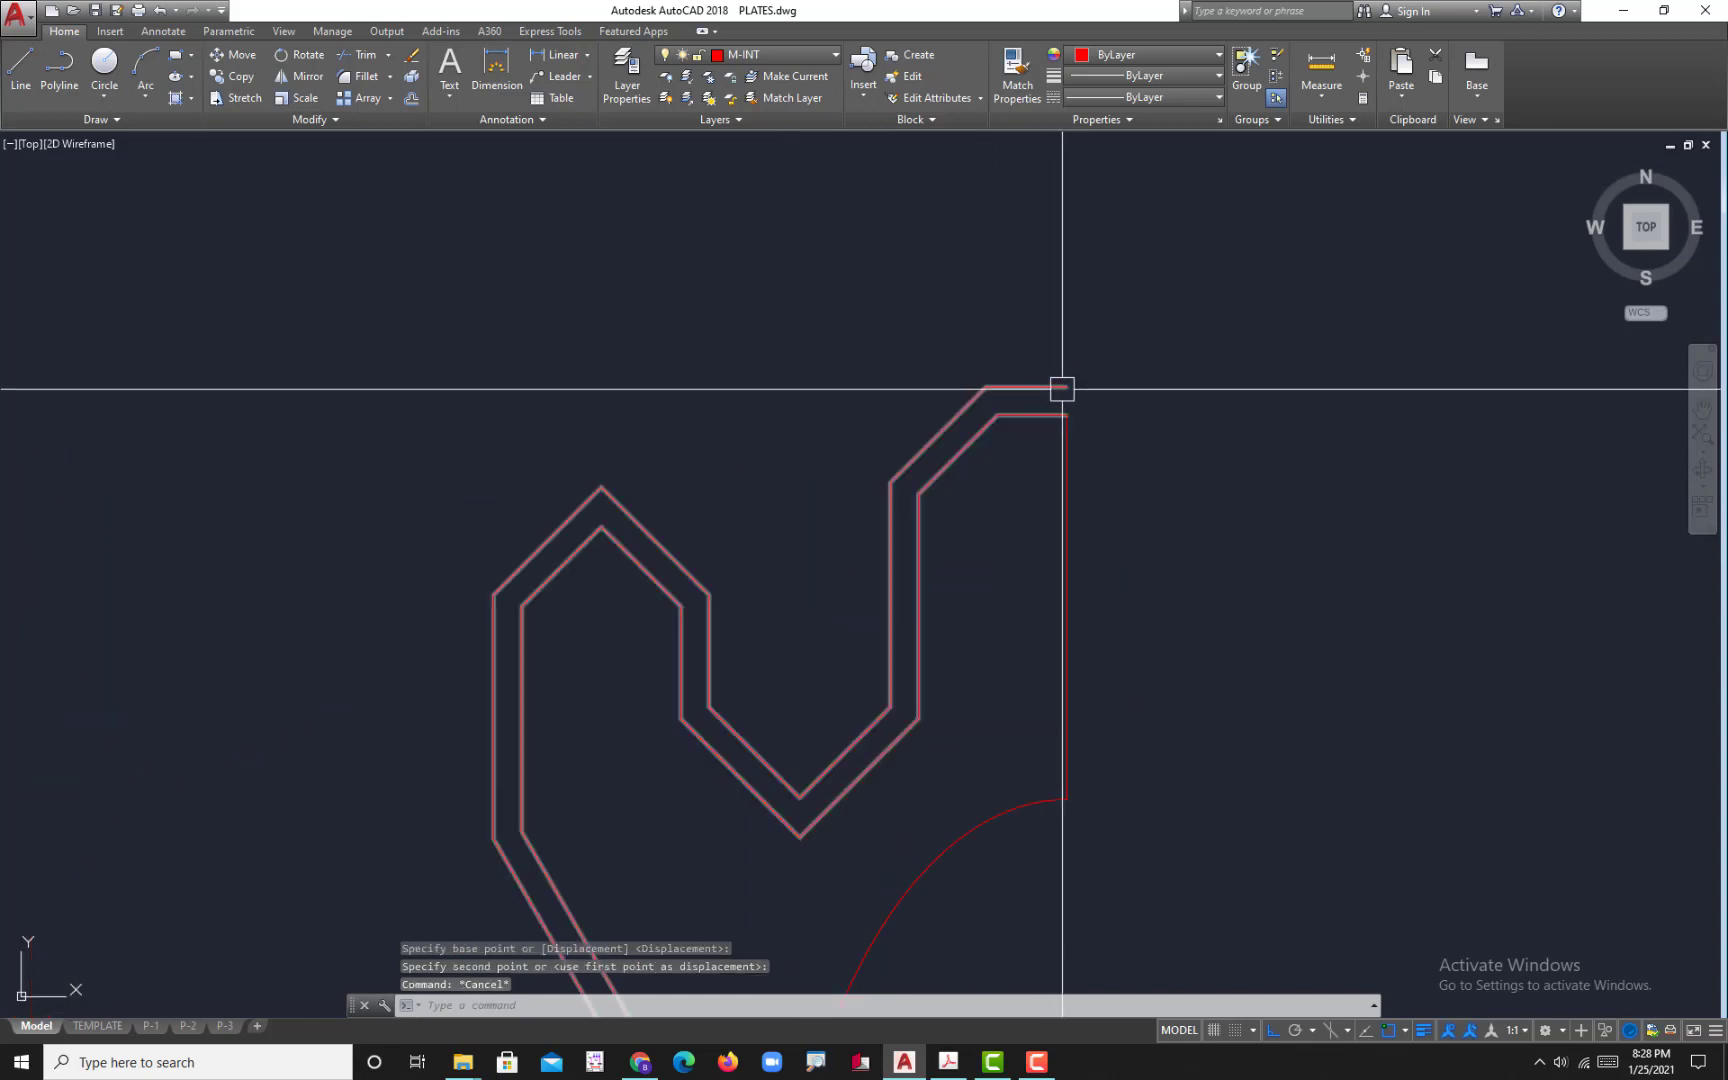
{"action": "scroll", "coordinate": [1062, 389], "scroll_direction": "up", "scroll_amount": 5}
{"action": "type", "text": "l"}
{"action": "key", "text": "Return"}
{"action": "key", "text": "Escape"}
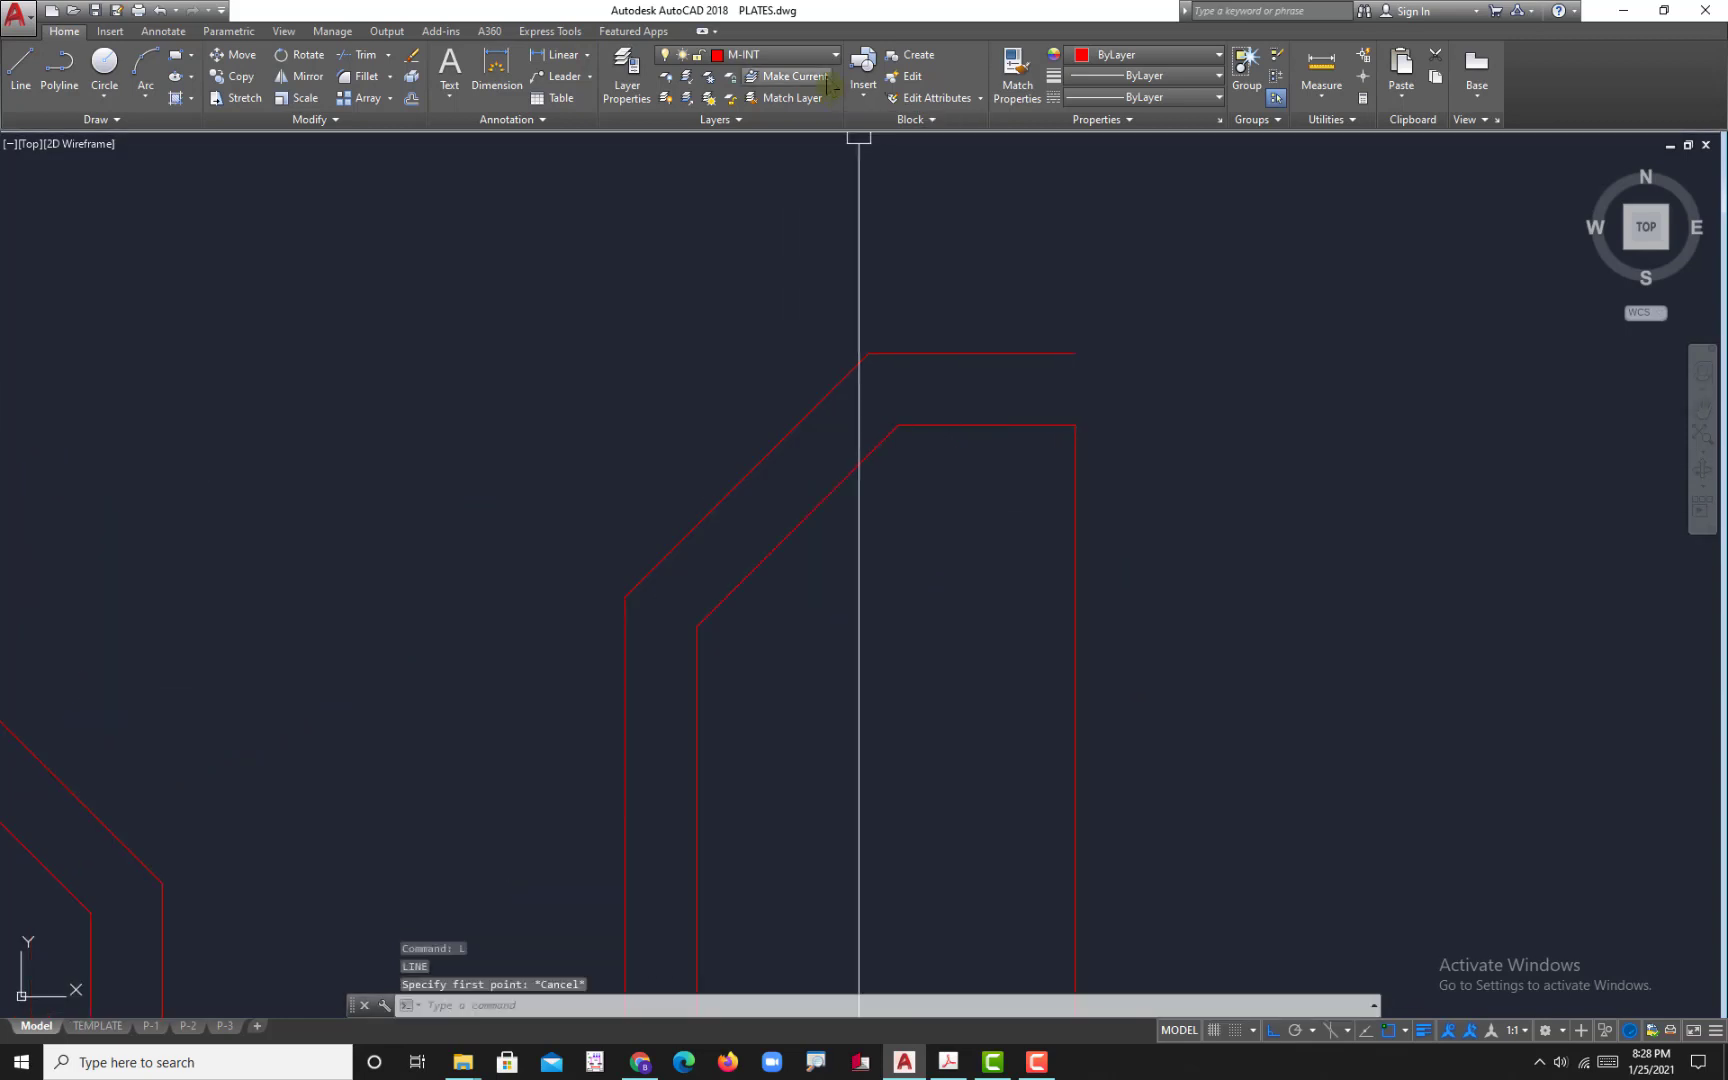
- Make M-REF the current layer and draw a vertical line closing the open upper end of the quarter plan's double wall
{"action": "left_click", "coordinate": [812, 55]}
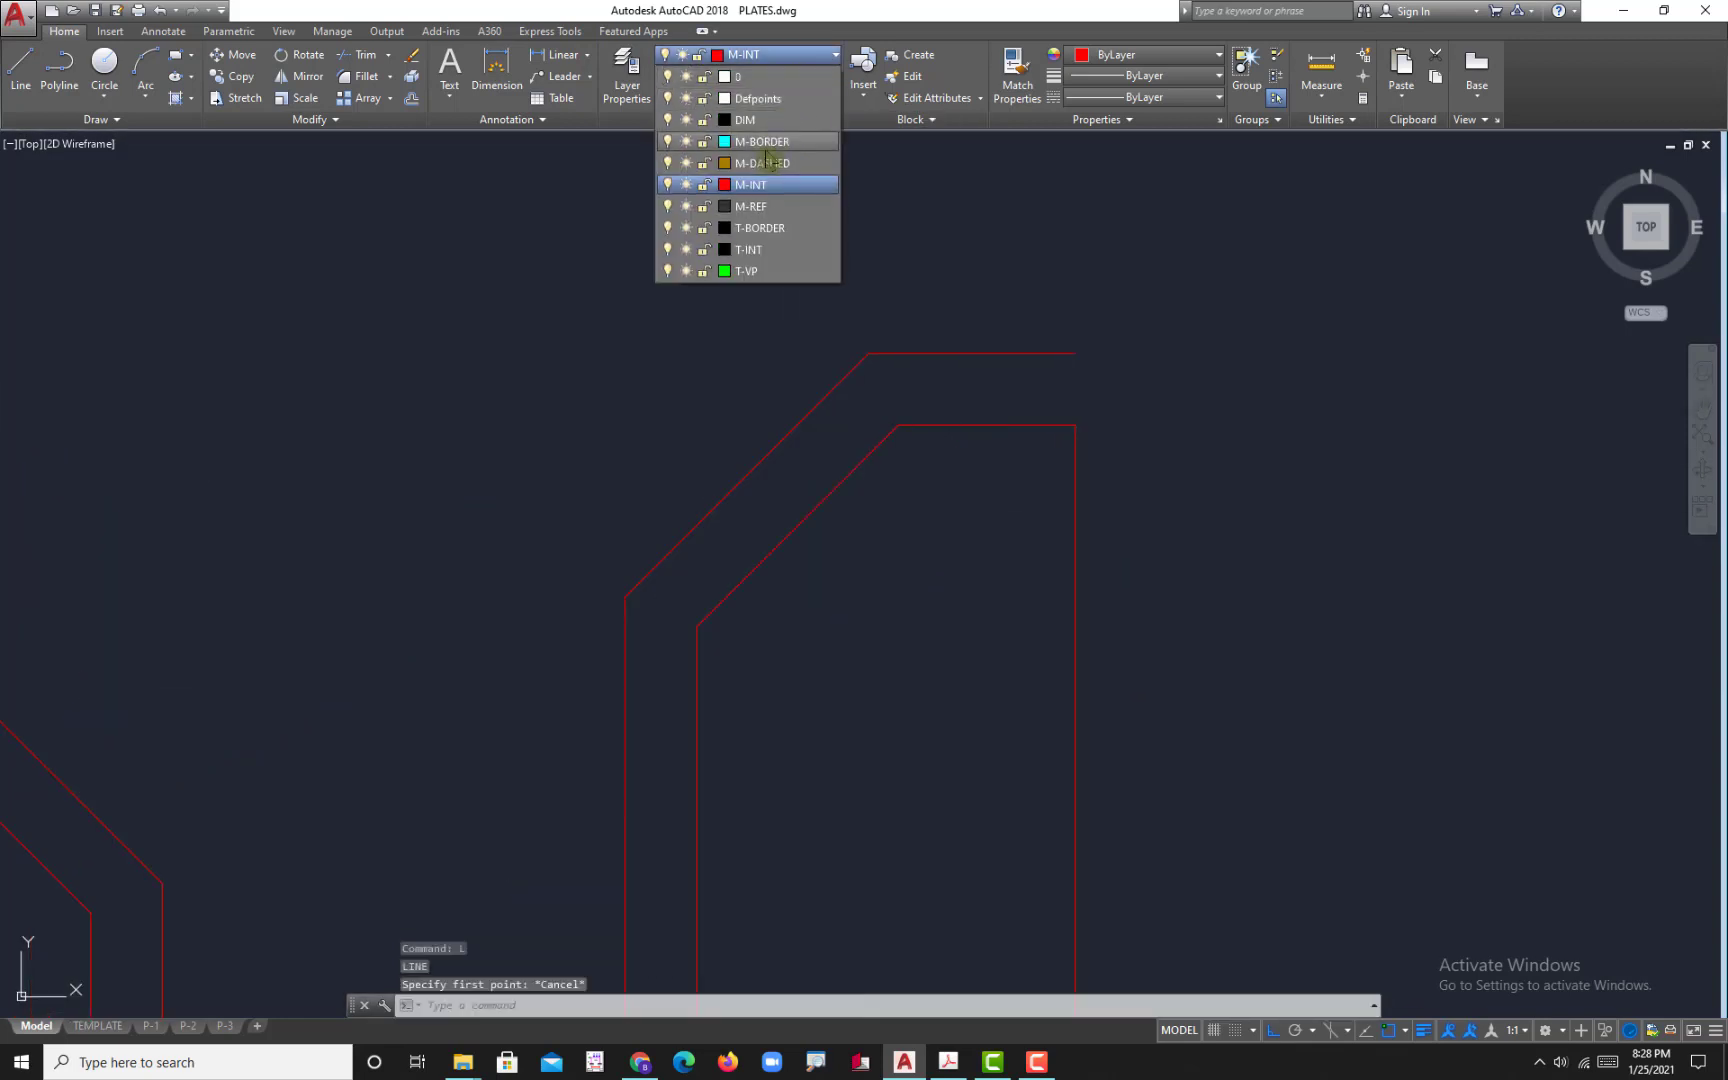
{"action": "left_click", "coordinate": [773, 216]}
{"action": "type", "text": "l"}
{"action": "key", "text": "Return"}
{"action": "scroll", "coordinate": [1230, 444], "scroll_direction": "up", "scroll_amount": 4}
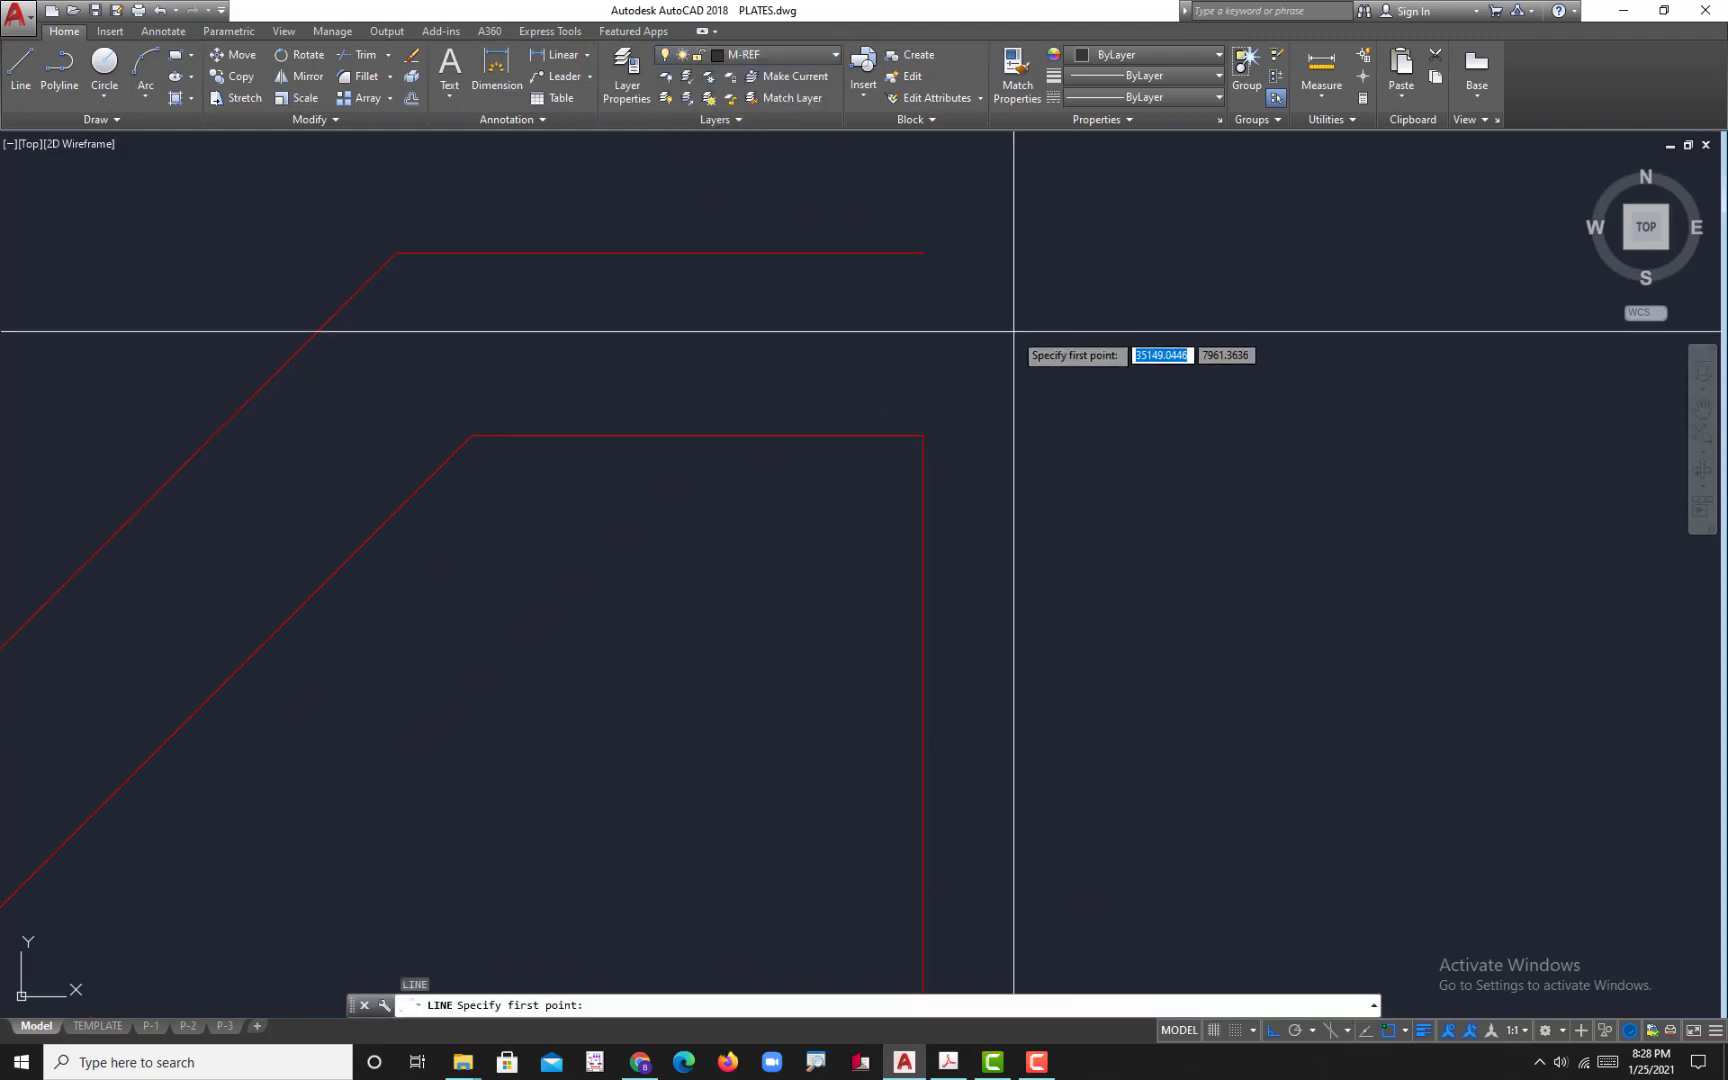
{"action": "left_click", "coordinate": [922, 255]}
{"action": "left_click", "coordinate": [921, 437]}
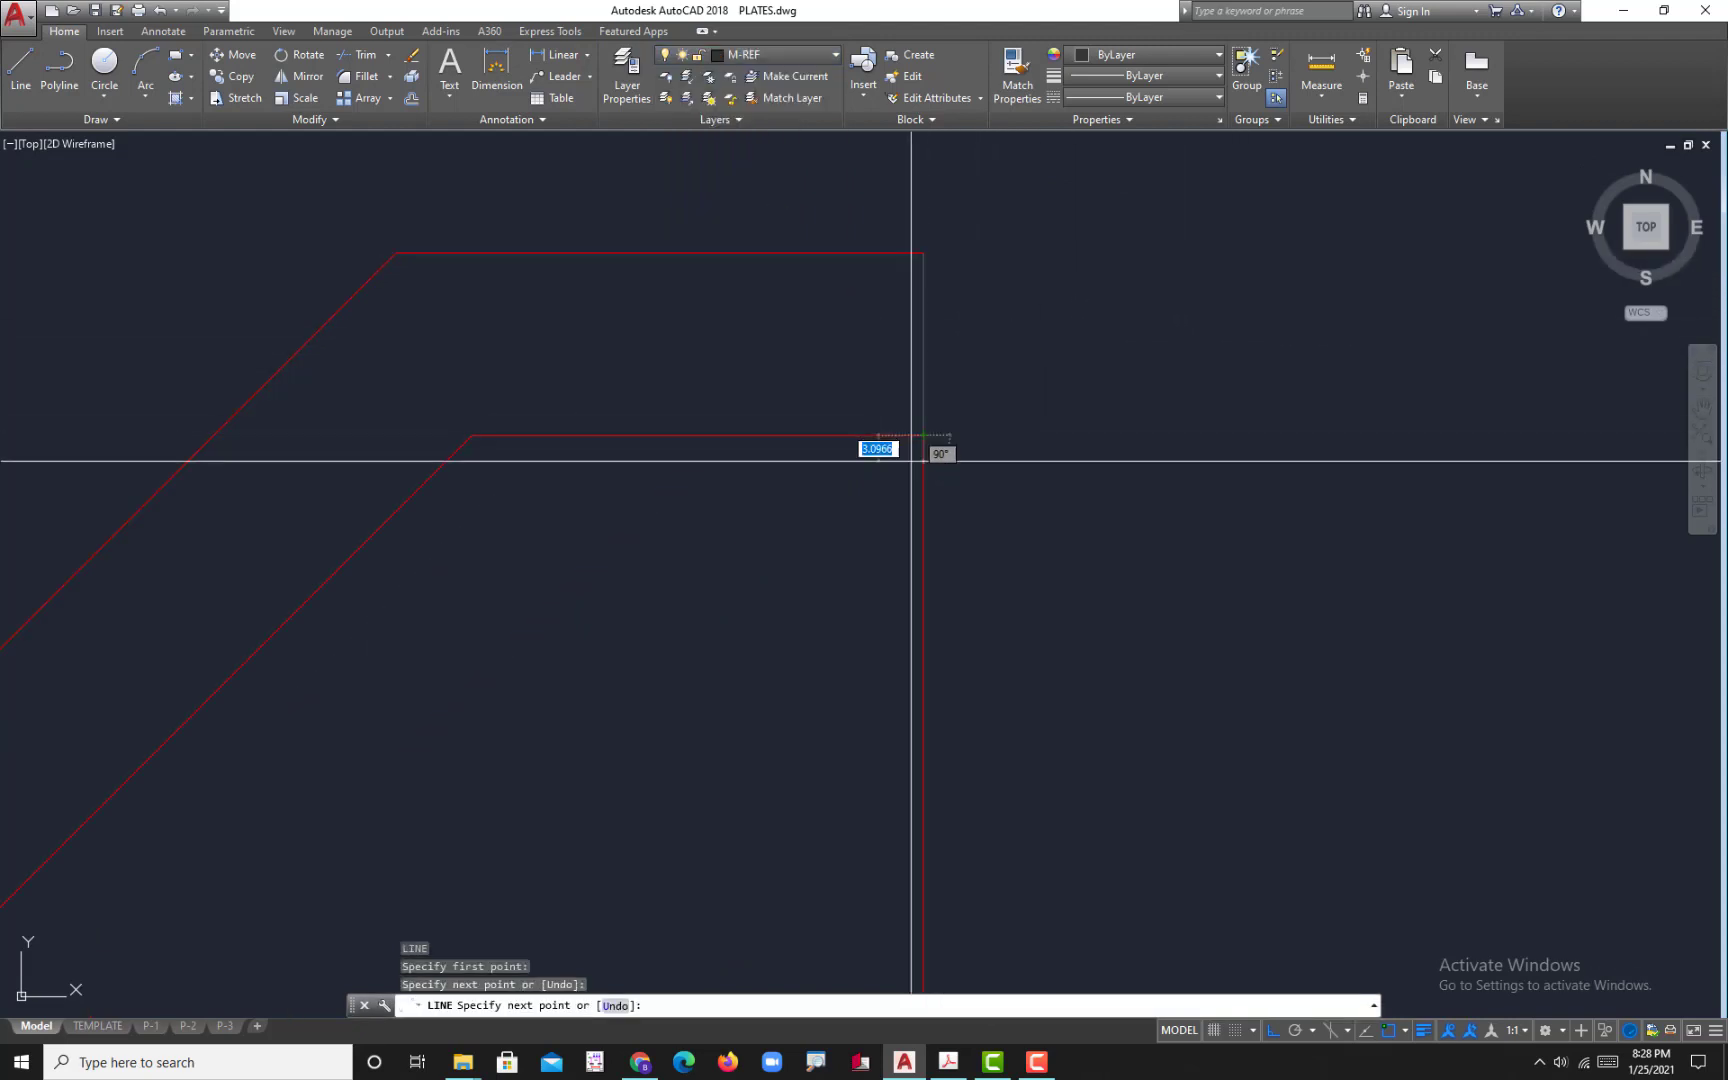
{"action": "key", "text": "Return"}
- Draw a reference line across the double wall's corner between the 67-unit and 110-unit segments
{"action": "scroll", "coordinate": [918, 455], "scroll_direction": "down", "scroll_amount": 2}
{"action": "middle_click_drag", "start_coordinate": [918, 455], "coordinate": [1228, 540]}
{"action": "key", "text": "Return"}
{"action": "left_click", "coordinate": [894, 395]}
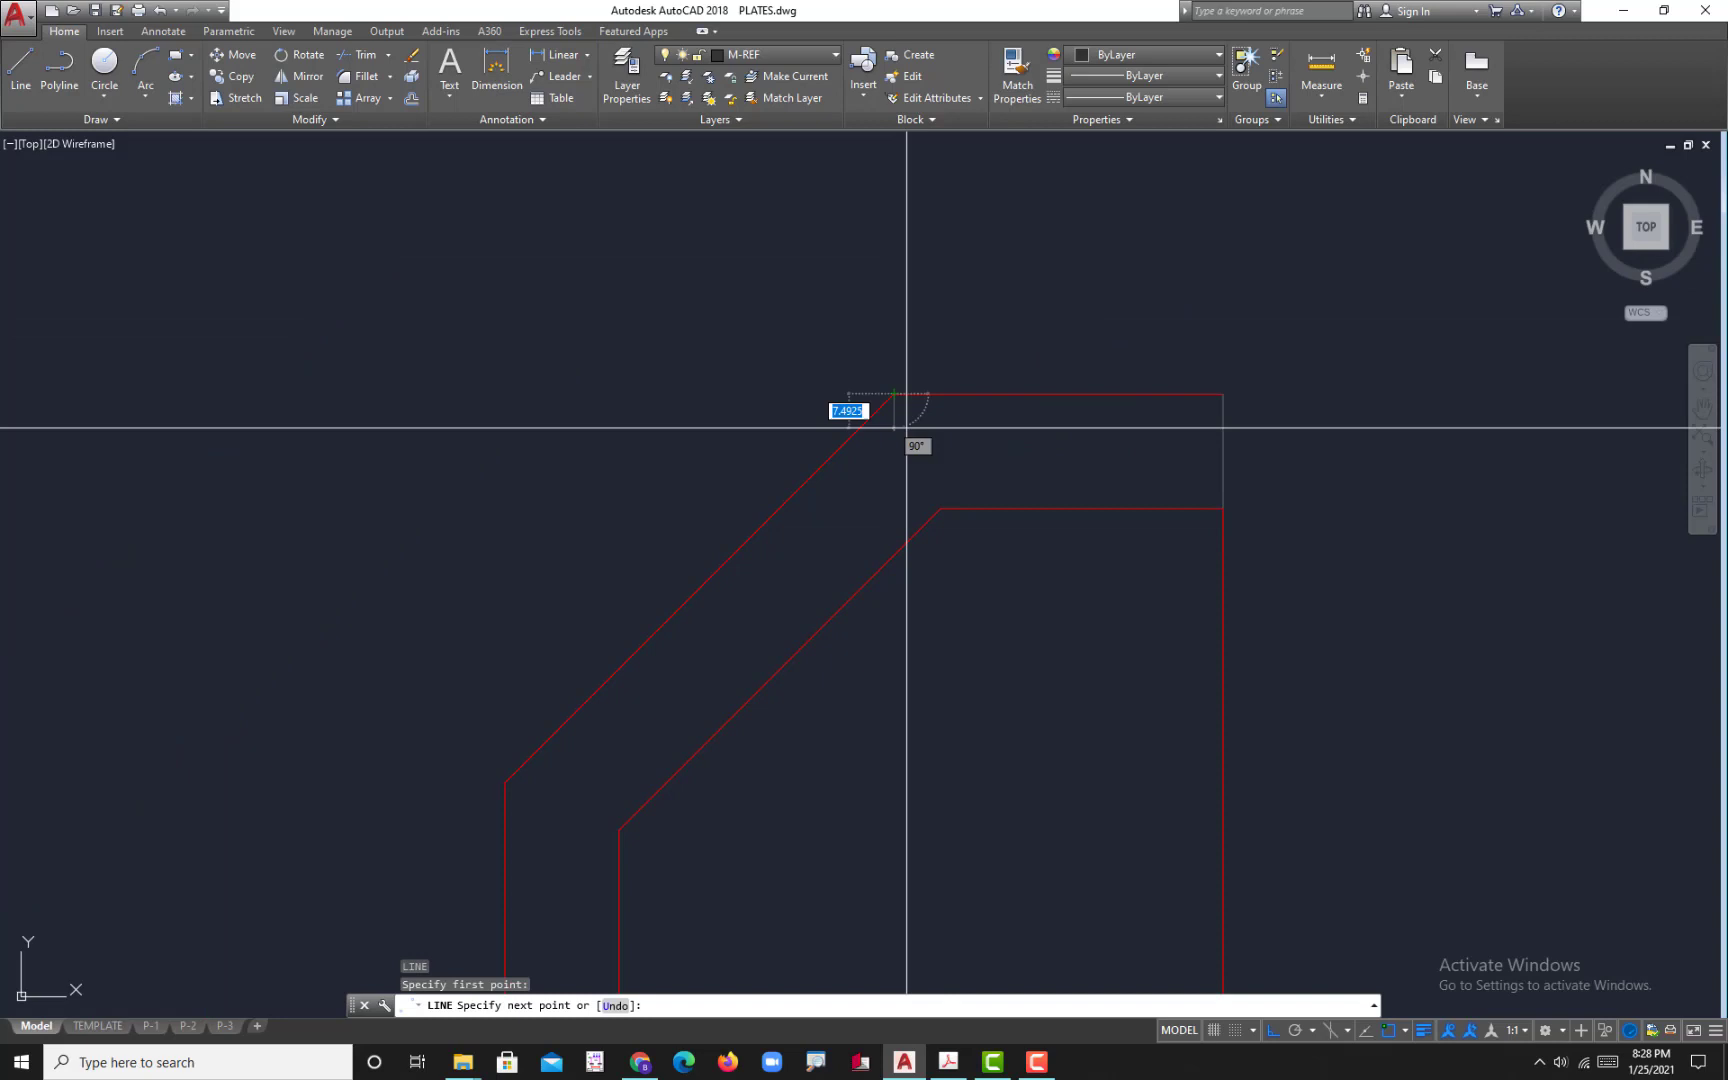
{"action": "left_click", "coordinate": [940, 508]}
{"action": "key", "text": "Return"}
- Check in the PDF plate where the thin reference lines cross the quarter plan's wall corners
{"action": "scroll", "coordinate": [940, 510], "scroll_direction": "up", "scroll_amount": 2}
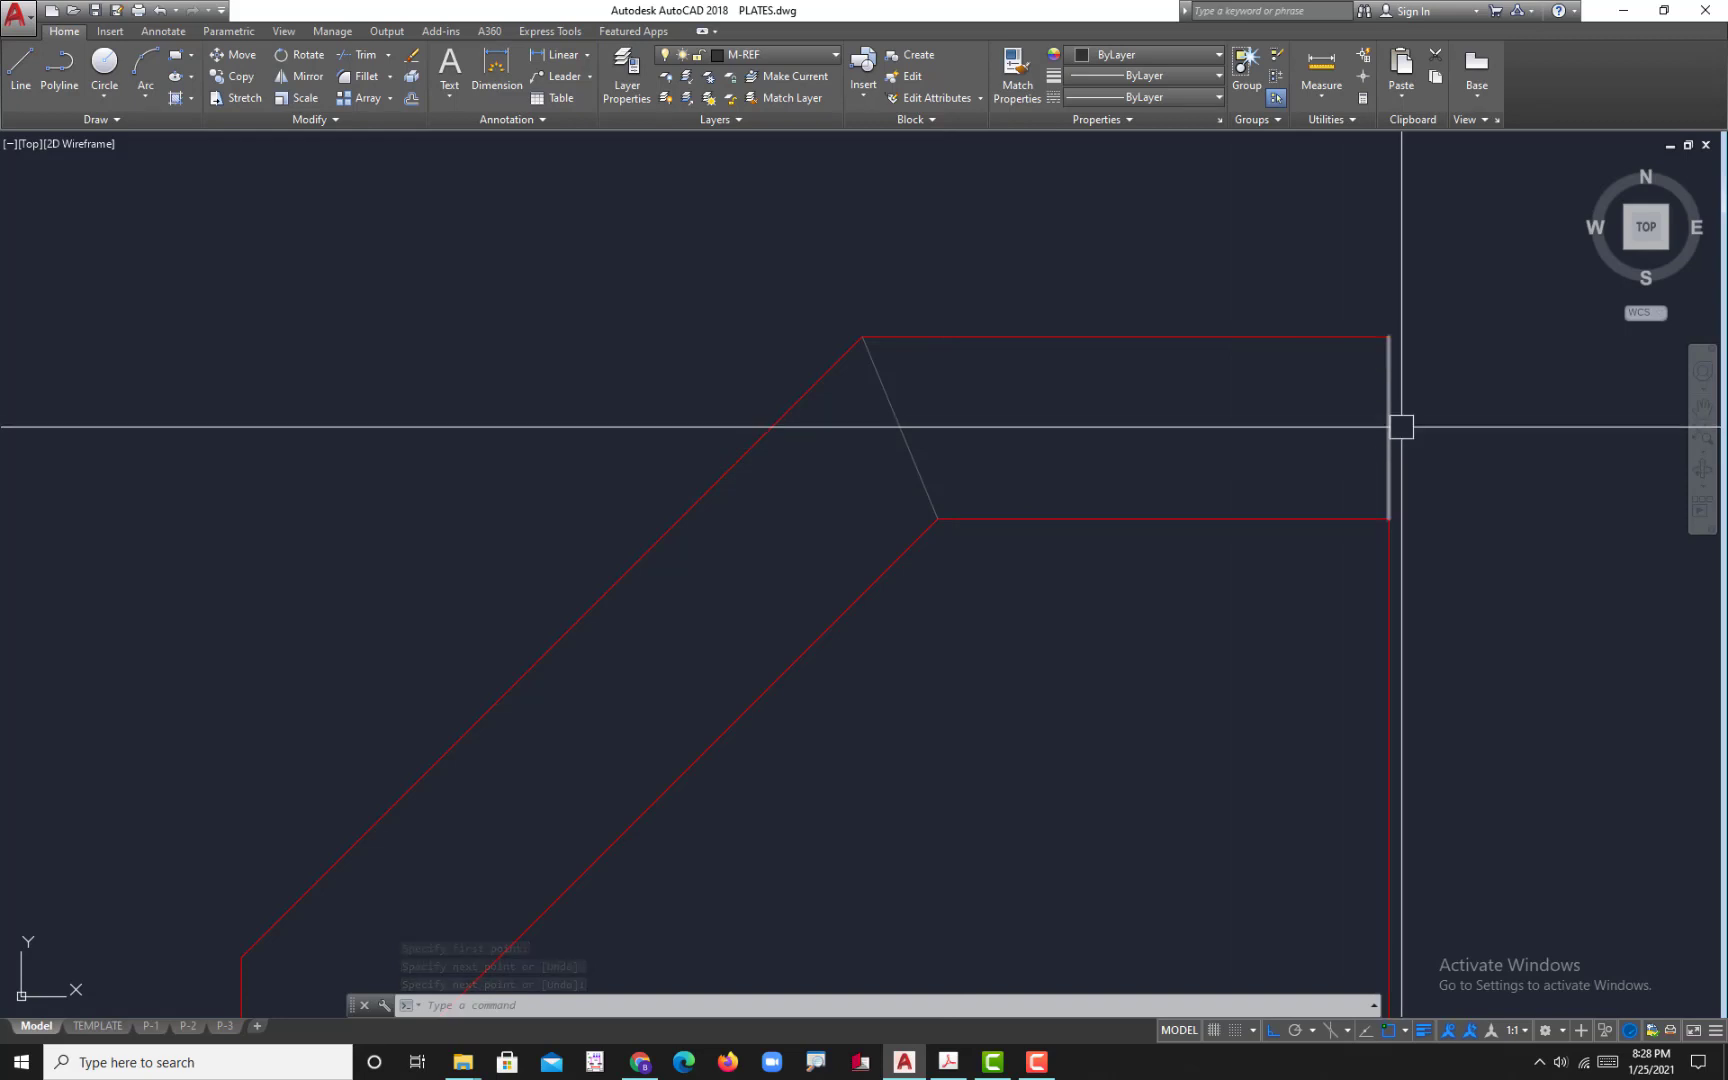
{"action": "scroll", "coordinate": [1390, 424], "scroll_direction": "up", "scroll_amount": 4}
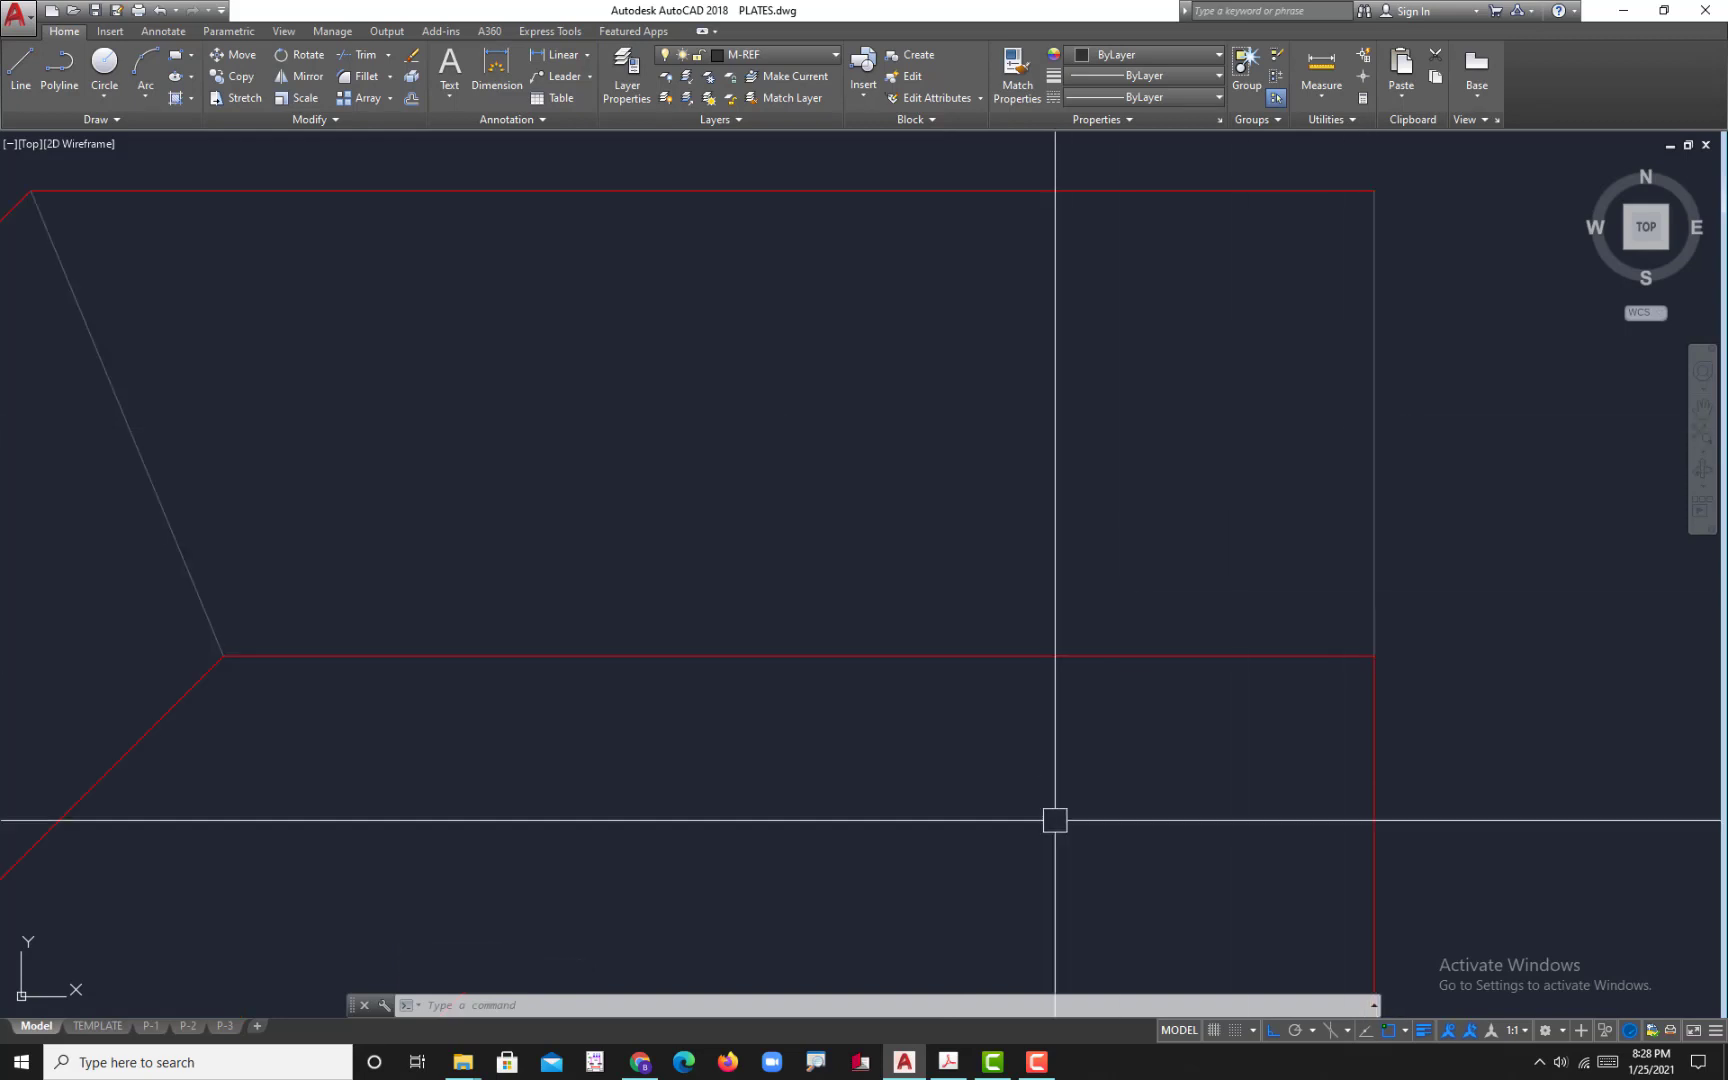
{"action": "left_click", "coordinate": [950, 1062]}
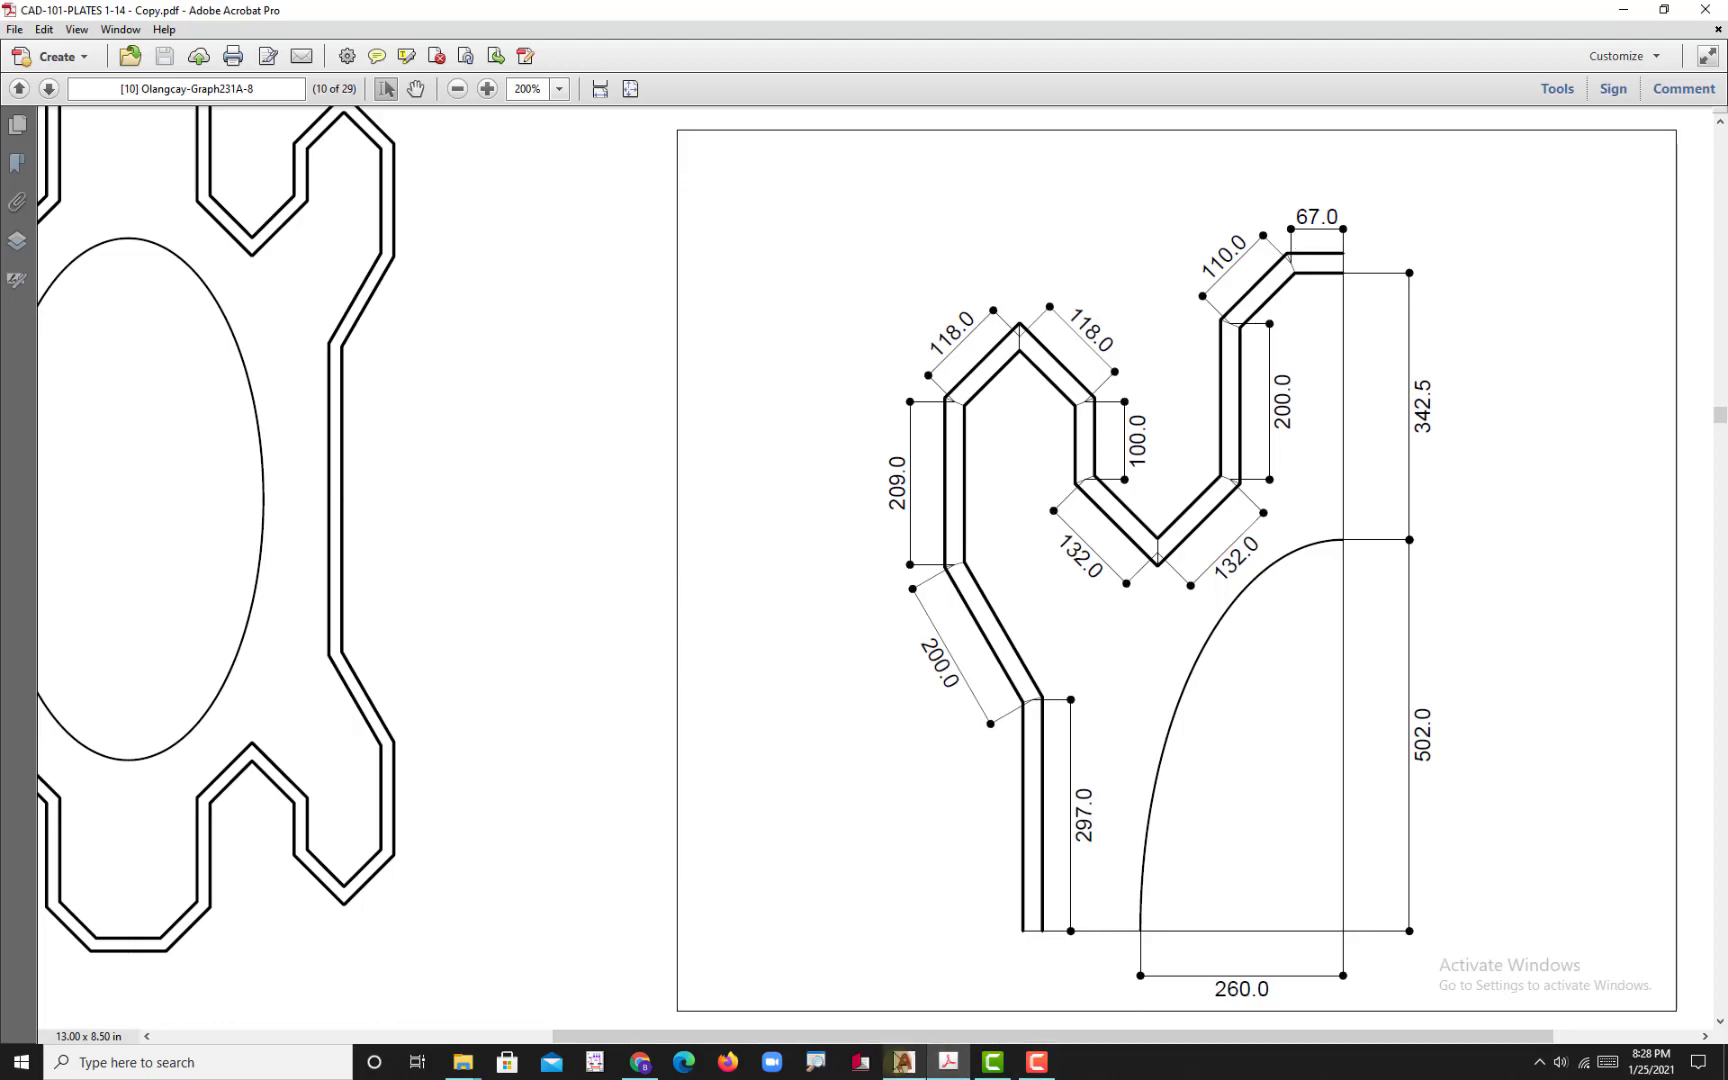
{"action": "left_click", "coordinate": [904, 1062]}
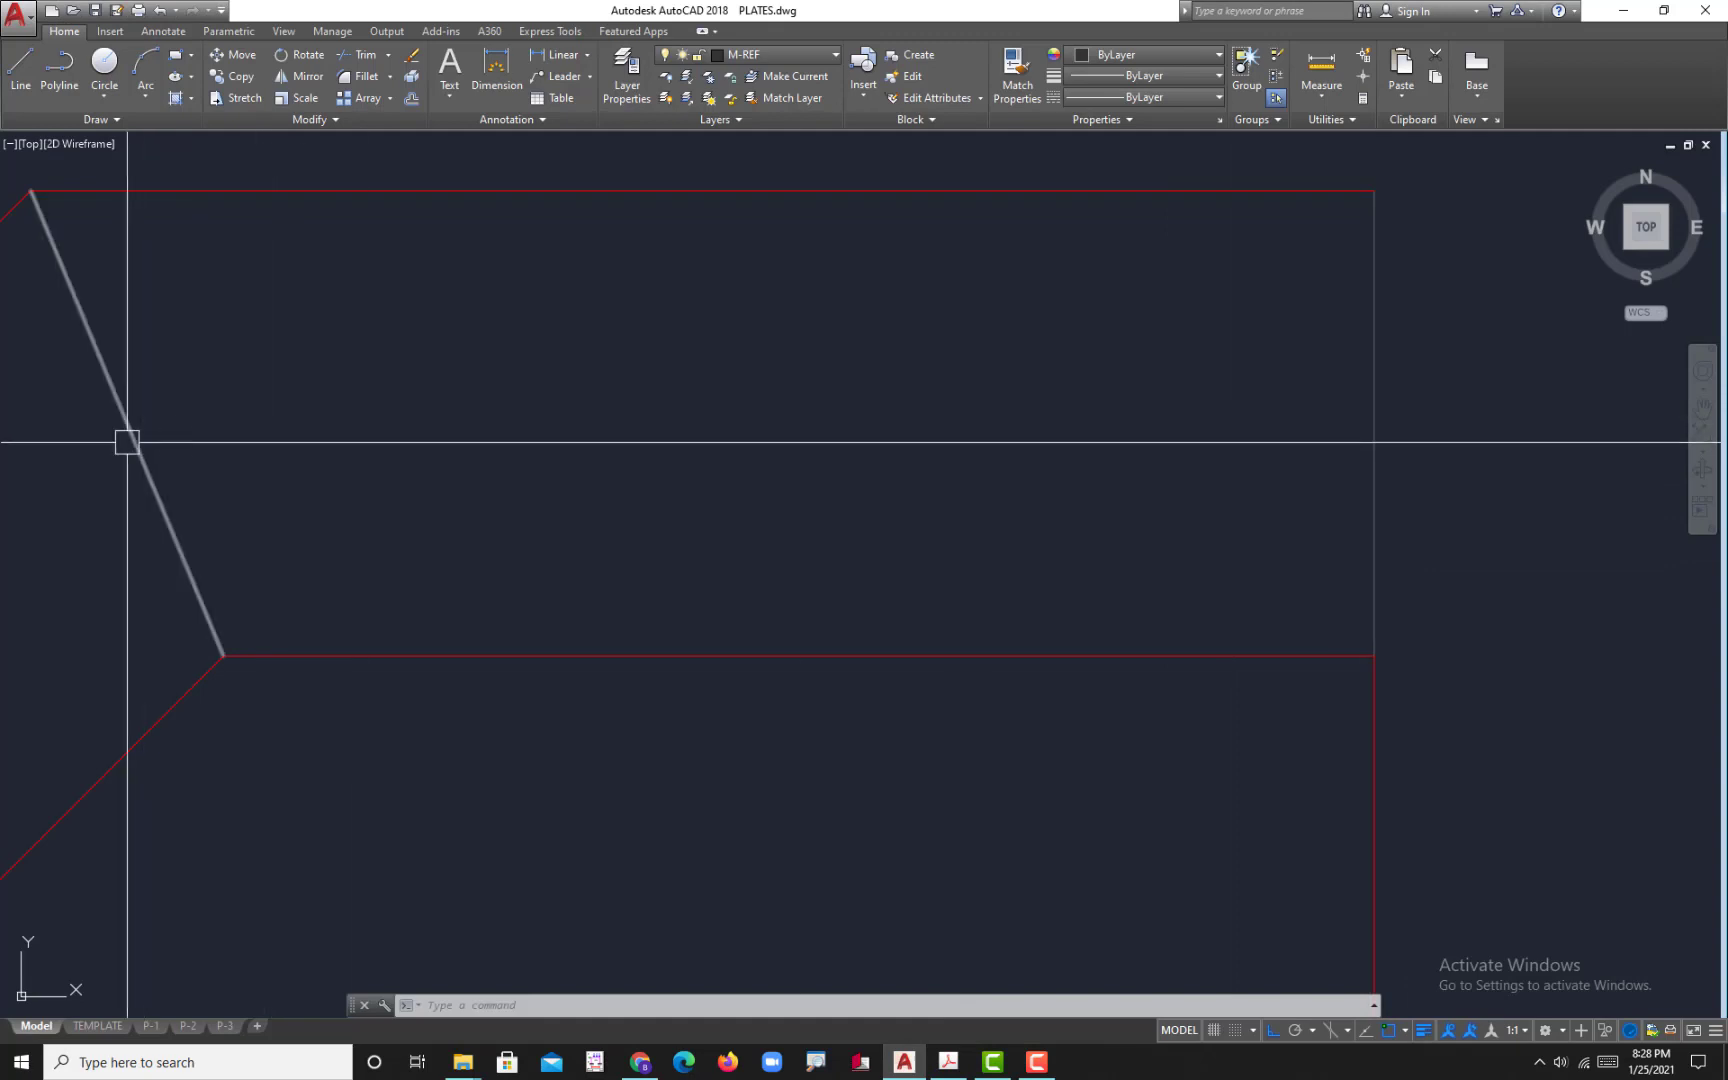
- Draw reference lines across the double wall at the upper and lower corners of the 200-unit vertical segment
{"action": "scroll", "coordinate": [131, 436], "scroll_direction": "down", "scroll_amount": 4}
{"action": "middle_click_drag", "start_coordinate": [791, 436], "coordinate": [721, 443]}
{"action": "type", "text": "l"}
{"action": "key", "text": "Return"}
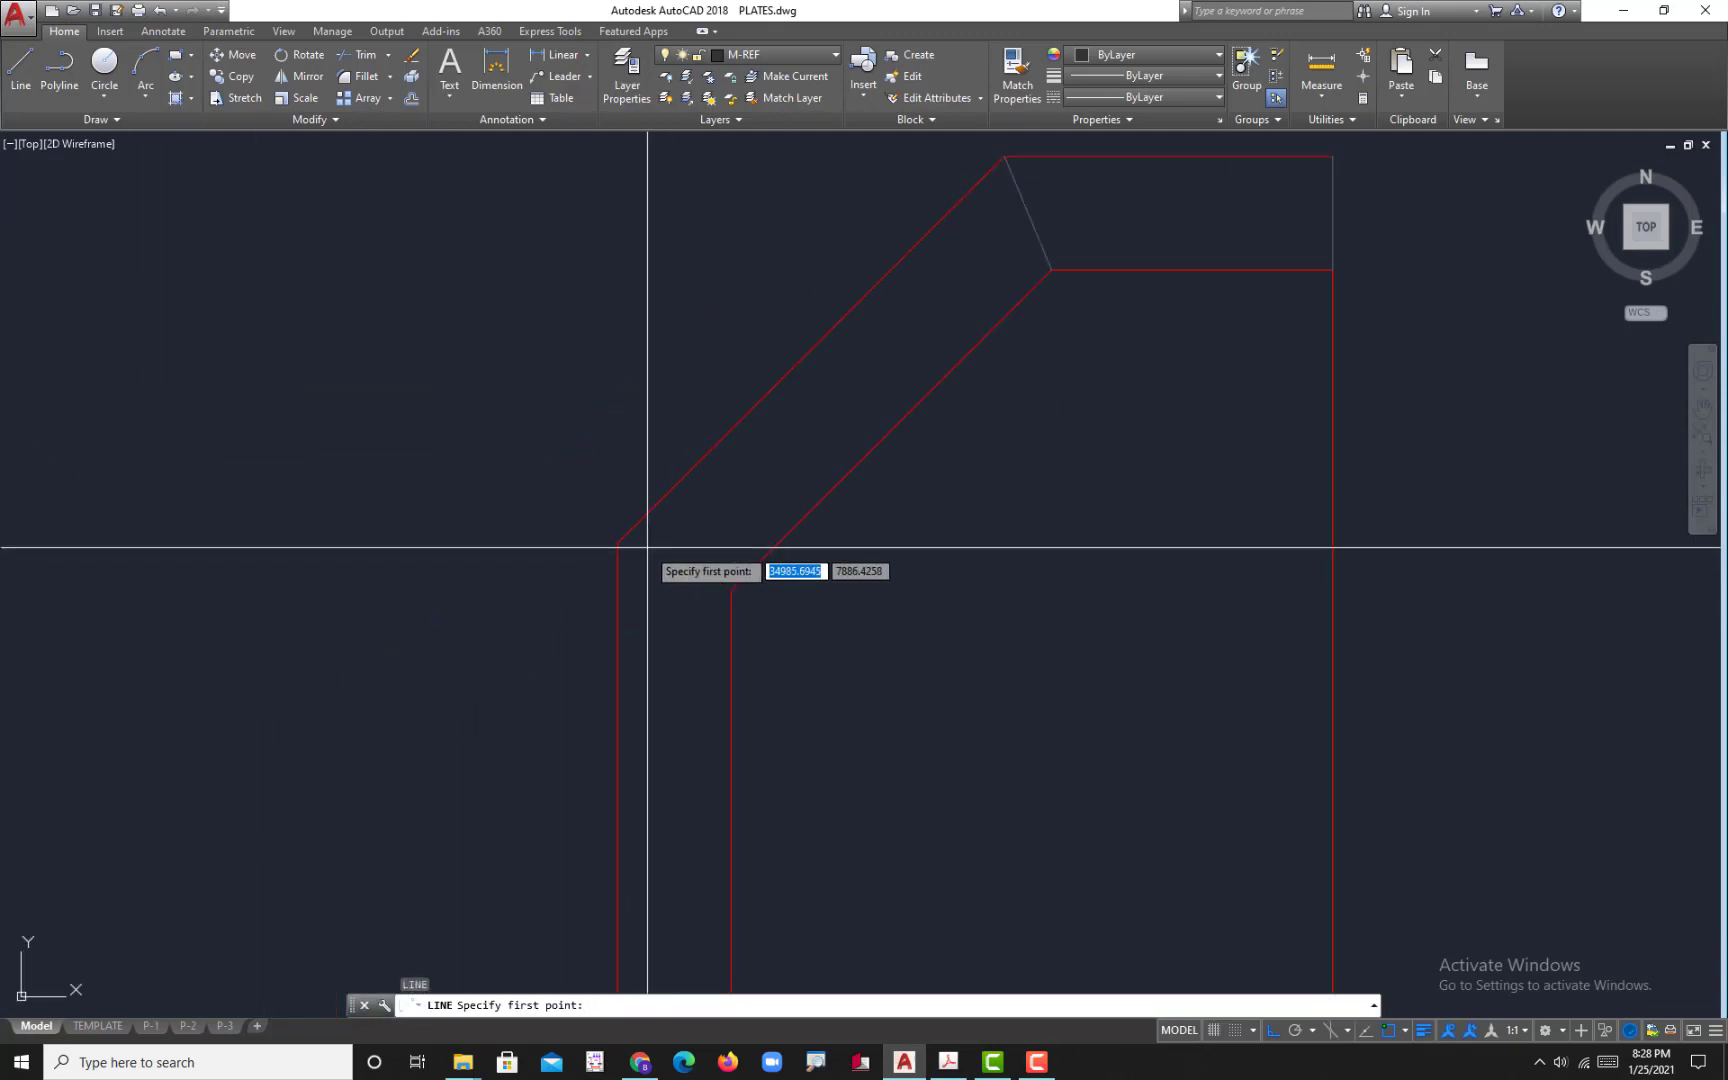
{"action": "left_click", "coordinate": [617, 543]}
{"action": "mouse_move", "coordinate": [733, 586]}
{"action": "middle_mouse_down"}
{"action": "mouse_move", "coordinate": [724, 420]}
{"action": "mouse_move", "coordinate": [715, 767]}
{"action": "middle_mouse_up"}
{"action": "scroll", "coordinate": [715, 767], "scroll_direction": "down", "scroll_amount": 2}
{"action": "scroll", "coordinate": [744, 629], "scroll_direction": "up", "scroll_amount": 4}
{"action": "left_click", "coordinate": [716, 697]}
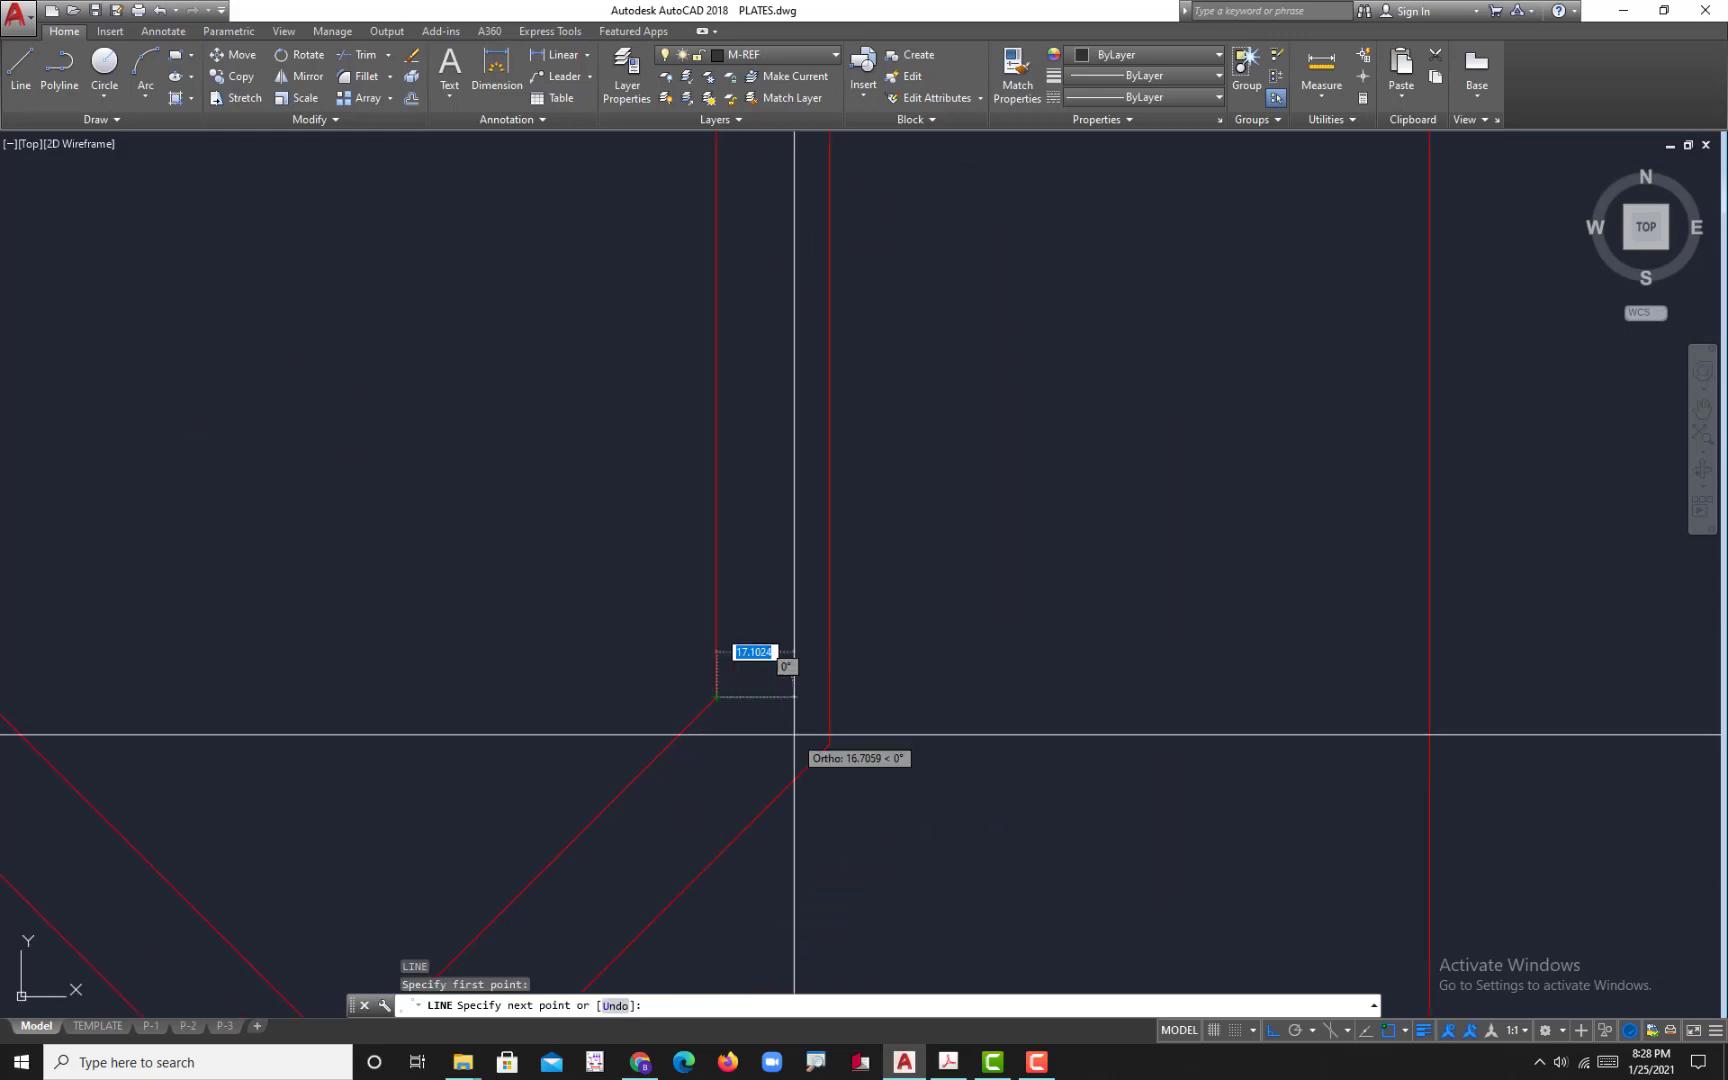
{"action": "left_click", "coordinate": [830, 743]}
{"action": "key", "text": "Return"}
- Draw reference lines across the valley corner between the two 132-unit segments and the lower corner of the 100-unit segment
{"action": "middle_click_drag", "start_coordinate": [390, 1015], "coordinate": [590, 698]}
{"action": "key", "text": "Return"}
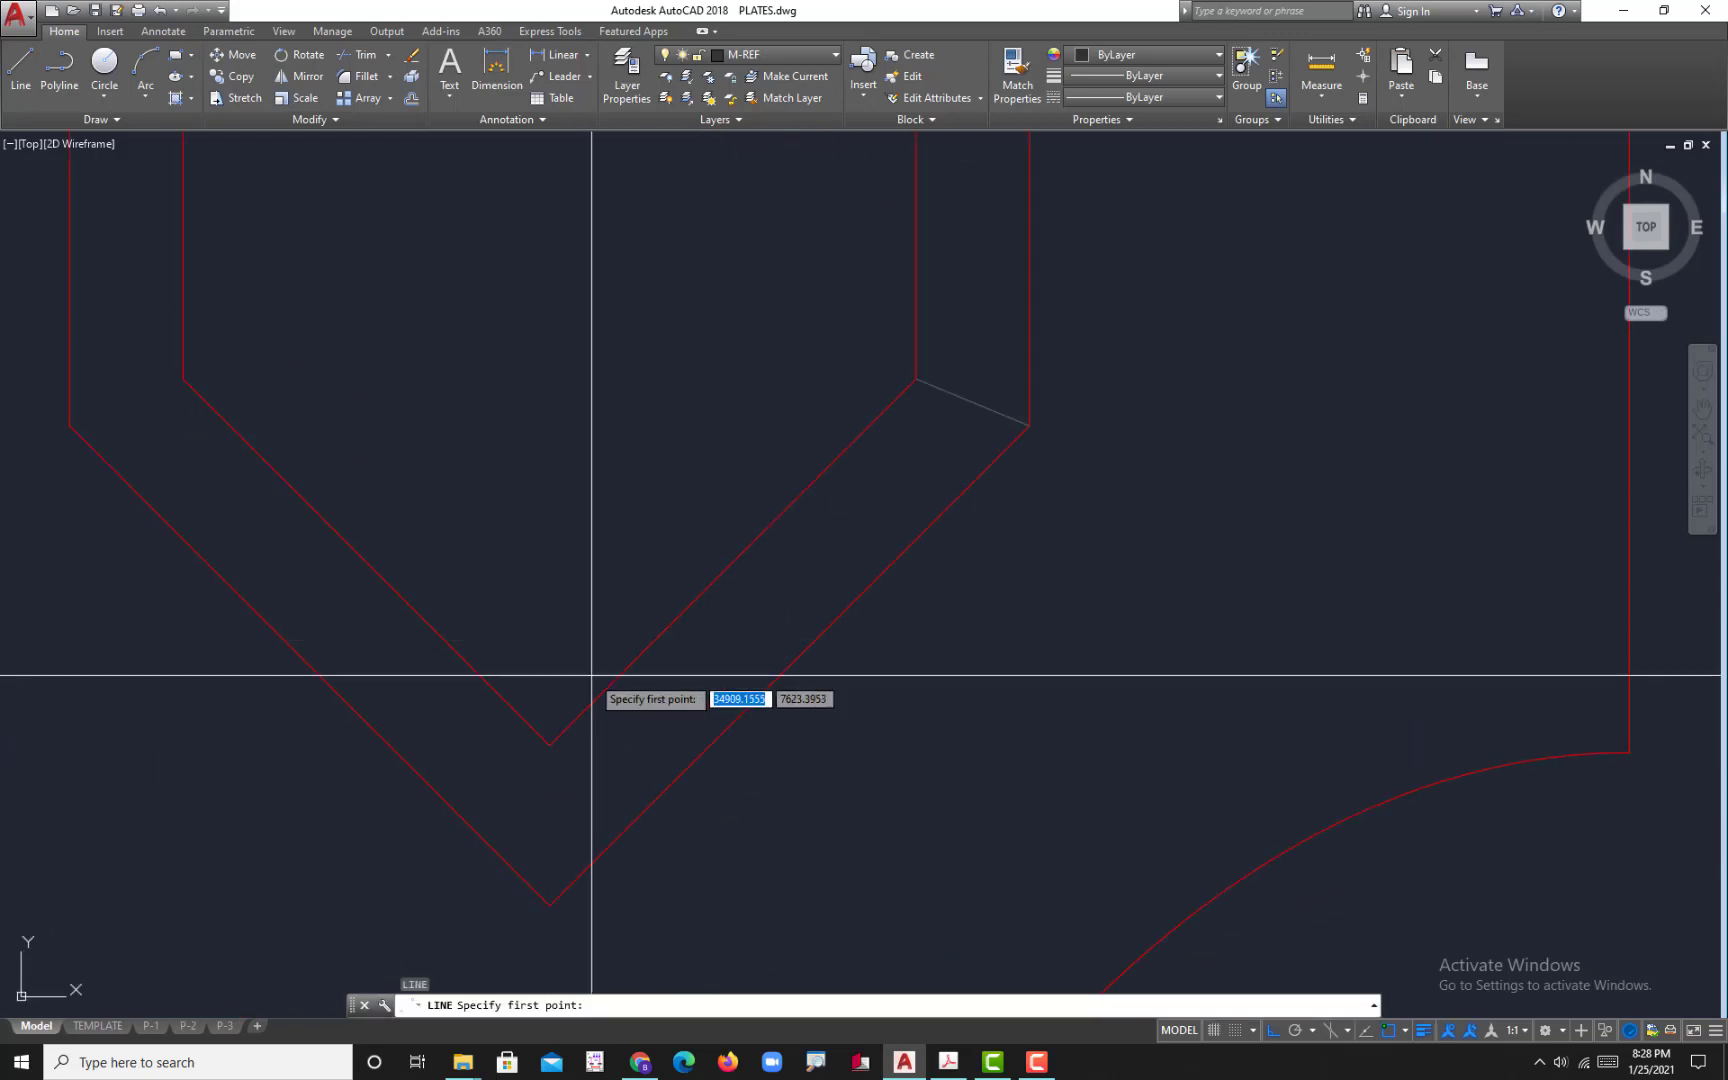
{"action": "left_click", "coordinate": [549, 745]}
{"action": "left_click", "coordinate": [549, 903]}
{"action": "key", "text": "Return"}
{"action": "key", "text": "Return"}
{"action": "middle_click_drag", "start_coordinate": [501, 559], "coordinate": [775, 617]}
{"action": "scroll", "coordinate": [775, 617], "scroll_direction": "down", "scroll_amount": 2}
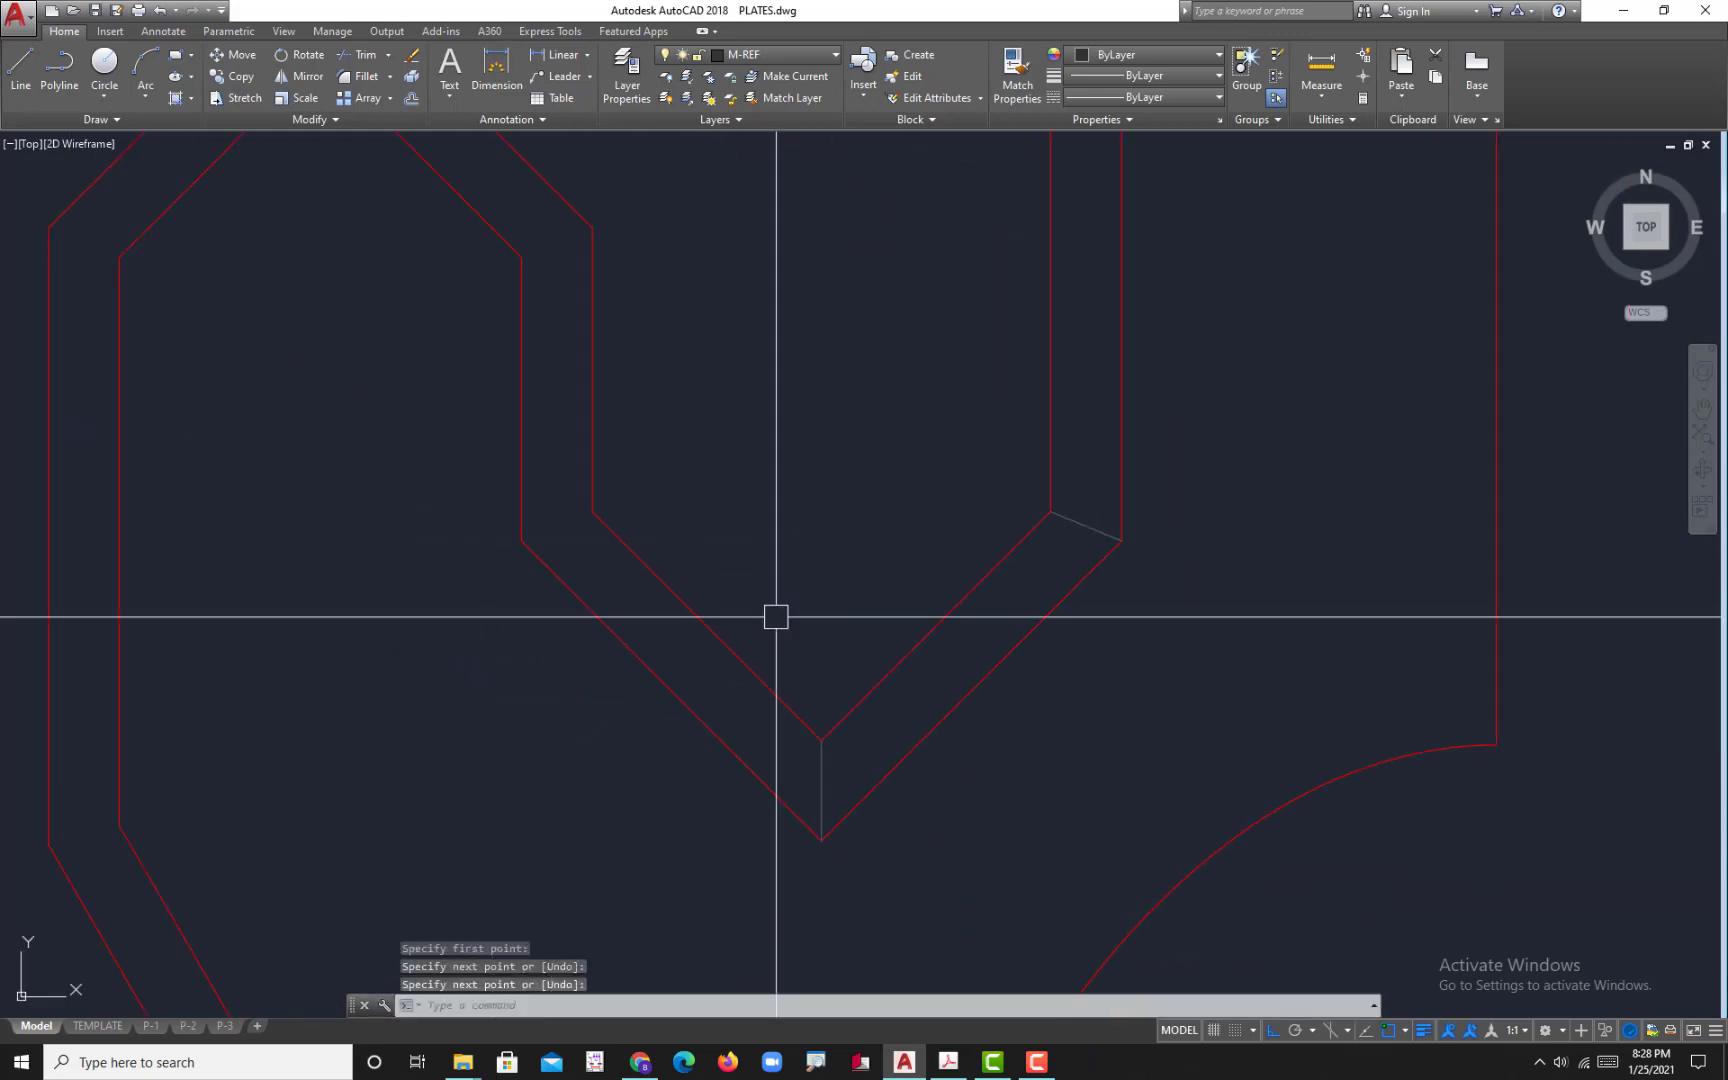
{"action": "left_click", "coordinate": [592, 512]}
{"action": "left_click", "coordinate": [522, 539]}
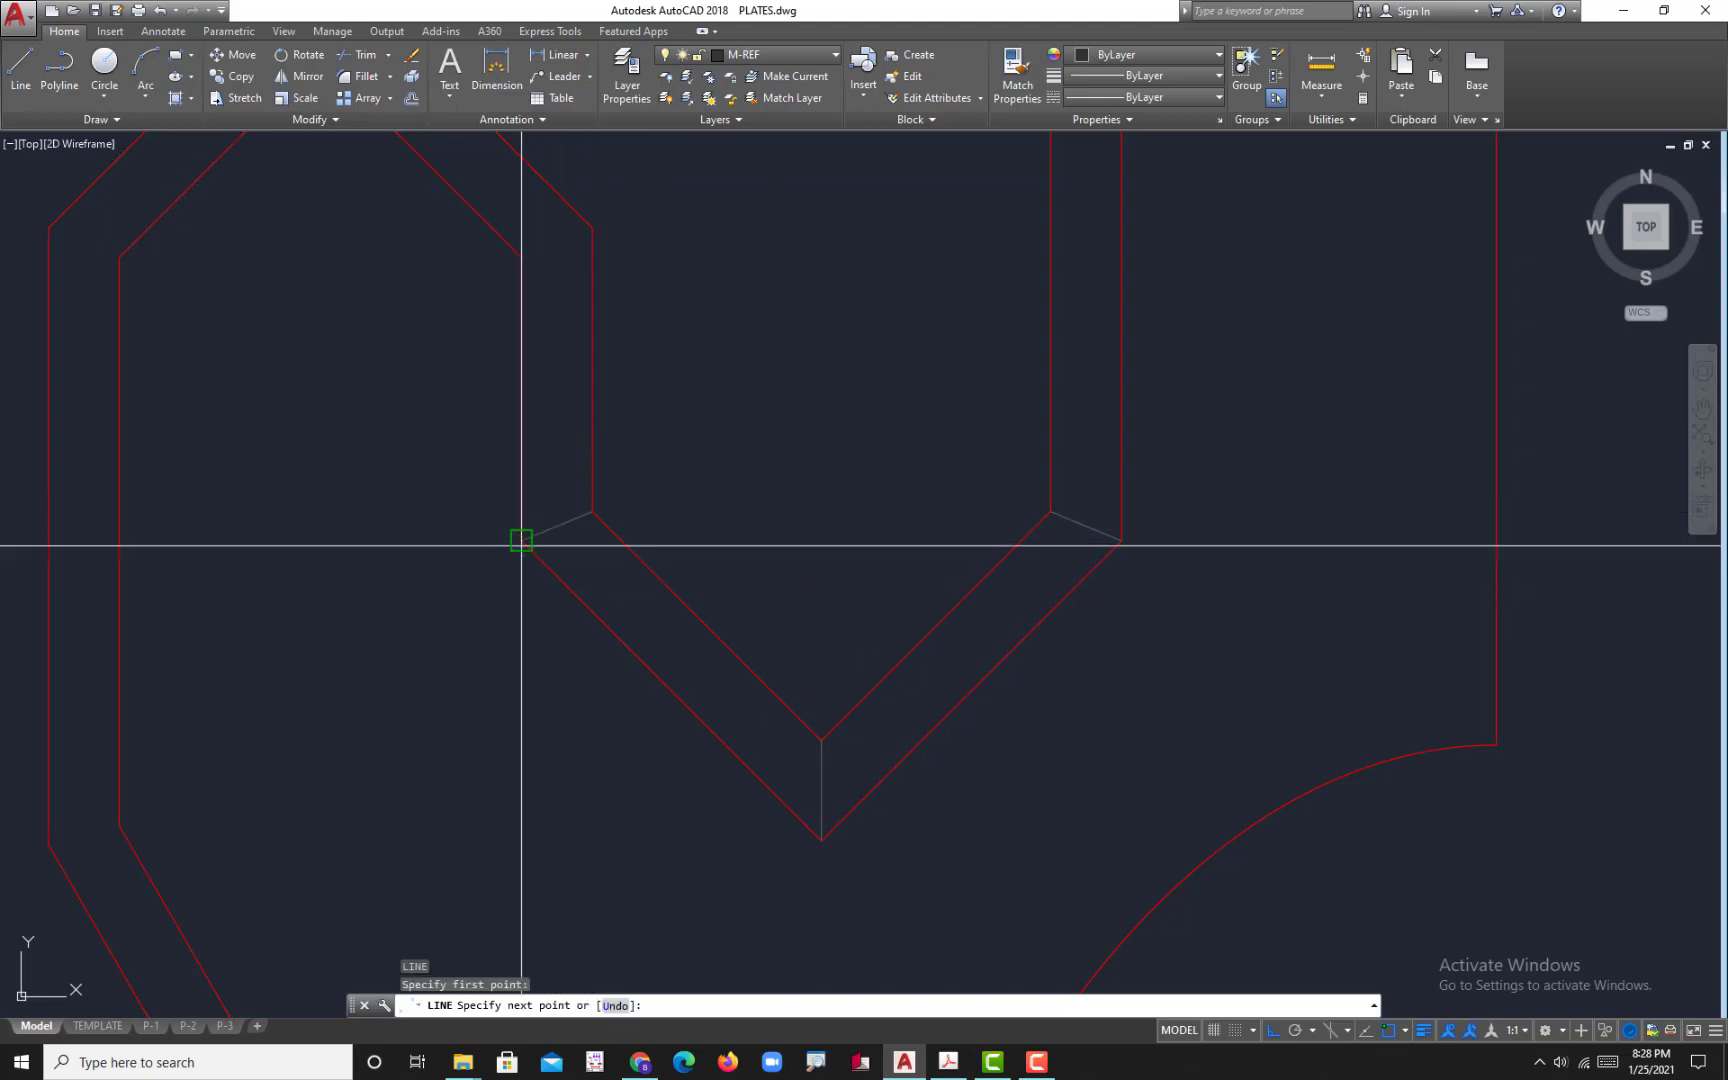
{"action": "key", "text": "Return"}
- Draw reference lines across the upper corner of the 100-unit segment and the peak between the two 118-unit segments
{"action": "middle_click_drag", "start_coordinate": [564, 234], "coordinate": [634, 477]}
{"action": "key", "text": "Return"}
{"action": "left_click", "coordinate": [592, 500]}
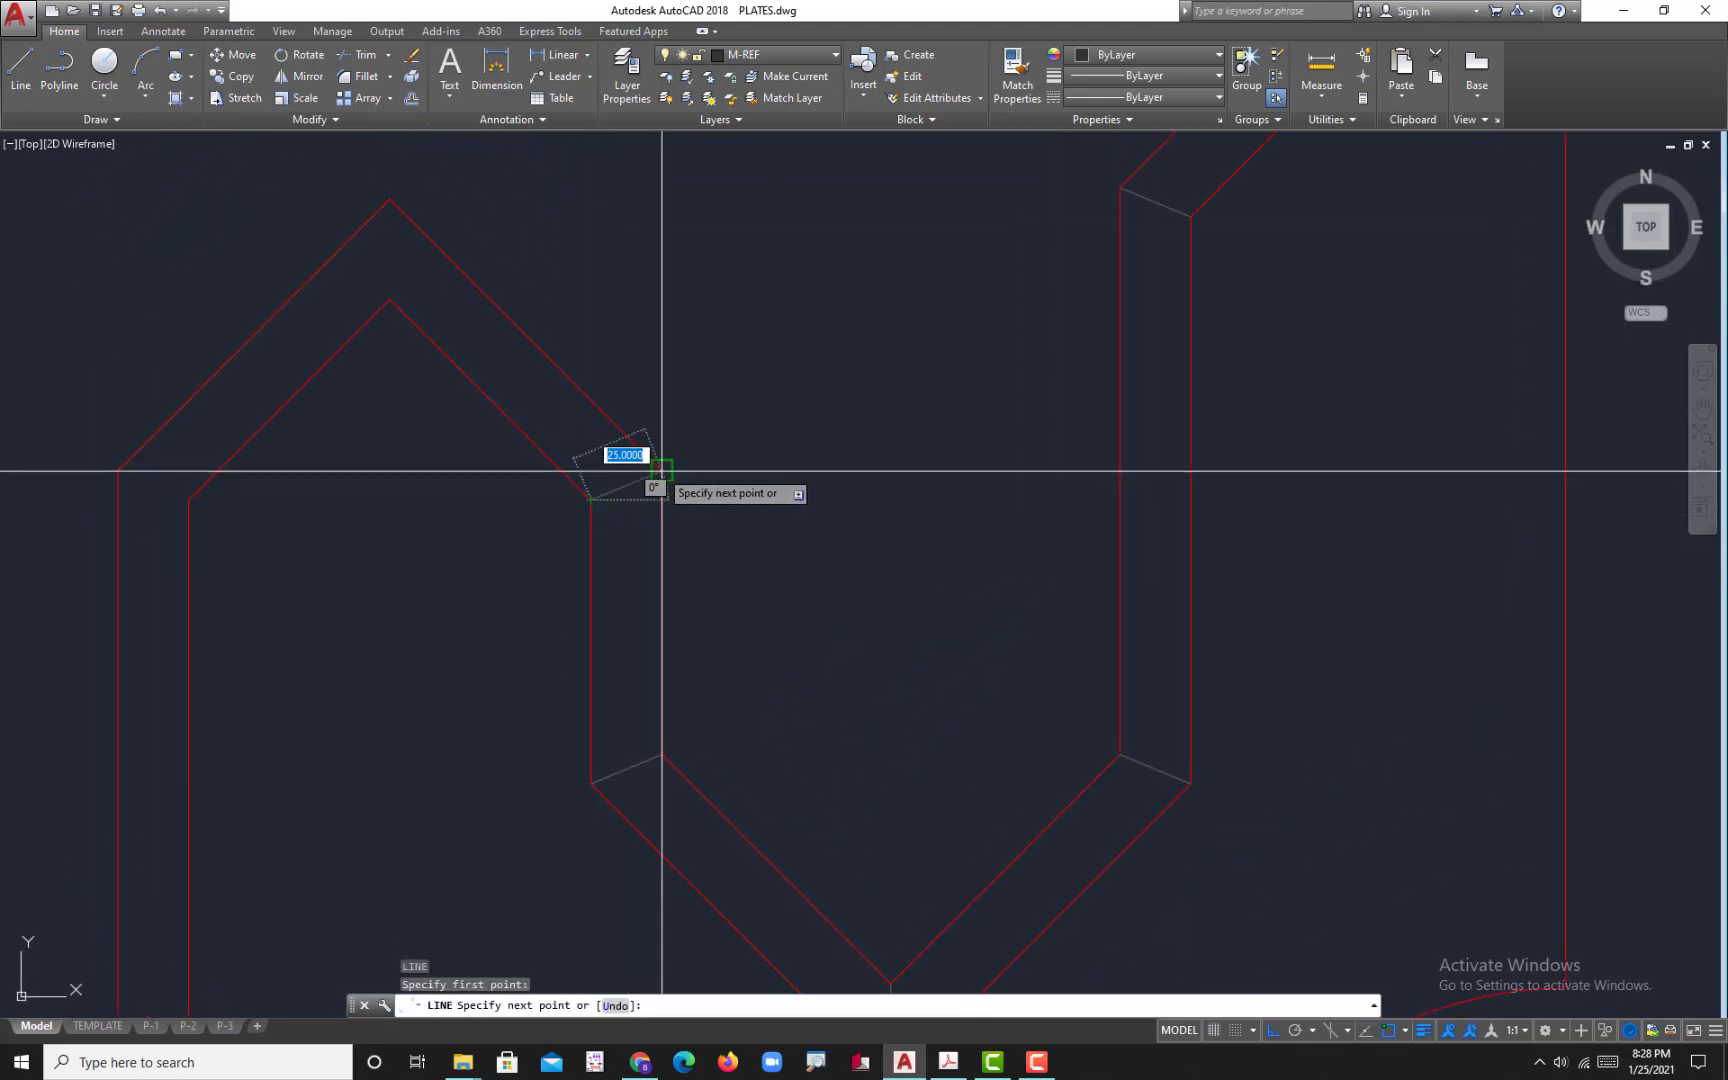
{"action": "left_click", "coordinate": [661, 472]}
{"action": "key", "text": "Return"}
{"action": "key", "text": "Return"}
{"action": "left_click", "coordinate": [389, 298]}
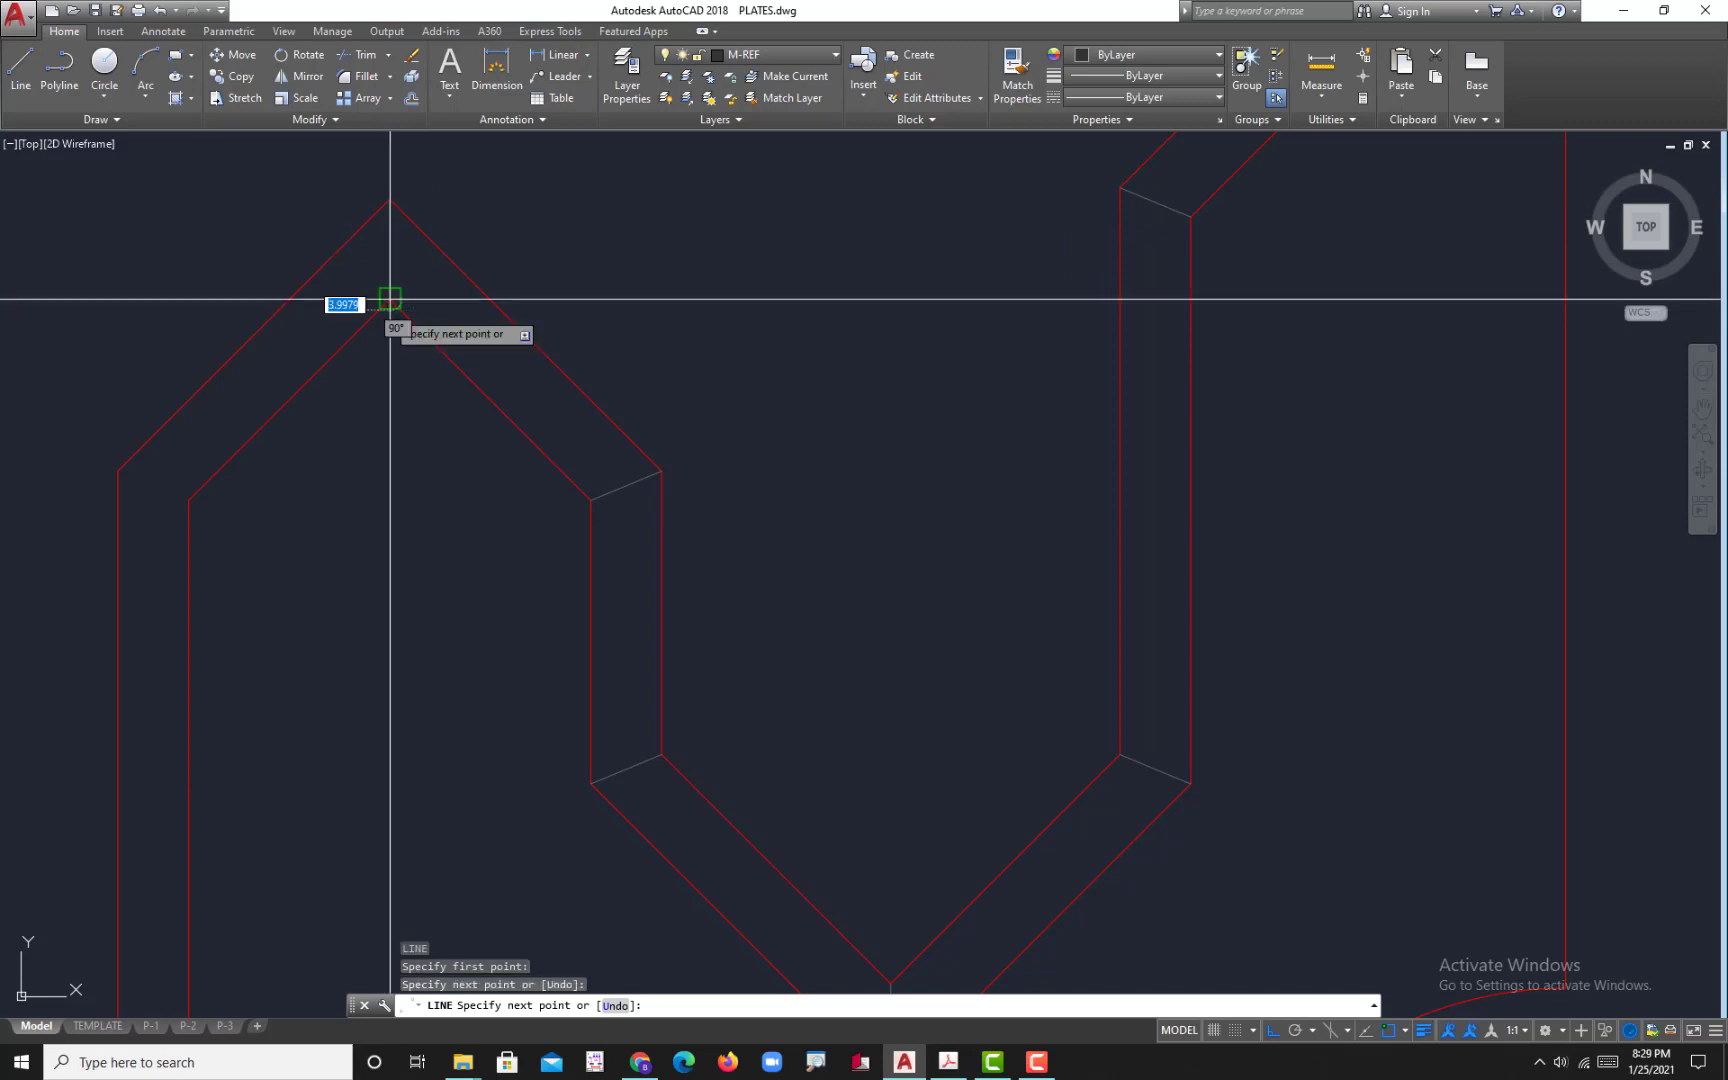
{"action": "key", "text": "space"}
- Draw reference lines across the double wall at the upper and lower corners of the 209-unit vertical segment
{"action": "middle_click_drag", "start_coordinate": [345, 514], "coordinate": [694, 448]}
{"action": "key", "text": "space"}
{"action": "left_click", "coordinate": [466, 404]}
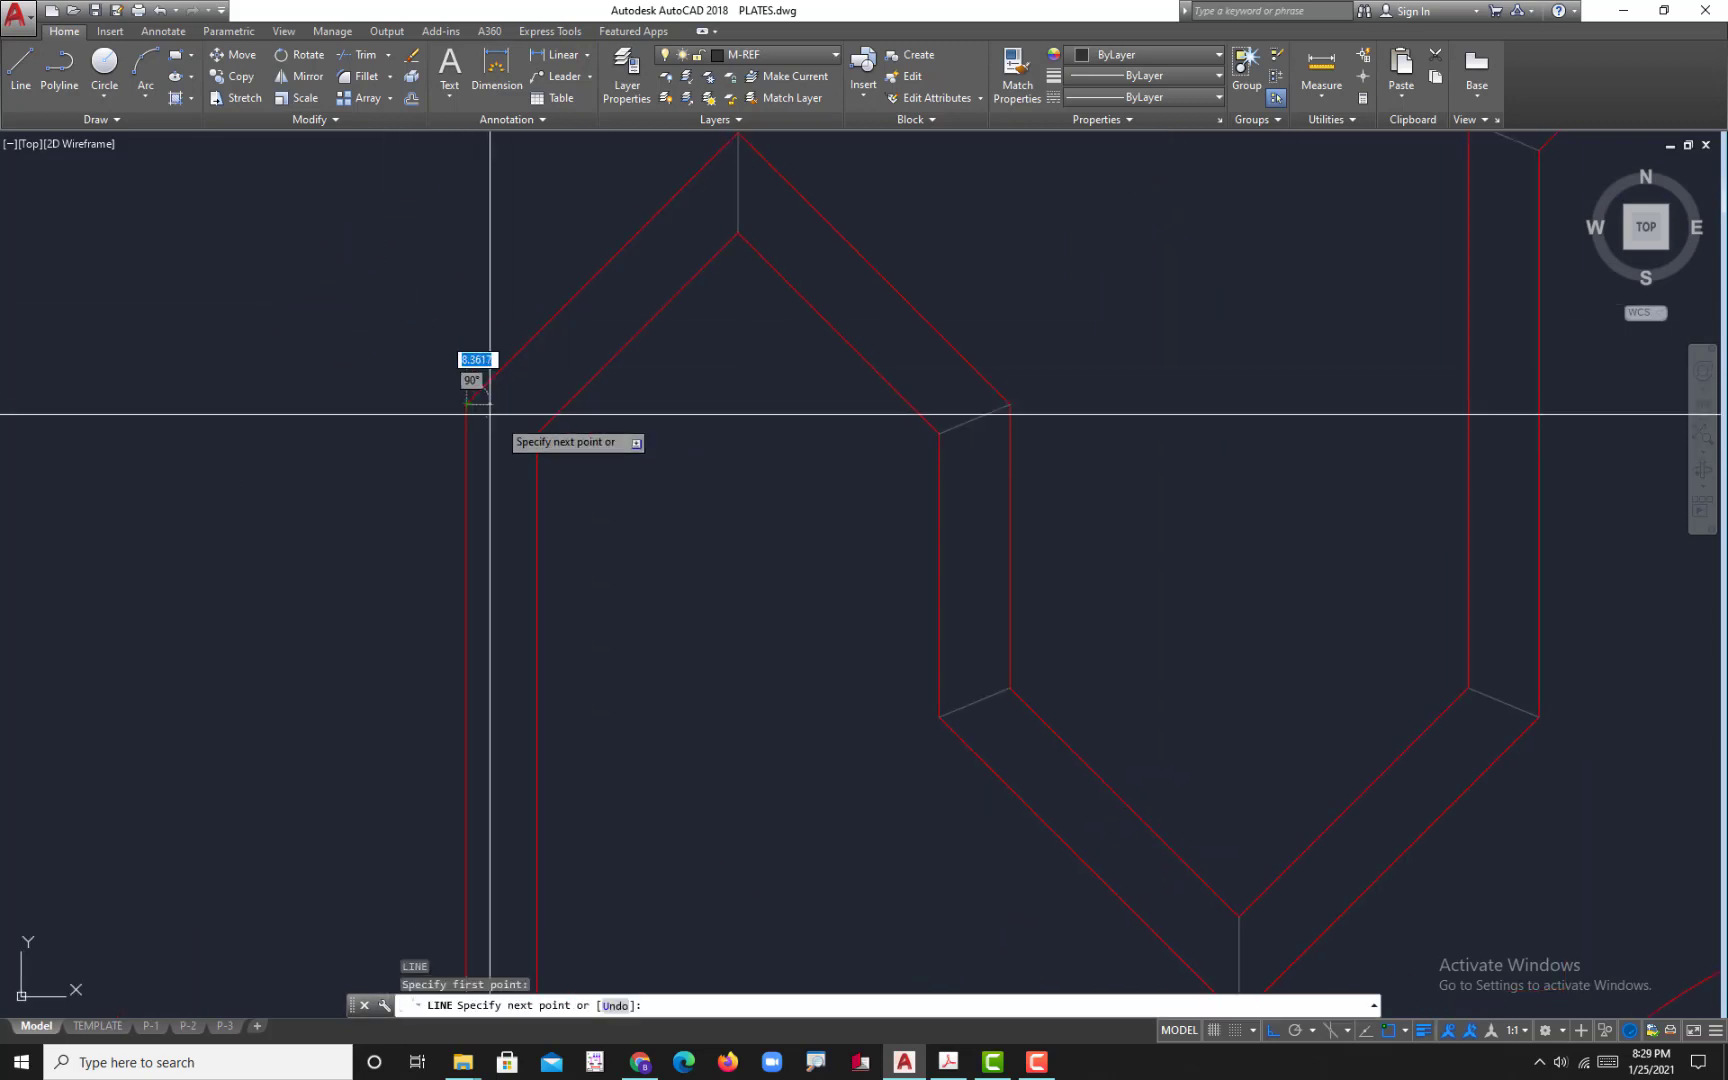
{"action": "left_click", "coordinate": [537, 455]}
{"action": "key", "text": "space"}
{"action": "scroll", "coordinate": [578, 698], "scroll_direction": "down", "scroll_amount": 3}
{"action": "scroll", "coordinate": [586, 554], "scroll_direction": "up", "scroll_amount": 3}
{"action": "key", "text": "space"}
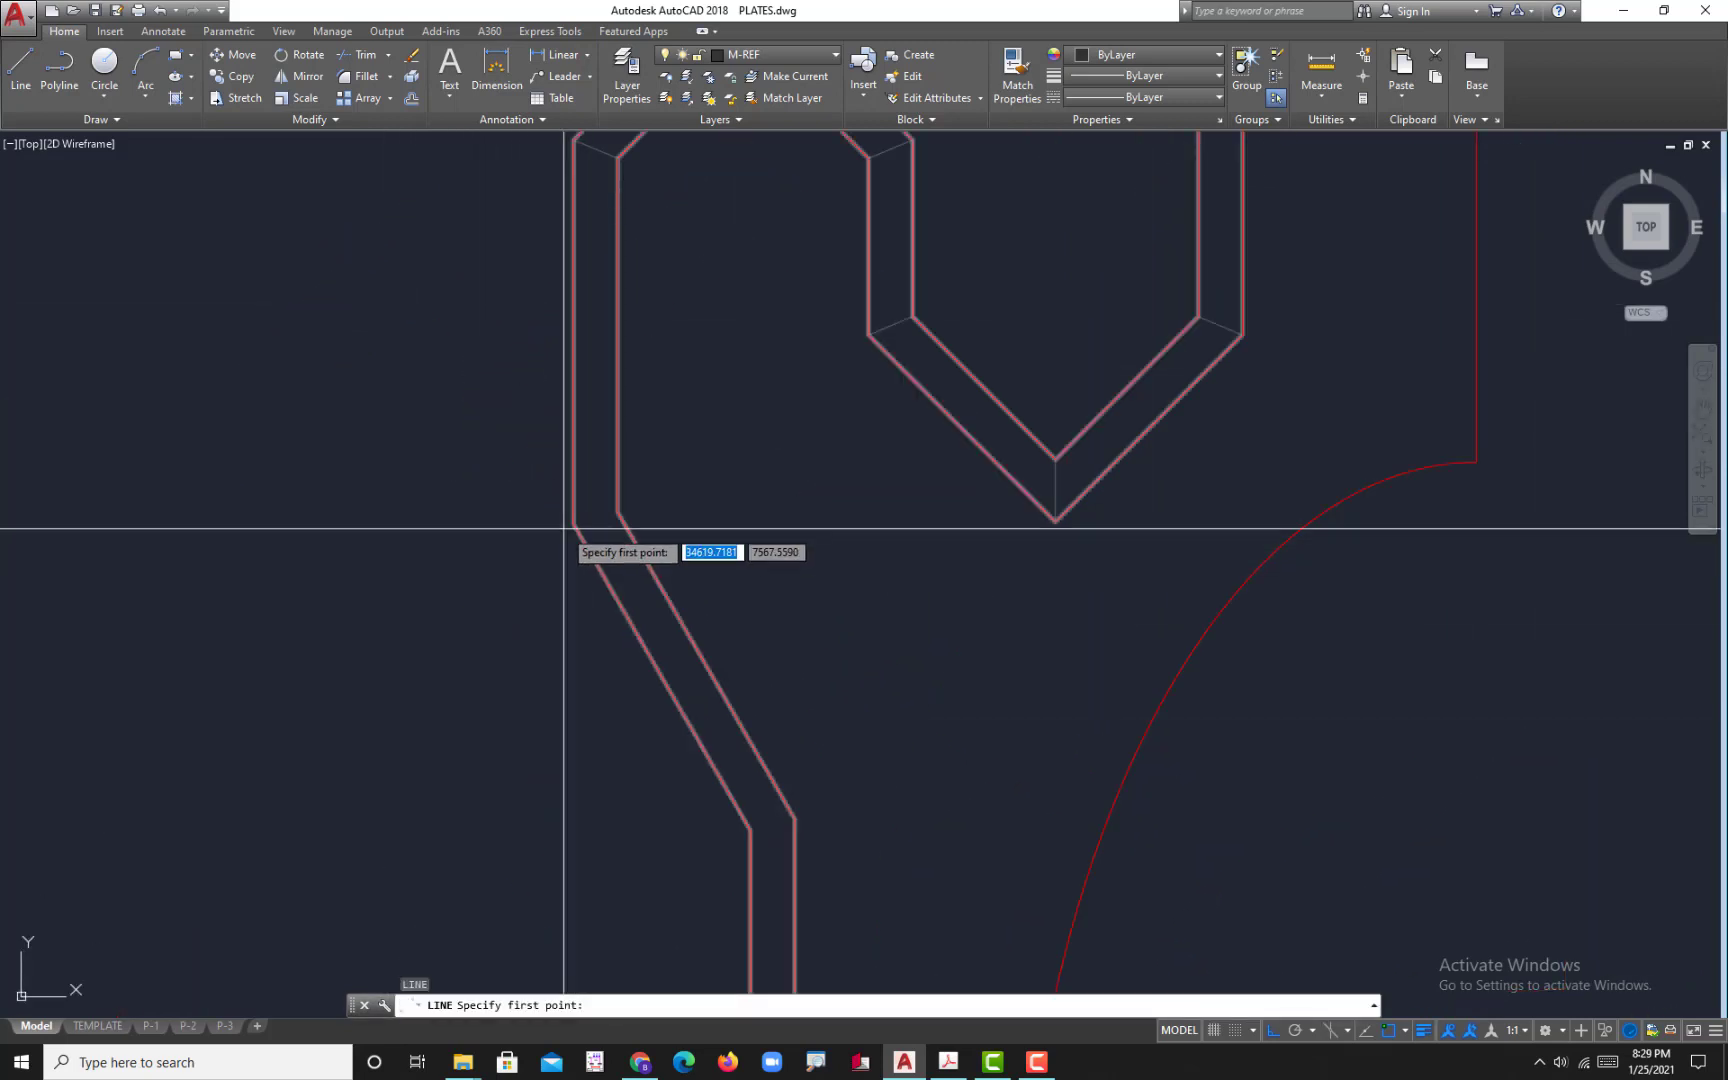
{"action": "left_click", "coordinate": [573, 524]}
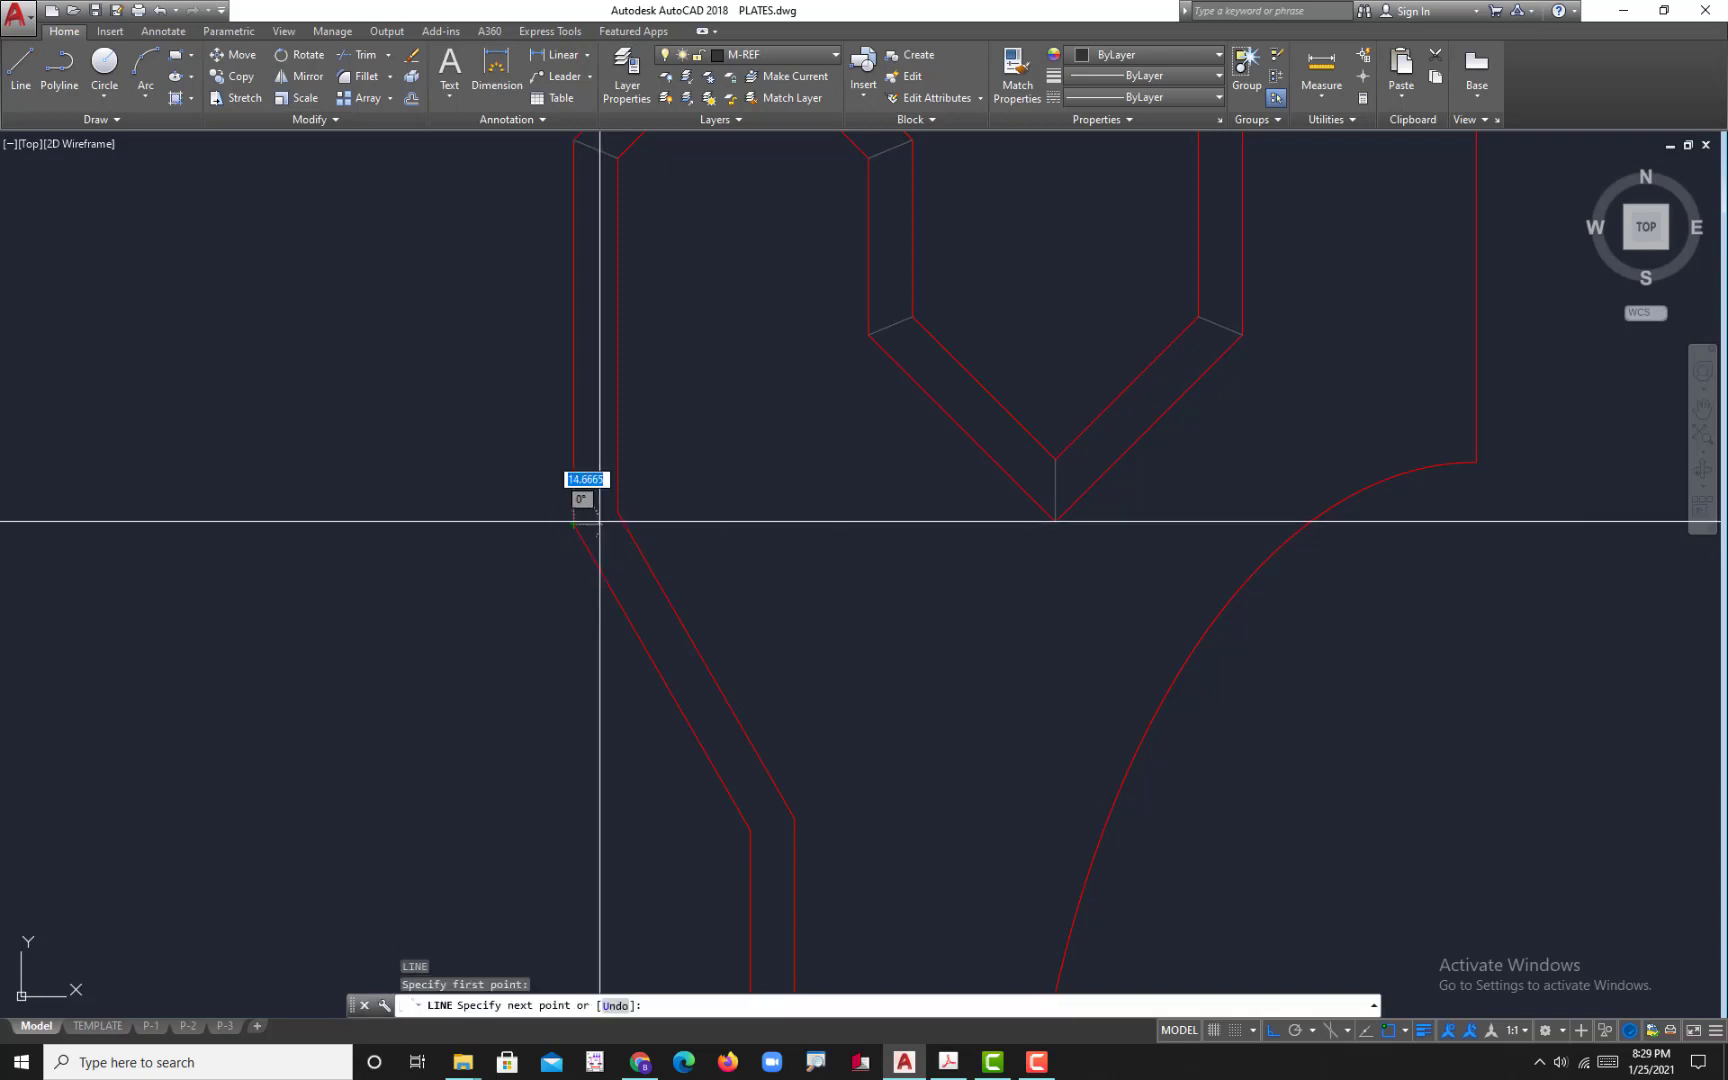
{"action": "left_click", "coordinate": [617, 514]}
{"action": "key", "text": "space"}
- Draw a reference line across the double wall where the slanted 200-unit segment meets the 297-unit vertical segment
{"action": "key", "text": "space"}
{"action": "left_click", "coordinate": [750, 830]}
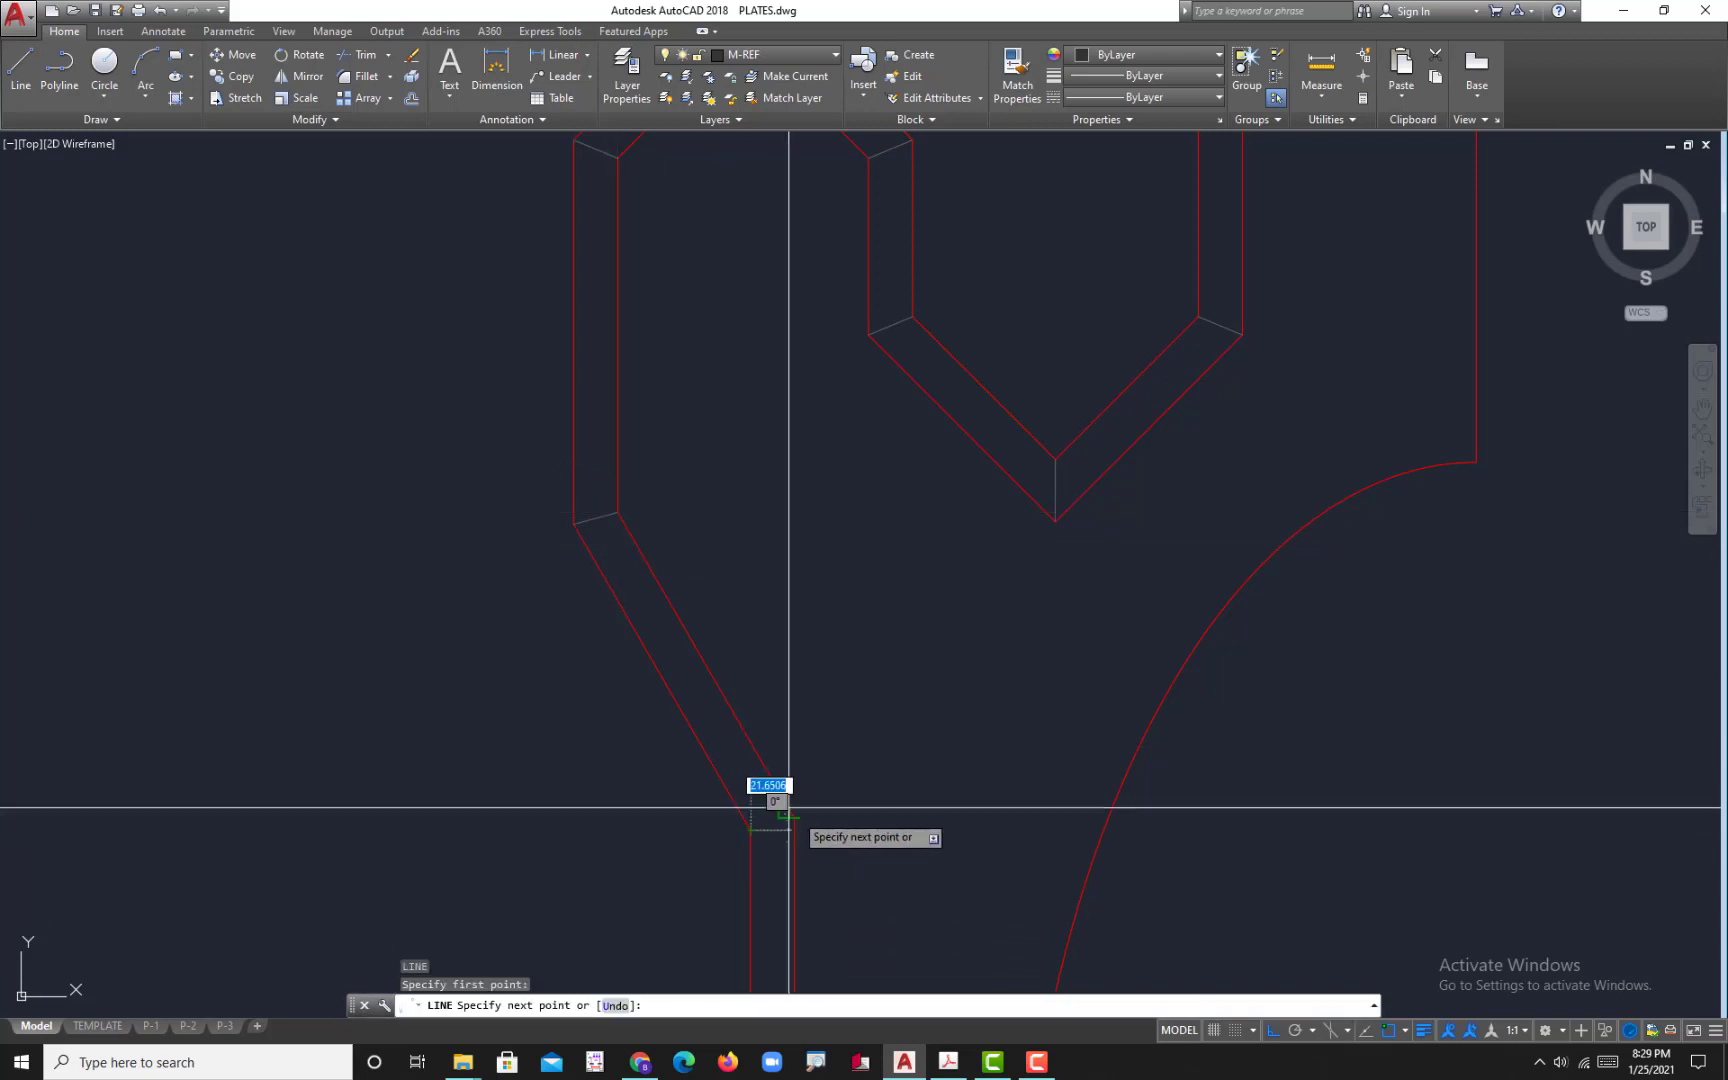
{"action": "left_click", "coordinate": [795, 816]}
{"action": "key", "text": "space"}
{"action": "middle_click_drag", "start_coordinate": [899, 906], "coordinate": [899, 593]}
{"action": "key", "text": "Escape"}
{"action": "scroll", "coordinate": [814, 694], "scroll_direction": "down", "scroll_amount": 5}
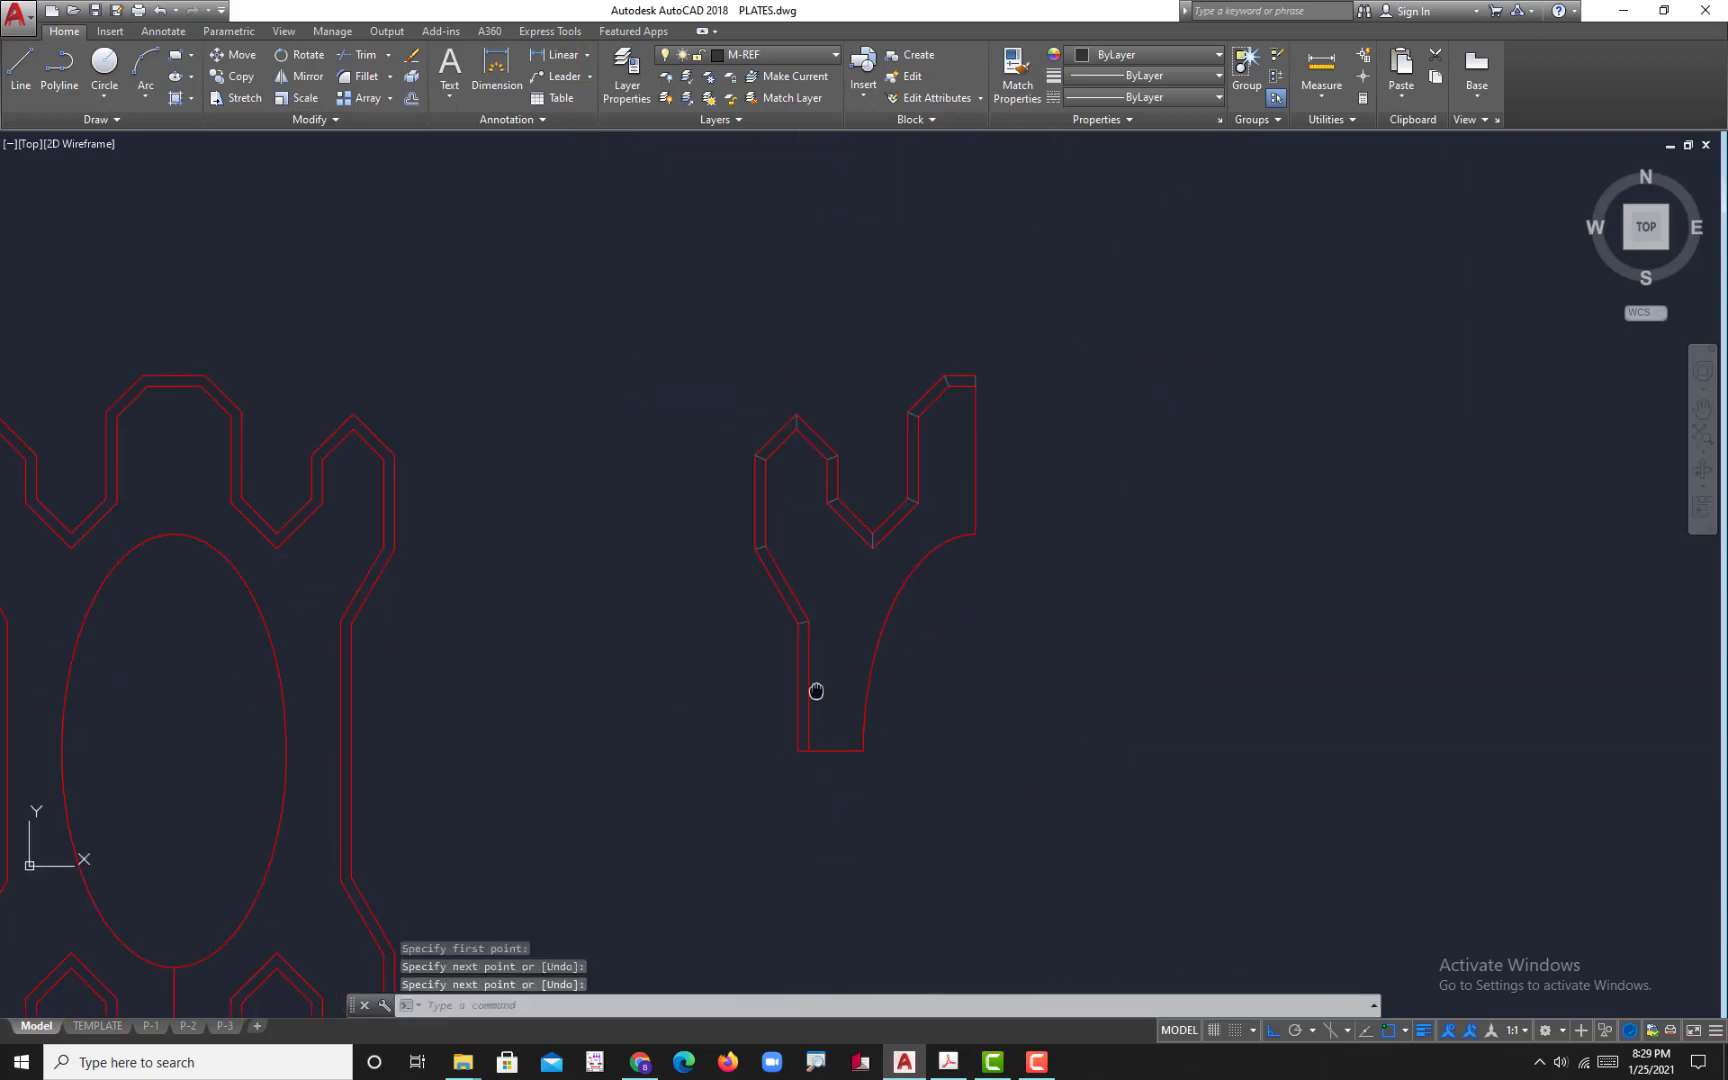
{"action": "scroll", "coordinate": [926, 721], "scroll_direction": "up", "scroll_amount": 4}
{"action": "scroll", "coordinate": [972, 698], "scroll_direction": "down", "scroll_amount": 5}
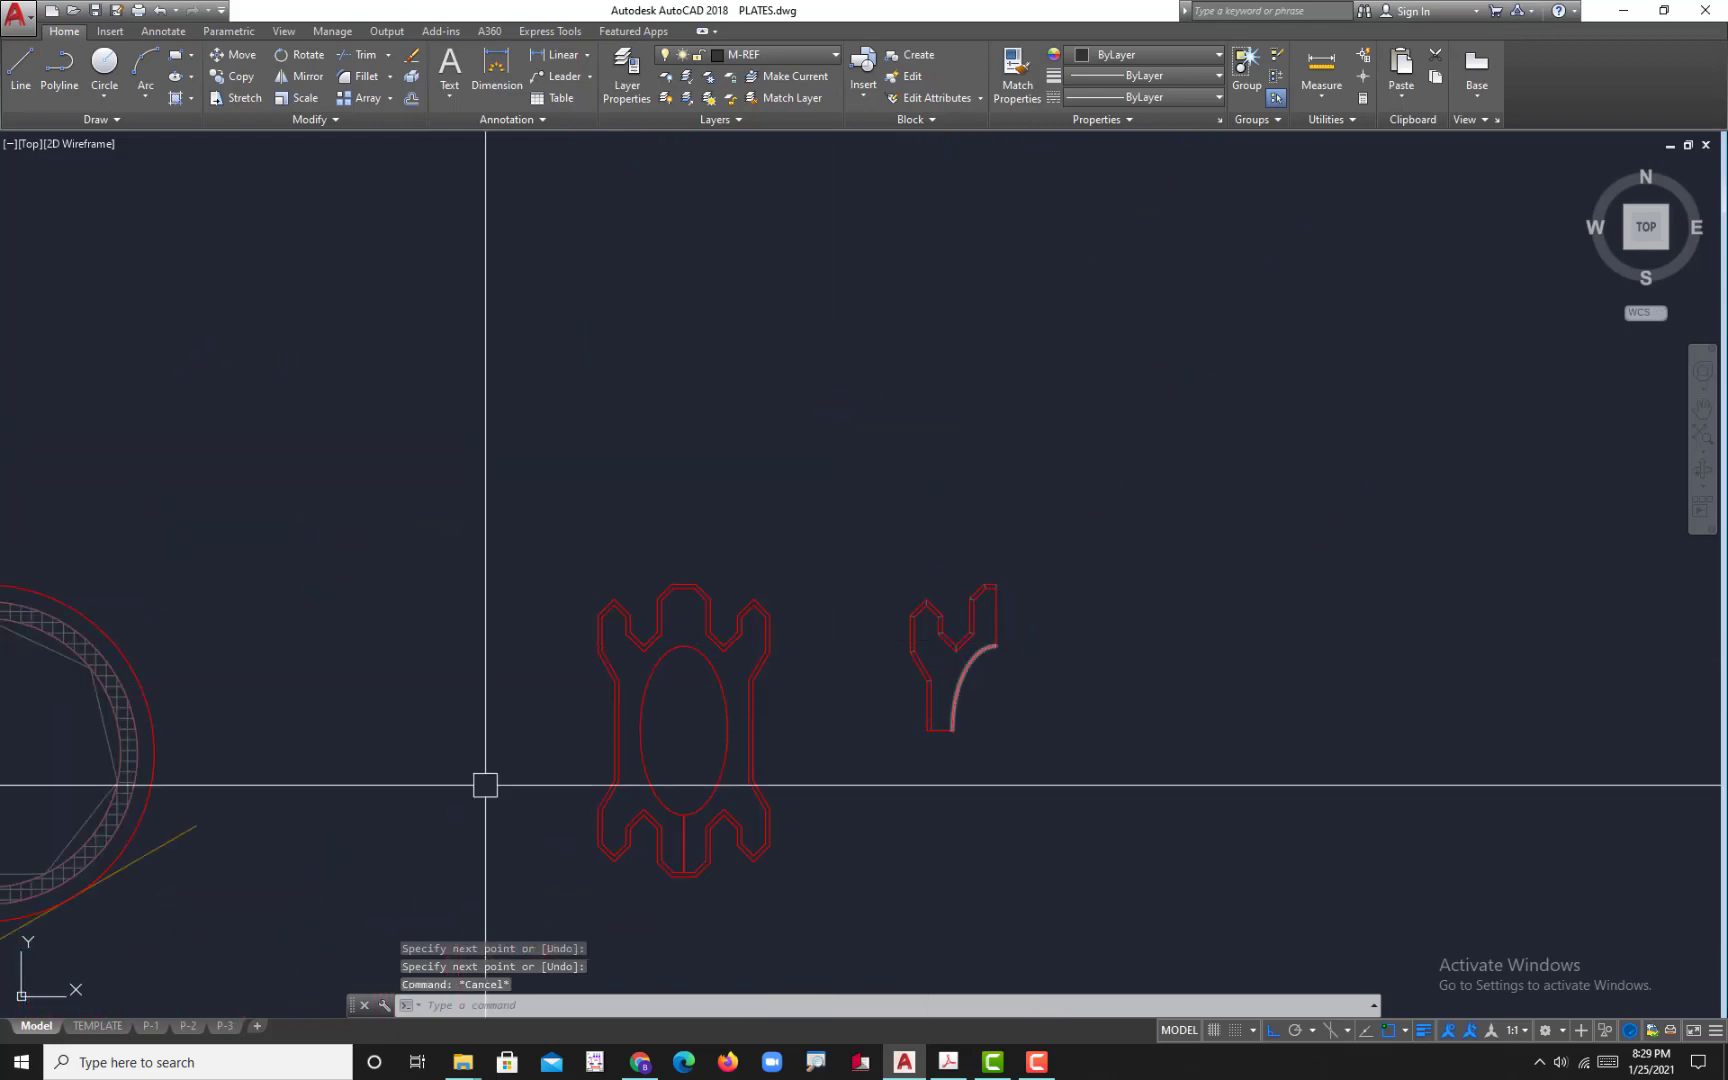
- Review the full plate in the PDF for the arrangement of its two plans, then return to AutoCAD
{"action": "left_click", "coordinate": [948, 1062]}
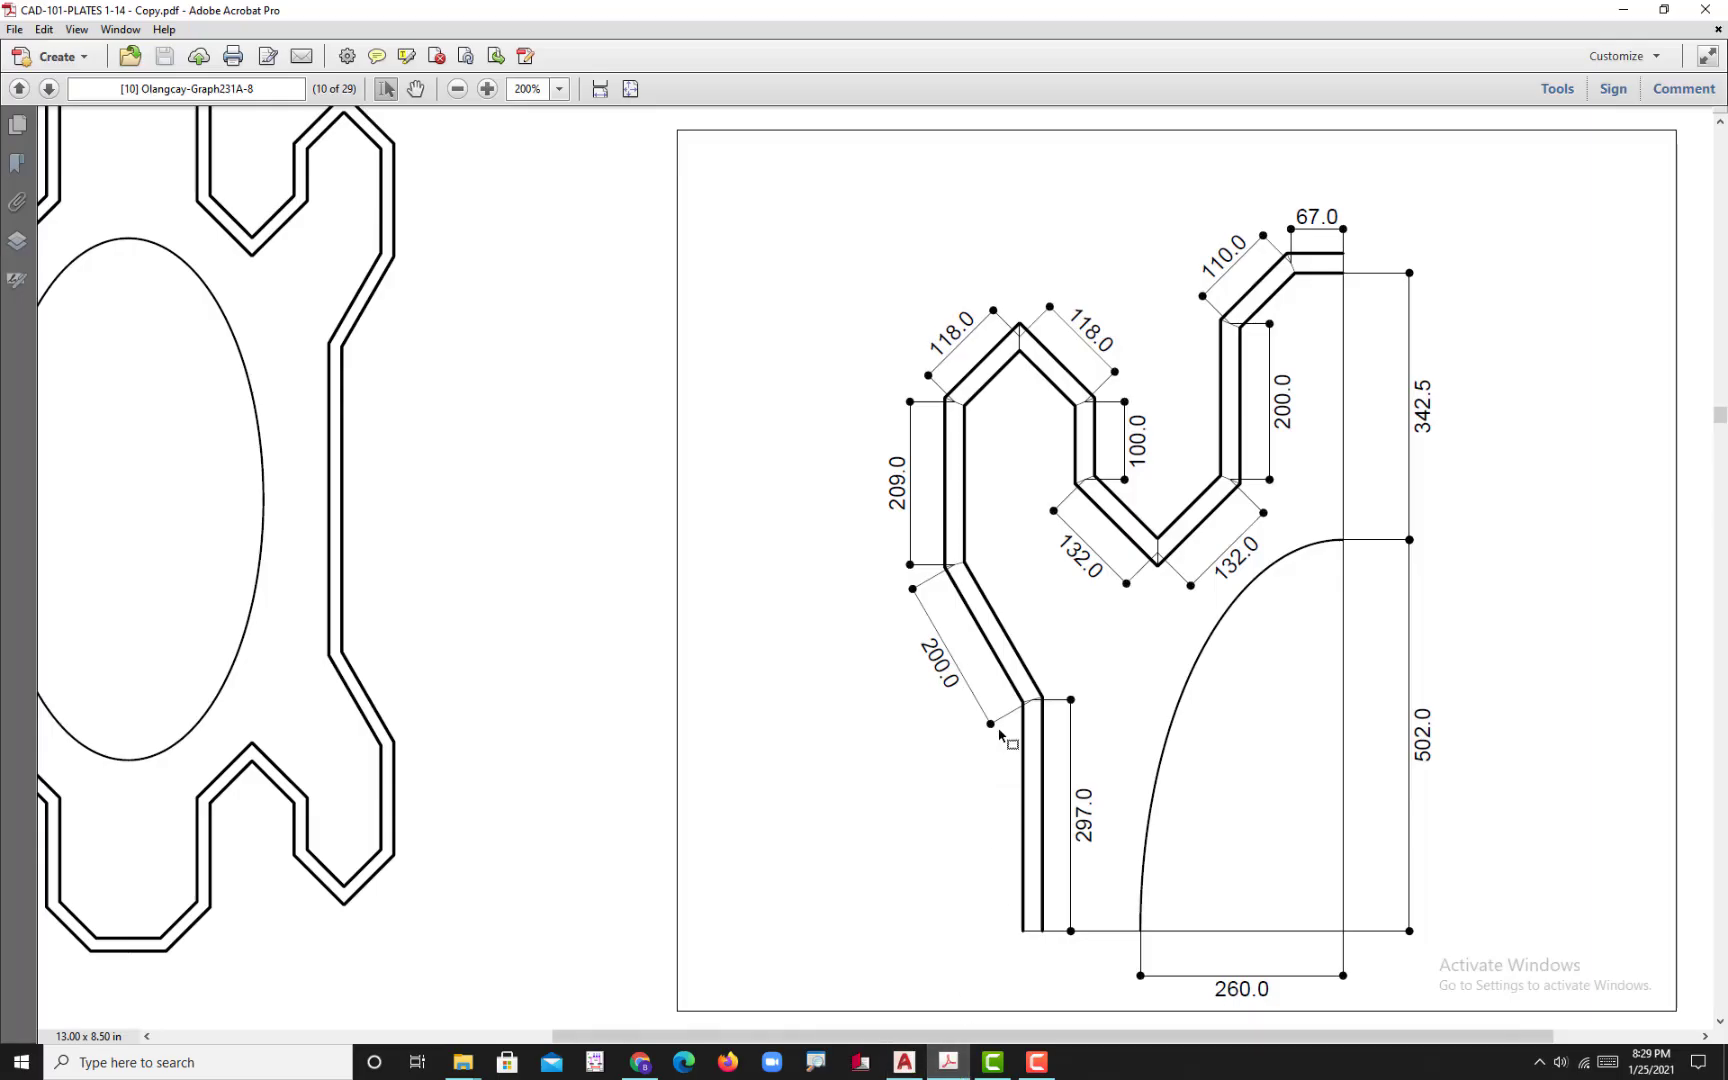
{"action": "scroll", "coordinate": [999, 734], "scroll_direction": "down", "scroll_amount": 2, "text": "ctrl"}
{"action": "scroll", "coordinate": [999, 734], "scroll_direction": "down", "scroll_amount": 1, "text": "ctrl"}
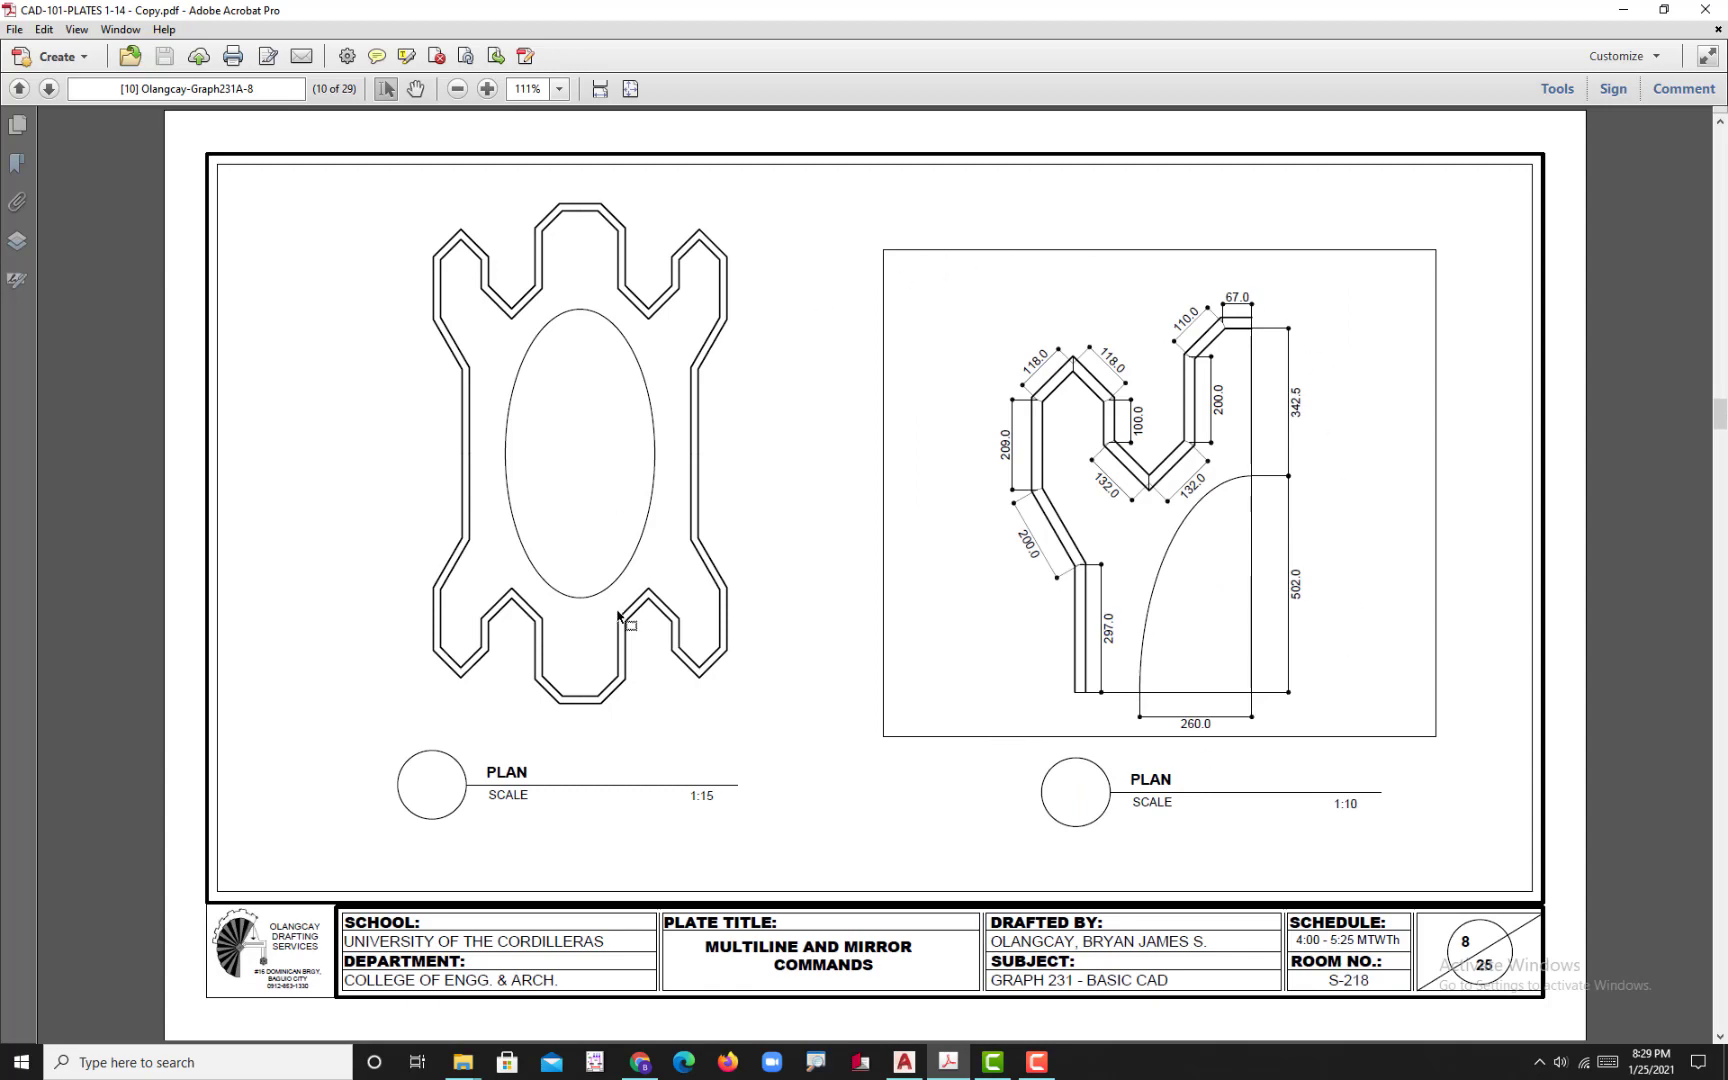
{"action": "left_click", "coordinate": [1614, 12]}
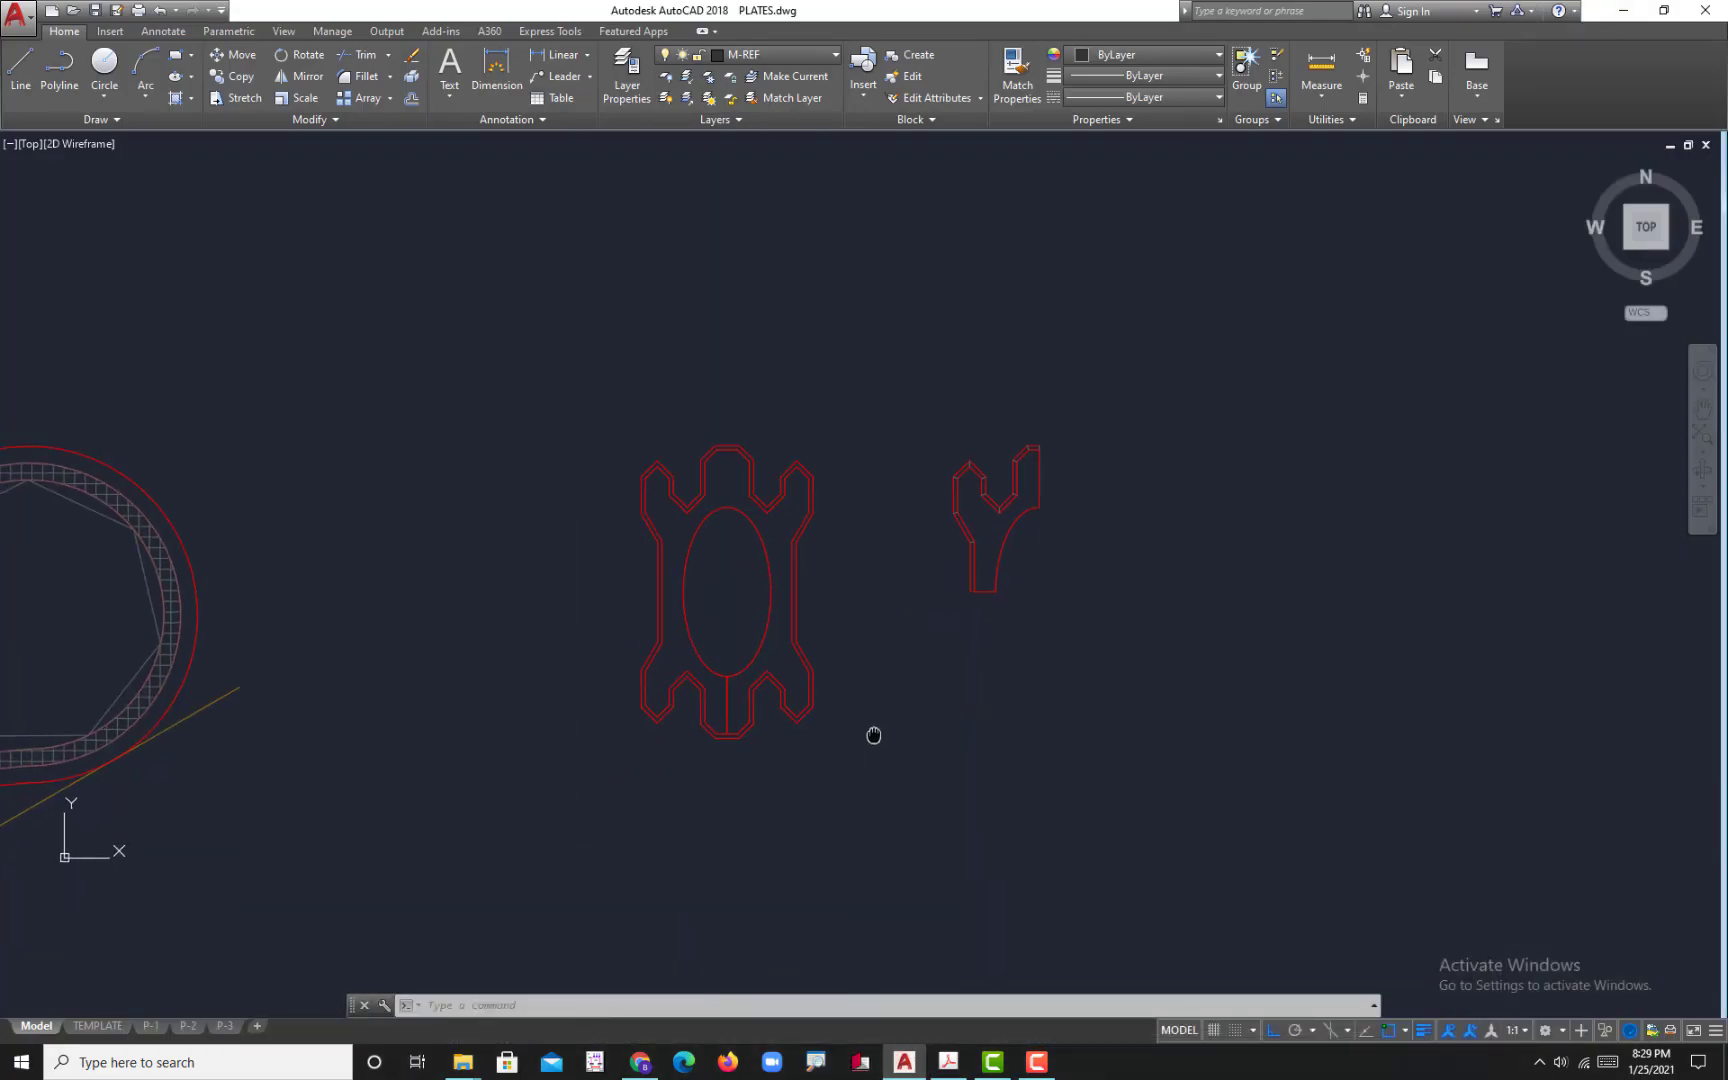
- Copy the TEMPLATE layout to the end of the layouts and rename the copy P-4
{"action": "left_click", "coordinate": [100, 1028]}
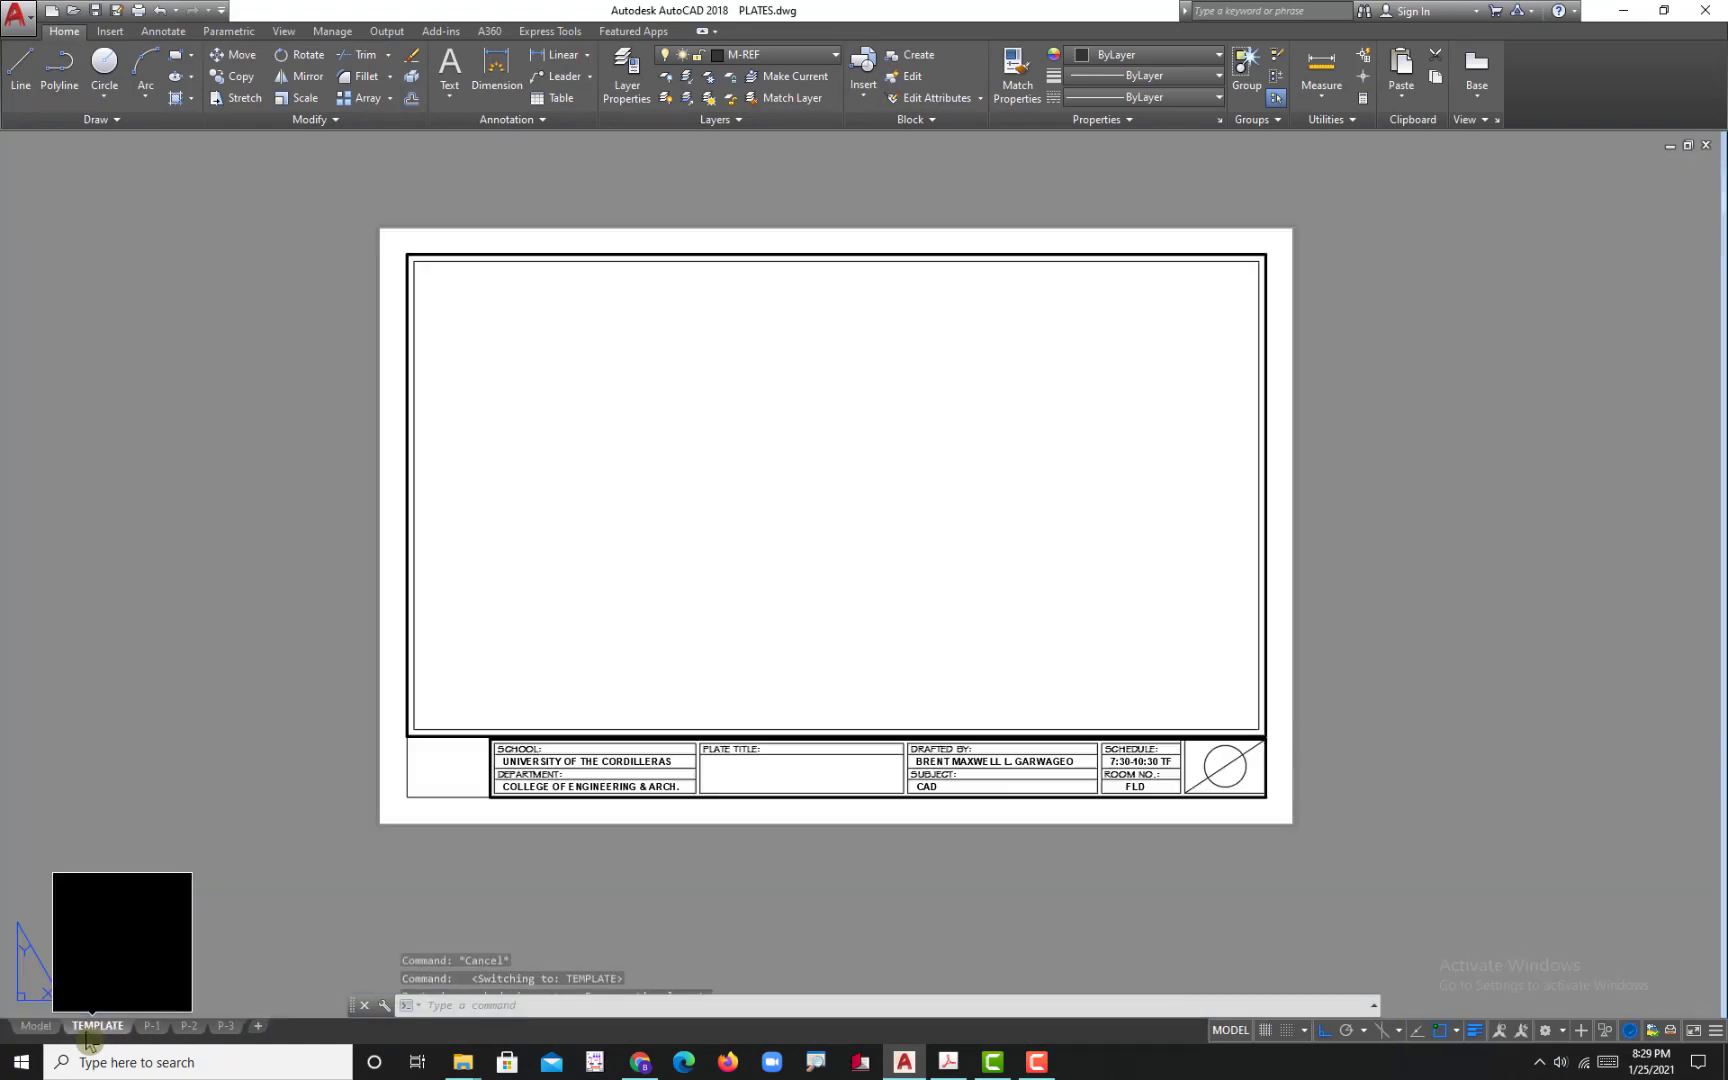
{"action": "right_click", "coordinate": [100, 1028]}
{"action": "left_click", "coordinate": [150, 808]}
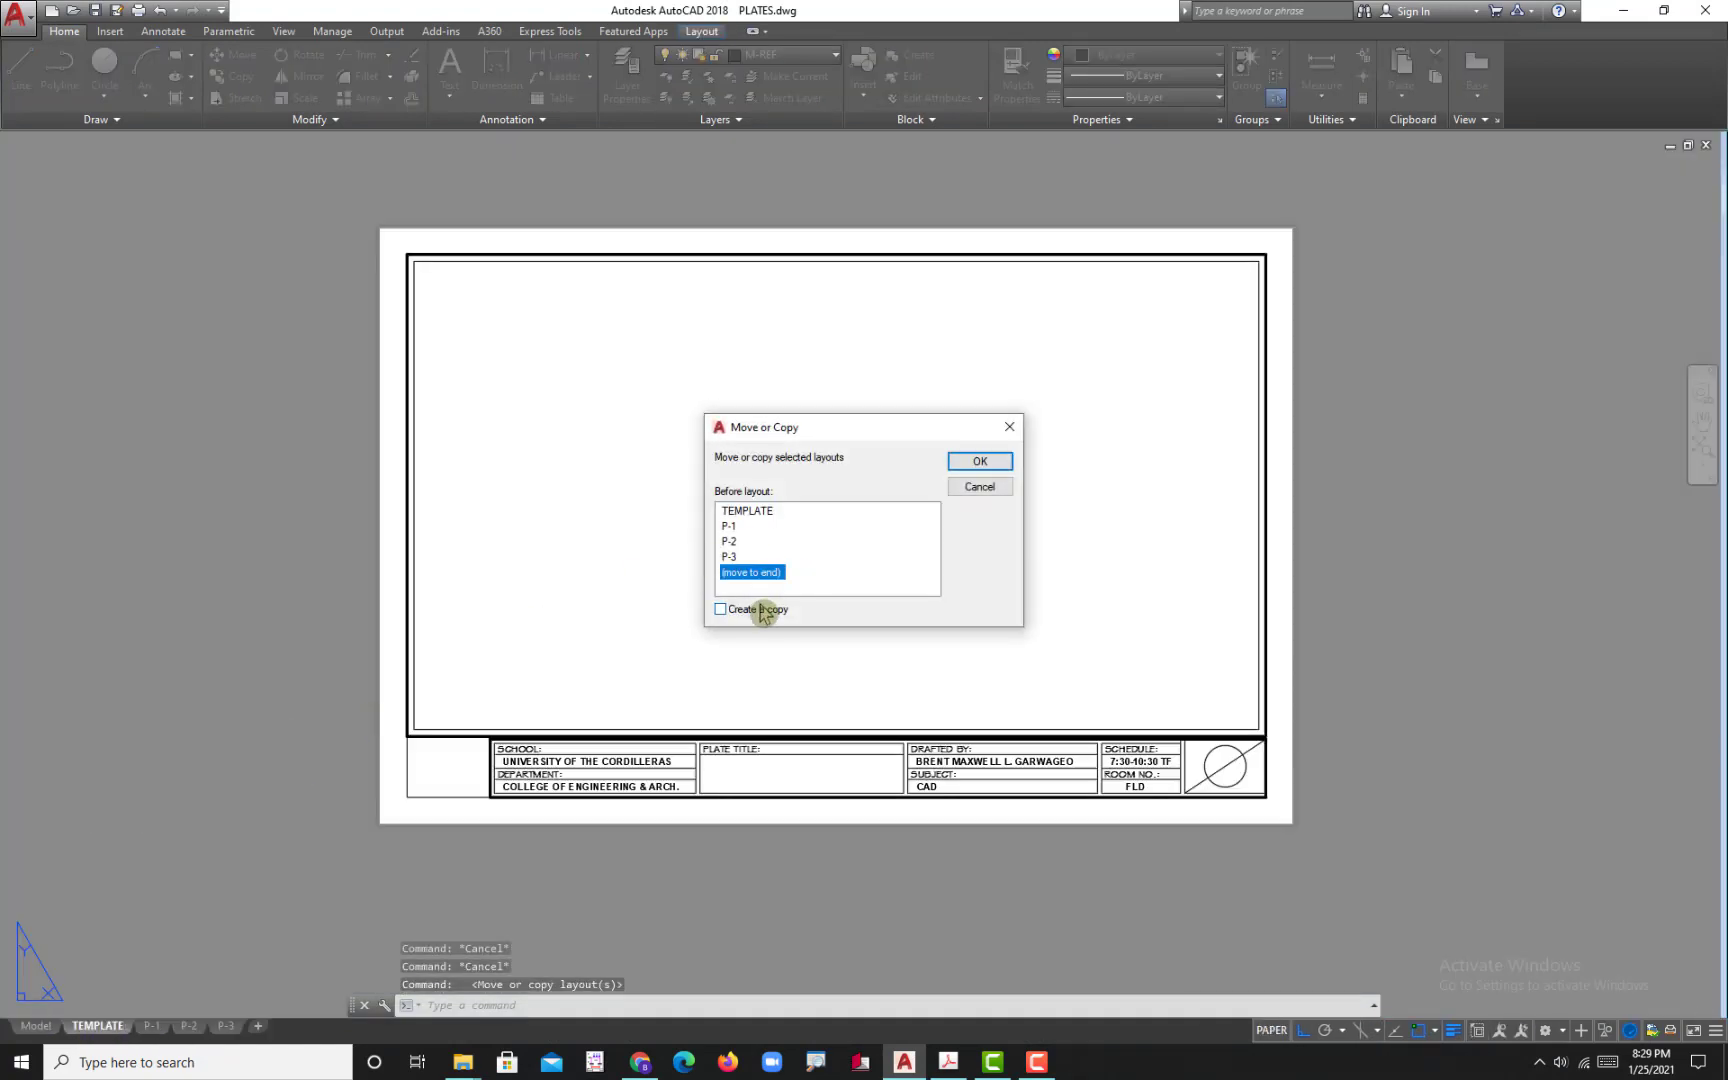
{"action": "left_click", "coordinate": [979, 462]}
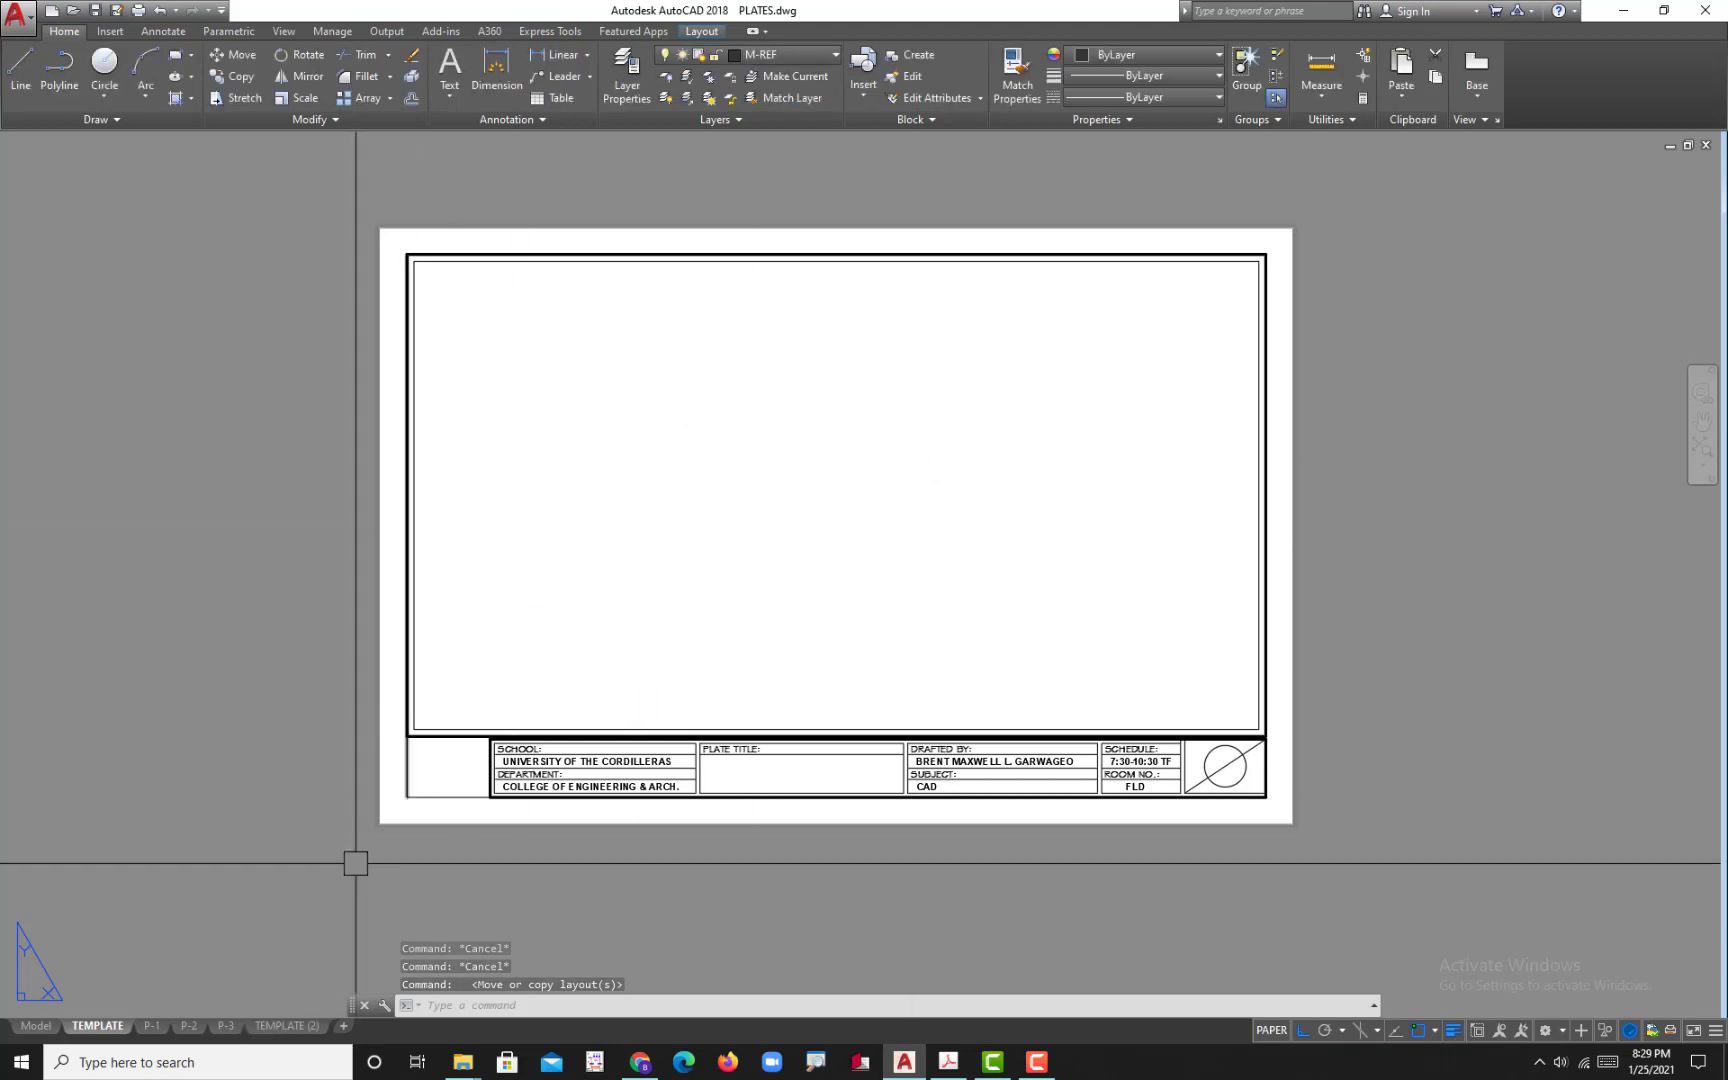
{"action": "right_click", "coordinate": [282, 1027]}
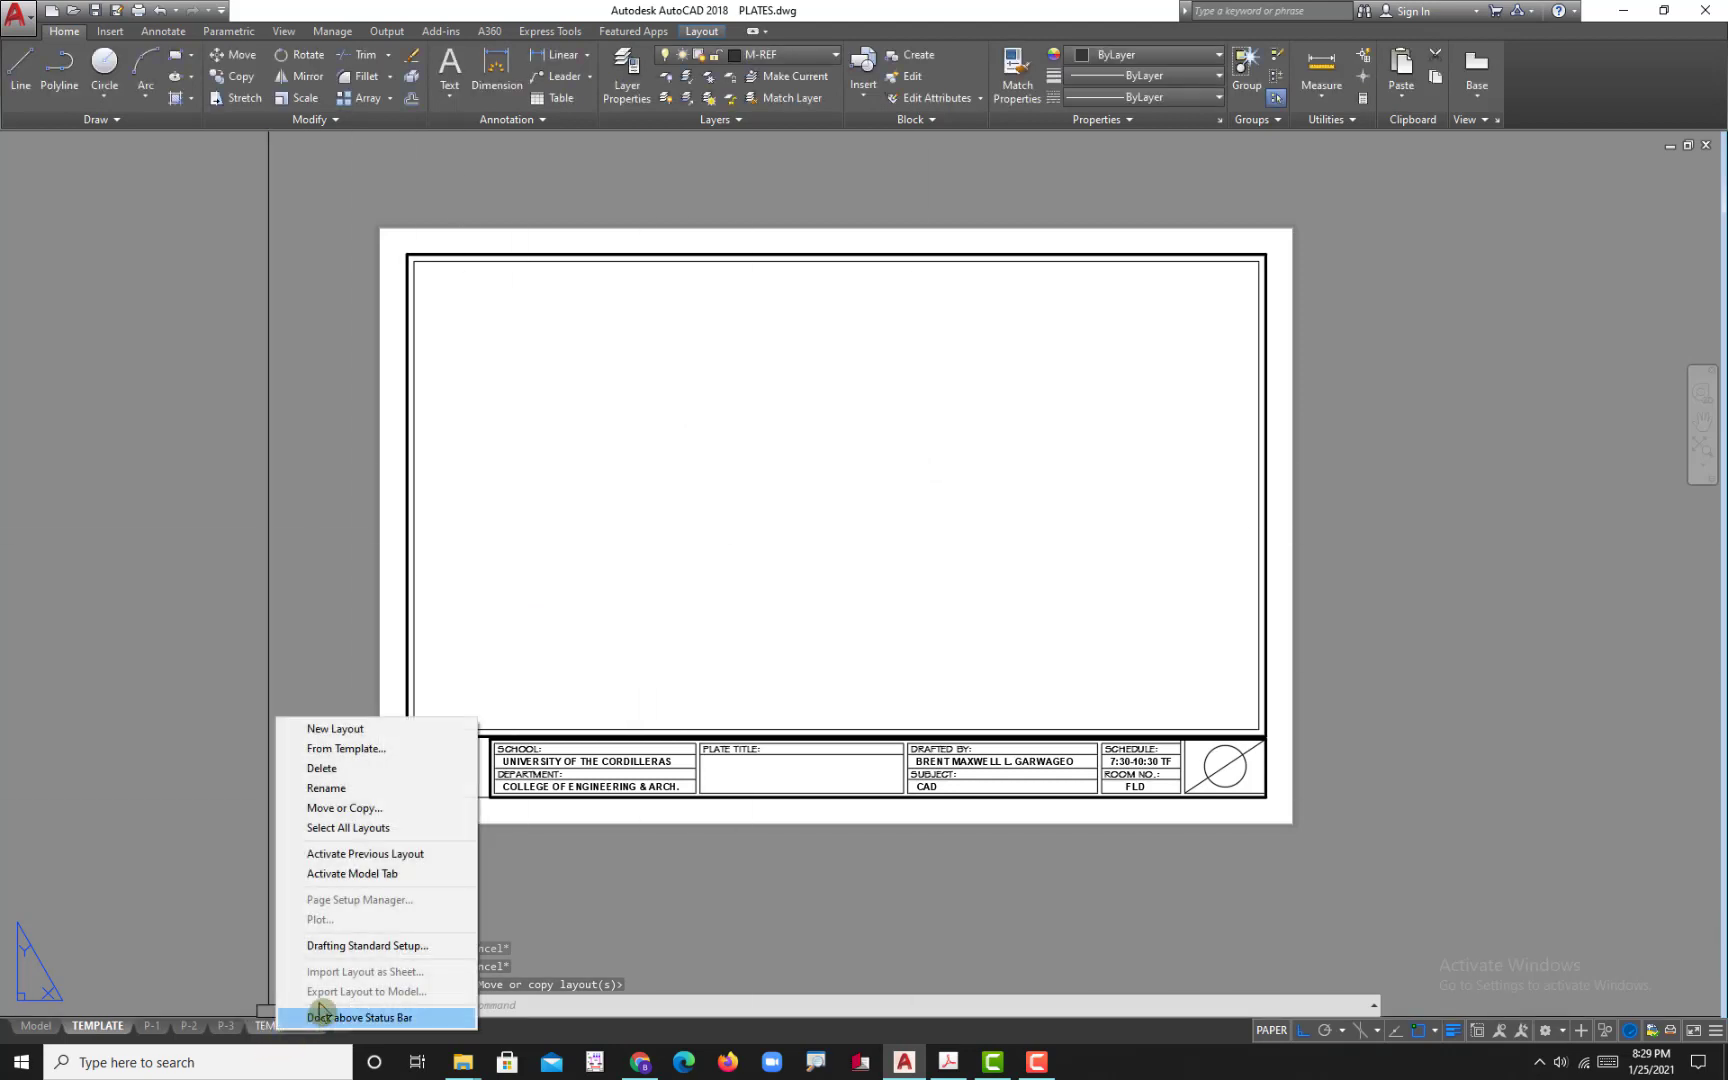
{"action": "left_click", "coordinate": [353, 789]}
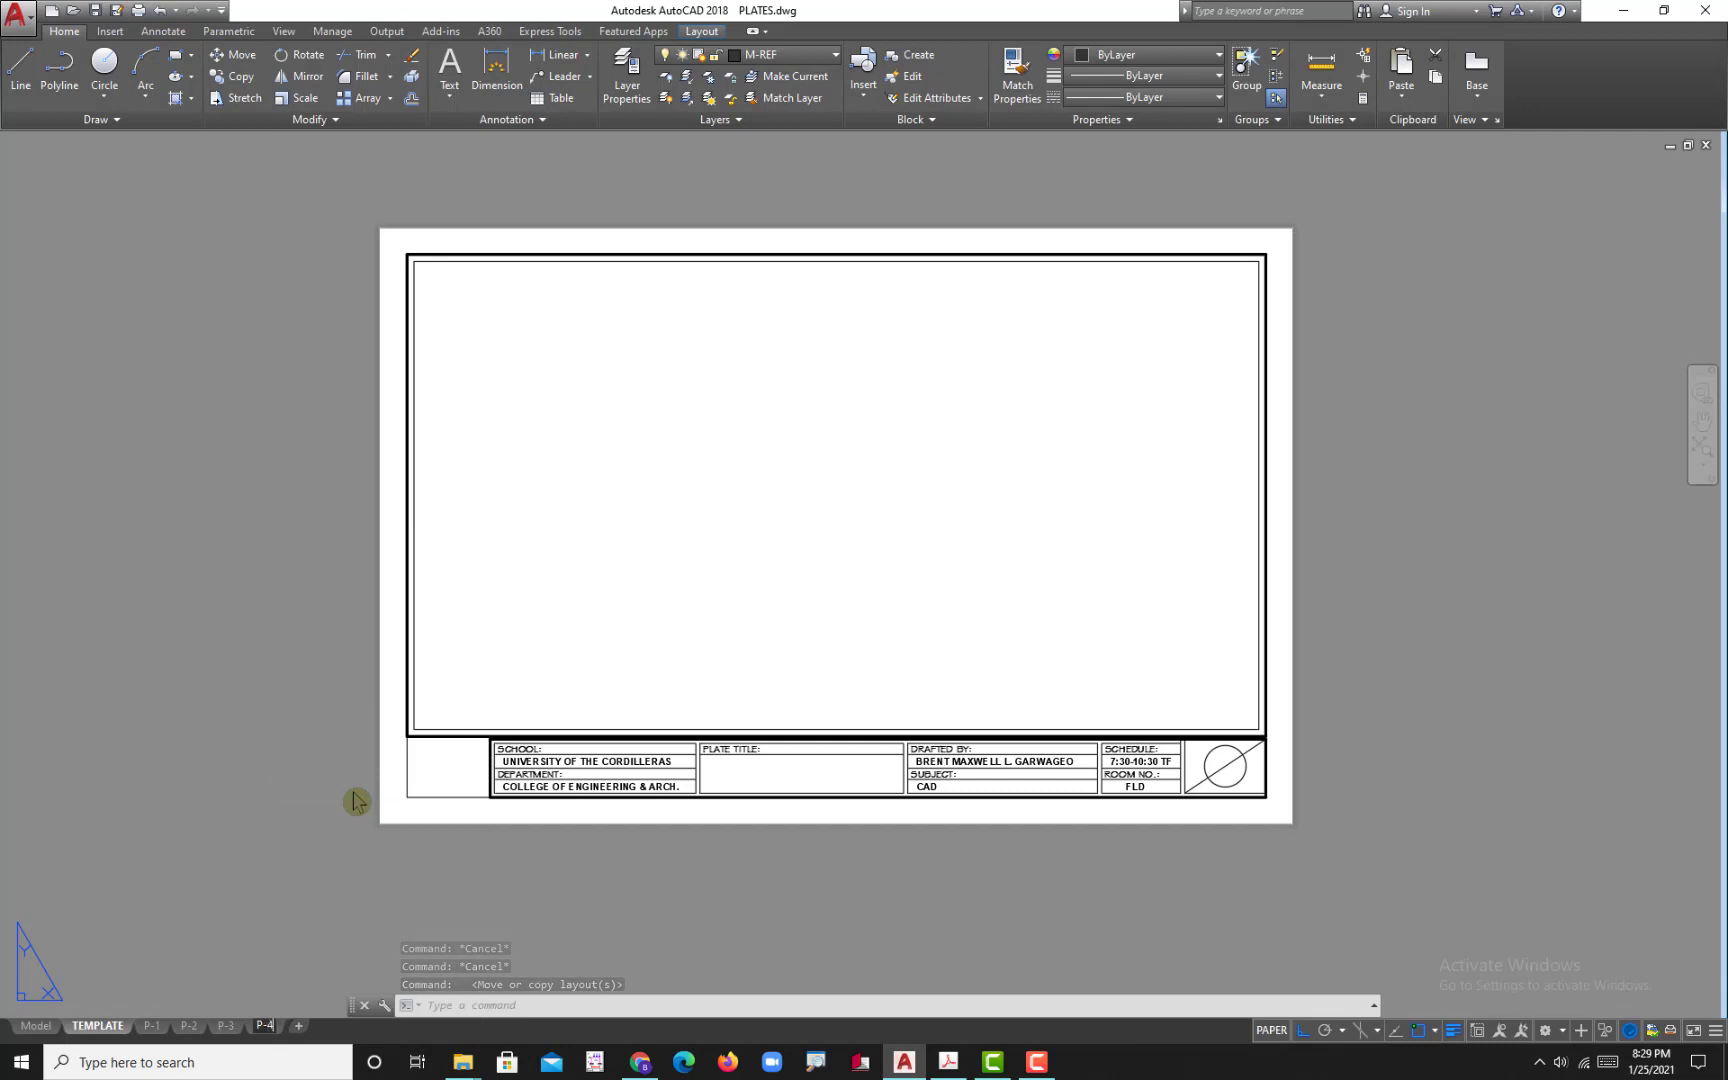
{"action": "left_click", "coordinate": [340, 838]}
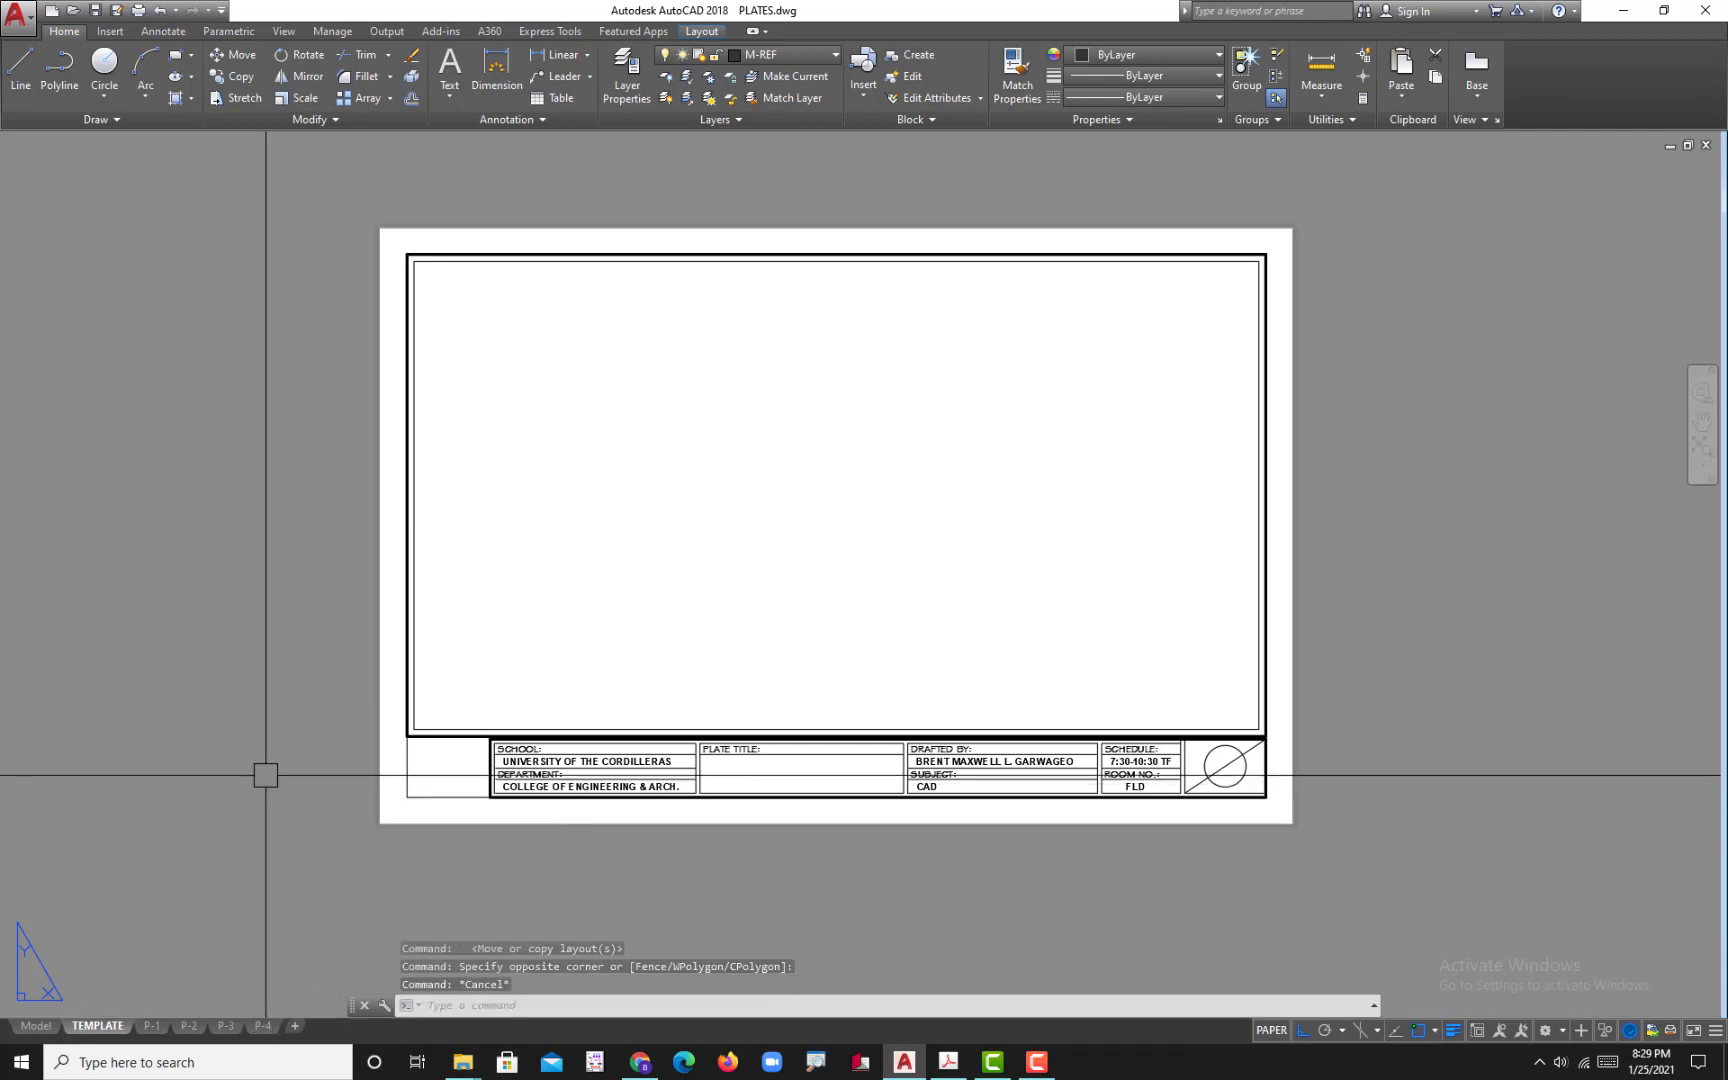
- Draw a vertical dividing line down the TEMPLATE sheet from the midpoint of the inner border's top edge
{"action": "type", "text": "l"}
{"action": "key", "text": "Return"}
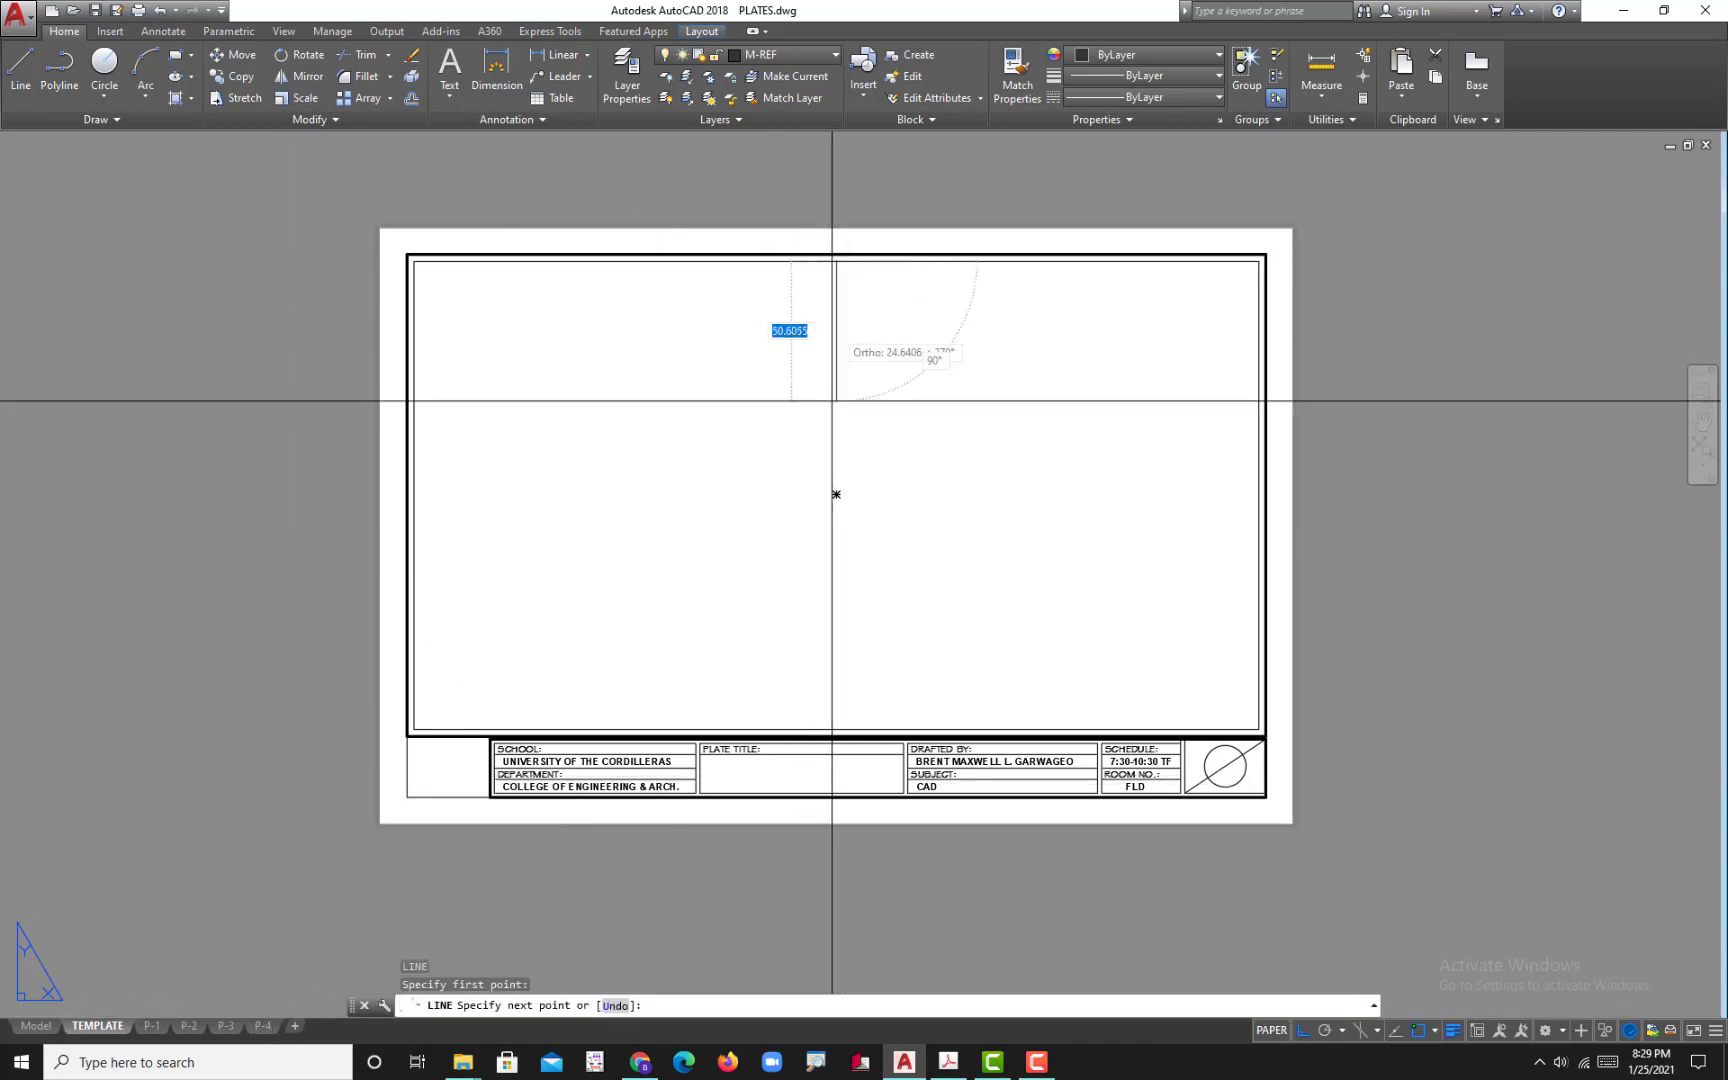
{"action": "left_click", "coordinate": [836, 730]}
{"action": "scroll", "coordinate": [836, 738], "scroll_direction": "up", "scroll_amount": 3}
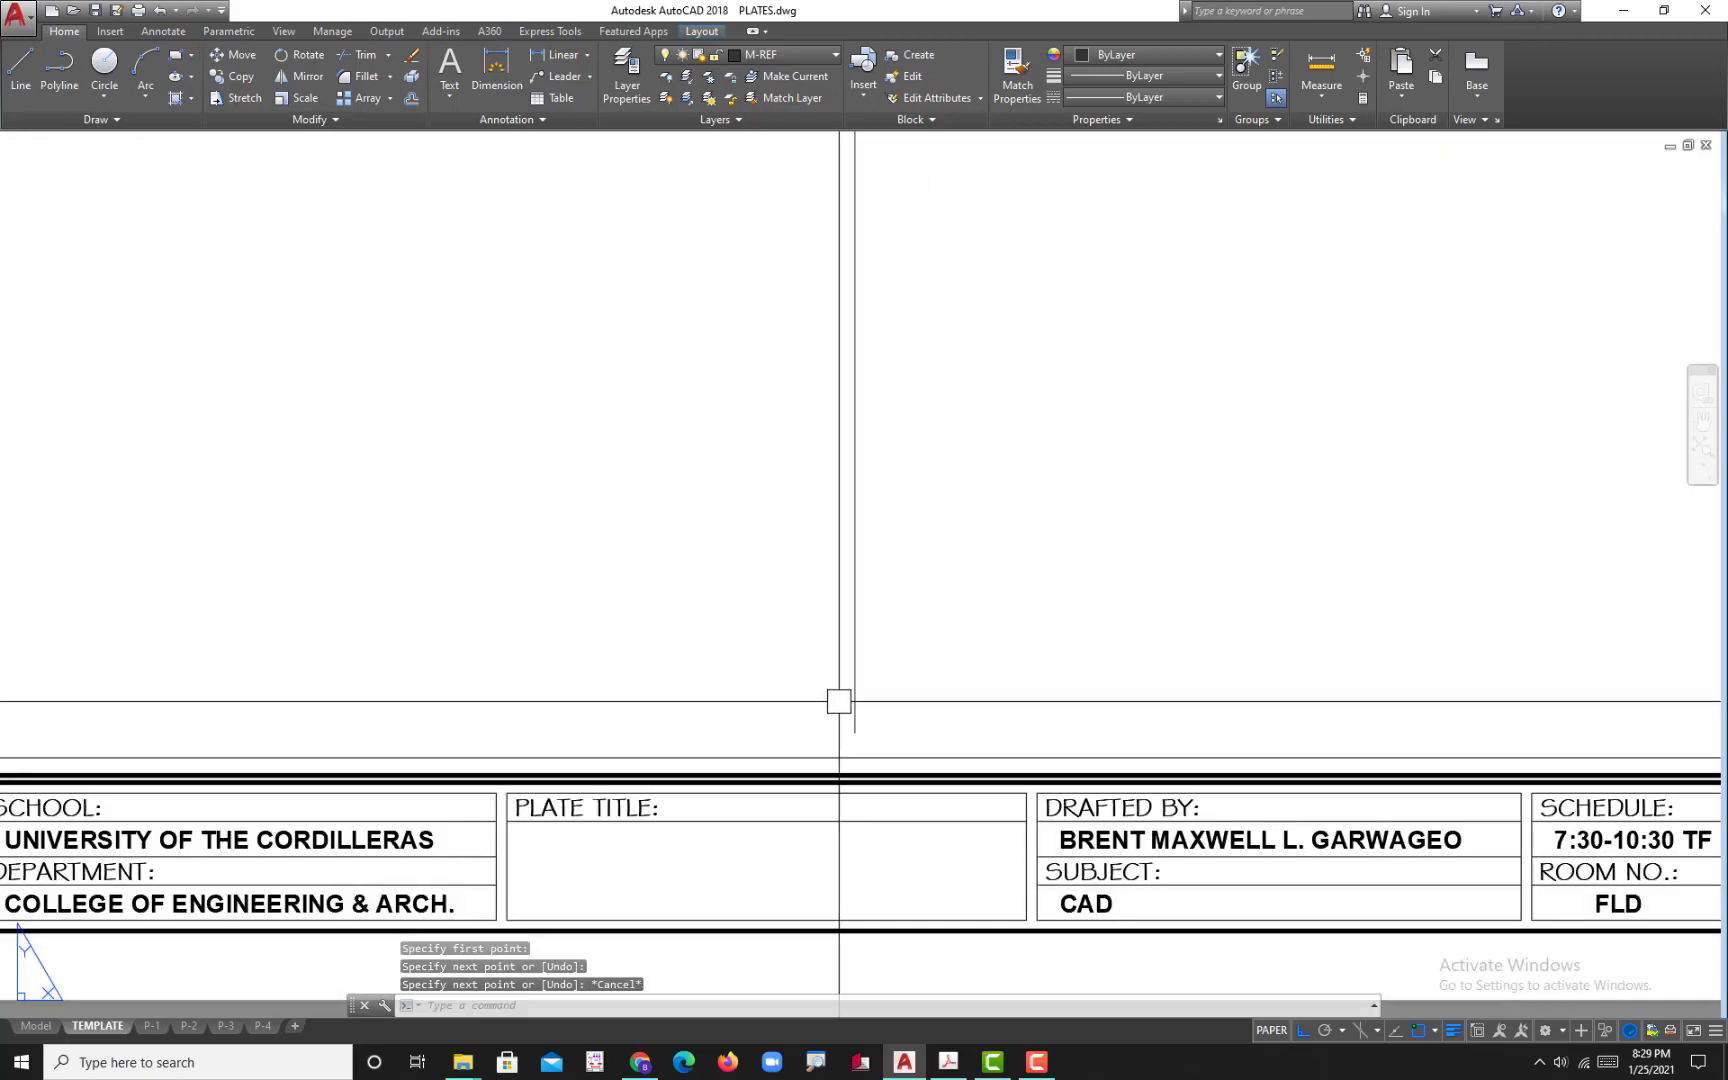
{"action": "key", "text": "Escape"}
- Stretch the dividing line's lower end to meet the bottom edge of the inner border
{"action": "left_click", "coordinate": [856, 706]}
{"action": "left_click", "coordinate": [861, 695]}
{"action": "left_click", "coordinate": [855, 733]}
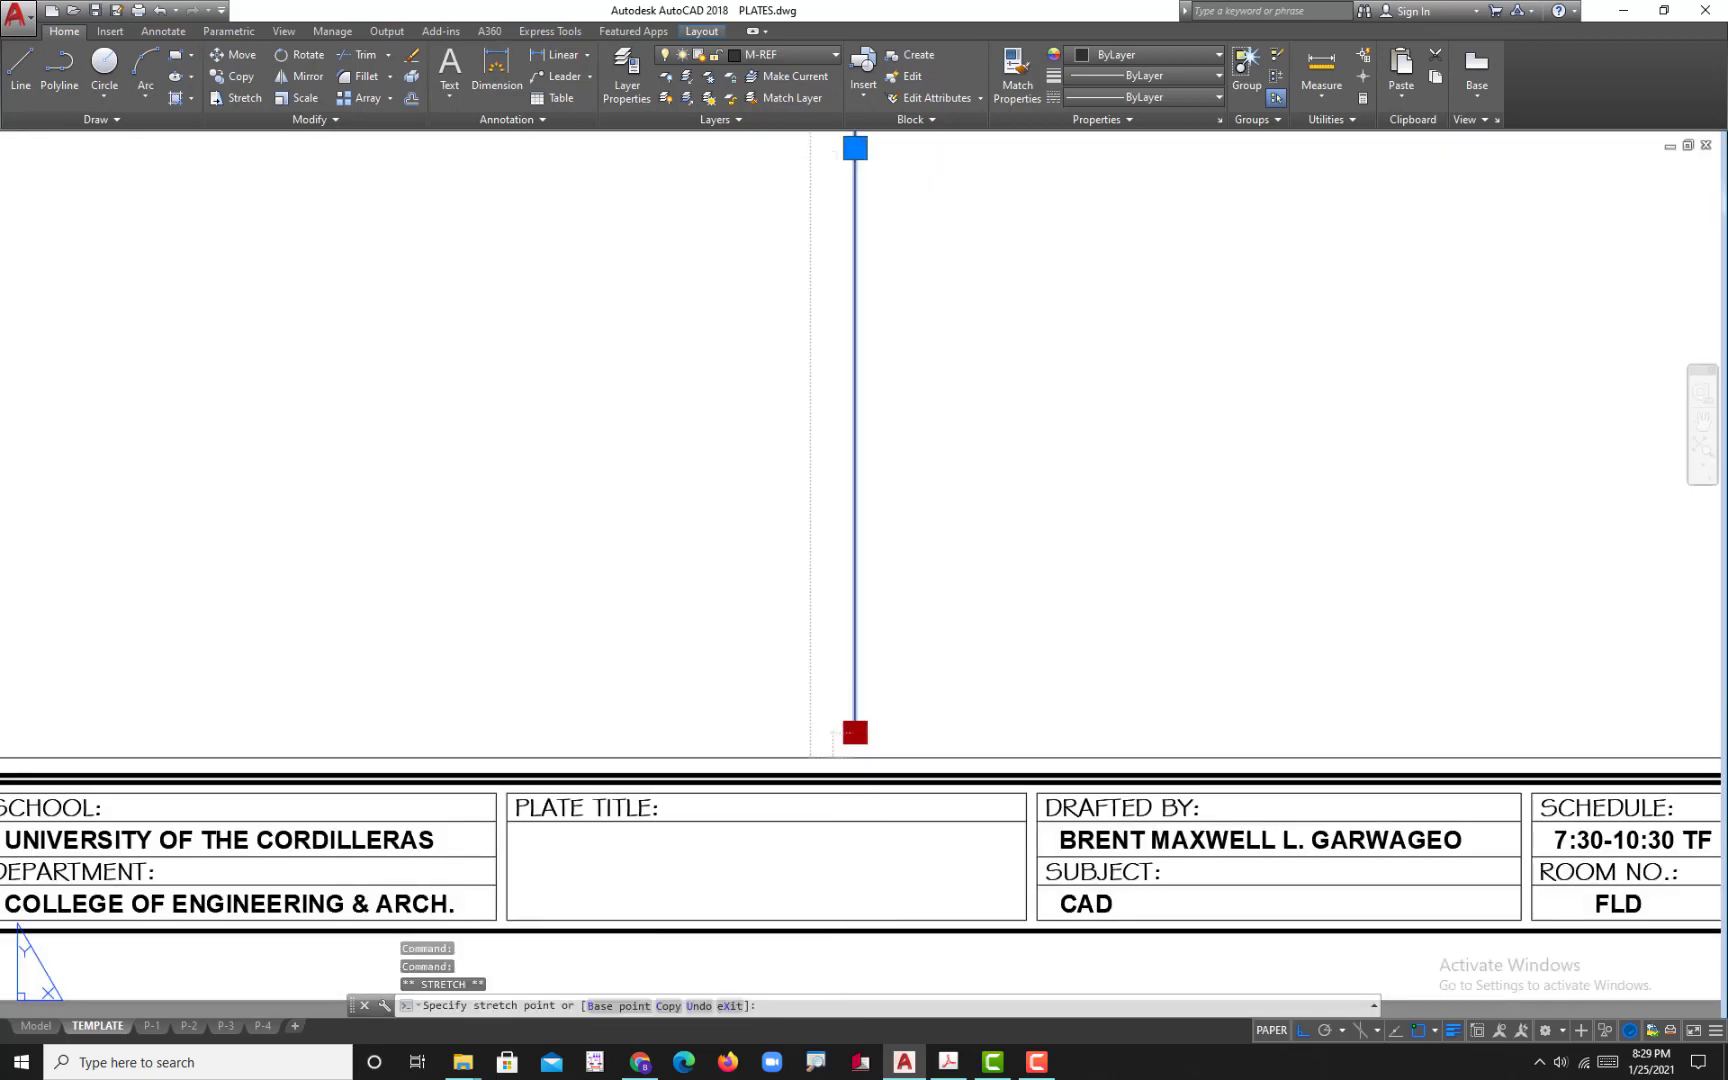
{"action": "left_click", "coordinate": [855, 757]}
{"action": "scroll", "coordinate": [770, 668], "scroll_direction": "down", "scroll_amount": 5}
{"action": "middle_click_drag", "start_coordinate": [741, 656], "coordinate": [743, 685]}
{"action": "key", "text": "Escape"}
- Make T-VP the current layer and create a viewport filling the sheet's left half up to the dividing line
{"action": "left_click", "coordinate": [740, 60]}
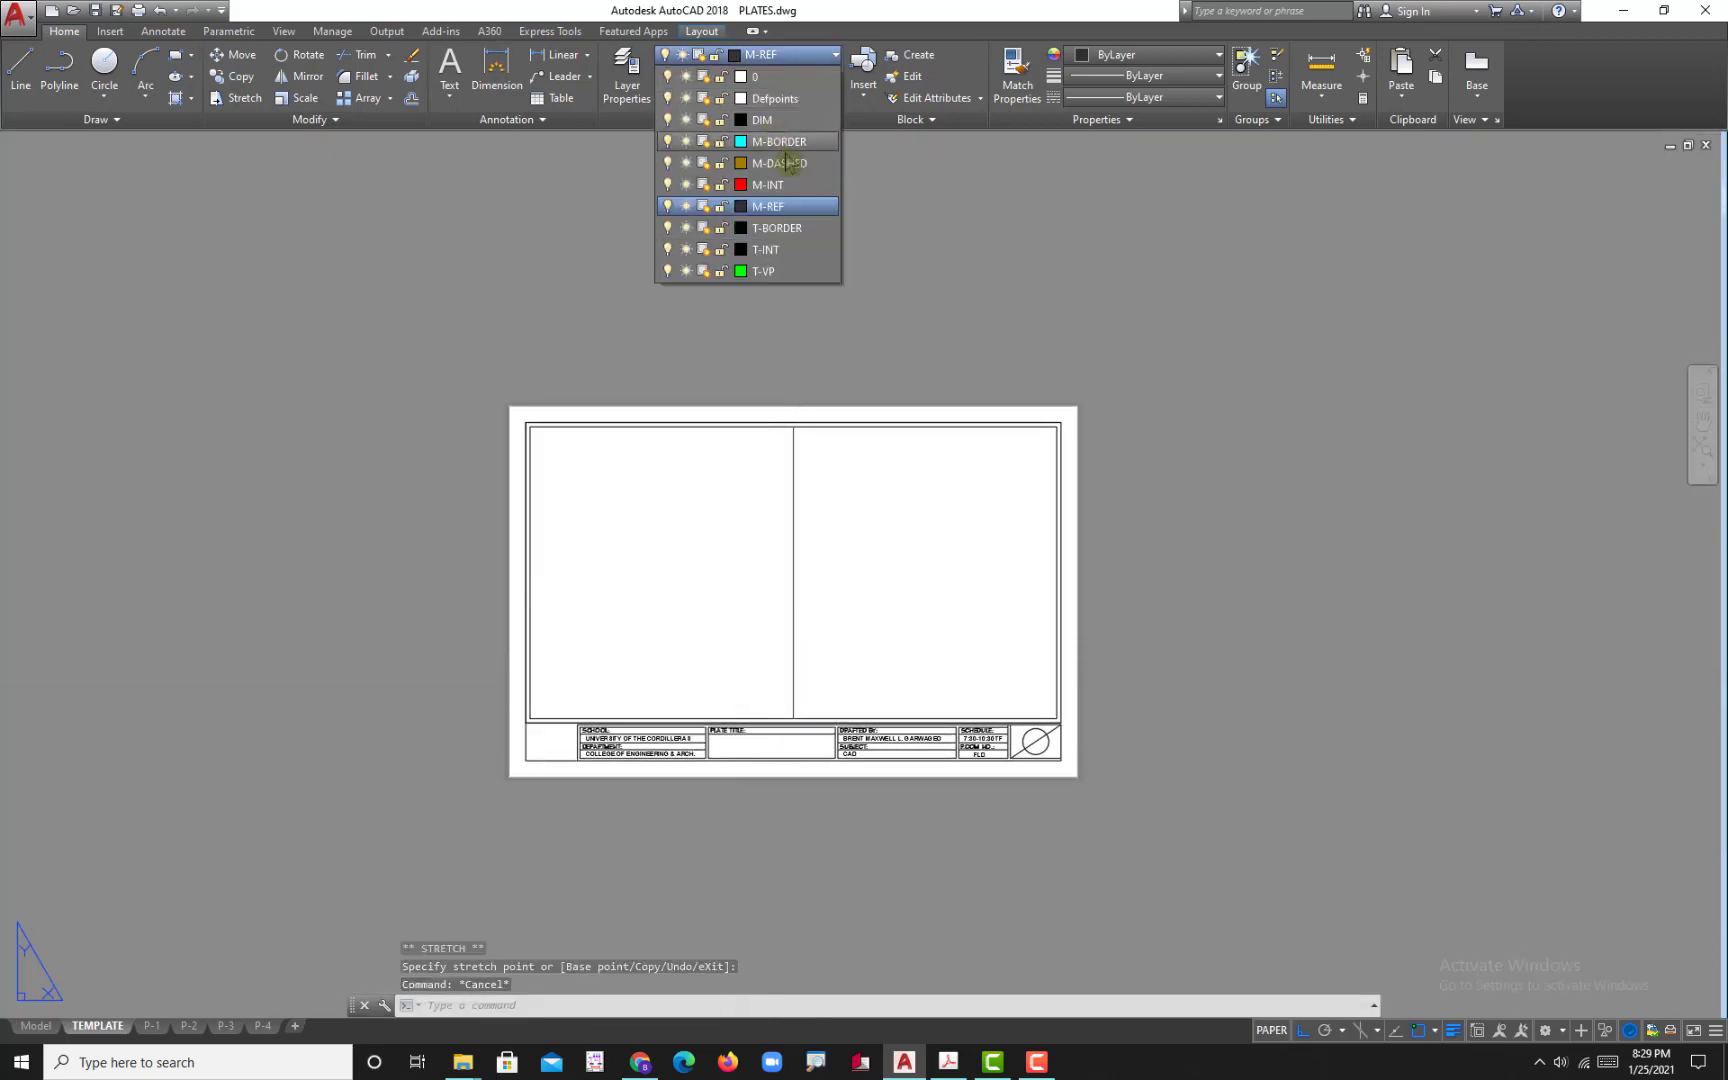
{"action": "left_click", "coordinate": [800, 272]}
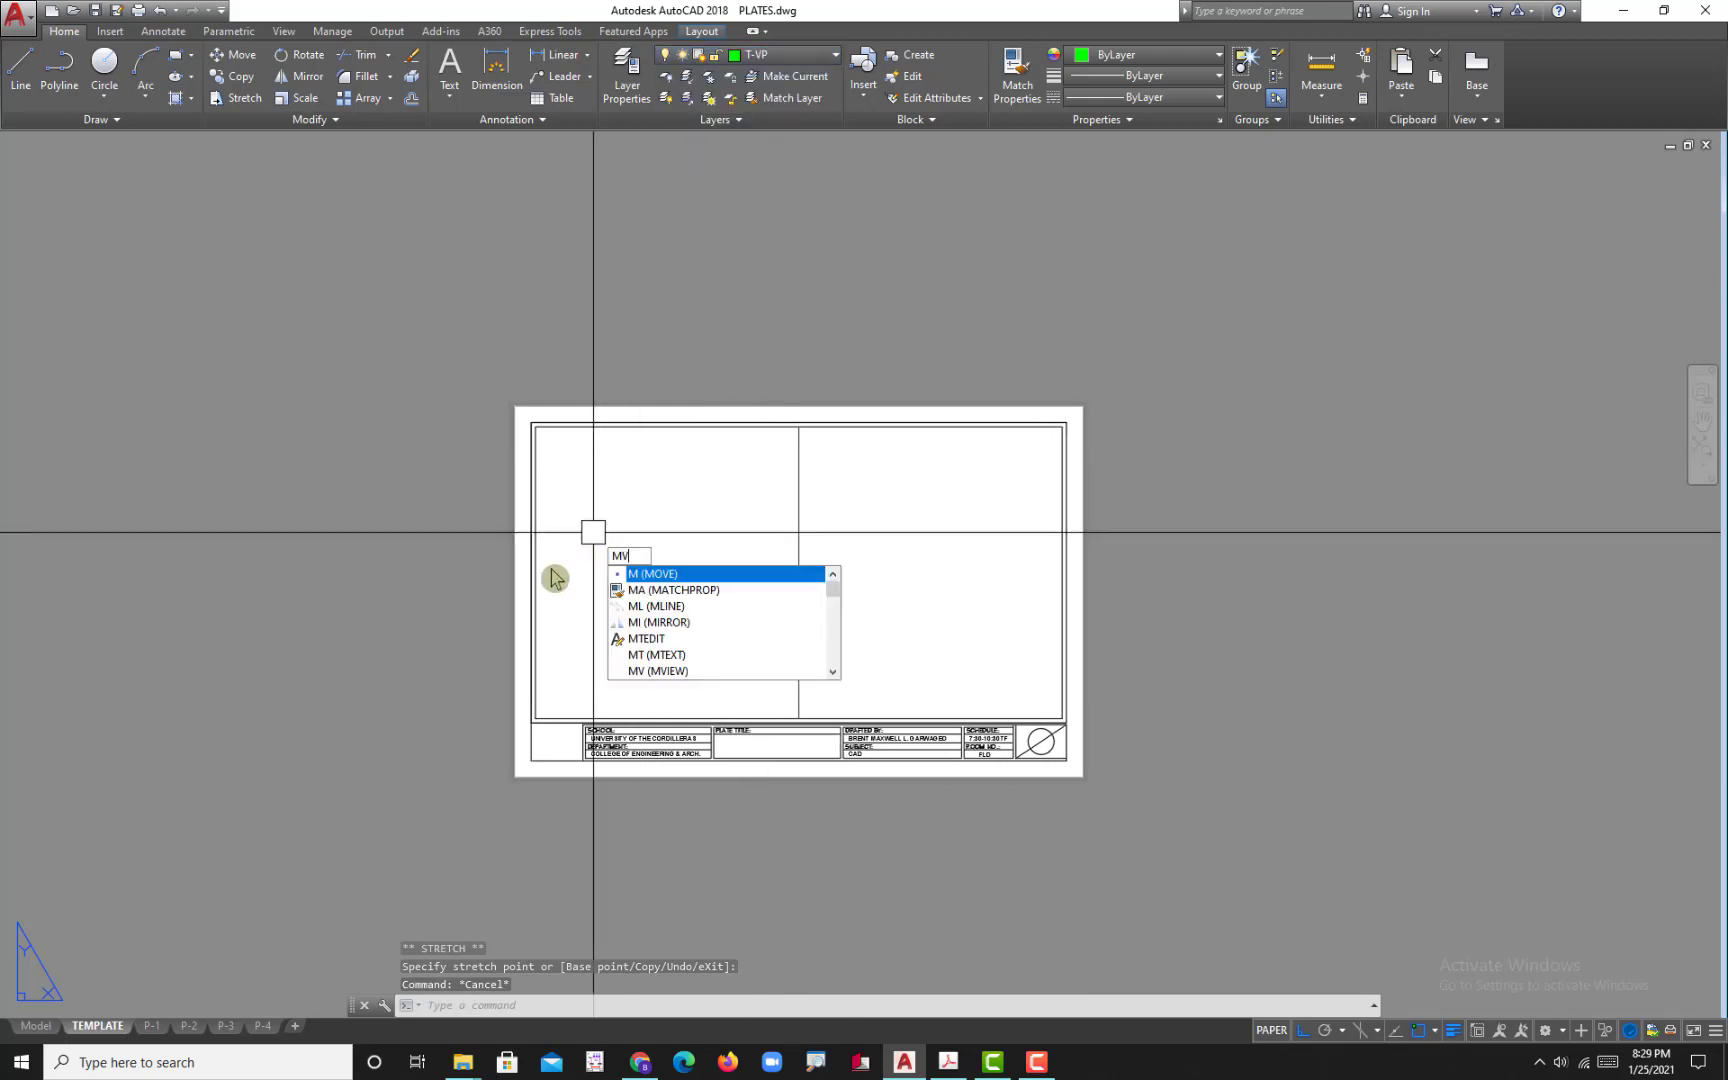
{"action": "key", "text": "Return"}
{"action": "scroll", "coordinate": [533, 461], "scroll_direction": "up", "scroll_amount": 5}
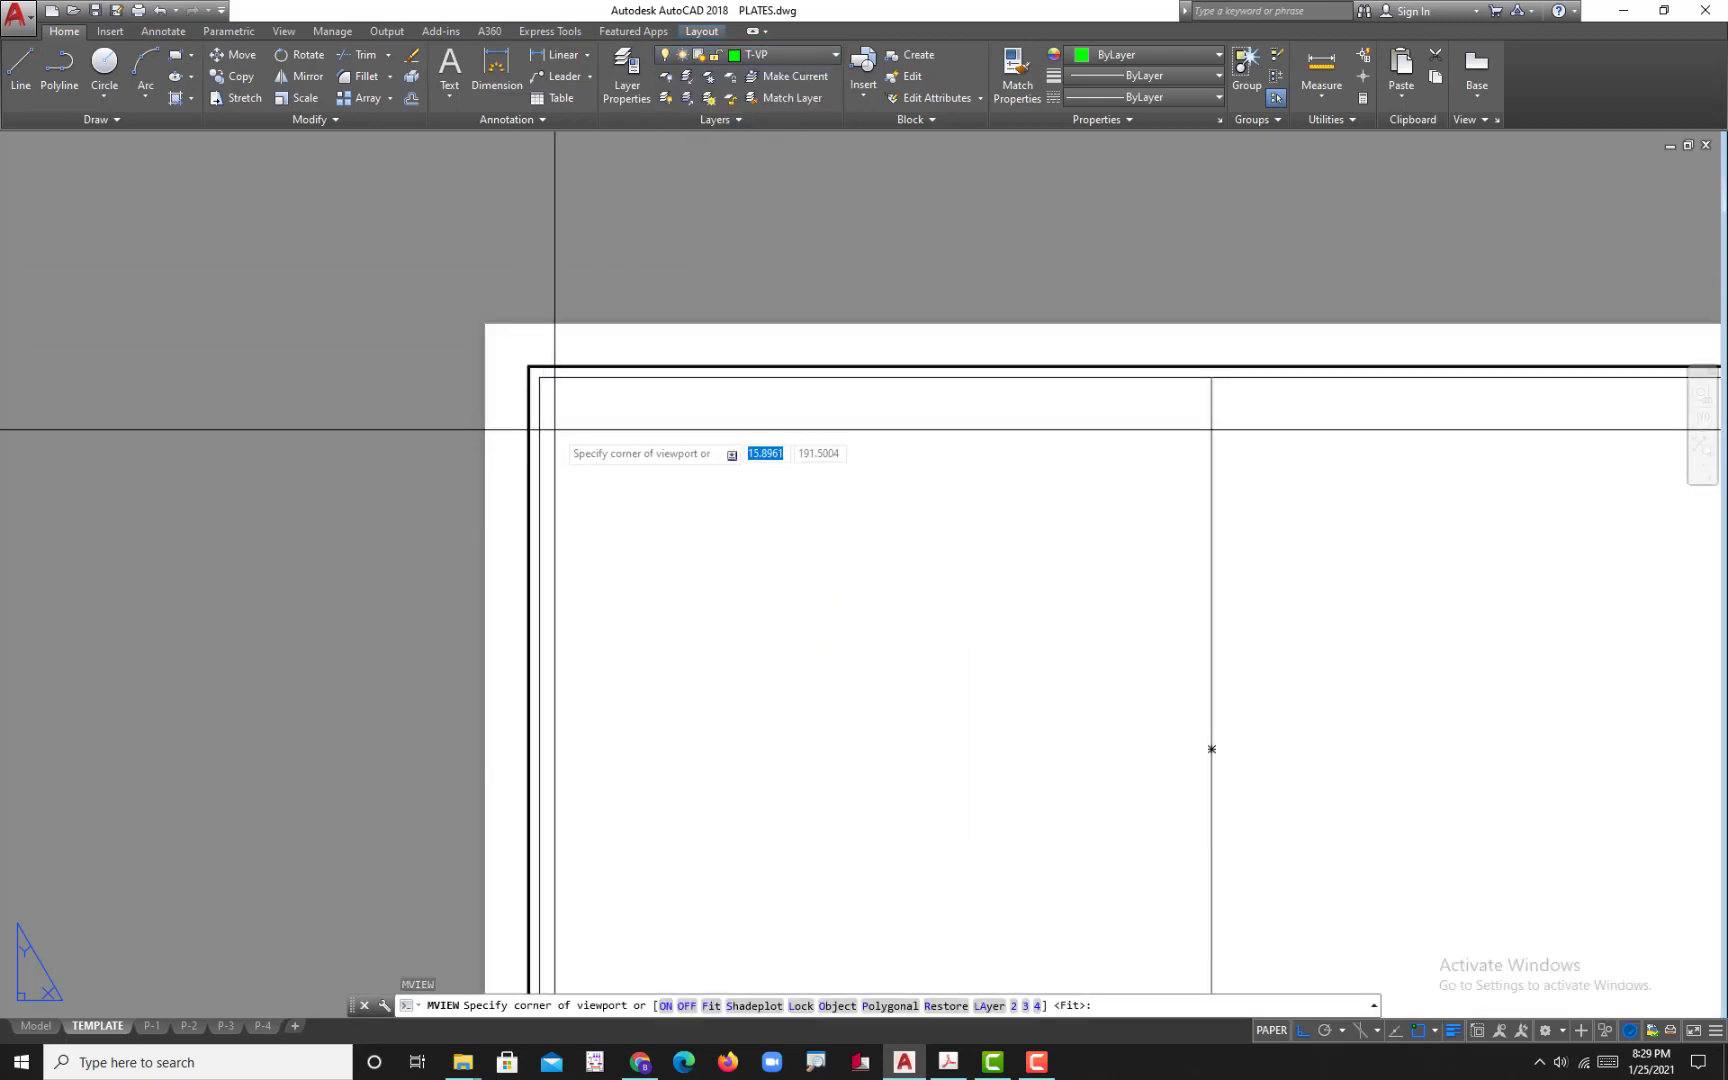
{"action": "left_click", "coordinate": [541, 375]}
{"action": "middle_click_drag", "start_coordinate": [677, 624], "coordinate": [489, 425]}
{"action": "left_click", "coordinate": [1022, 918]}
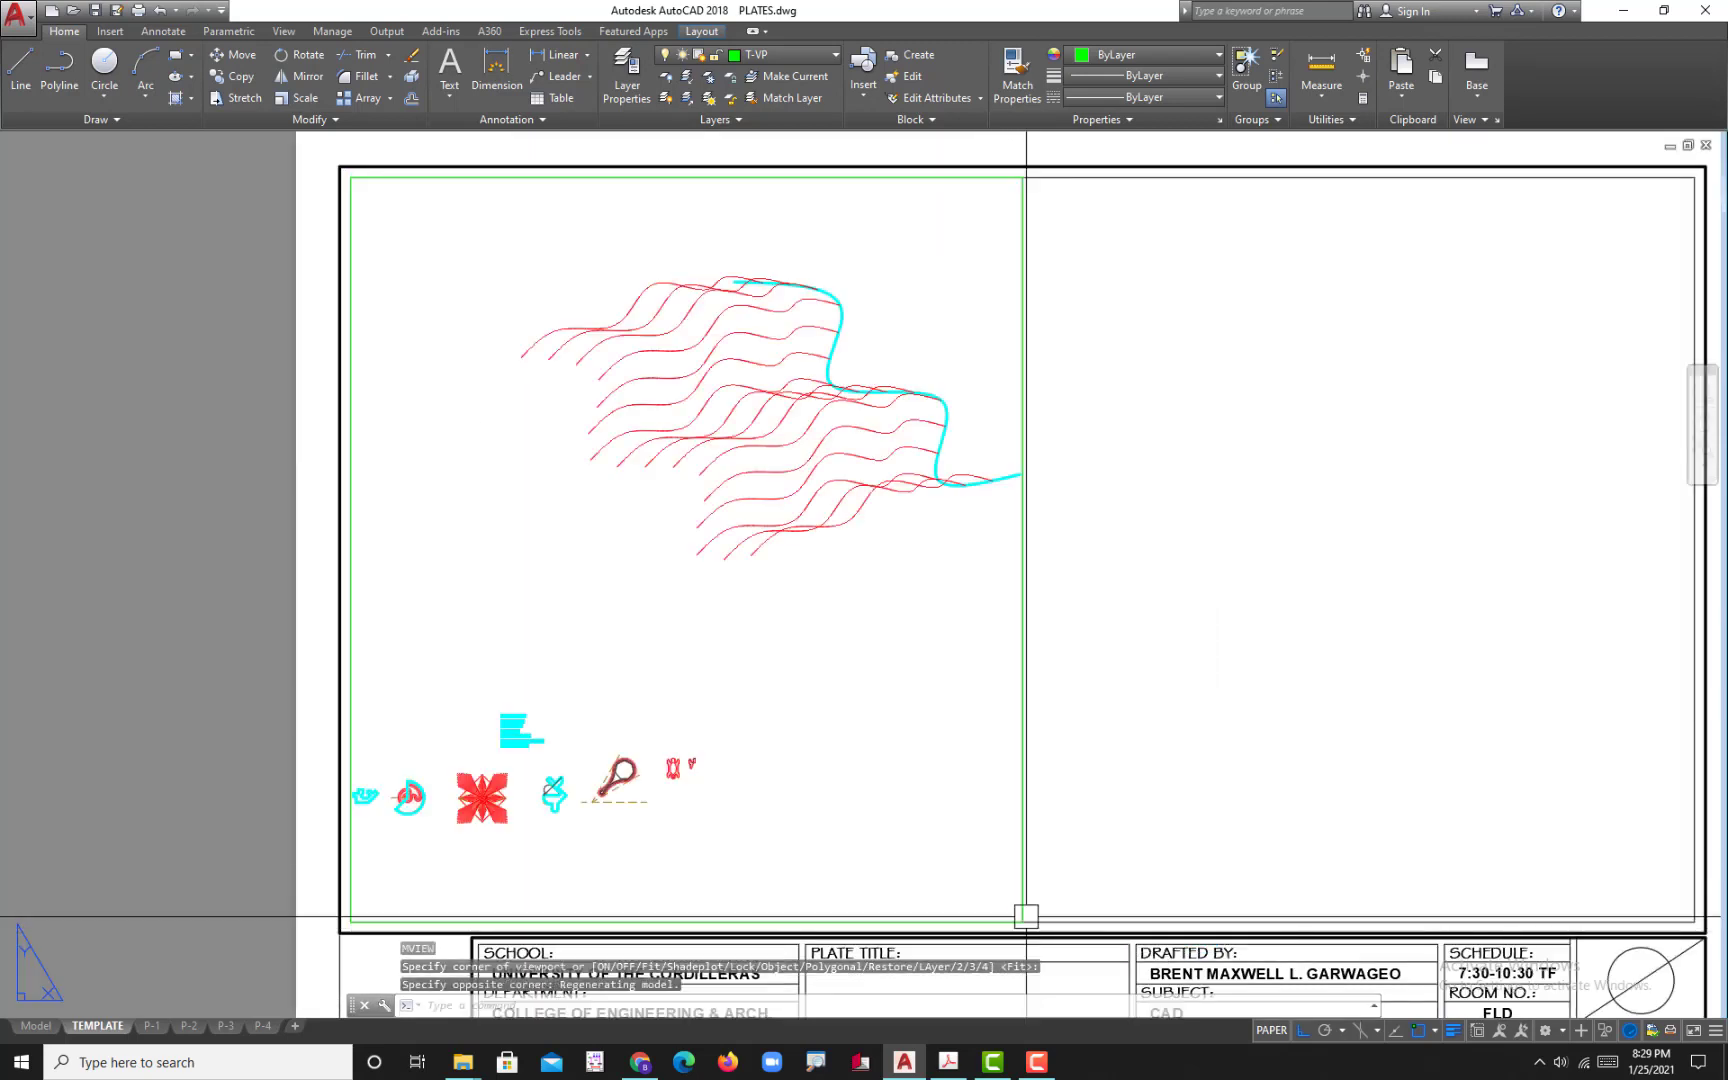
{"action": "key", "text": "Return"}
{"action": "middle_click_drag", "start_coordinate": [791, 712], "coordinate": [785, 712]}
{"action": "left_click", "coordinate": [771, 725]}
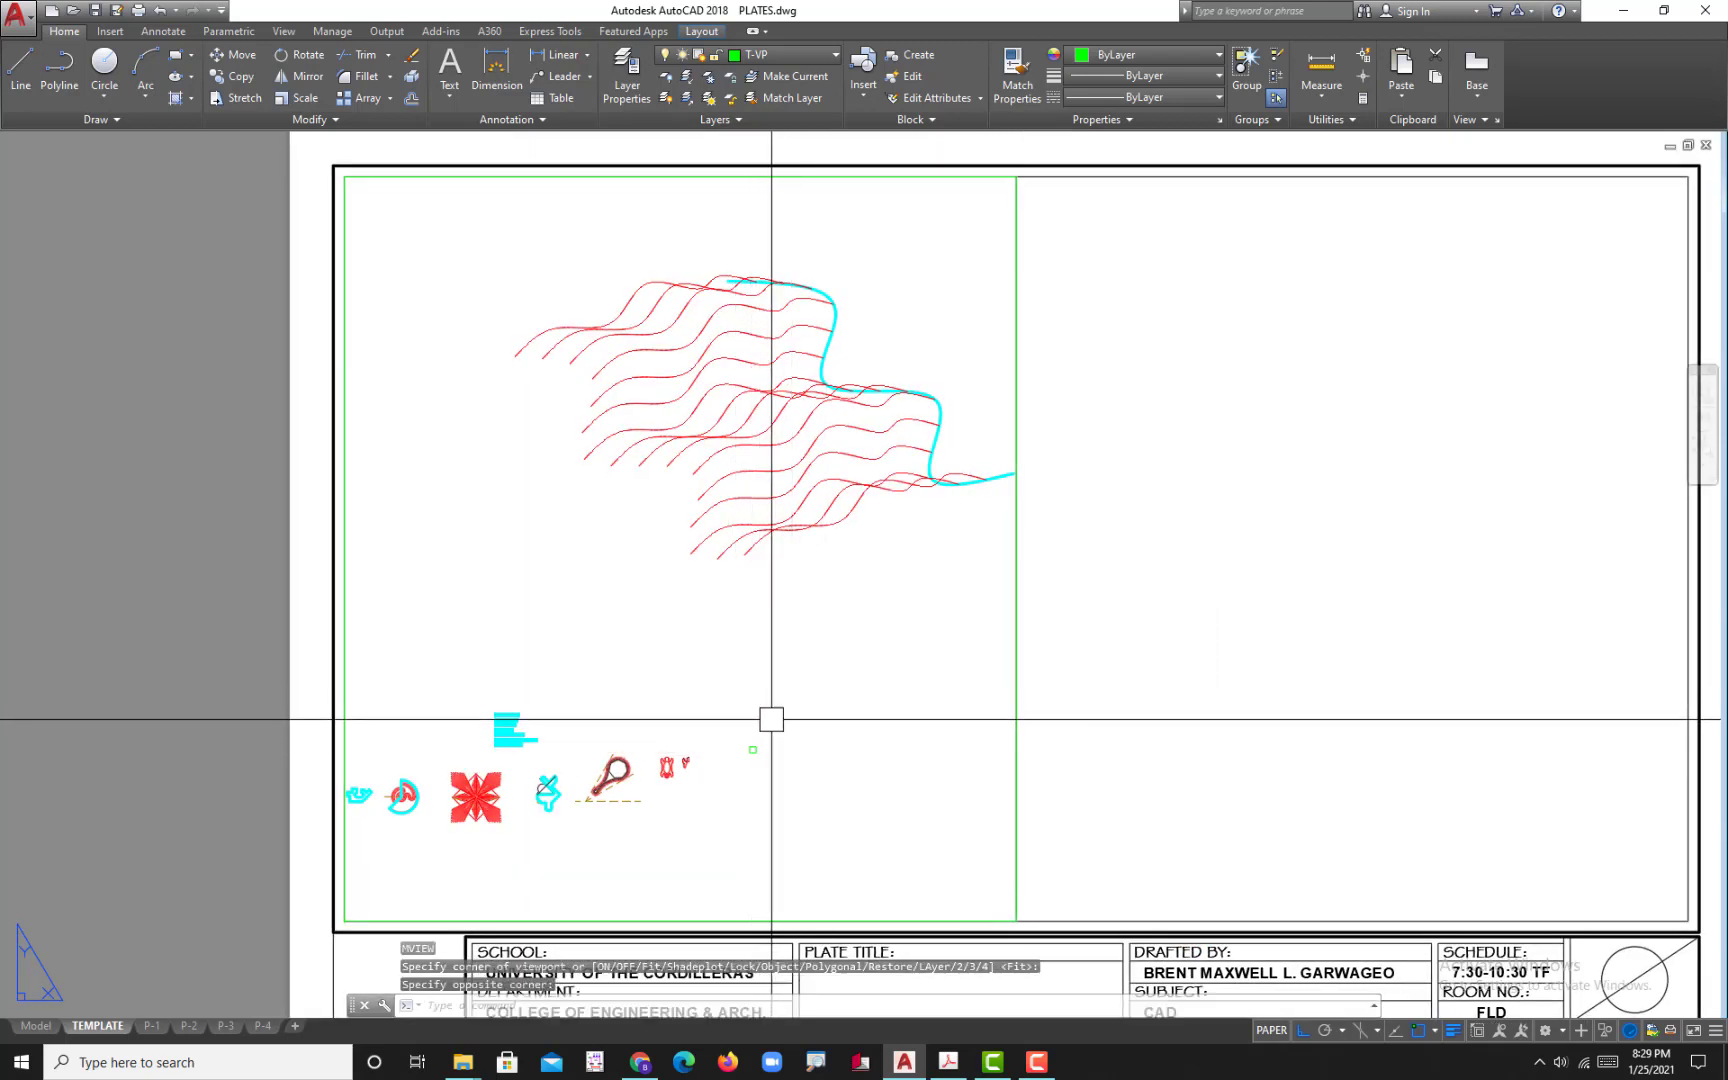
{"action": "scroll", "coordinate": [765, 823], "scroll_direction": "up", "scroll_amount": 2}
{"action": "scroll", "coordinate": [775, 733], "scroll_direction": "up", "scroll_amount": 5}
{"action": "key", "text": "Escape"}
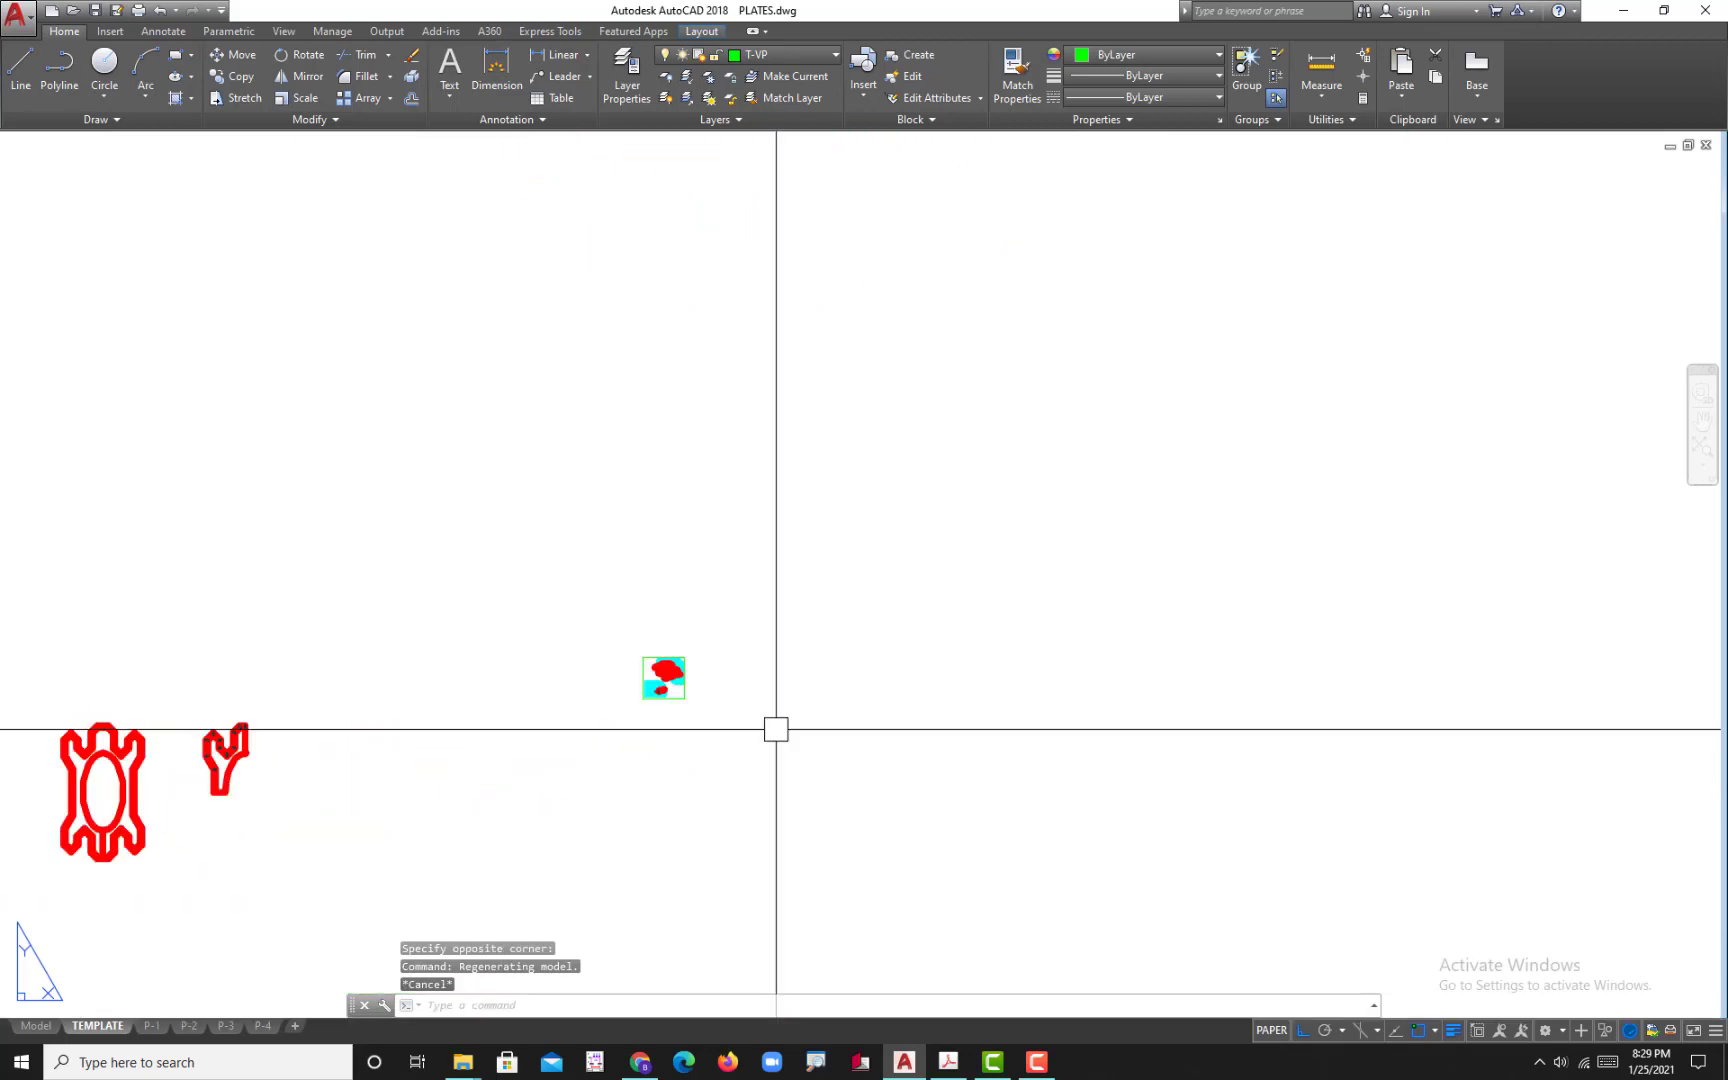
{"action": "scroll", "coordinate": [671, 694], "scroll_direction": "up", "scroll_amount": 4}
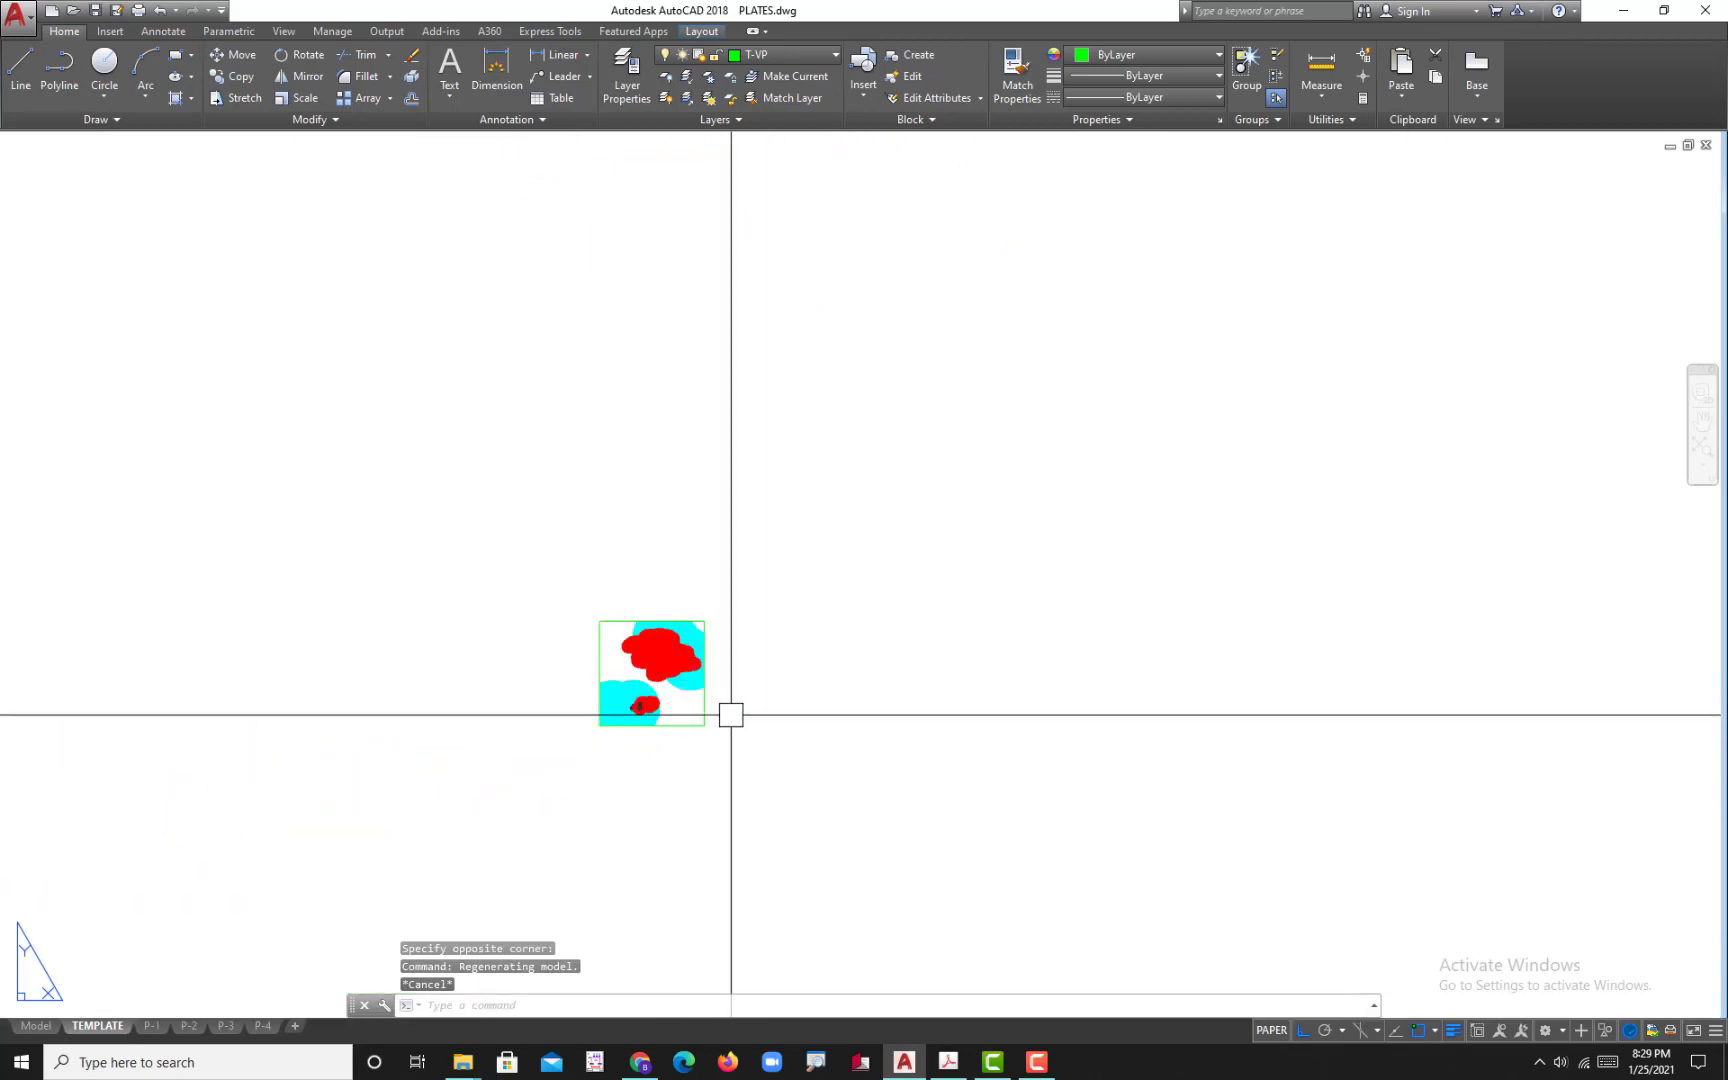
{"action": "scroll", "coordinate": [690, 708], "scroll_direction": "up", "scroll_amount": 5}
{"action": "scroll", "coordinate": [679, 704], "scroll_direction": "down", "scroll_amount": 6}
{"action": "left_click", "coordinate": [872, 790]}
{"action": "left_click", "coordinate": [530, 592]}
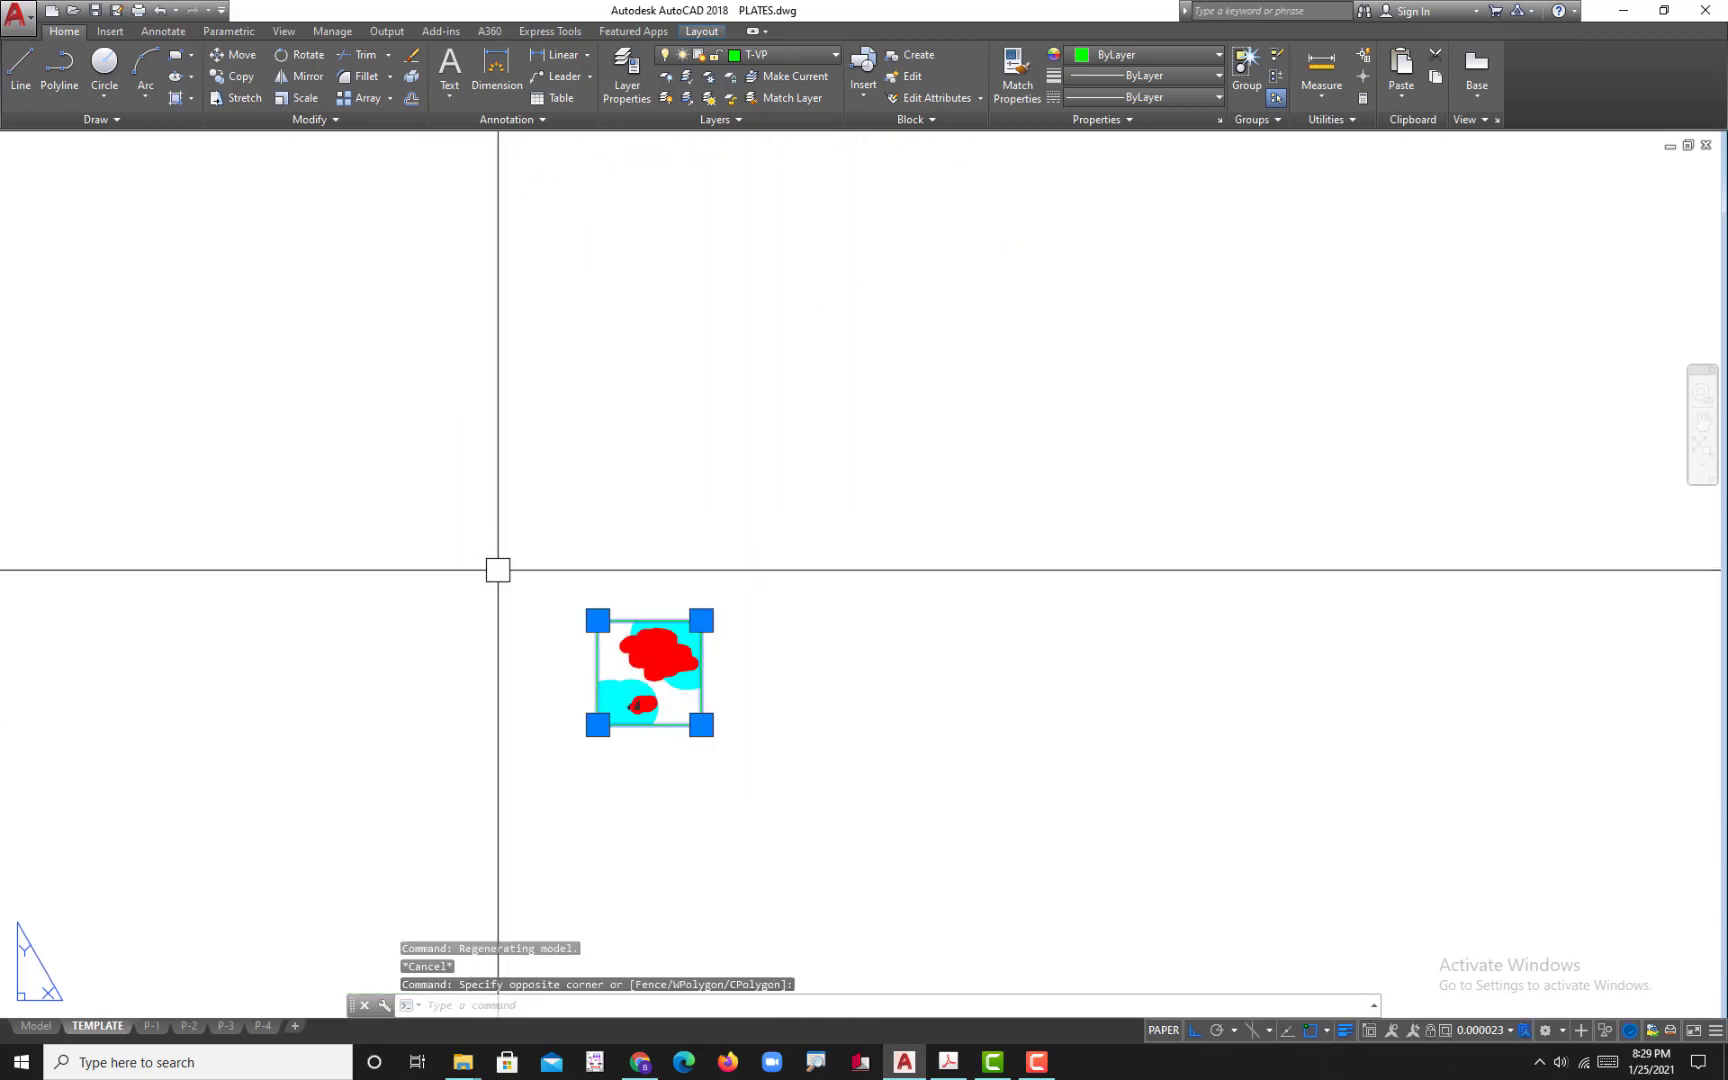
{"action": "scroll", "coordinate": [604, 610], "scroll_direction": "down", "scroll_amount": 8}
{"action": "key", "text": "Delete"}
{"action": "scroll", "coordinate": [640, 791], "scroll_direction": "down", "scroll_amount": 5}
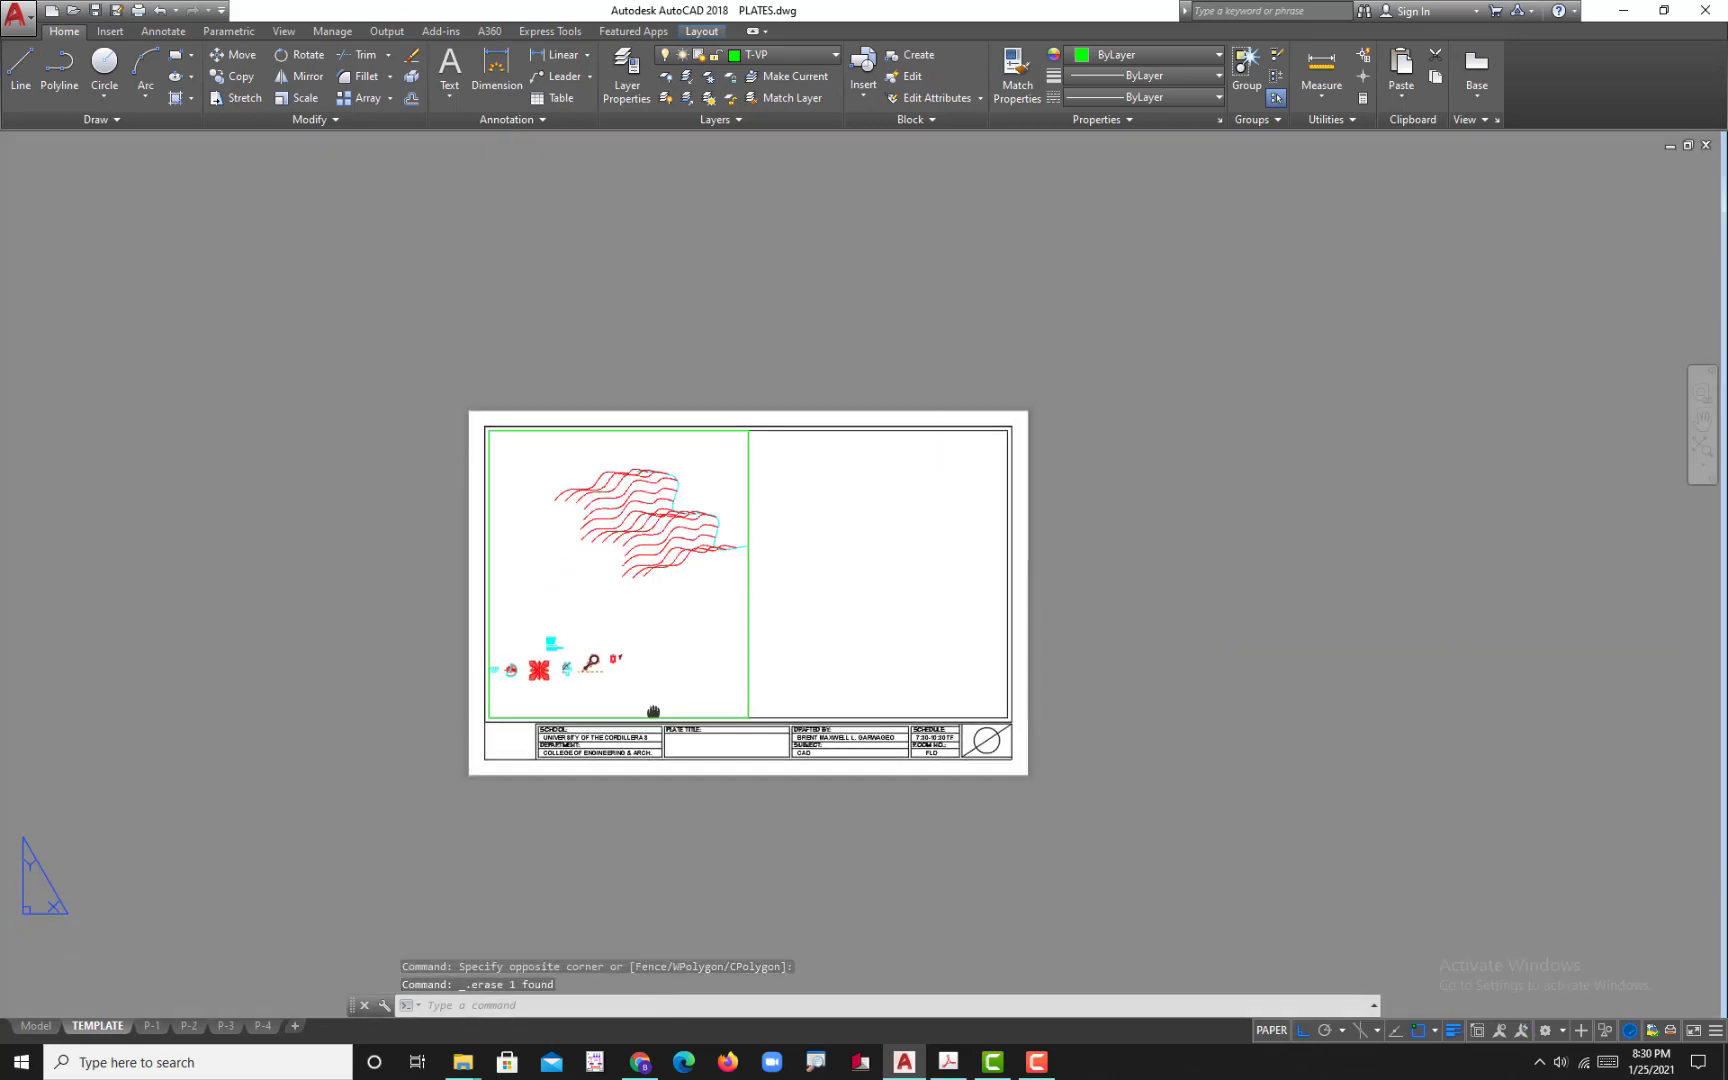
- Check the scales of the two plans in the PDF plate, then return to AutoCAD
{"action": "scroll", "coordinate": [620, 700], "scroll_direction": "up", "scroll_amount": 5}
{"action": "left_click", "coordinate": [948, 1062]}
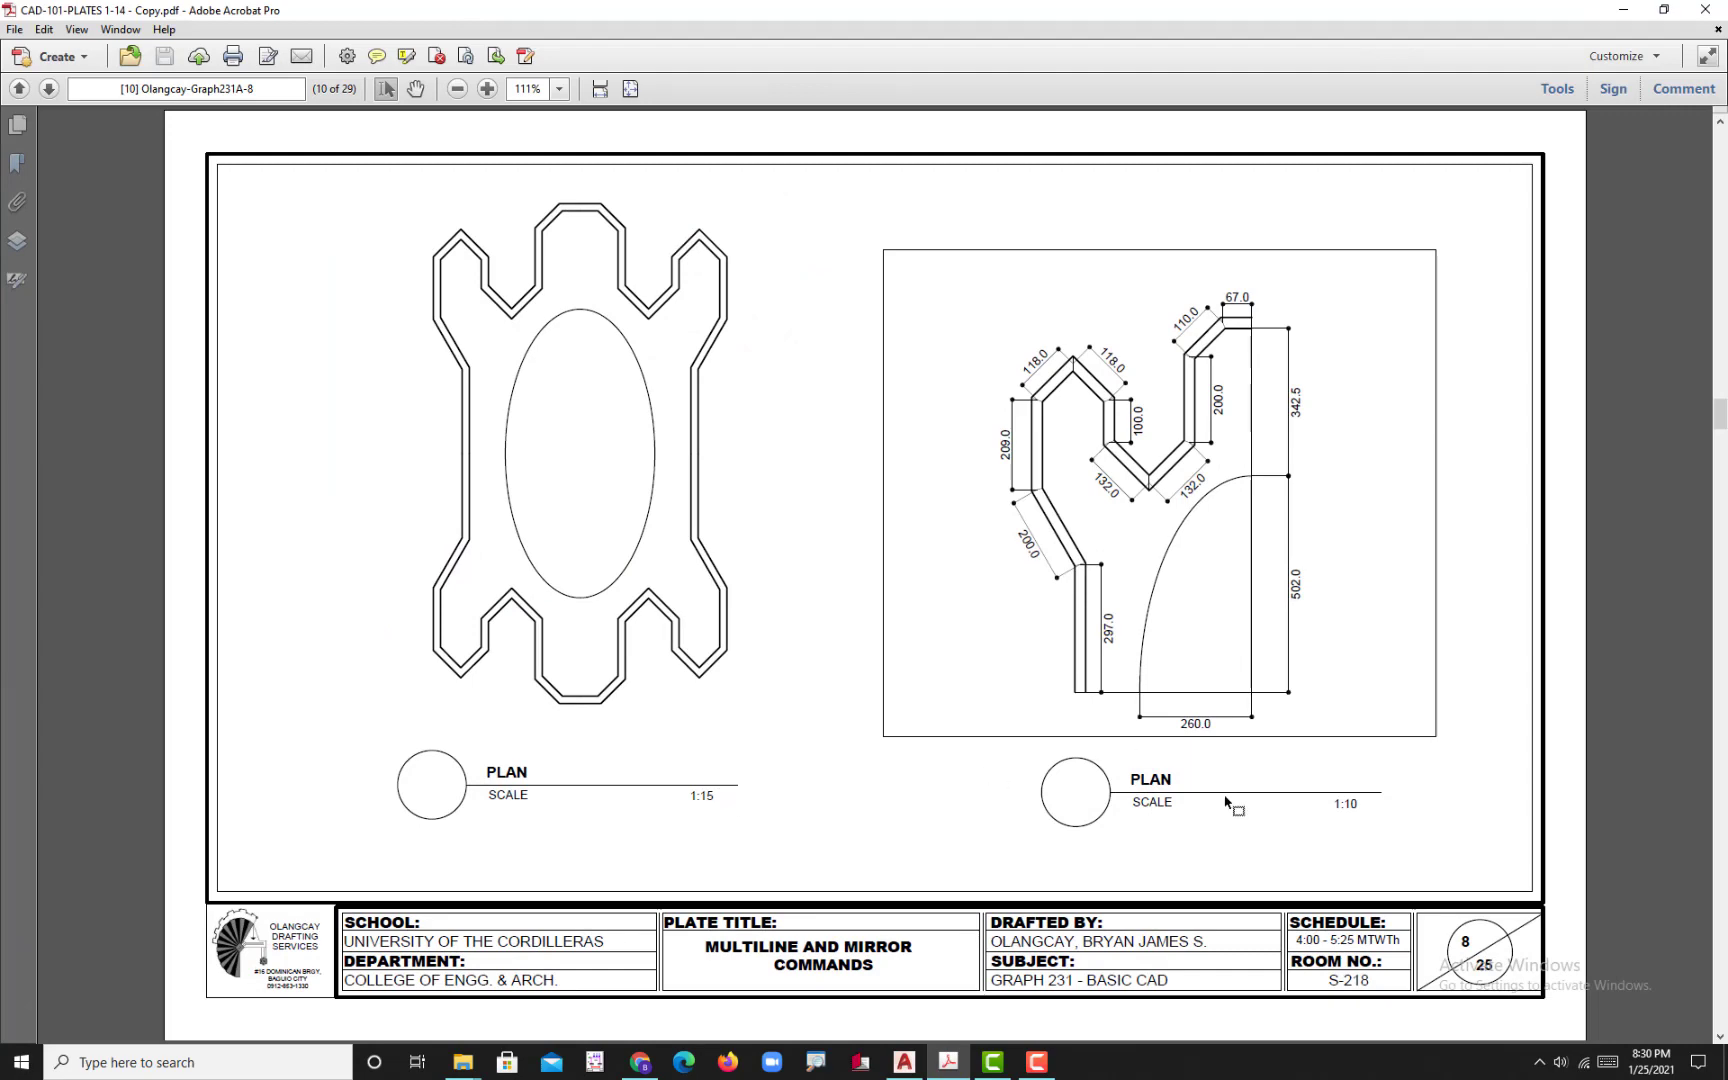
{"action": "left_click", "coordinate": [1622, 10]}
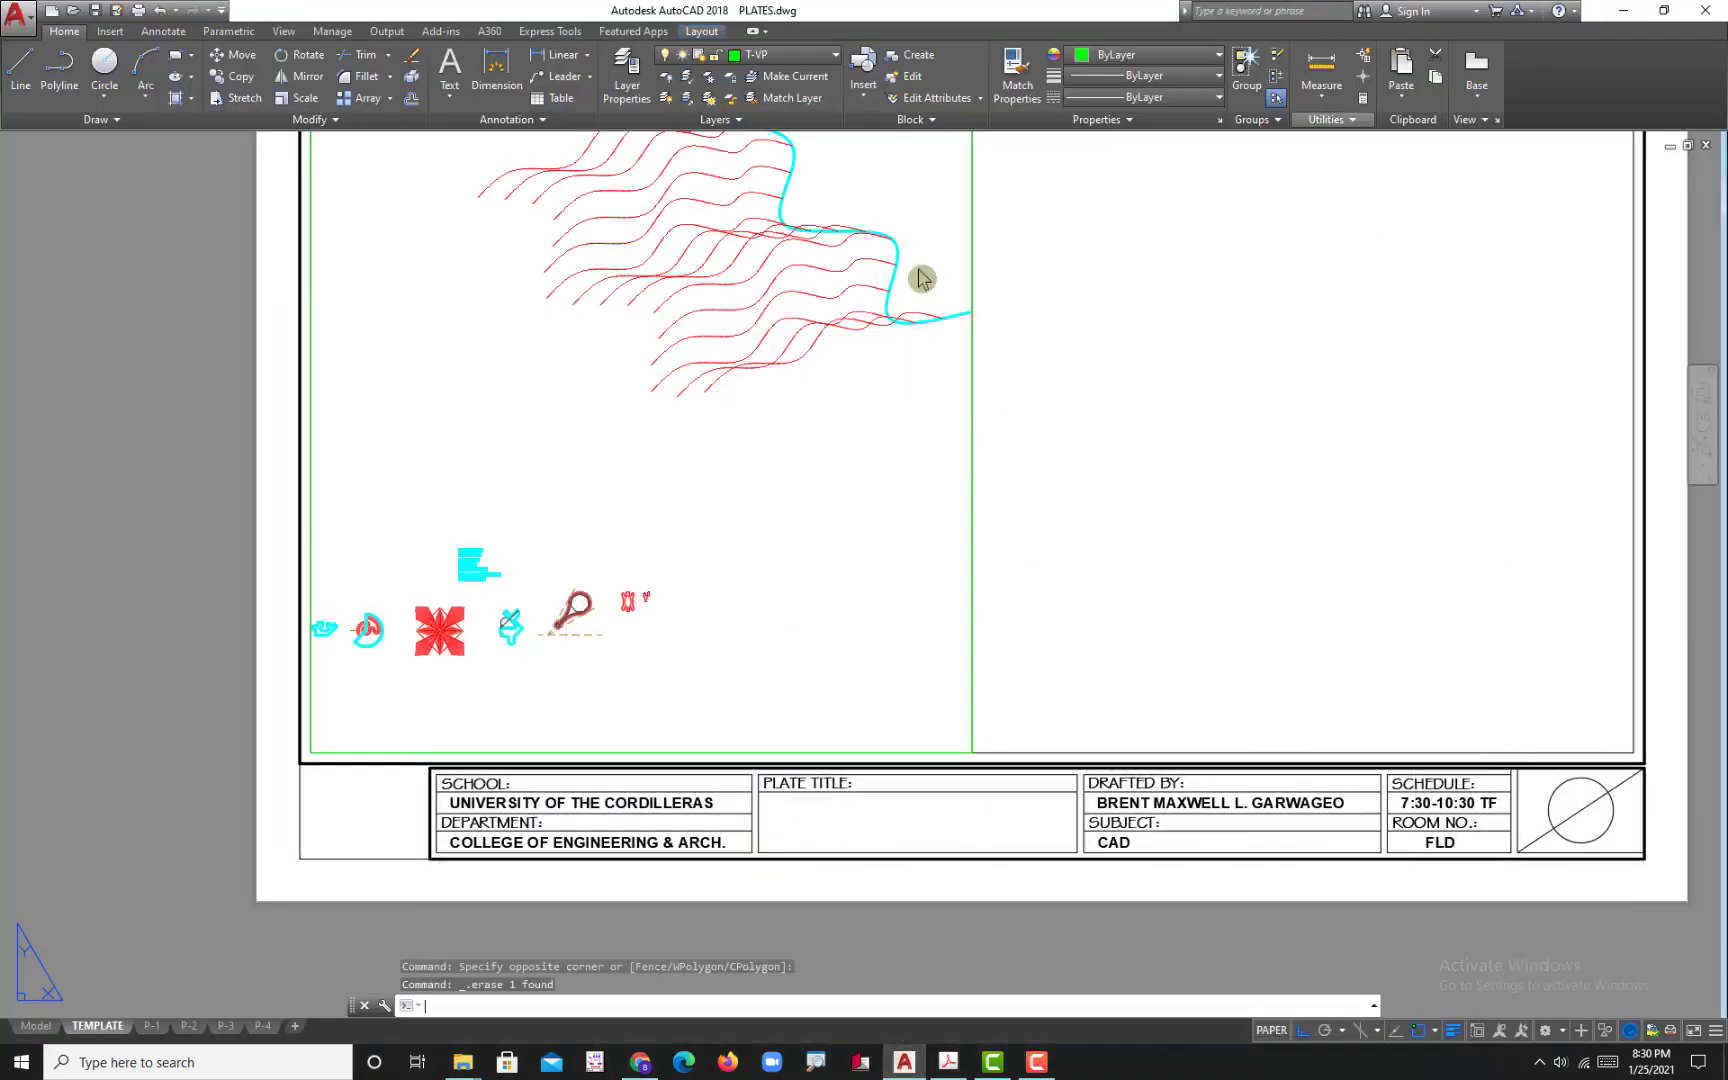
- Activate the viewport on the sheet's left half and set its scale to 1:15
{"action": "scroll", "coordinate": [680, 625], "scroll_direction": "up", "scroll_amount": 5}
{"action": "double_click", "coordinate": [677, 613]}
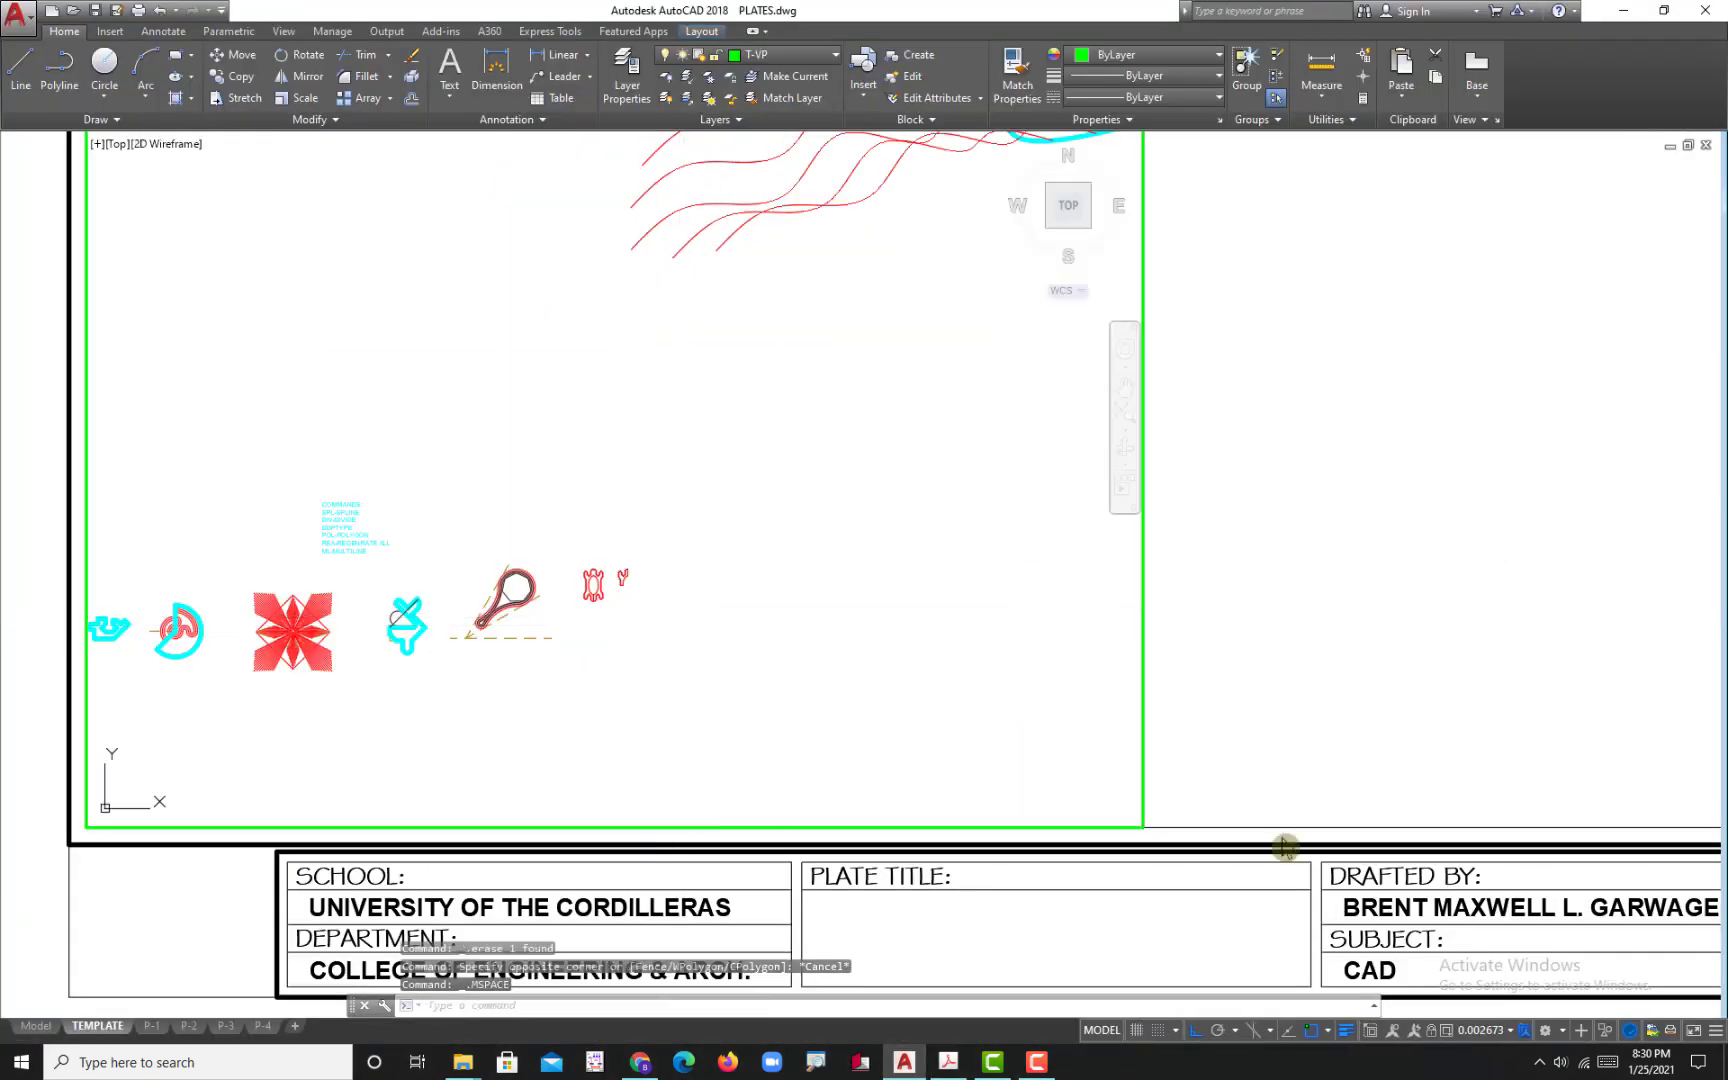
{"action": "left_click", "coordinate": [1509, 1031]}
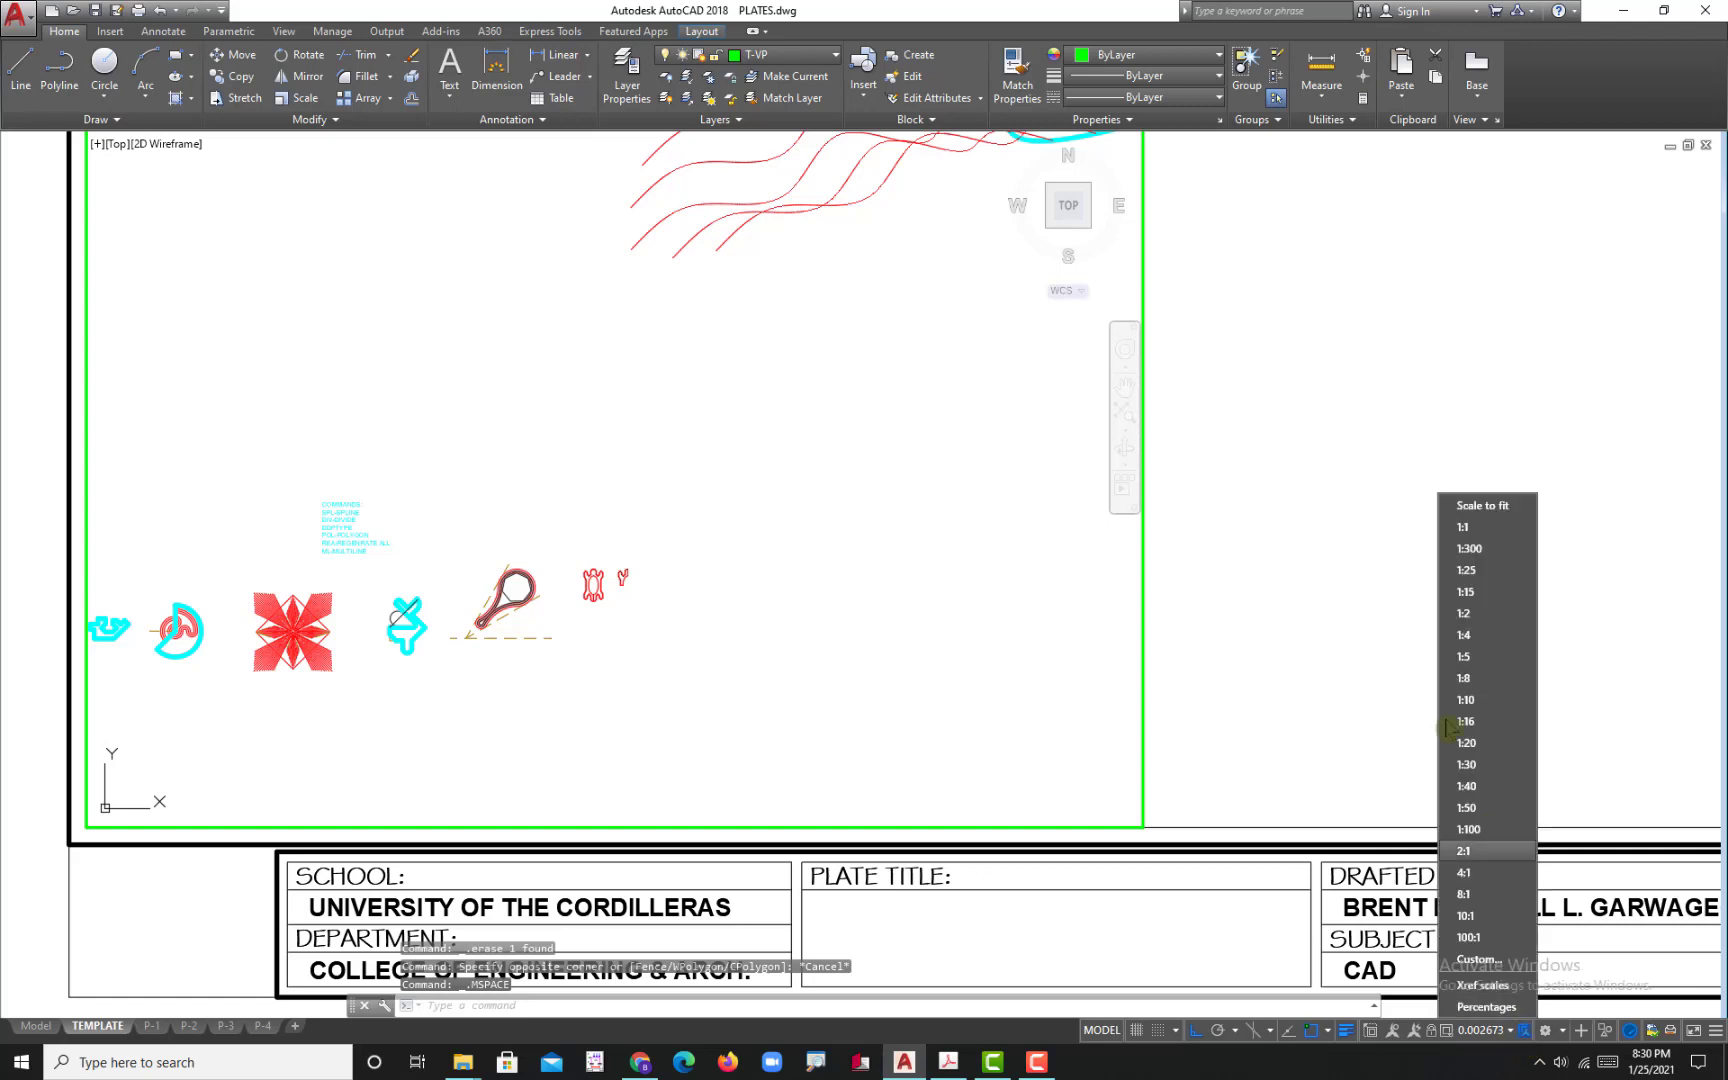
{"action": "left_click", "coordinate": [1495, 600]}
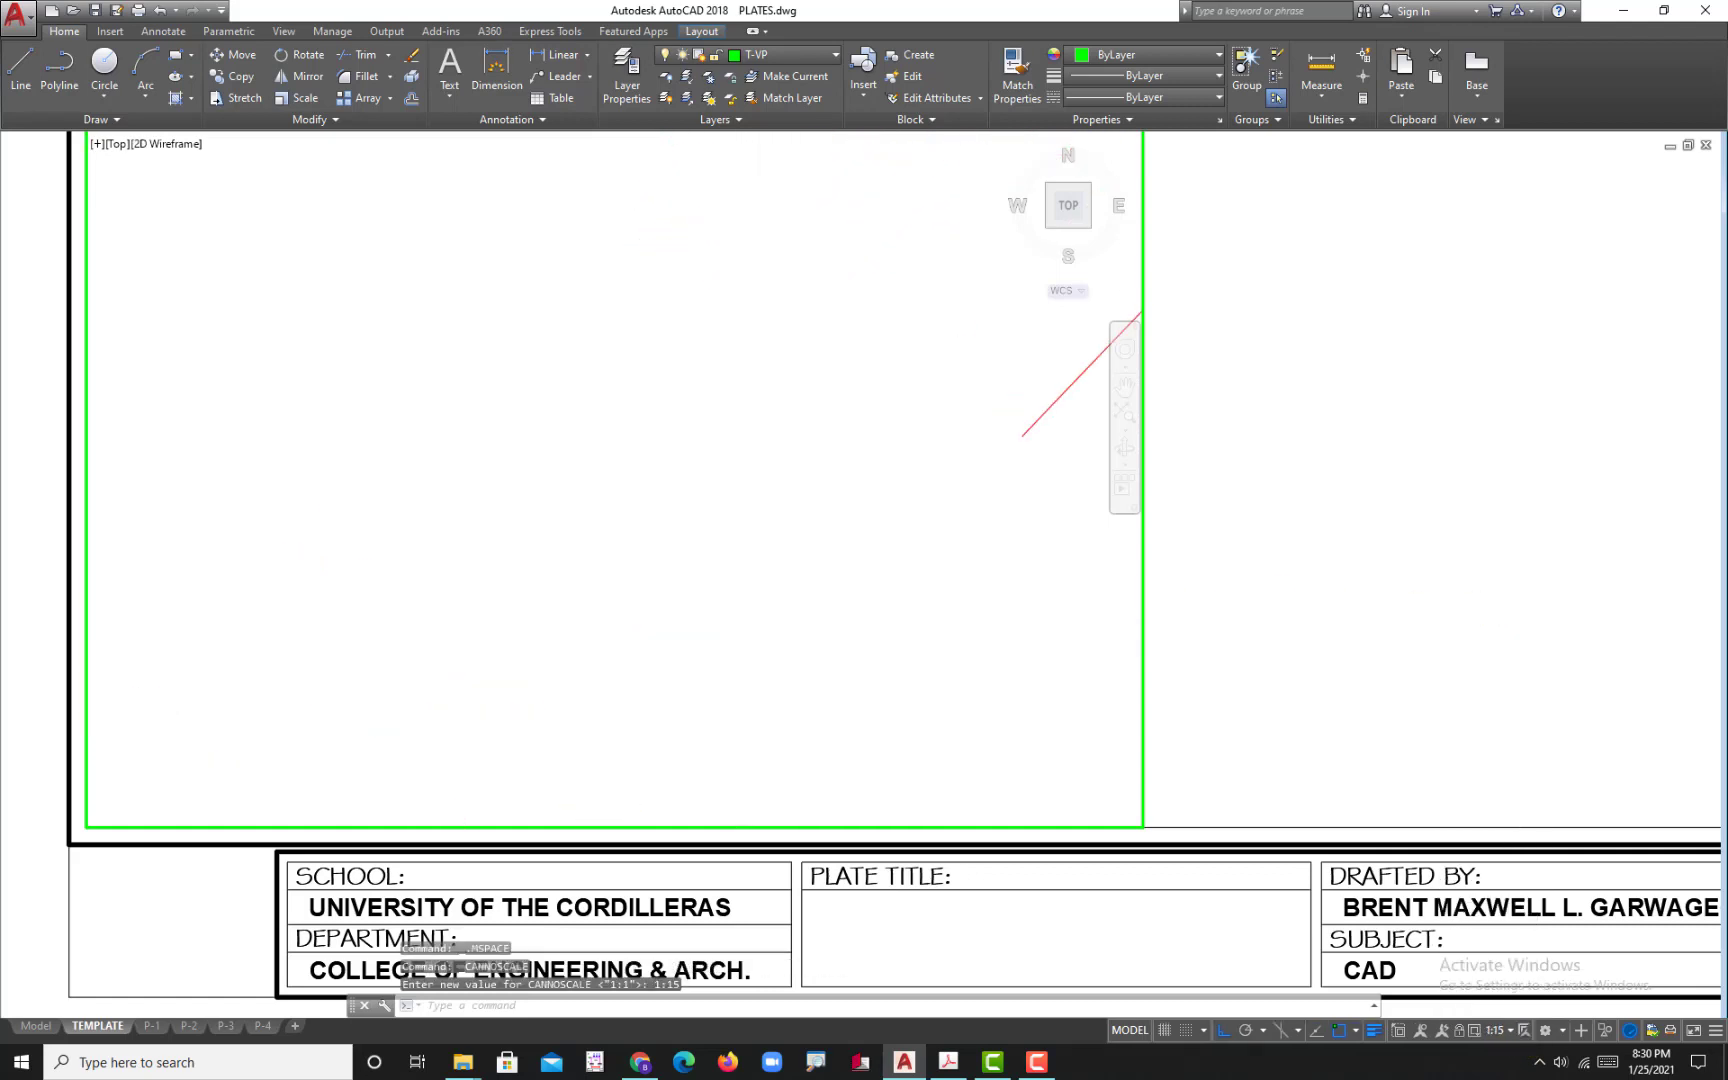
- Frame the full mirror figure in the TEMPLATE sheet's viewport and set the viewport scale to 1:15
{"action": "scroll", "coordinate": [721, 606], "scroll_direction": "down", "scroll_amount": 20}
{"action": "scroll", "coordinate": [715, 610], "scroll_direction": "up", "scroll_amount": 6}
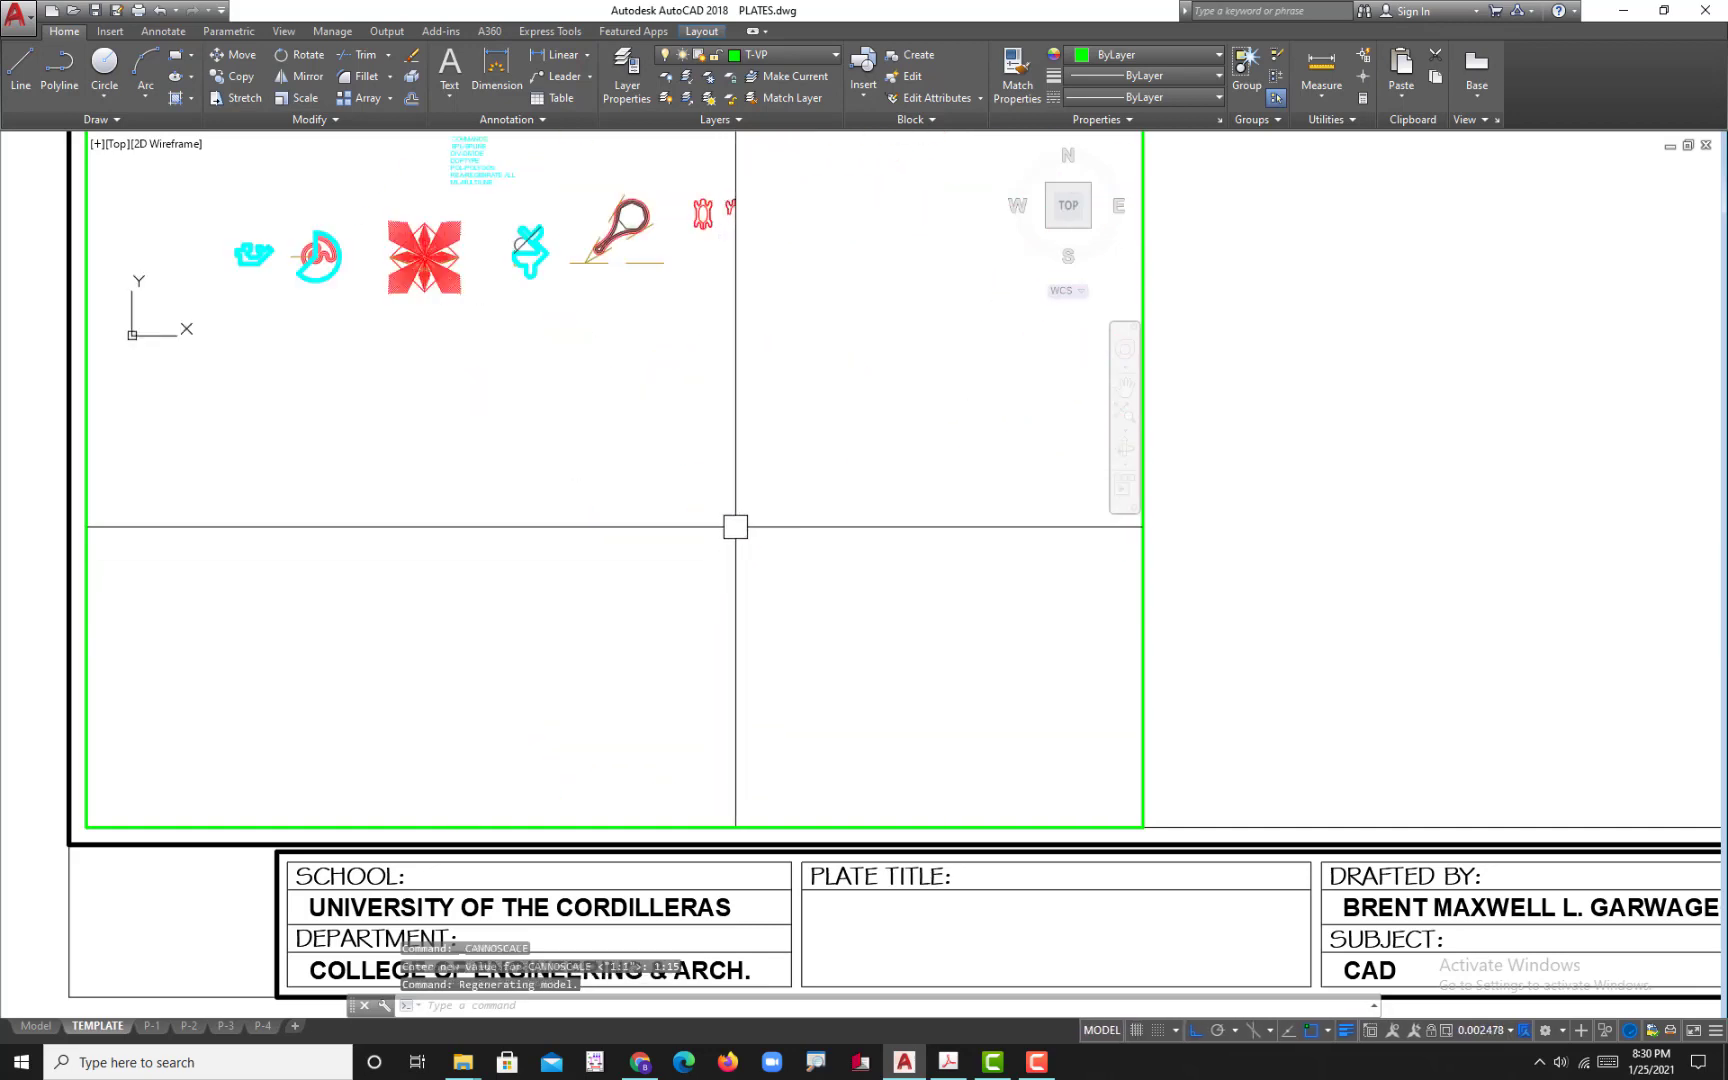
{"action": "double_click", "coordinate": [1333, 603]}
{"action": "scroll", "coordinate": [1008, 660], "scroll_direction": "down", "scroll_amount": 6}
{"action": "scroll", "coordinate": [988, 630], "scroll_direction": "up", "scroll_amount": 4}
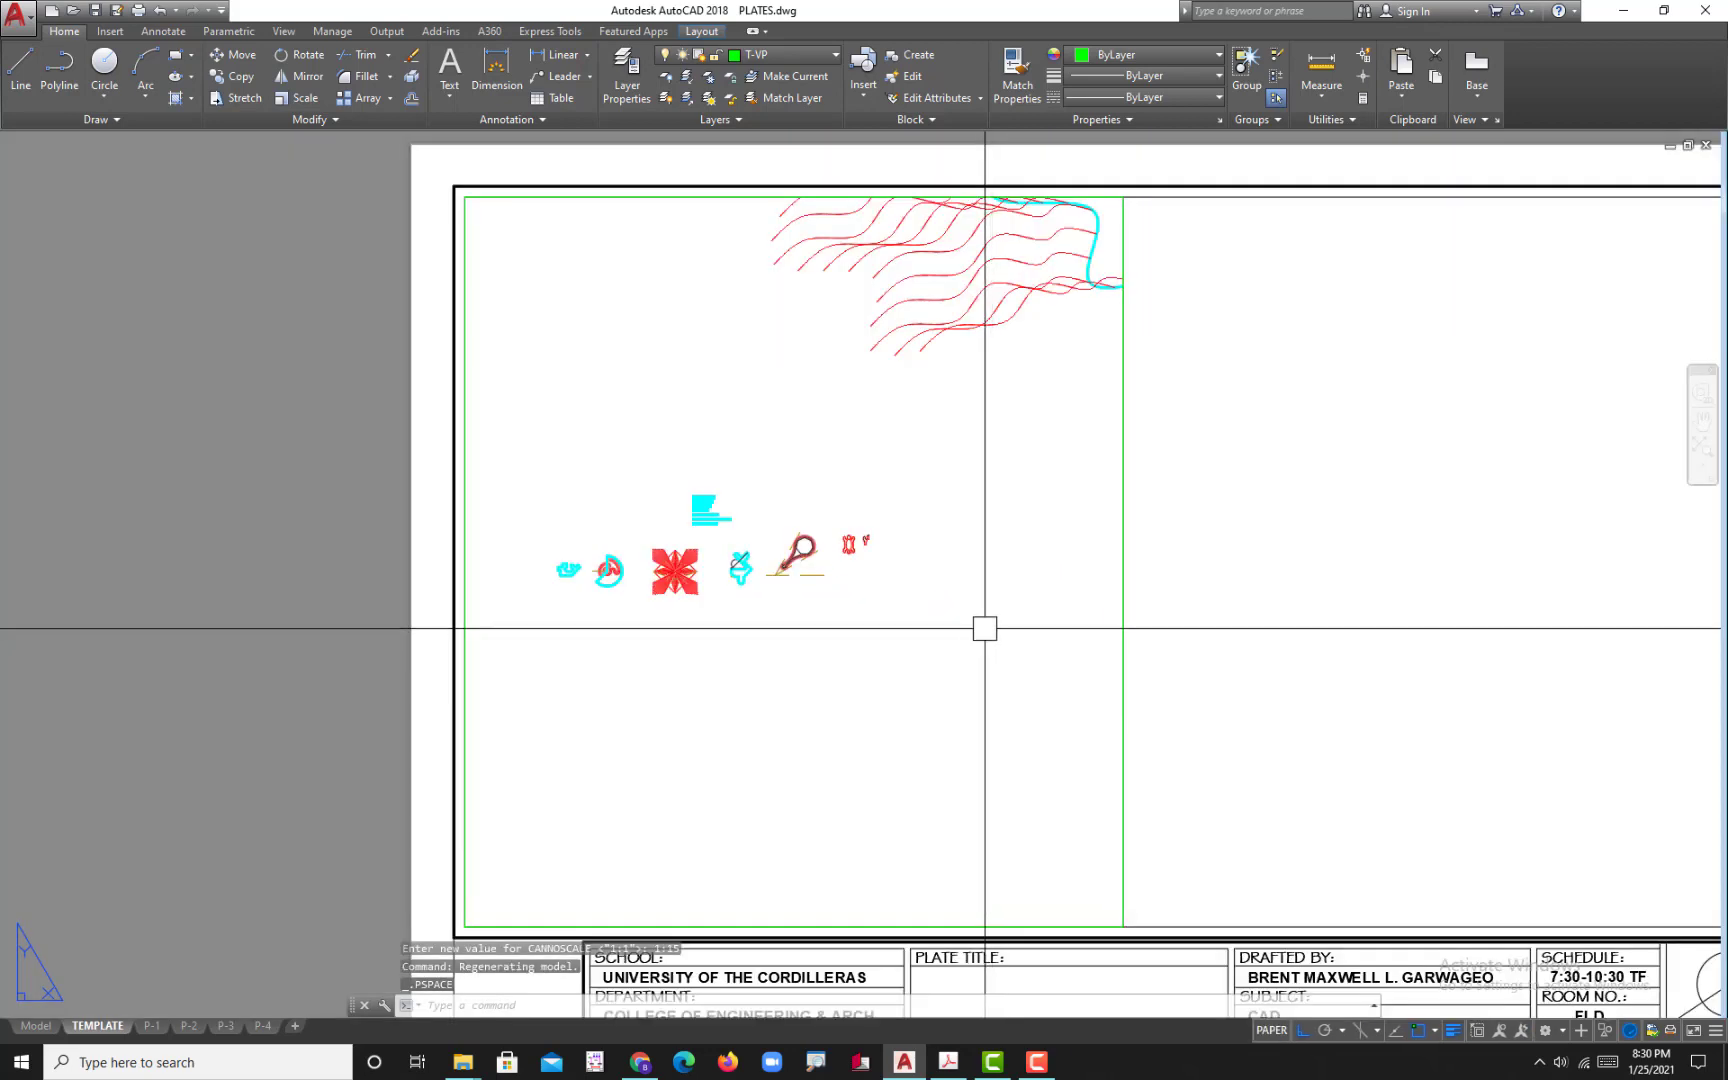
{"action": "double_click", "coordinate": [930, 606]}
{"action": "scroll", "coordinate": [930, 606], "scroll_direction": "up", "scroll_amount": 8}
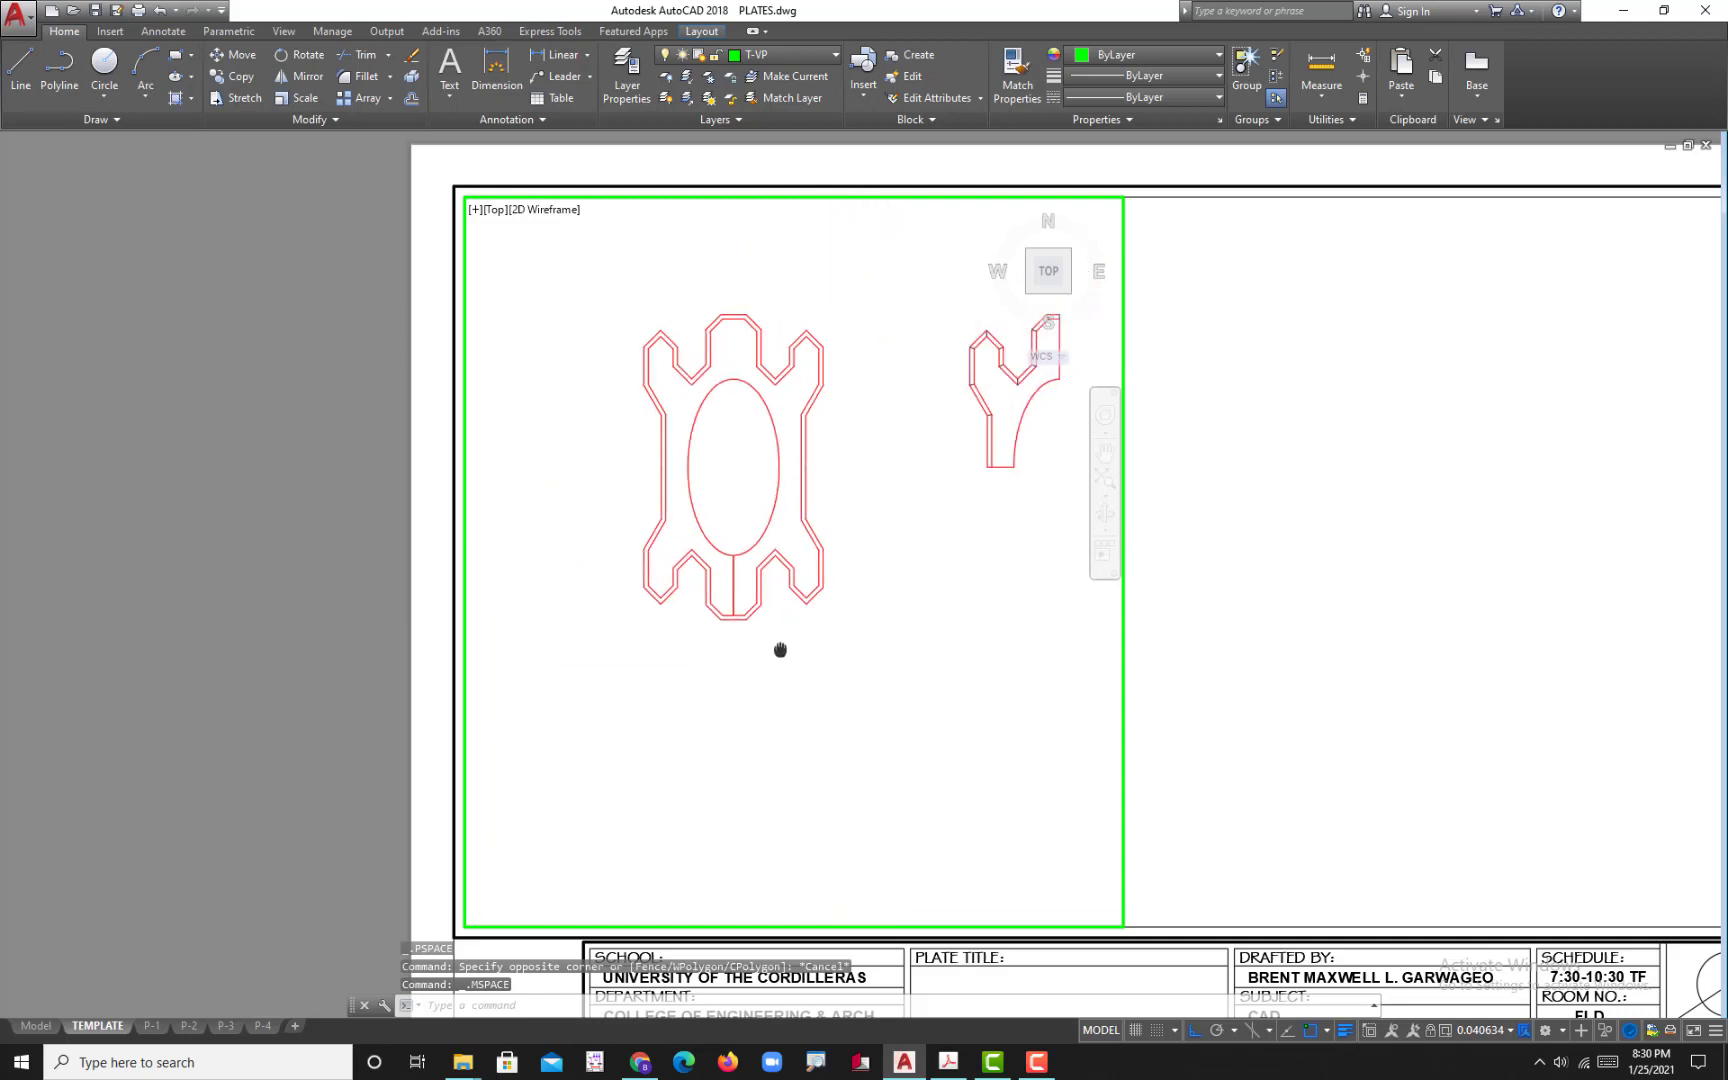
{"action": "middle_click_drag", "start_coordinate": [818, 653], "coordinate": [860, 716]}
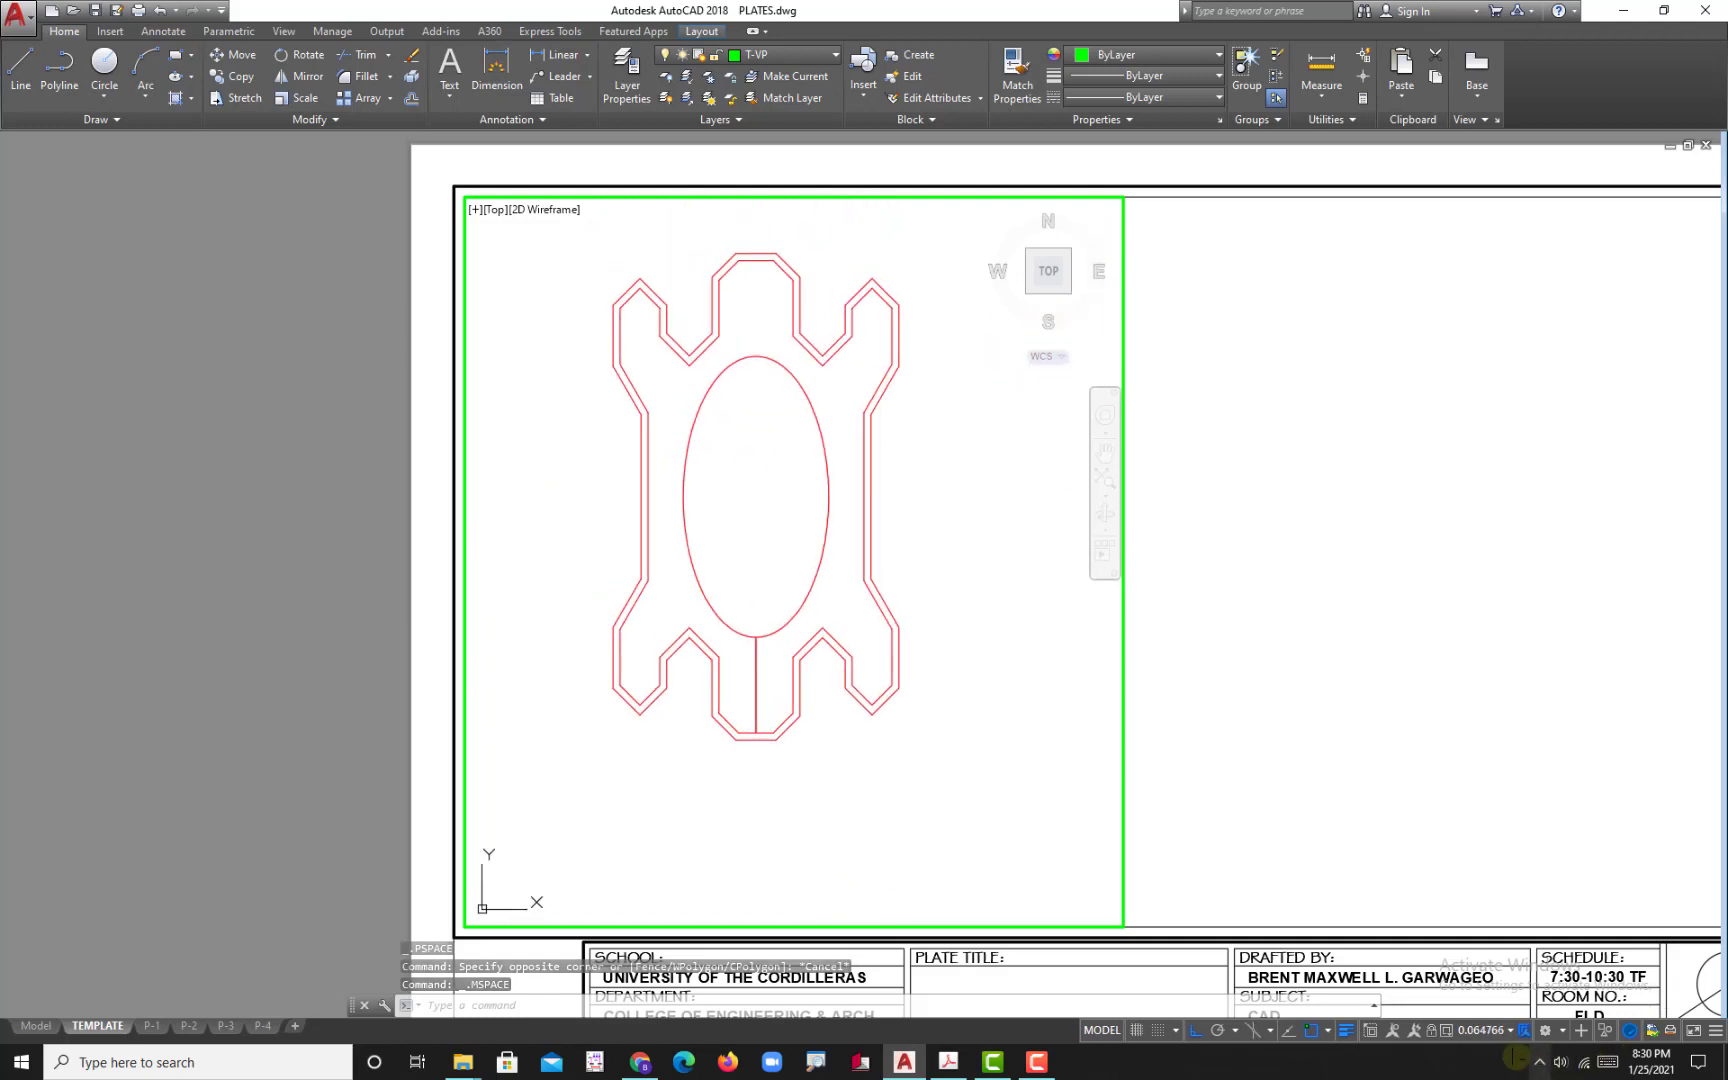
{"action": "left_click", "coordinate": [1509, 1032]}
{"action": "left_click", "coordinate": [1494, 592]}
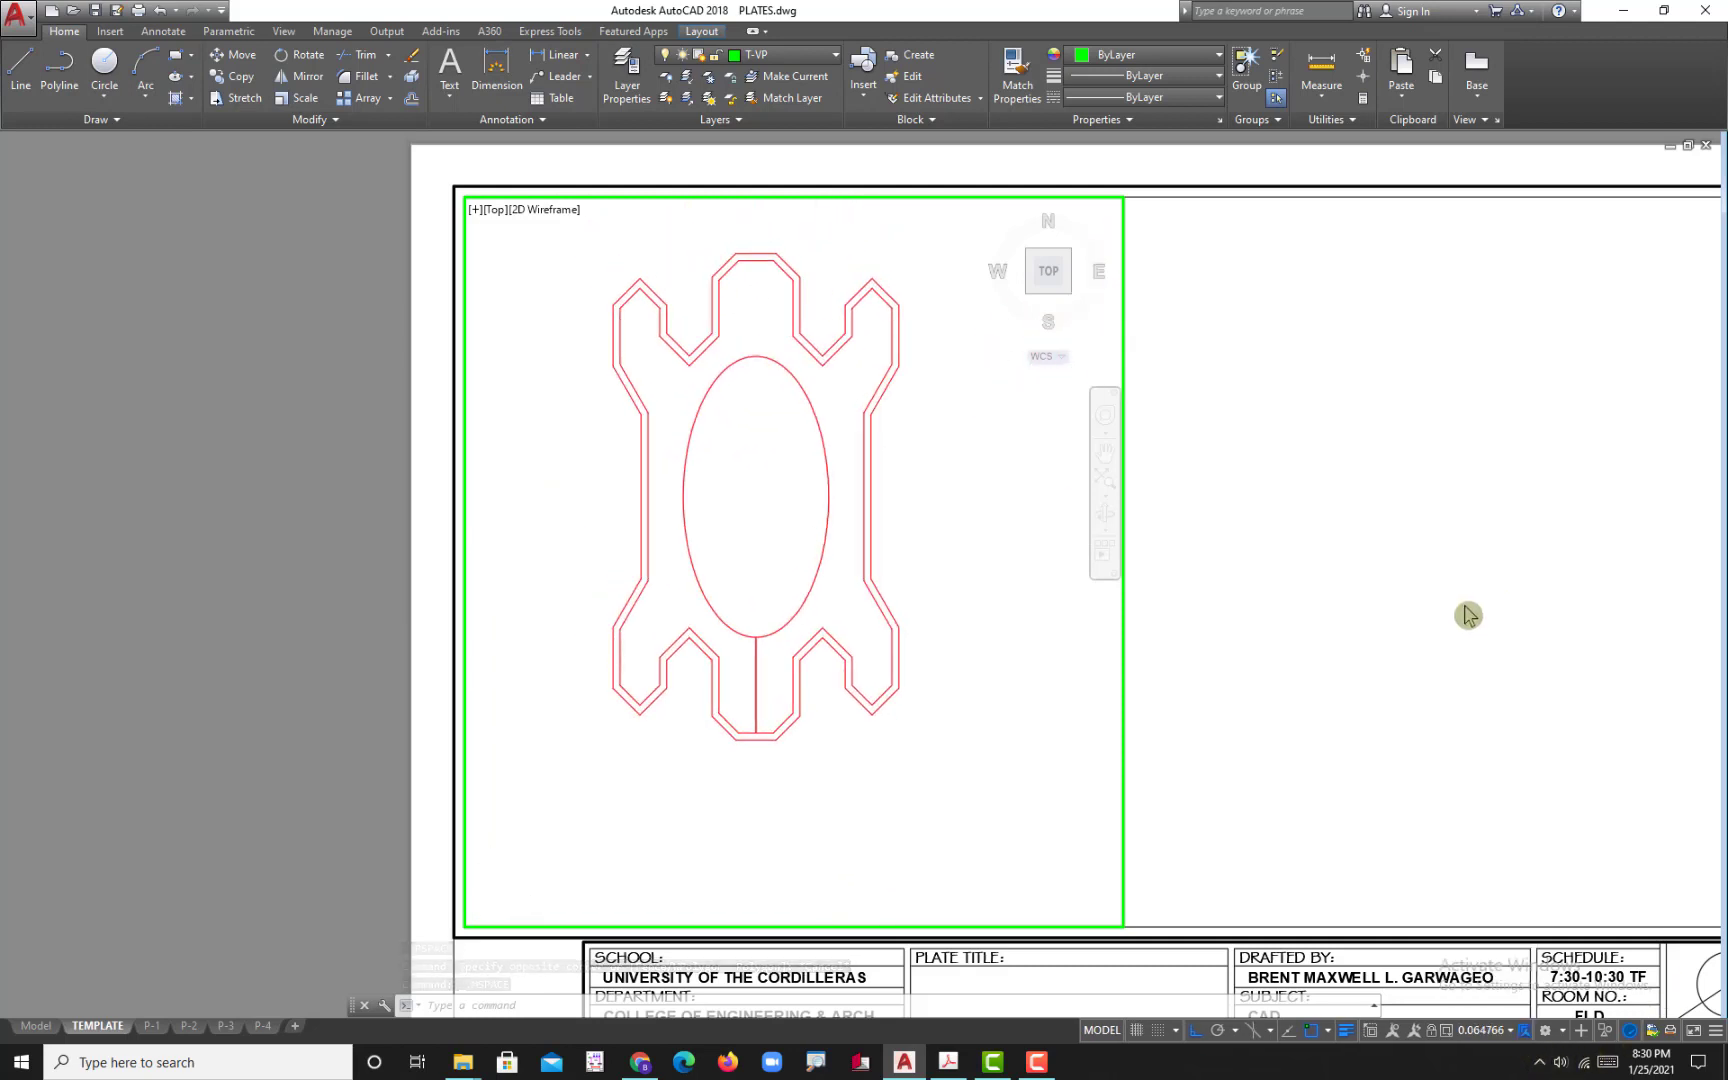
{"action": "scroll", "coordinate": [1014, 656], "scroll_direction": "up", "scroll_amount": 1}
{"action": "middle_click_drag", "start_coordinate": [1014, 656], "coordinate": [1041, 695]}
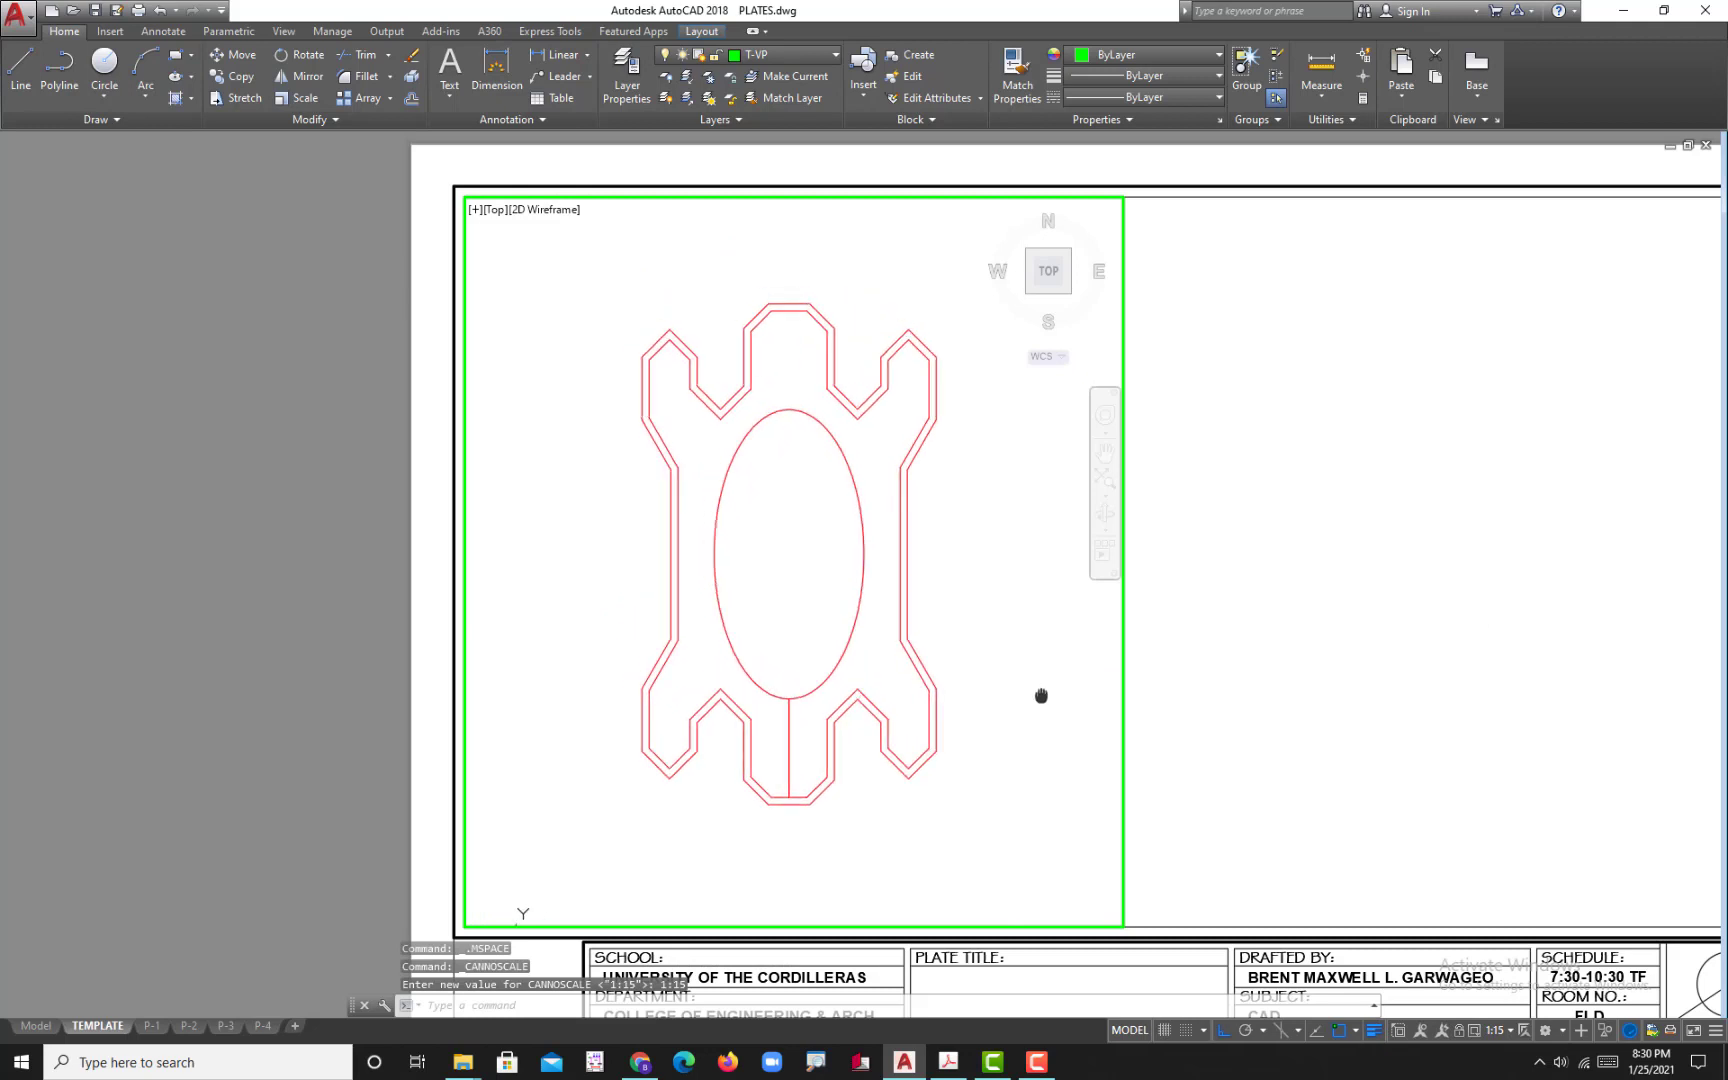
- Erase the two overlapping vertical lines between the ellipse and the full figure's lower edge in model space
{"action": "left_click", "coordinate": [36, 1026]}
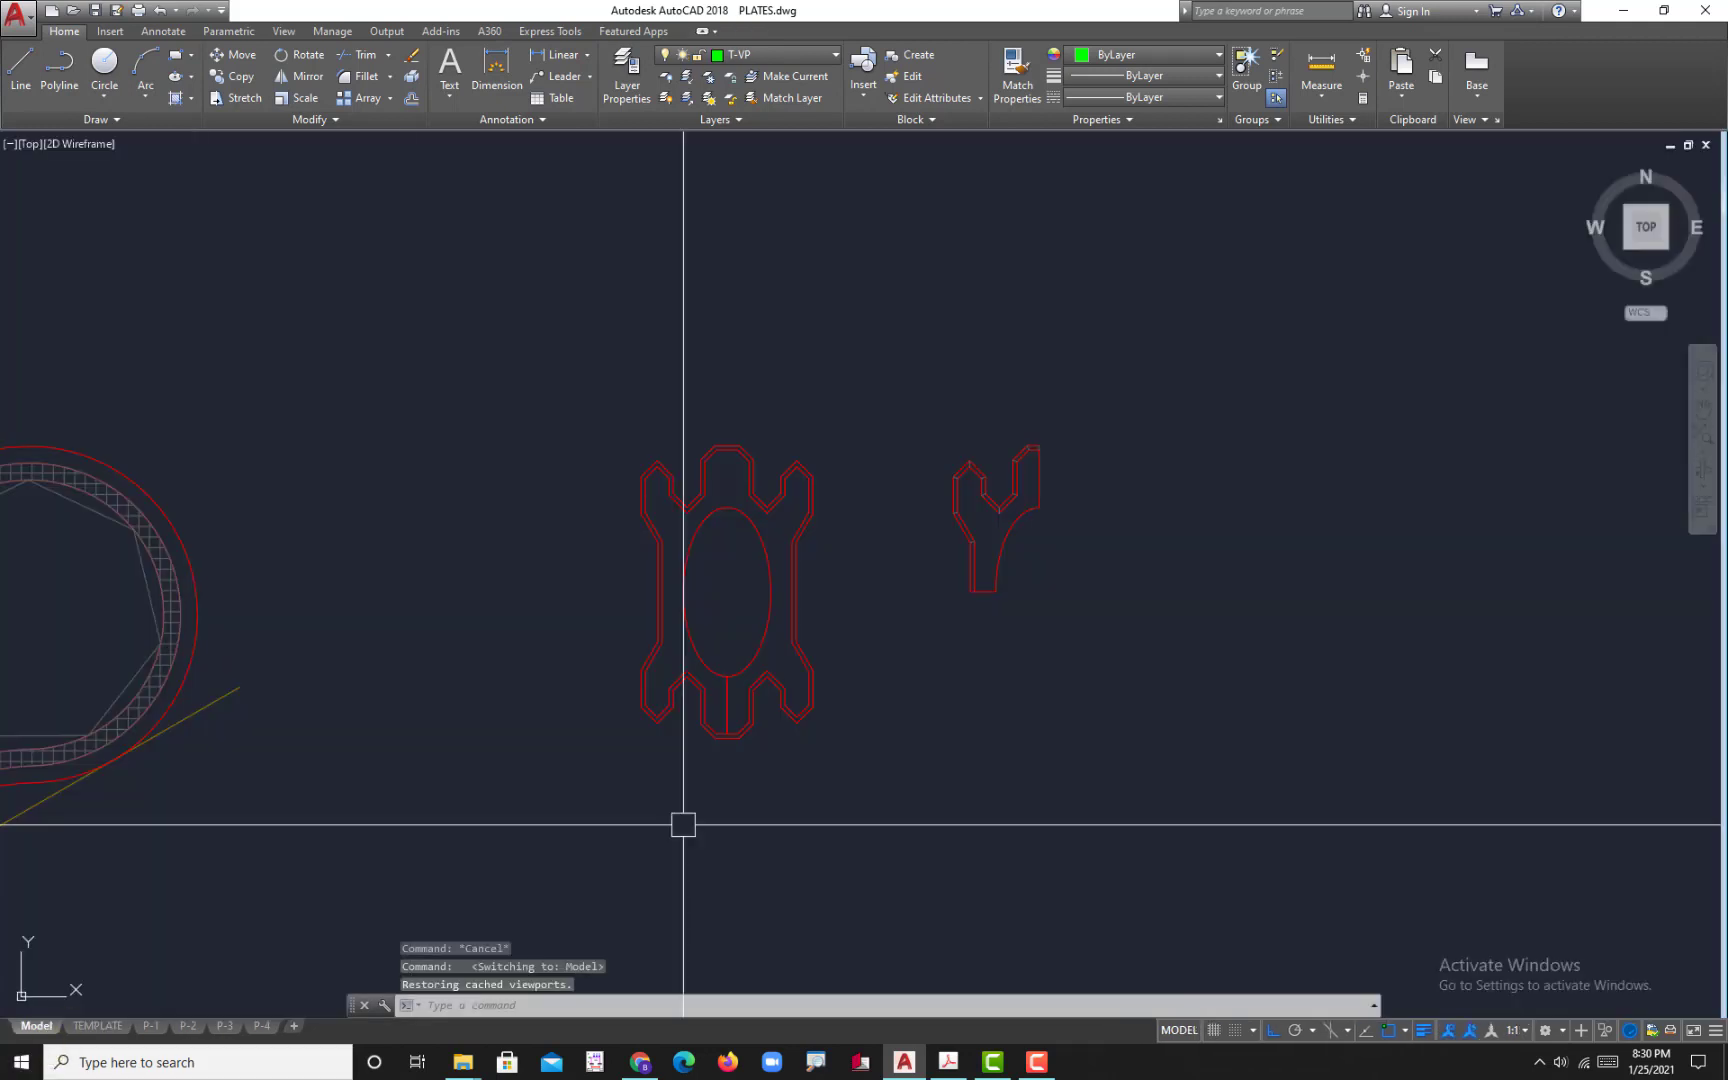
{"action": "scroll", "coordinate": [683, 822], "scroll_direction": "up", "scroll_amount": 4}
{"action": "left_click", "coordinate": [706, 617]}
{"action": "left_click", "coordinate": [688, 609]}
{"action": "key", "text": "Delete"}
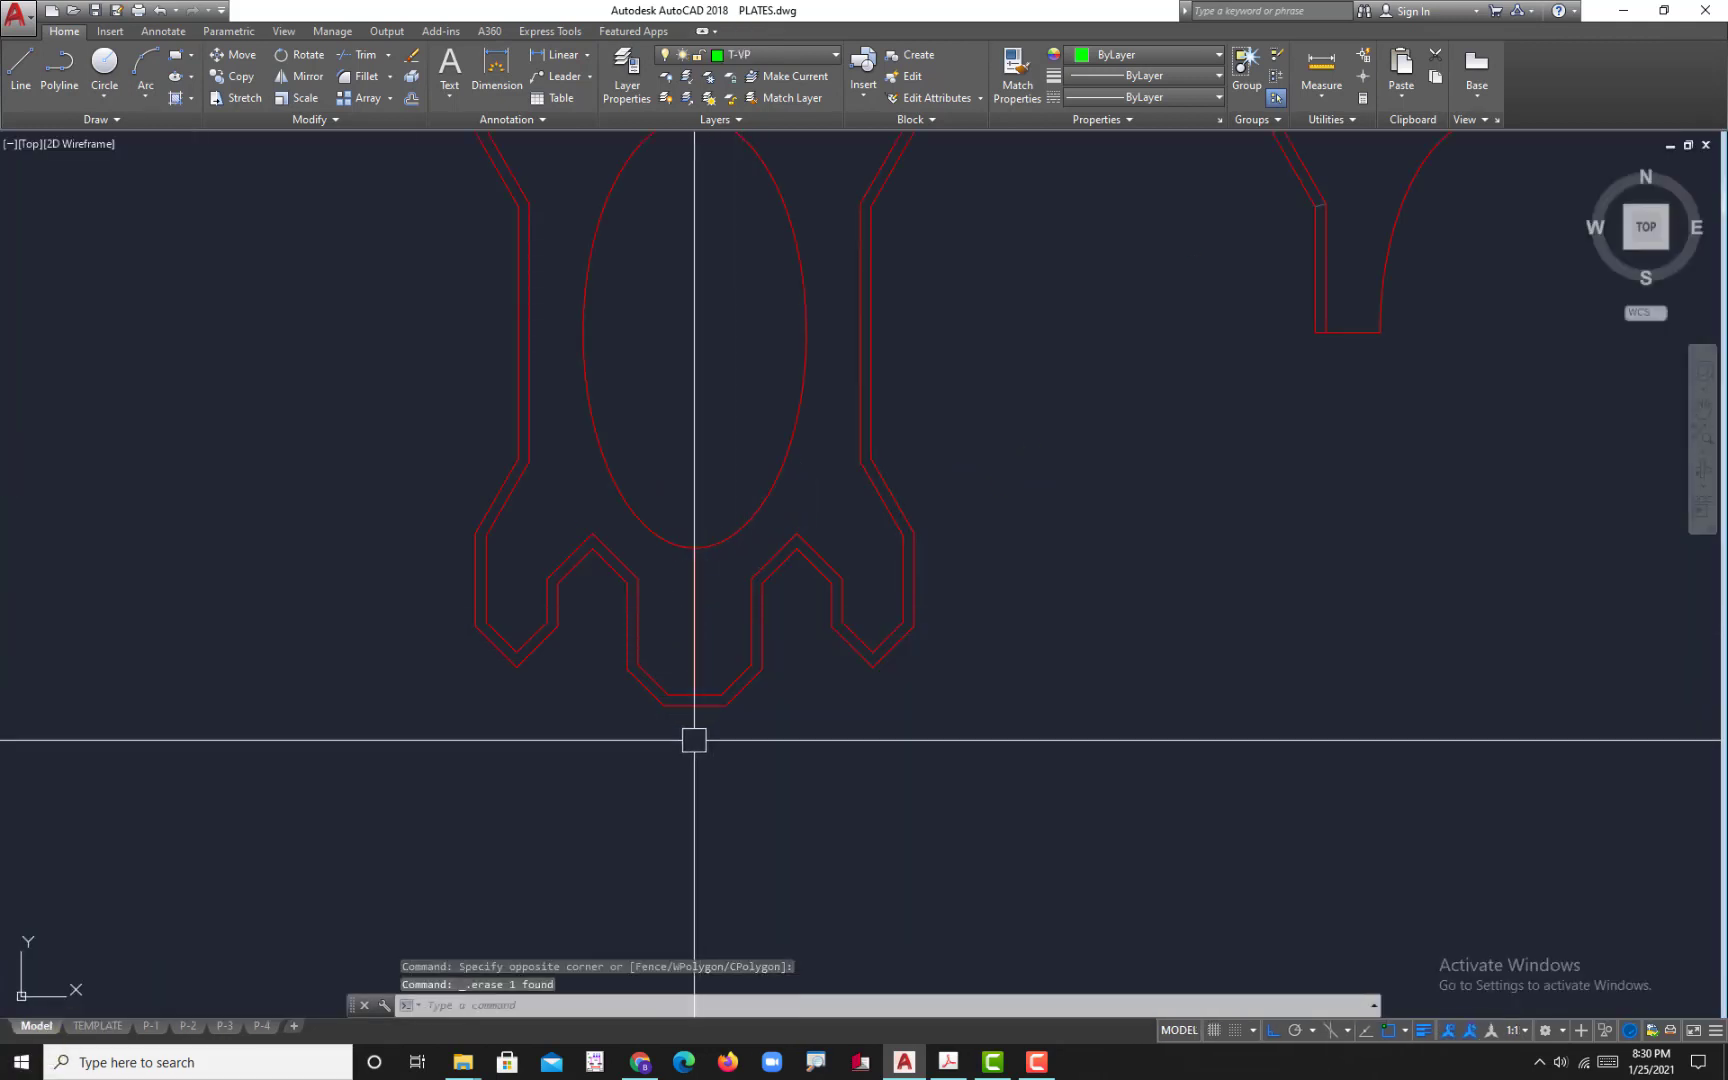
{"action": "left_click", "coordinate": [702, 640]}
{"action": "key", "text": "Delete"}
- Try to join the four multiline quarters of the full figure's outline
{"action": "scroll", "coordinate": [694, 700], "scroll_direction": "down", "scroll_amount": 6}
{"action": "middle_click_drag", "start_coordinate": [694, 701], "coordinate": [711, 740]}
{"action": "scroll", "coordinate": [717, 706], "scroll_direction": "up", "scroll_amount": 8}
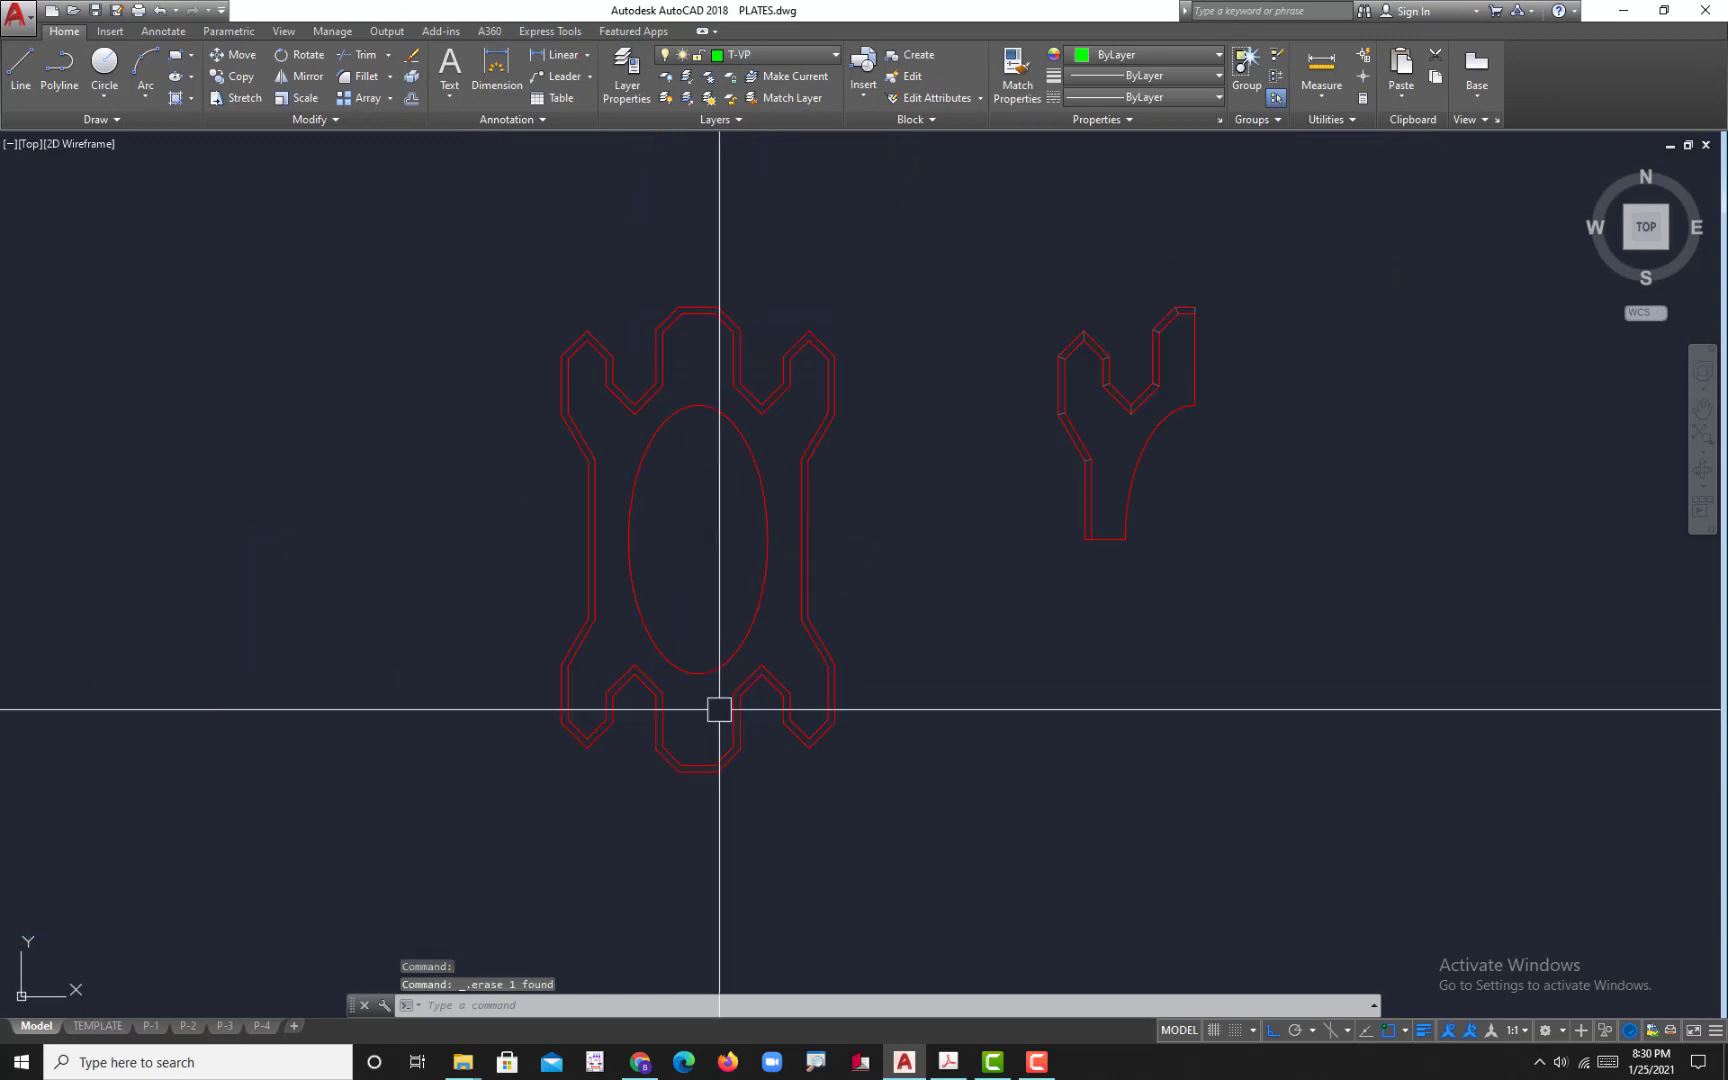
{"action": "left_click", "coordinate": [797, 688]}
{"action": "left_click", "coordinate": [730, 672]}
{"action": "left_click", "coordinate": [650, 727]}
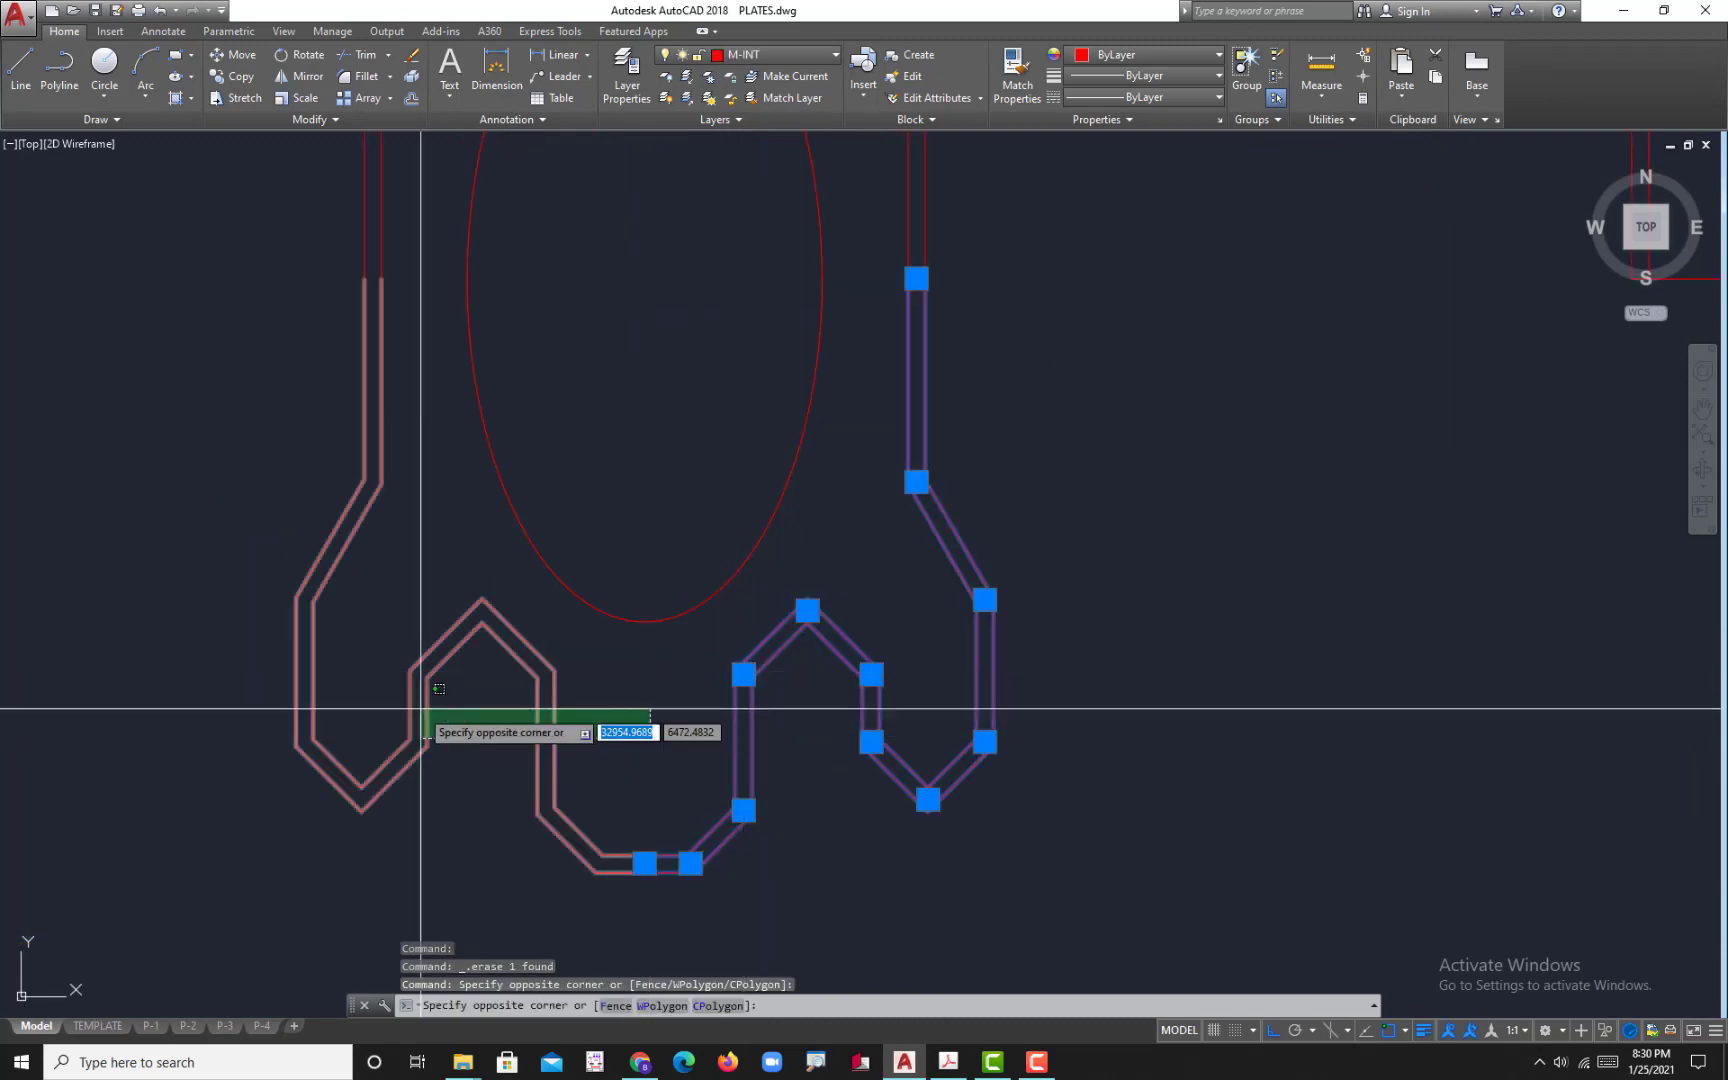
{"action": "left_click", "coordinate": [419, 706]}
{"action": "scroll", "coordinate": [568, 595], "scroll_direction": "down", "scroll_amount": 5}
{"action": "middle_click_drag", "start_coordinate": [567, 610], "coordinate": [571, 749]}
{"action": "left_click", "coordinate": [773, 521]}
{"action": "left_click", "coordinate": [665, 435]}
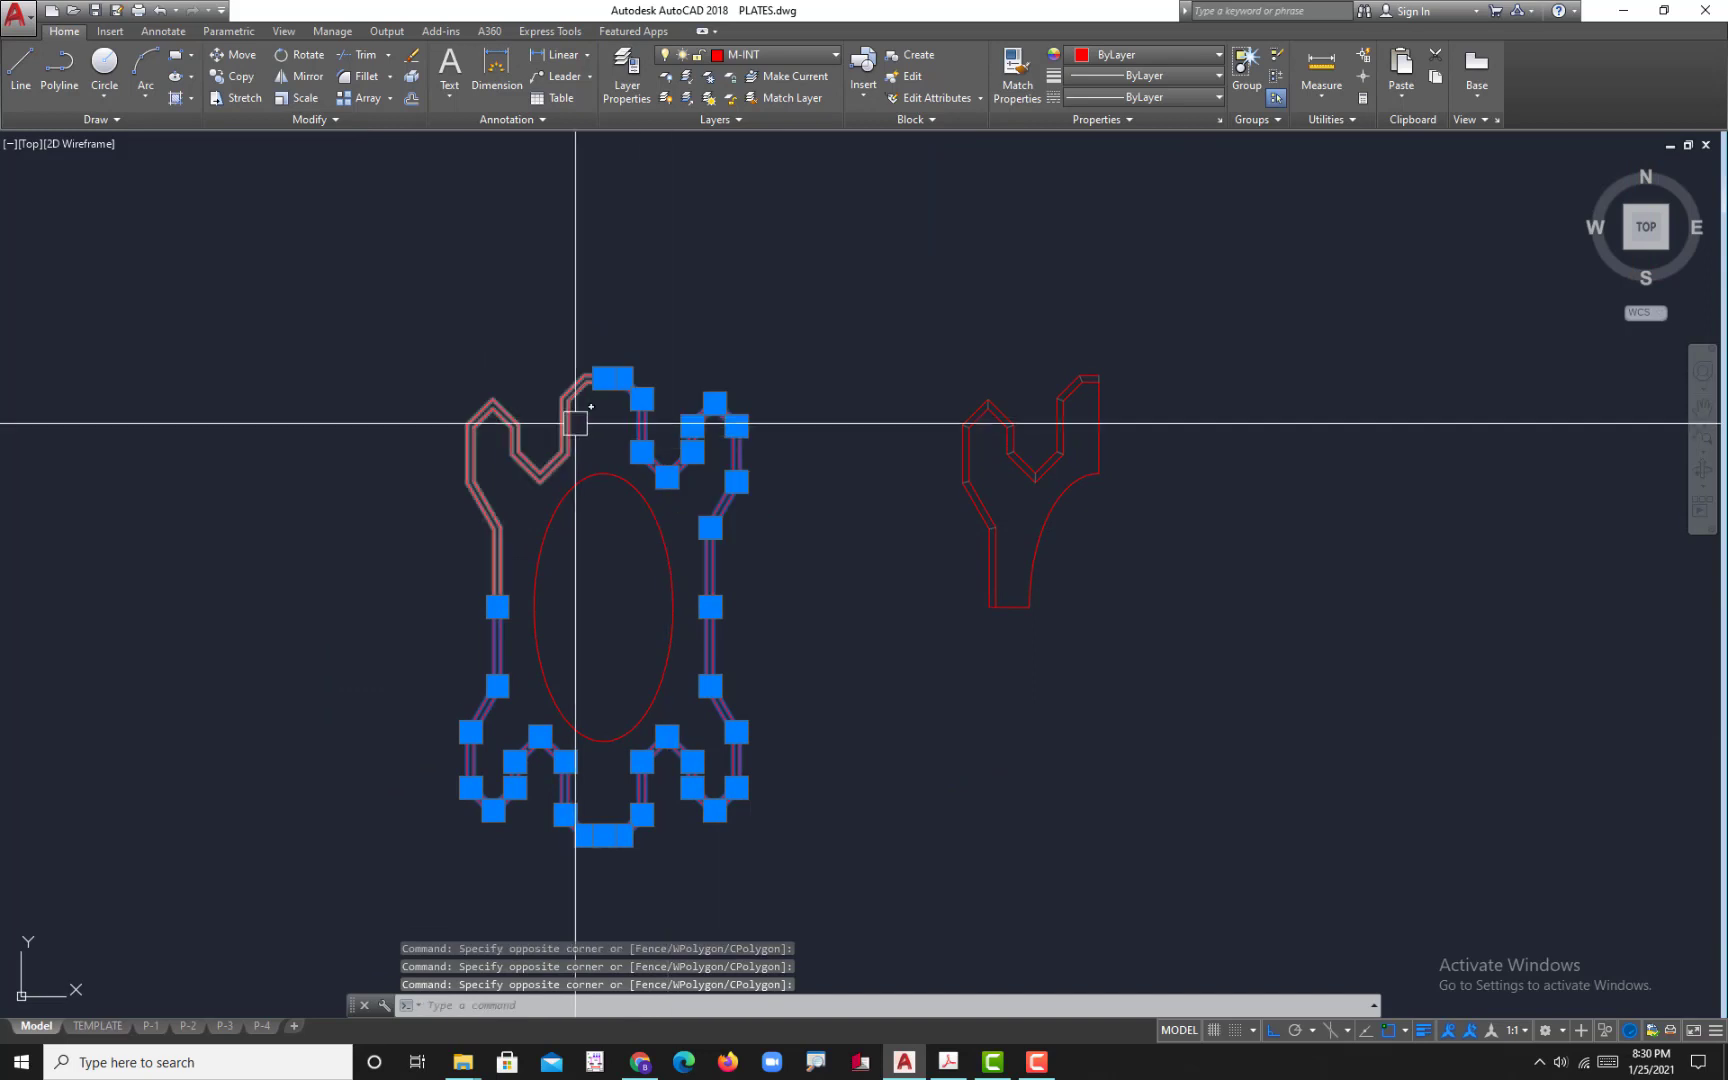
{"action": "left_click", "coordinate": [573, 421]}
{"action": "type", "text": "j"}
{"action": "key", "text": "Return"}
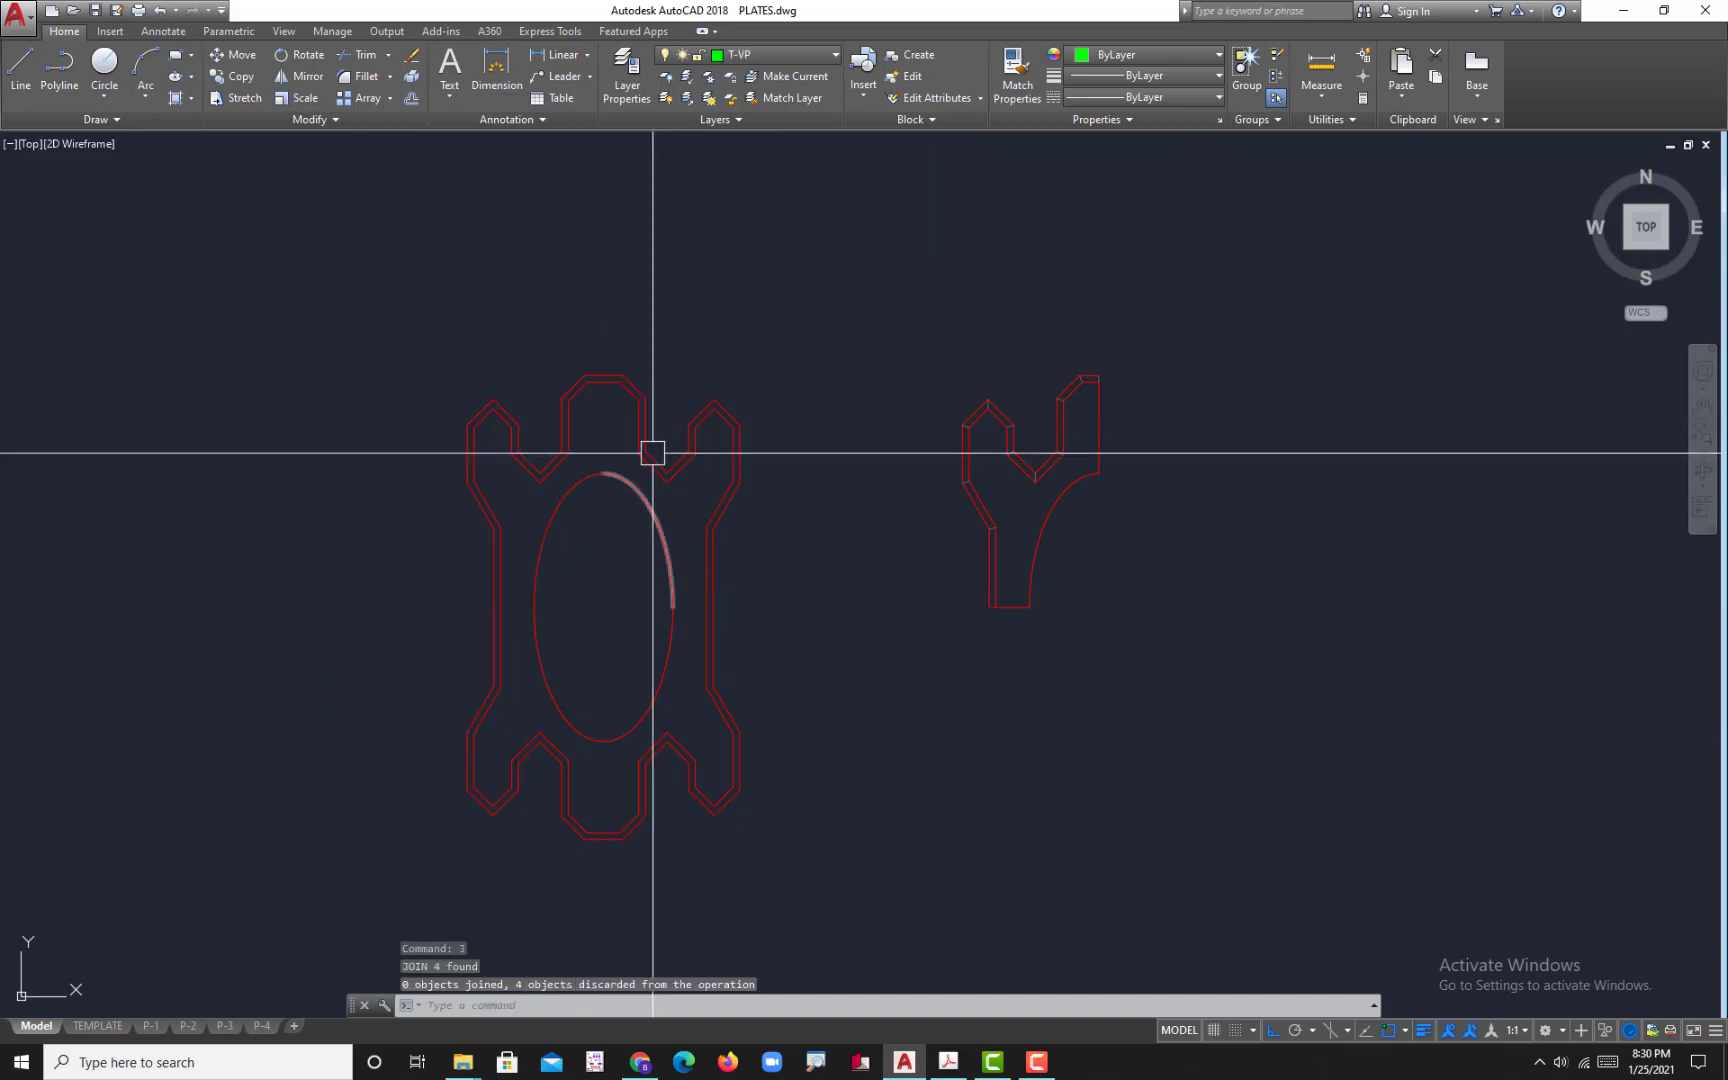
{"action": "key", "text": "Escape"}
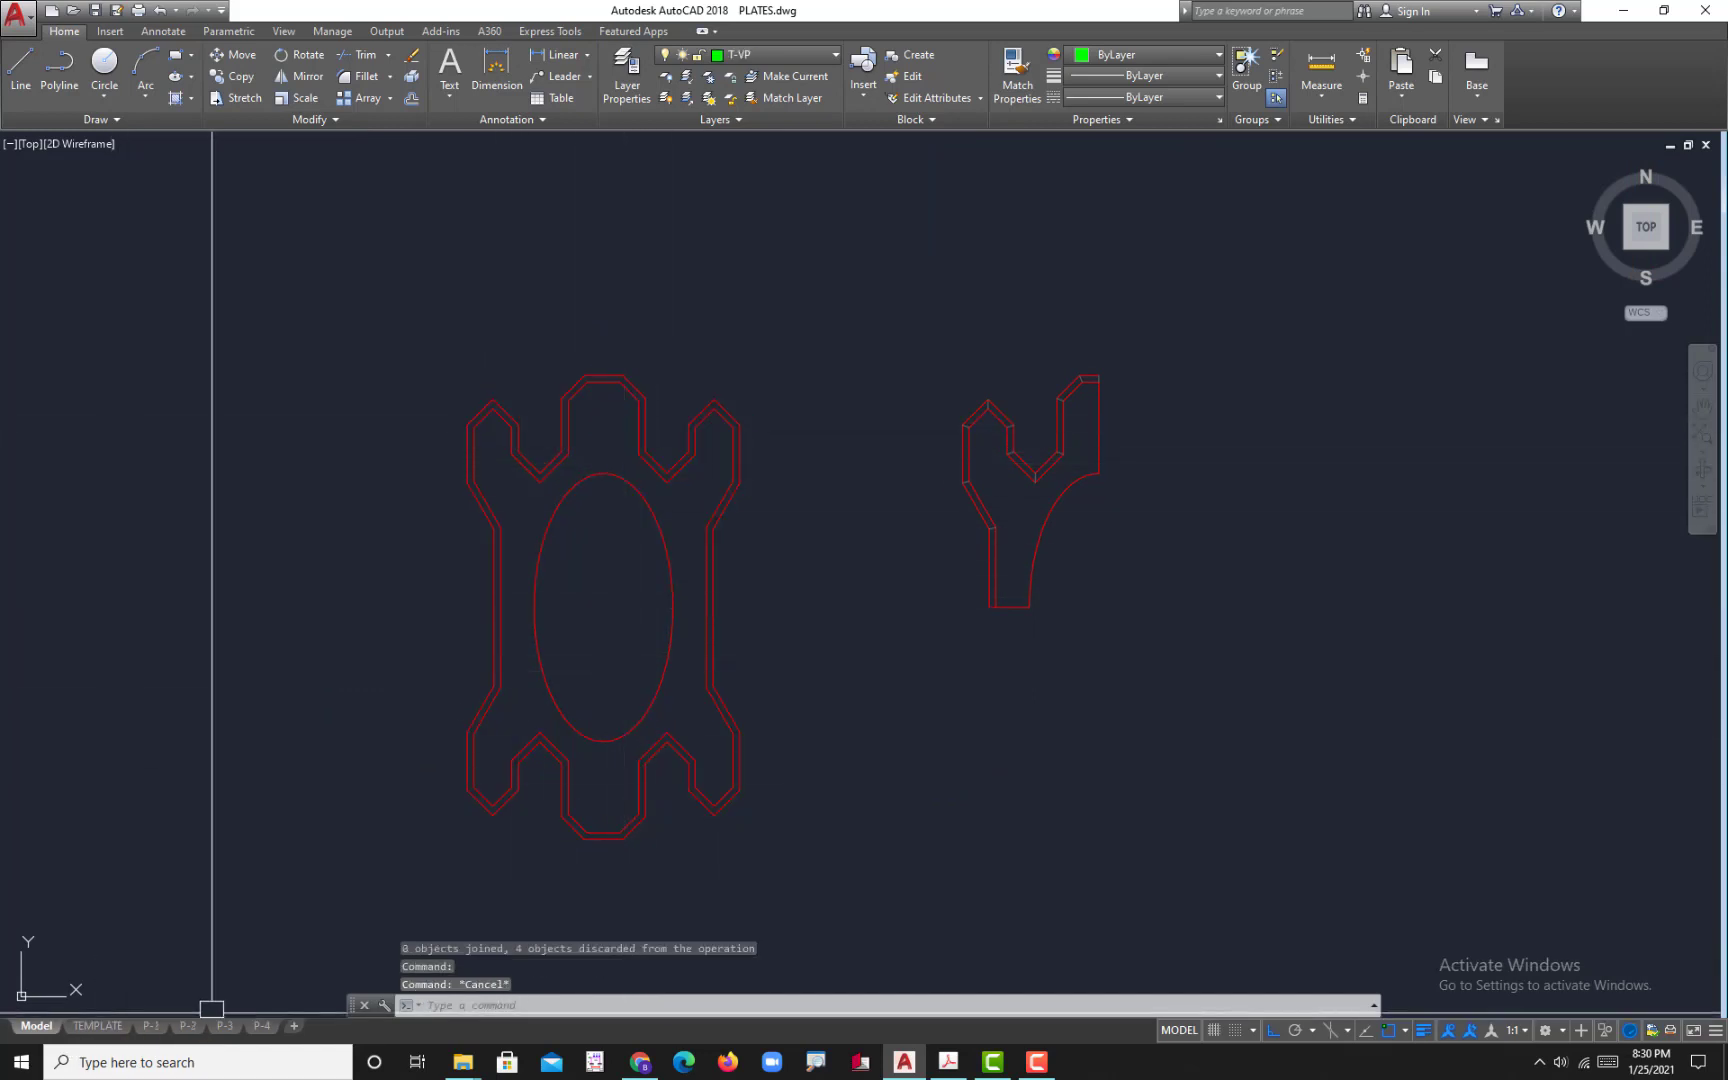
- Examine the finished P-3 layout as a reference for the P-4 sheet
{"action": "left_click", "coordinate": [262, 1026]}
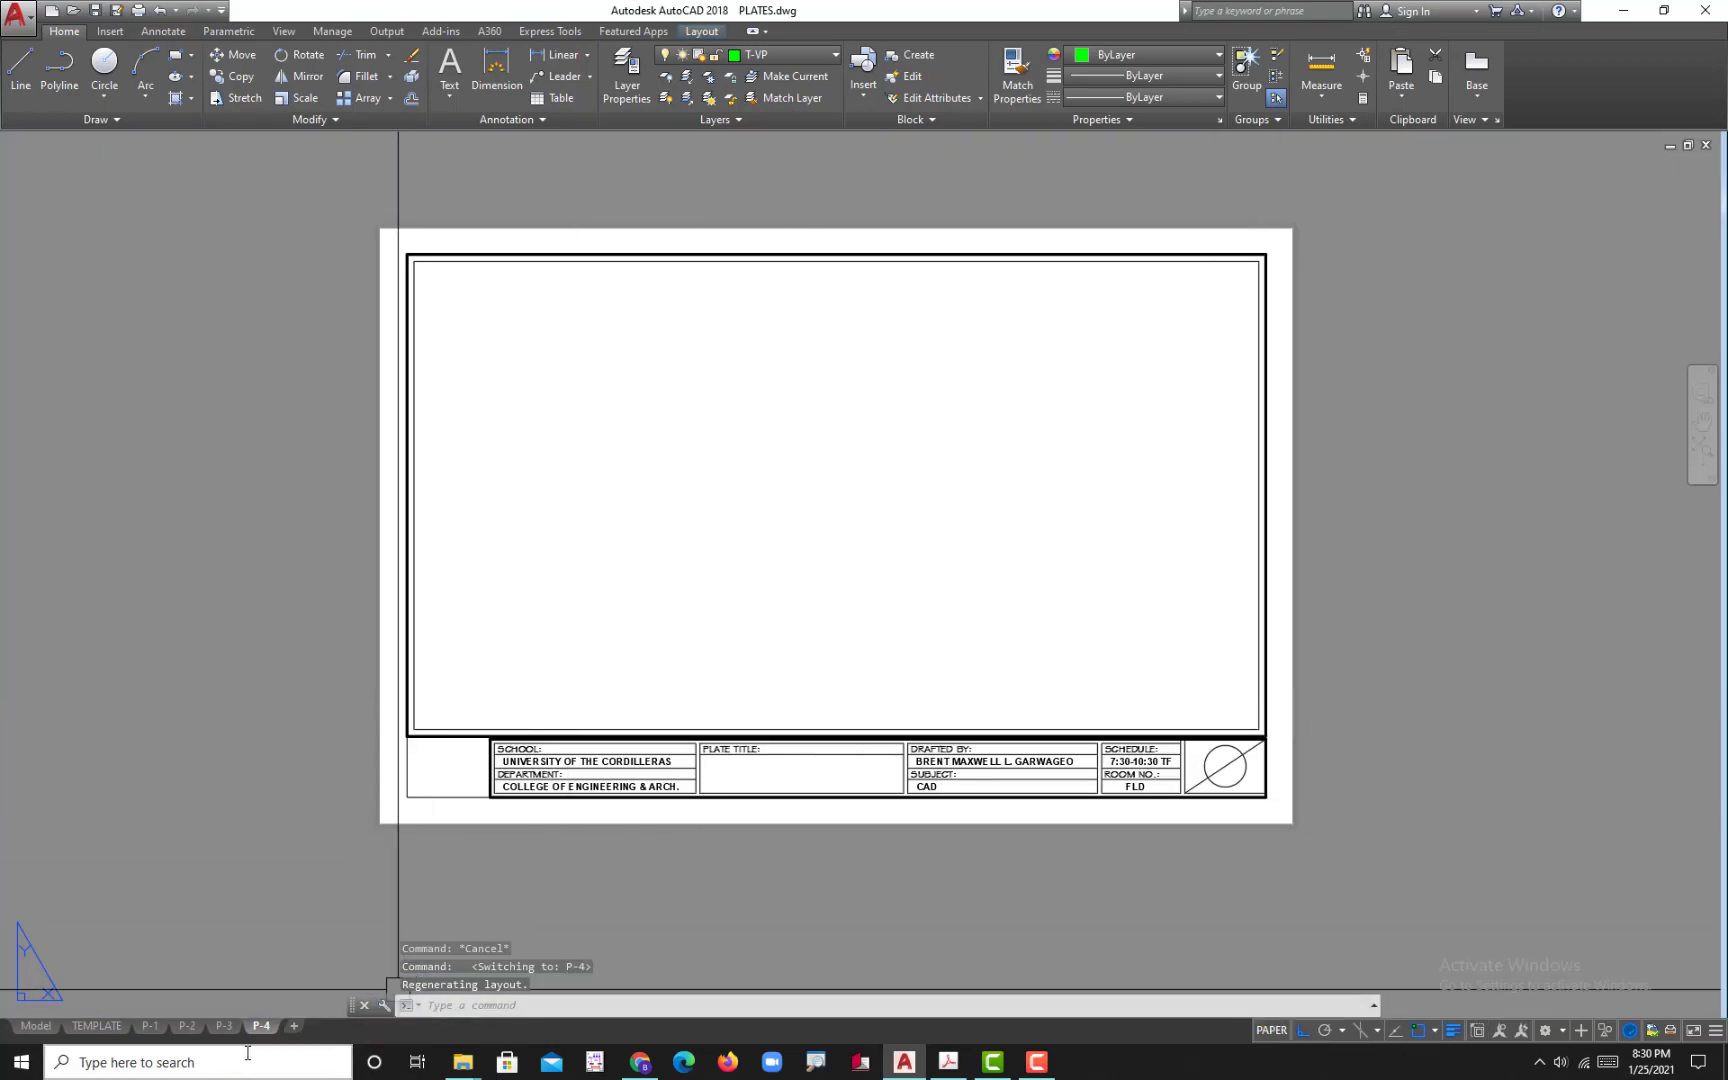
{"action": "left_click", "coordinate": [223, 1030]}
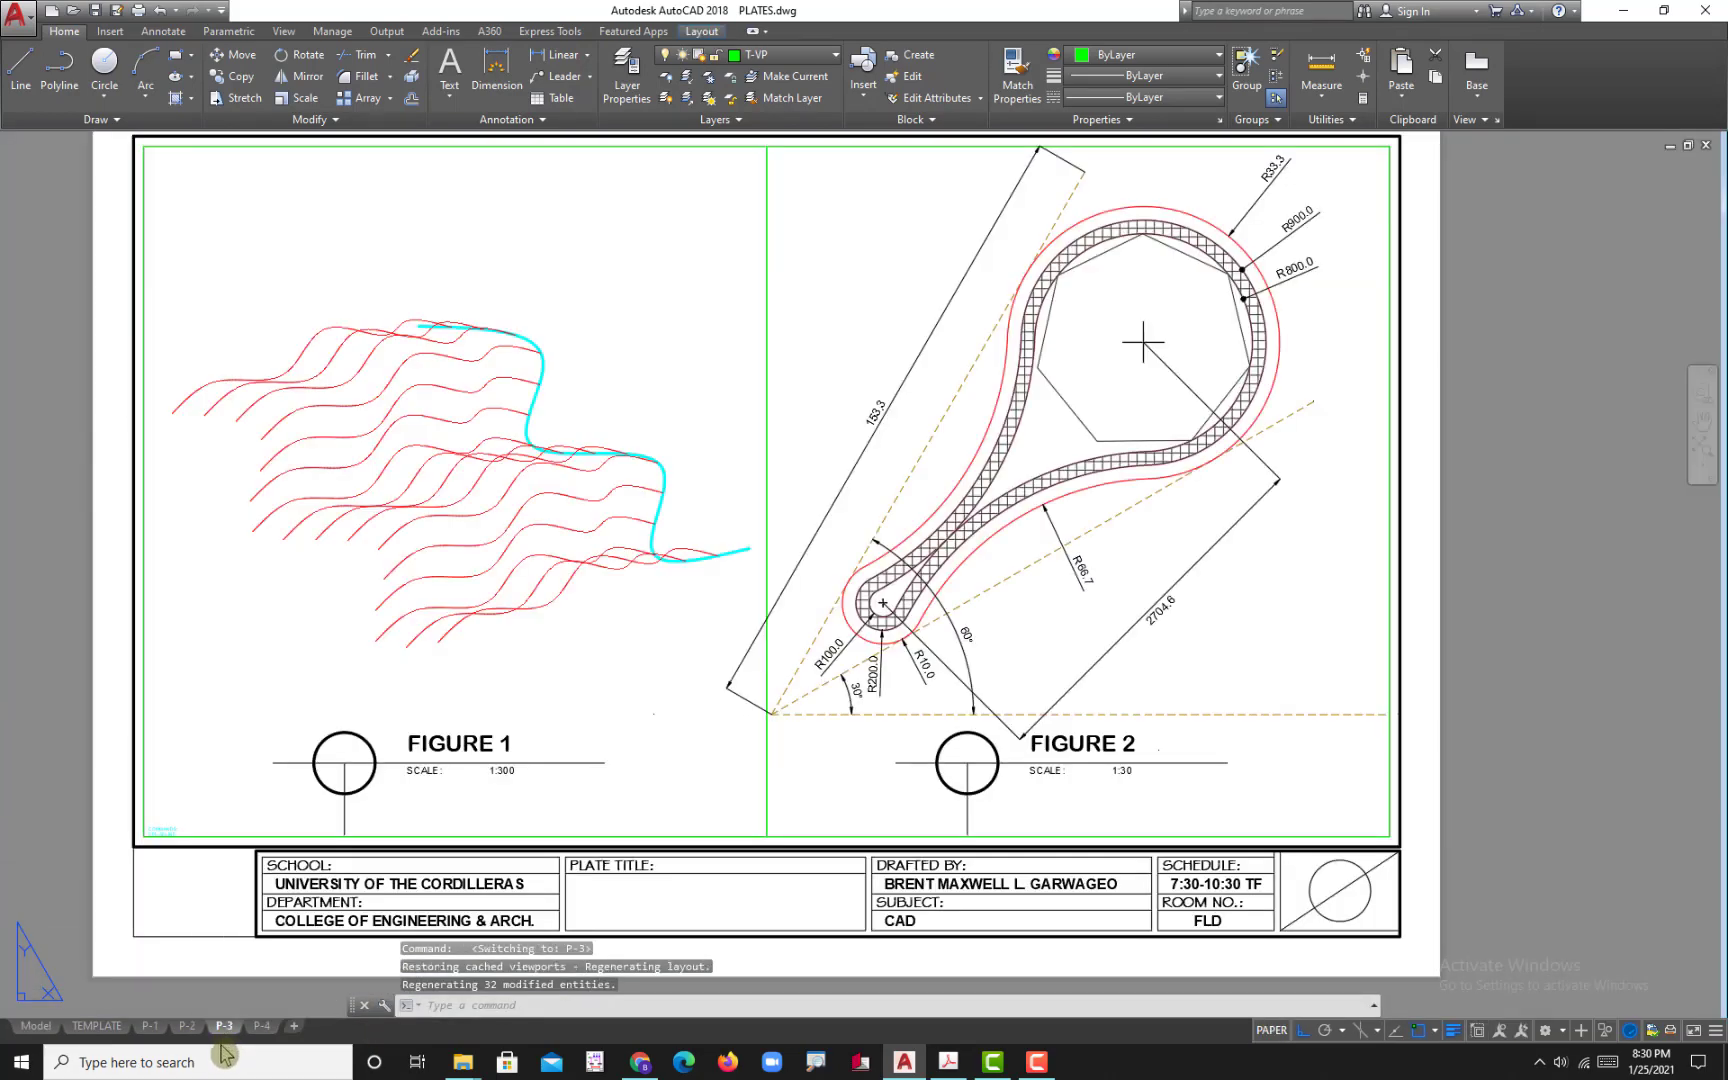
{"action": "left_click", "coordinate": [268, 1029]}
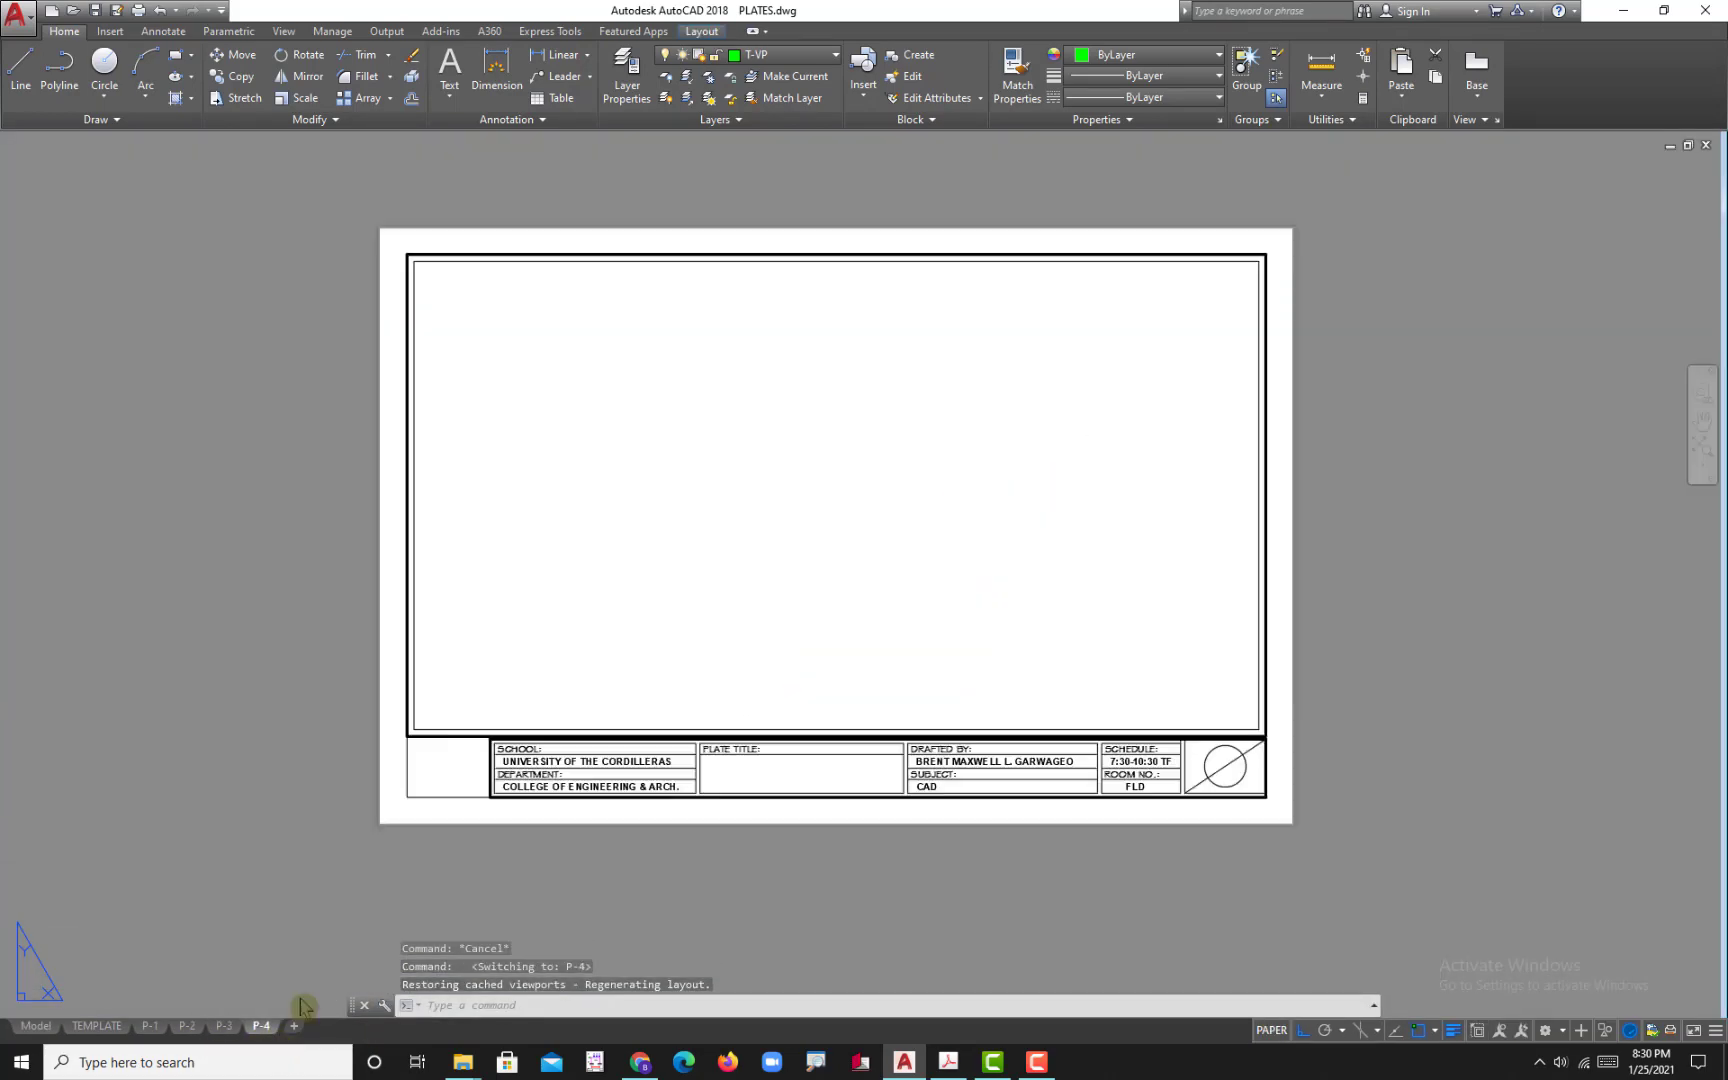
- Delete the viewport and the dividing line from the TEMPLATE layout
{"action": "left_click", "coordinate": [97, 1026]}
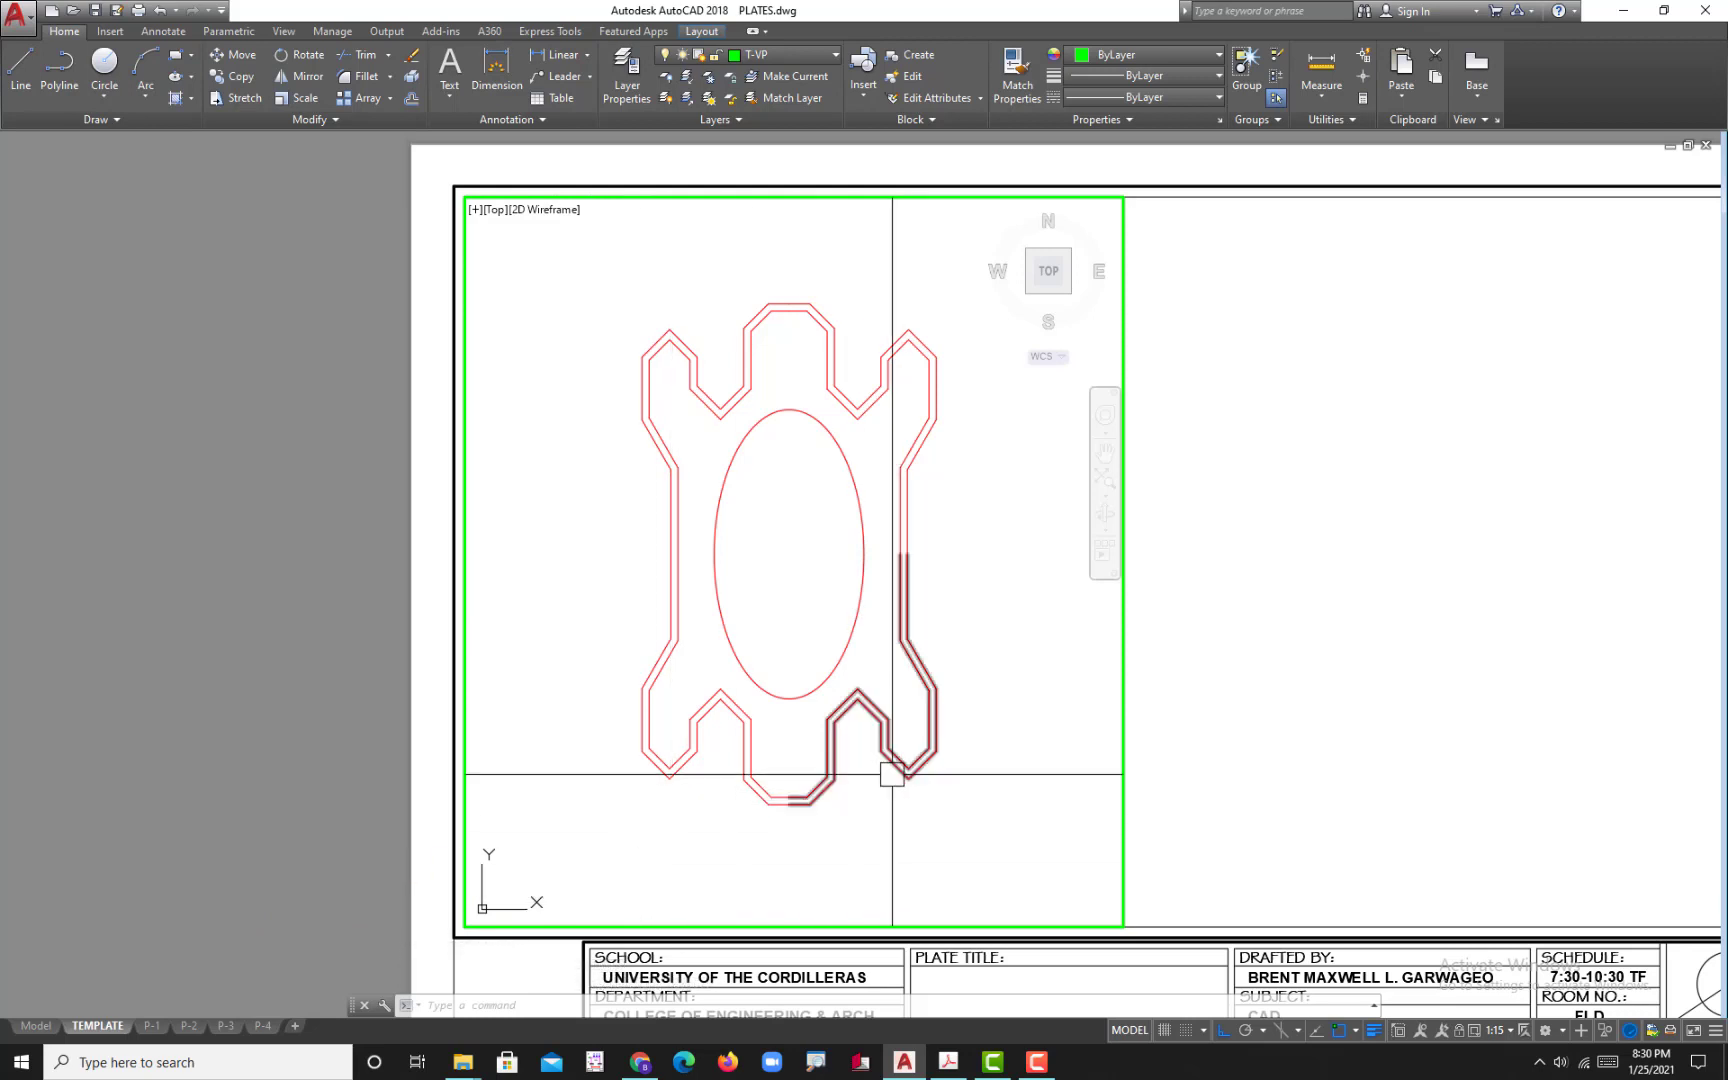
{"action": "scroll", "coordinate": [892, 773], "scroll_direction": "down", "scroll_amount": 3}
{"action": "middle_click_drag", "start_coordinate": [933, 822], "coordinate": [892, 789]}
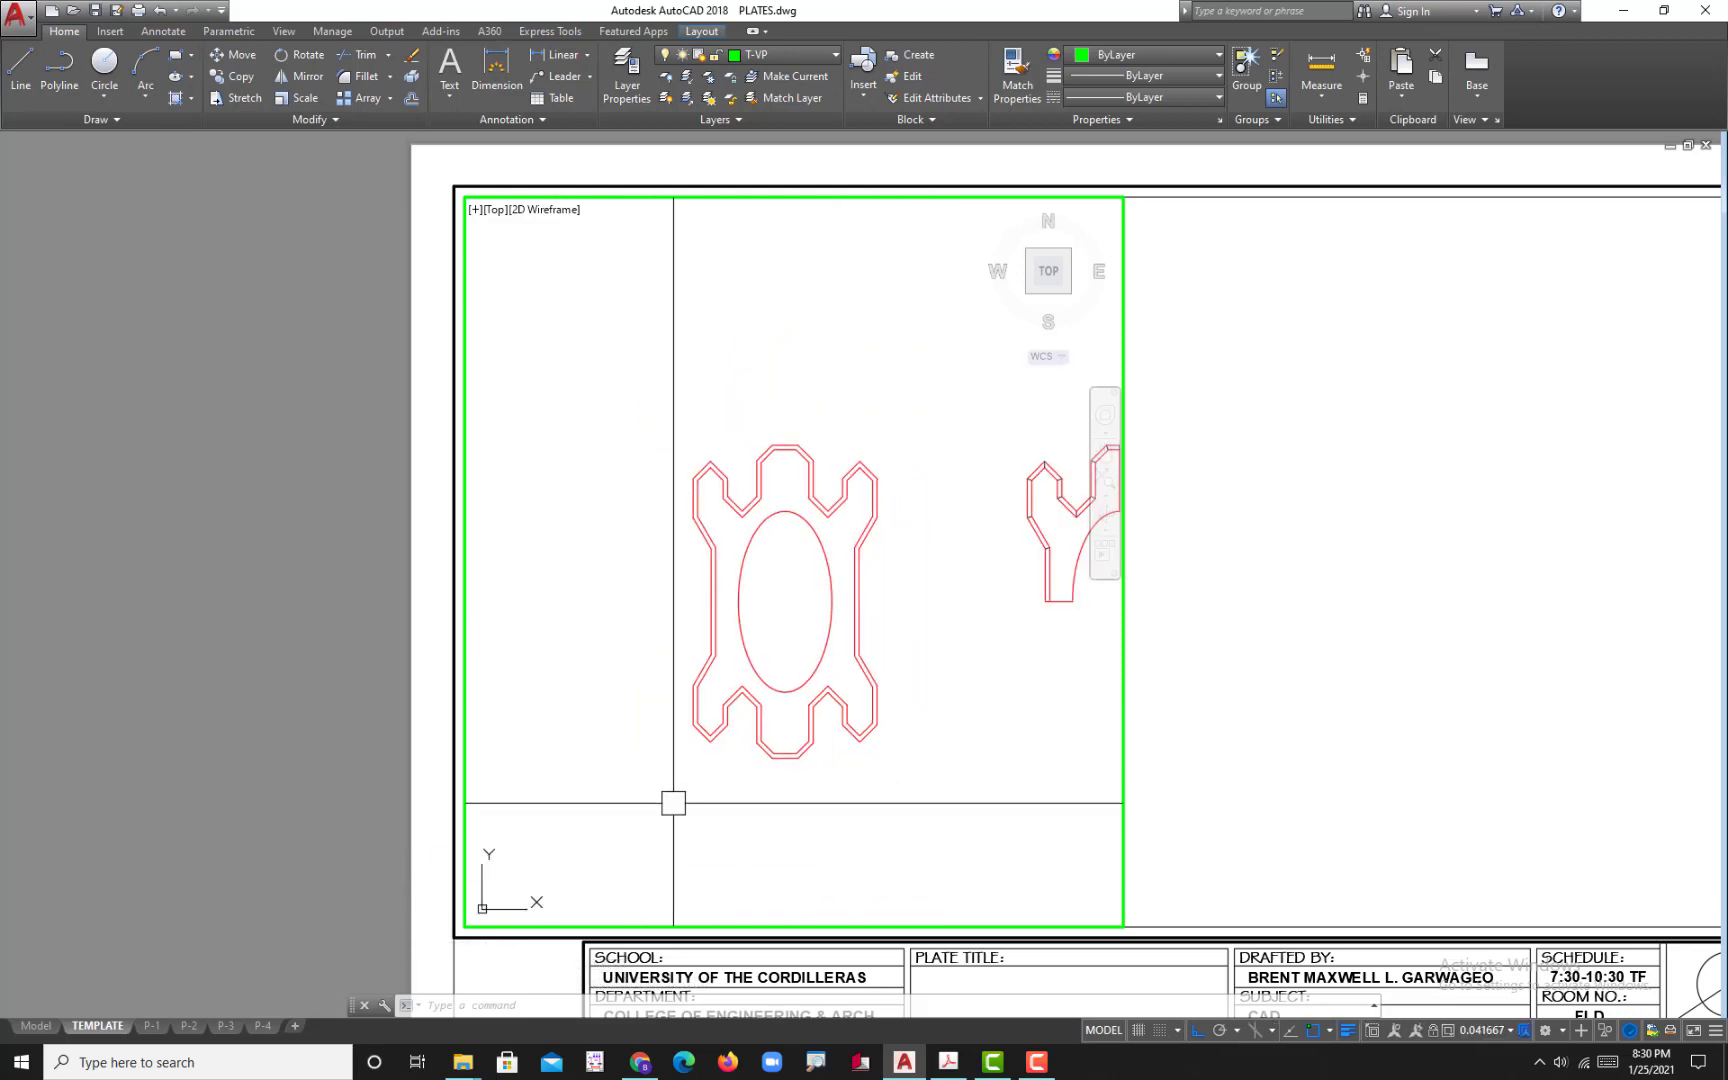
{"action": "scroll", "coordinate": [676, 804], "scroll_direction": "down", "scroll_amount": 2}
{"action": "double_click", "coordinate": [1292, 787]}
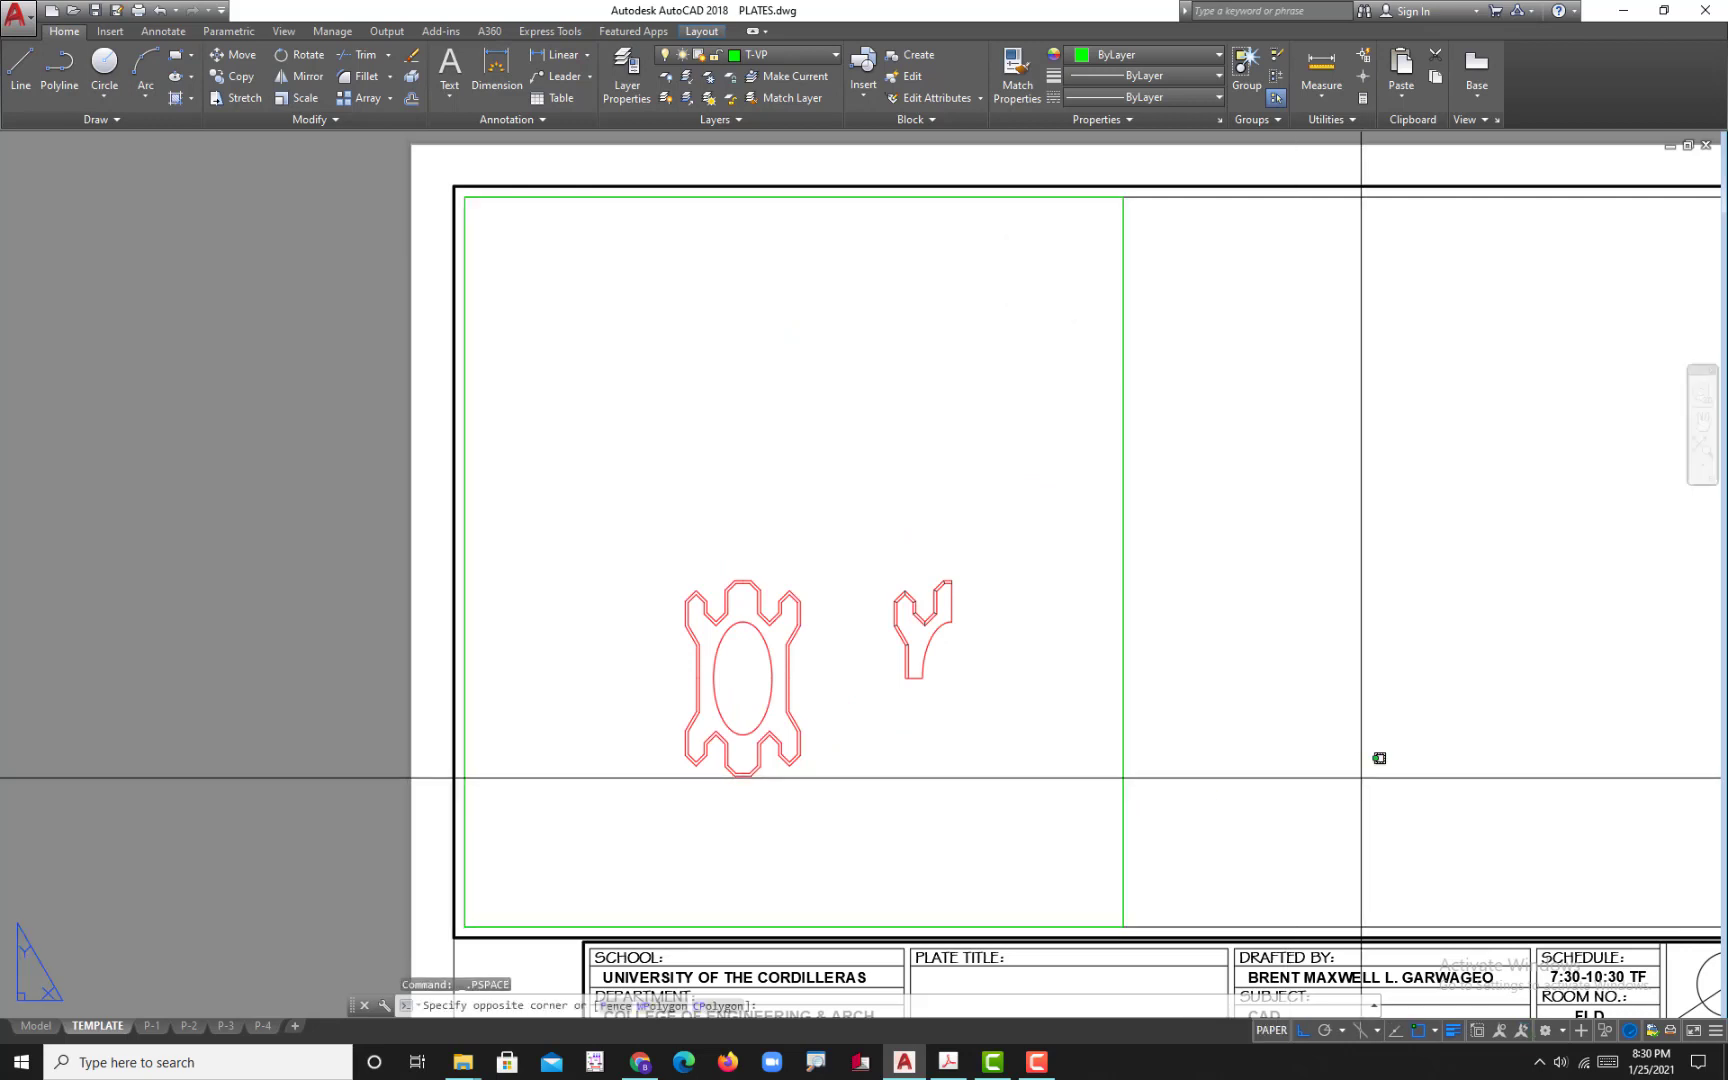
{"action": "left_click", "coordinate": [1377, 756]}
{"action": "left_click", "coordinate": [937, 656]}
{"action": "key", "text": "Delete"}
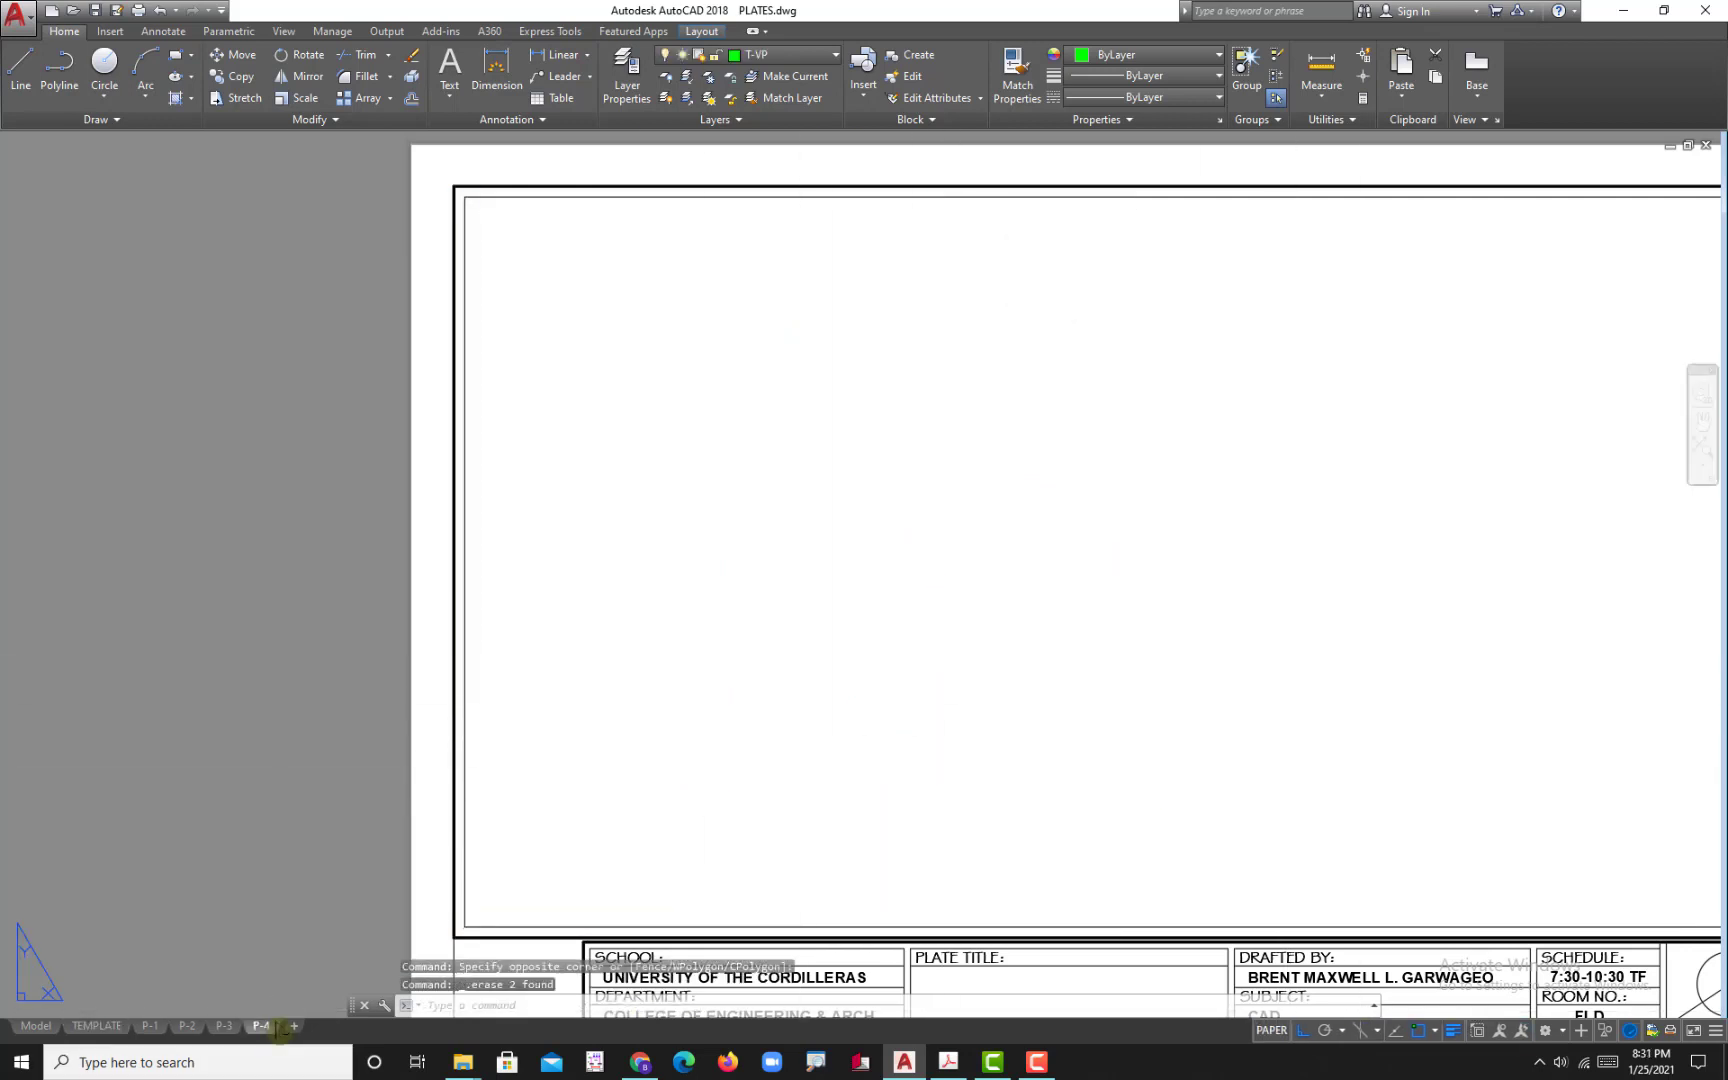
- On the P-4 layout, draw a vertical line from the midpoint of the inner border's top edge to its bottom edge
{"action": "scroll", "coordinate": [756, 590], "scroll_direction": "down", "scroll_amount": 2}
{"action": "type", "text": "l"}
{"action": "key", "text": "Return"}
{"action": "scroll", "coordinate": [838, 285], "scroll_direction": "up", "scroll_amount": 5}
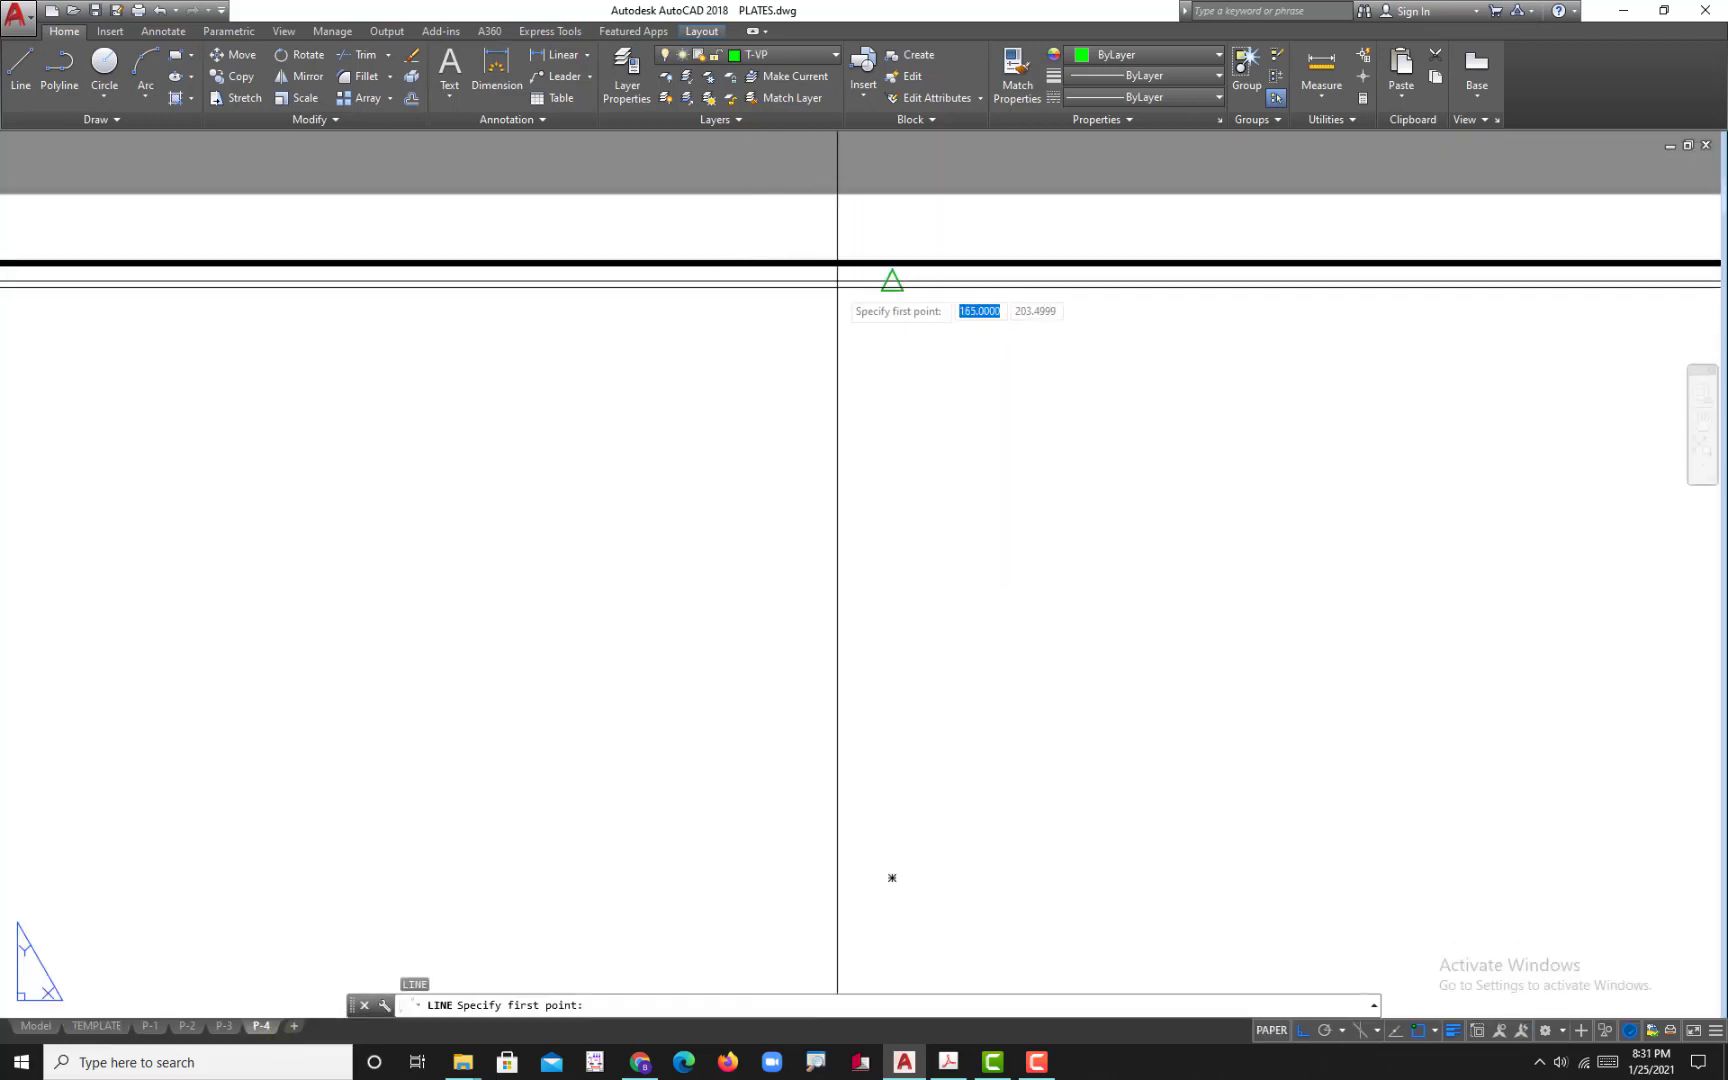
{"action": "left_click", "coordinate": [892, 281]}
{"action": "scroll", "coordinate": [830, 288], "scroll_direction": "down", "scroll_amount": 4}
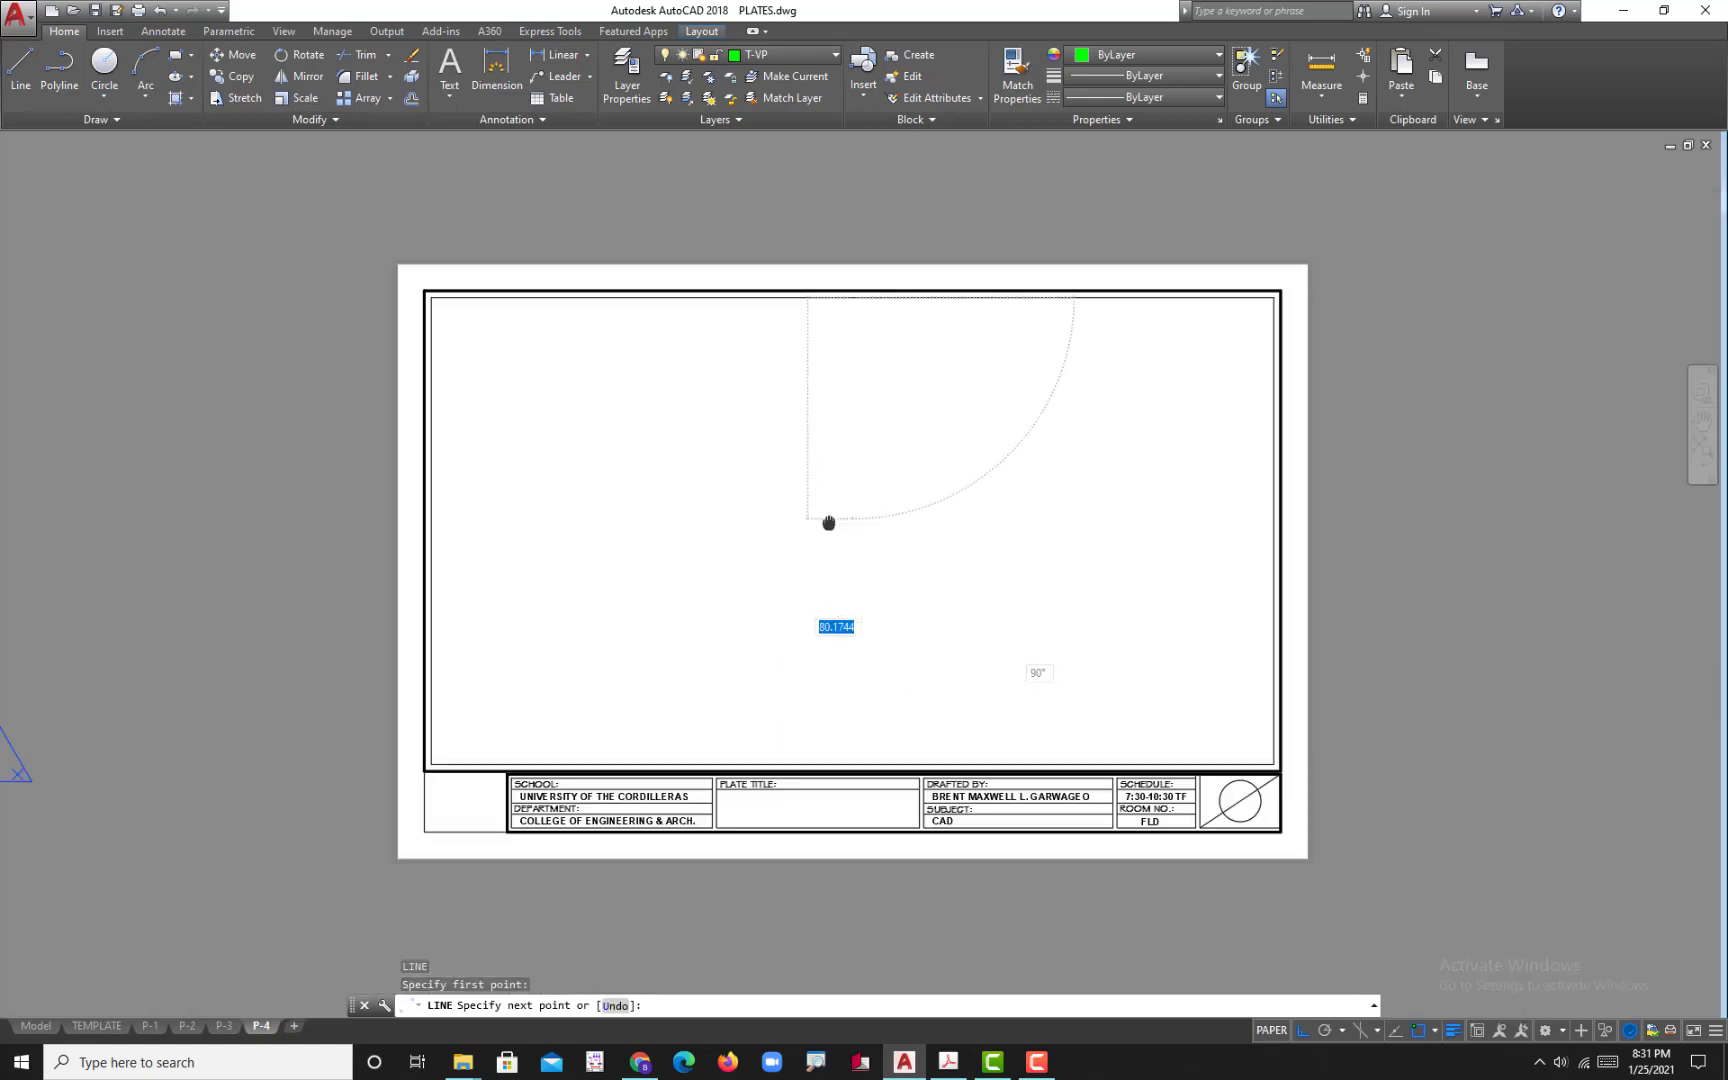
{"action": "left_click", "coordinate": [869, 753]}
{"action": "key", "text": "Escape"}
{"action": "key", "text": "Escape"}
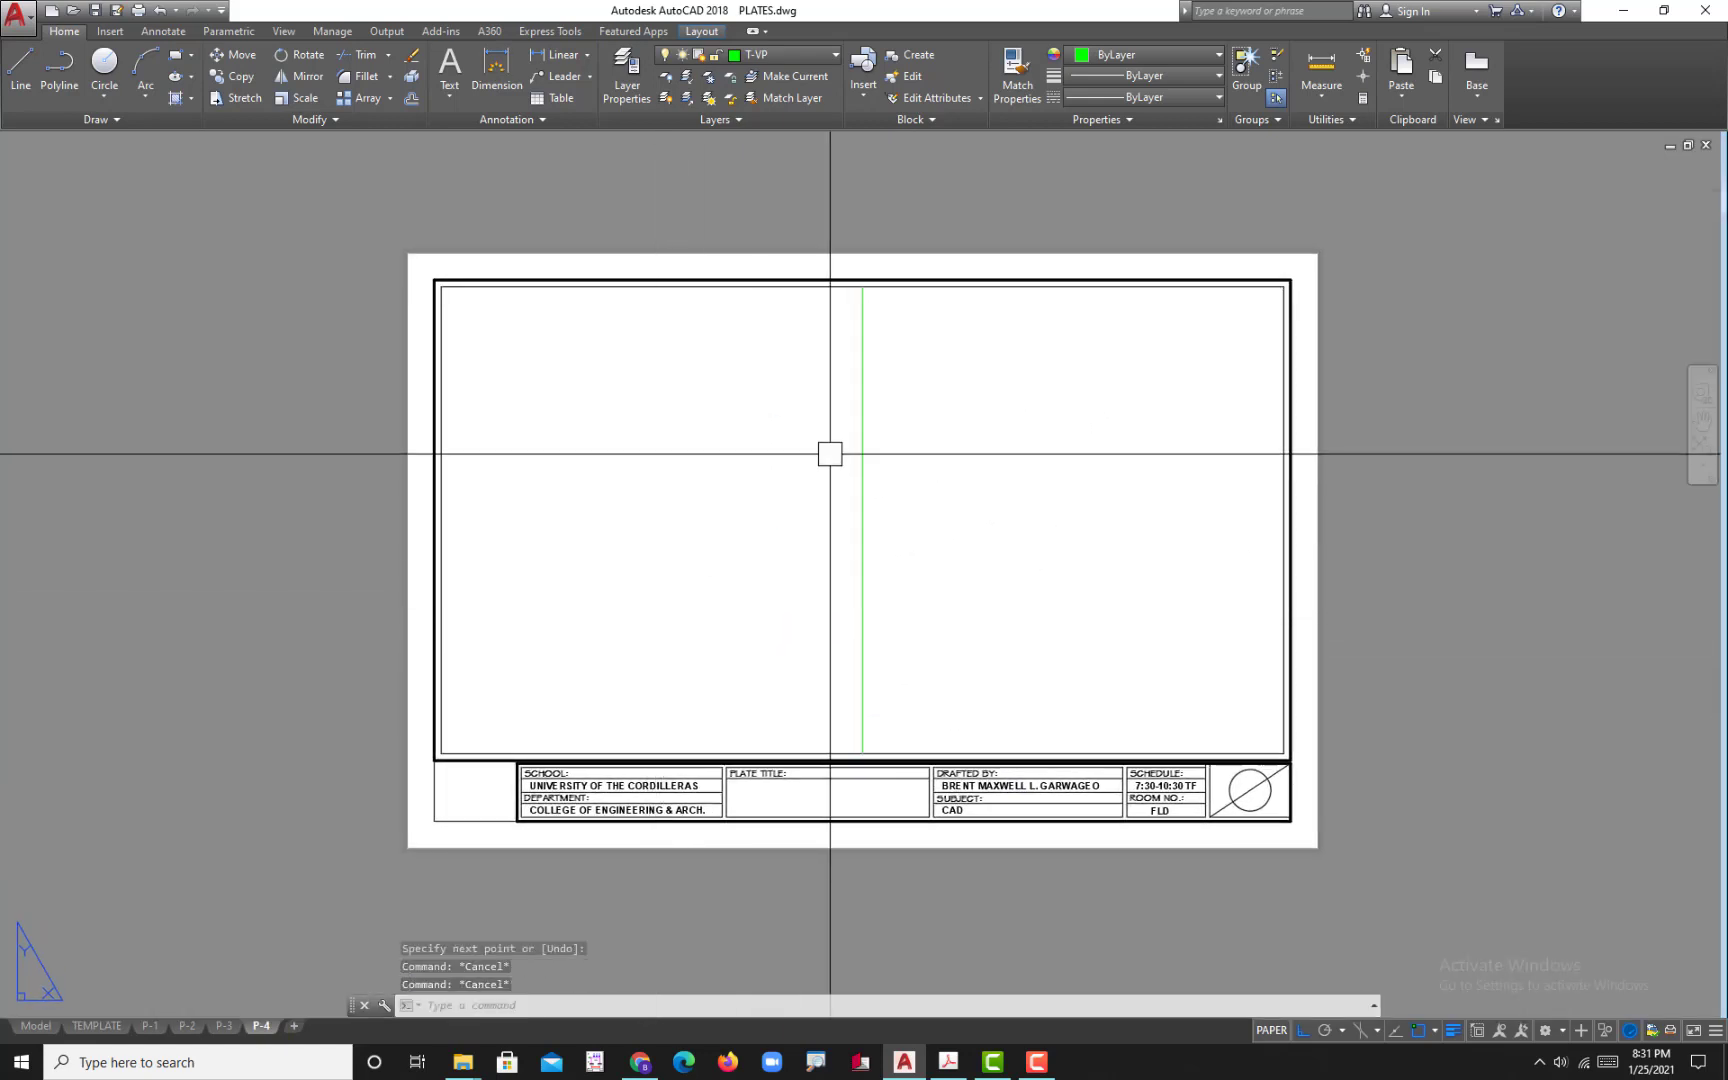
- Move the vertical dividing line to the M-REF layer
{"action": "left_click", "coordinate": [914, 359]}
{"action": "left_click", "coordinate": [717, 385]}
{"action": "left_click", "coordinate": [790, 54]}
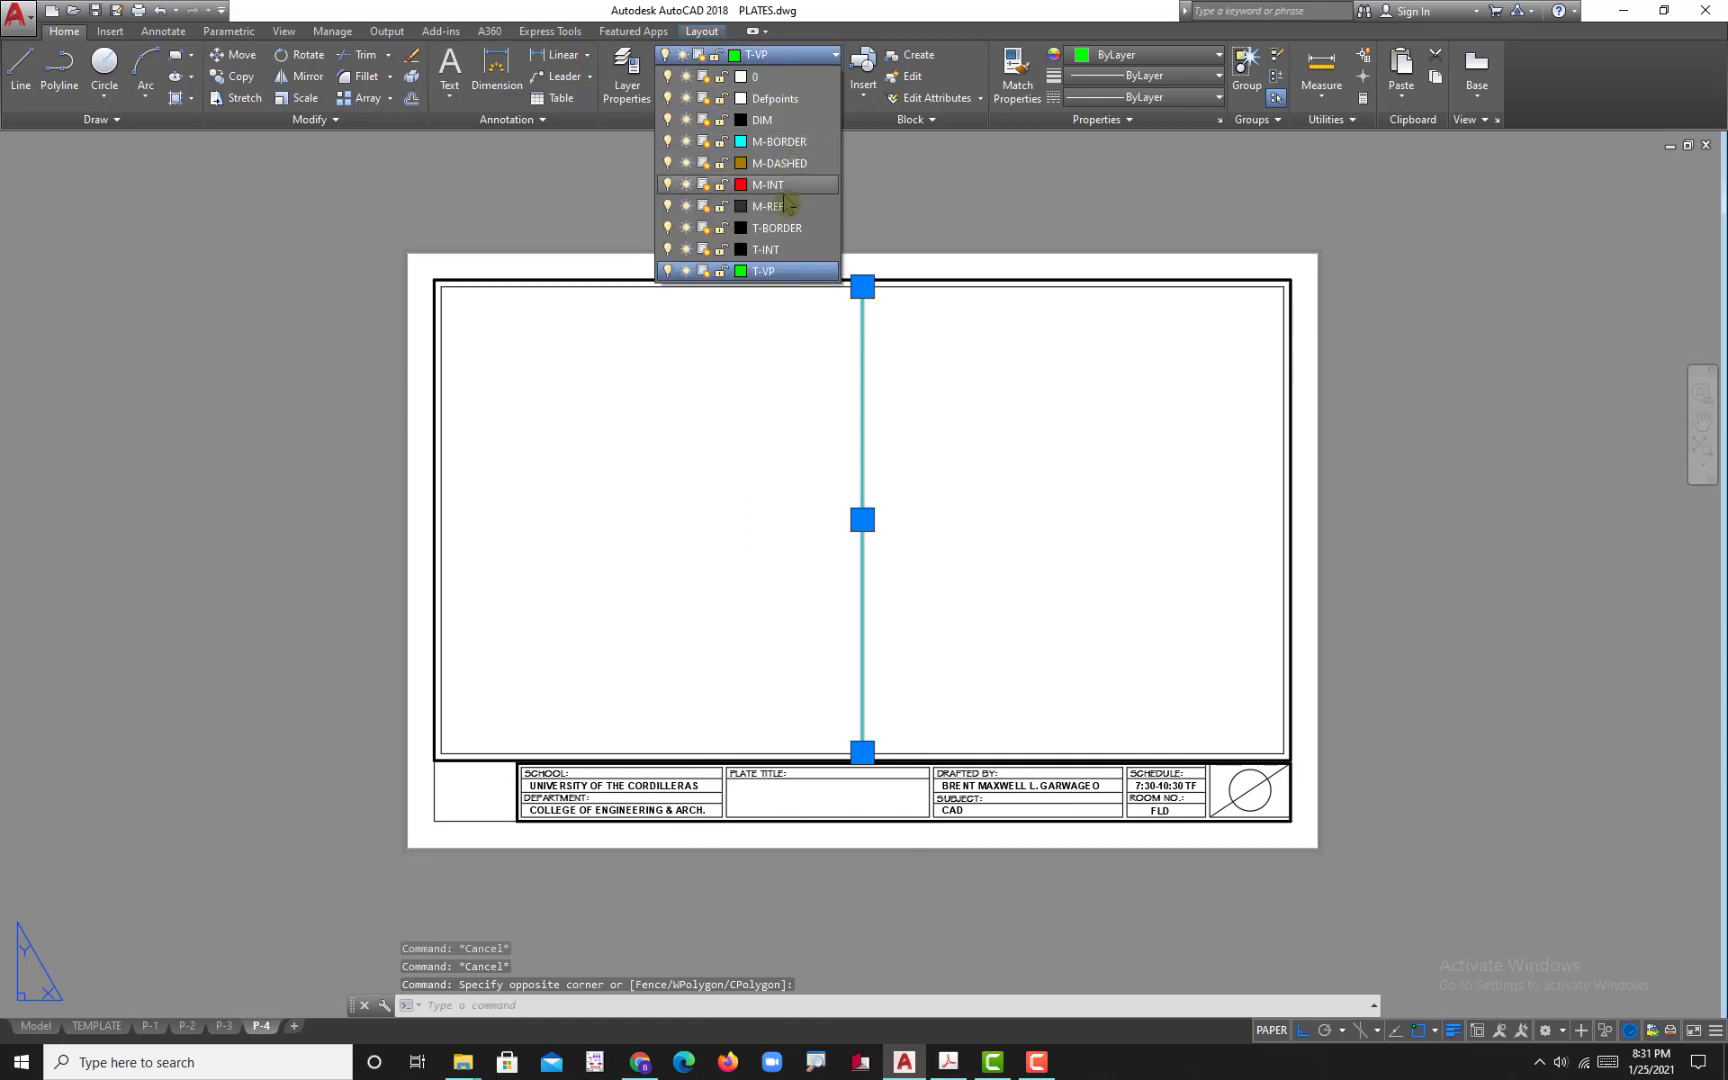
{"action": "left_click", "coordinate": [780, 208]}
{"action": "key", "text": "Escape"}
{"action": "key", "text": "Escape"}
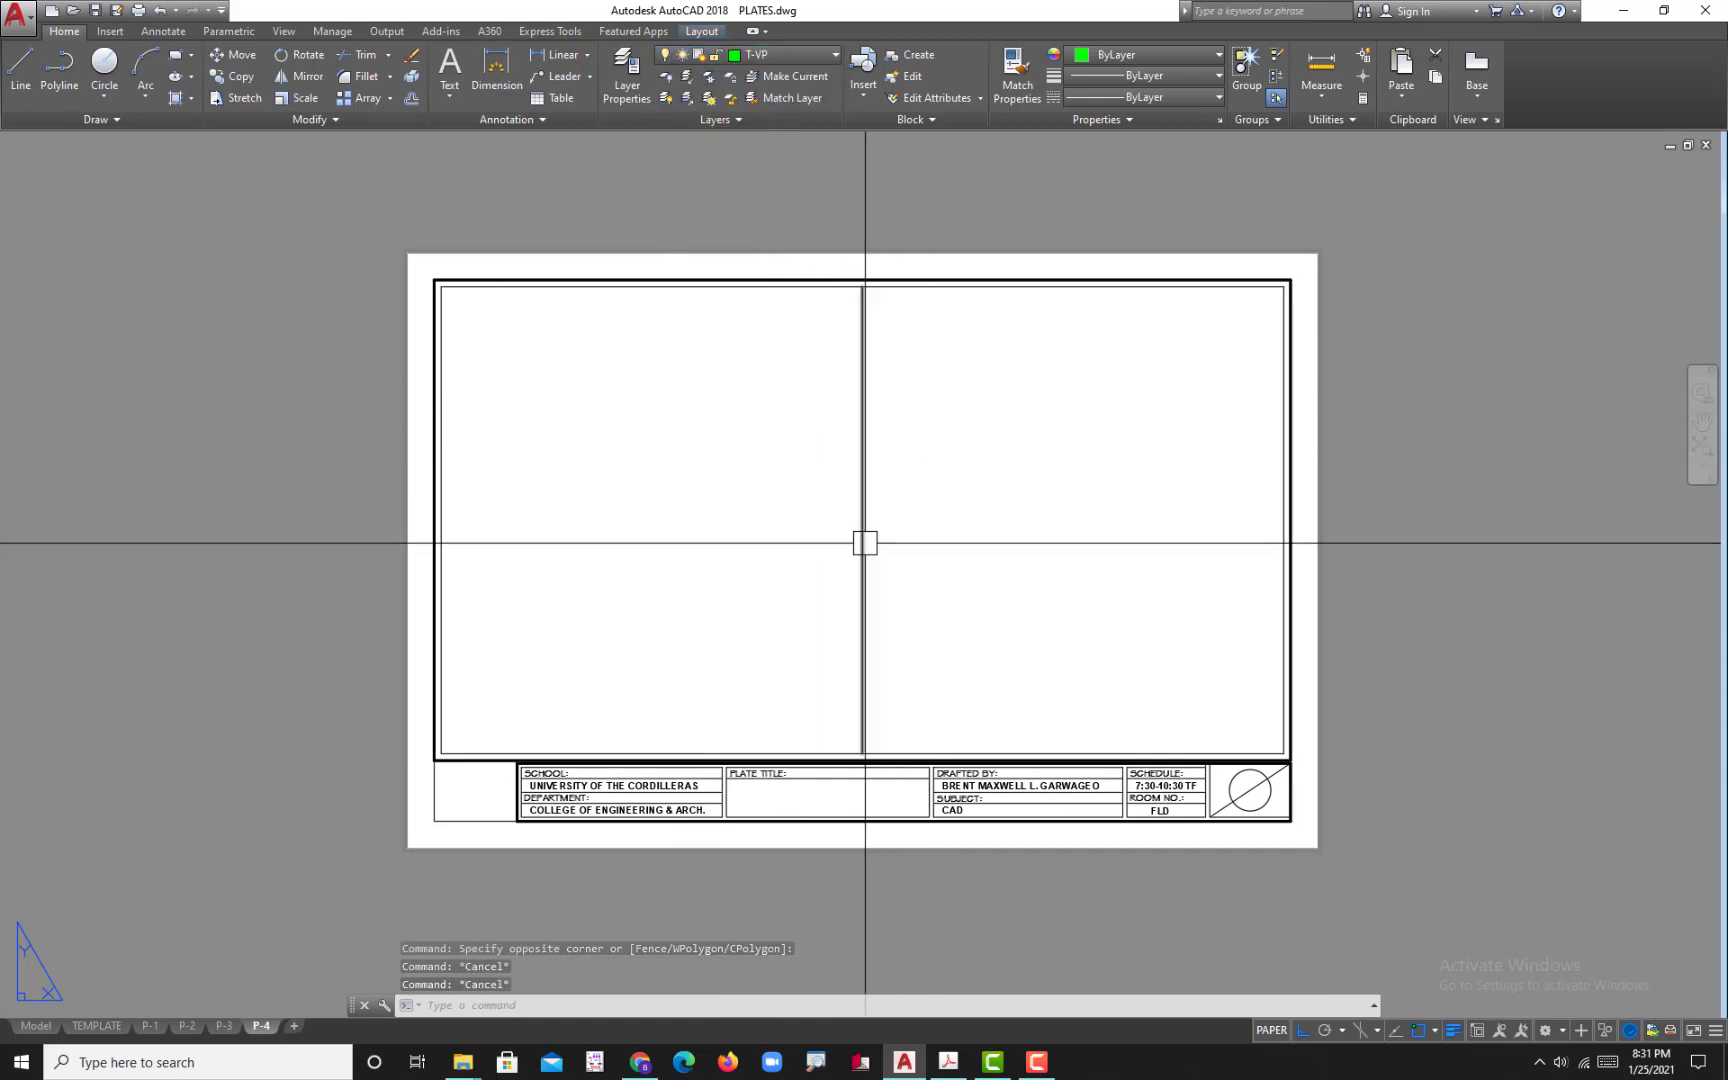
- Create a viewport filling the left half of the P-4 sheet up to the dividing line
{"action": "key", "text": "Return"}
{"action": "left_click", "coordinate": [436, 280]}
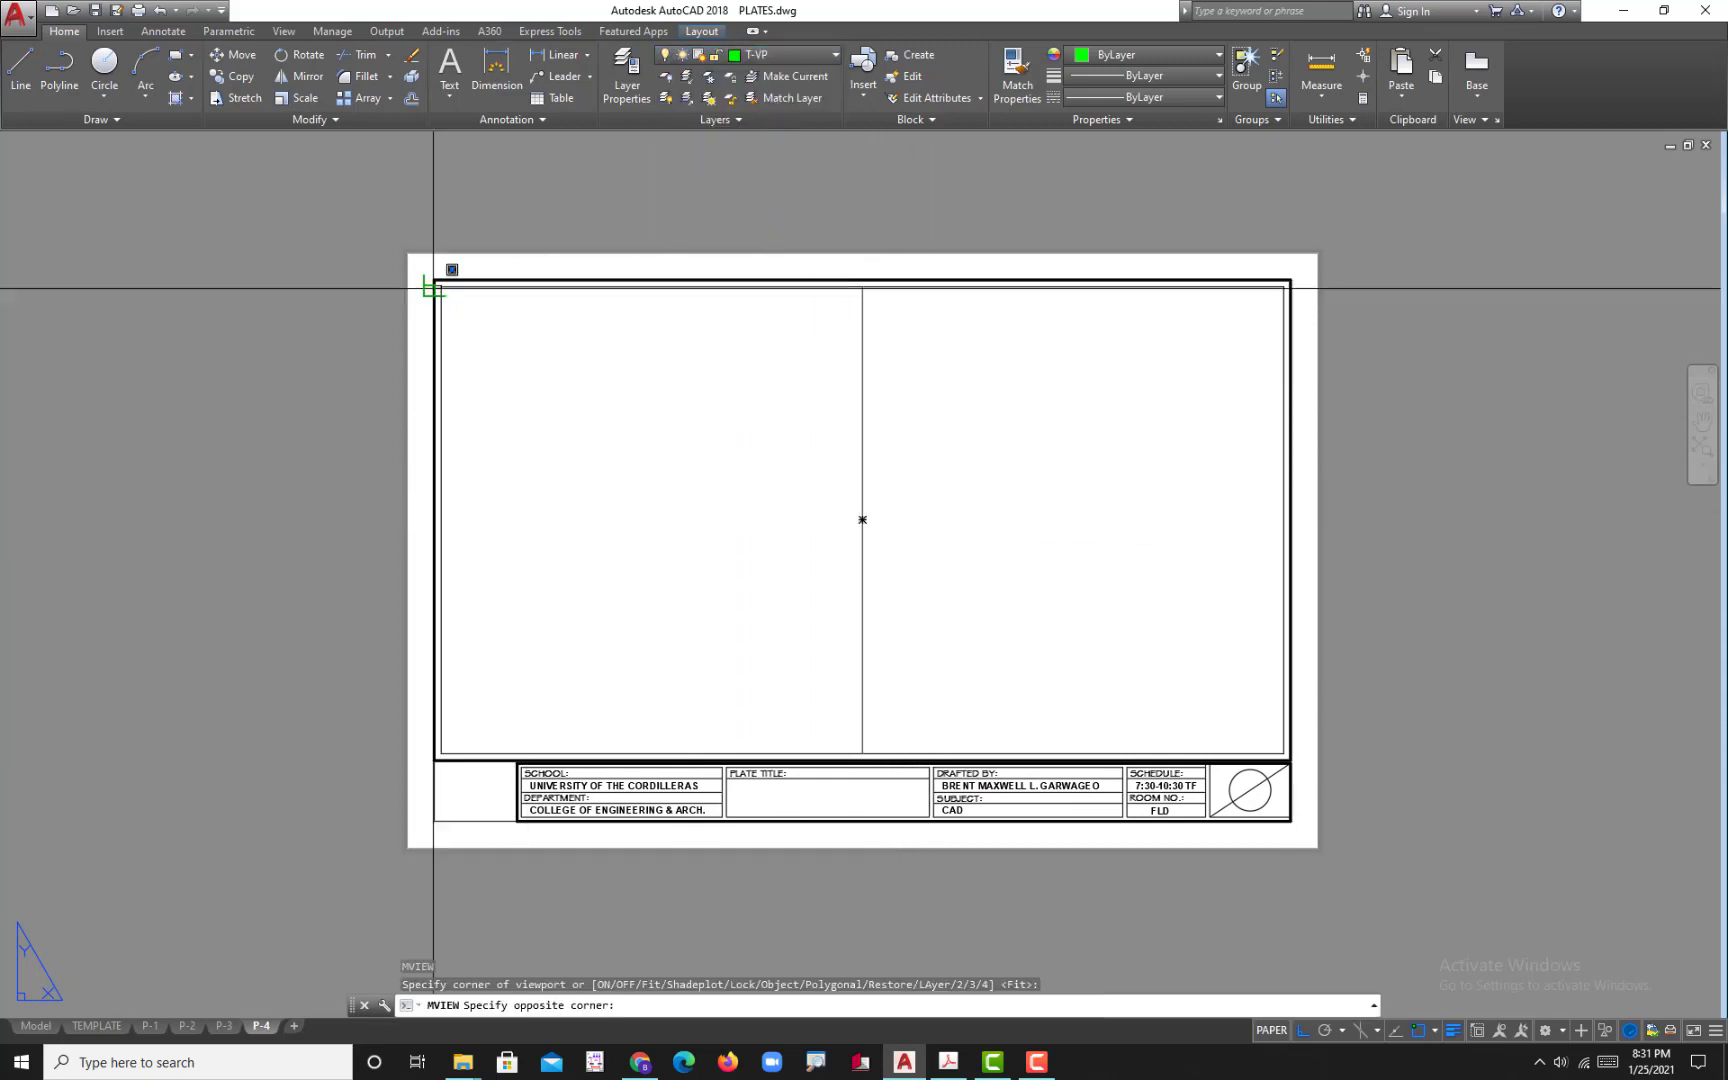
{"action": "scroll", "coordinate": [840, 750], "scroll_direction": "up", "scroll_amount": 2}
{"action": "left_click", "coordinate": [883, 753]}
{"action": "key", "text": "Return"}
{"action": "scroll", "coordinate": [845, 700], "scroll_direction": "up", "scroll_amount": 2}
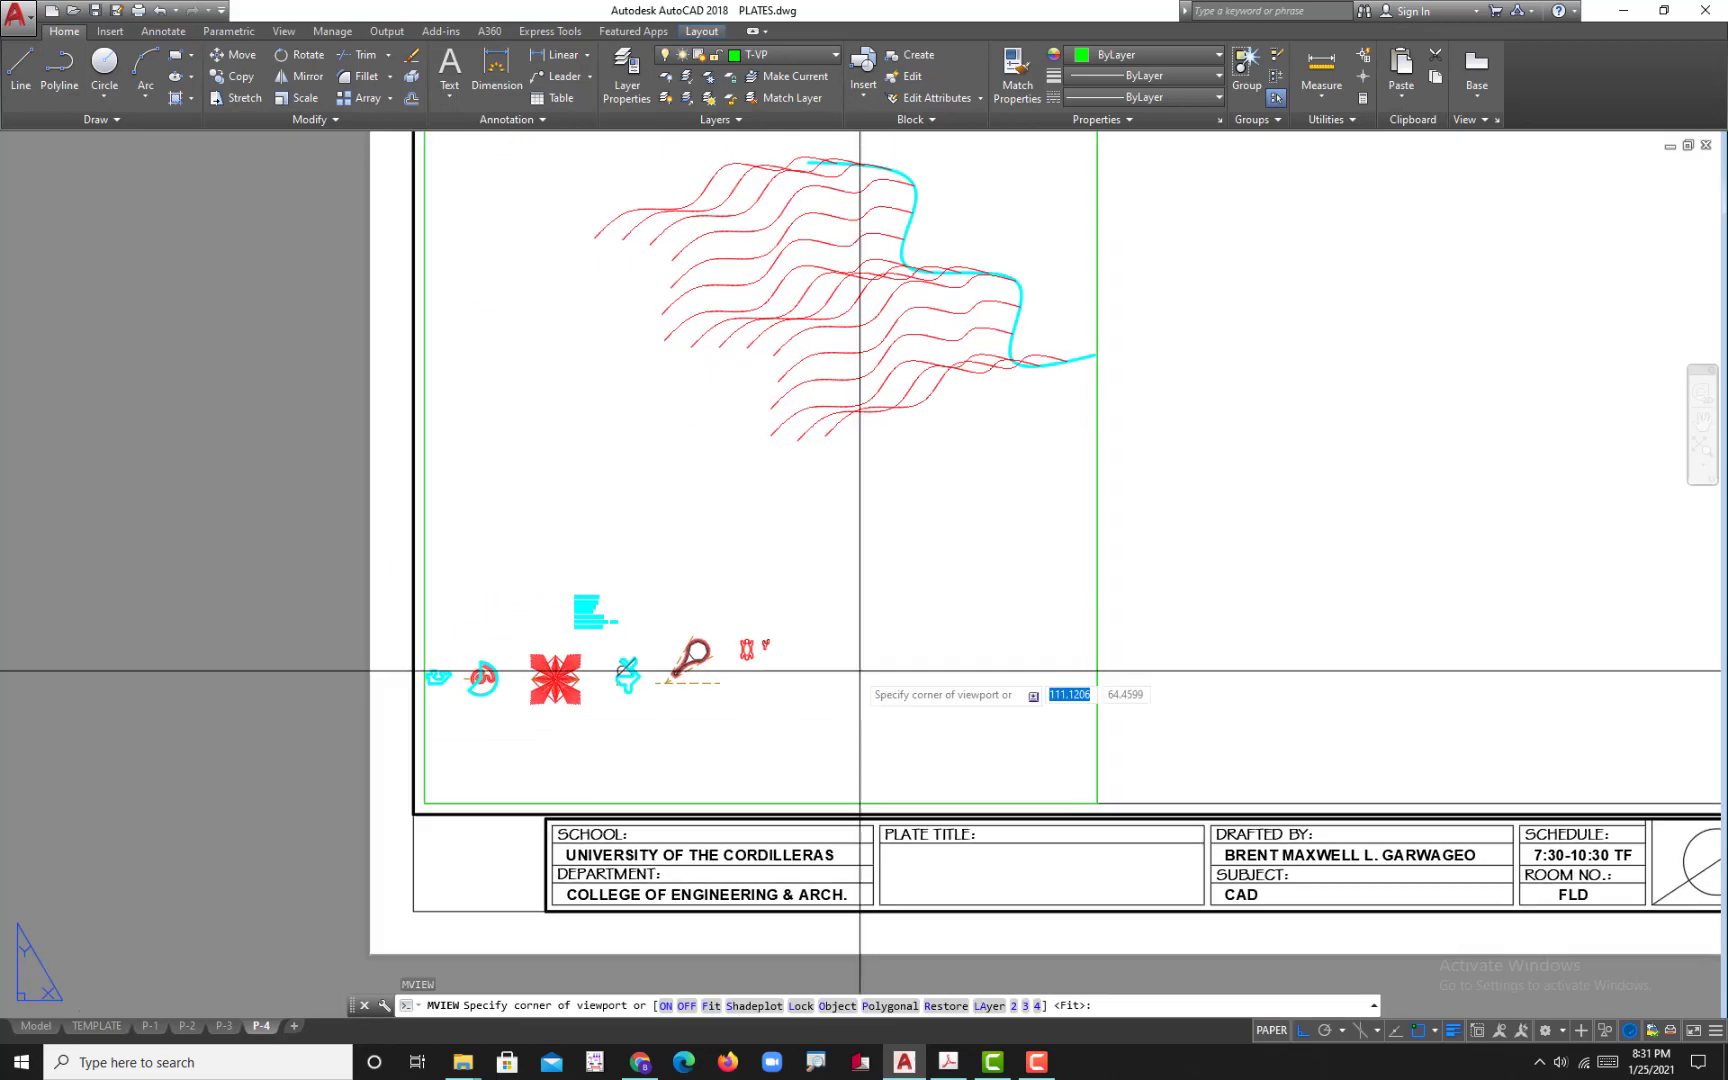
{"action": "left_click", "coordinate": [856, 660]}
{"action": "middle_click_drag", "start_coordinate": [829, 632], "coordinate": [780, 799]}
{"action": "left_click", "coordinate": [845, 698]}
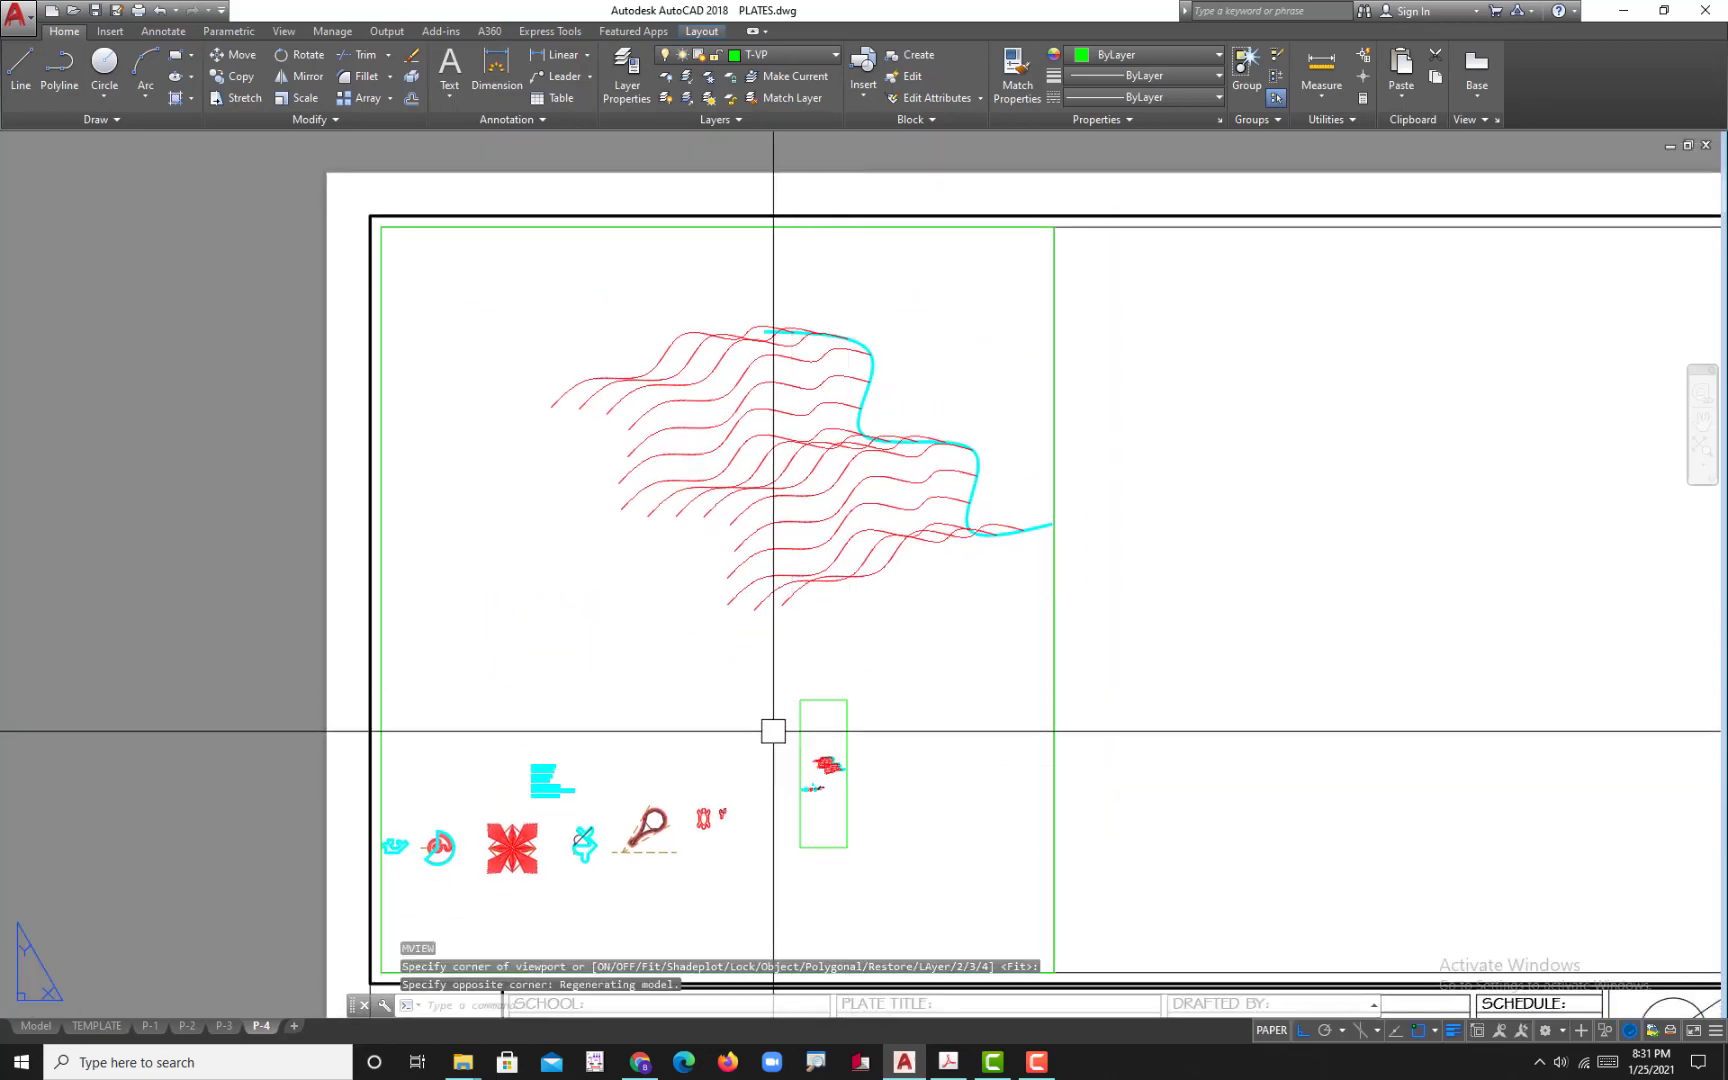
{"action": "key", "text": "Escape"}
{"action": "key", "text": "ctrl+z"}
- Centre the full mirror figure in the P-4 sheet's left viewport, set its scale to 1:15 and return to paper space
{"action": "scroll", "coordinate": [862, 838], "scroll_direction": "down", "scroll_amount": 1}
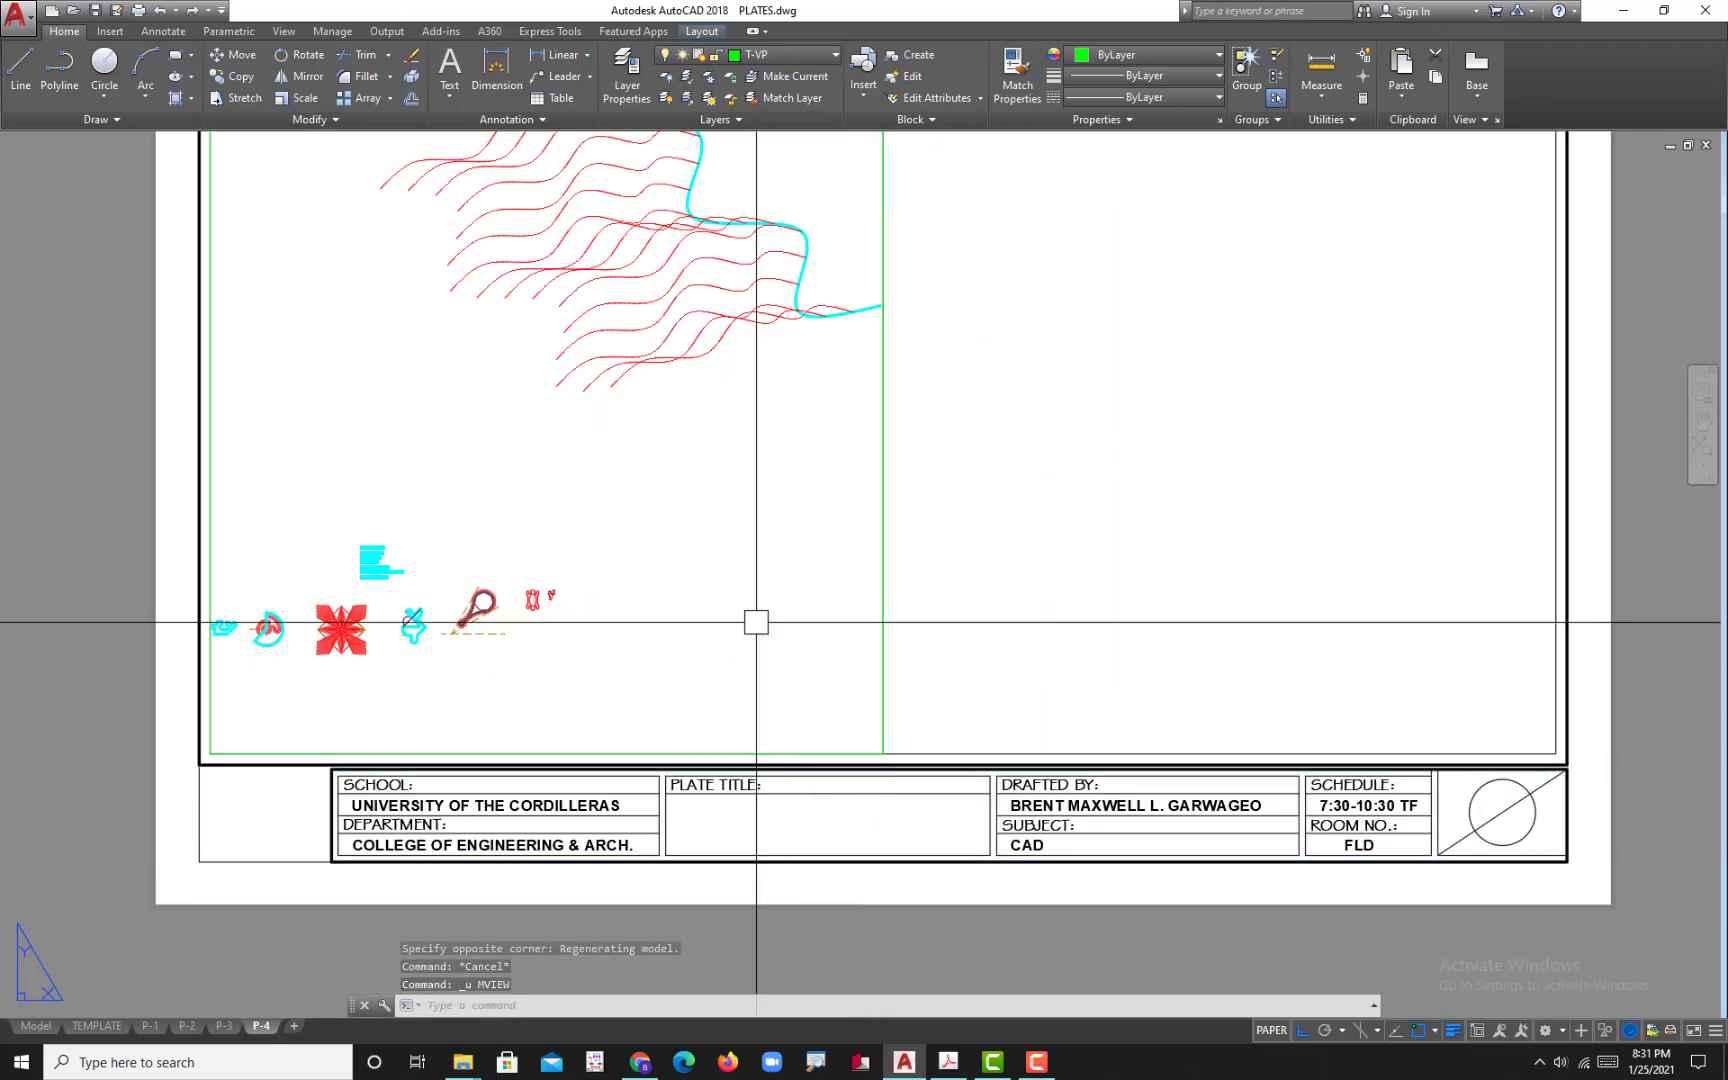
{"action": "scroll", "coordinate": [775, 629], "scroll_direction": "up", "scroll_amount": 1}
{"action": "double_click", "coordinate": [771, 621]}
{"action": "middle_click_drag", "start_coordinate": [668, 794], "coordinate": [752, 413]}
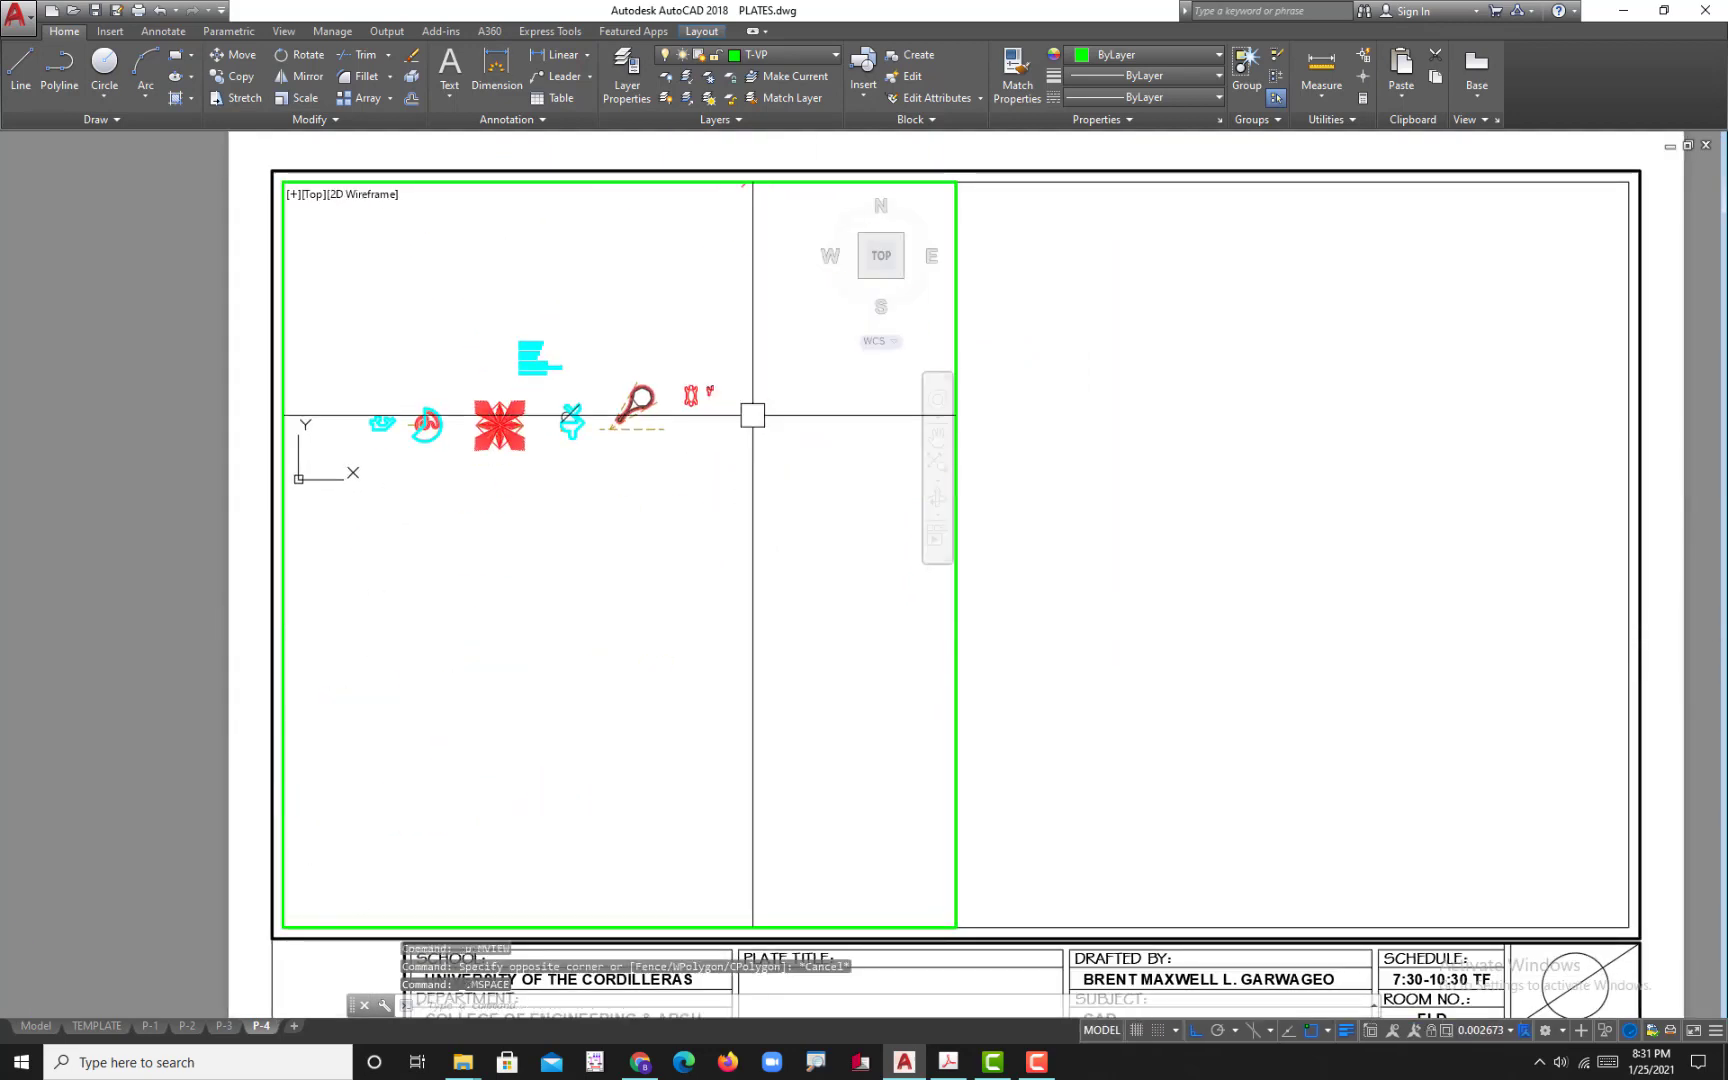
{"action": "scroll", "coordinate": [752, 413], "scroll_direction": "up", "scroll_amount": 10}
{"action": "middle_click_drag", "start_coordinate": [602, 397], "coordinate": [817, 515]}
{"action": "scroll", "coordinate": [733, 517], "scroll_direction": "up", "scroll_amount": 4}
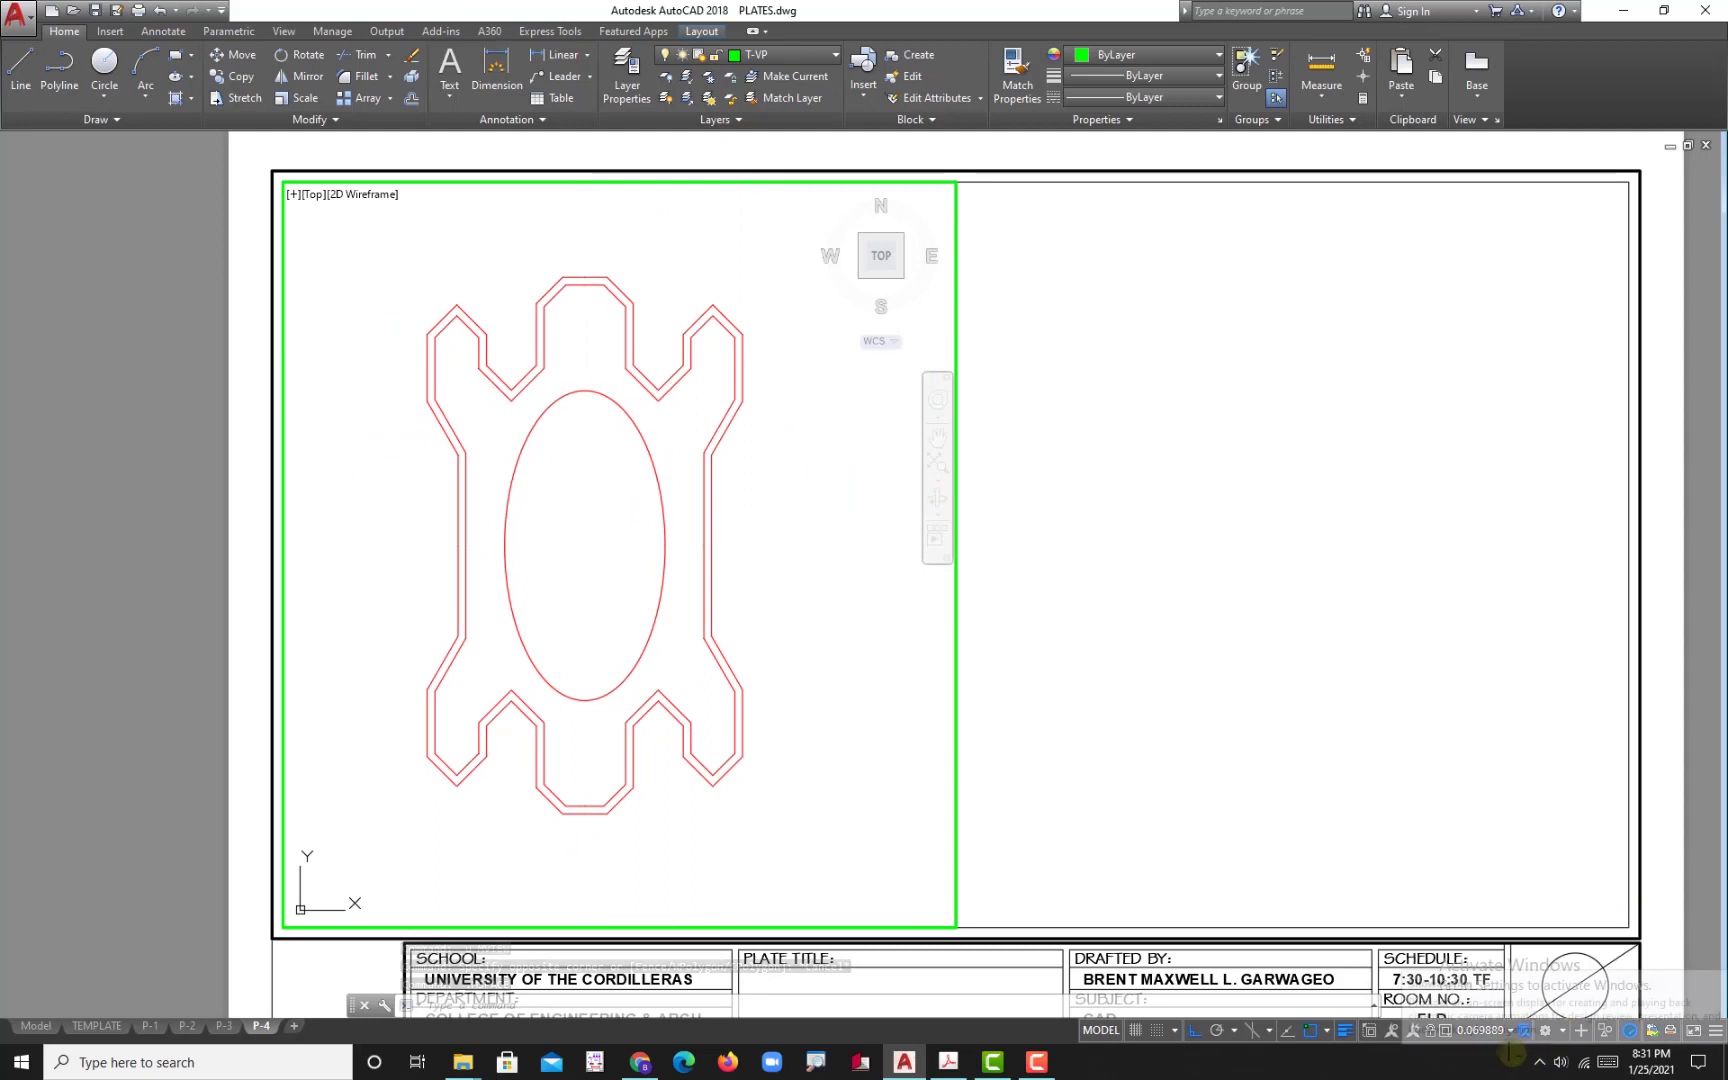
{"action": "left_click", "coordinate": [1510, 1030]}
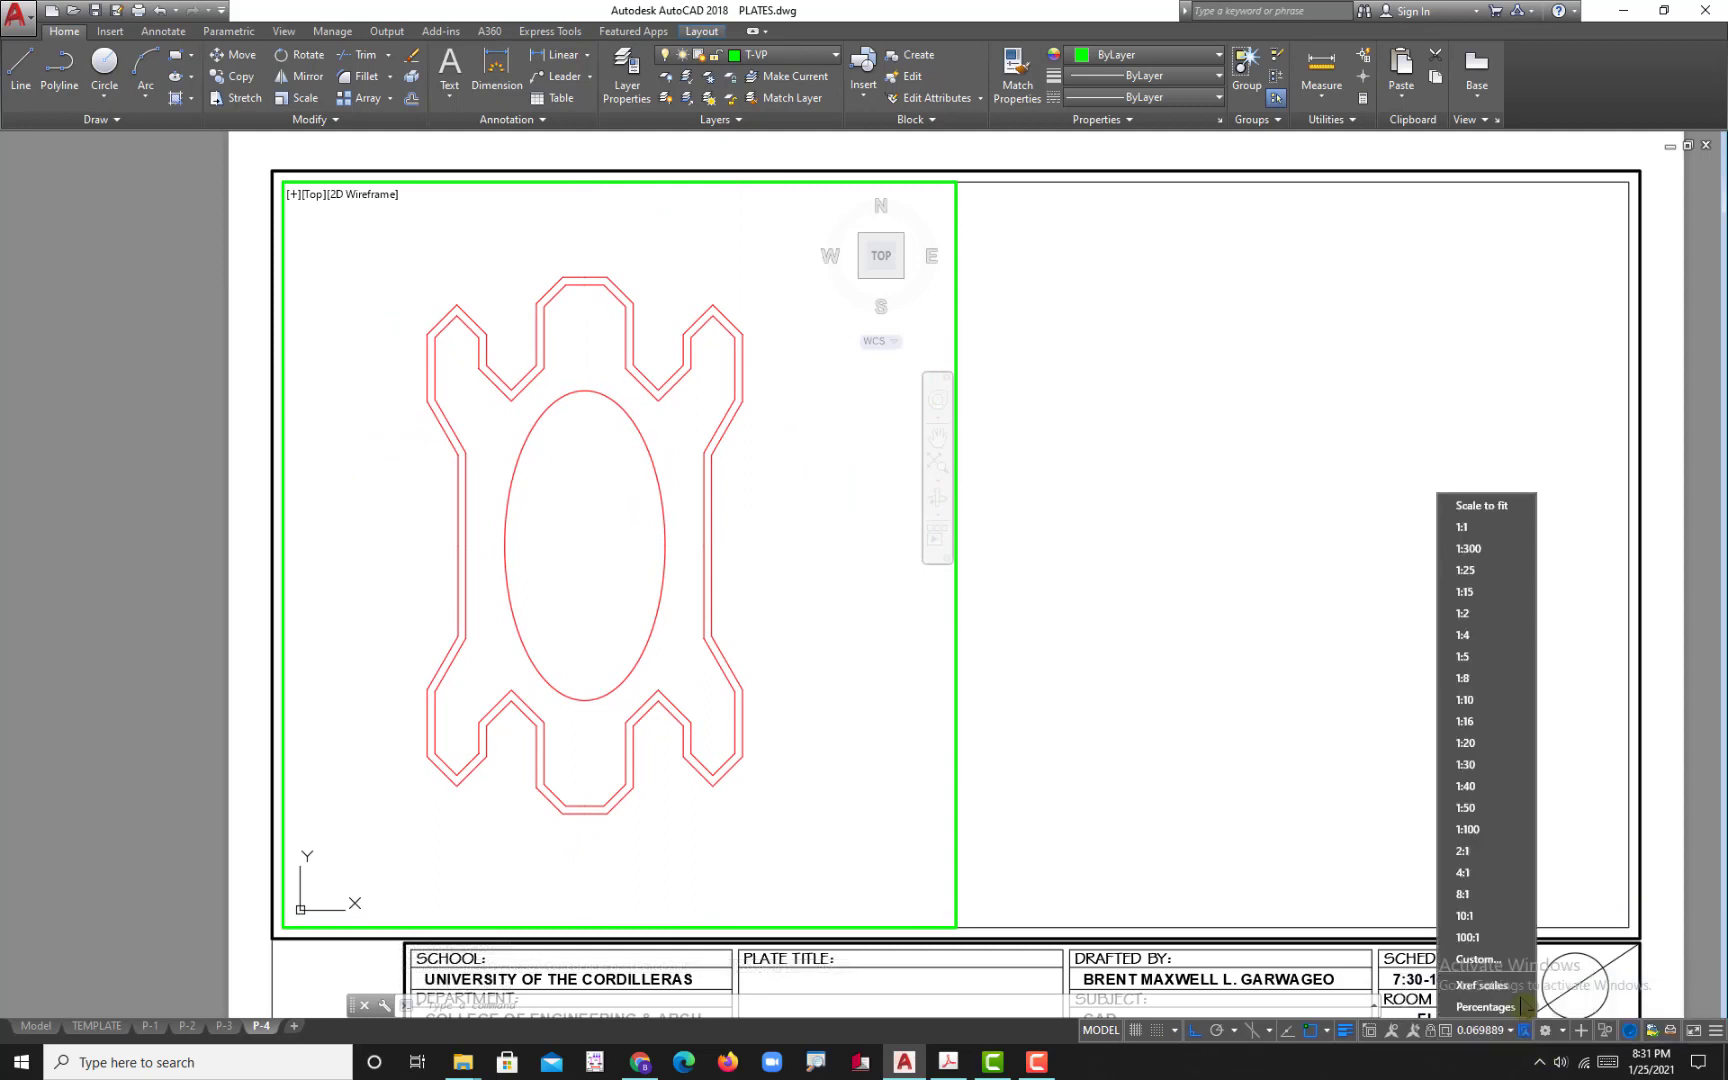
{"action": "left_click", "coordinate": [1474, 592]}
{"action": "double_click", "coordinate": [1136, 630]}
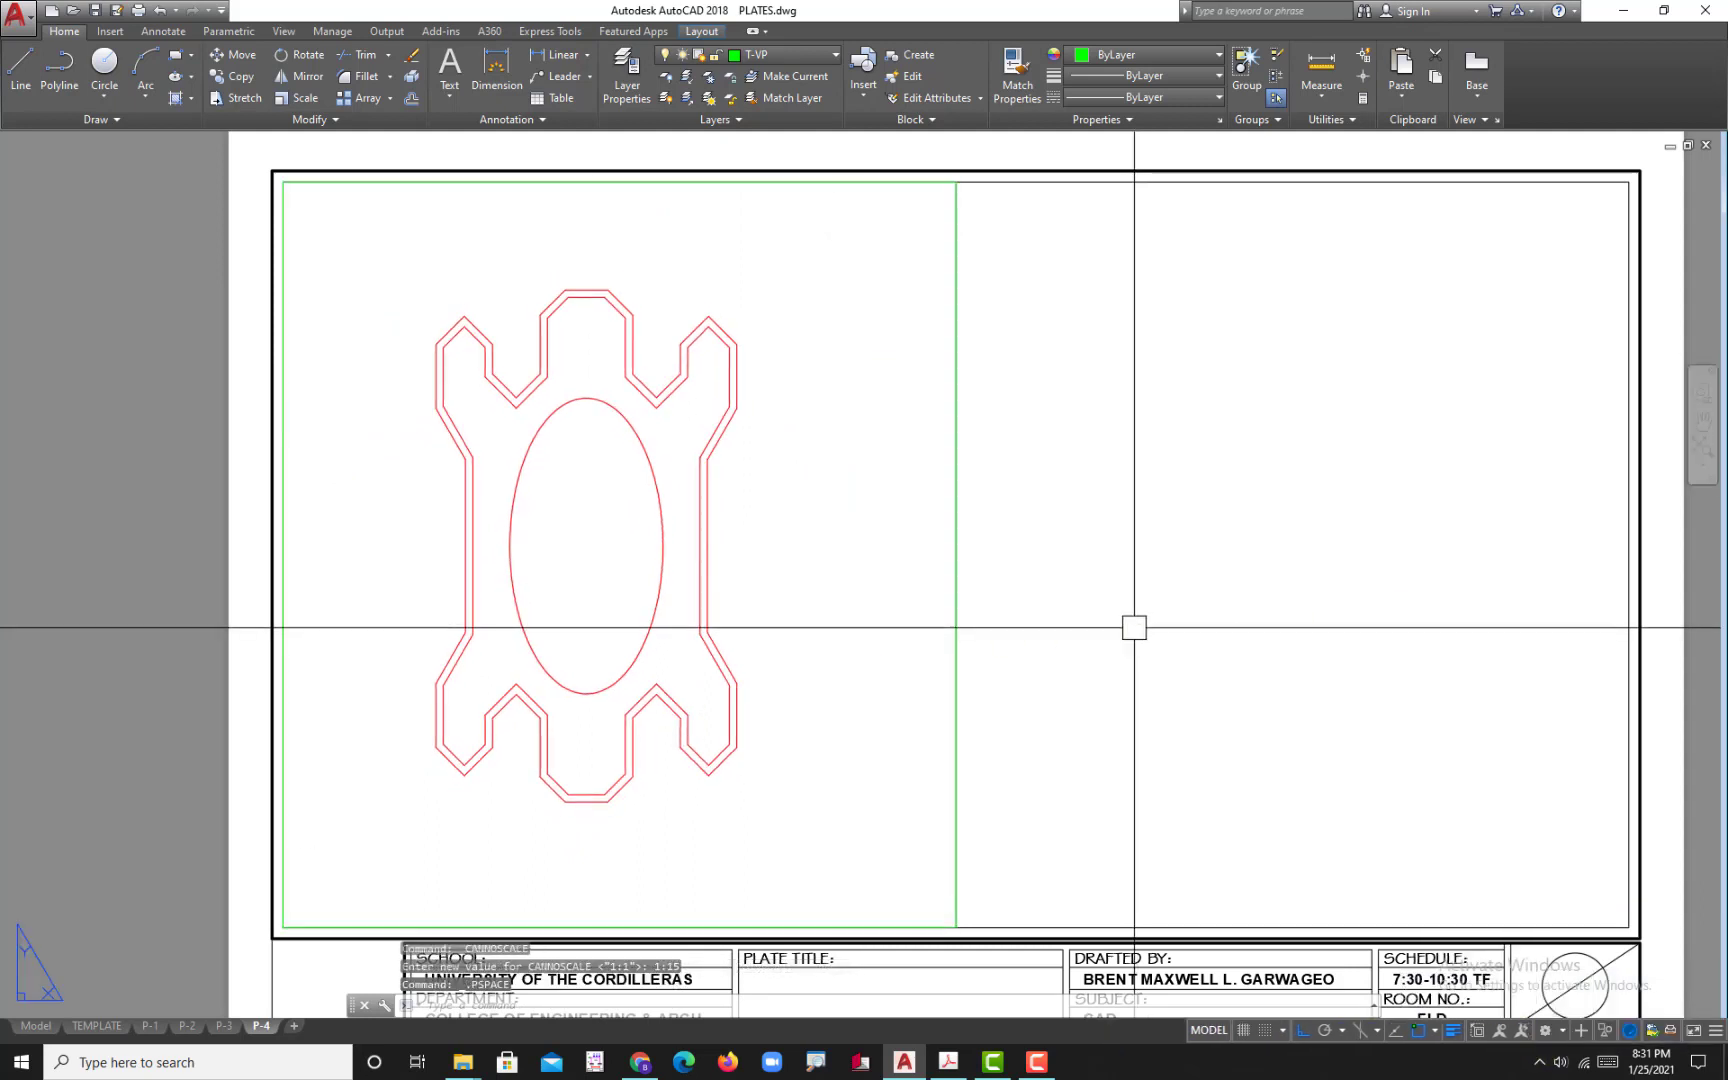
- Create a rectangular viewport inside the right half of the P-4 sheet, leaving a margin around it
{"action": "middle_click_drag", "start_coordinate": [926, 571], "coordinate": [727, 571]}
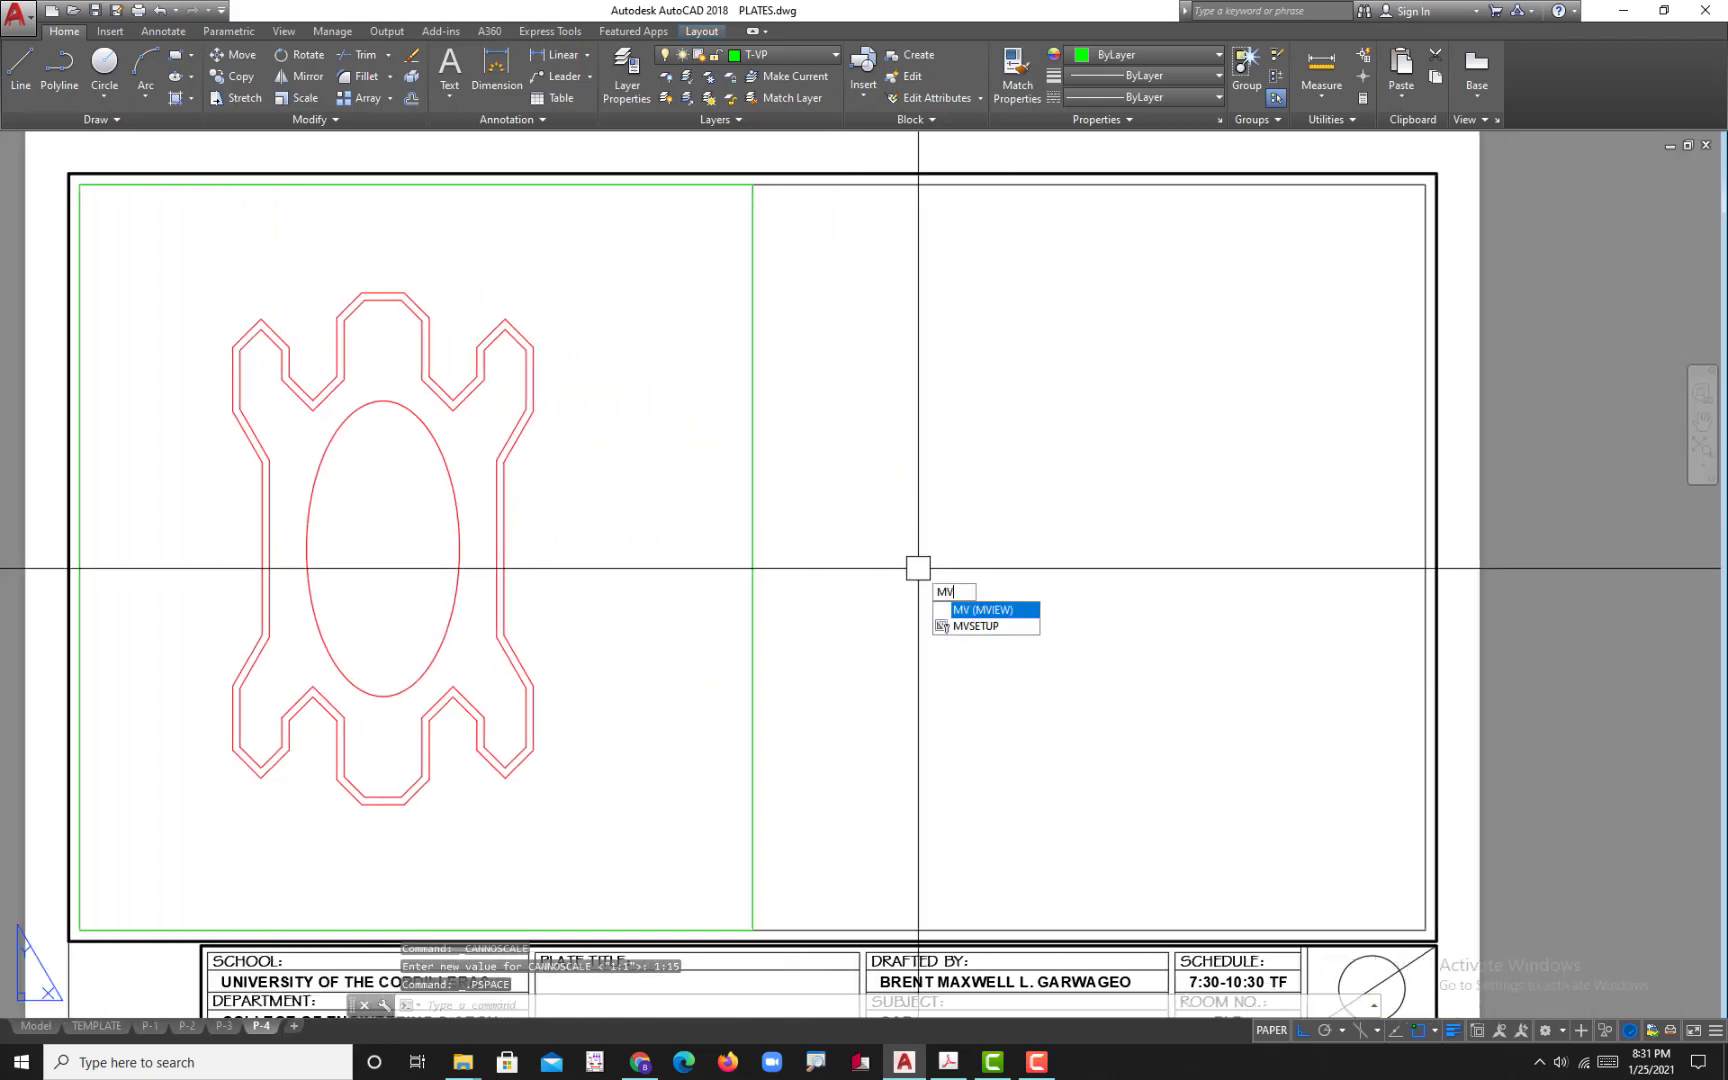
{"action": "key", "text": "Return"}
{"action": "left_click", "coordinate": [809, 296]}
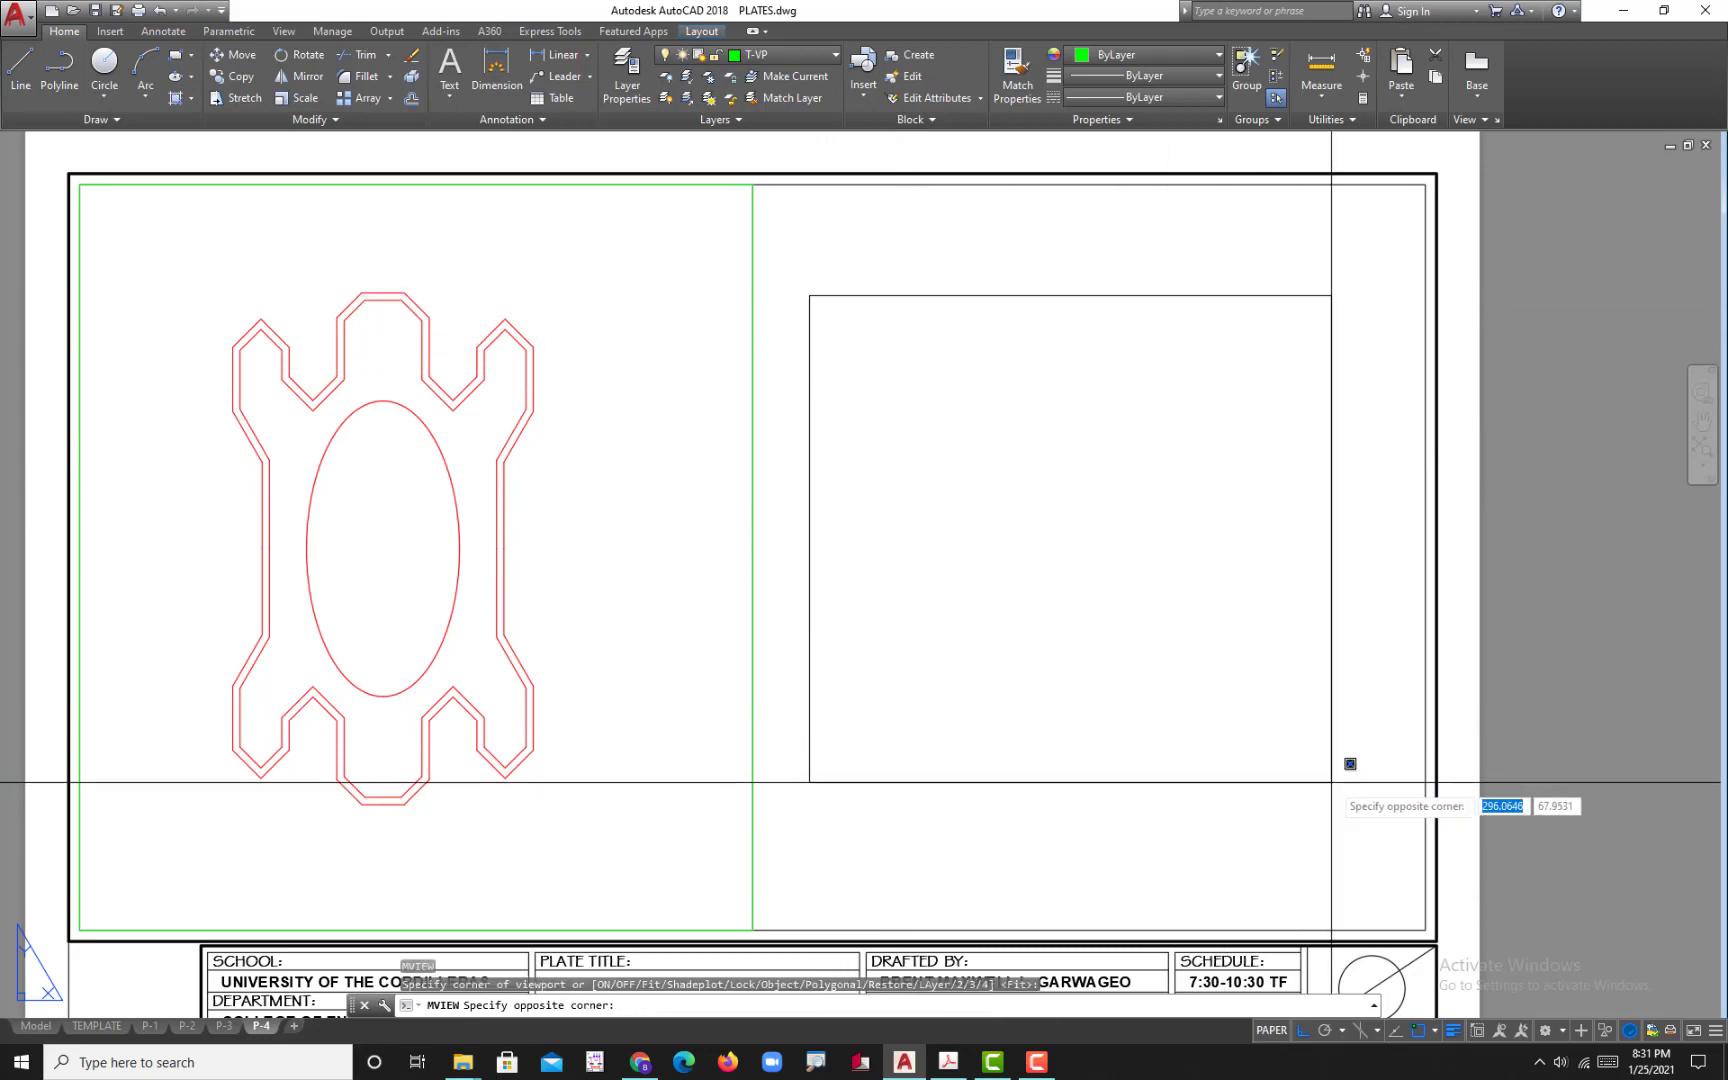
{"action": "left_click", "coordinate": [1338, 781]}
- Centre the quarter figure in the P-4 sheet's right viewport, set its scale to 1:10 as in the PDF and return to paper space
{"action": "left_click", "coordinate": [948, 1062]}
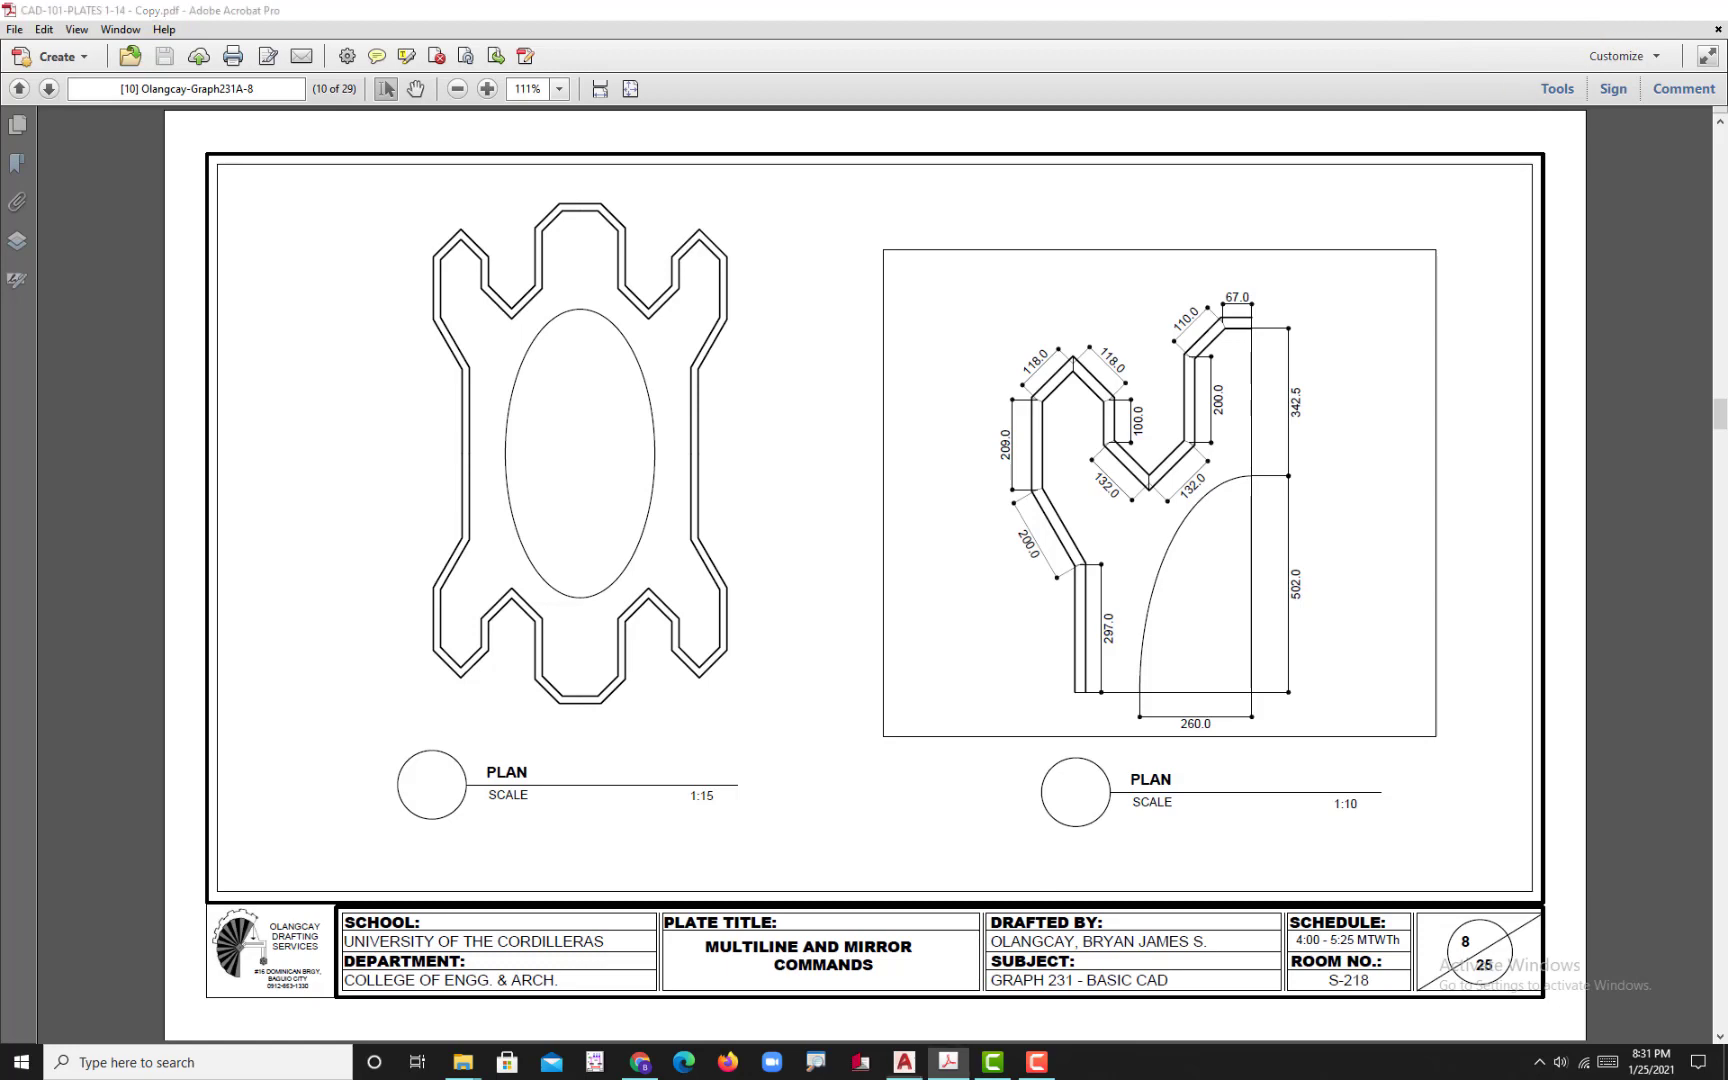
{"action": "left_click", "coordinate": [904, 1062]}
{"action": "double_click", "coordinate": [1061, 692]}
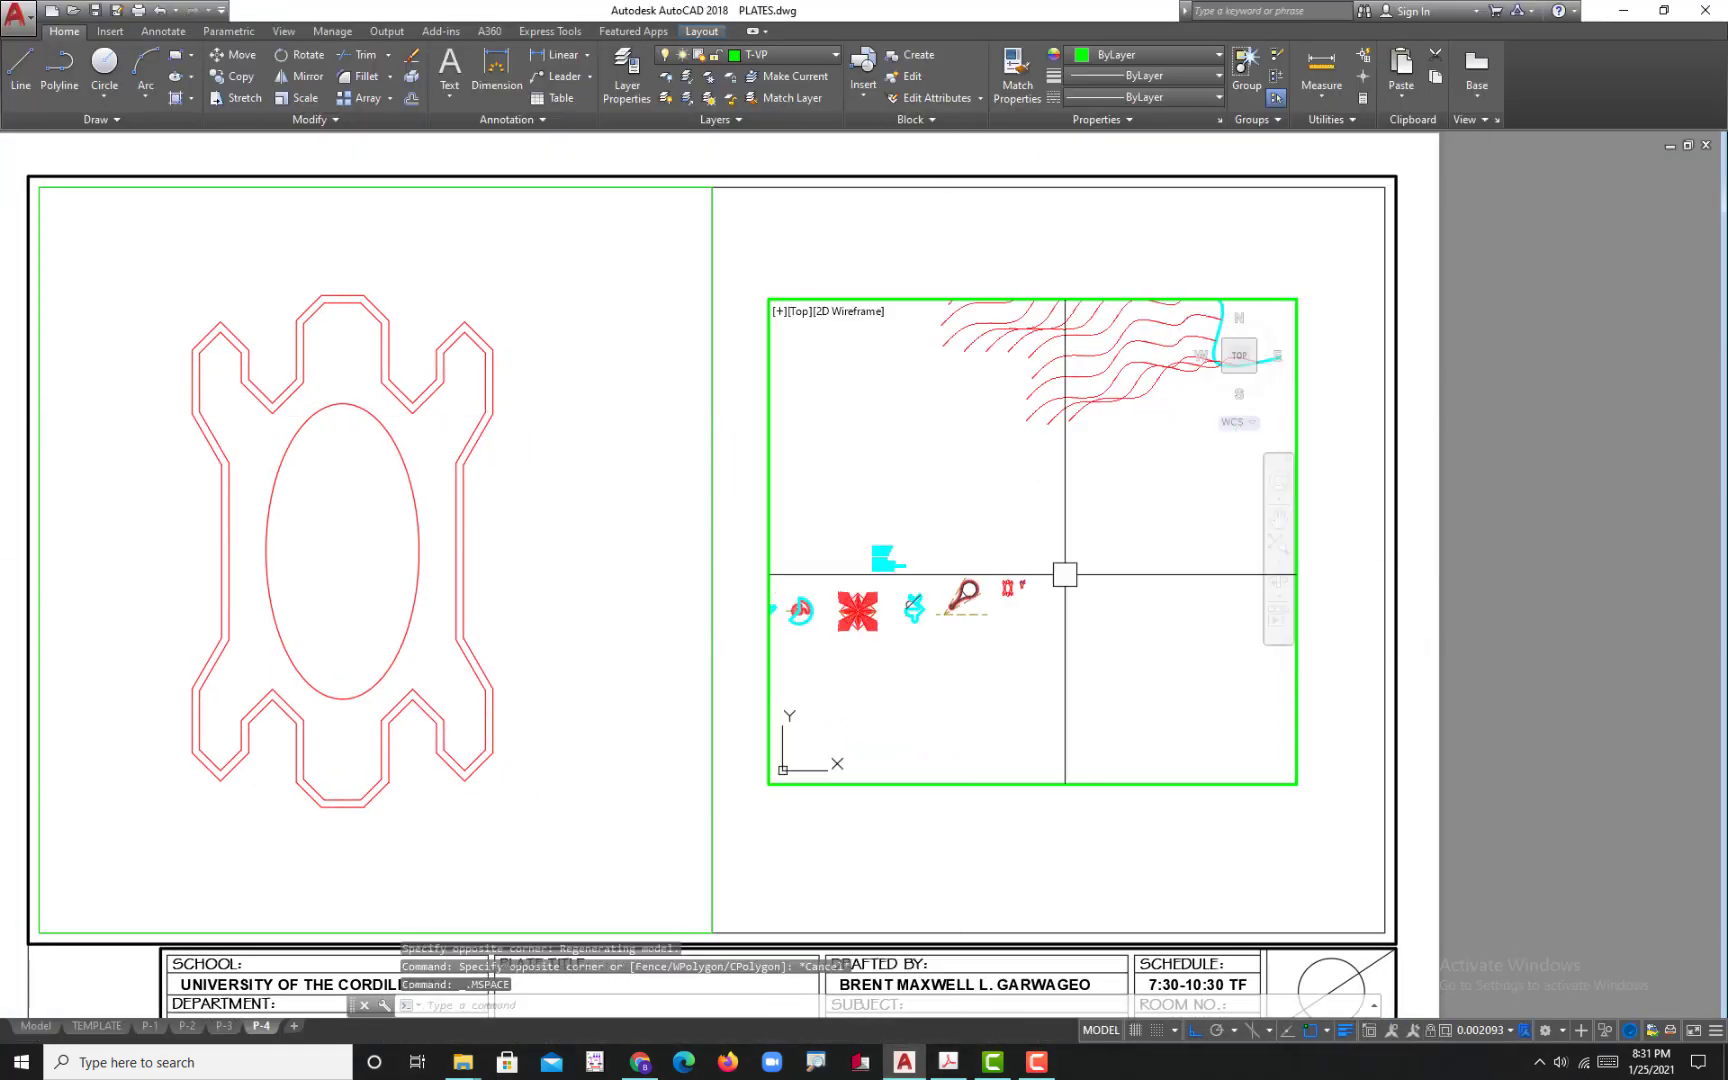
{"action": "scroll", "coordinate": [1065, 575], "scroll_direction": "up", "scroll_amount": 5}
{"action": "scroll", "coordinate": [1032, 610], "scroll_direction": "up", "scroll_amount": 3}
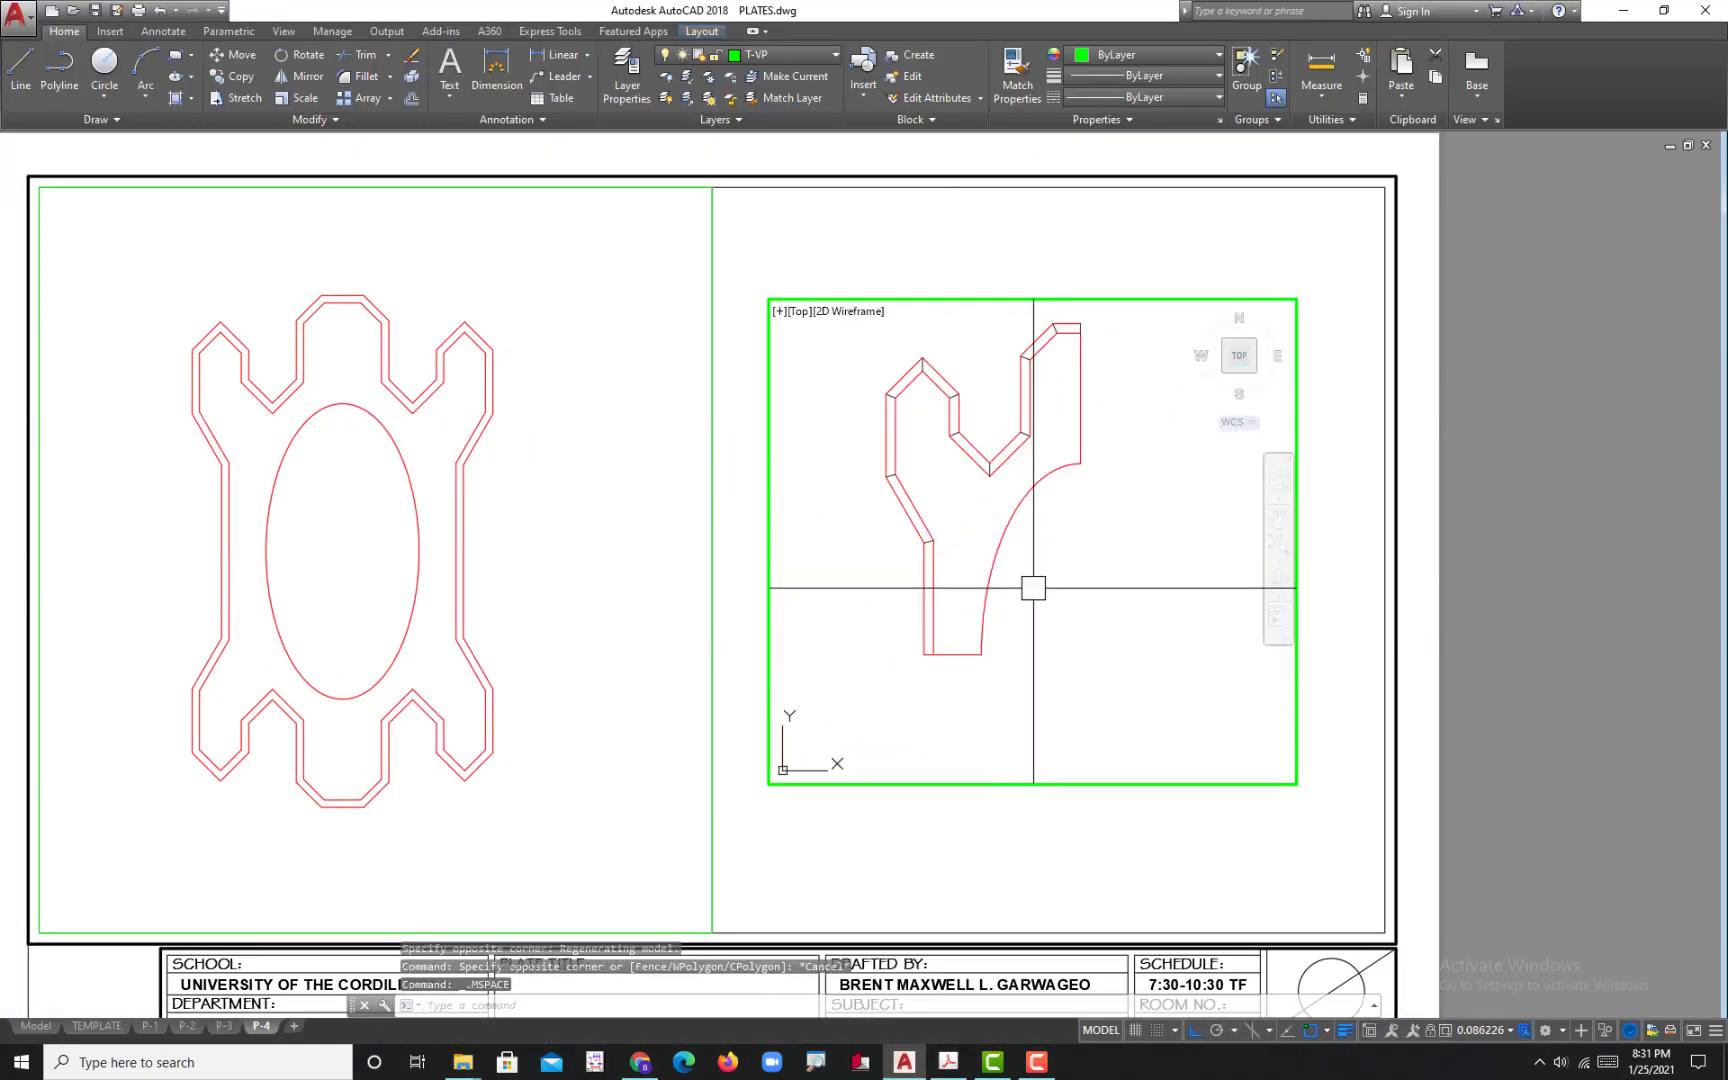
{"action": "middle_click_drag", "start_coordinate": [1034, 586], "coordinate": [1065, 638]}
{"action": "left_click", "coordinate": [1511, 1032]}
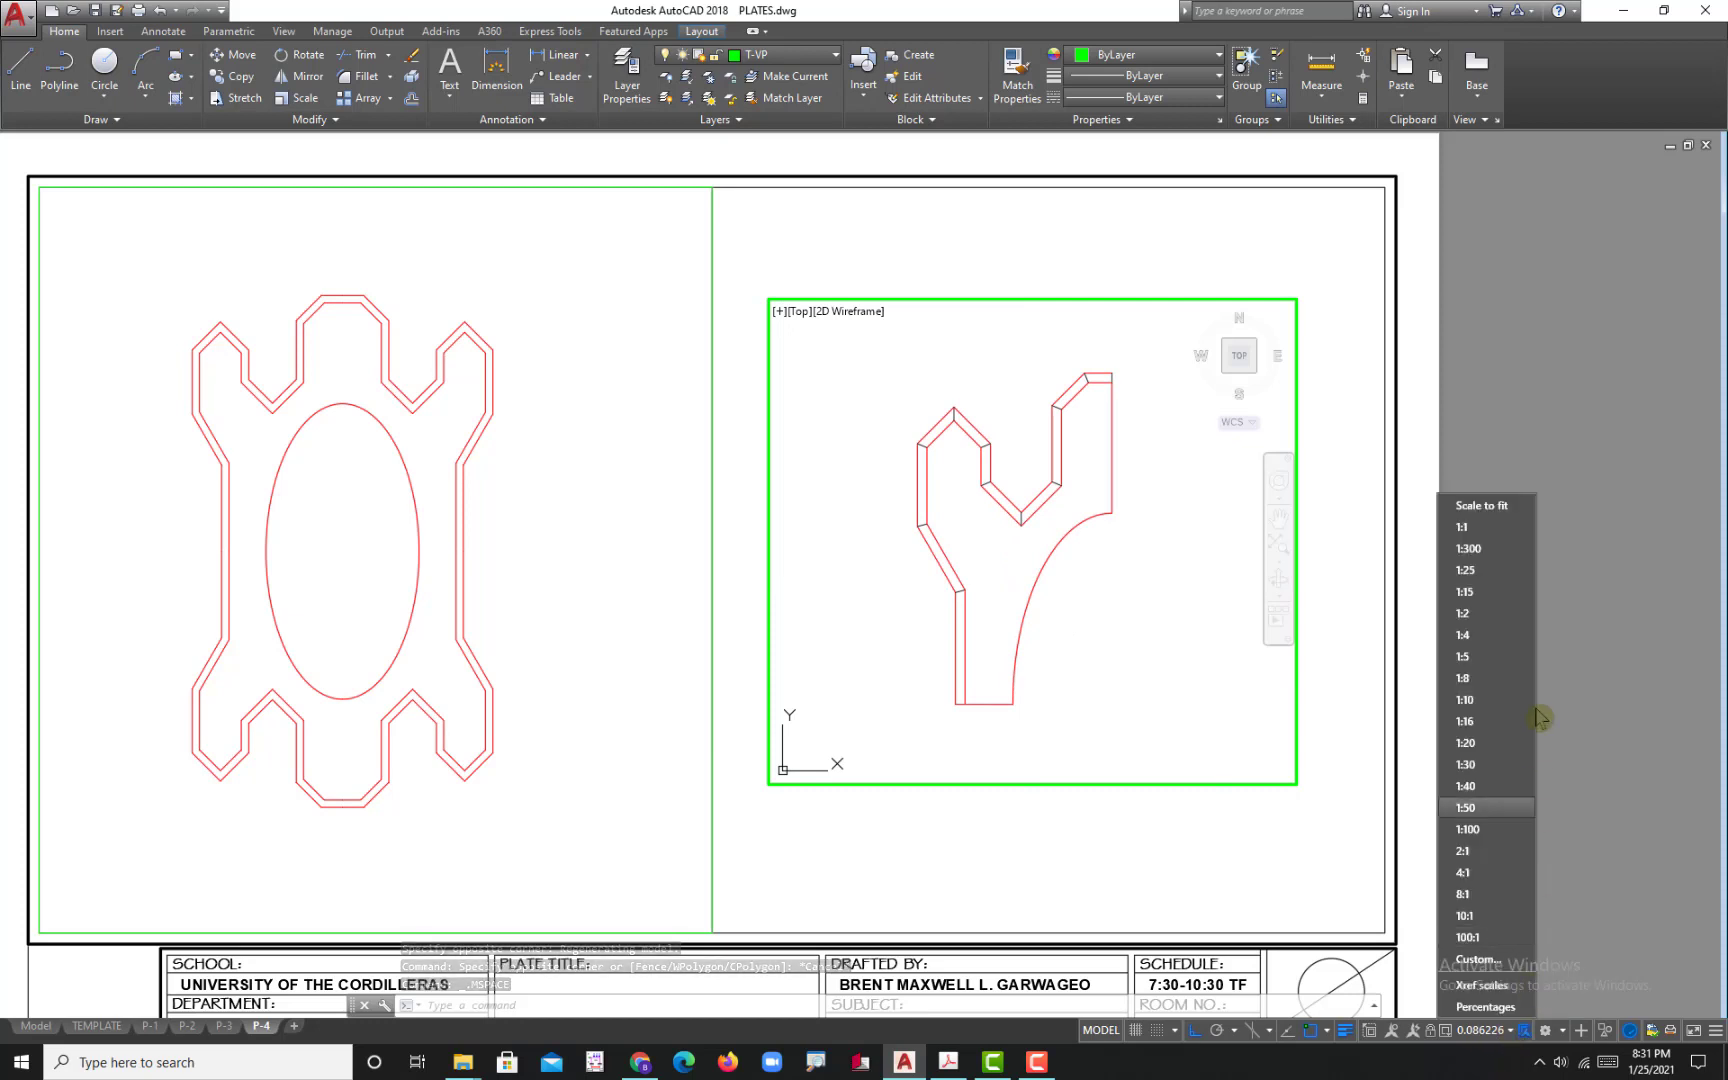
{"action": "left_click", "coordinate": [1443, 727]}
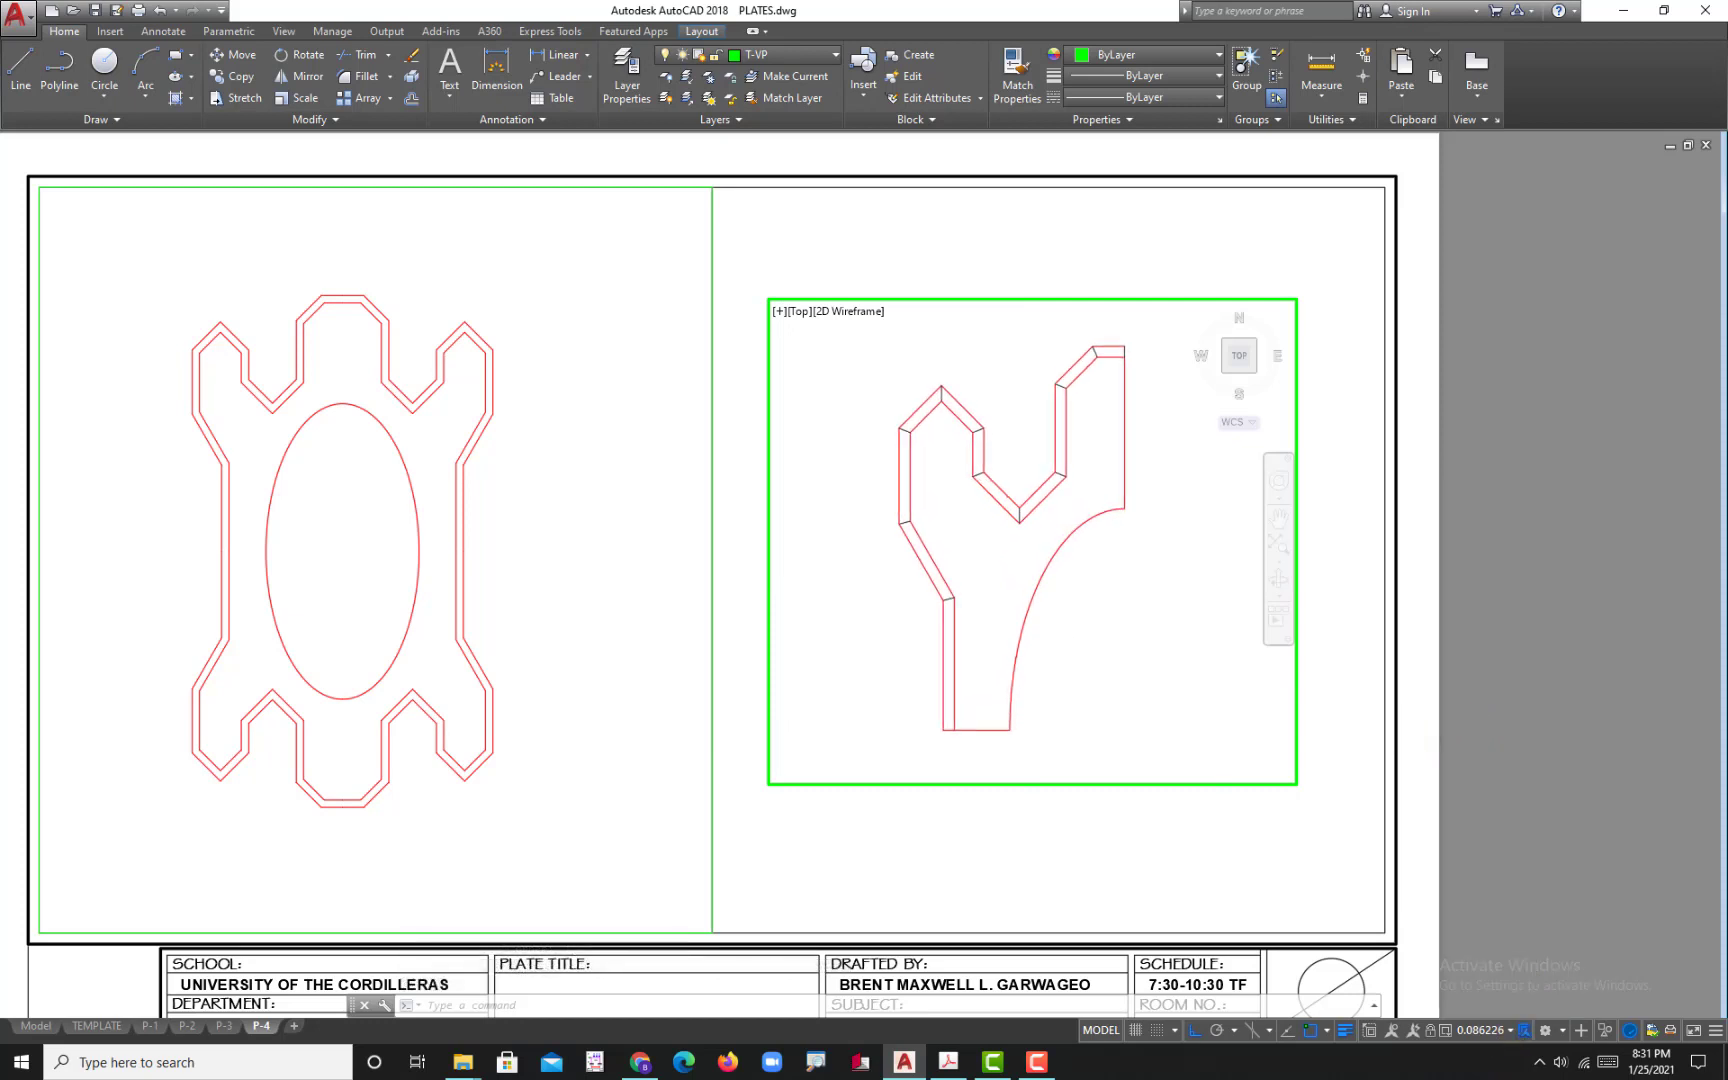
{"action": "double_click", "coordinate": [1187, 634]}
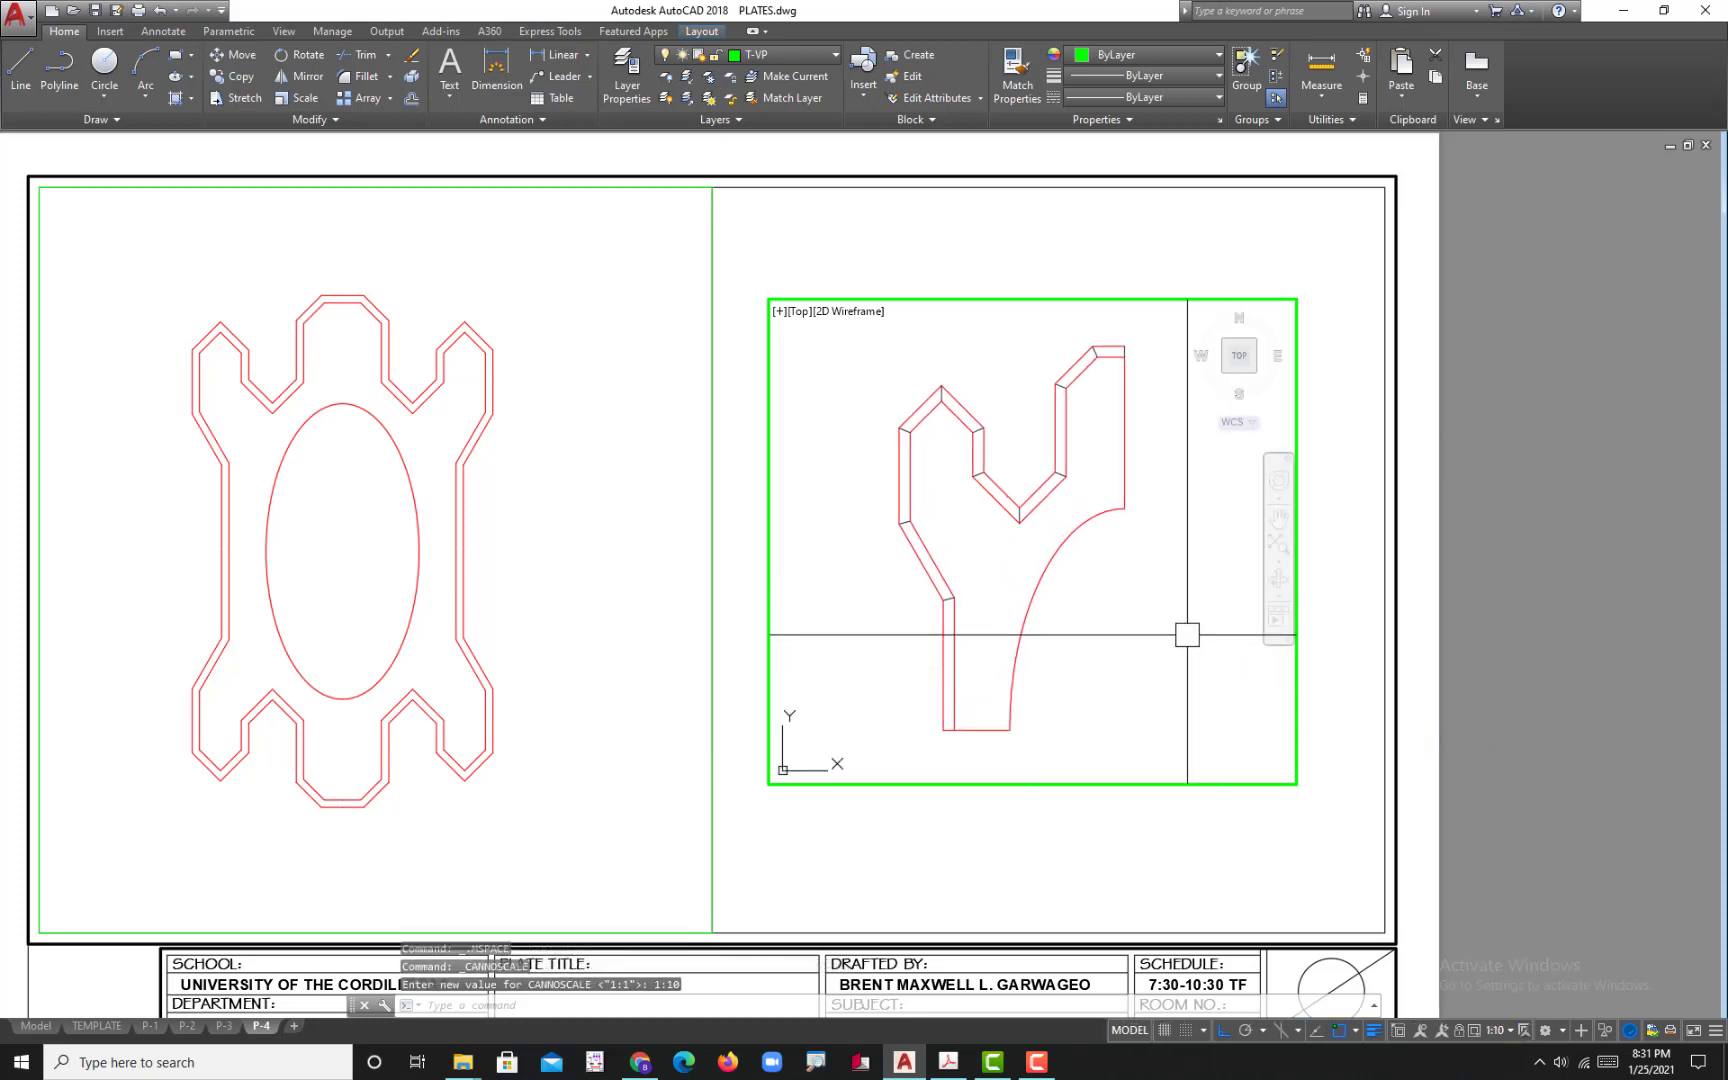
{"action": "double_click", "coordinate": [1357, 717]}
- Move the right viewport's frame to the M-REF layer
{"action": "left_click", "coordinate": [1296, 694]}
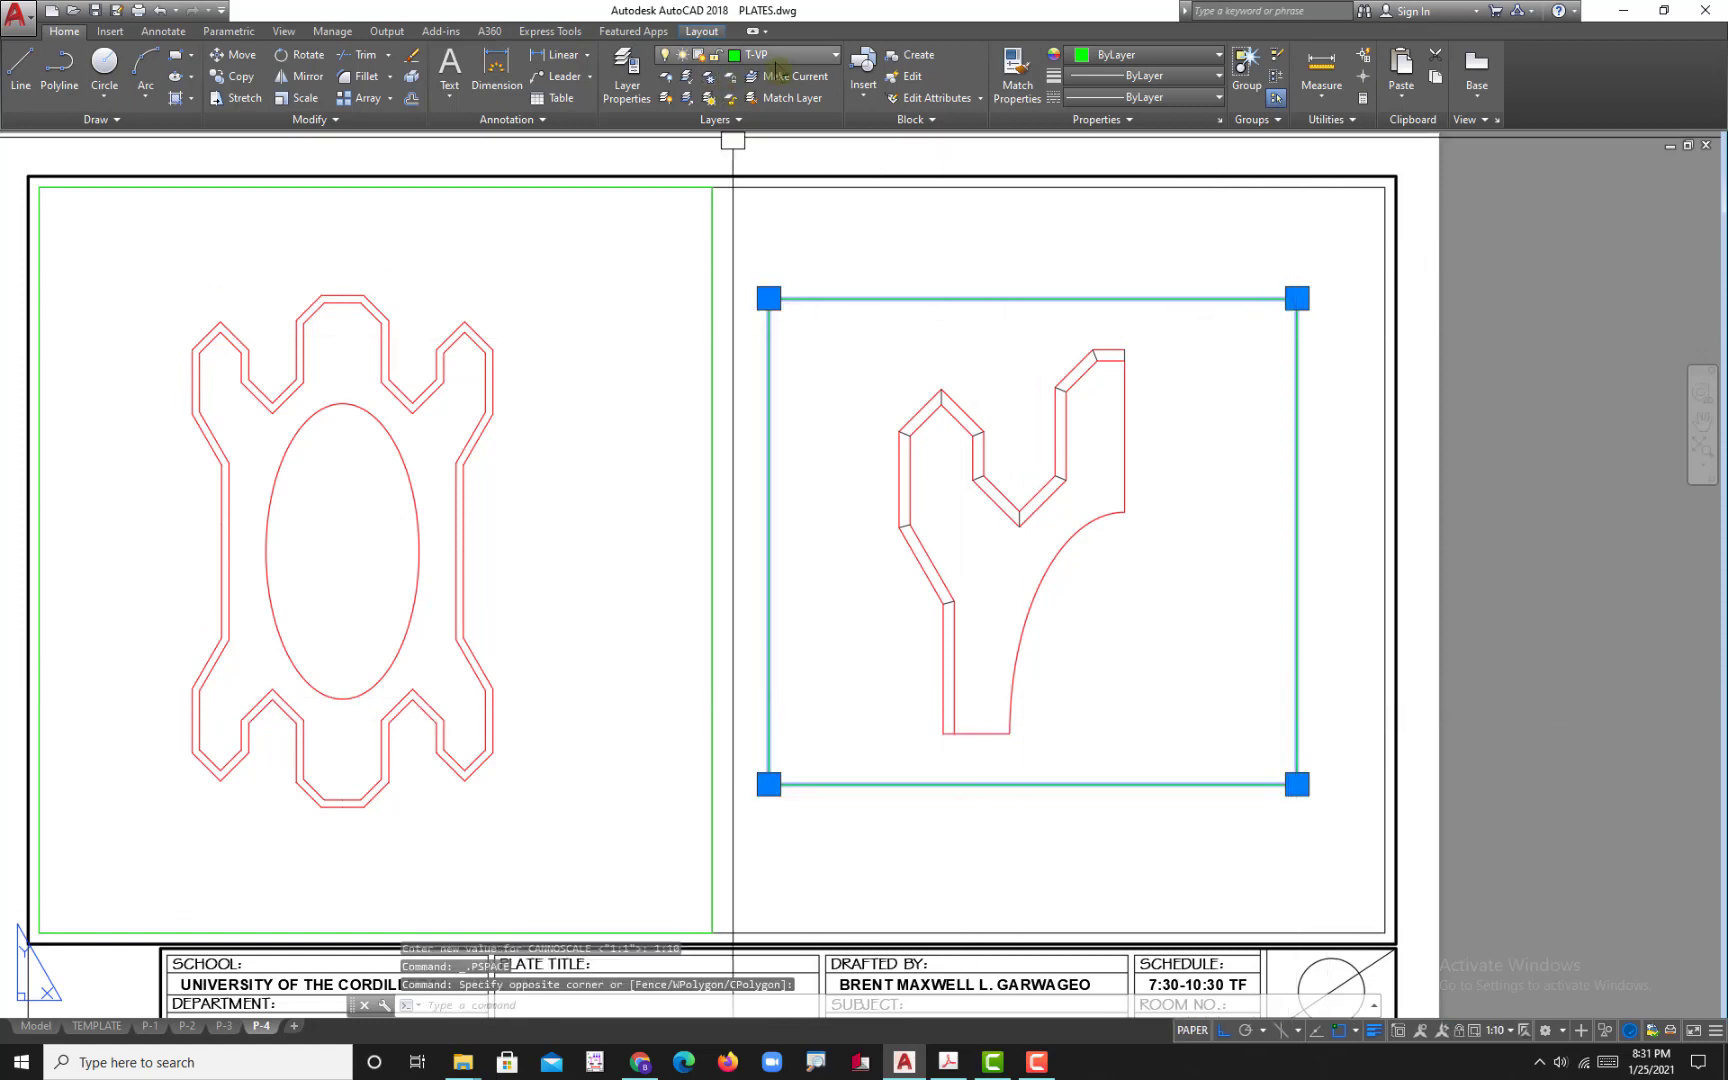
{"action": "left_click", "coordinate": [780, 55]}
{"action": "left_click", "coordinate": [762, 207]}
{"action": "key", "text": "Escape"}
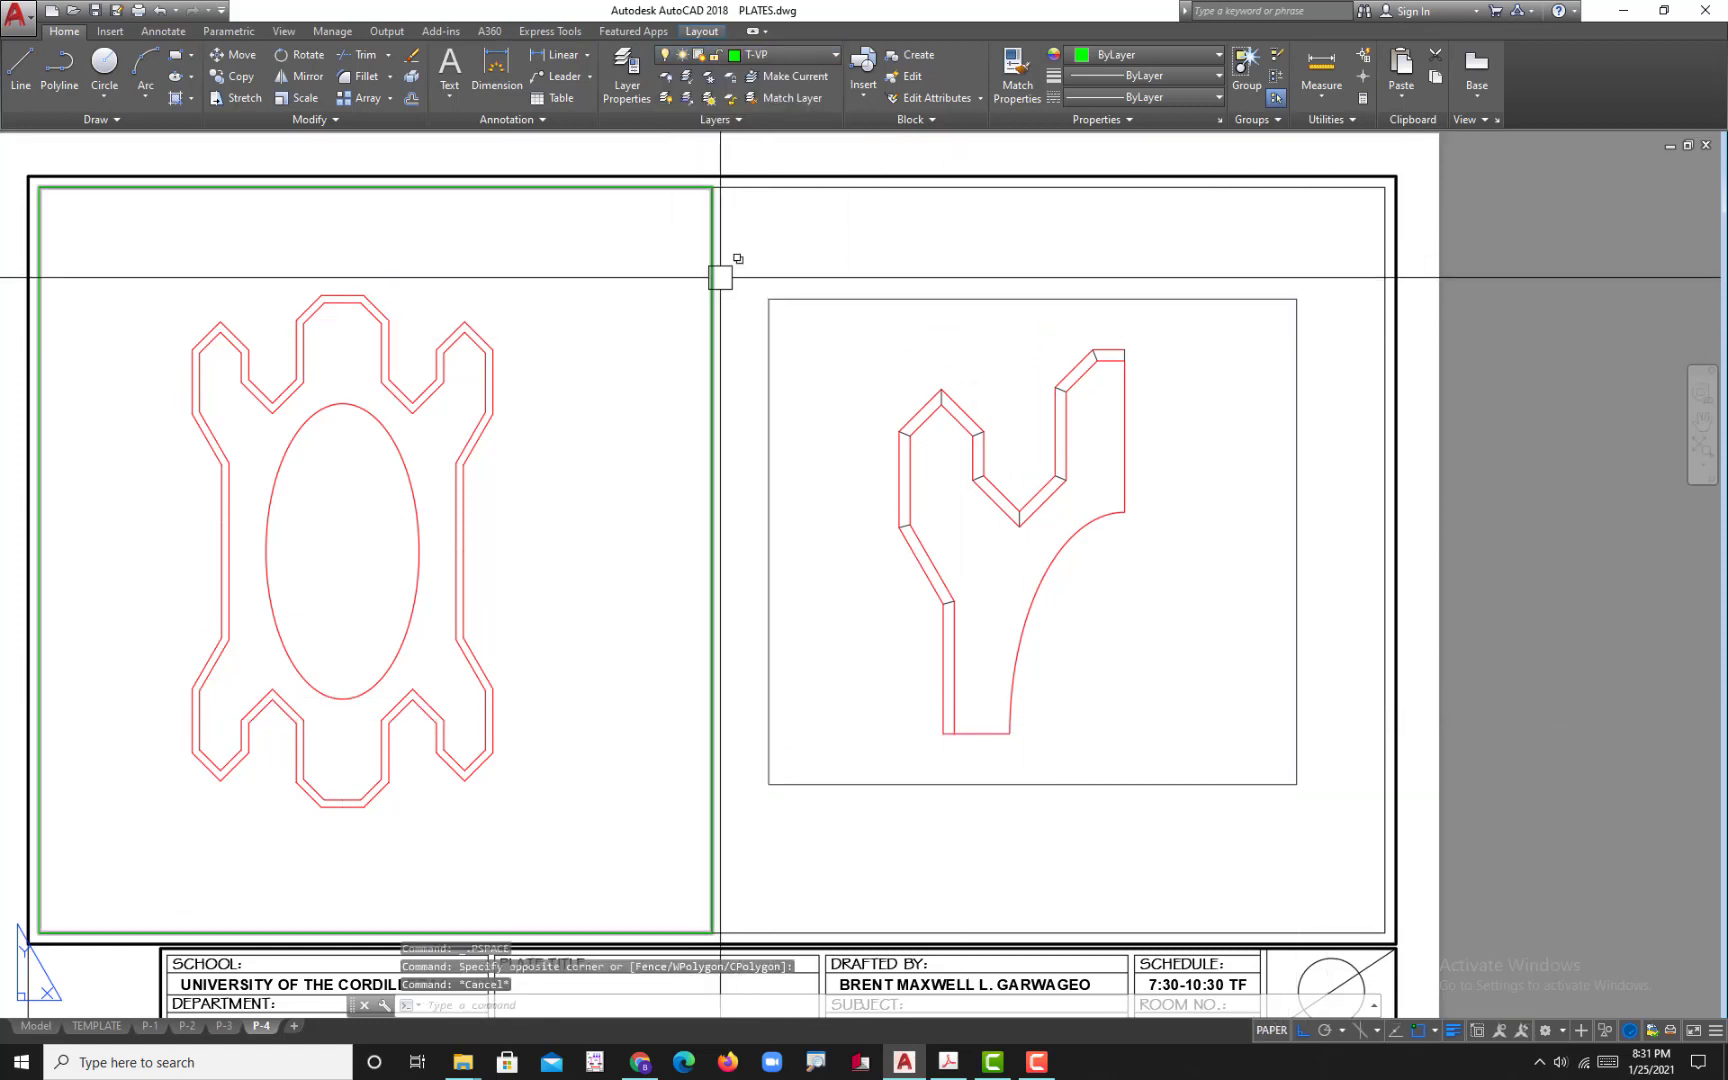
{"action": "scroll", "coordinate": [718, 262], "scroll_direction": "down", "scroll_amount": 2}
{"action": "scroll", "coordinate": [890, 440], "scroll_direction": "up", "scroll_amount": 3}
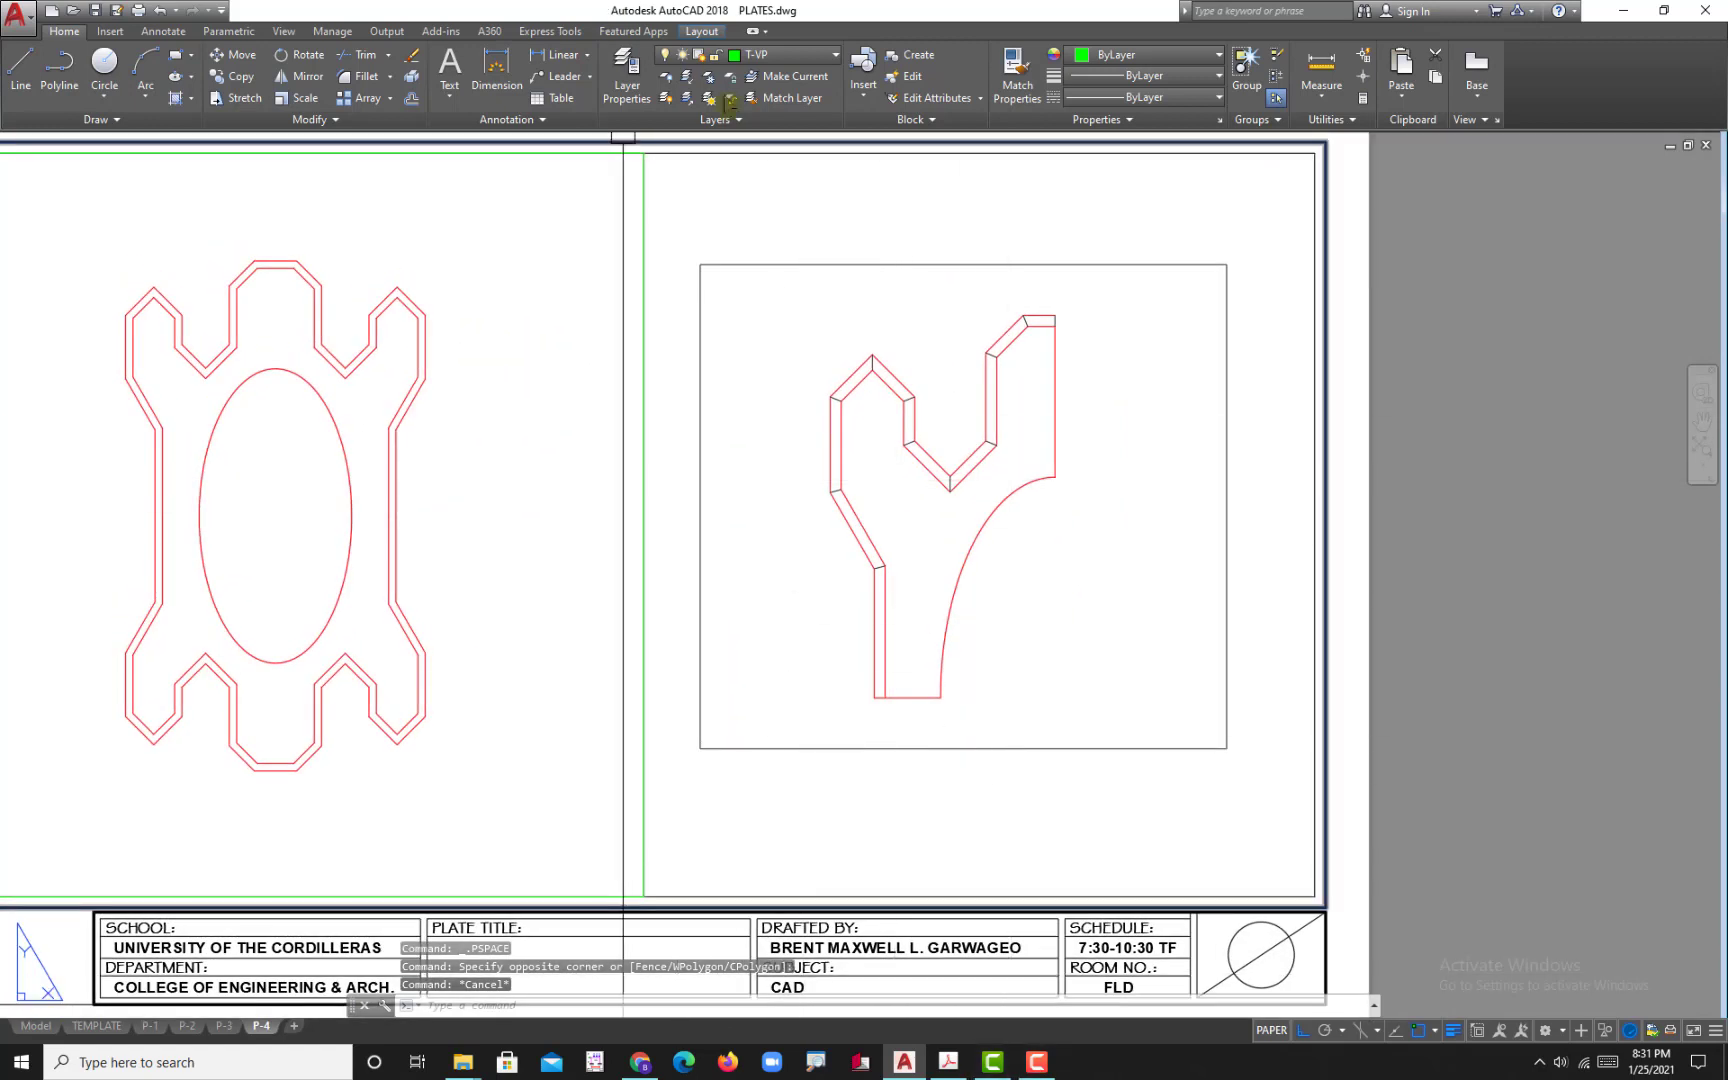
- Make D-DOT the current dimension style
{"action": "type", "text": "d"}
{"action": "key", "text": "Return"}
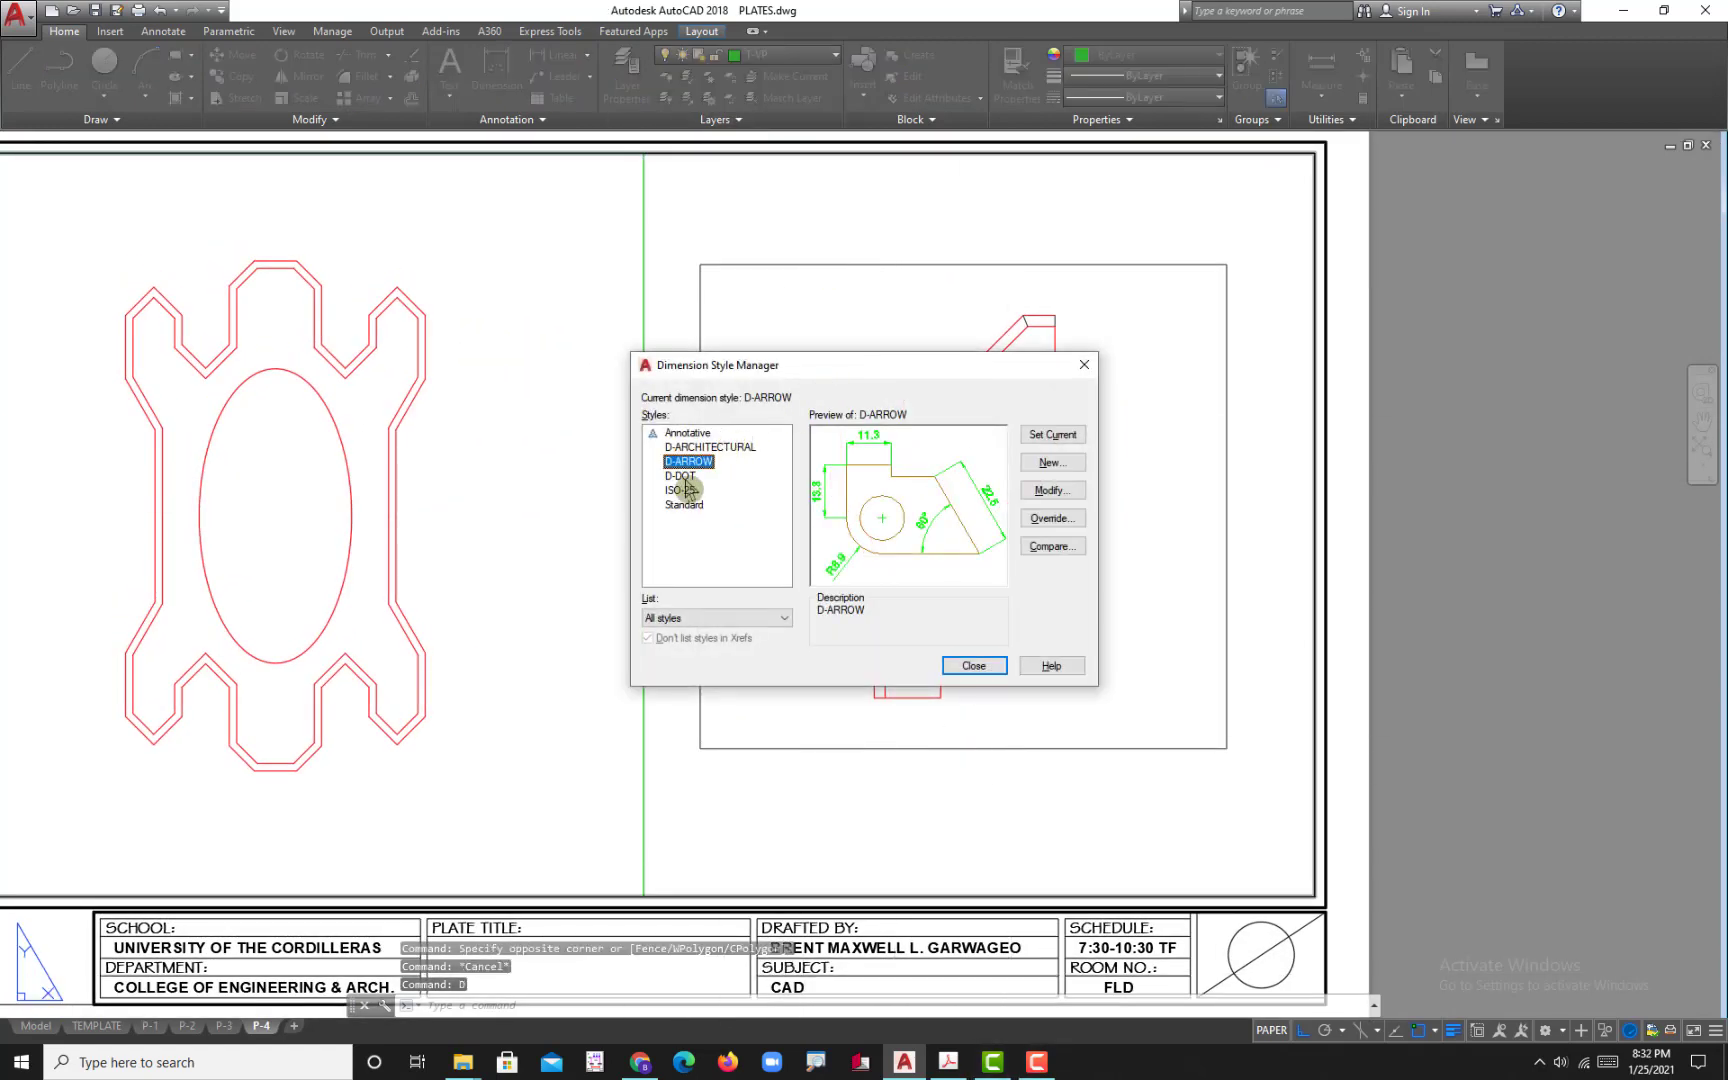
{"action": "left_click", "coordinate": [973, 666]}
- Following the PDF, add a linear dimension above the quarter figure's short top horizontal segment, measured along the multiline's centreline
{"action": "scroll", "coordinate": [990, 460], "scroll_direction": "up", "scroll_amount": 5}
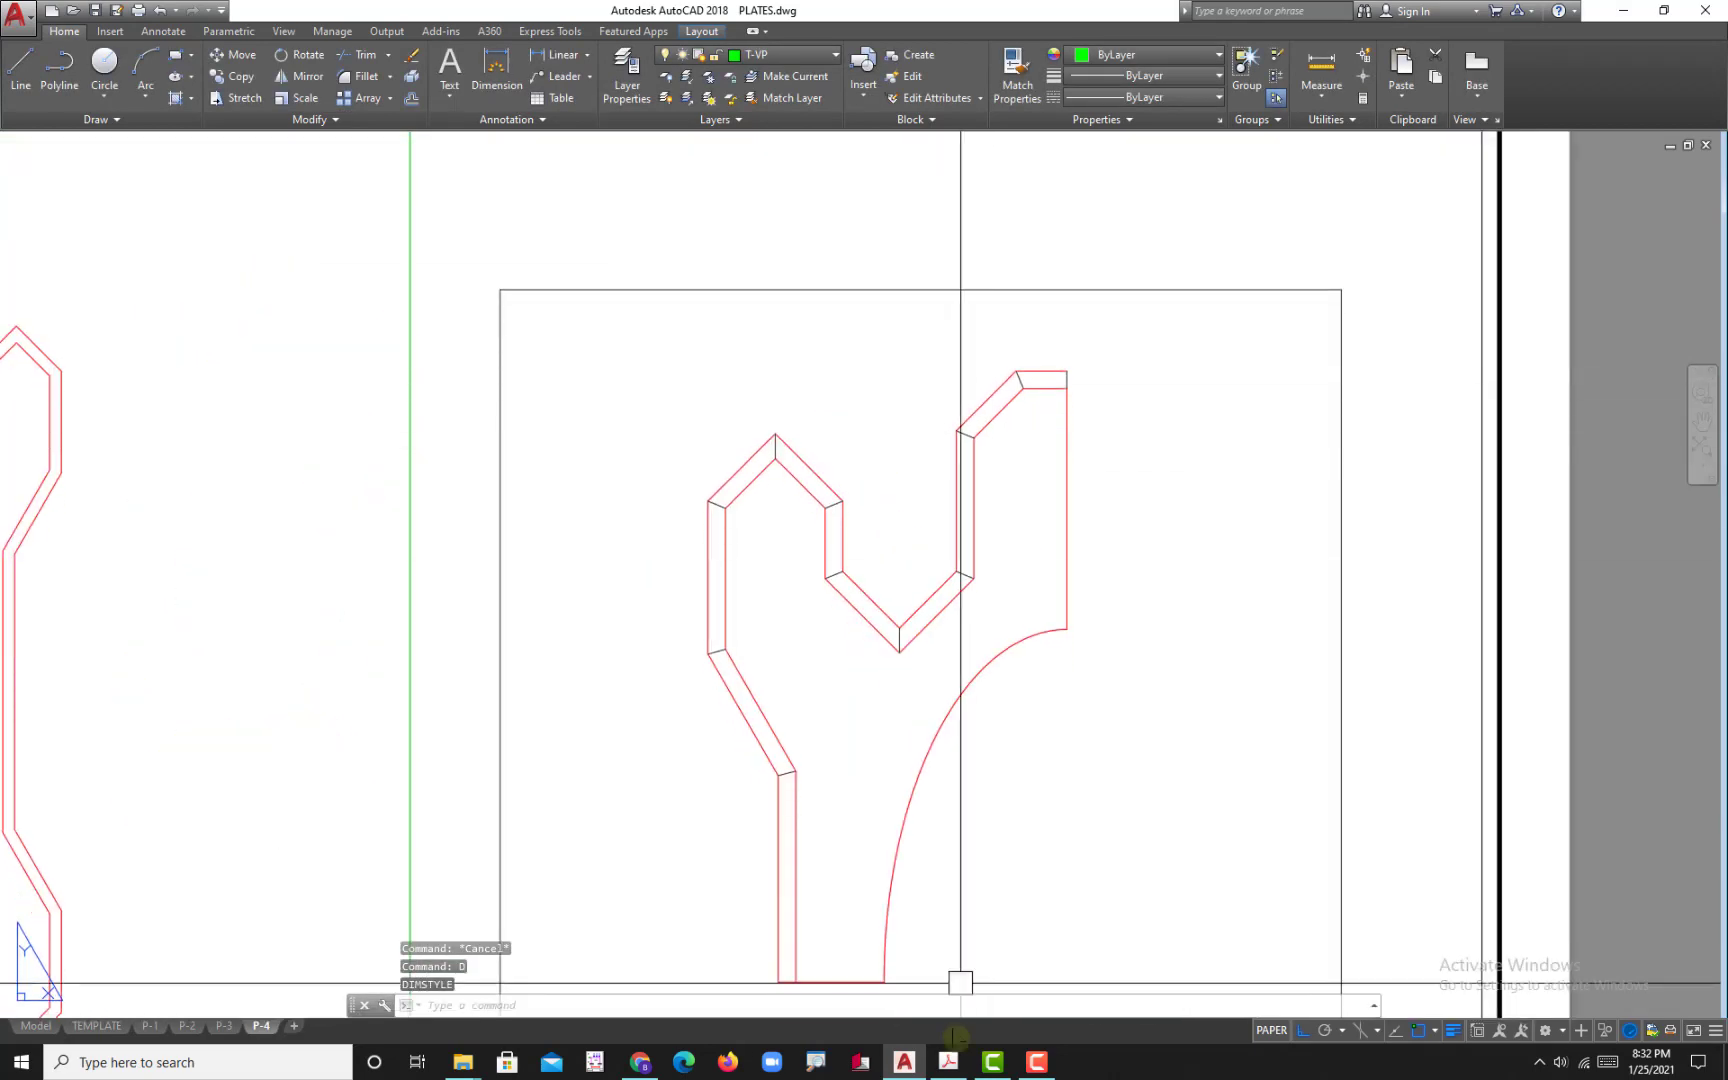
{"action": "left_click", "coordinate": [948, 1064]}
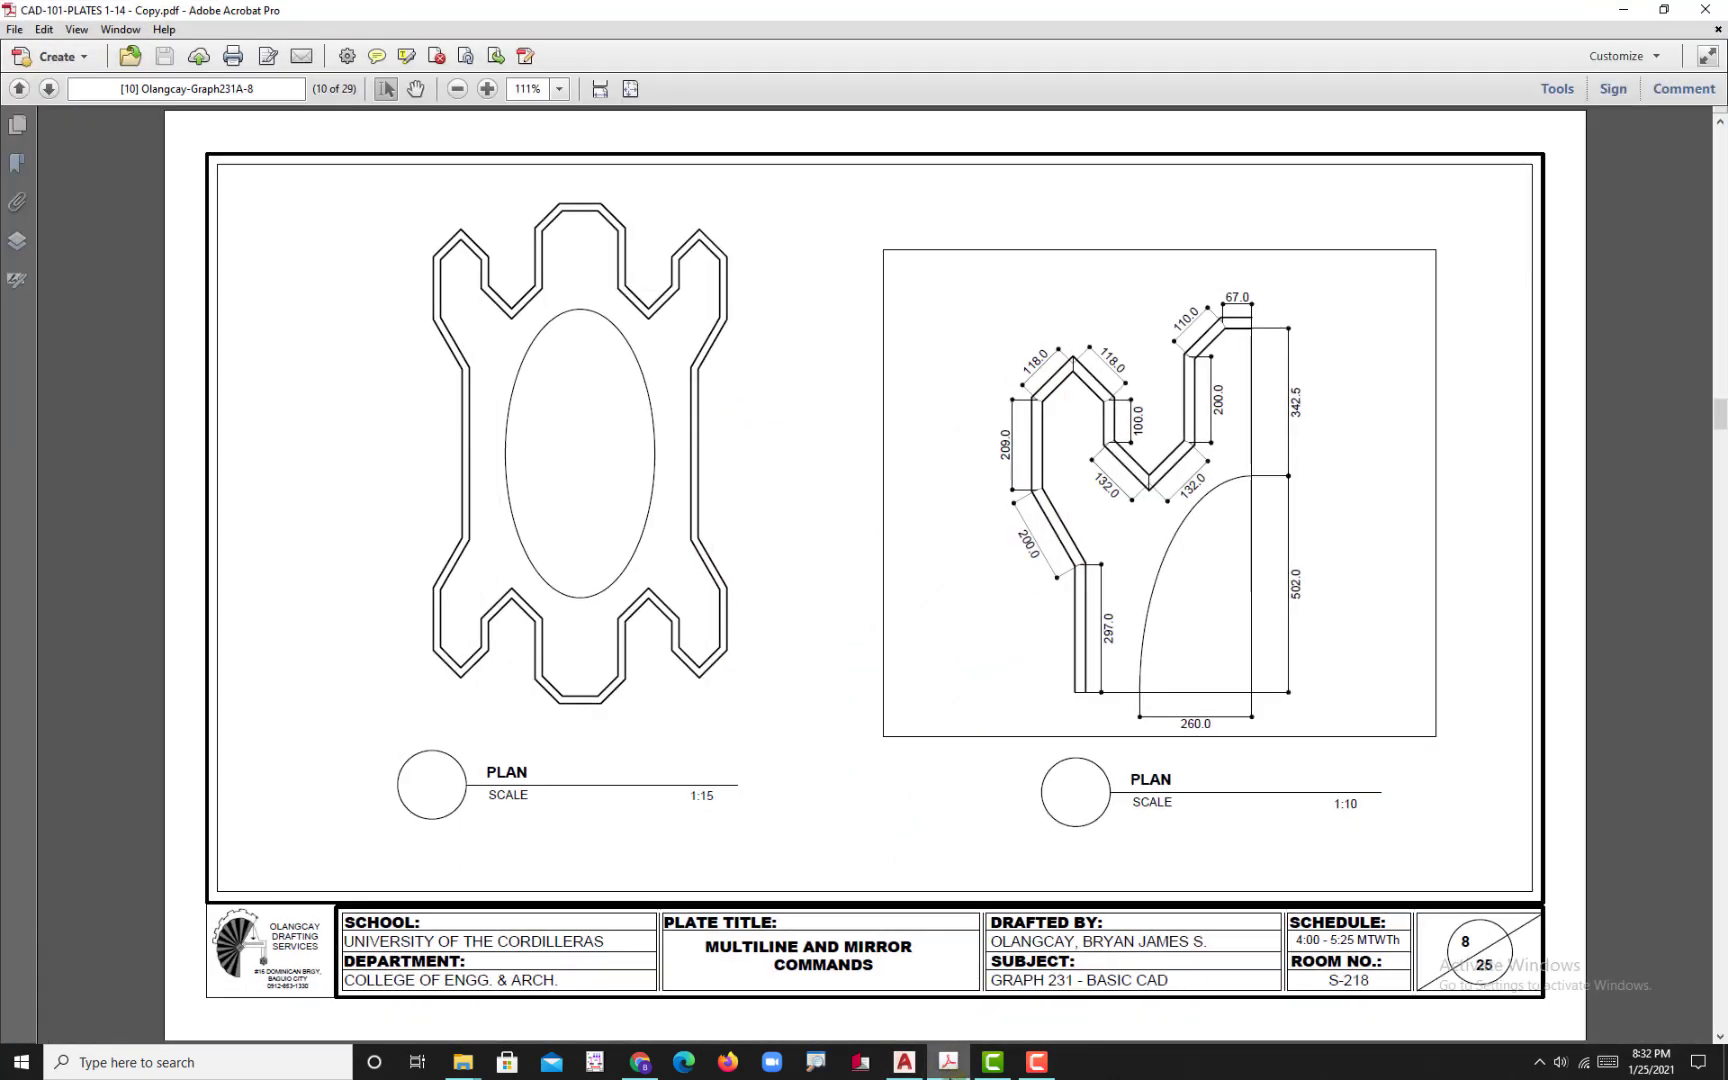
{"action": "key", "text": "alt+Tab"}
{"action": "scroll", "coordinate": [1056, 432], "scroll_direction": "up", "scroll_amount": 5}
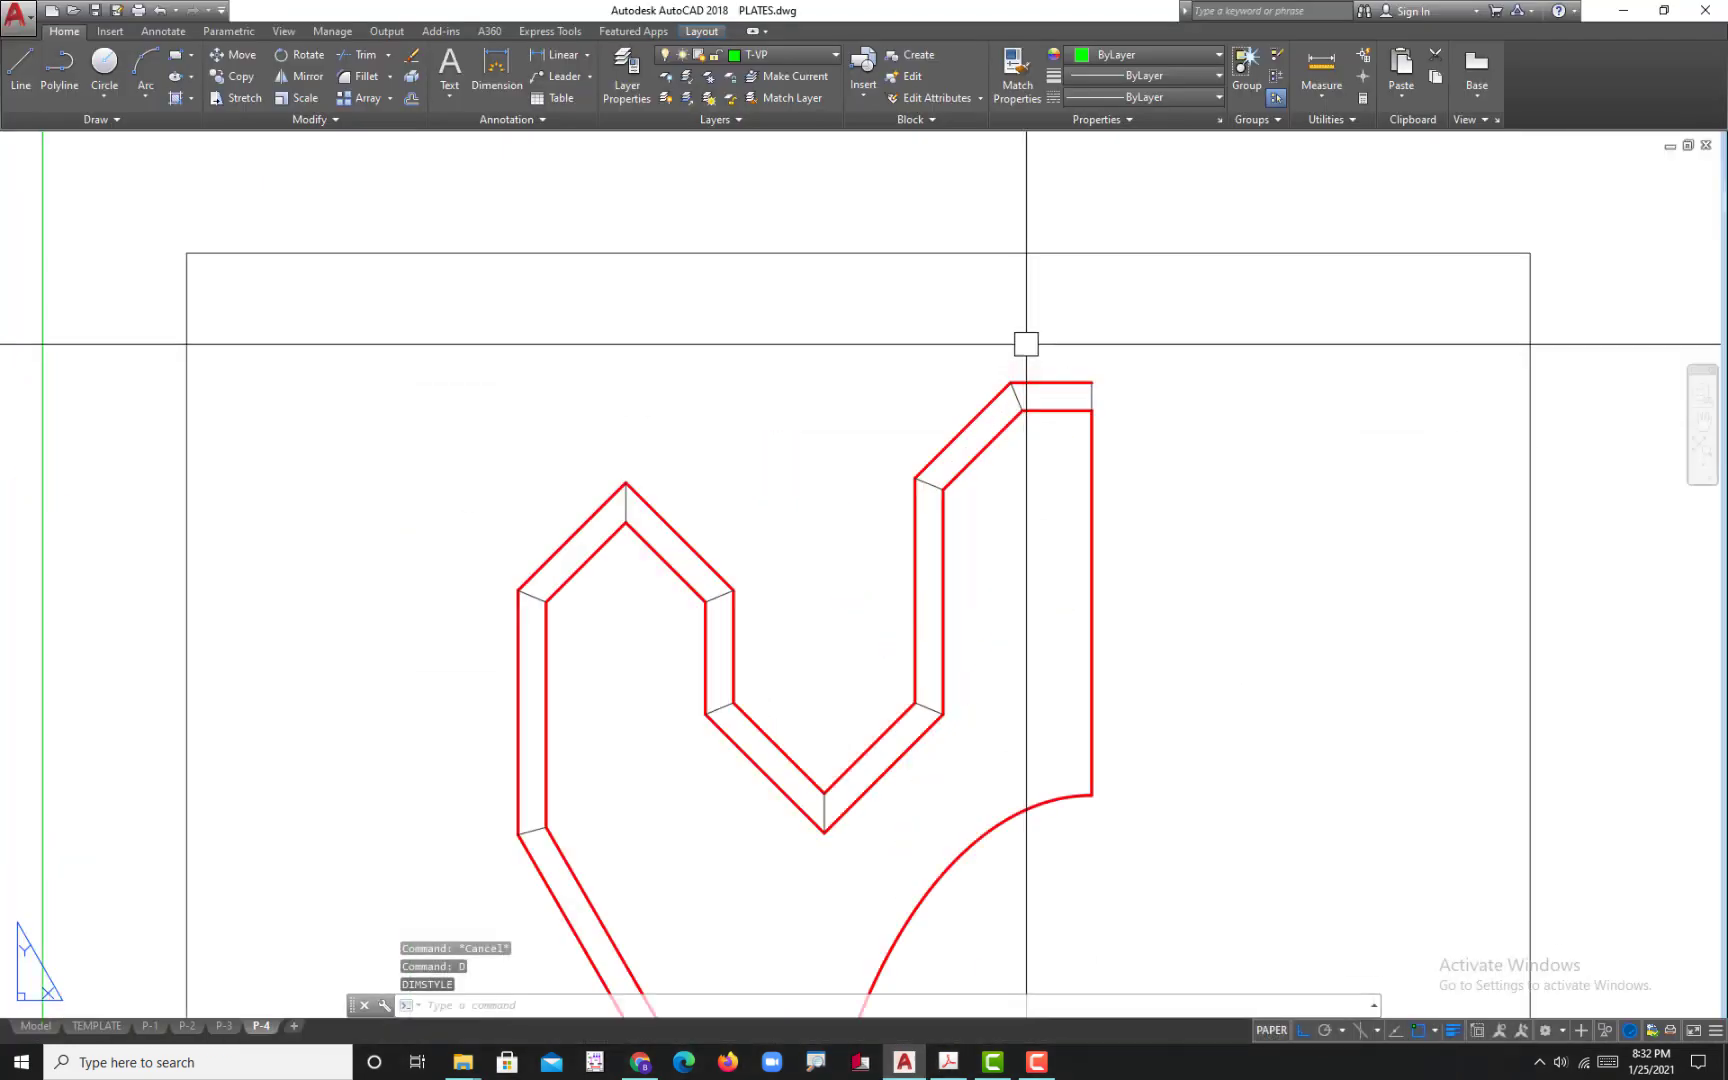
{"action": "type", "text": "d"}
{"action": "key", "text": "Return"}
{"action": "scroll", "coordinate": [1045, 458], "scroll_direction": "up", "scroll_amount": 3}
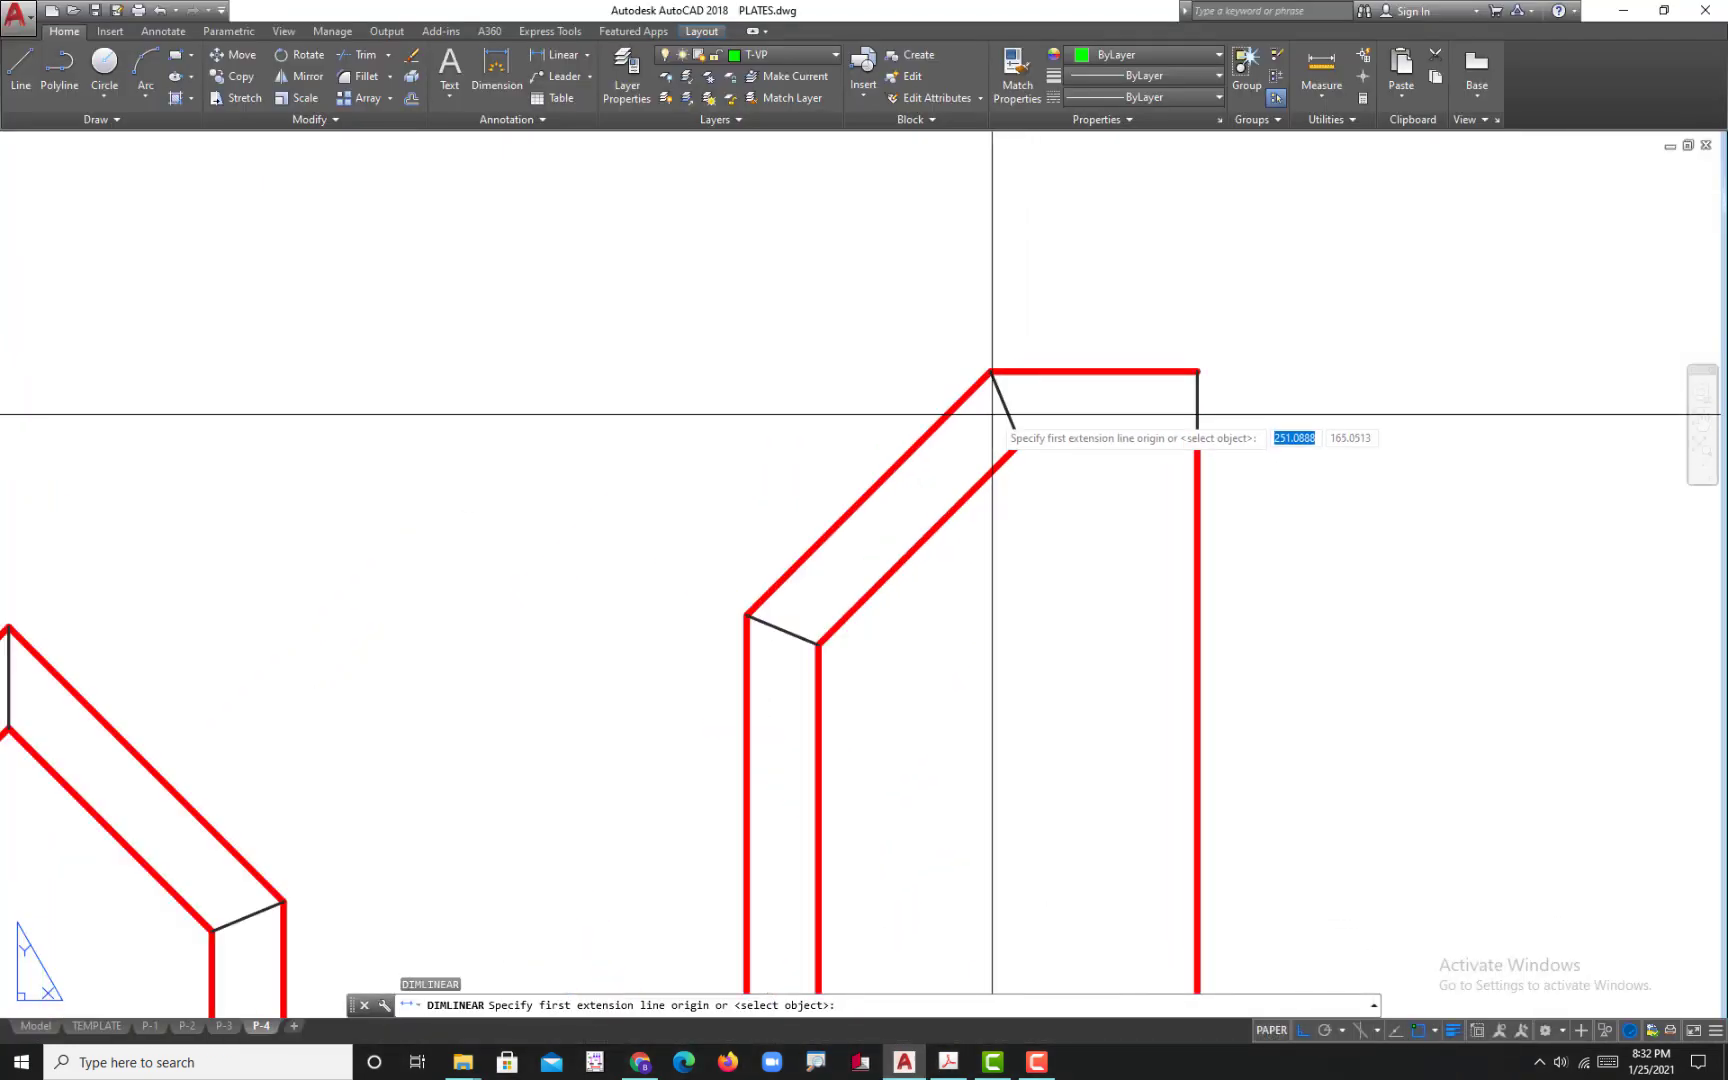
{"action": "left_click", "coordinate": [990, 372]}
{"action": "left_click", "coordinate": [1197, 407]}
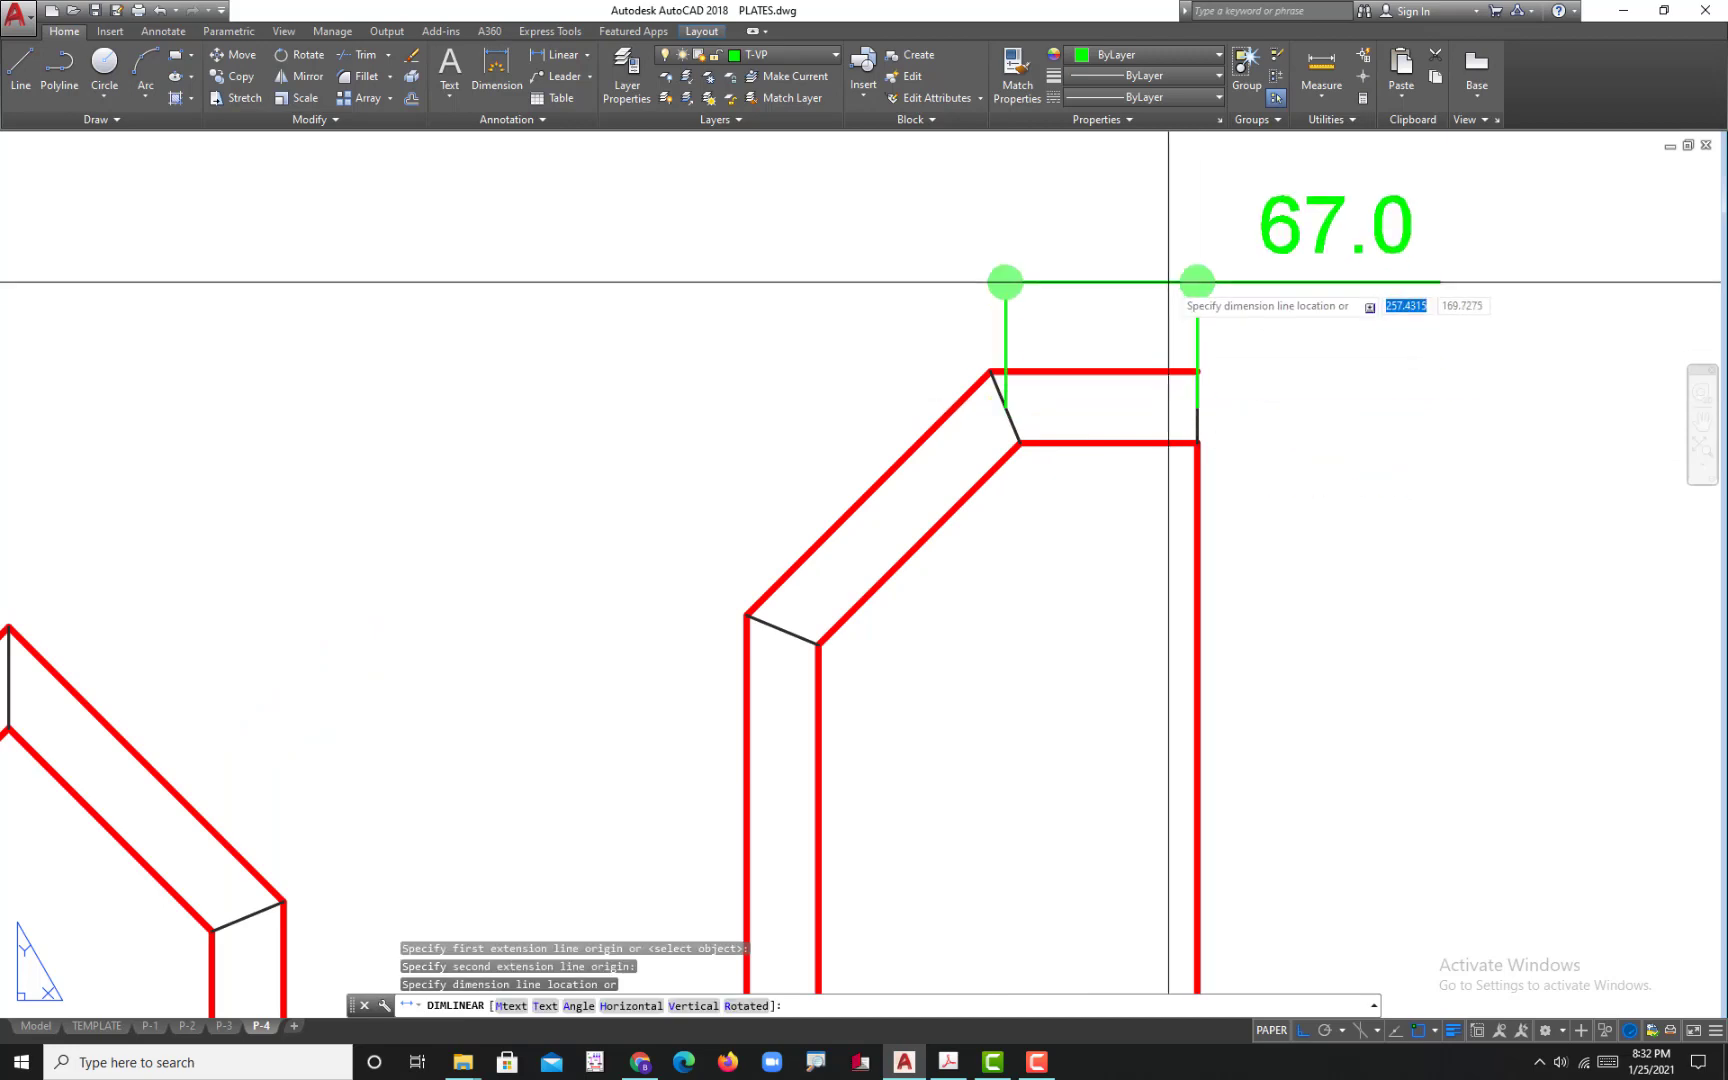
{"action": "left_click", "coordinate": [1168, 282]}
{"action": "scroll", "coordinate": [1068, 744], "scroll_direction": "down", "scroll_amount": 5}
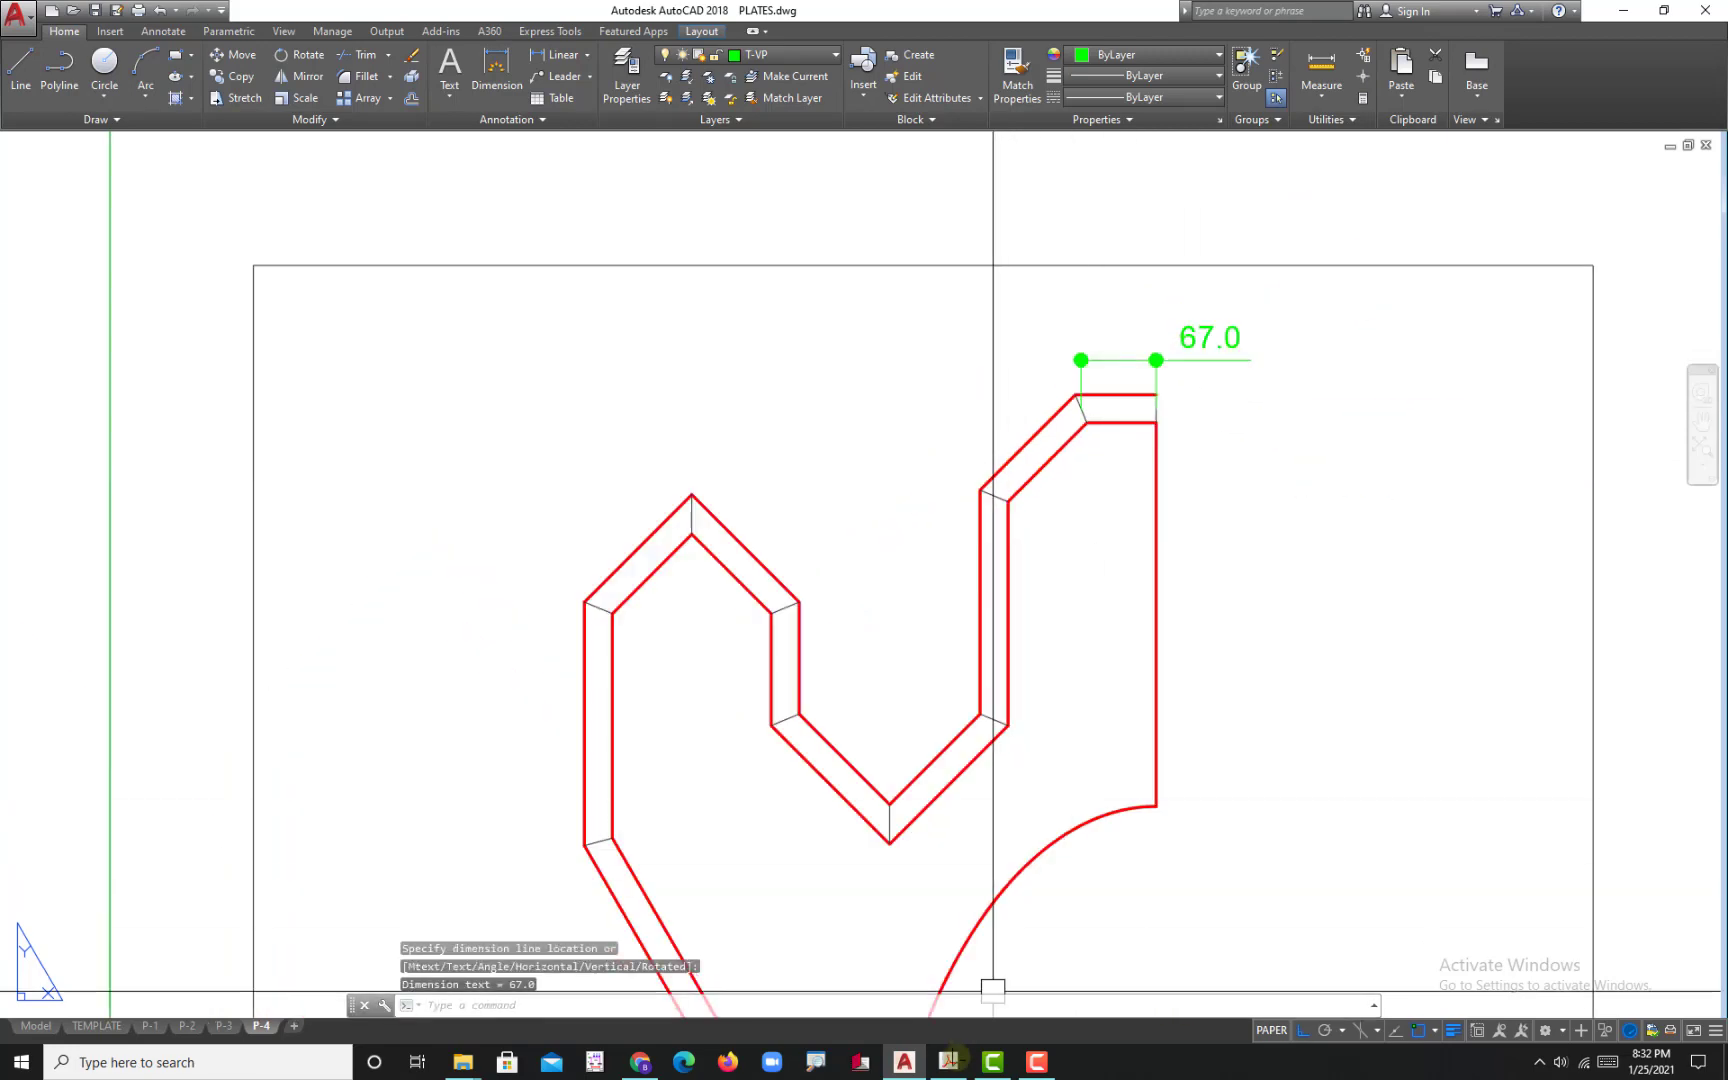
{"action": "left_click", "coordinate": [948, 1062]}
{"action": "left_click", "coordinate": [904, 1062]}
{"action": "scroll", "coordinate": [1068, 521], "scroll_direction": "up", "scroll_amount": 4}
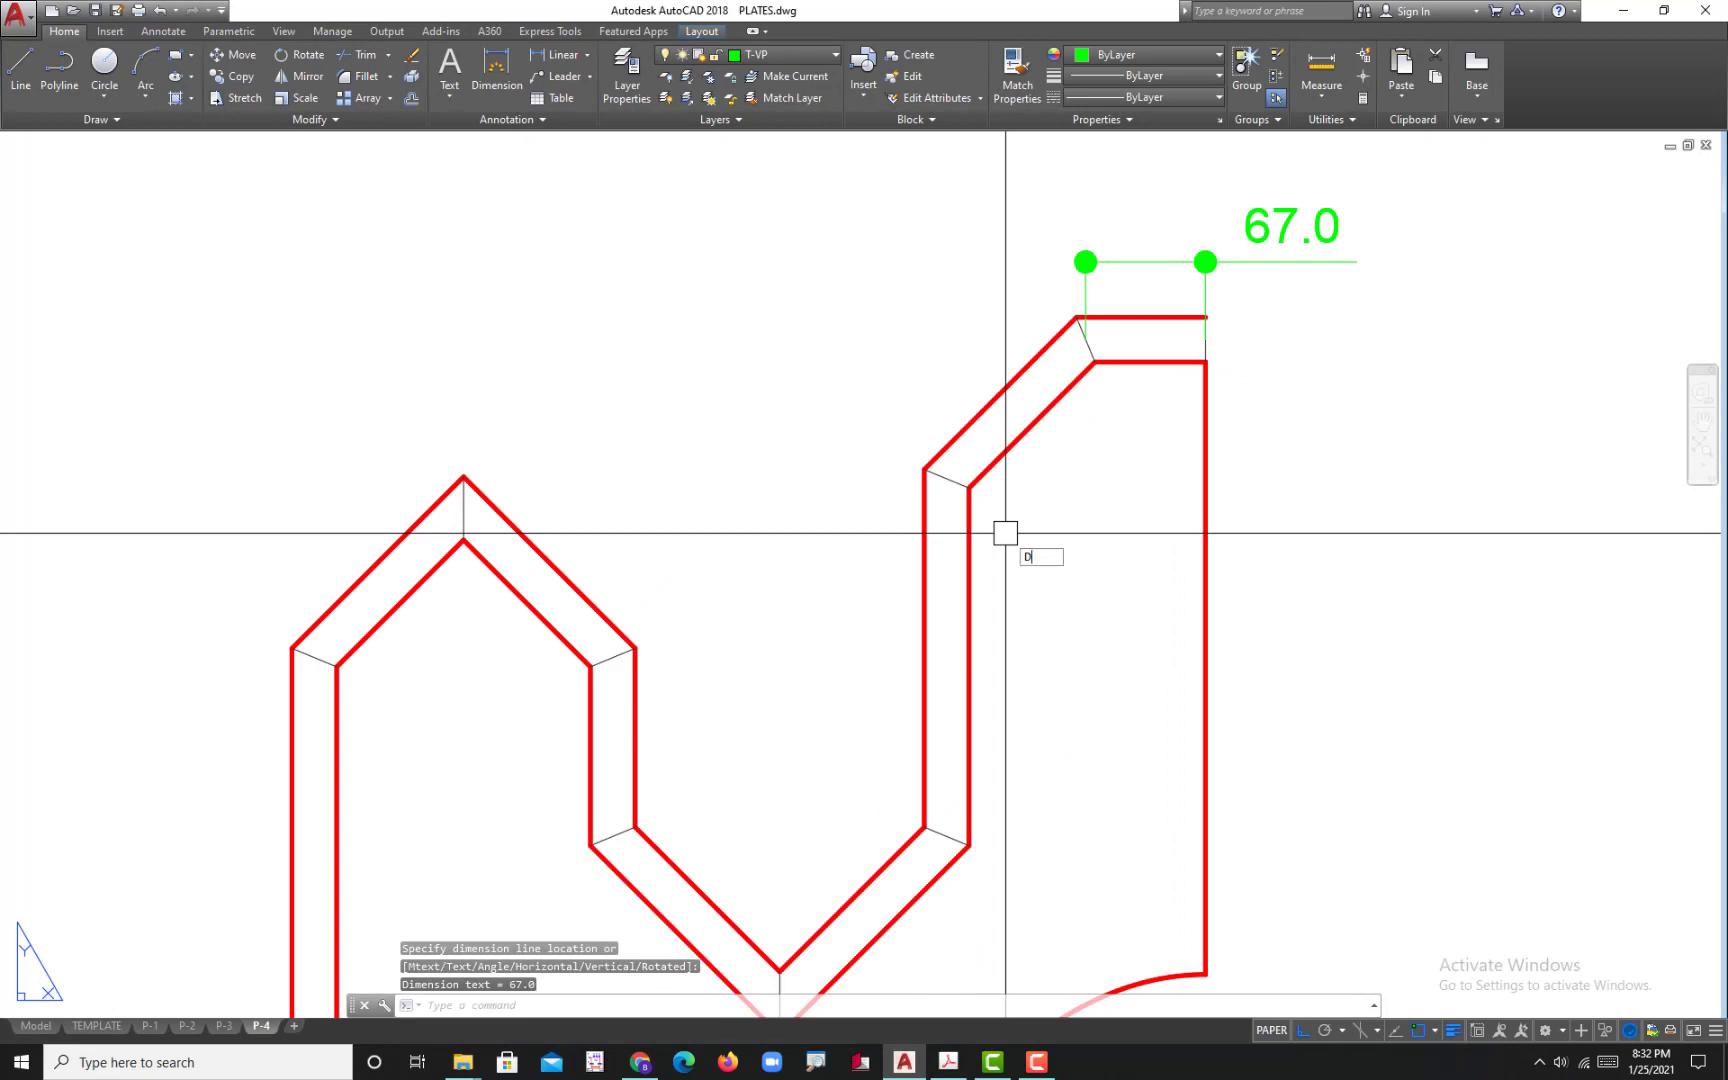
{"action": "type", "text": "AL"}
{"action": "key", "text": "Return"}
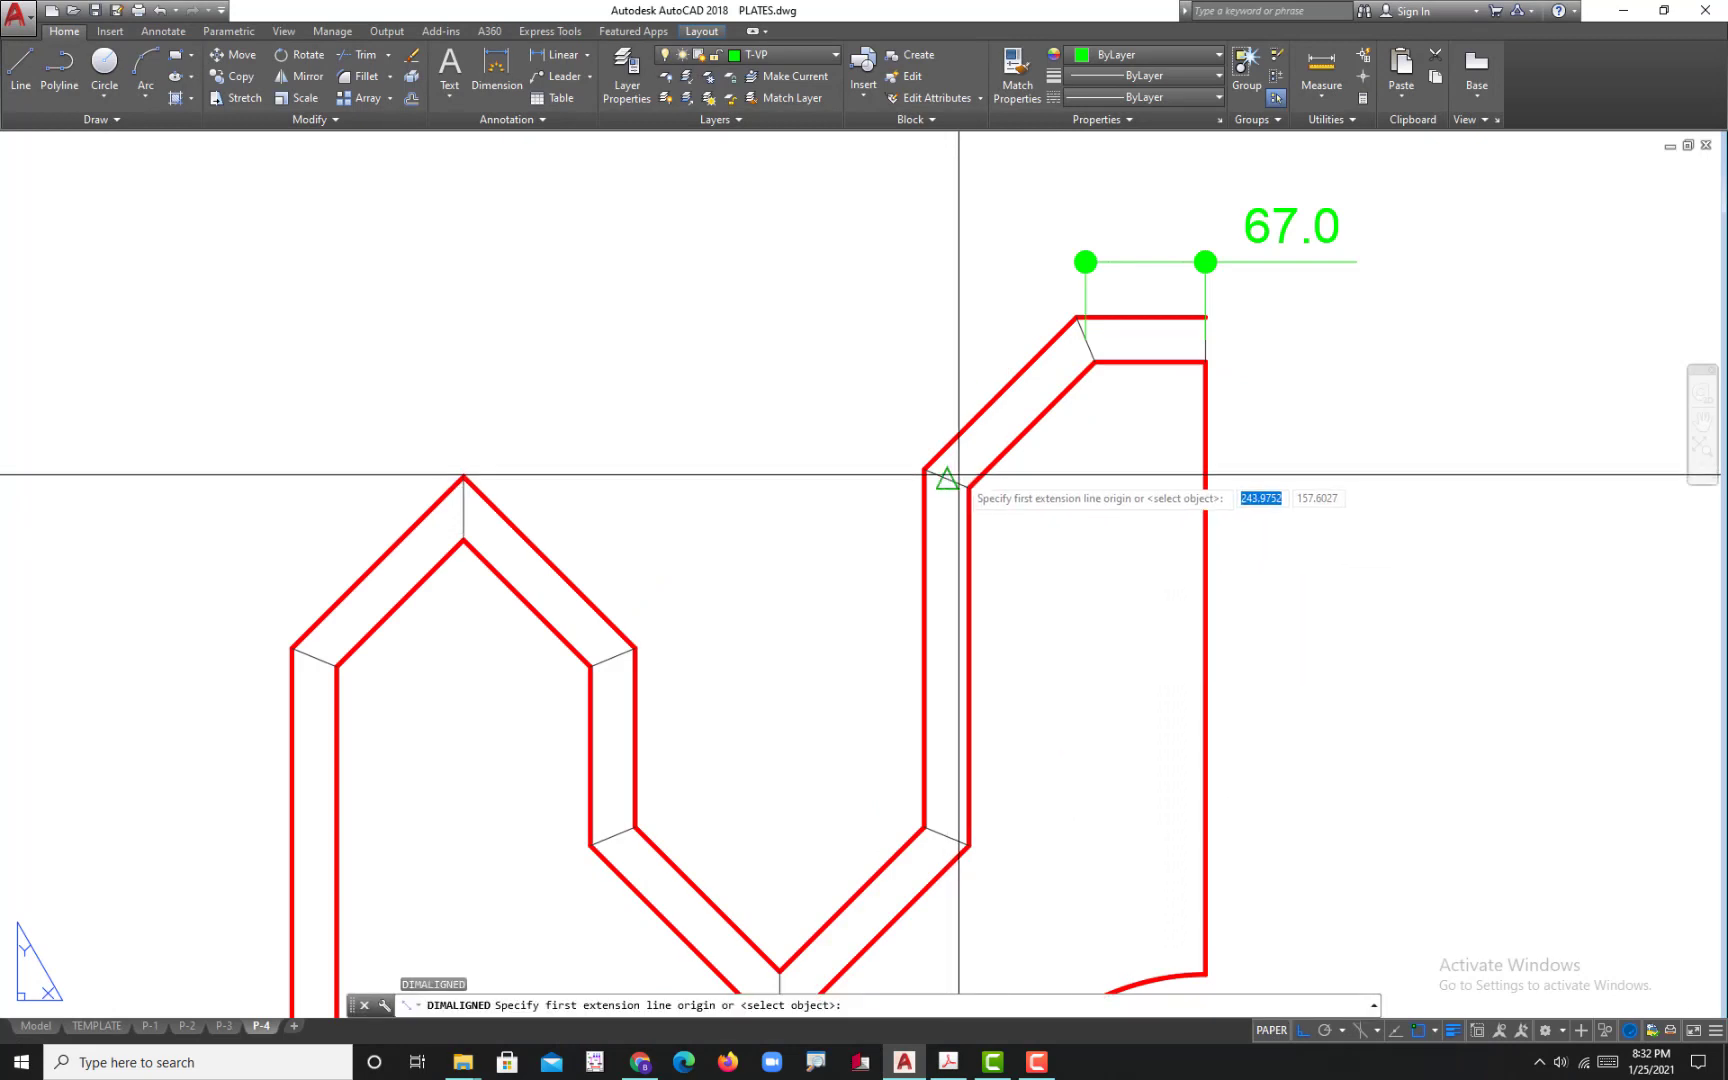
{"action": "key", "text": "Escape"}
{"action": "key", "text": "Return"}
{"action": "key", "text": "Return"}
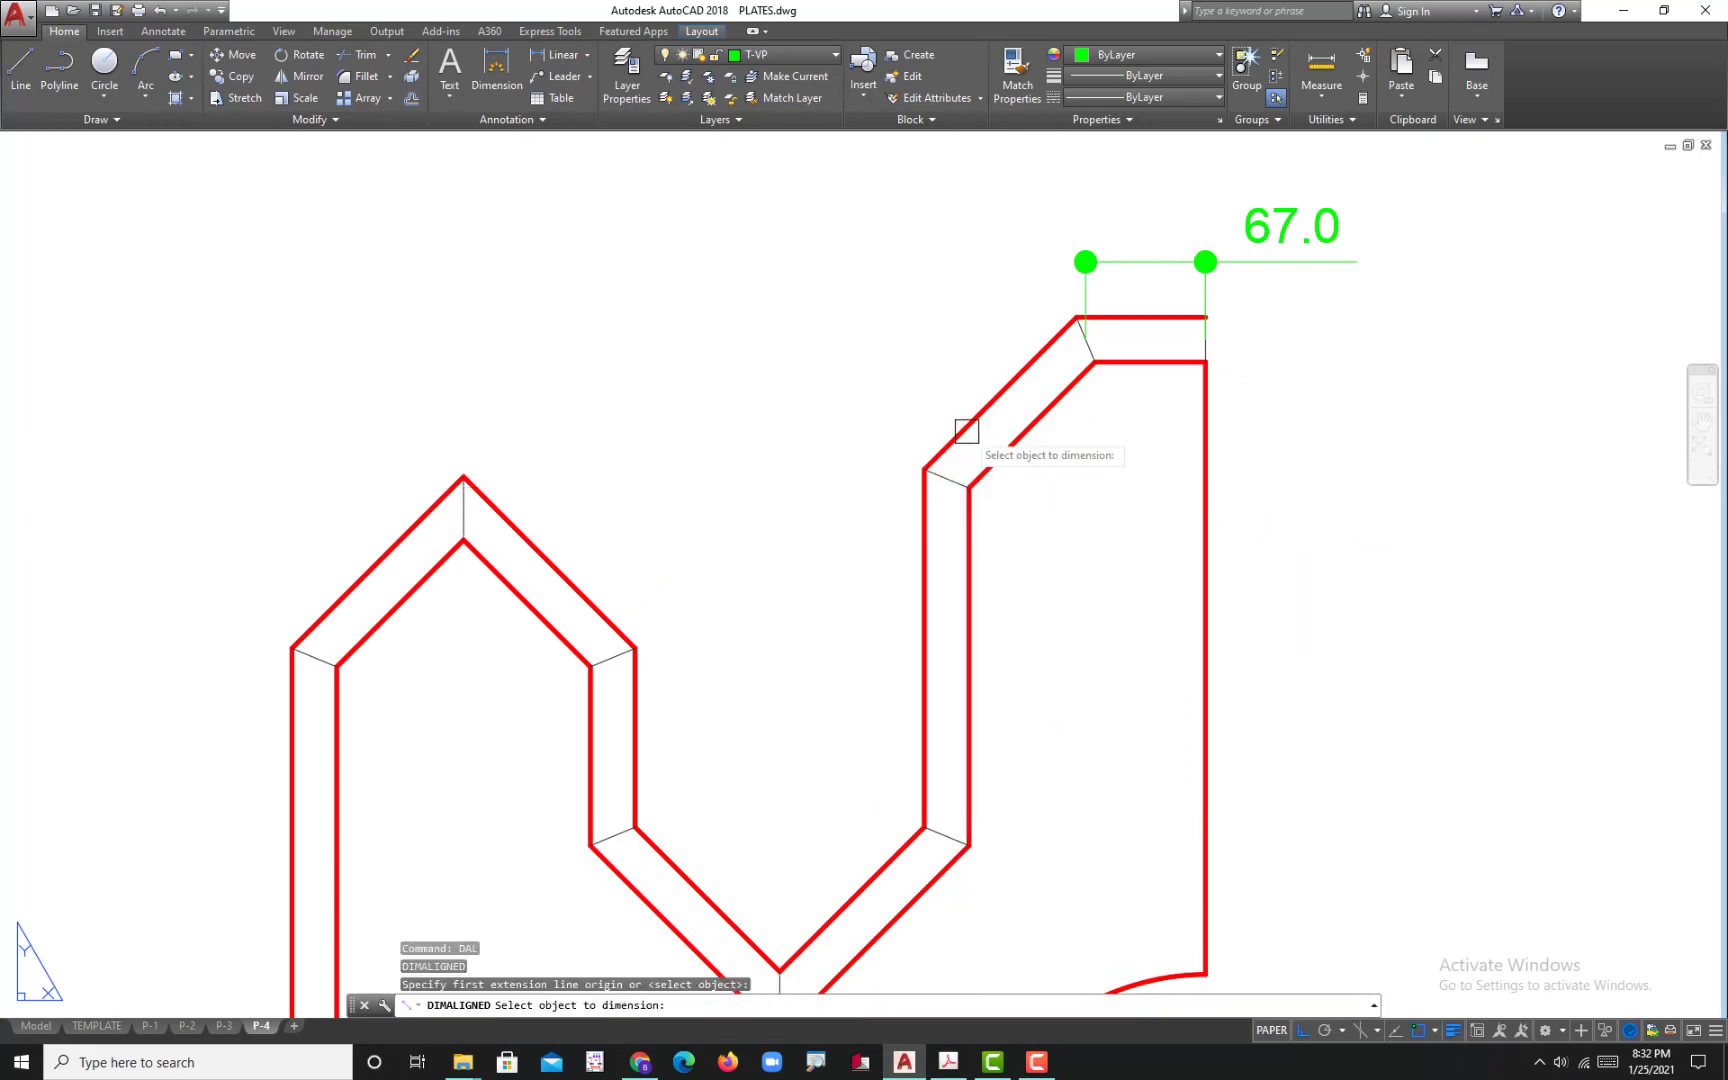
{"action": "left_click", "coordinate": [957, 434]}
{"action": "key", "text": "Escape"}
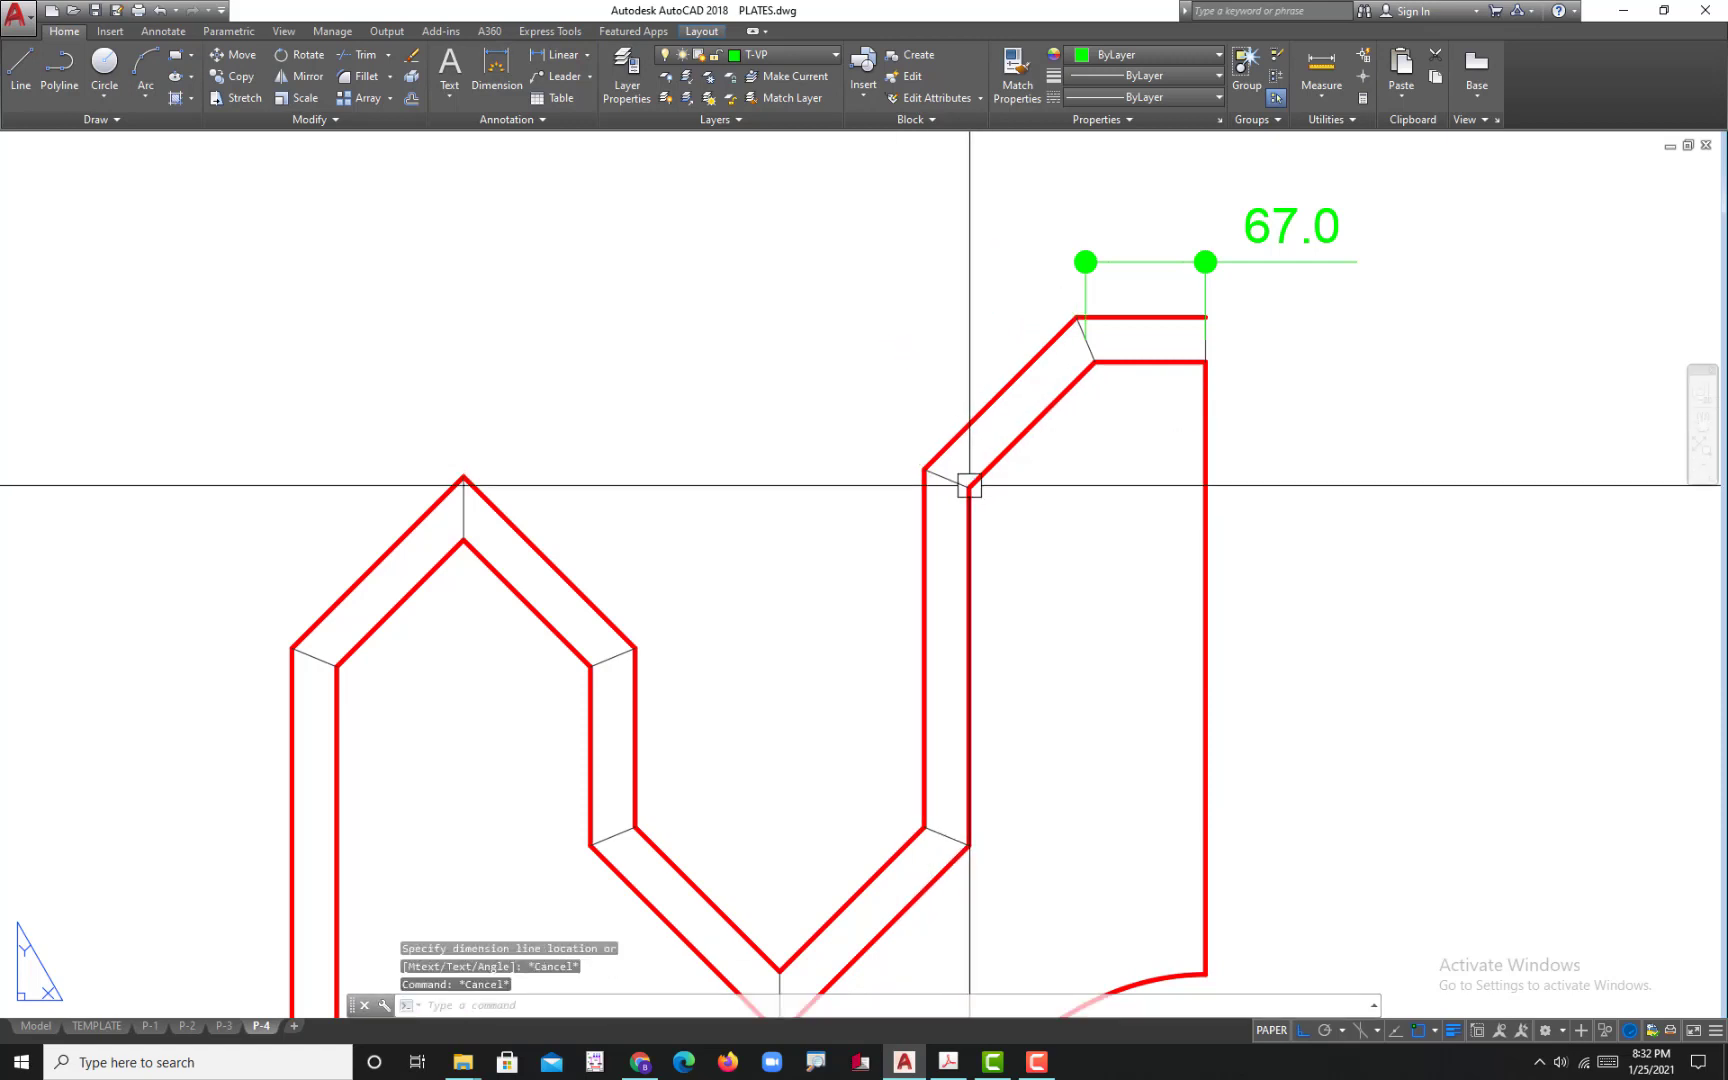
- Add an aligned dimension outside the slanted segment beside the top edge, between the midpoints of its joint lines
{"action": "key", "text": "Return"}
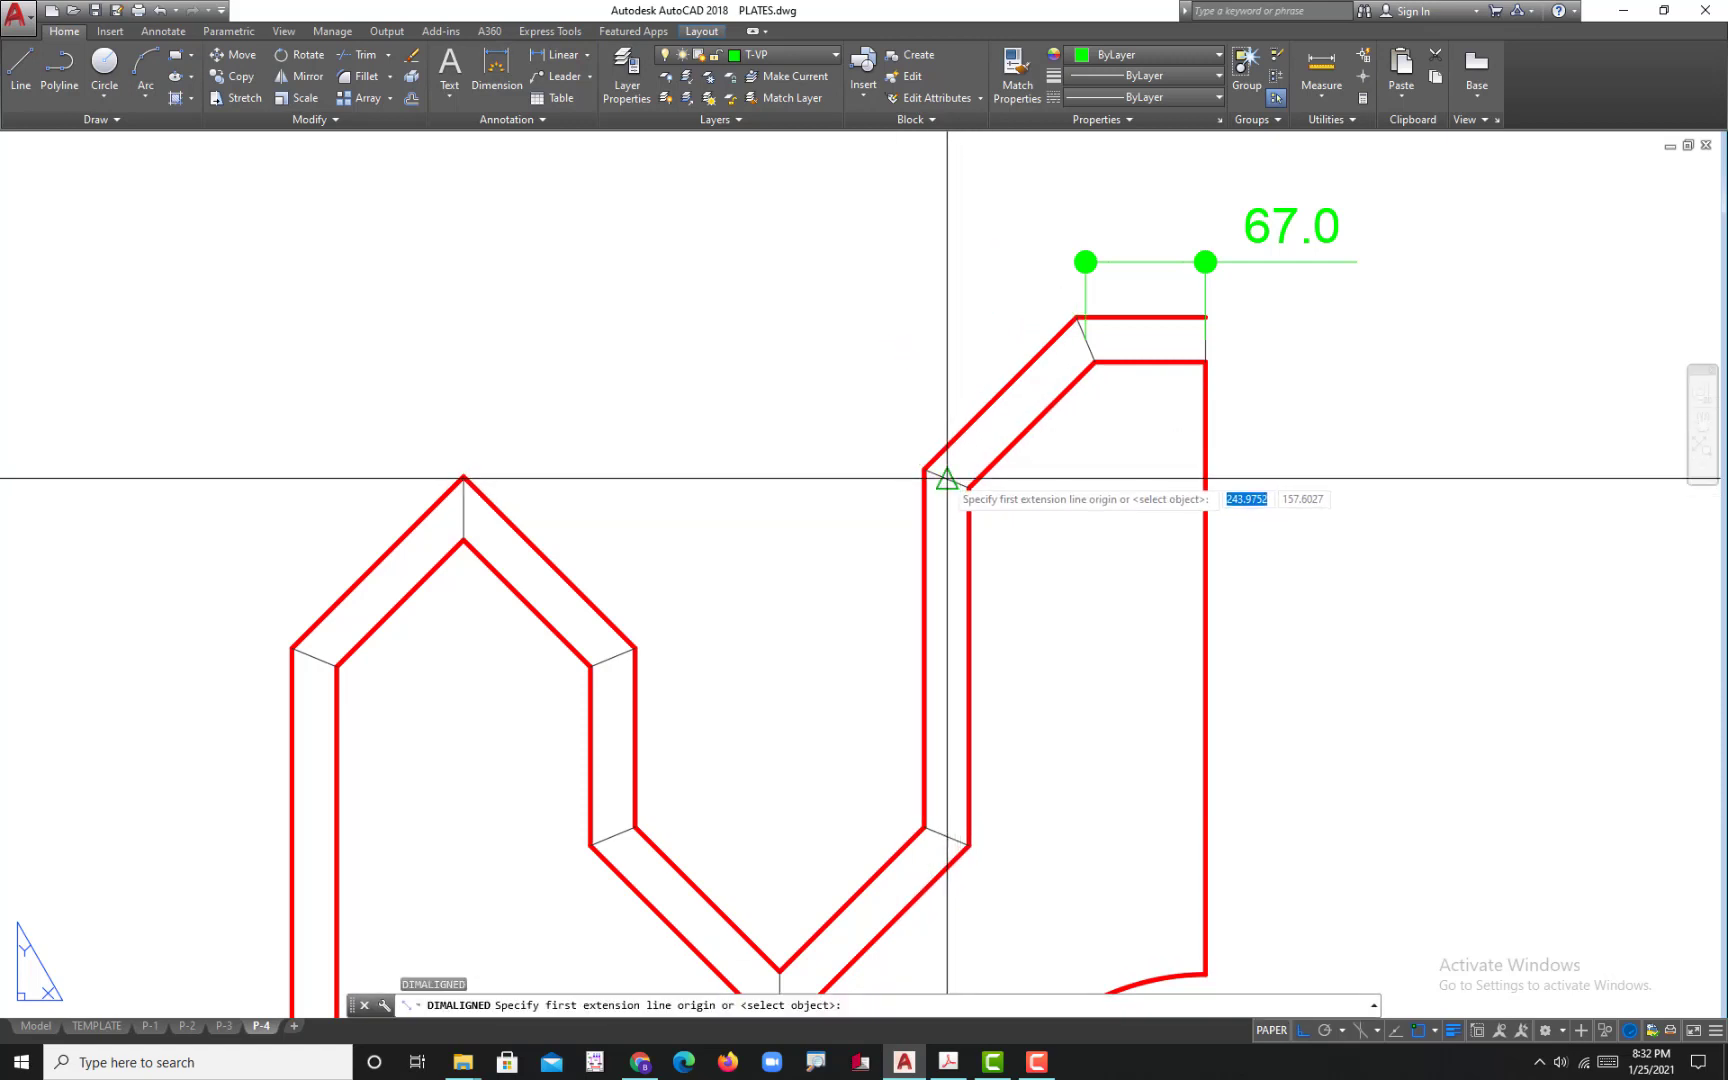
{"action": "left_click", "coordinate": [969, 487]}
{"action": "left_click", "coordinate": [1086, 338]}
{"action": "left_click", "coordinate": [974, 303]}
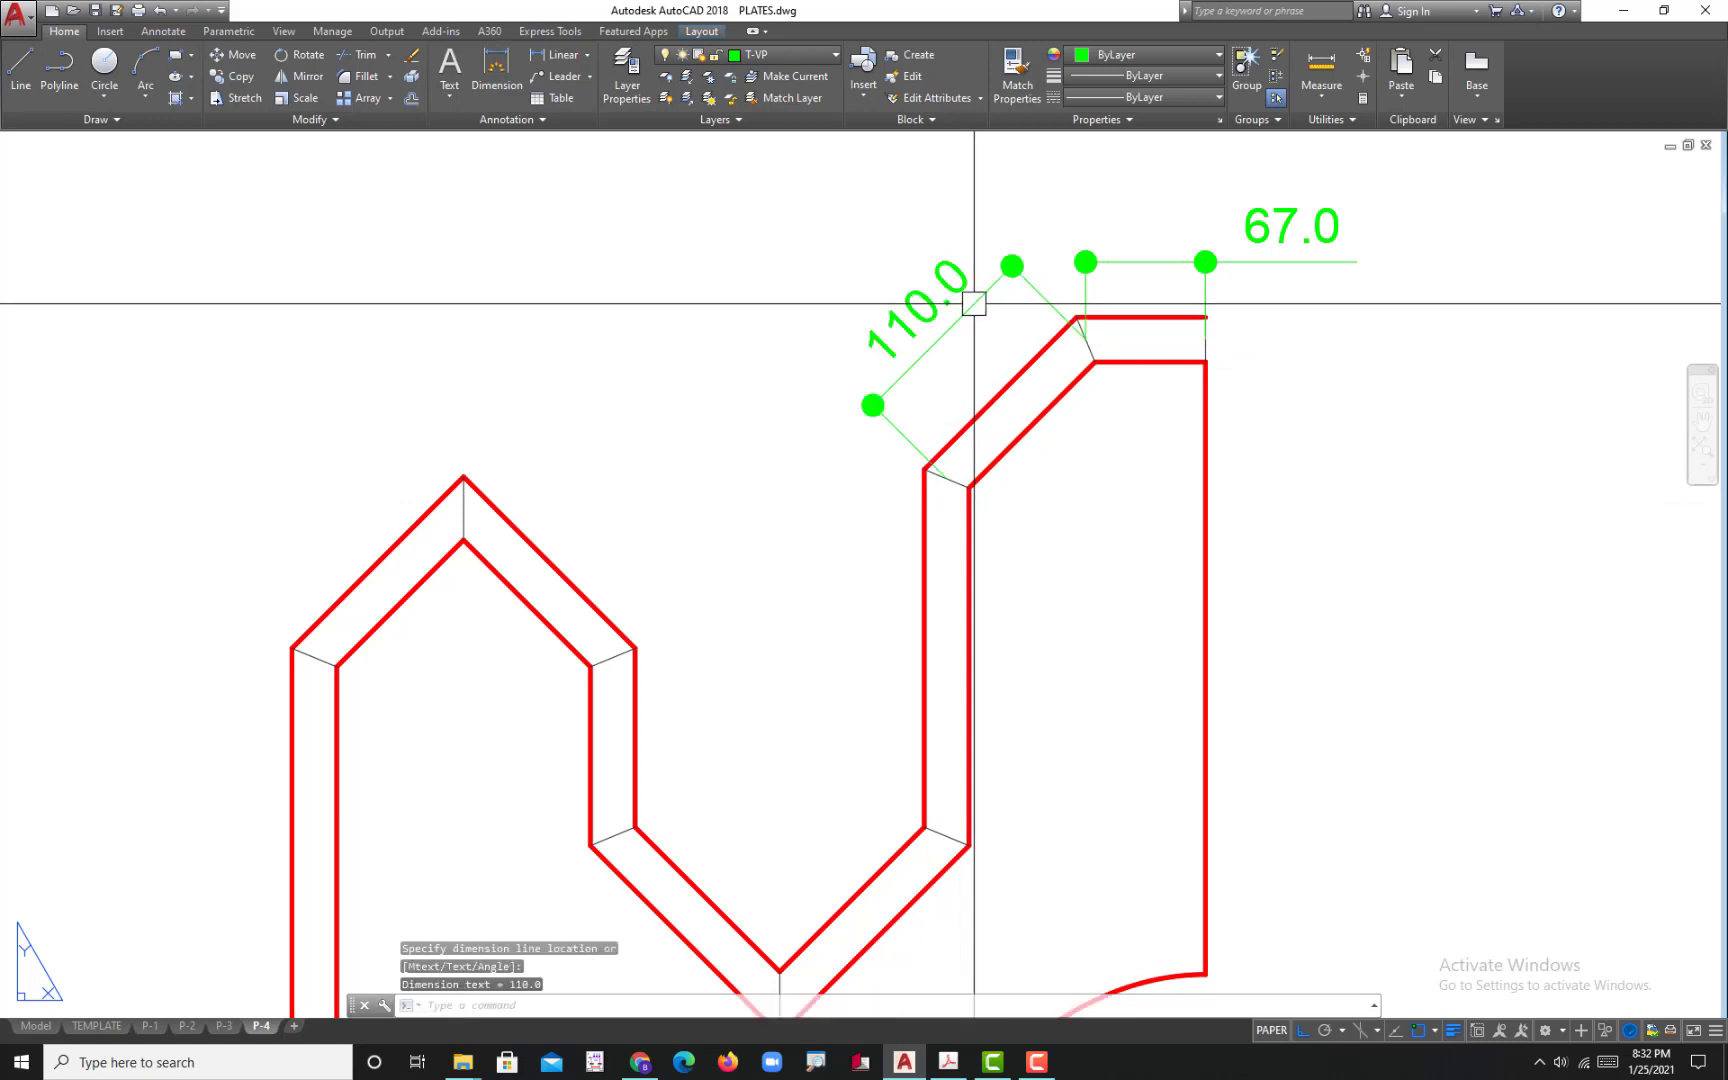
- Add an aligned dimension to the right of the vertical segment below the slanted one, between its joint midpoints, and compare it with the PDF
{"action": "scroll", "coordinate": [949, 479], "scroll_direction": "down", "scroll_amount": 2}
{"action": "scroll", "coordinate": [945, 529], "scroll_direction": "up", "scroll_amount": 2}
{"action": "key", "text": "Return"}
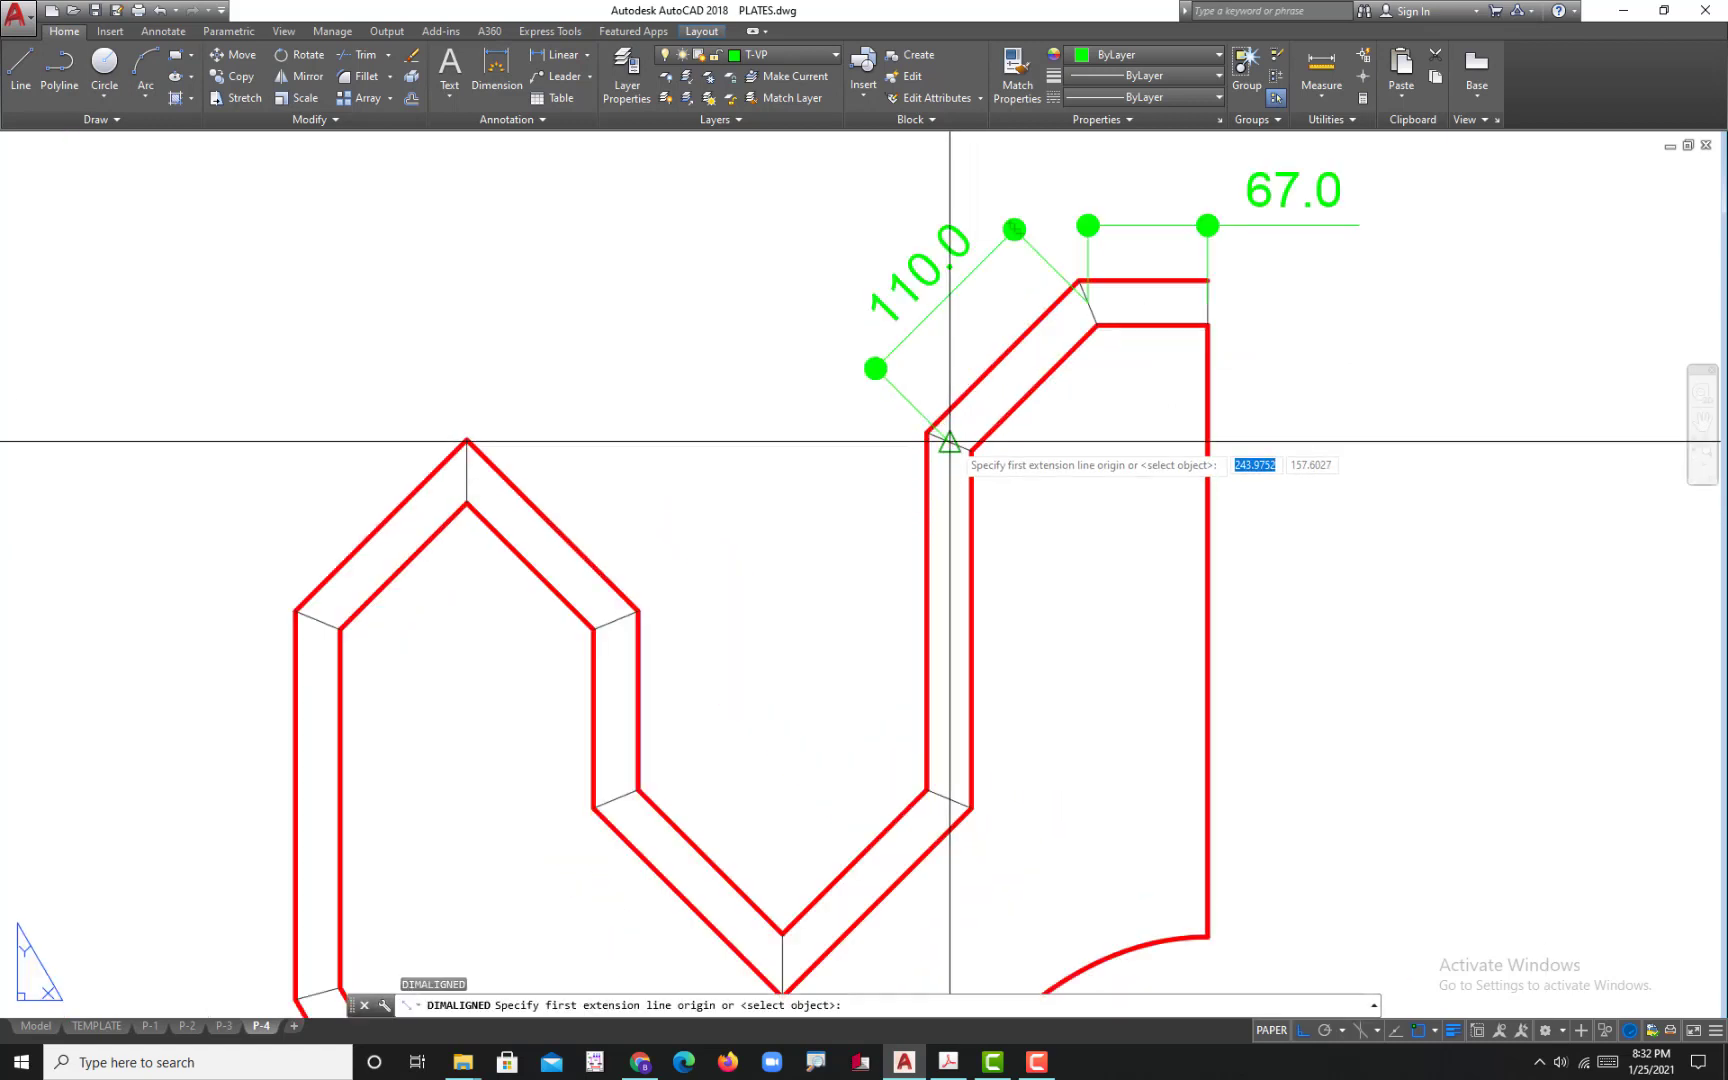
{"action": "left_click", "coordinate": [949, 441]}
{"action": "left_click", "coordinate": [949, 799]}
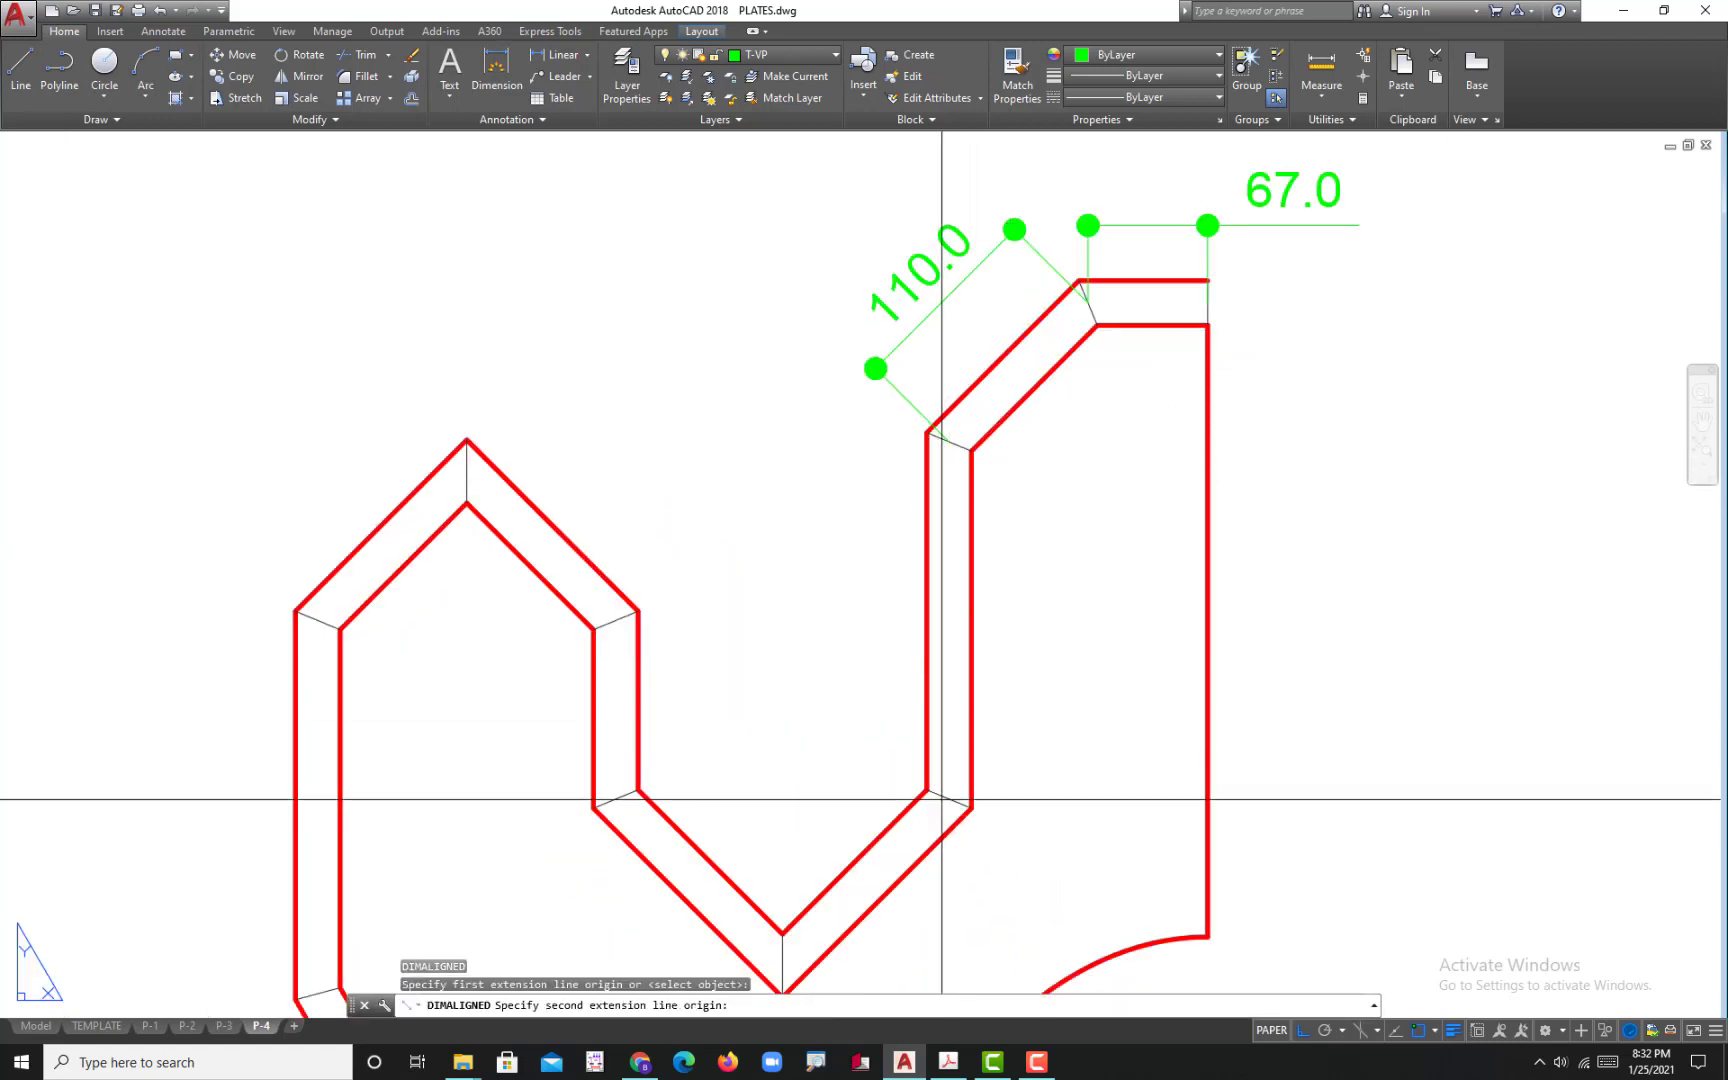
{"action": "left_click", "coordinate": [1071, 787]}
{"action": "left_click", "coordinate": [966, 1064]}
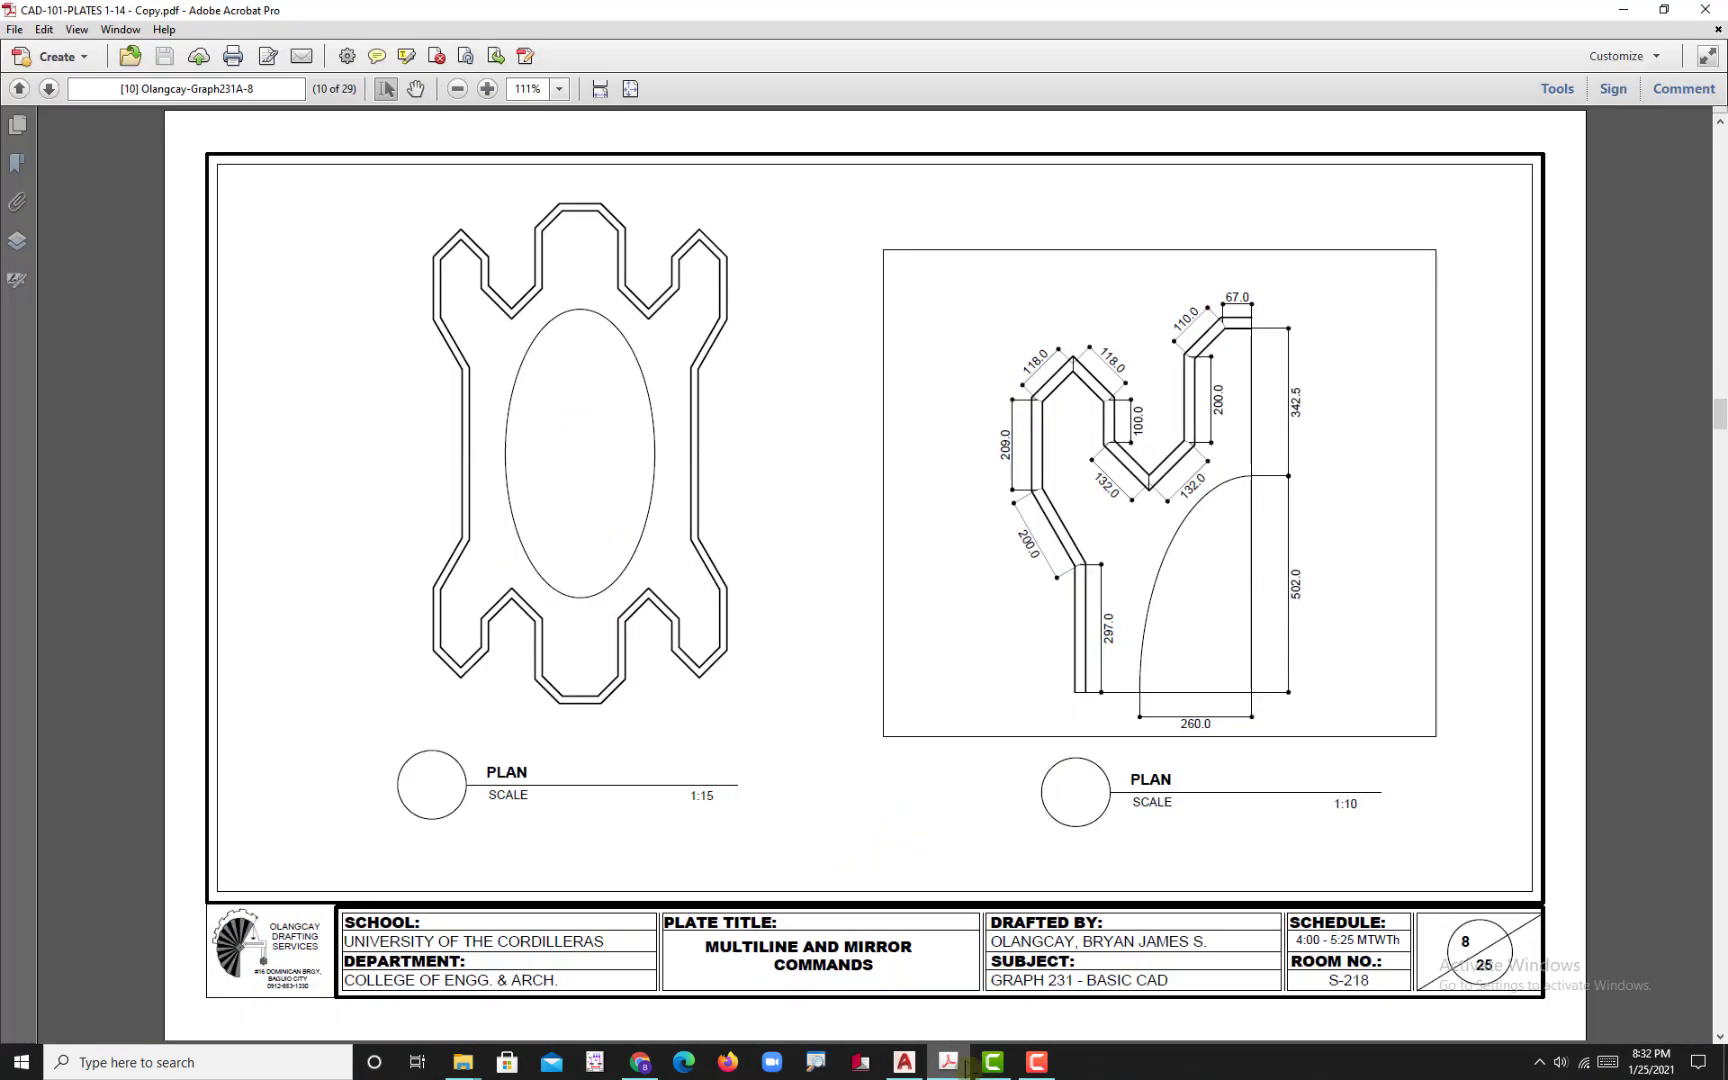
{"action": "left_click", "coordinate": [966, 1066]}
{"action": "middle_click_drag", "start_coordinate": [1047, 822], "coordinate": [1056, 690]}
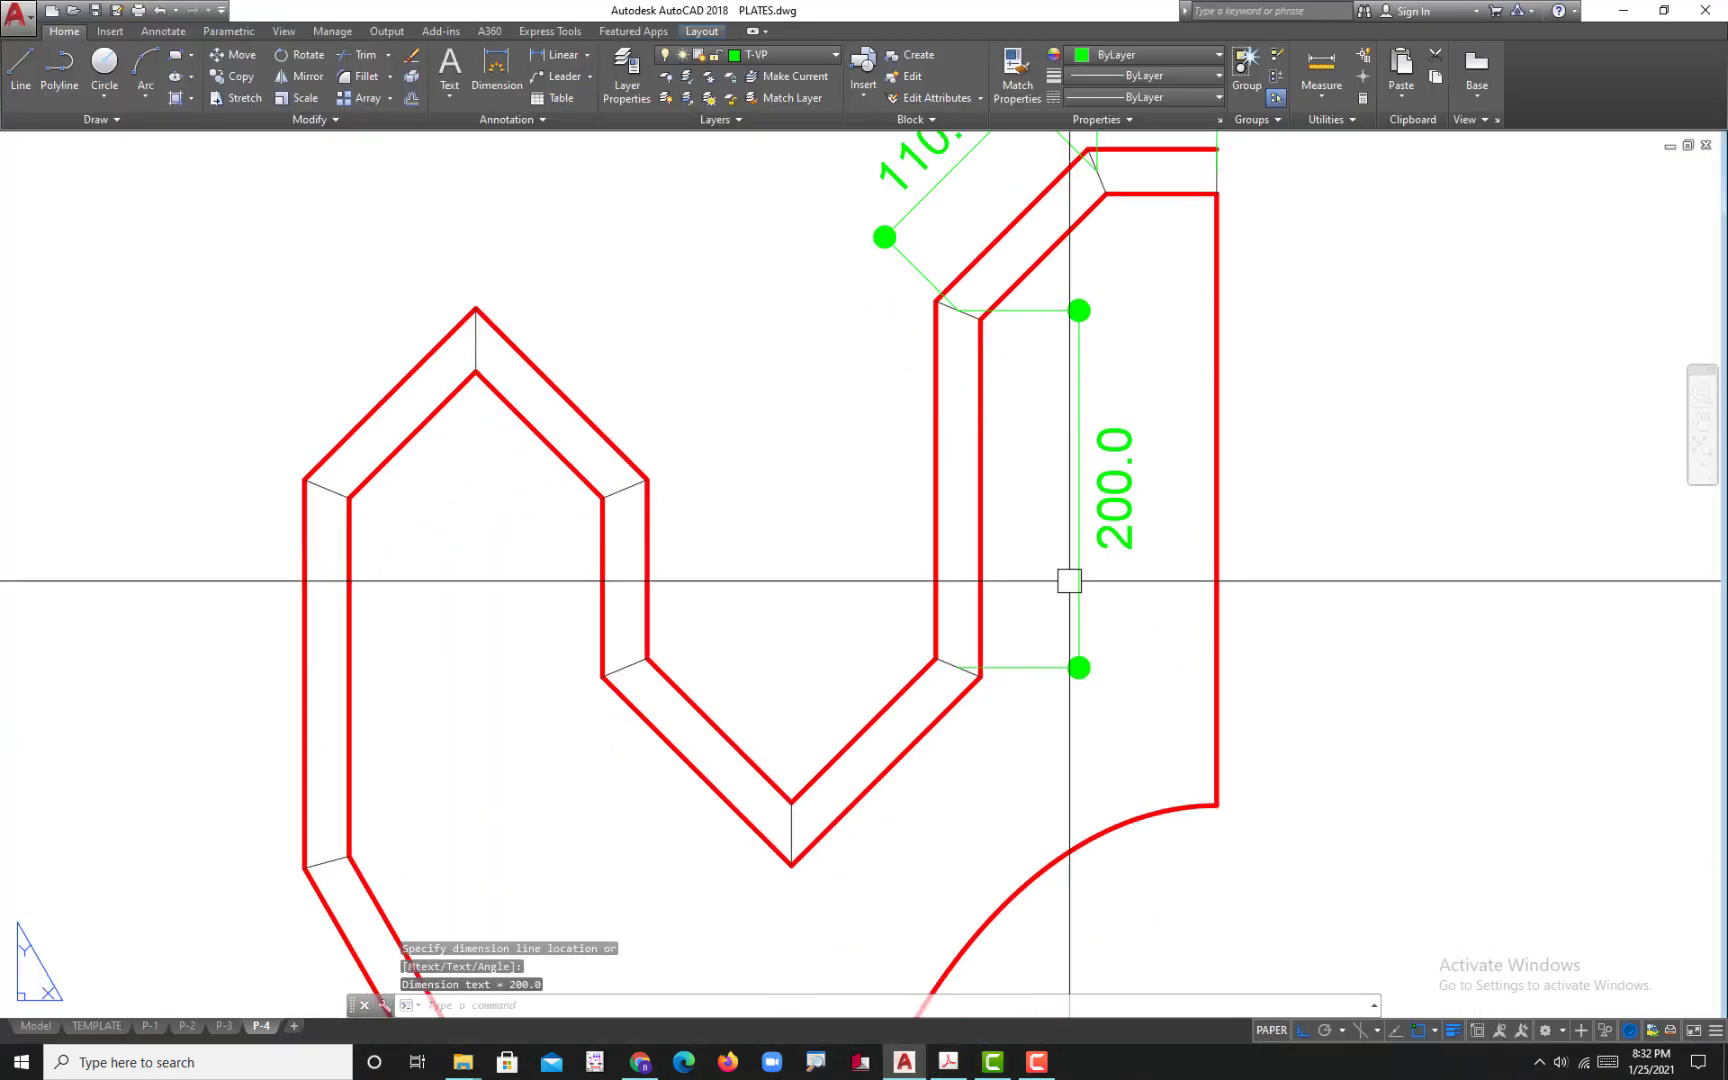
- Move the vertical, slanted and top horizontal segment dimensions to the DIM layer
{"action": "key", "text": "Escape"}
{"action": "left_click", "coordinate": [1059, 354]}
{"action": "left_click", "coordinate": [1055, 378]}
{"action": "middle_click_drag", "start_coordinate": [1055, 378], "coordinate": [965, 643]}
{"action": "left_click", "coordinate": [991, 617]}
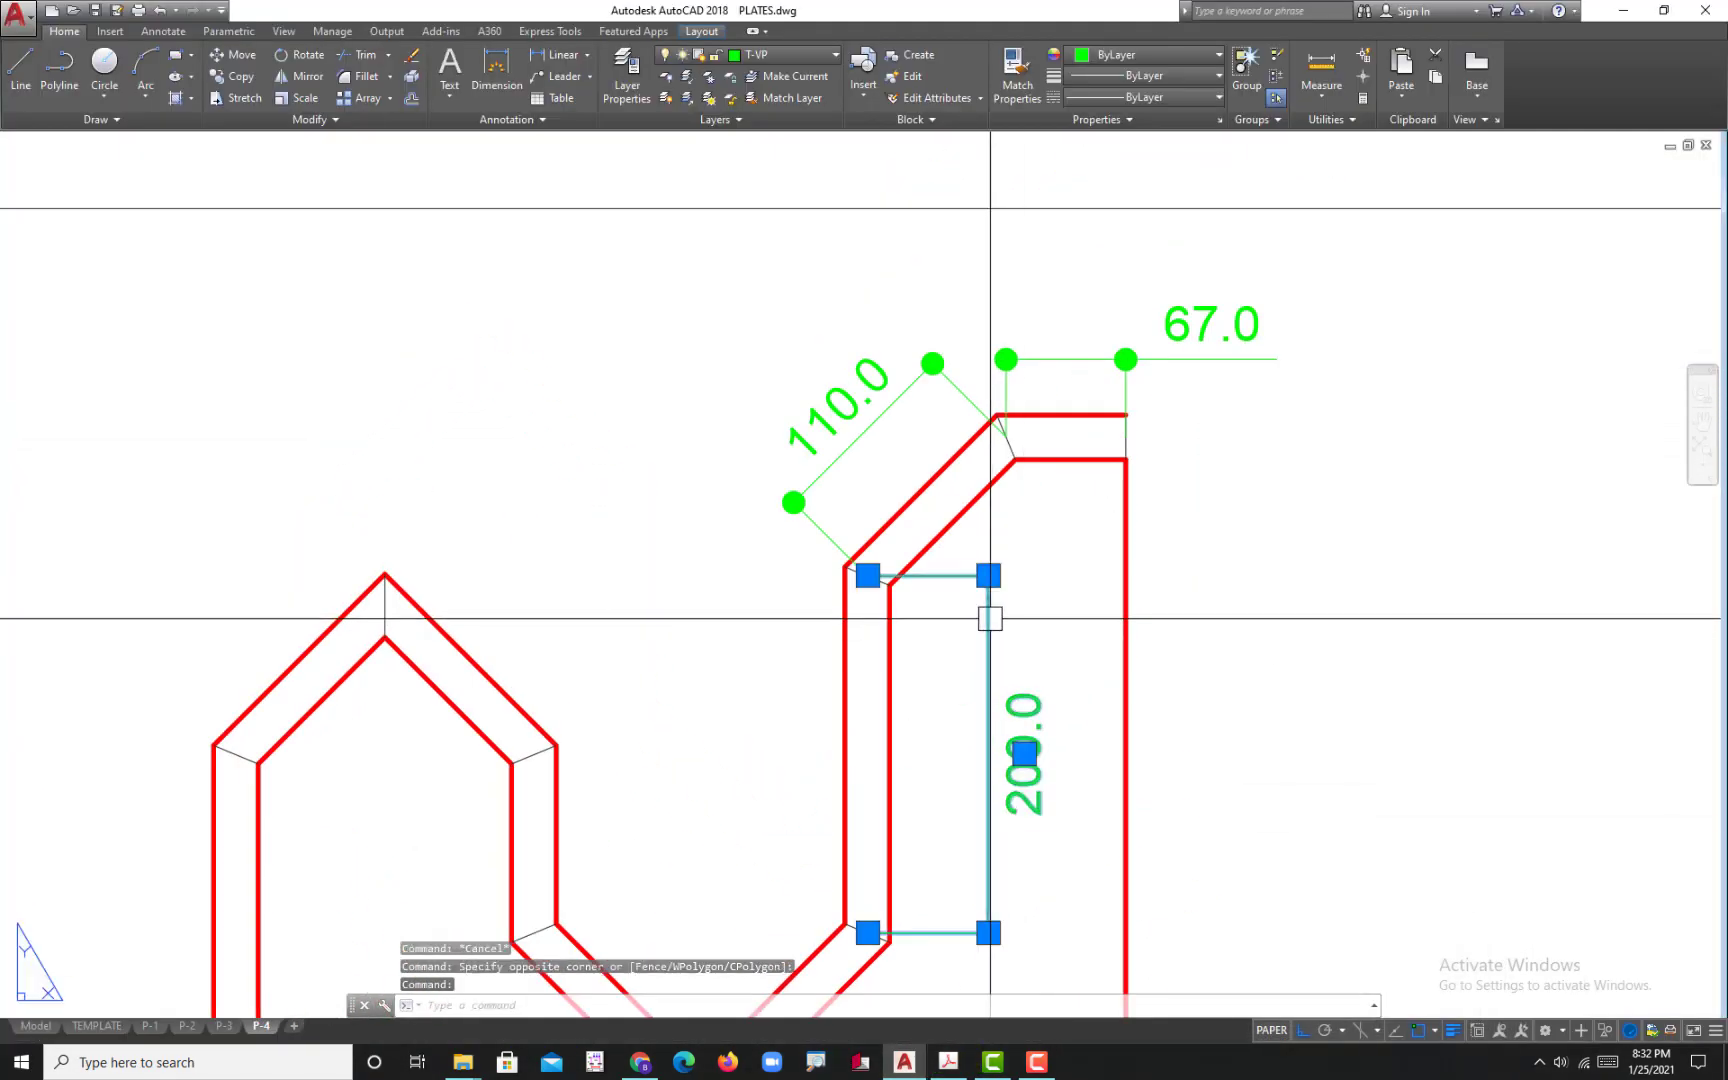
{"action": "left_click", "coordinate": [926, 366]}
{"action": "left_click", "coordinate": [1030, 349]}
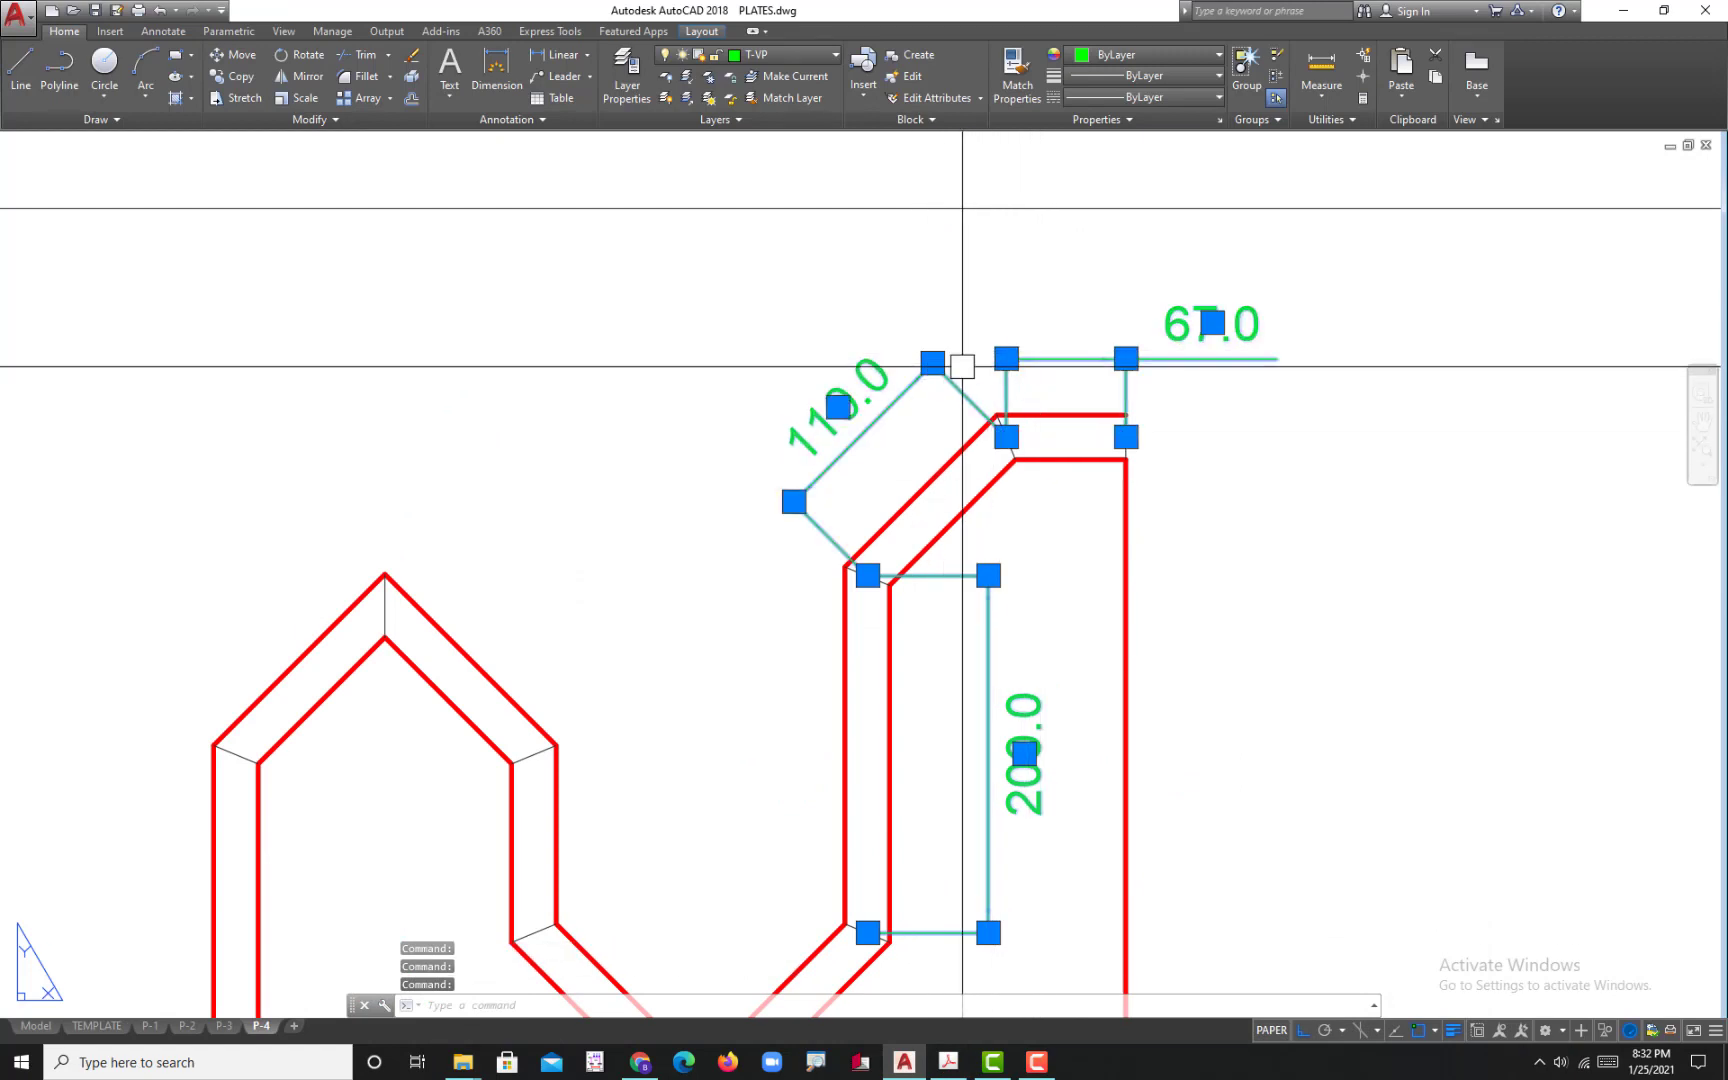
{"action": "left_click", "coordinate": [793, 55]}
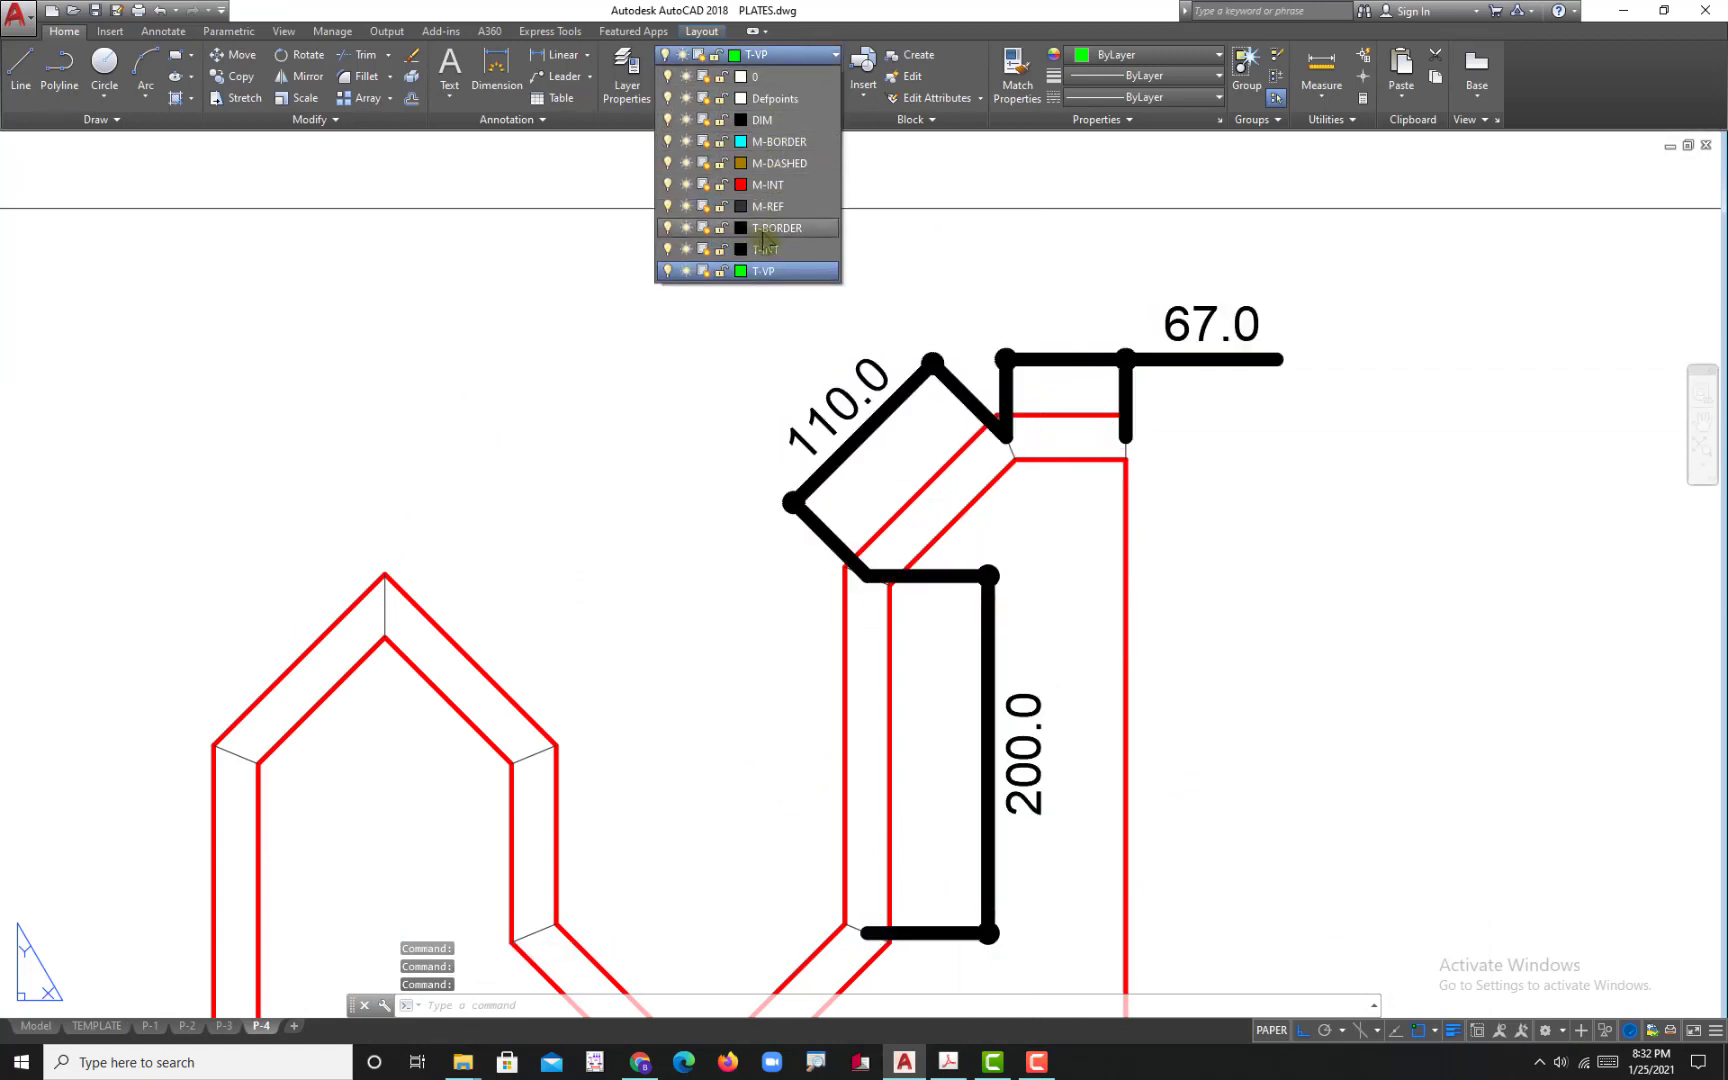
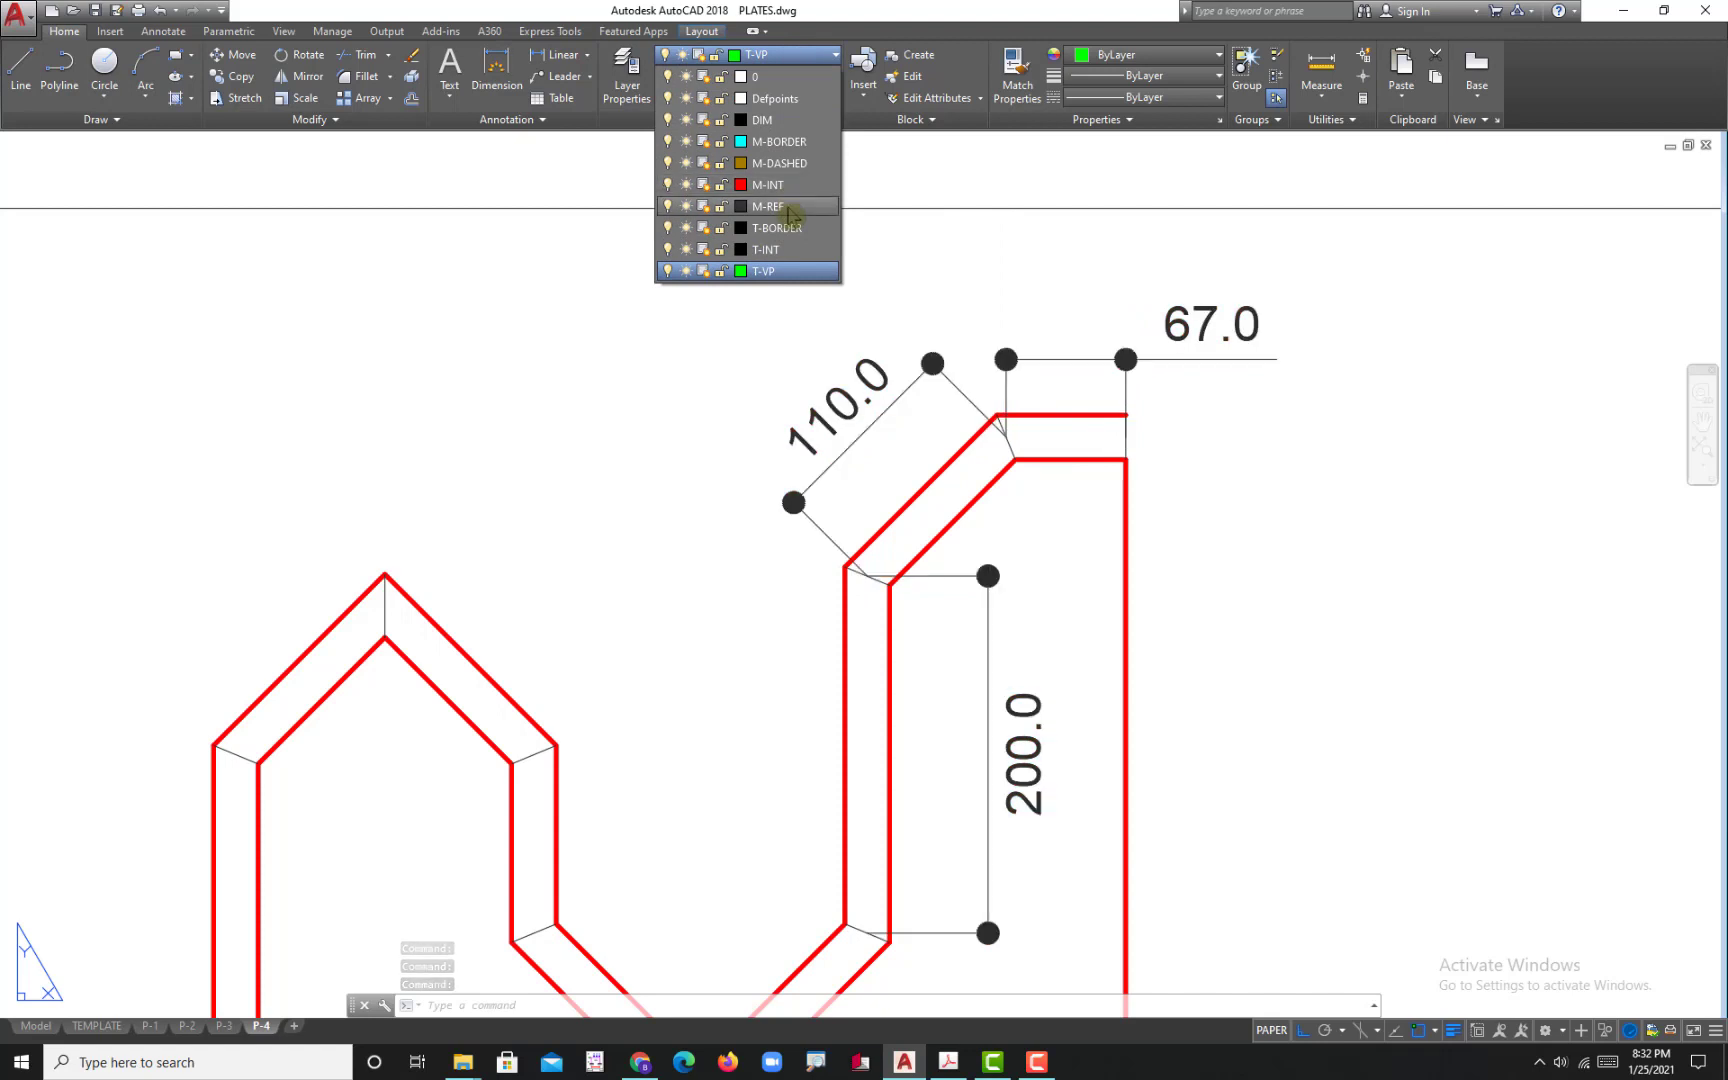
{"action": "left_click", "coordinate": [780, 120]}
{"action": "left_click", "coordinate": [808, 58]}
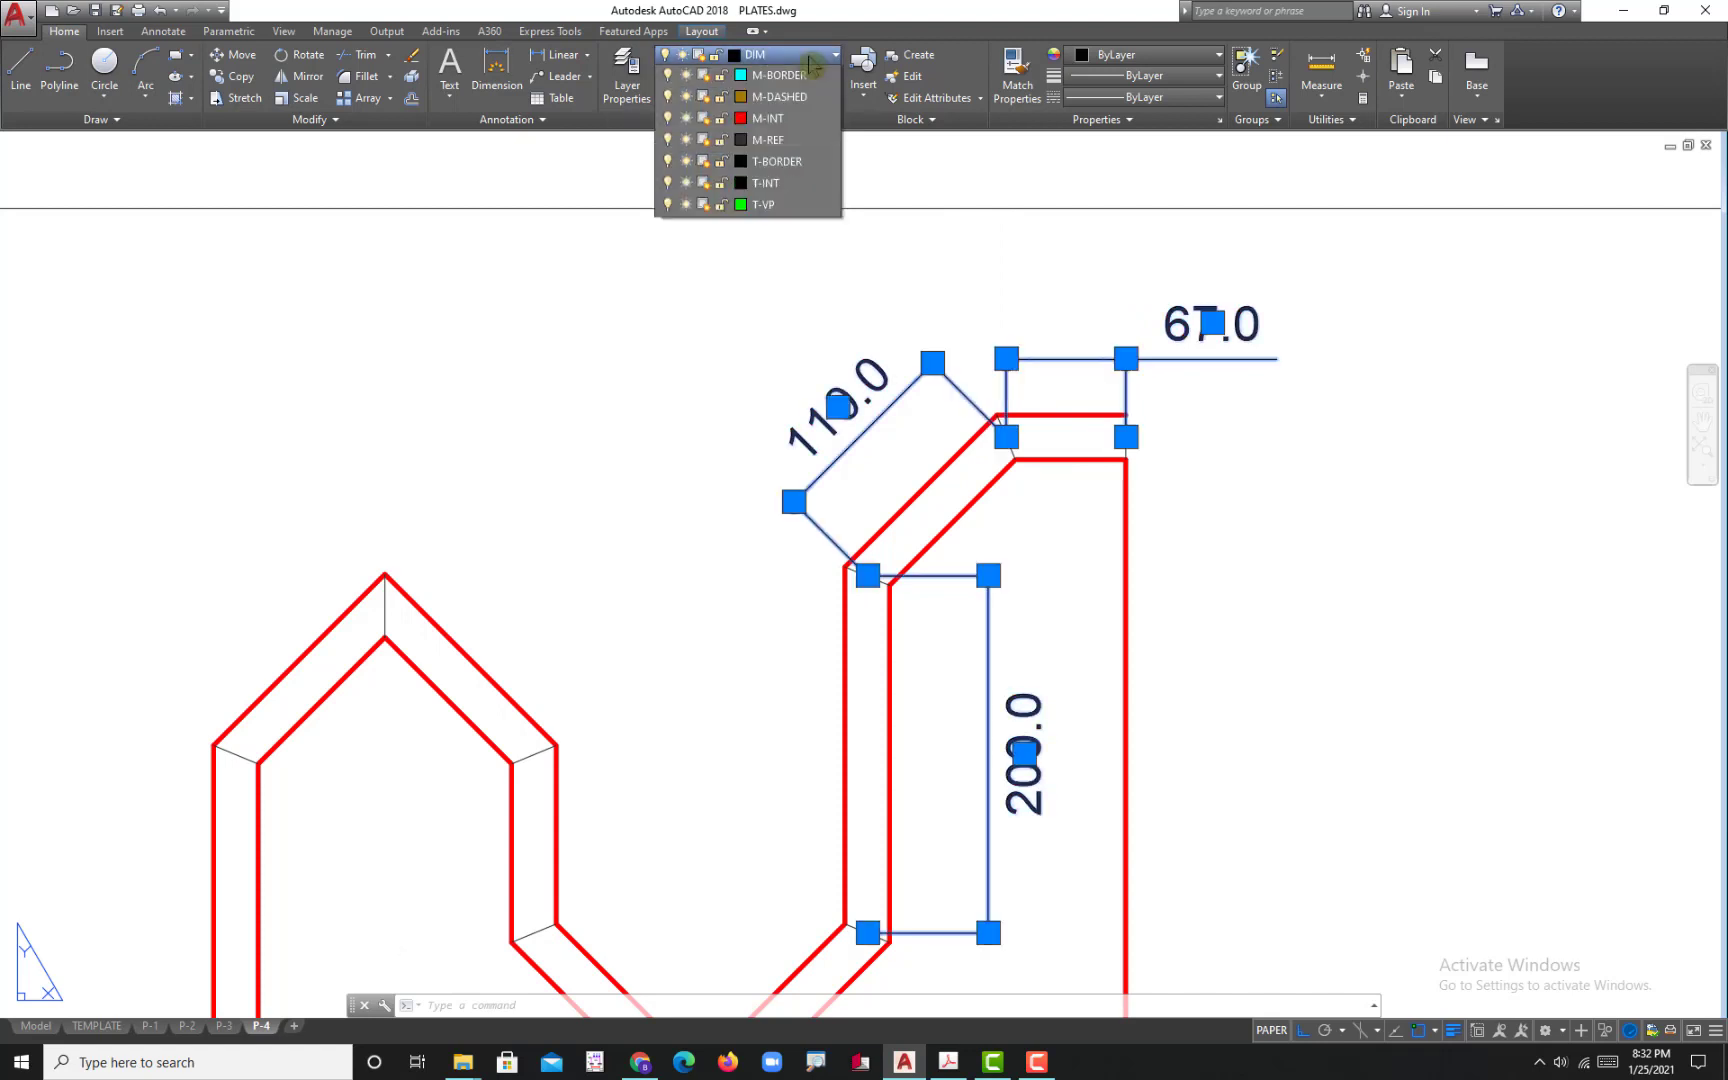
{"action": "left_click", "coordinate": [795, 119]}
{"action": "key", "text": "Escape"}
- Make DIM the current layer with no objects selected
{"action": "scroll", "coordinate": [849, 701], "scroll_direction": "down", "scroll_amount": 2}
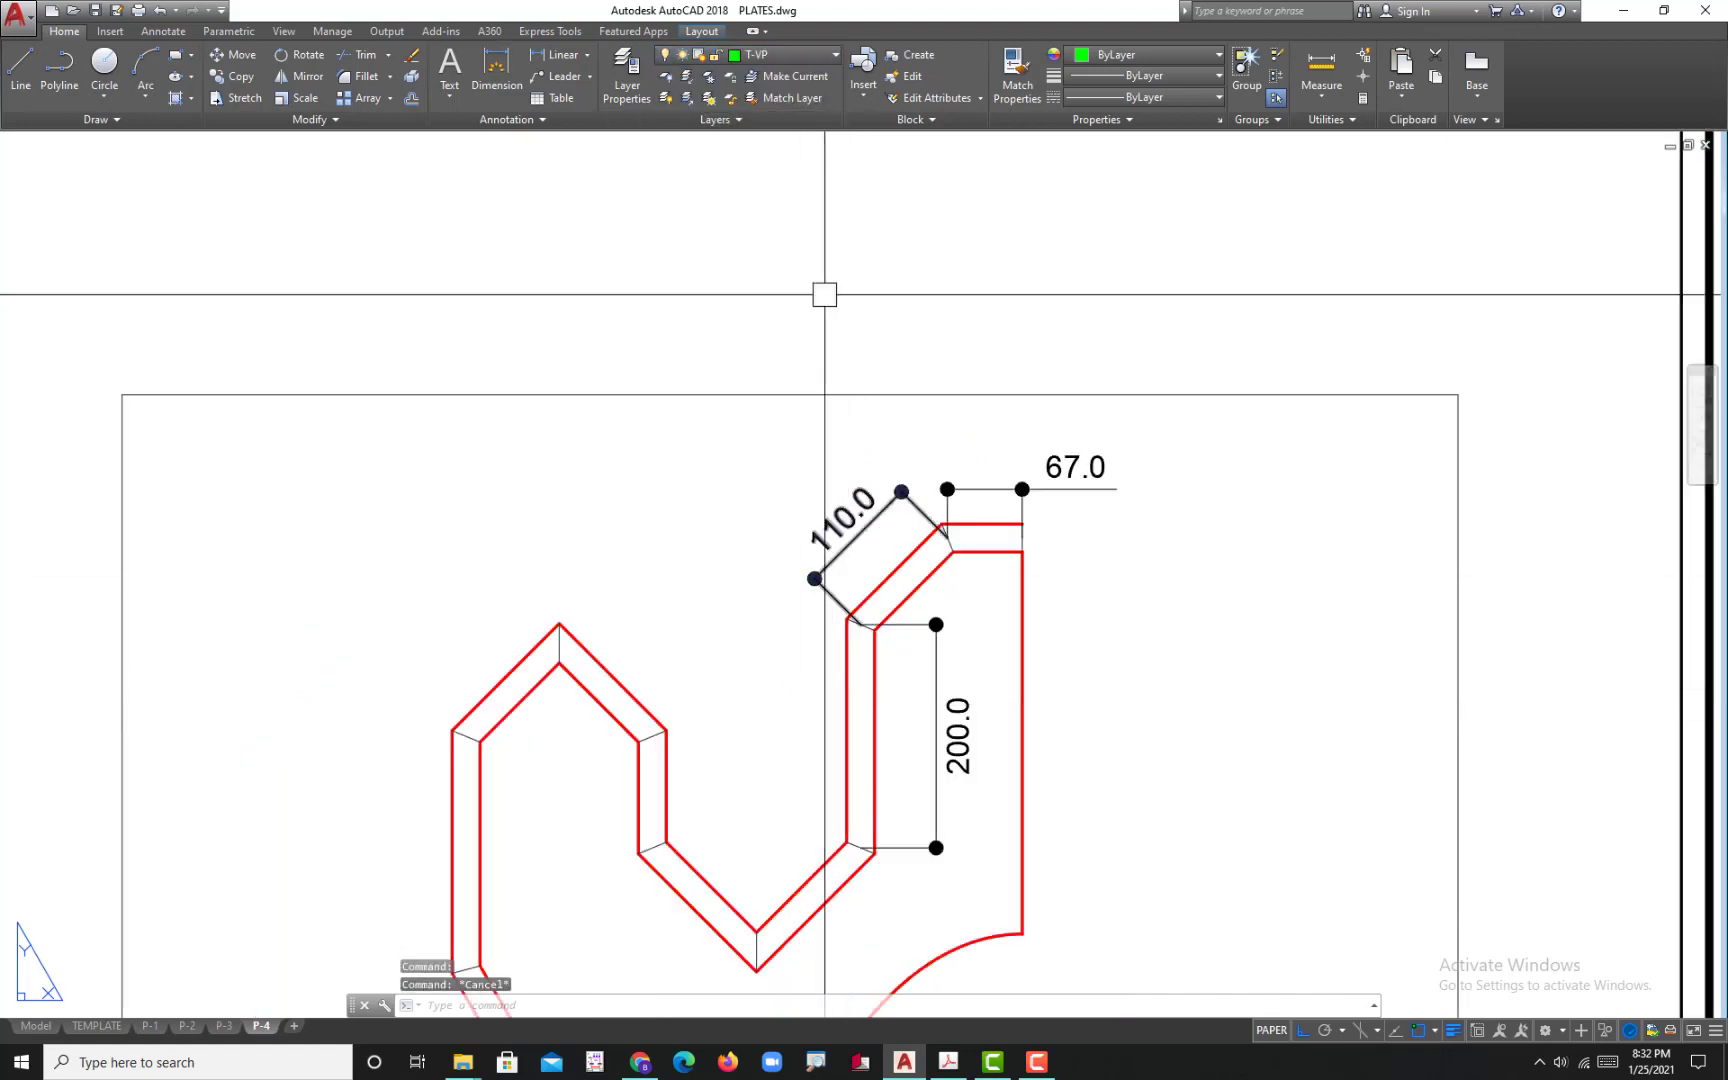
{"action": "left_click", "coordinate": [780, 55]}
{"action": "left_click", "coordinate": [780, 123]}
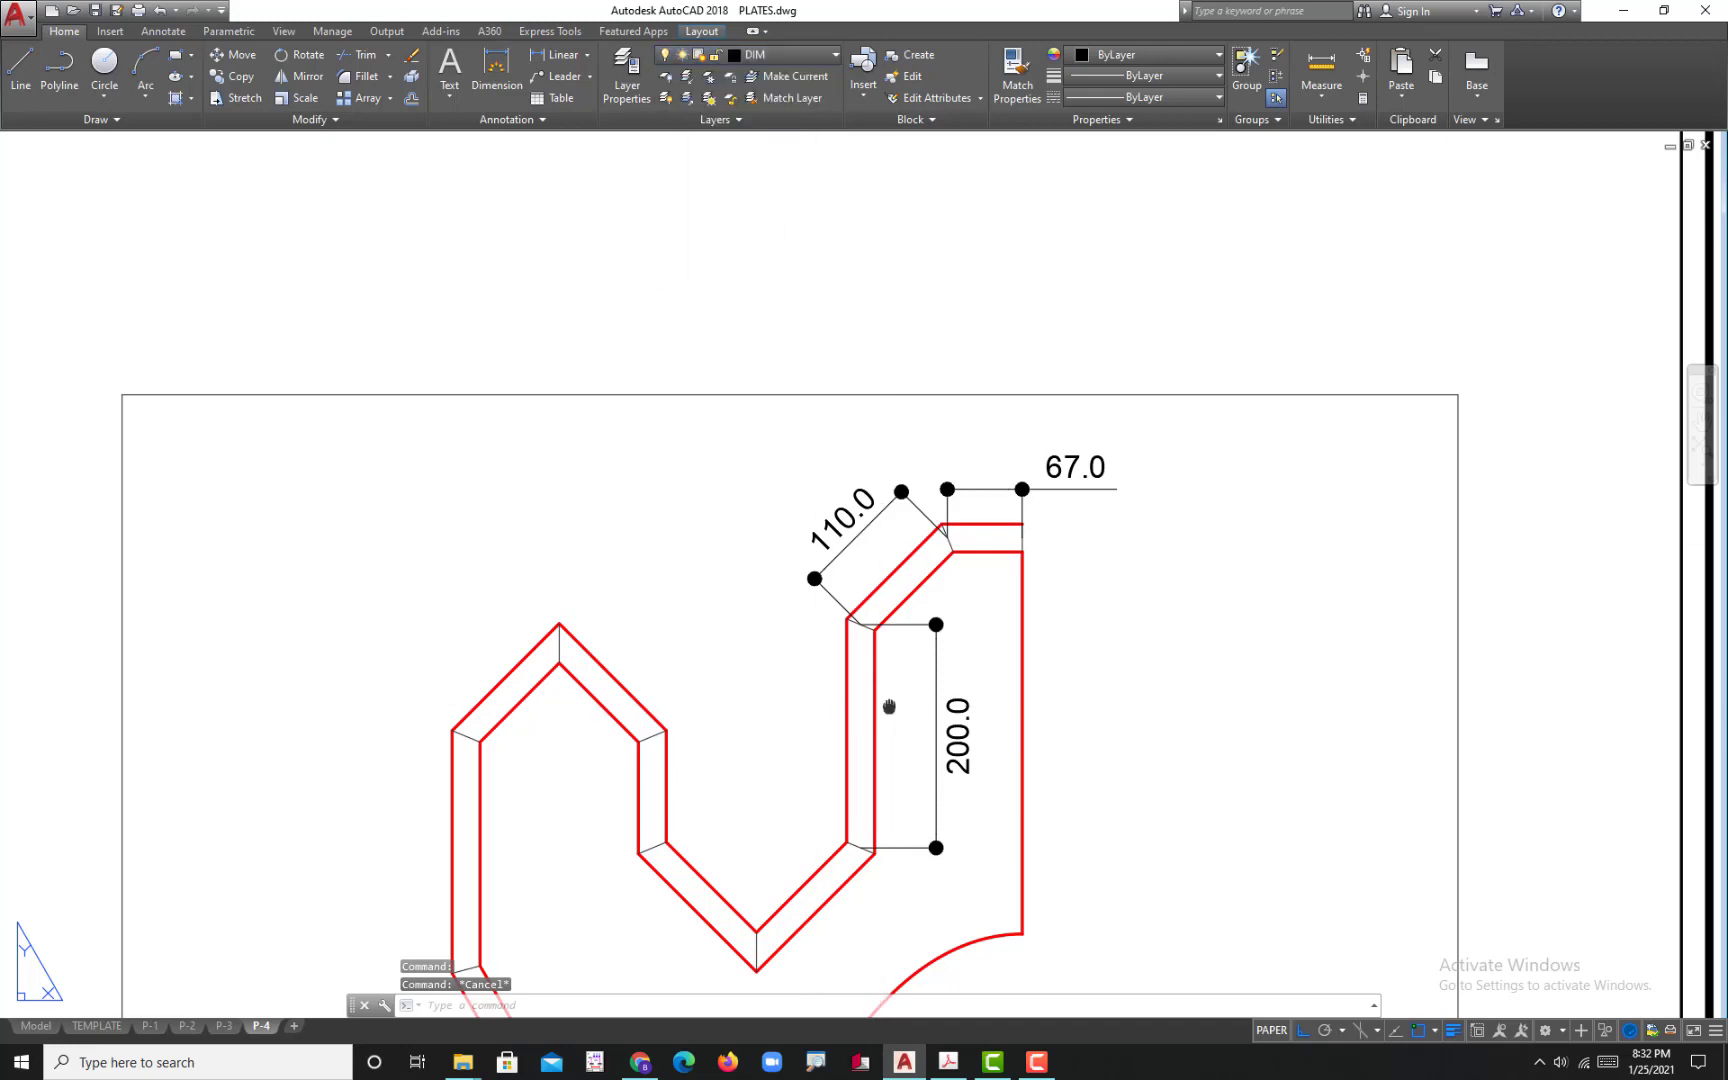
- Check the PDF and add an aligned dimension below the V's right slanted segment, between the midpoints of its joint lines
{"action": "middle_click_drag", "start_coordinate": [888, 706], "coordinate": [904, 455]}
{"action": "left_click", "coordinate": [949, 1071]}
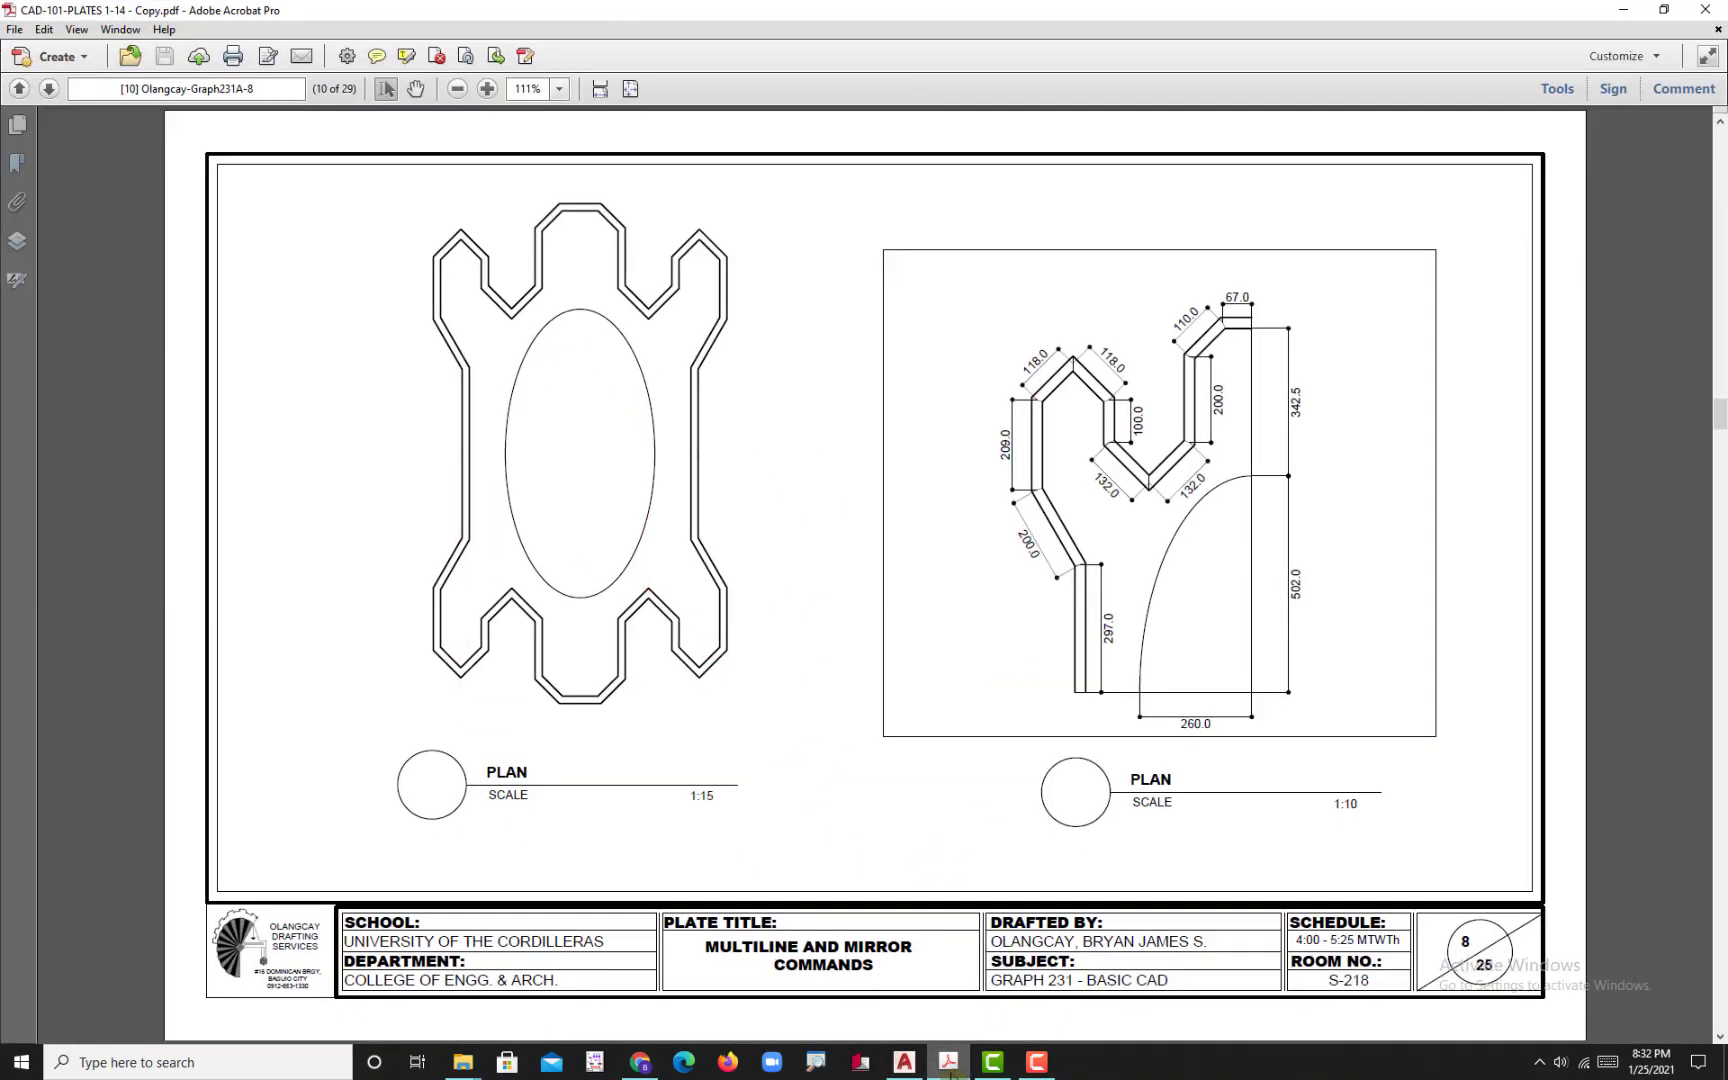
{"action": "left_click", "coordinate": [949, 1071]}
{"action": "scroll", "coordinate": [917, 685], "scroll_direction": "up", "scroll_amount": 3}
{"action": "type", "text": "D"}
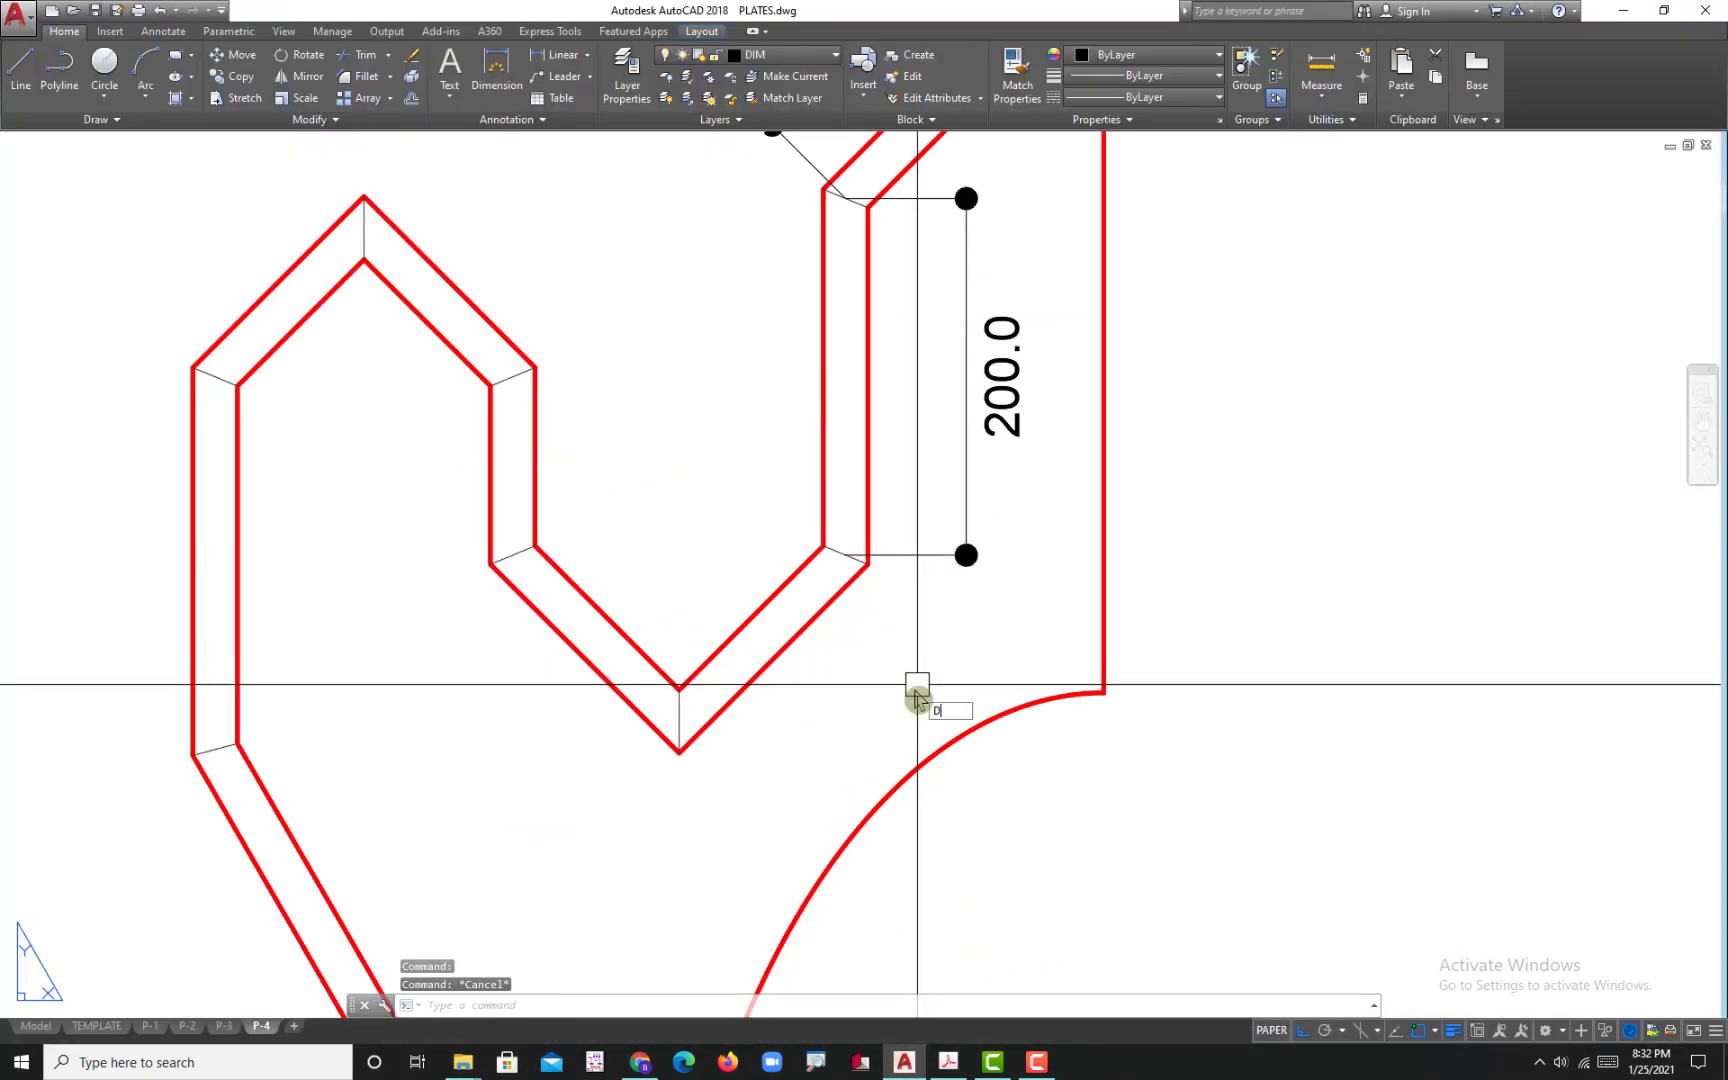
{"action": "type", "text": "IMAL"}
{"action": "key", "text": "Return"}
{"action": "left_click", "coordinate": [679, 688]}
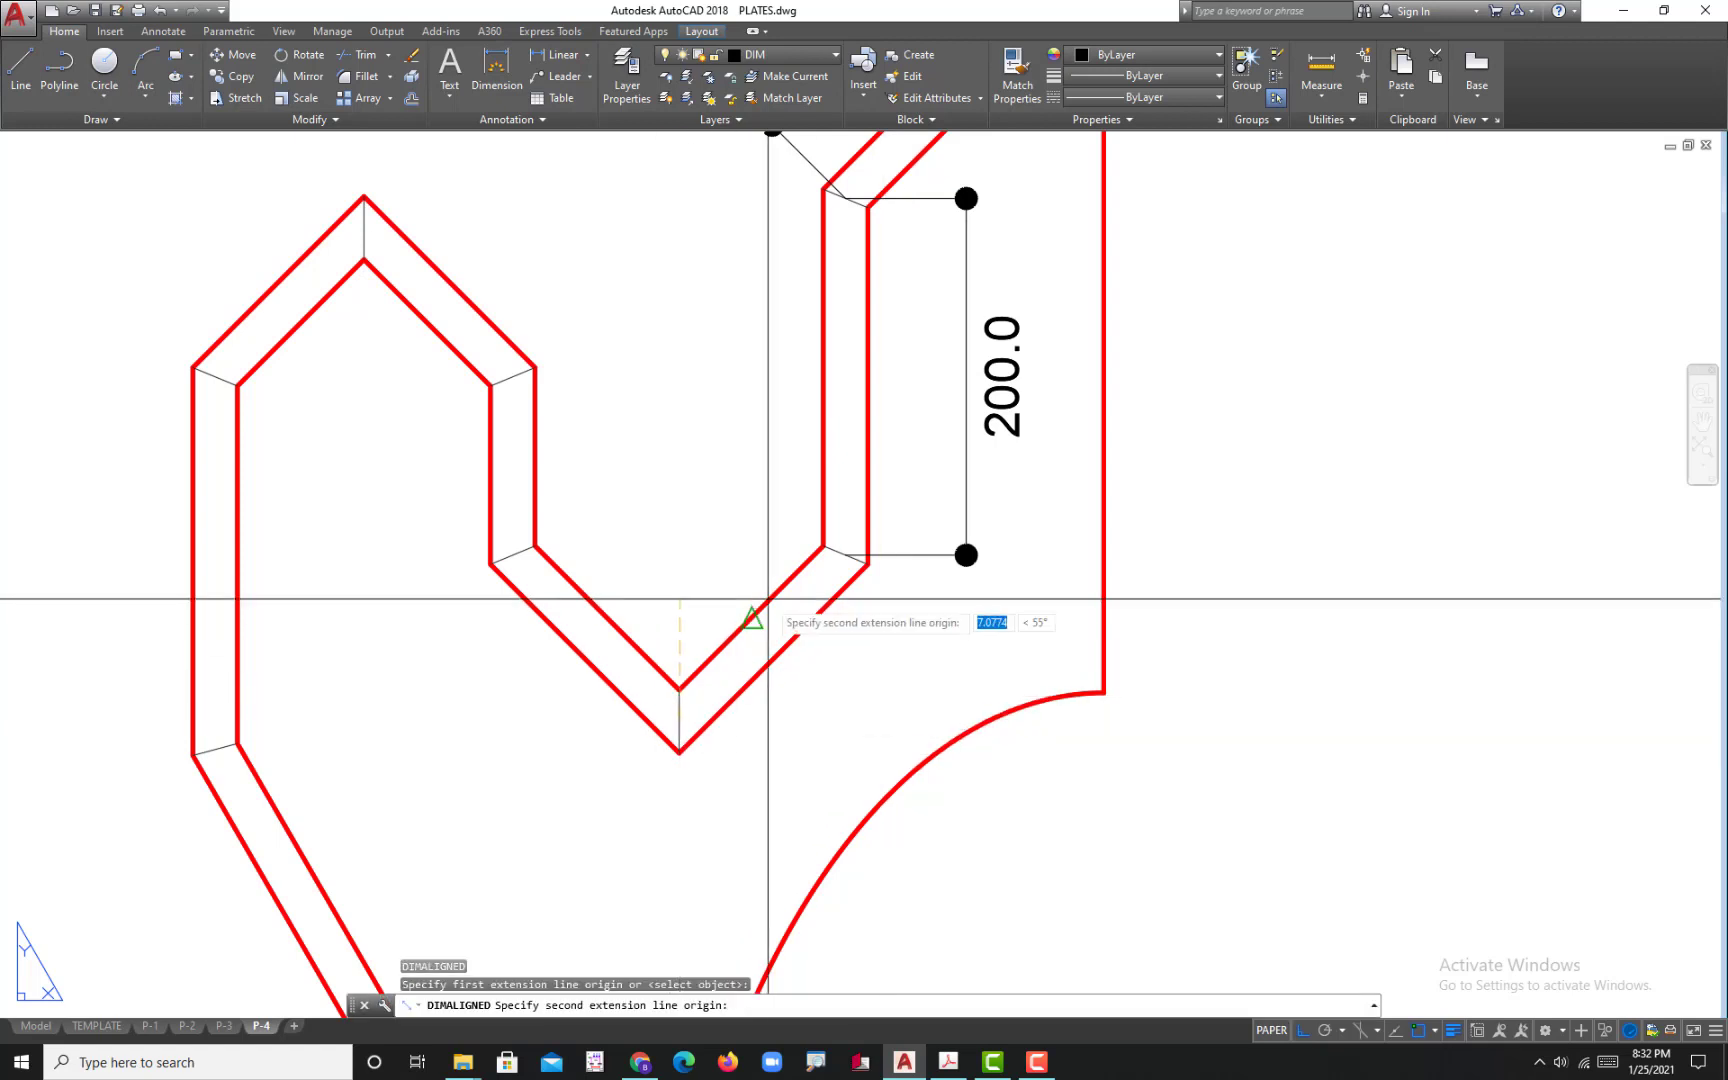
{"action": "left_click", "coordinate": [884, 652]}
{"action": "key", "text": "Return"}
{"action": "key", "text": "Escape"}
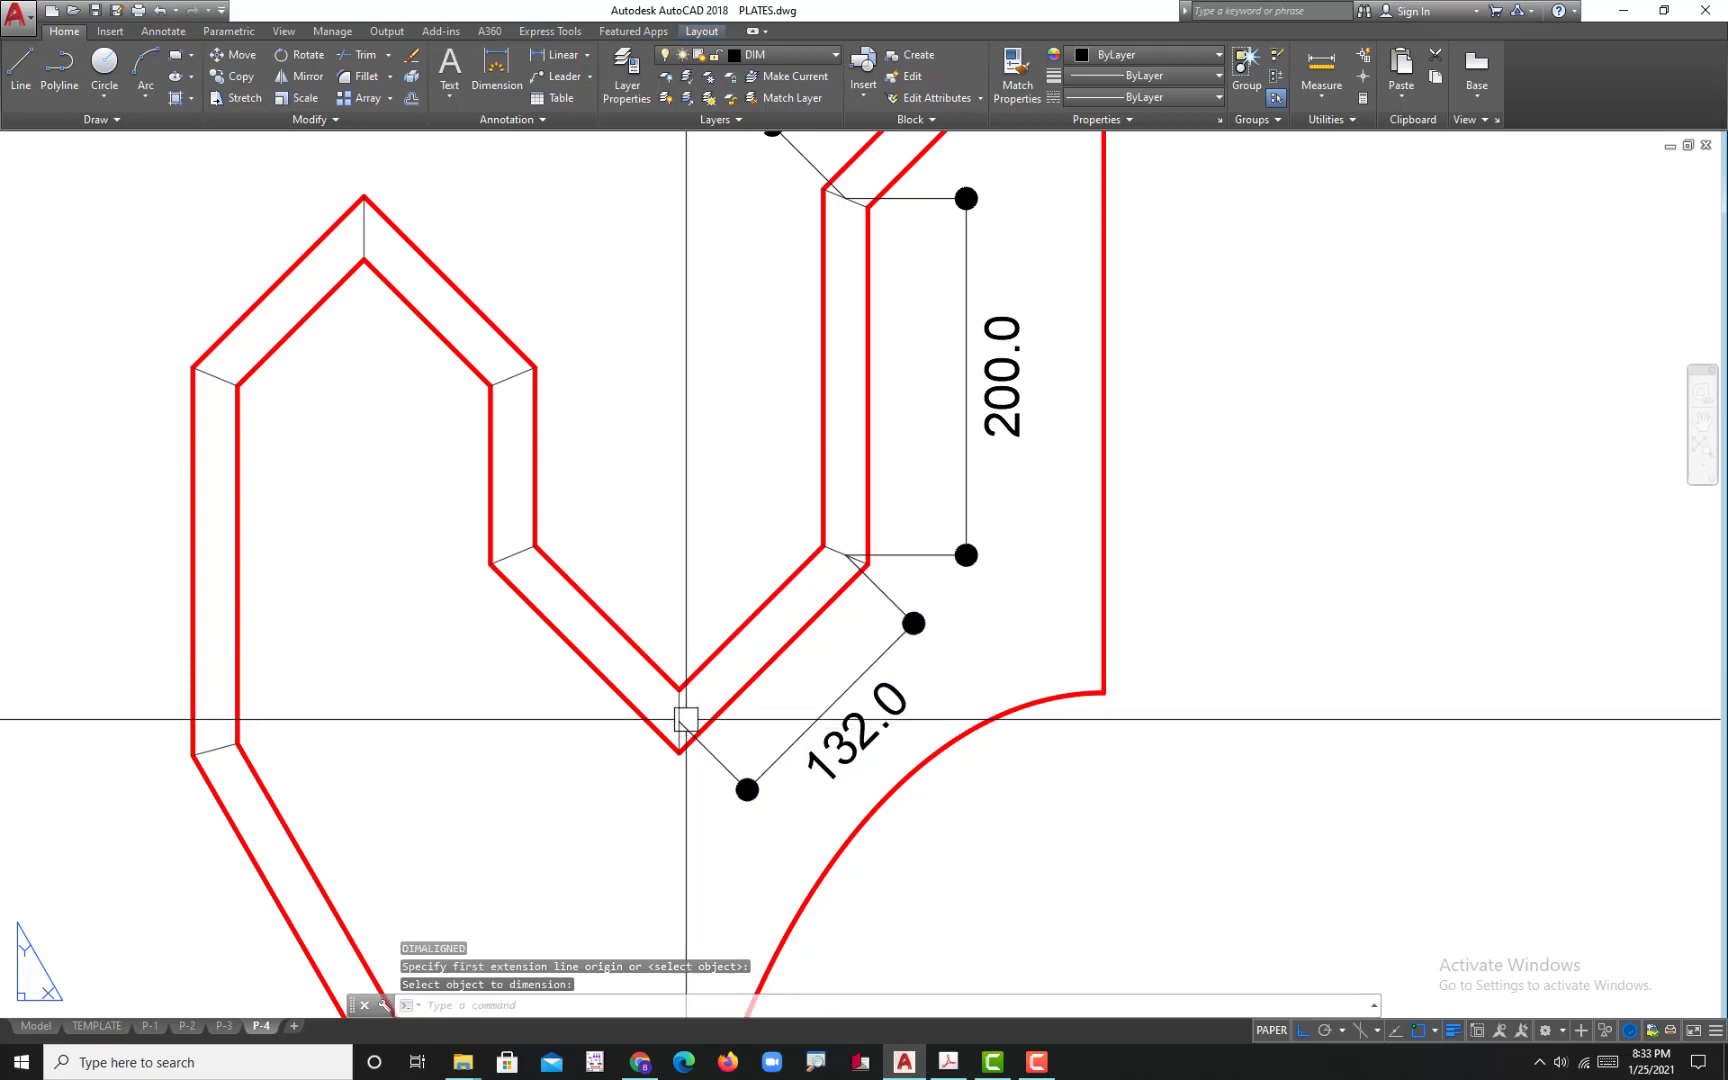
- Add an aligned dimension below the V's left slanted segment, between the midpoints of its joint lines
{"action": "key", "text": "Return"}
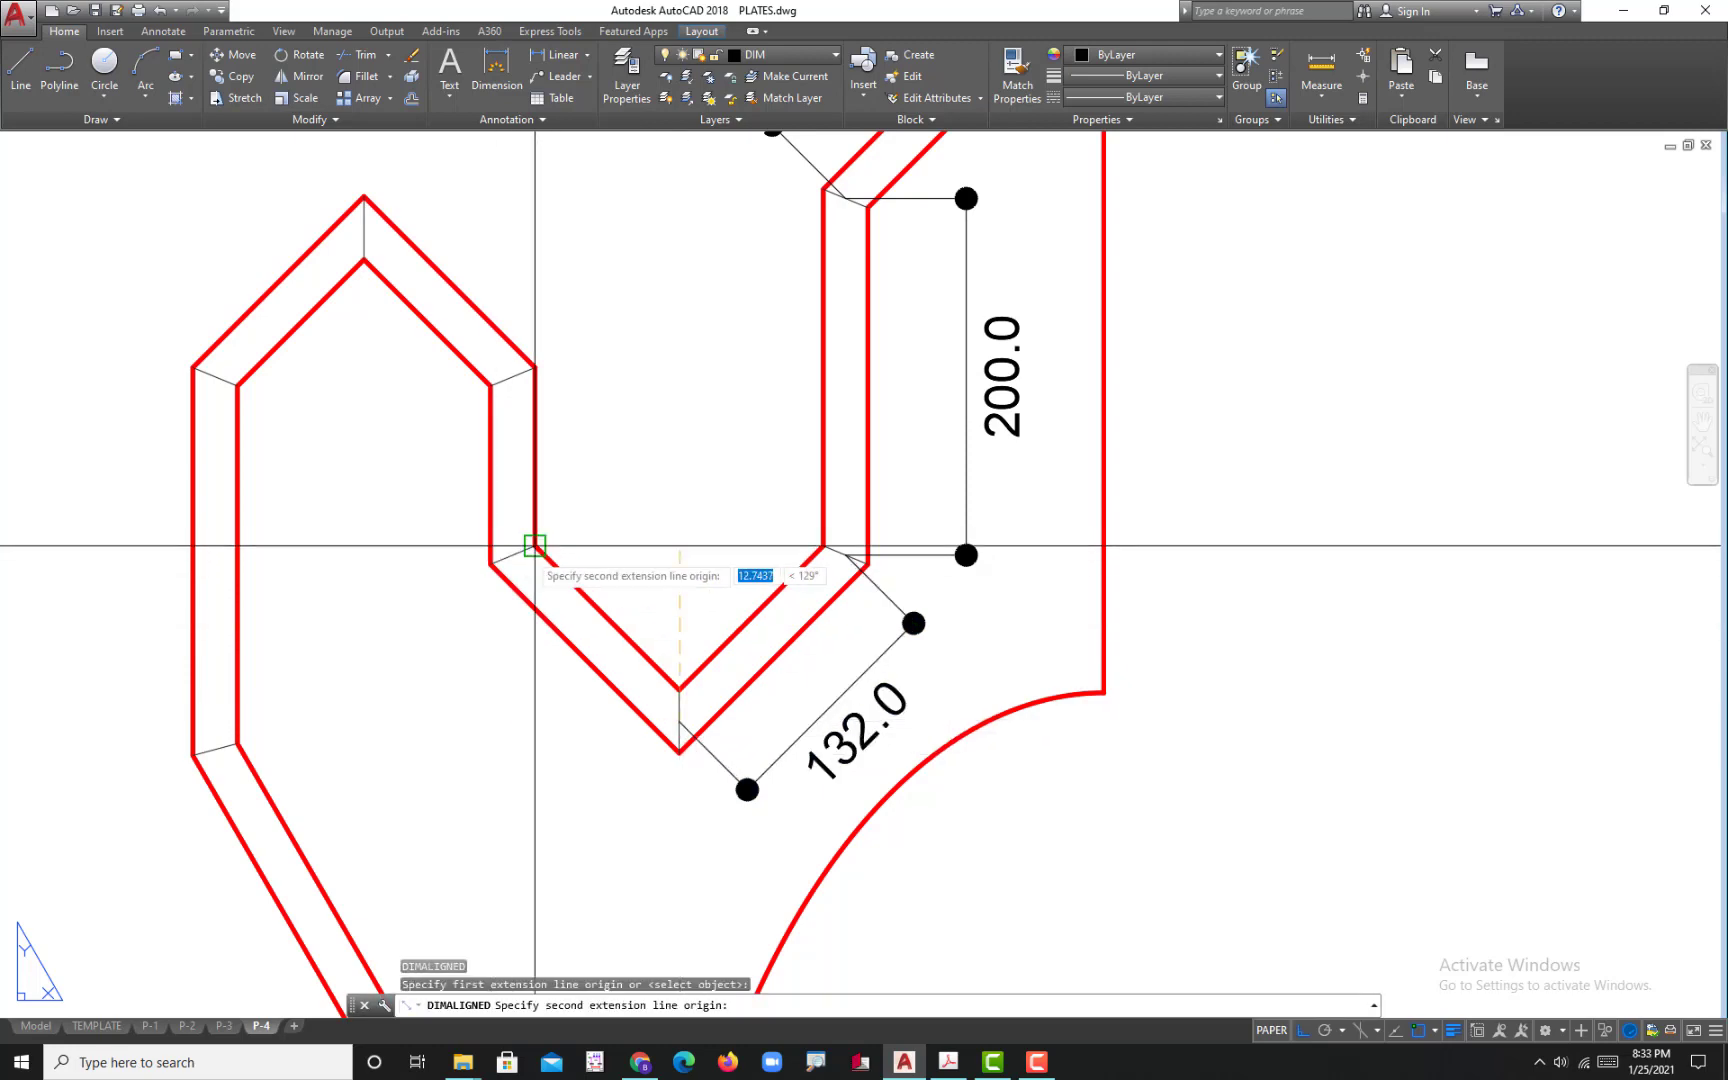
{"action": "left_click", "coordinate": [512, 555]}
{"action": "left_click", "coordinate": [445, 611]}
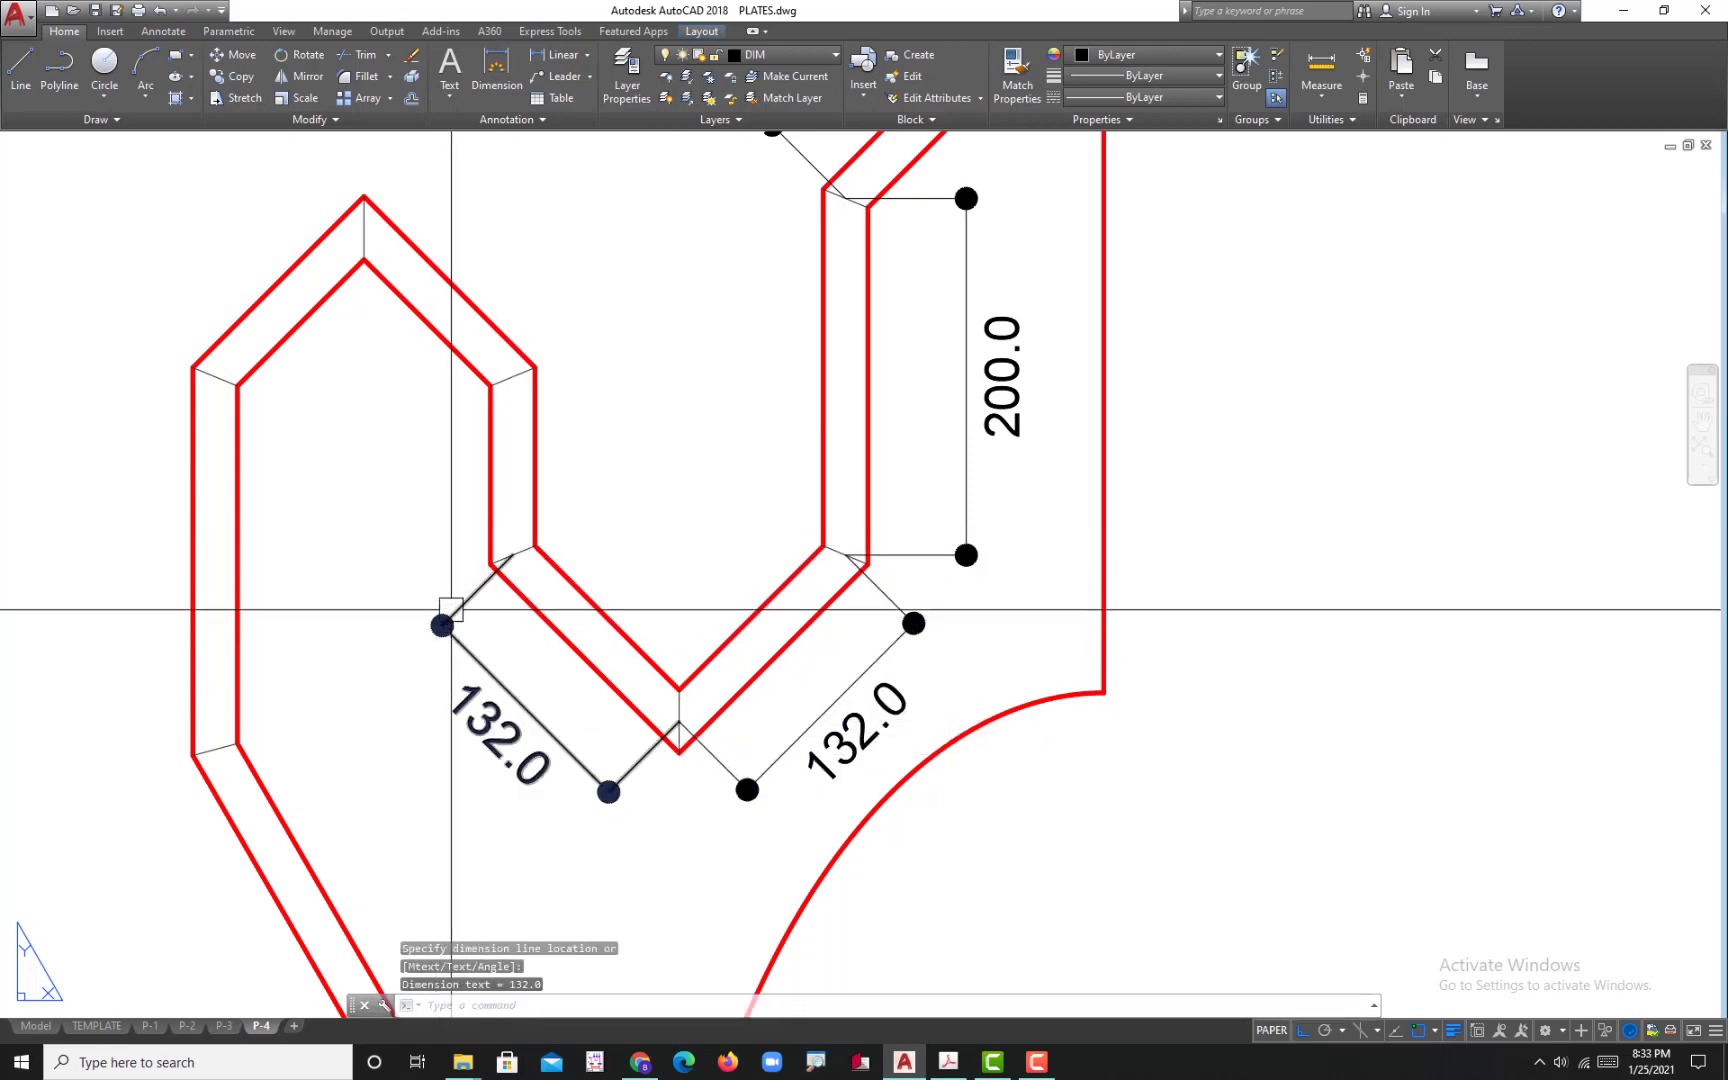
{"action": "key", "text": "Return"}
{"action": "key", "text": "Return"}
{"action": "key", "text": "Escape"}
- Add an aligned dimension to the right of the short vertical segment between the V and the peak, using its joint midpoints
{"action": "key", "text": "Return"}
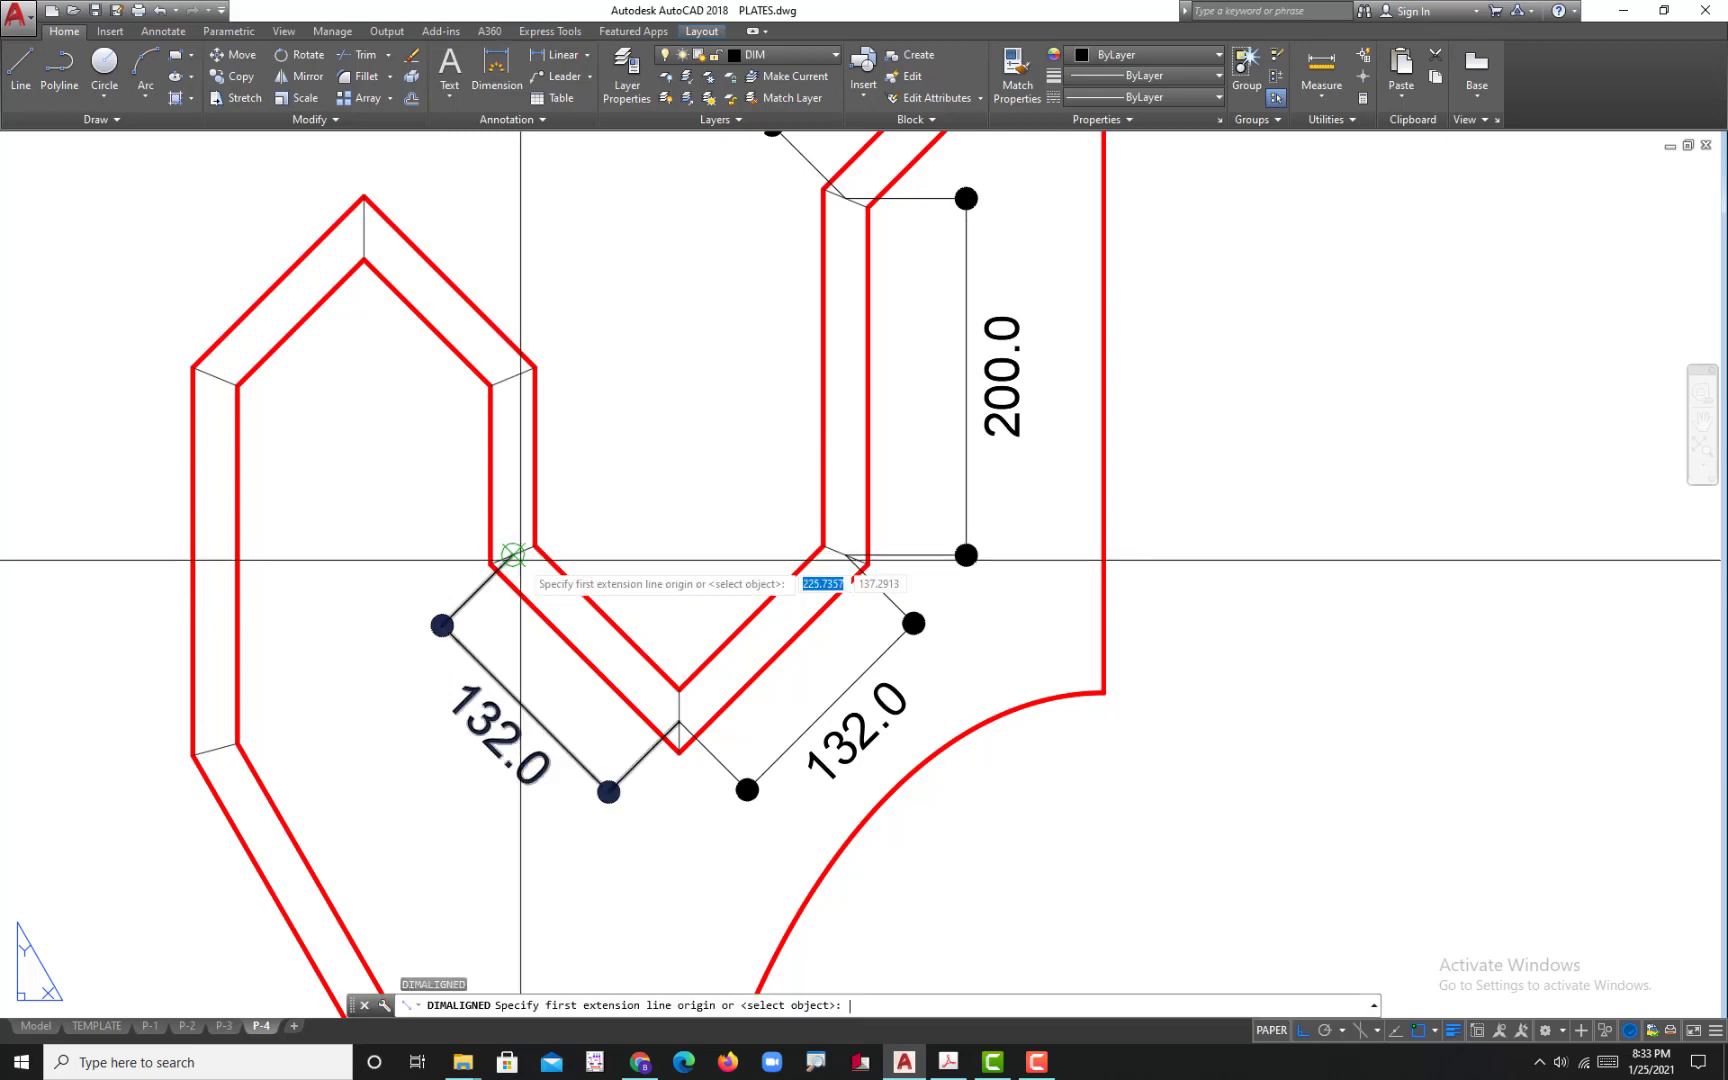
{"action": "left_click", "coordinate": [512, 377]}
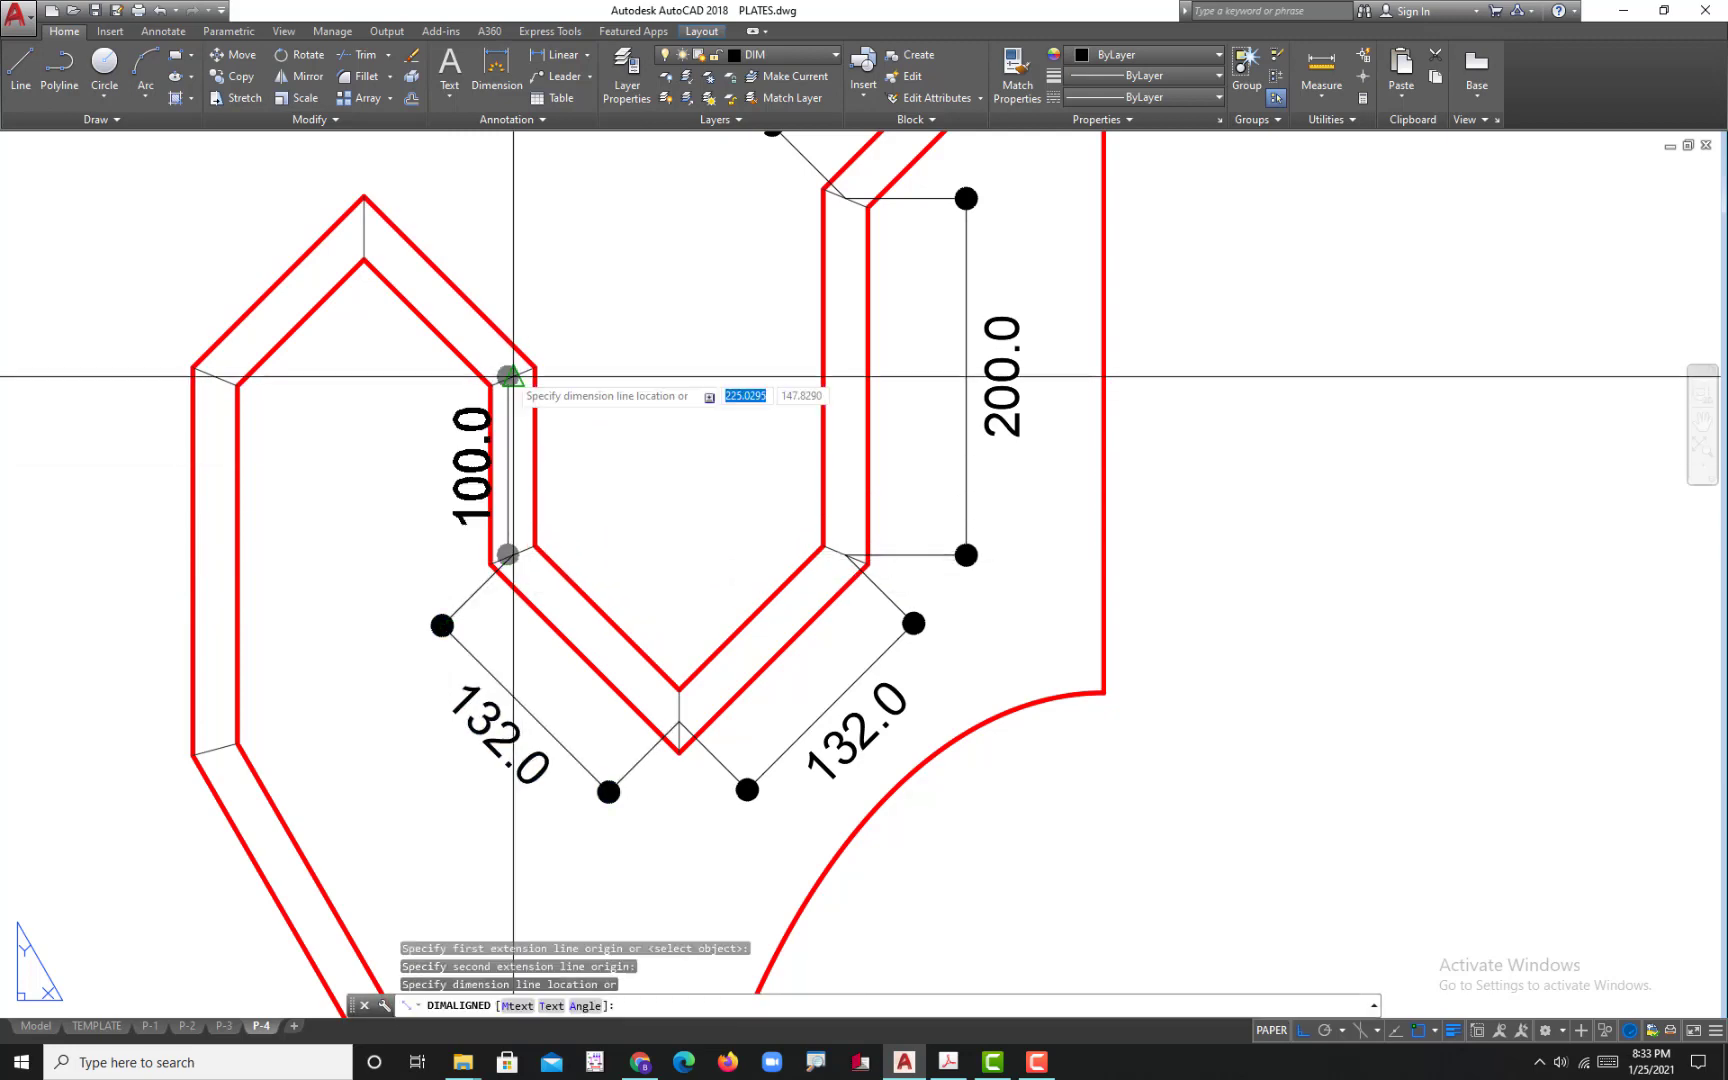
{"action": "left_click", "coordinate": [607, 380]}
- Check the PDF and add an aligned dimension outside the peak's right slanted segment, between its joint midpoints
{"action": "key", "text": "Return"}
{"action": "left_click", "coordinate": [960, 1066]}
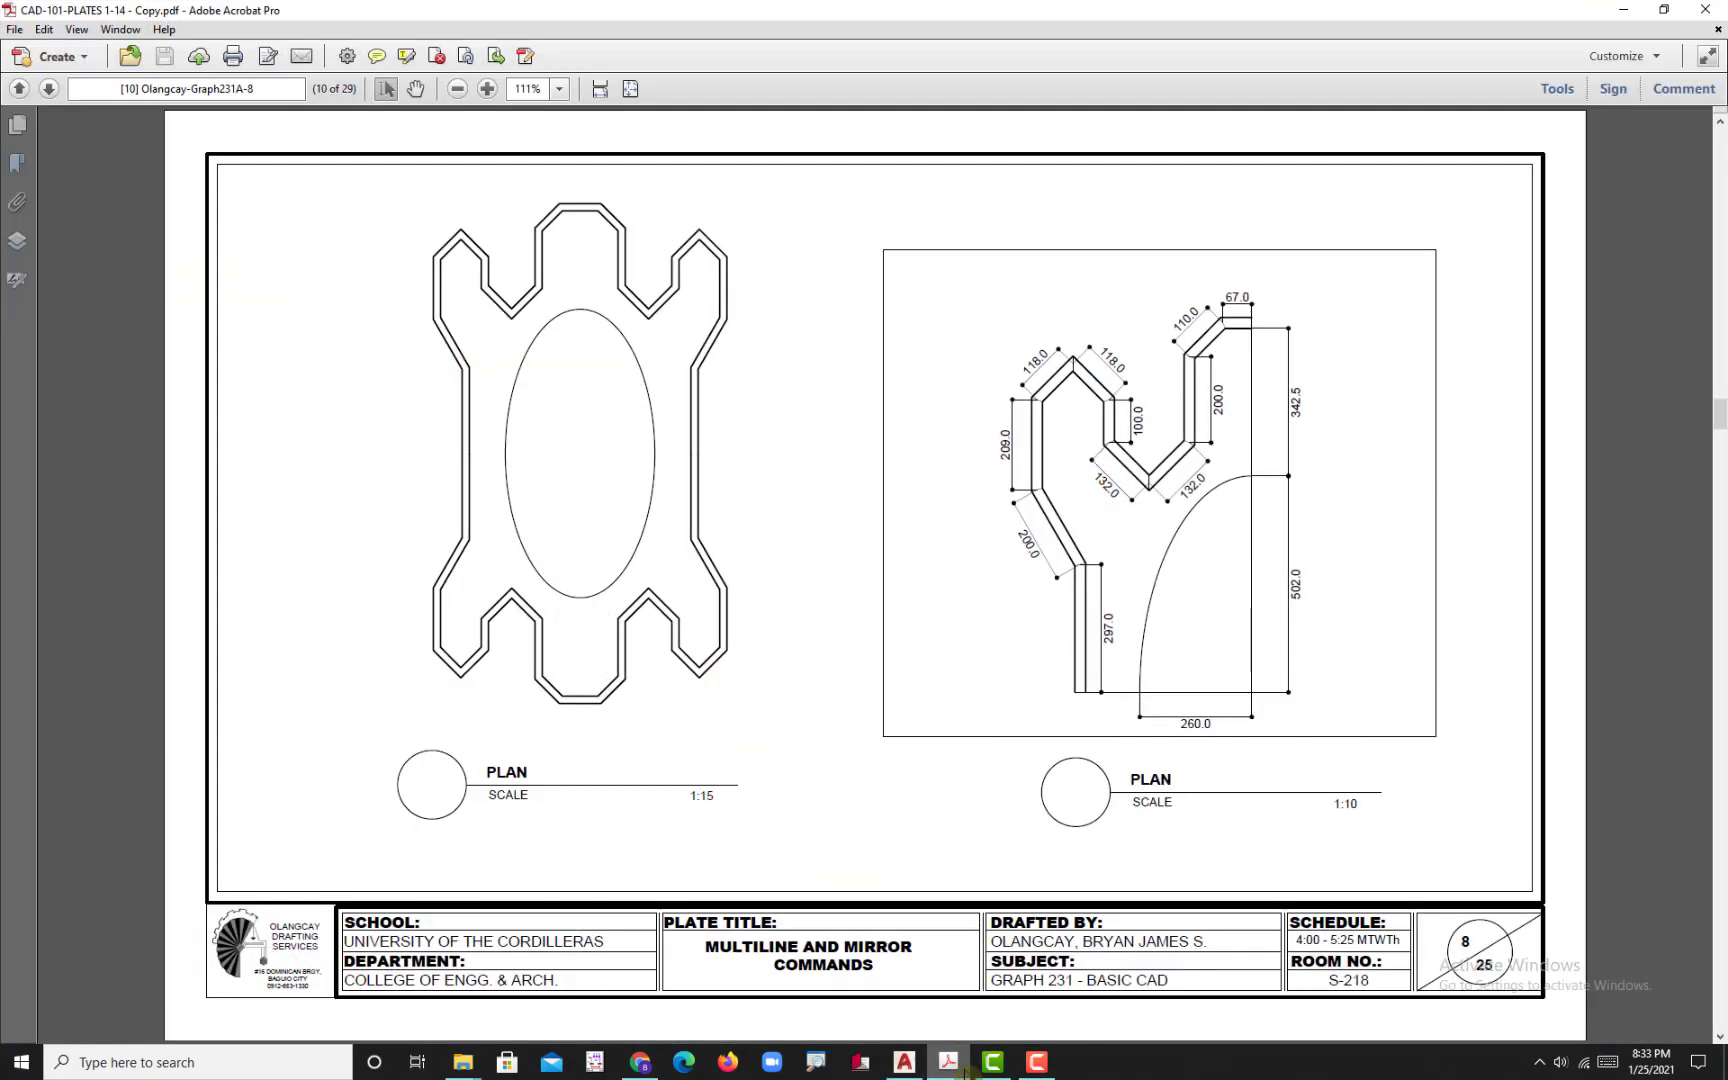
{"action": "left_click", "coordinate": [904, 1062]}
{"action": "middle_click_drag", "start_coordinate": [464, 359], "coordinate": [715, 521]}
{"action": "scroll", "coordinate": [764, 536], "scroll_direction": "up", "scroll_amount": 3}
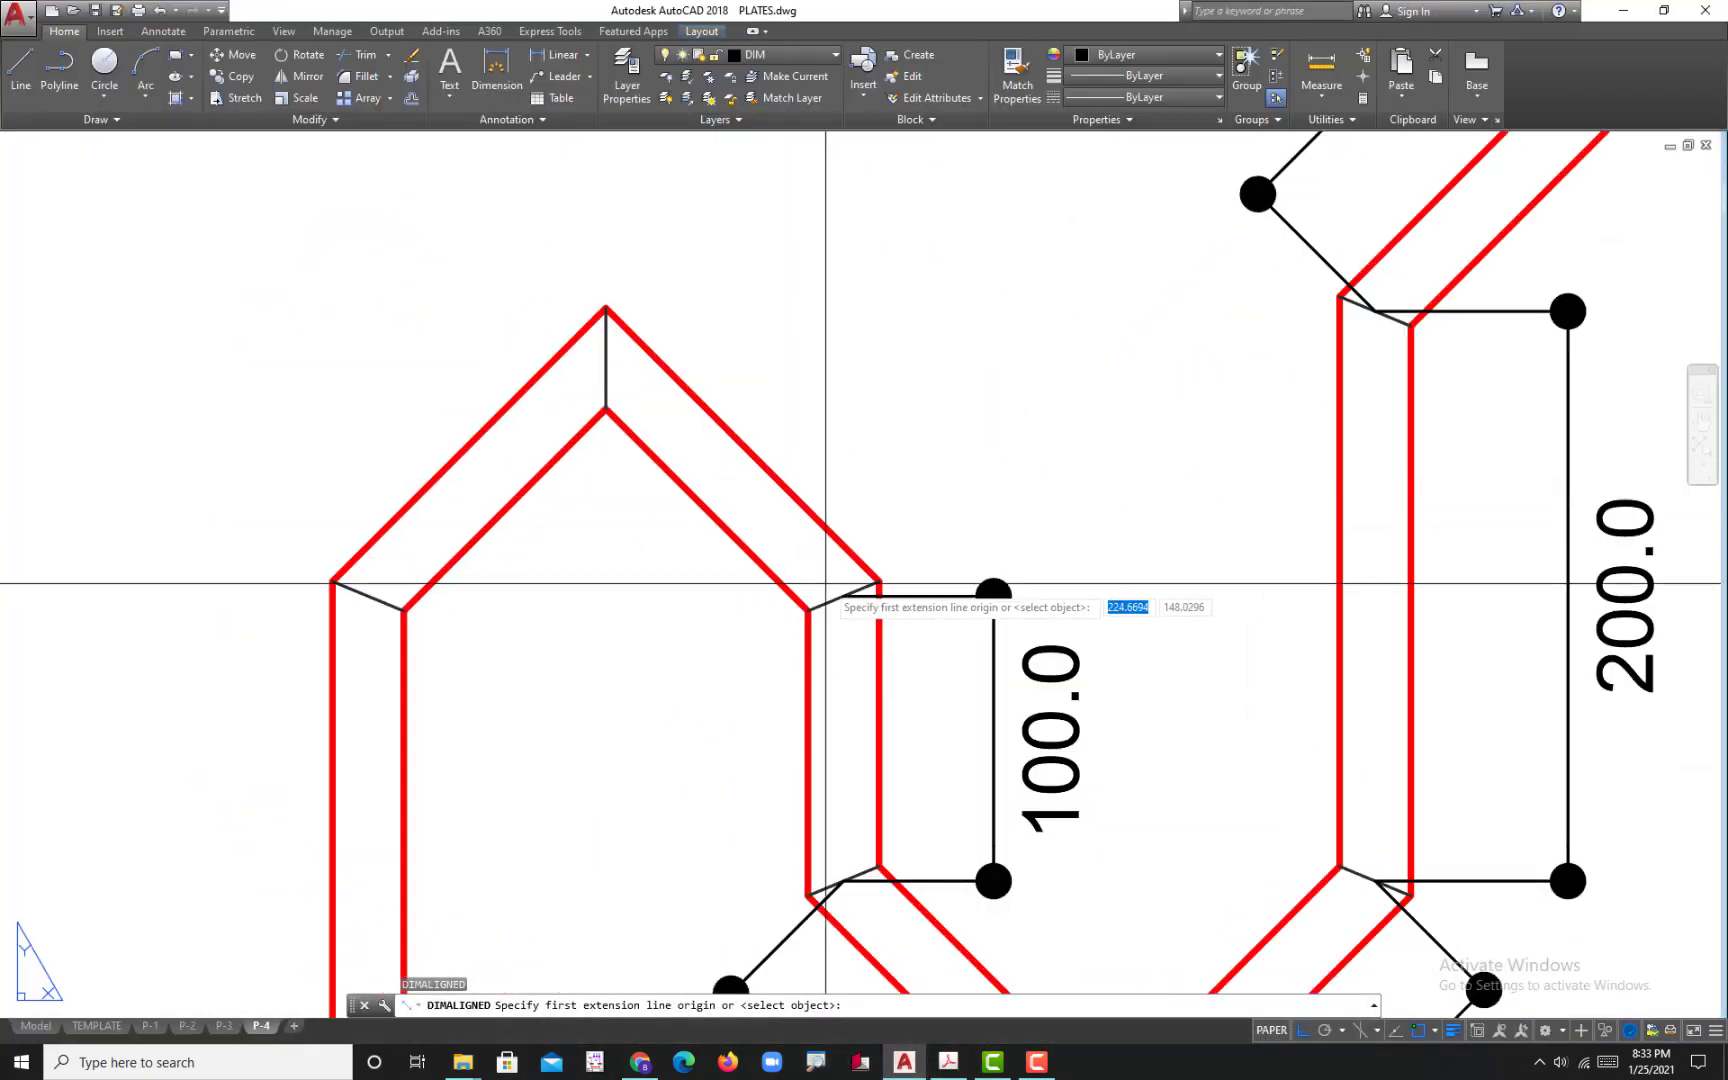
{"action": "left_click", "coordinate": [842, 592]}
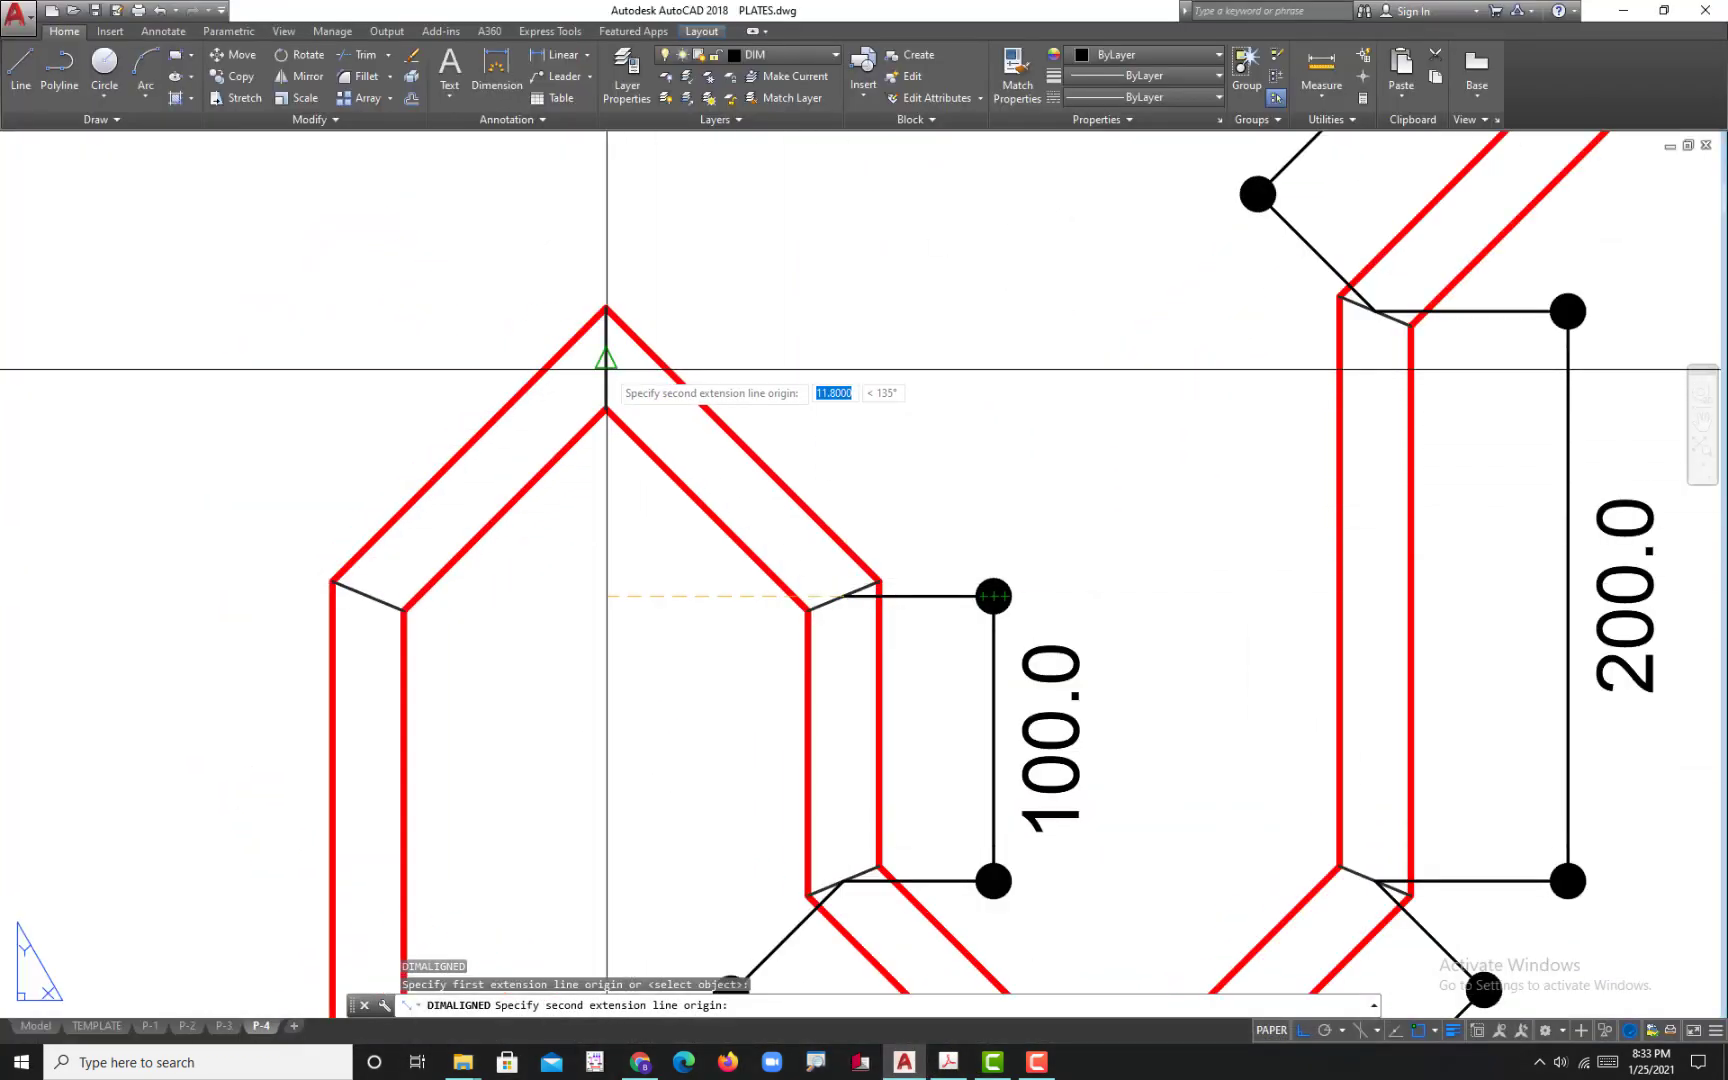
{"action": "left_click", "coordinate": [606, 369]}
{"action": "left_click", "coordinate": [770, 272]}
{"action": "key", "text": "Return"}
{"action": "key", "text": "Return"}
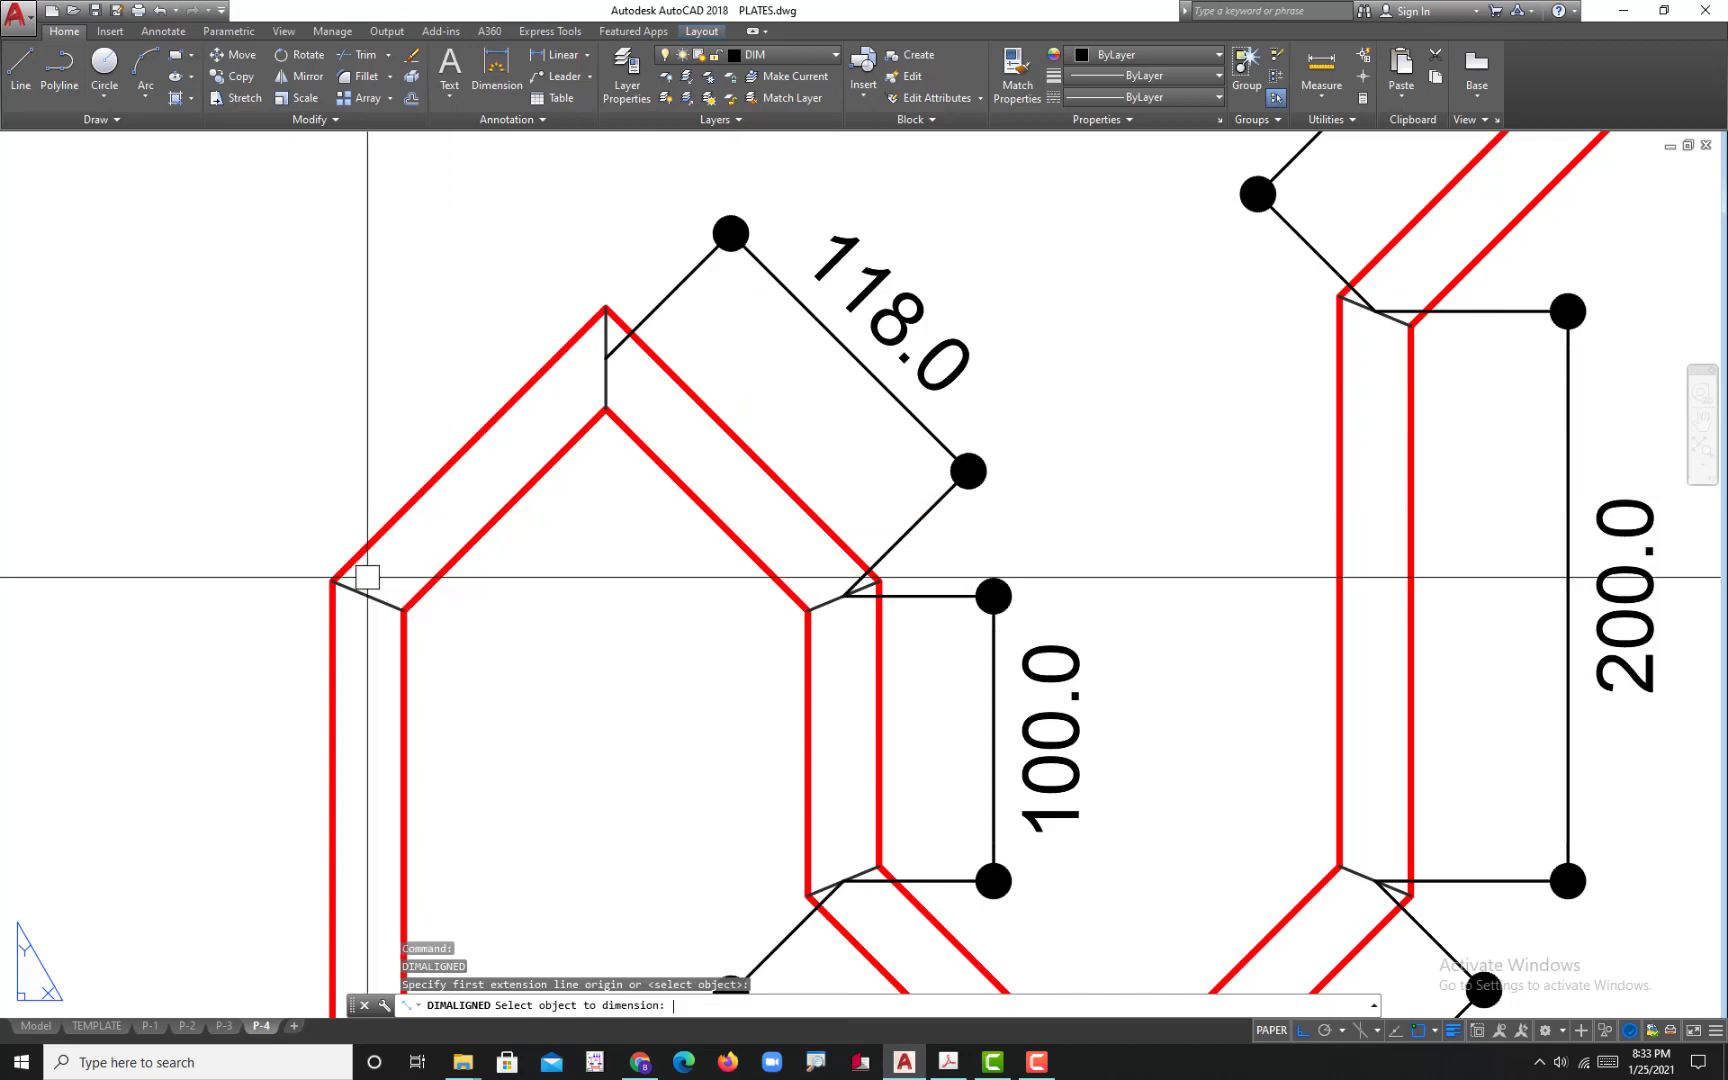
{"action": "key", "text": "Return"}
{"action": "key", "text": "Return"}
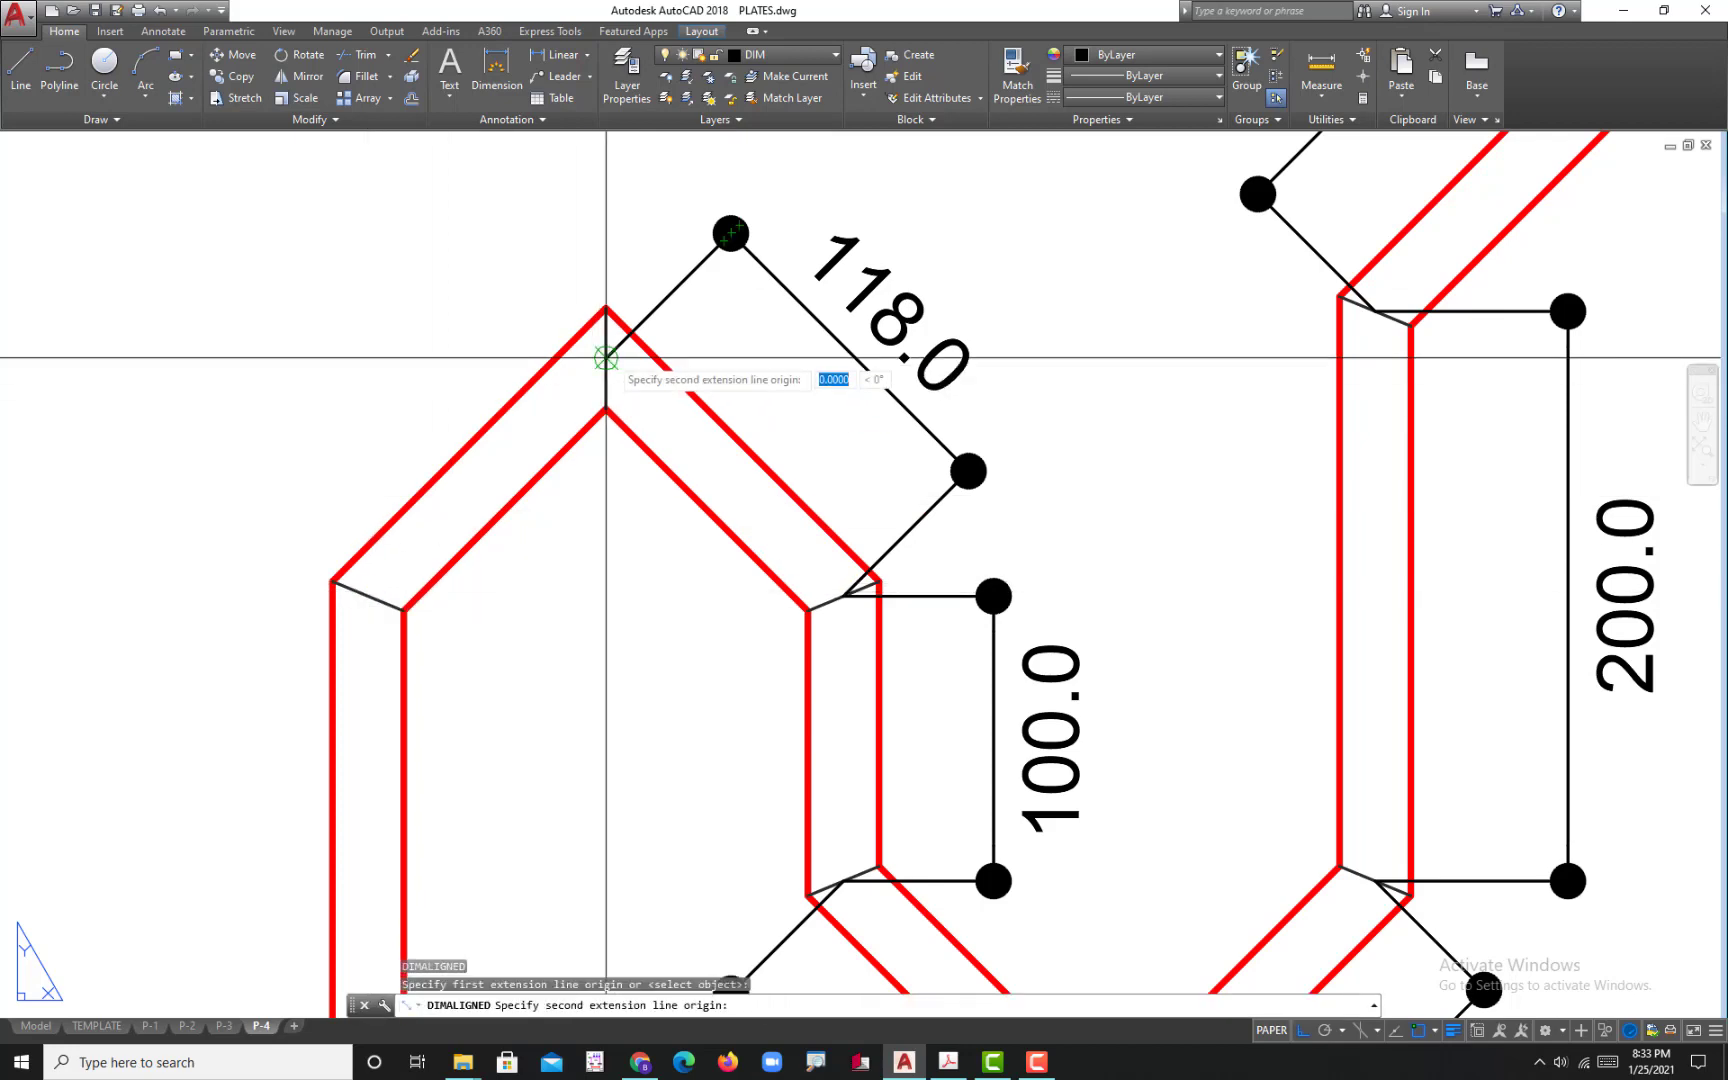
{"action": "key", "text": "Escape"}
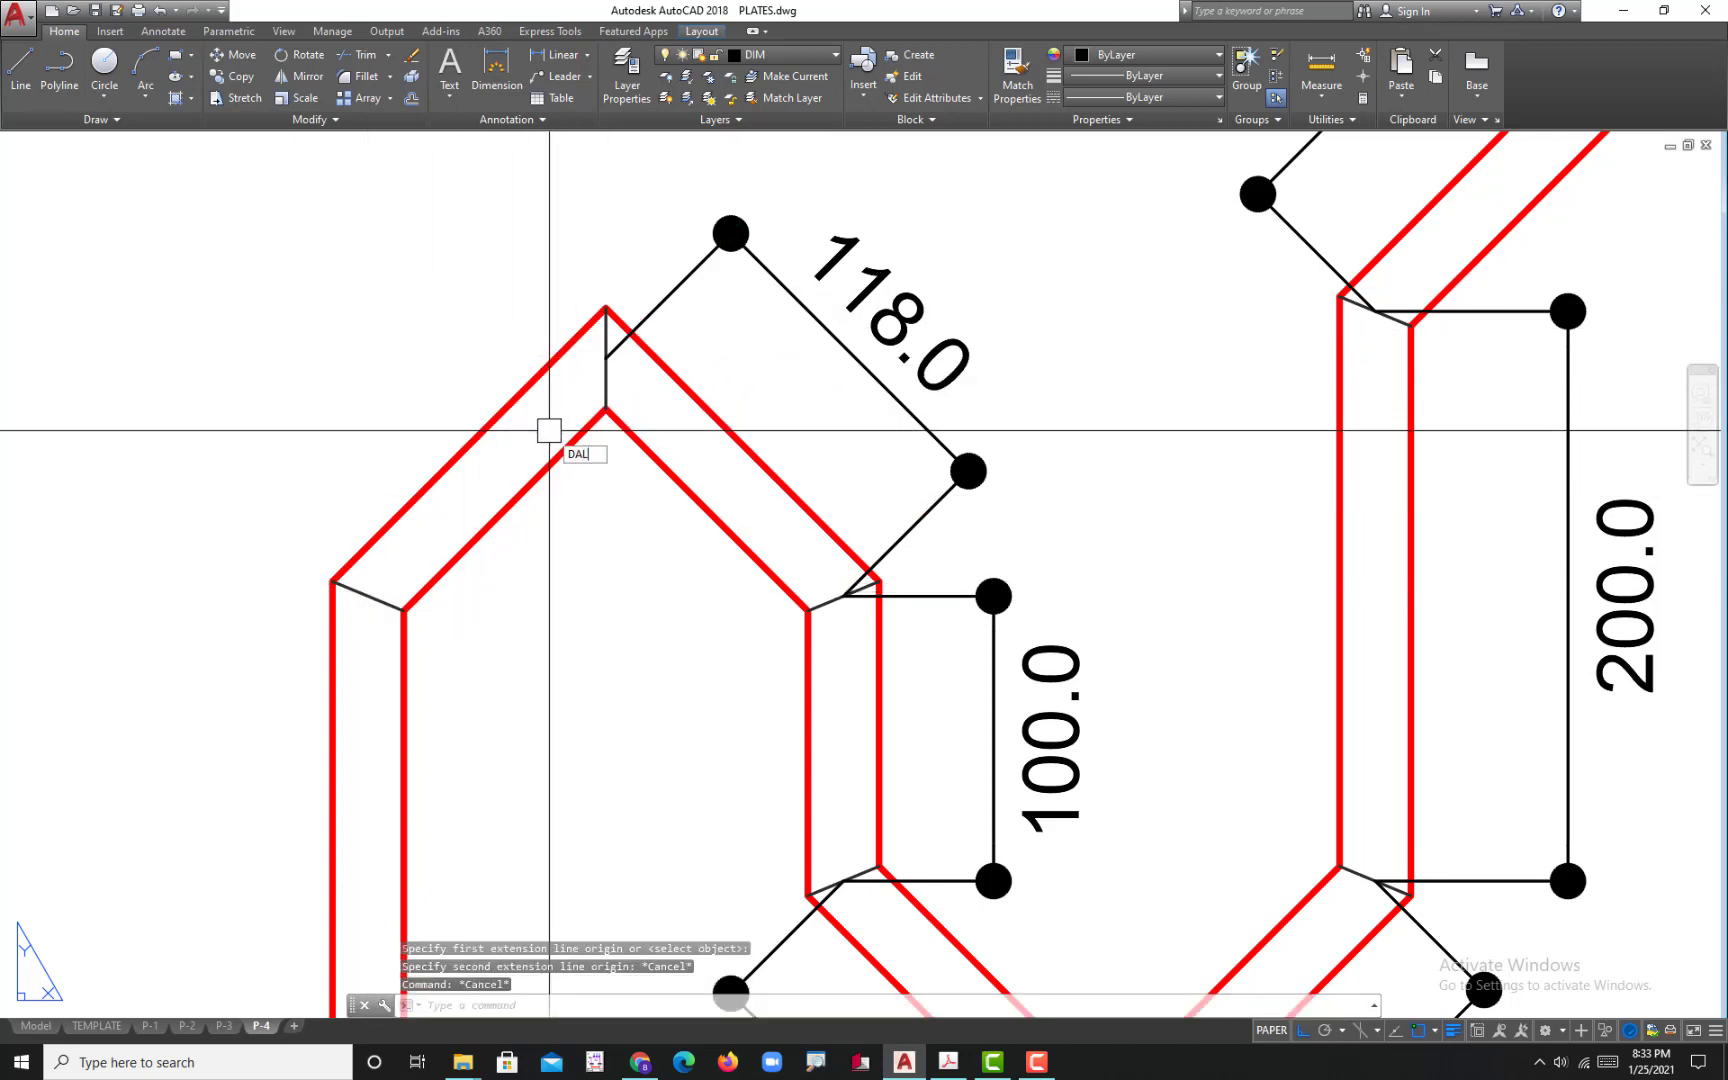
- Add an aligned dimension outside the peak's left slanted segment, between the midpoints of its joint lines
{"action": "type", "text": "DAL"}
{"action": "key", "text": "Return"}
{"action": "left_click", "coordinate": [367, 595]}
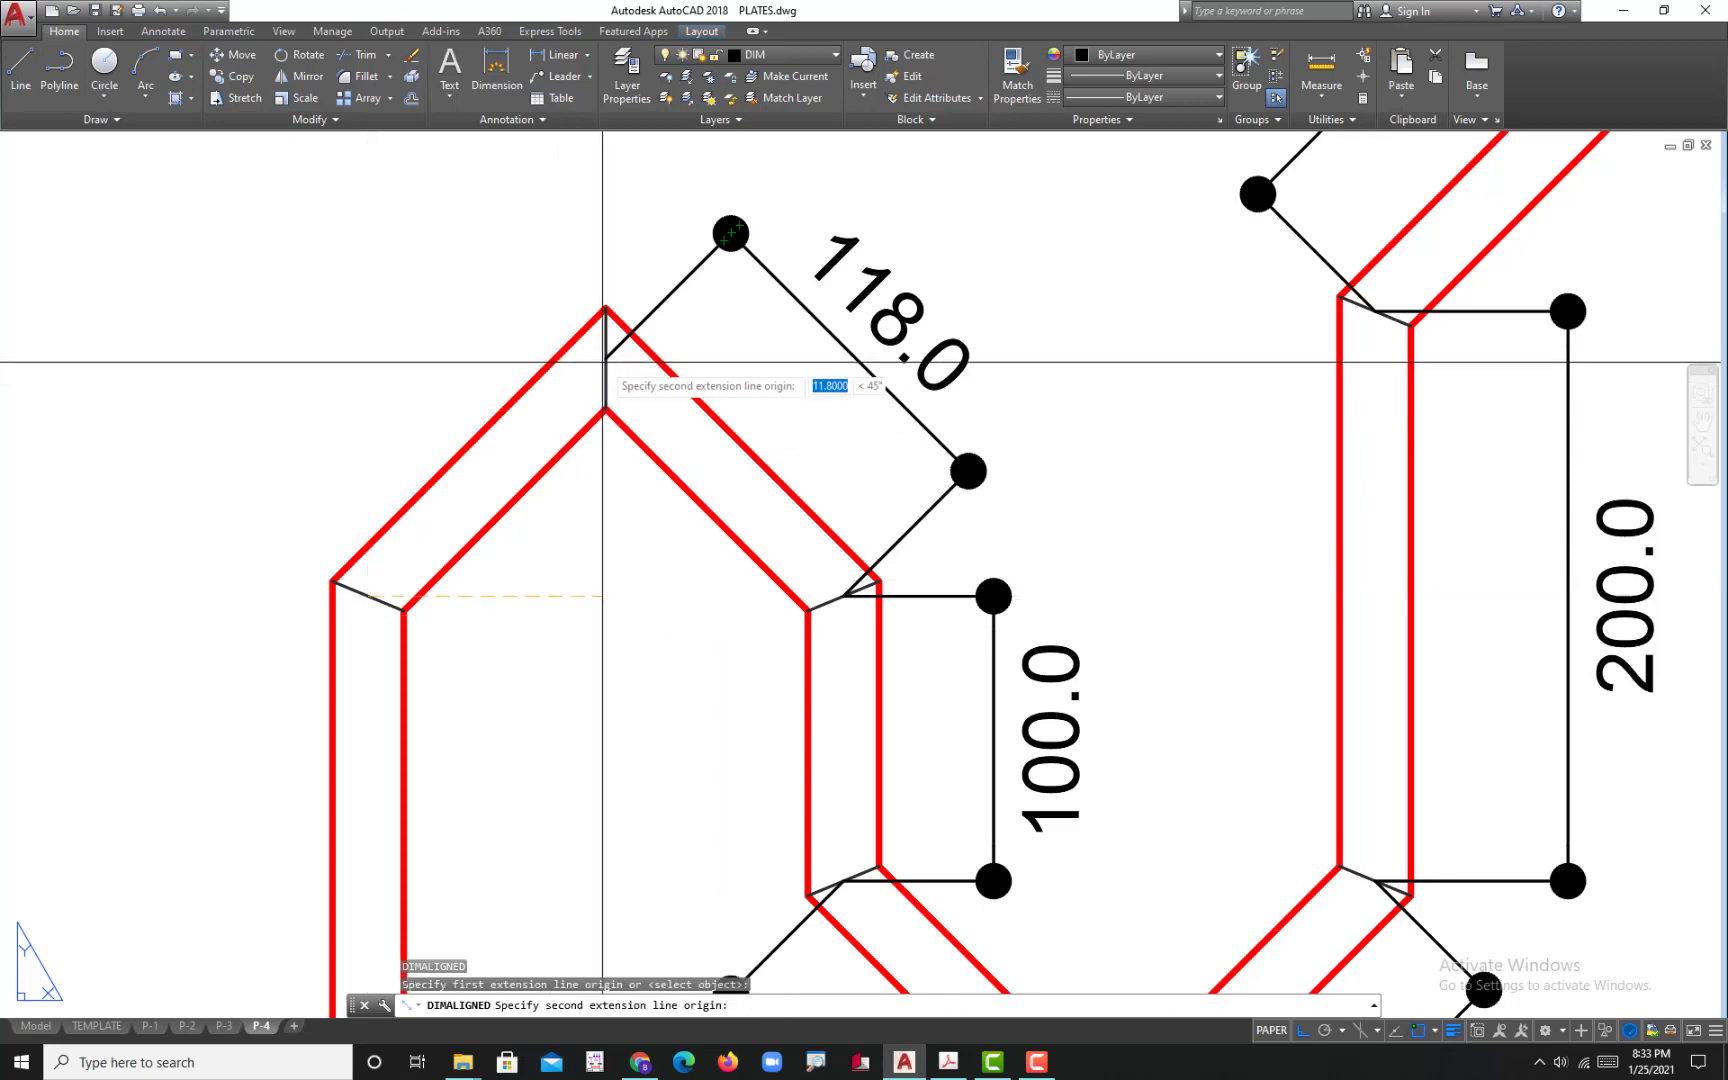
{"action": "left_click", "coordinate": [603, 361]}
{"action": "left_click", "coordinate": [462, 286]}
- Compare with the PDF and add an aligned dimension to the left of the outer vertical segment below the peak
{"action": "scroll", "coordinate": [594, 379], "scroll_direction": "down", "scroll_amount": 6}
{"action": "middle_click_drag", "start_coordinate": [640, 467], "coordinate": [750, 403]}
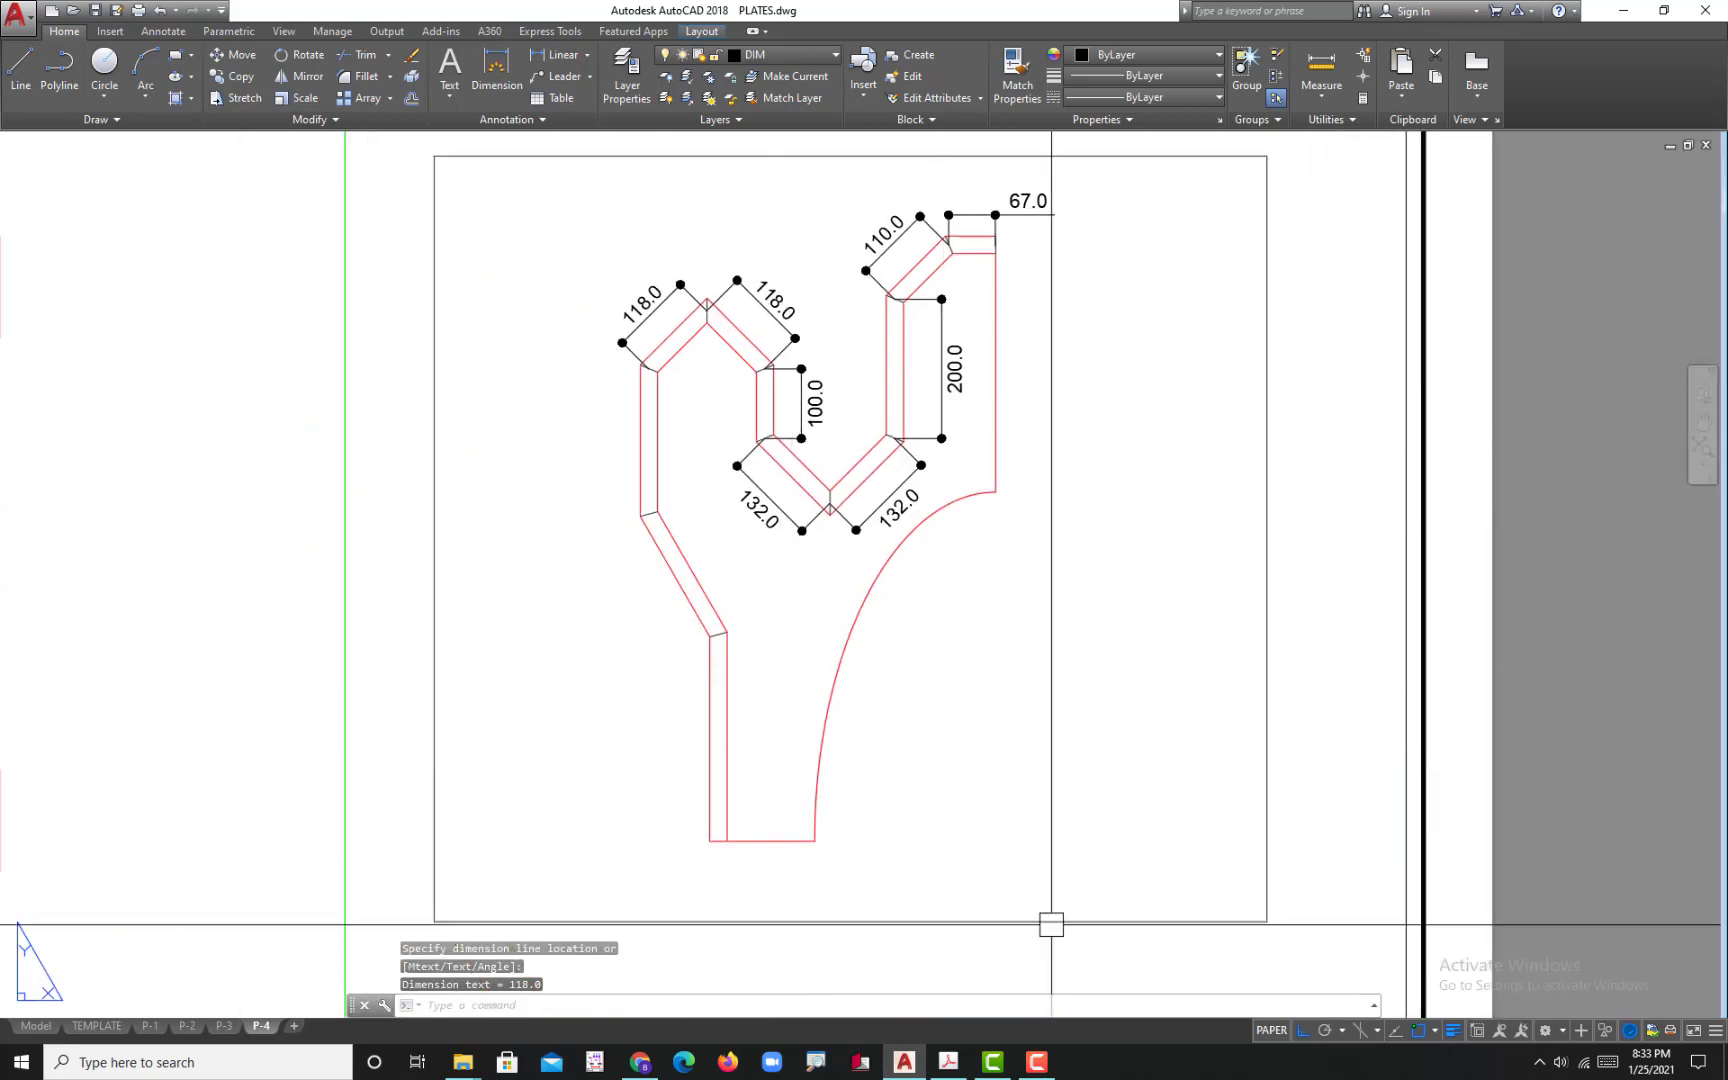
{"action": "left_click", "coordinate": [948, 1062]}
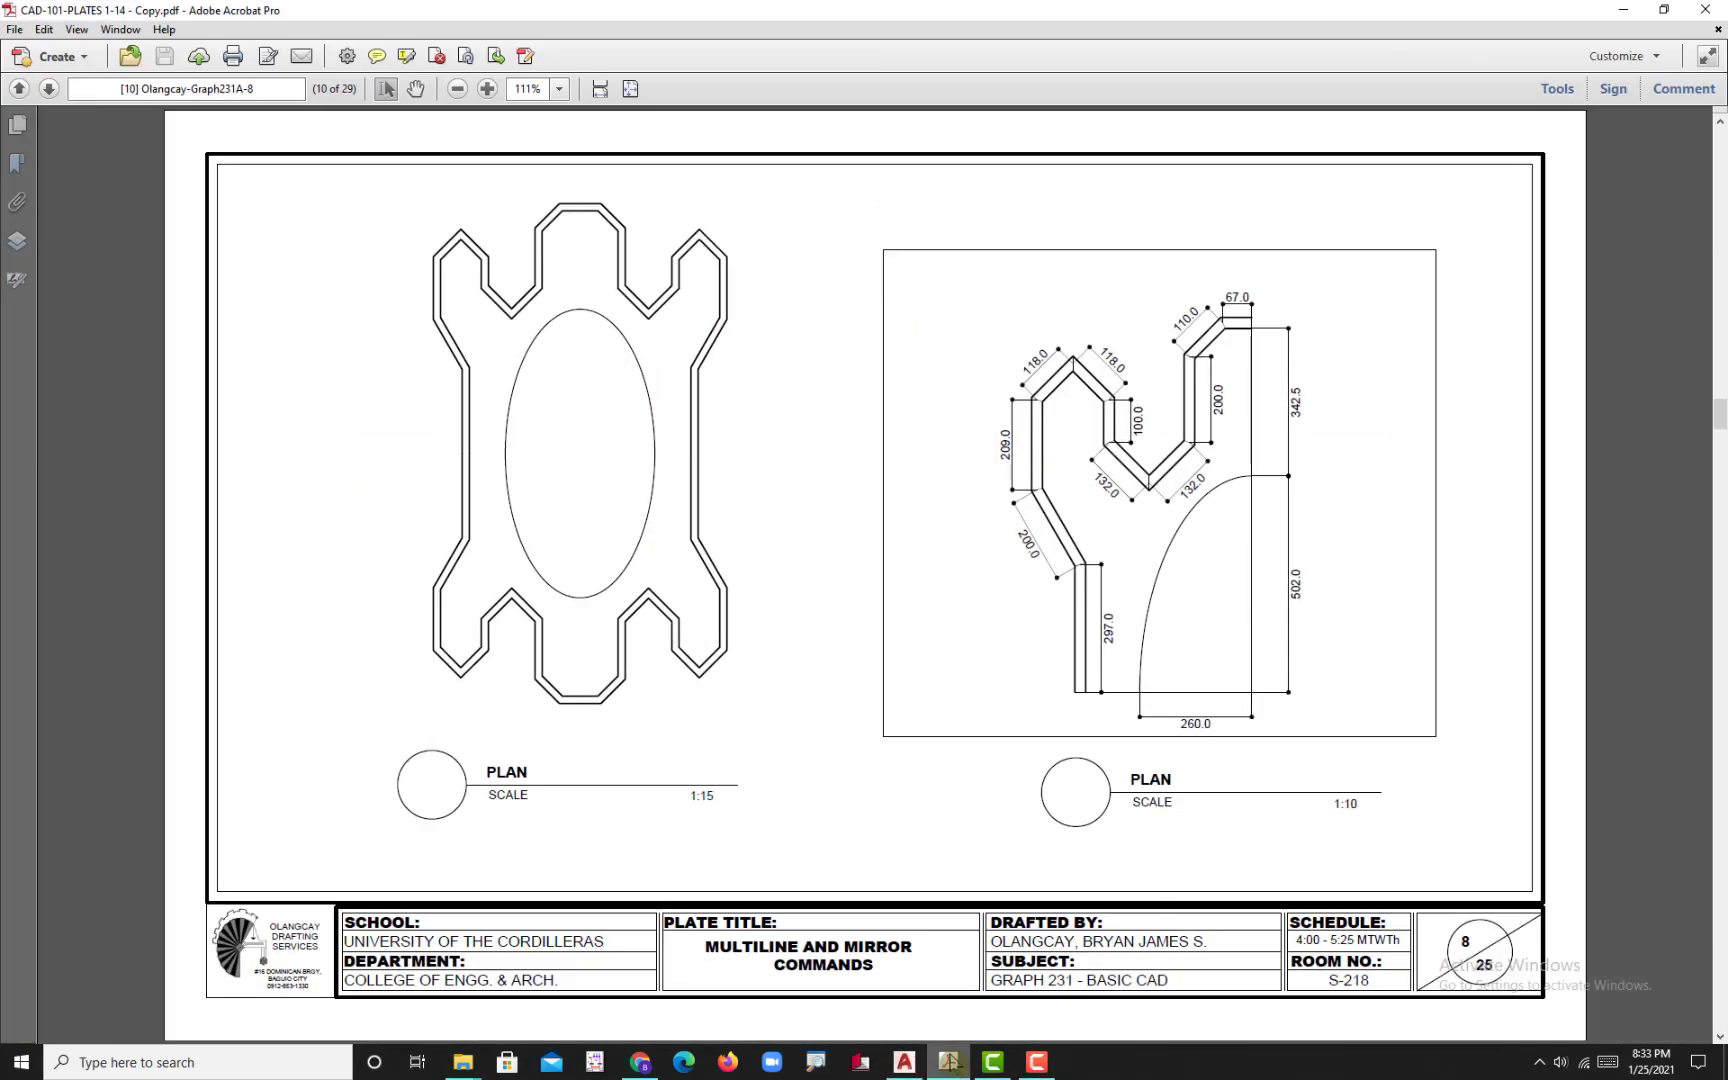
{"action": "left_click", "coordinate": [950, 1065]}
{"action": "scroll", "coordinate": [625, 378], "scroll_direction": "up", "scroll_amount": 4}
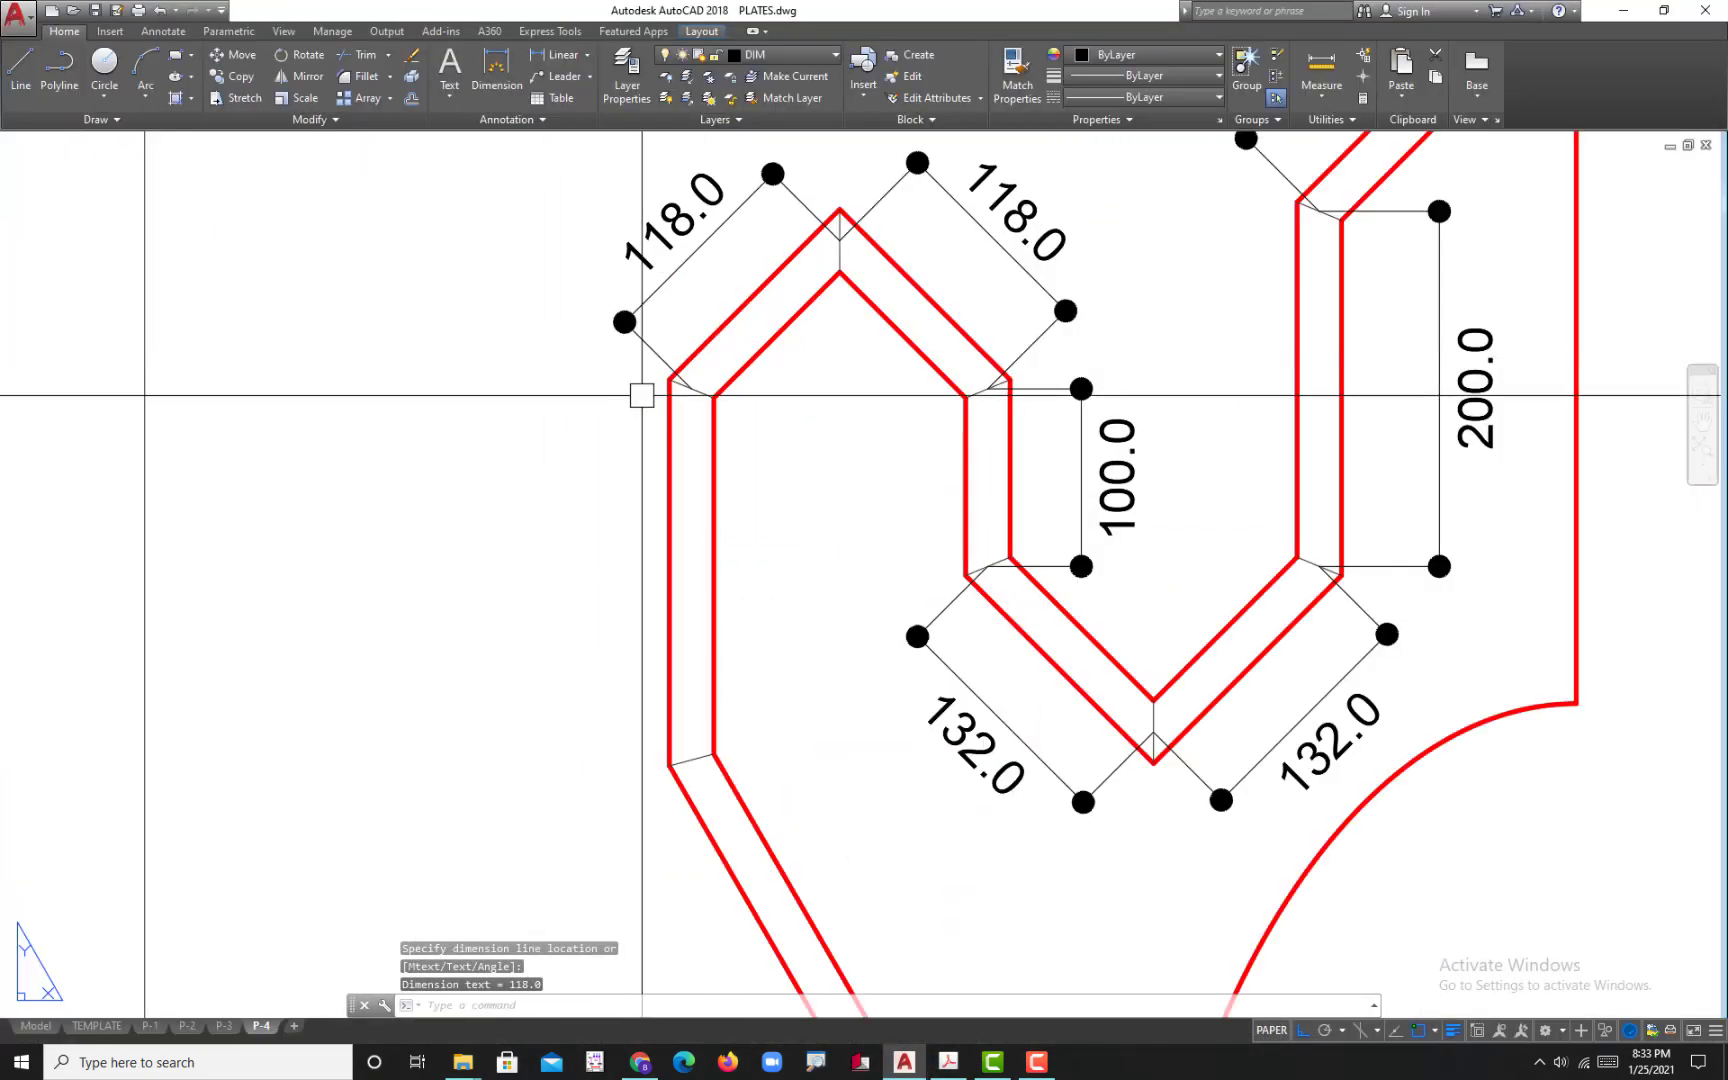
{"action": "key", "text": "Return"}
{"action": "left_click", "coordinate": [691, 388]}
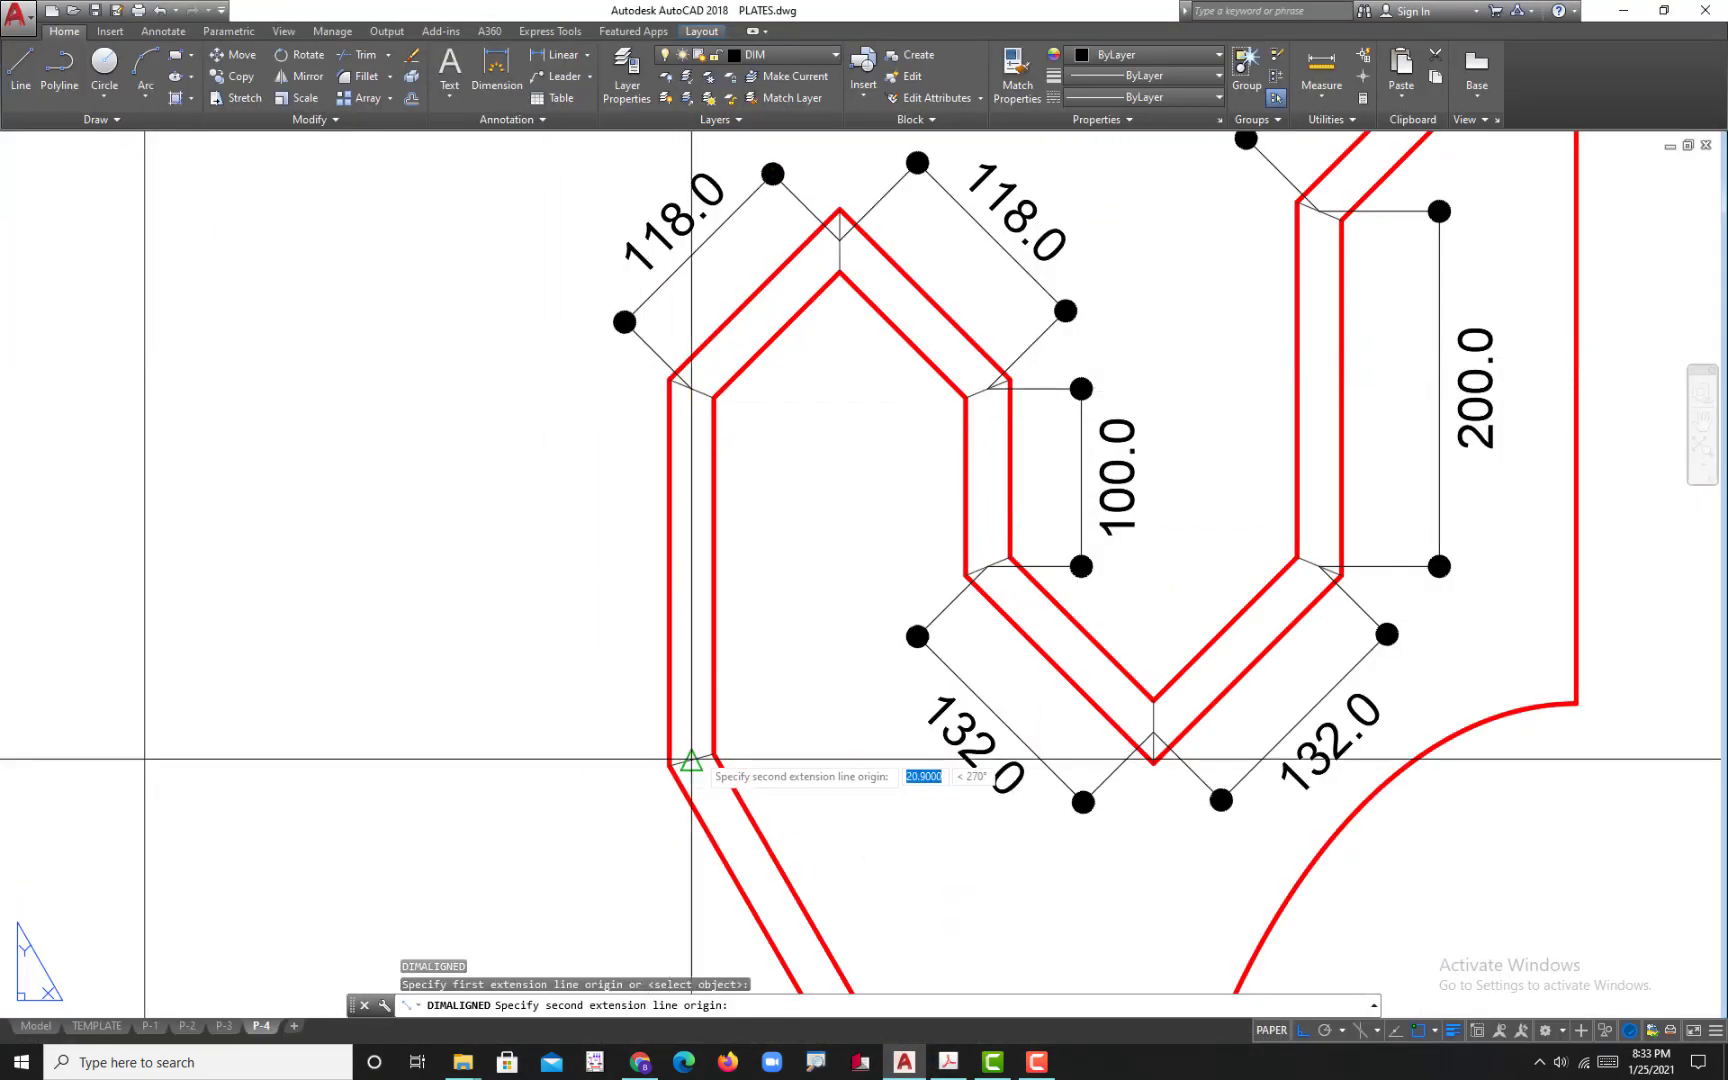
{"action": "left_click", "coordinate": [691, 760]}
{"action": "left_click", "coordinate": [552, 700]}
- Add an aligned dimension outside the lower-left slanted segment, between the midpoints of its two joint lines
{"action": "middle_click_drag", "start_coordinate": [691, 803], "coordinate": [672, 447]}
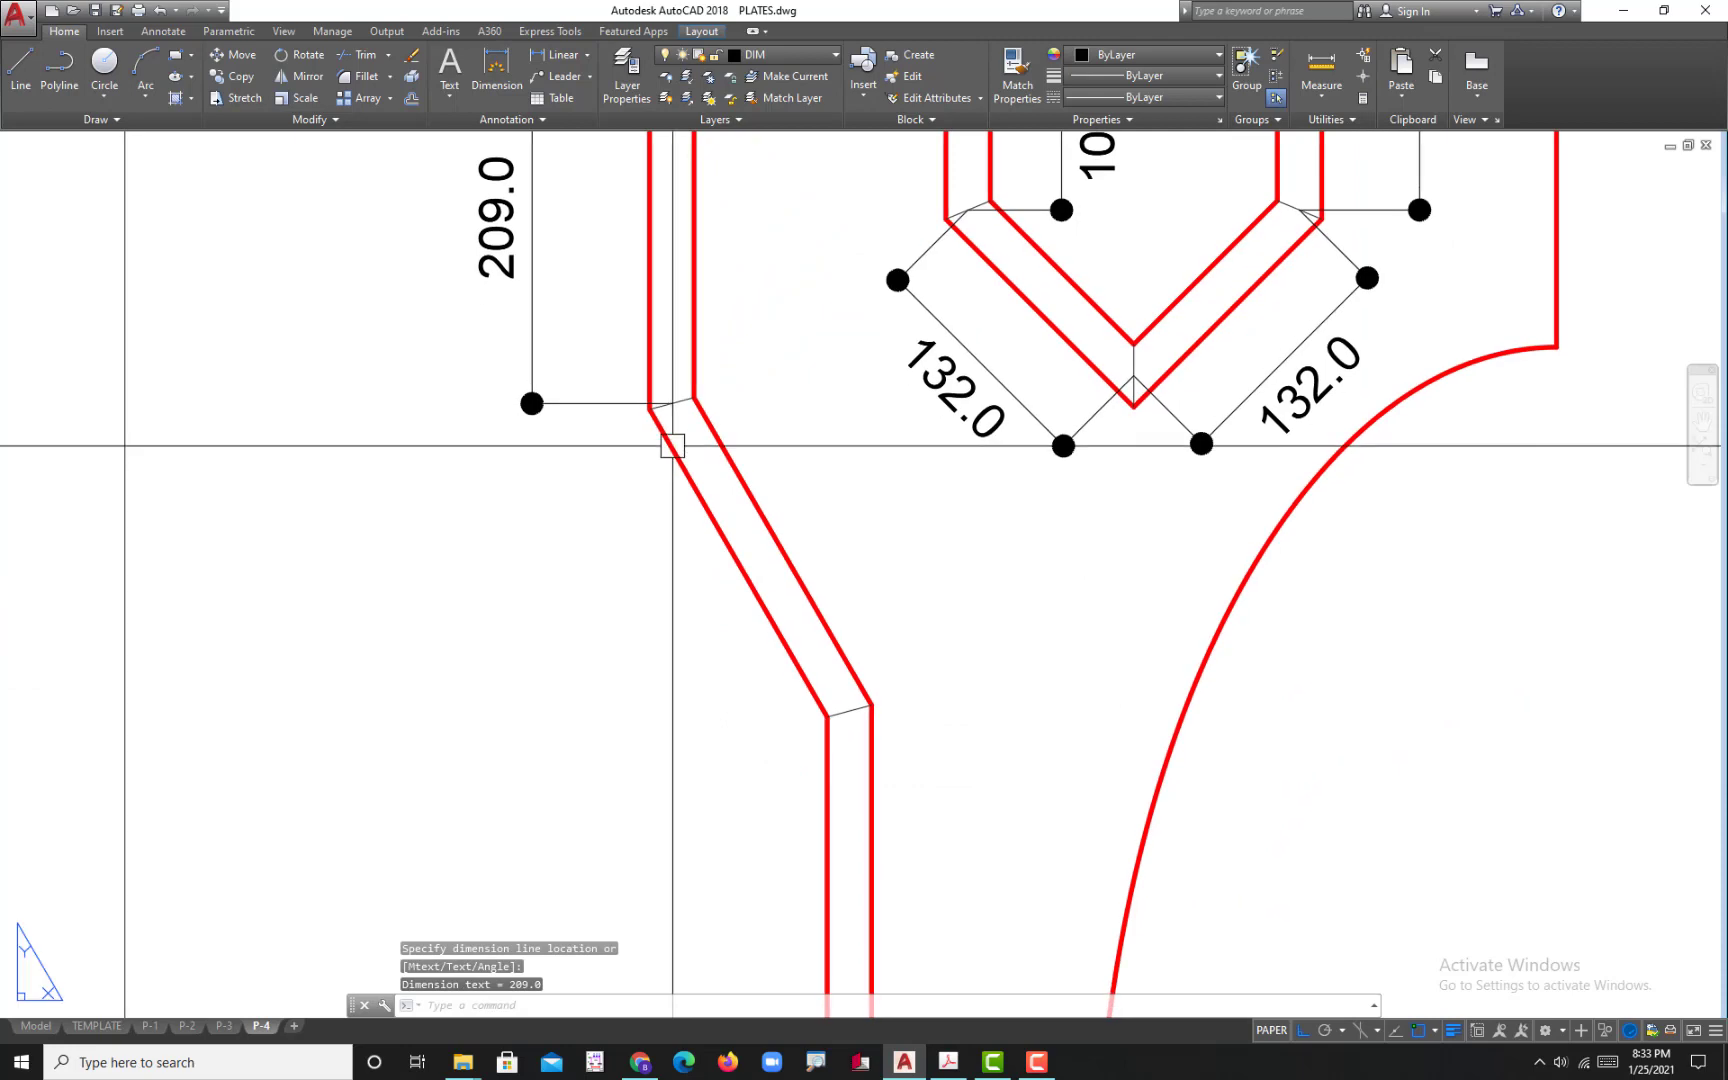
{"action": "key", "text": "Return"}
{"action": "scroll", "coordinate": [665, 393], "scroll_direction": "up", "scroll_amount": 3}
{"action": "left_click", "coordinate": [667, 393]}
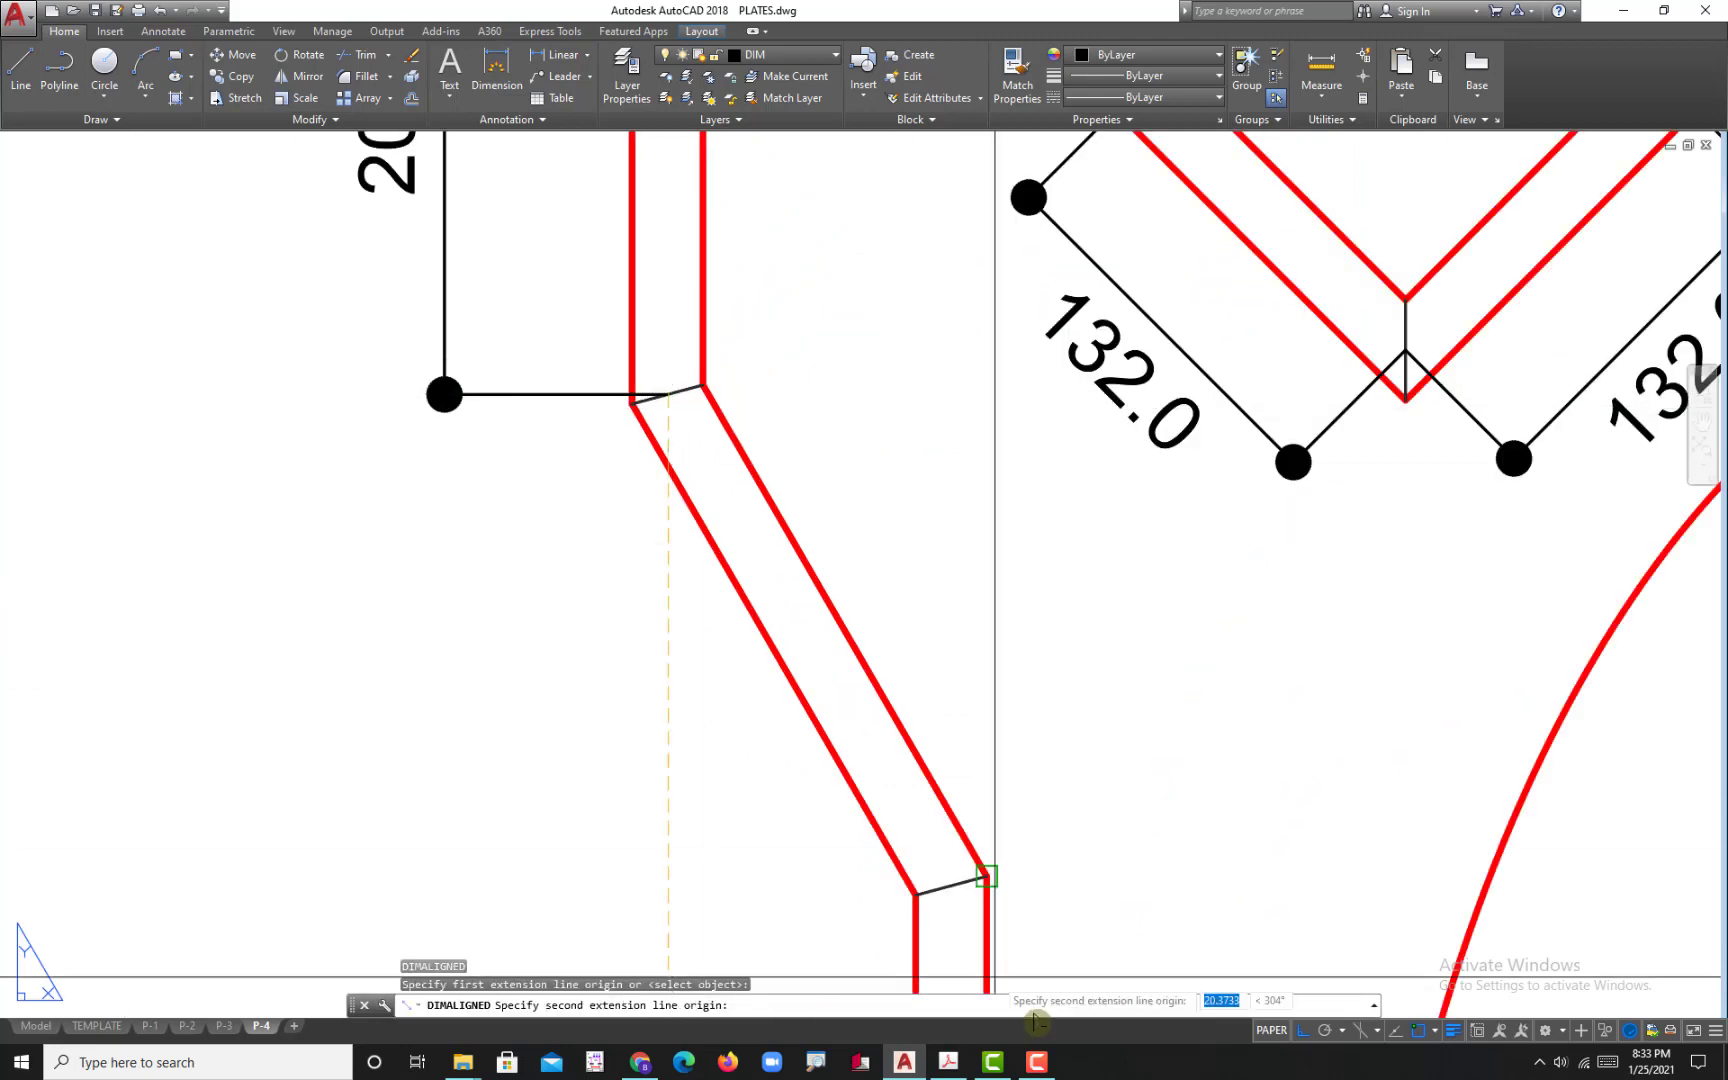
{"action": "left_click", "coordinate": [941, 893]}
{"action": "scroll", "coordinate": [744, 945], "scroll_direction": "down", "scroll_amount": 4}
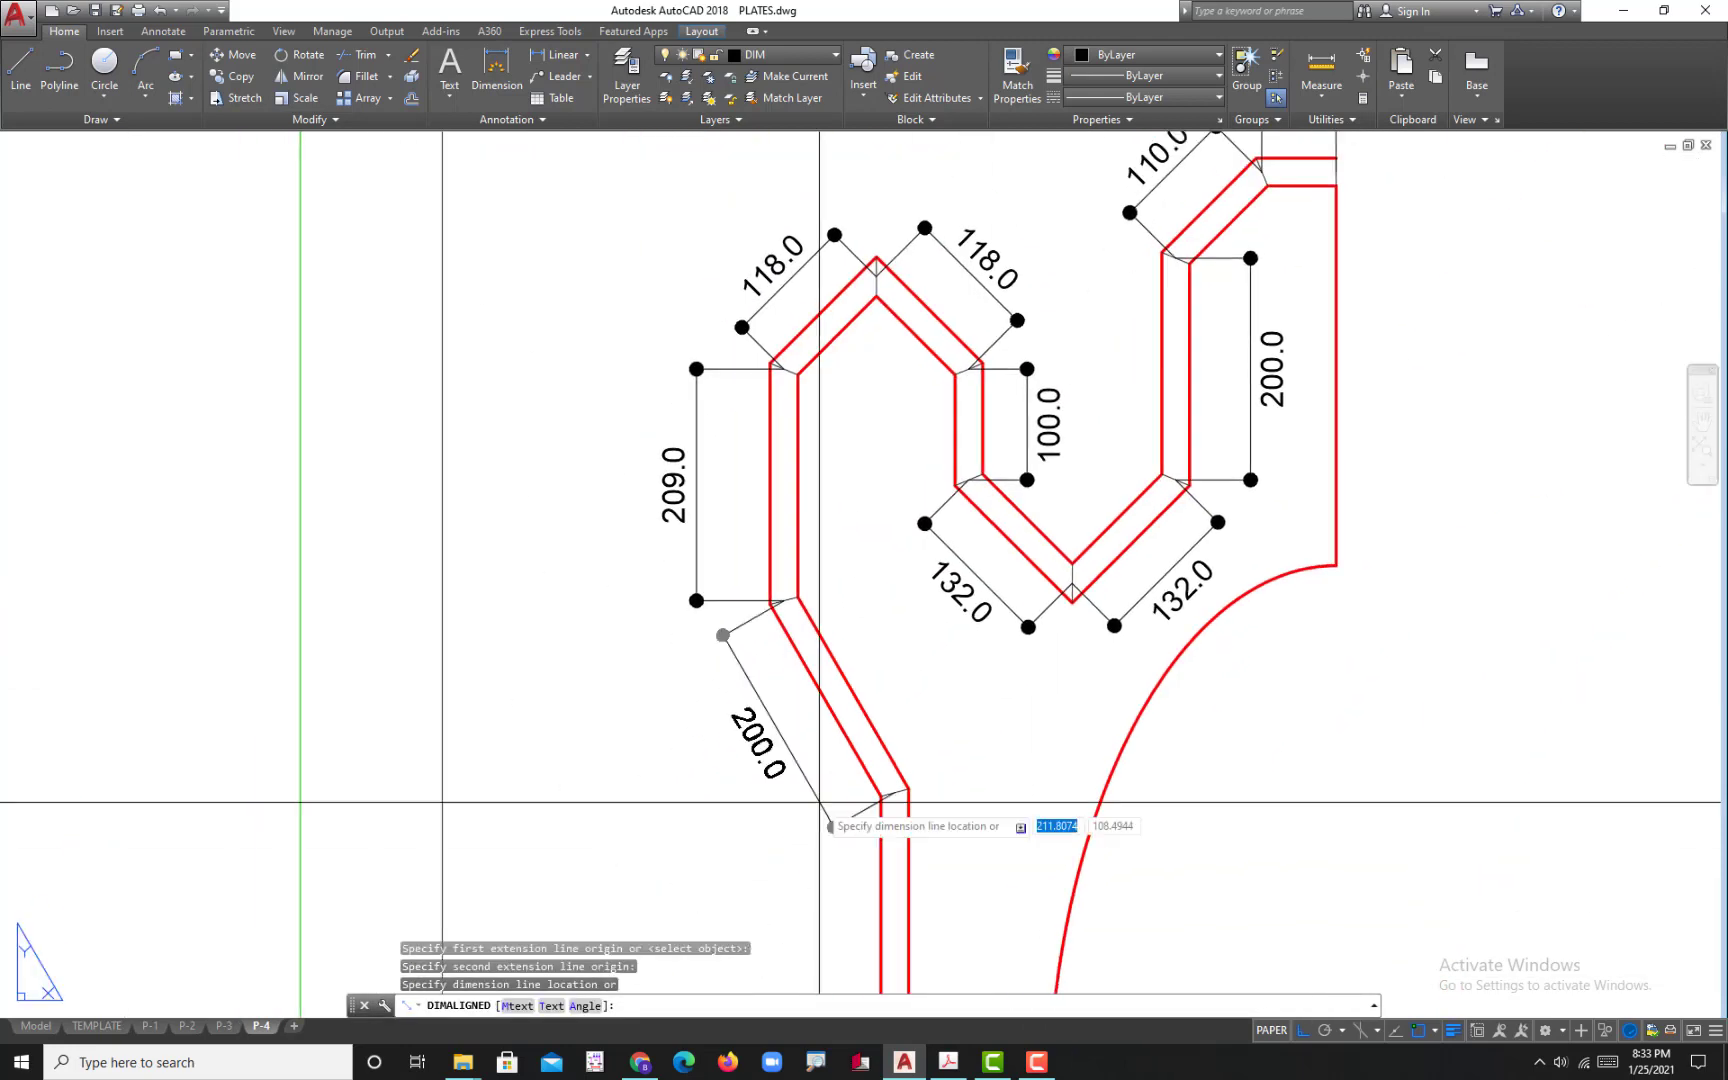
{"action": "left_click", "coordinate": [800, 700]}
- Add an aligned dimension to the right of the lowest vertical segment, from its joint midpoint to the midpoint of its bottom end
{"action": "middle_click_drag", "start_coordinate": [1000, 1000], "coordinate": [1000, 885]}
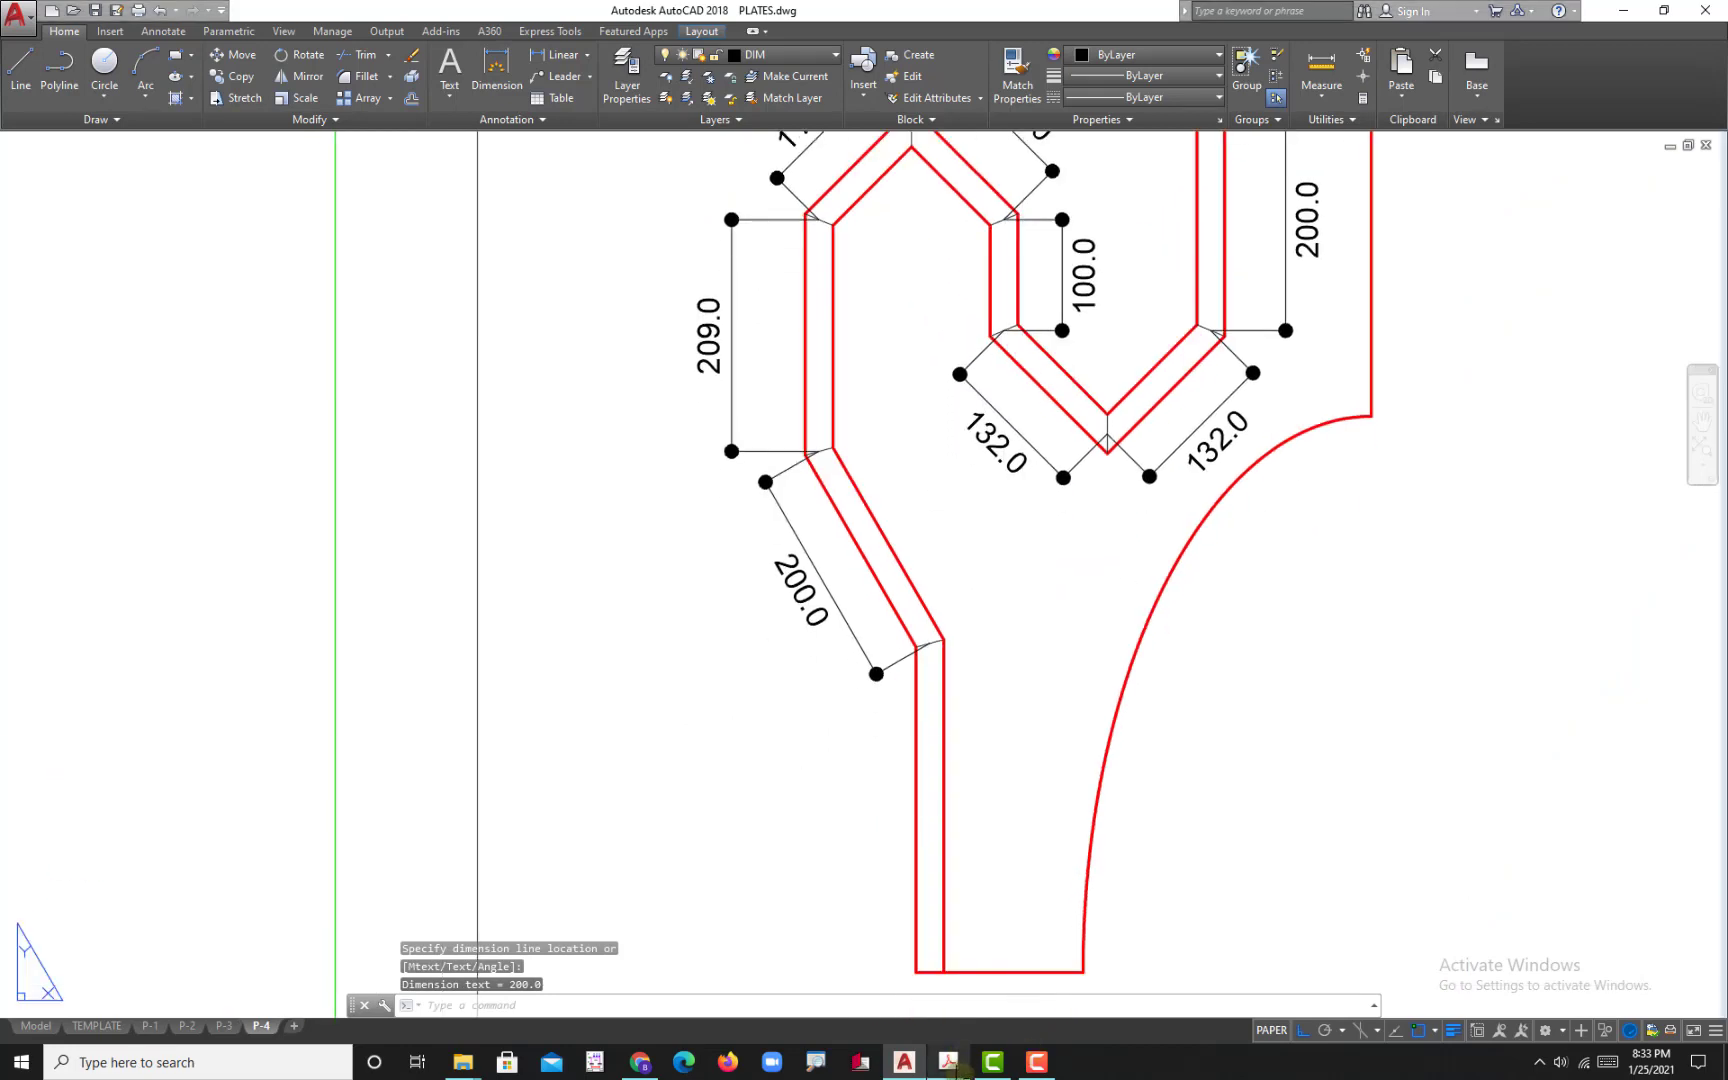
{"action": "left_click", "coordinate": [948, 1062]}
{"action": "left_click", "coordinate": [950, 1062]}
{"action": "key", "text": "Return"}
{"action": "scroll", "coordinate": [926, 740], "scroll_direction": "up", "scroll_amount": 3}
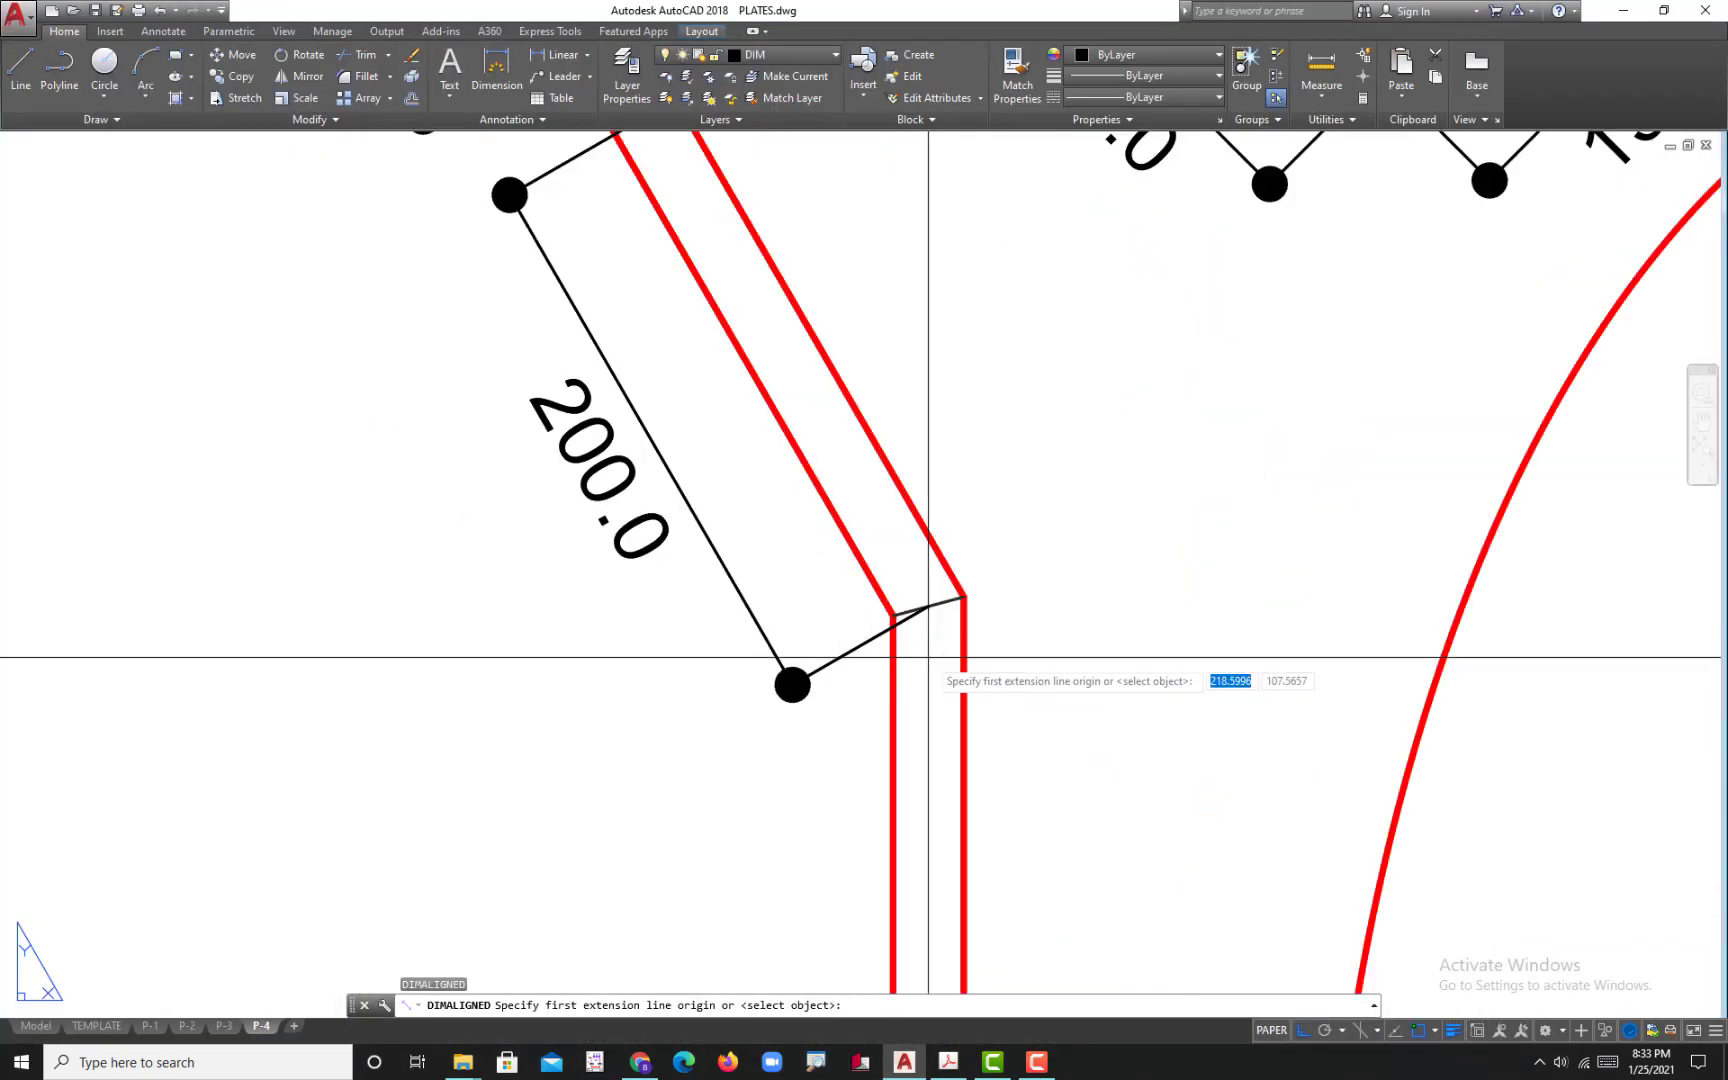
{"action": "left_click", "coordinate": [929, 606]}
{"action": "middle_click_drag", "start_coordinate": [880, 866], "coordinate": [932, 414]}
{"action": "middle_click_drag", "start_coordinate": [984, 981], "coordinate": [983, 763]}
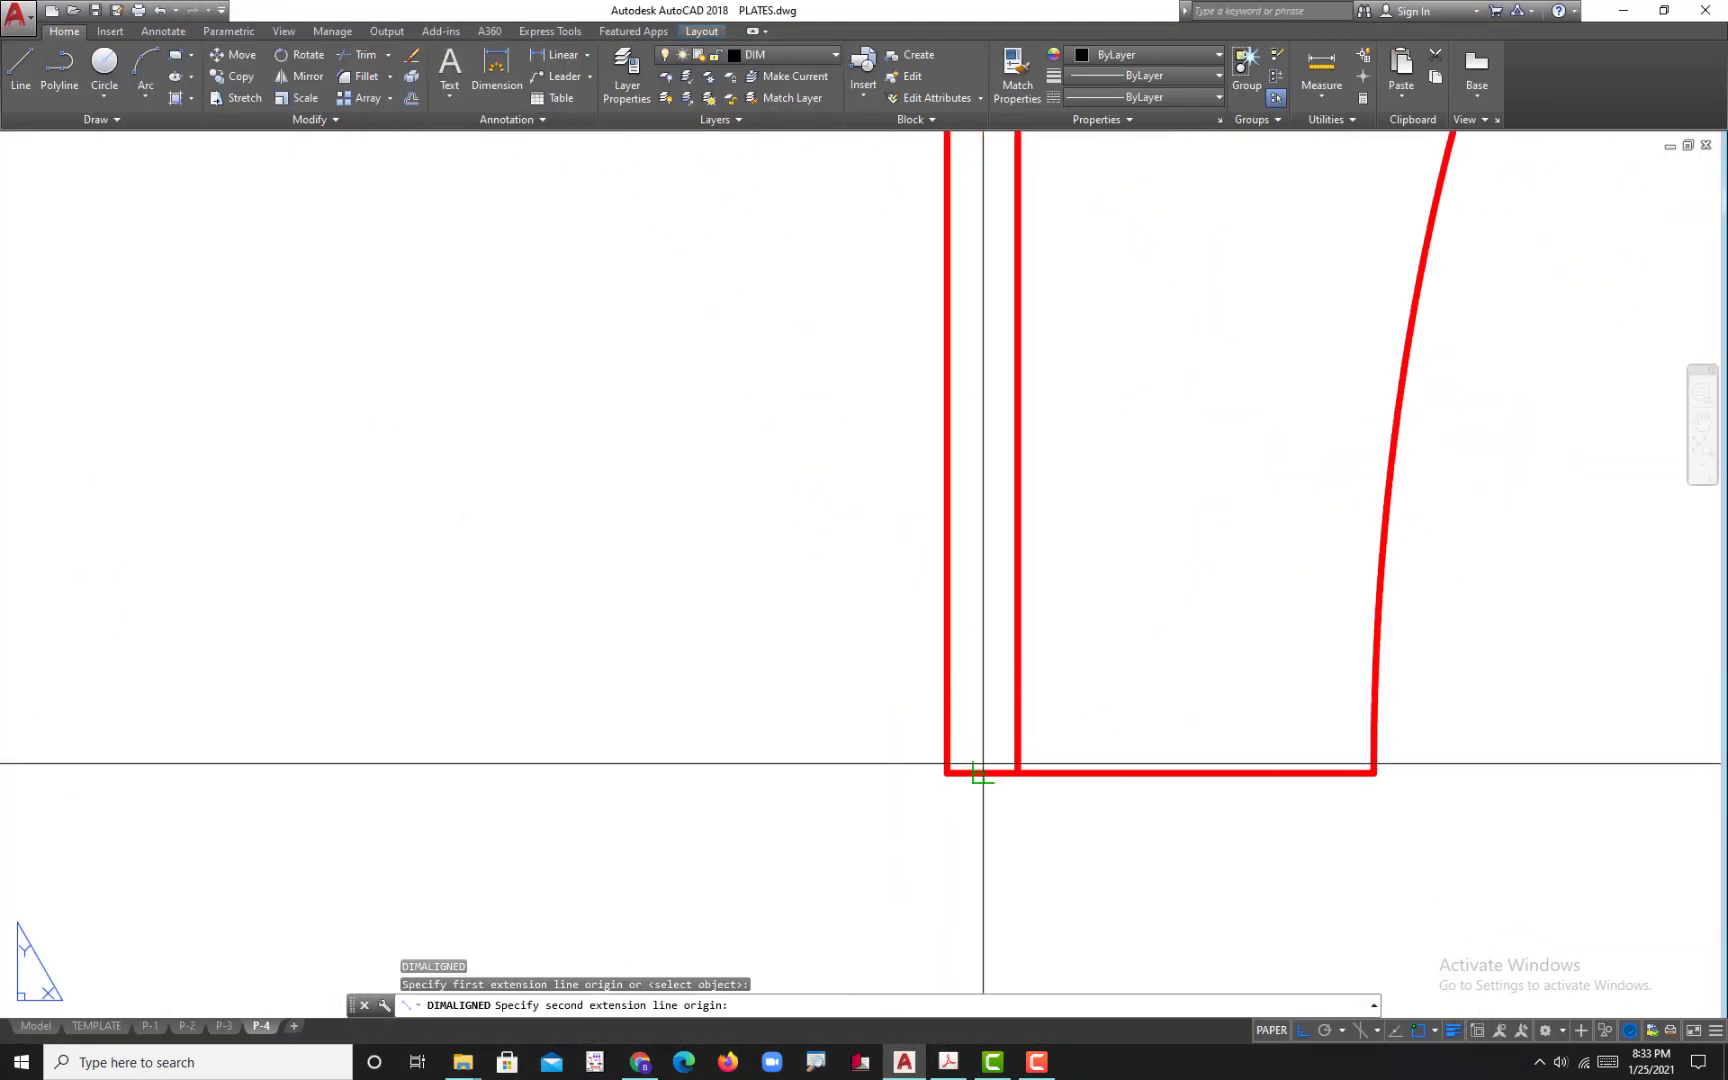
{"action": "left_click", "coordinate": [984, 771]}
{"action": "left_click", "coordinate": [1105, 730]}
- Check the PDF and add a horizontal linear dimension below the quarter ellipse, between the curve's lower and upper endpoints
{"action": "key", "text": "Return"}
{"action": "scroll", "coordinate": [1169, 679], "scroll_direction": "down", "scroll_amount": 3}
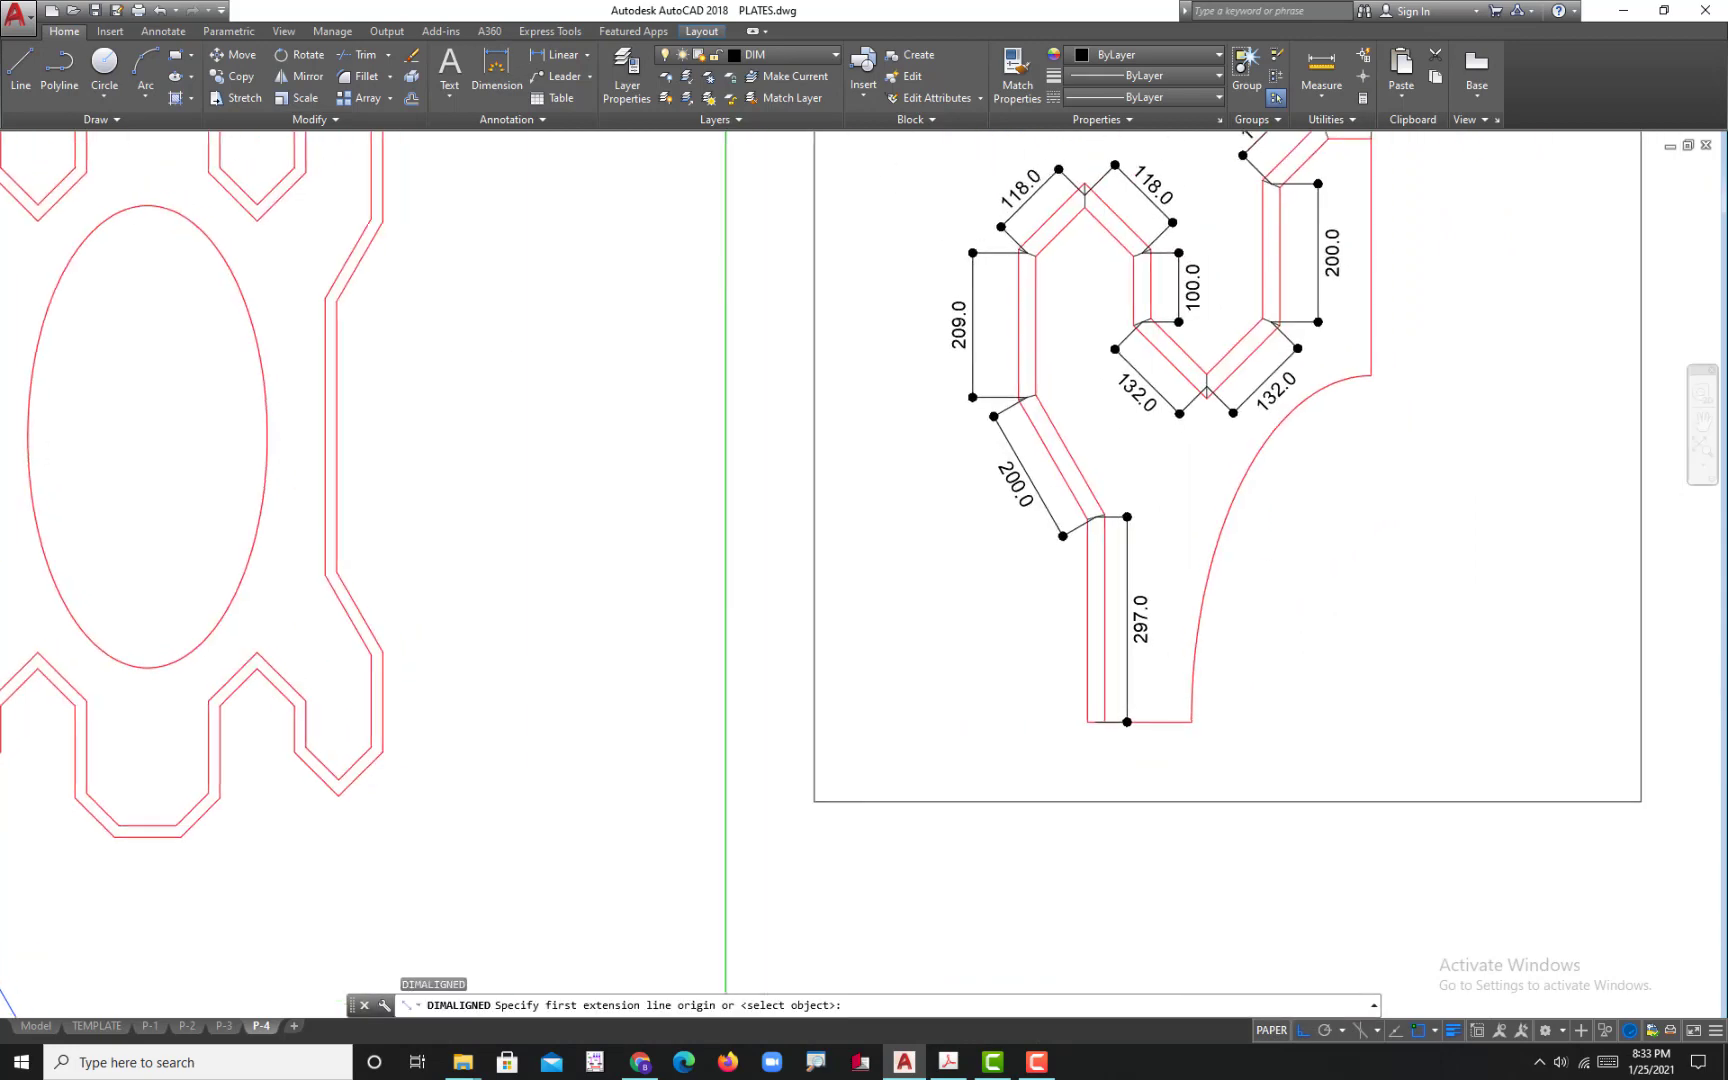
{"action": "left_click", "coordinate": [950, 1062]}
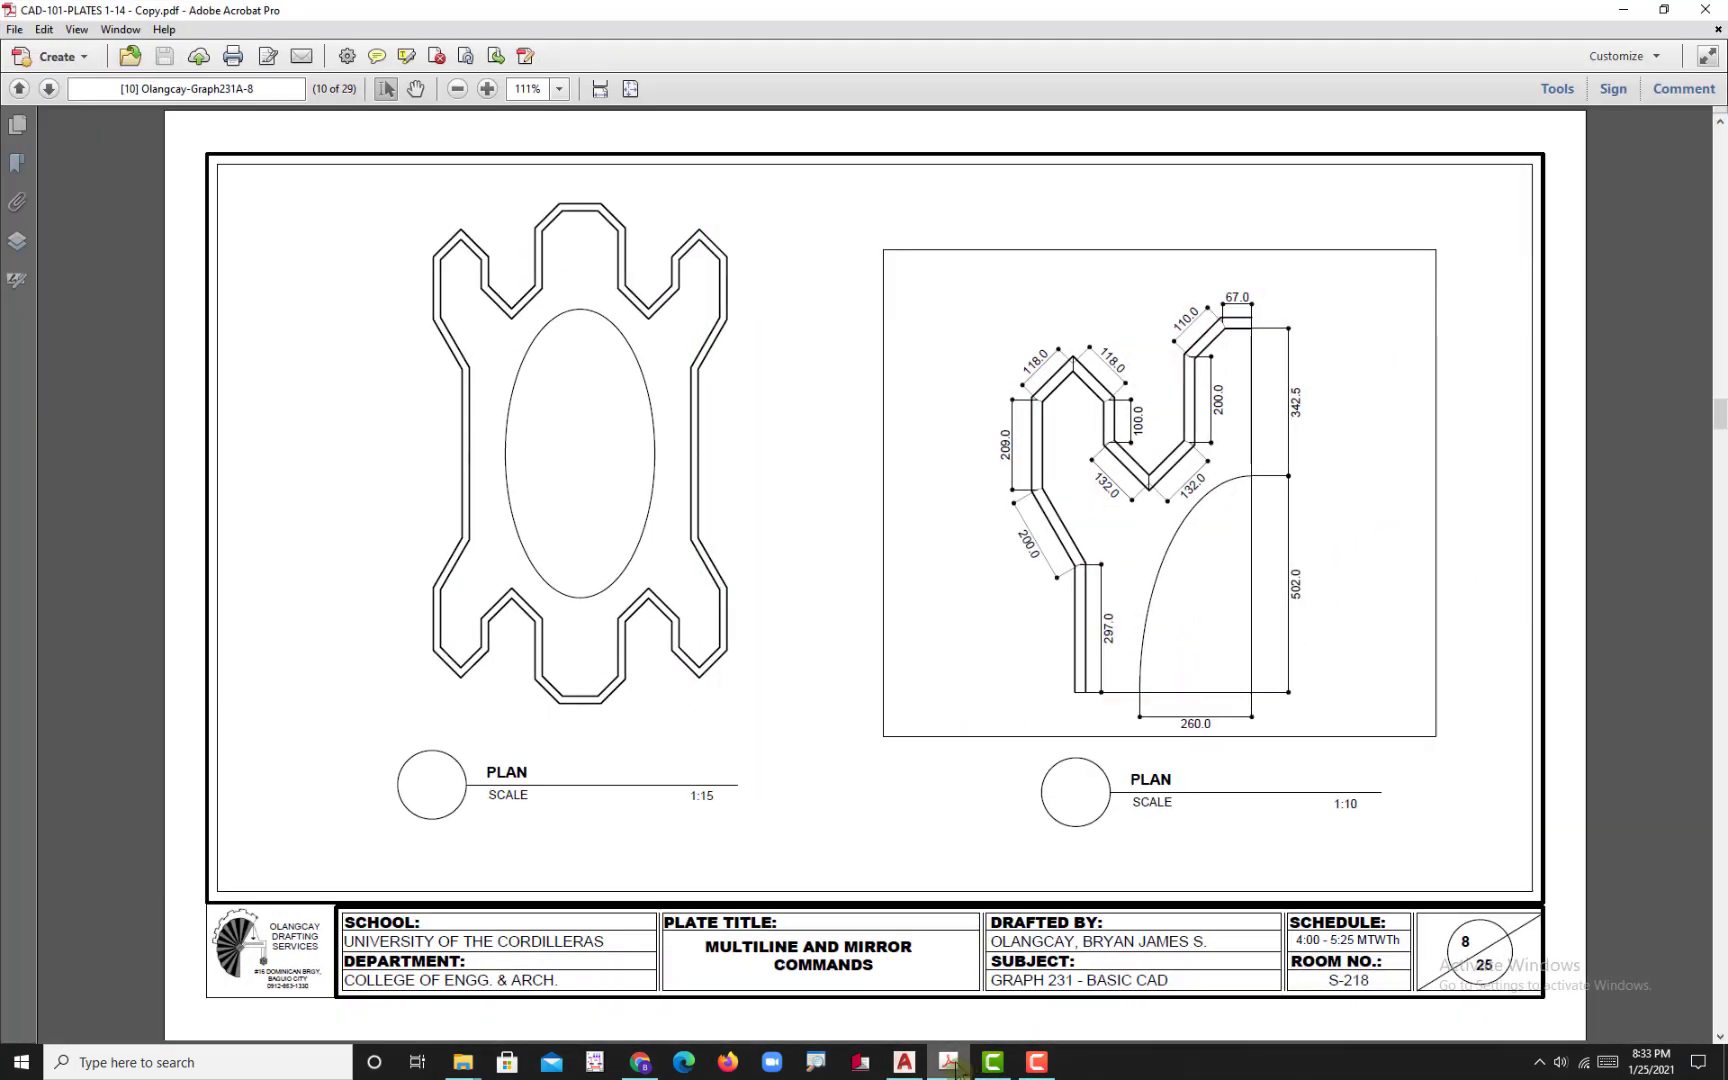
{"action": "left_click", "coordinate": [950, 1062]}
{"action": "scroll", "coordinate": [1034, 760], "scroll_direction": "up", "scroll_amount": 4}
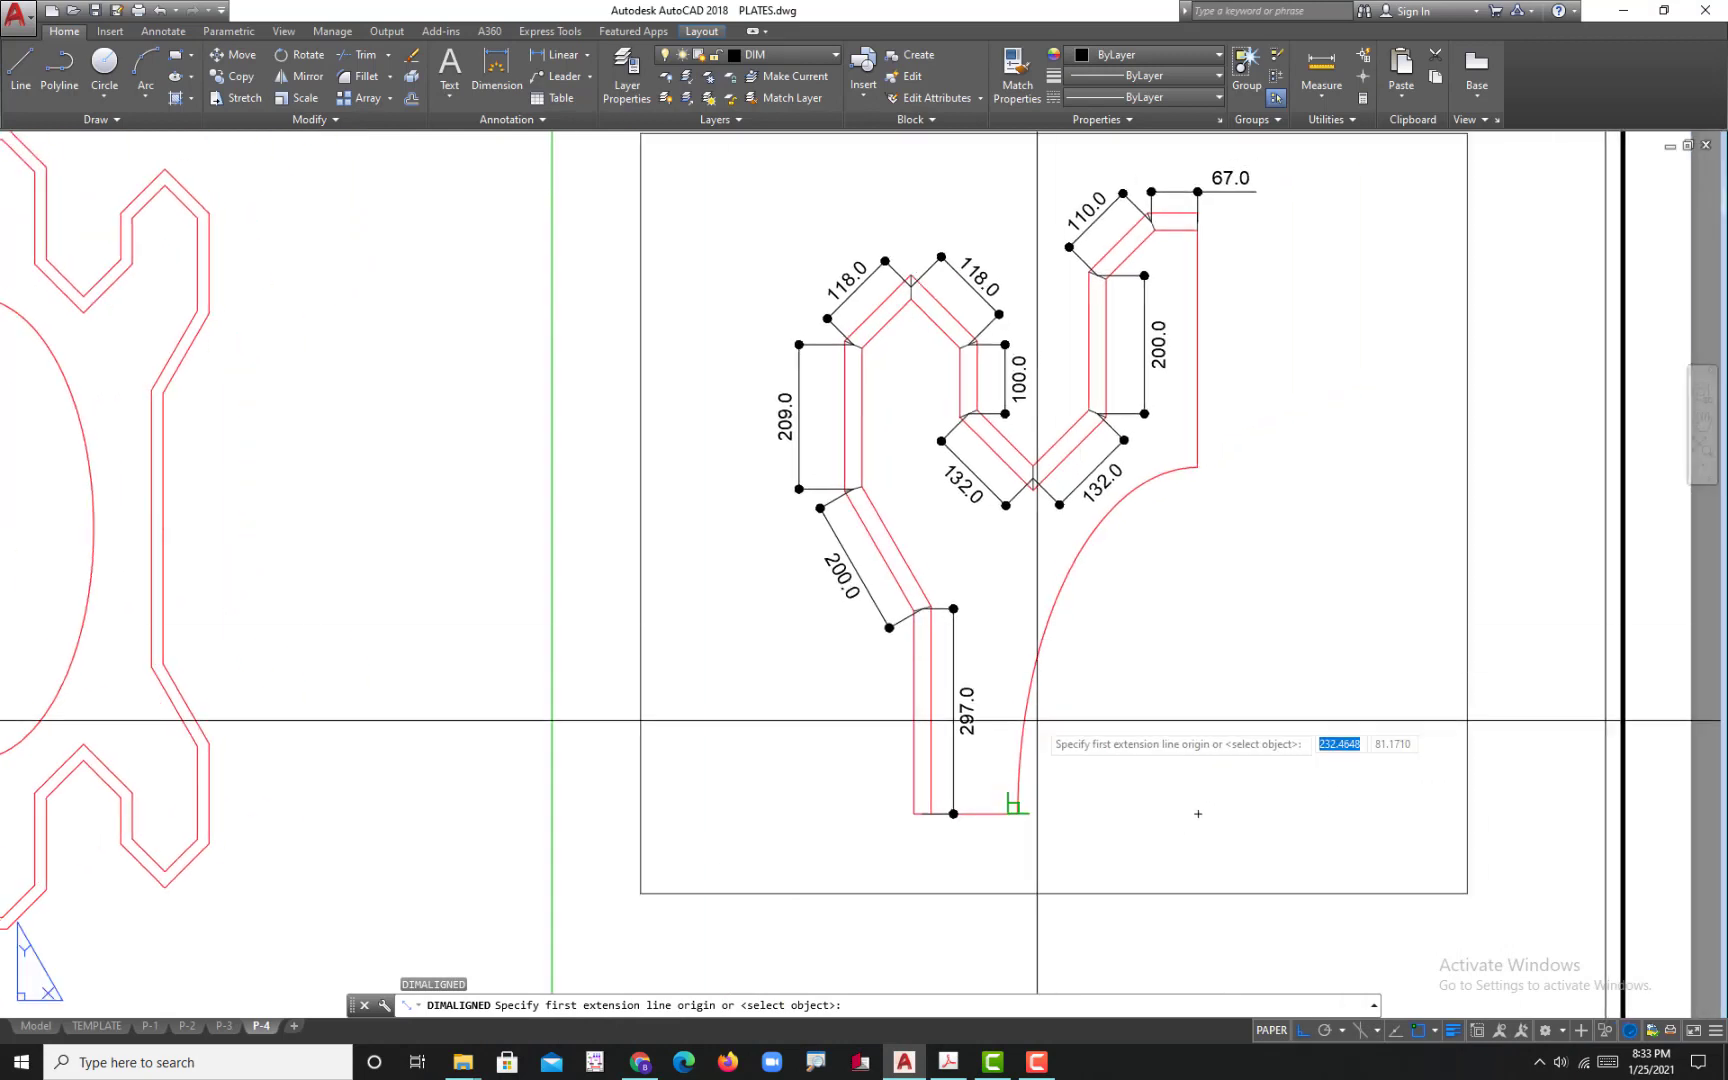
{"action": "key", "text": "Escape"}
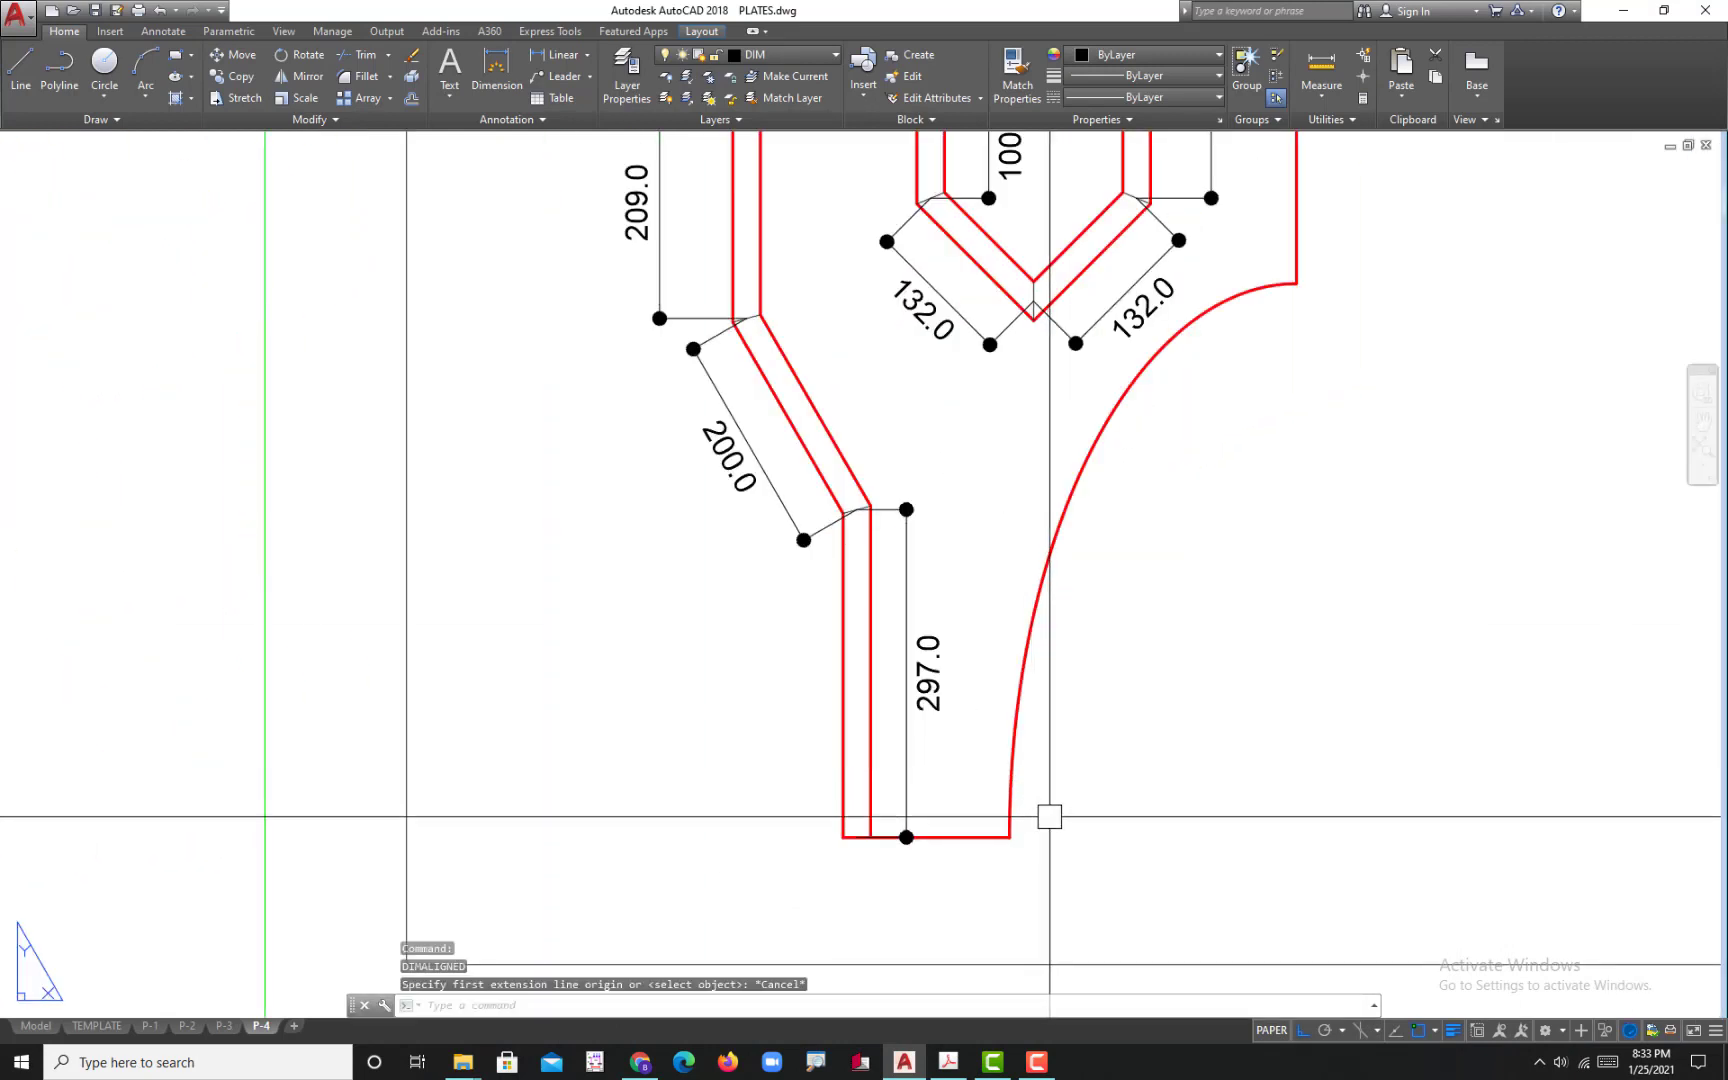
{"action": "key", "text": "Return"}
{"action": "middle_click_drag", "start_coordinate": [1080, 854], "coordinate": [915, 832]}
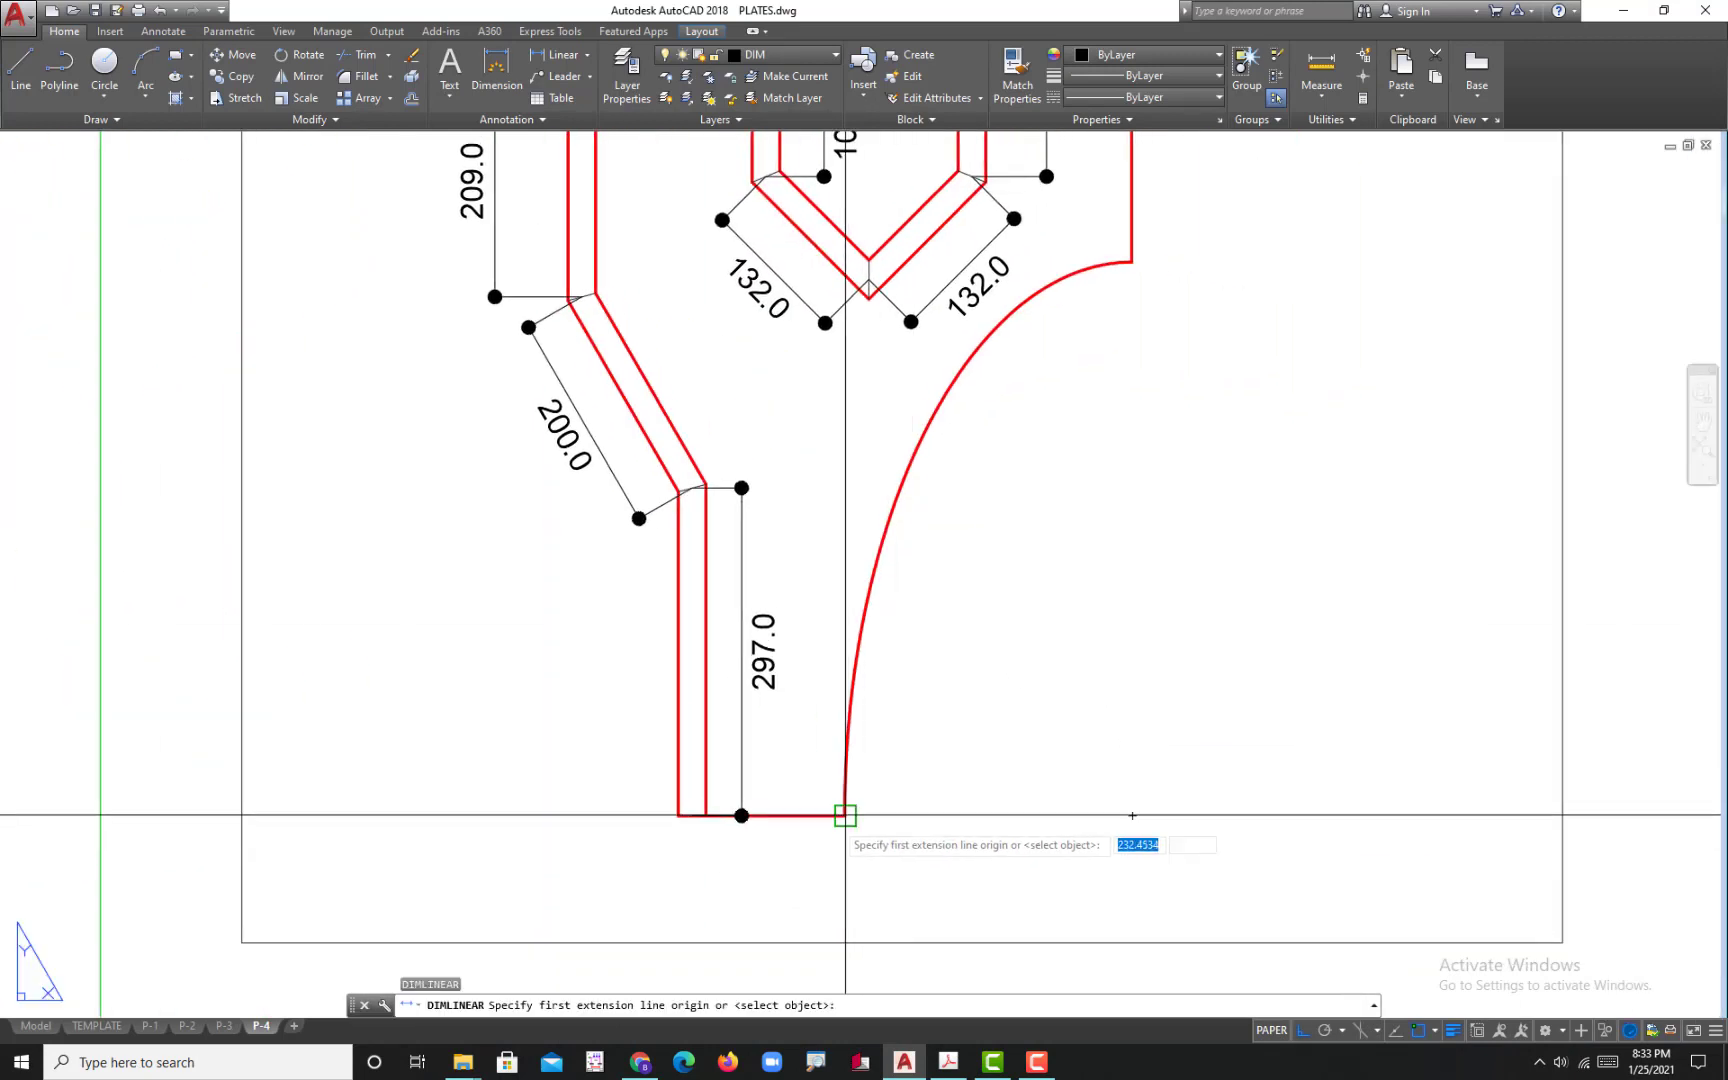
{"action": "left_click", "coordinate": [845, 816]}
{"action": "left_click", "coordinate": [1132, 262]}
{"action": "middle_click_drag", "start_coordinate": [1125, 890], "coordinate": [1161, 617]}
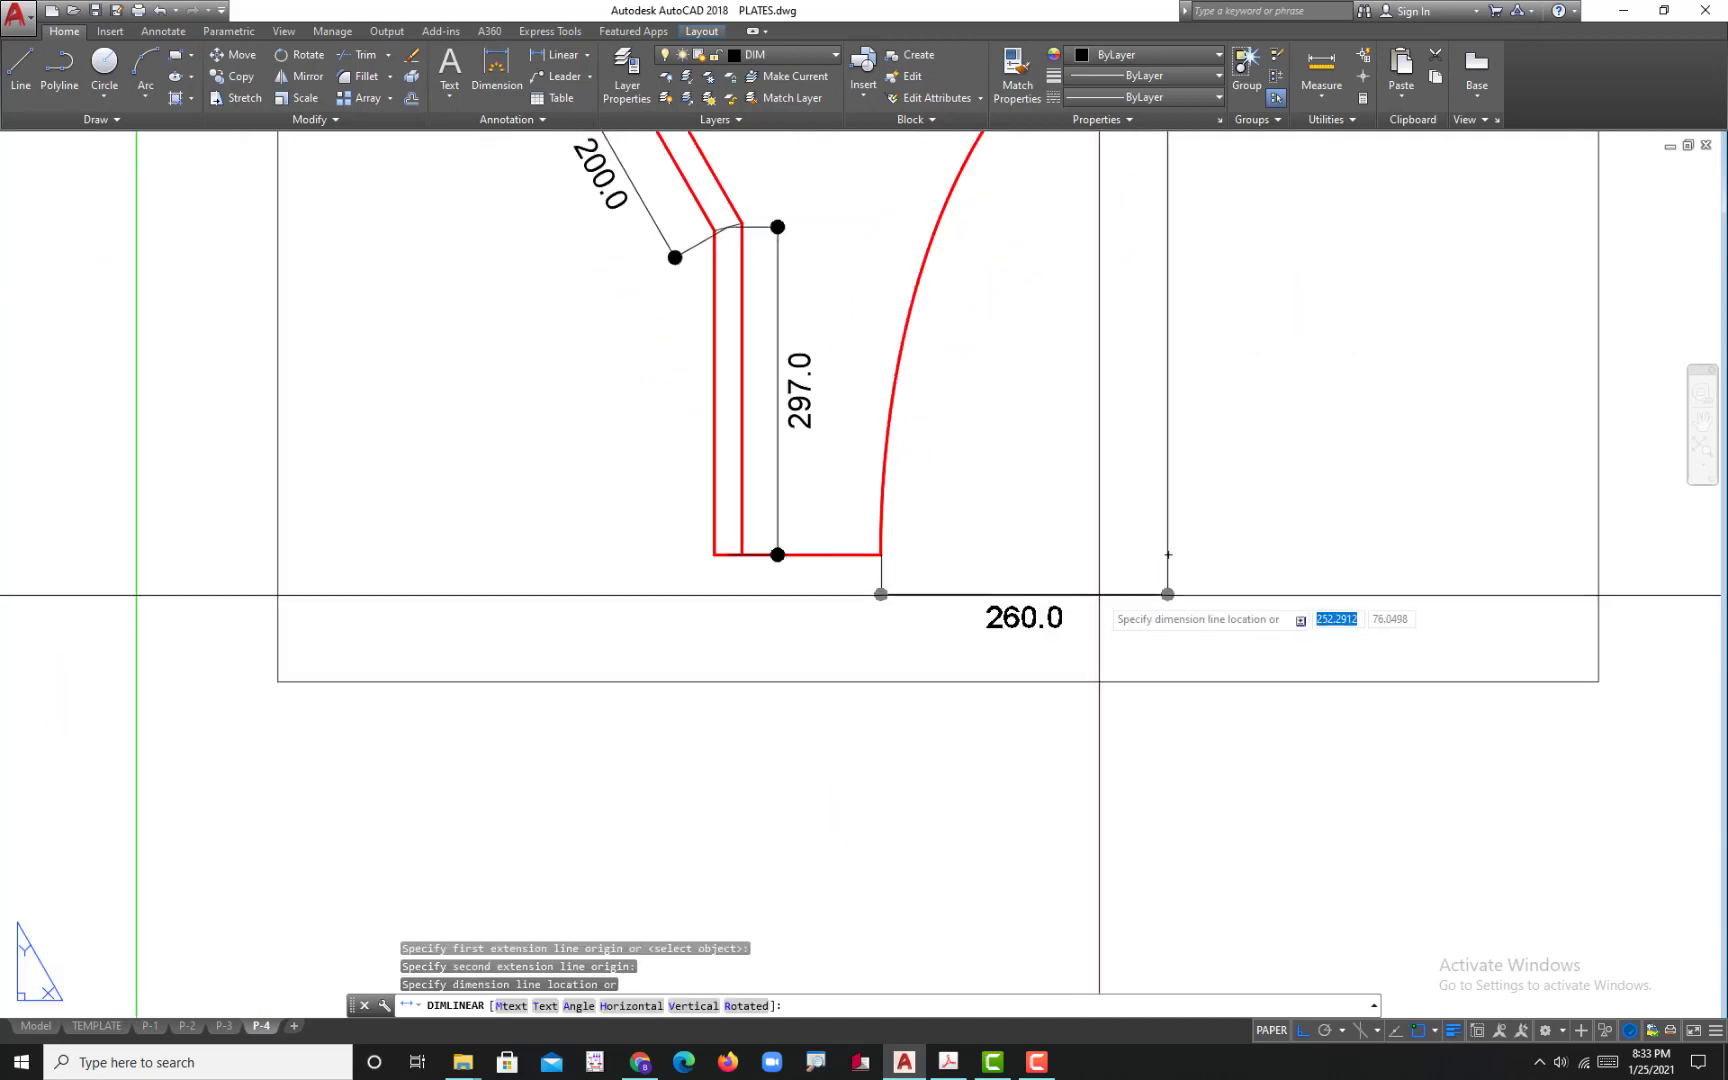
{"action": "left_click", "coordinate": [1090, 620]}
{"action": "type", "text": "D"}
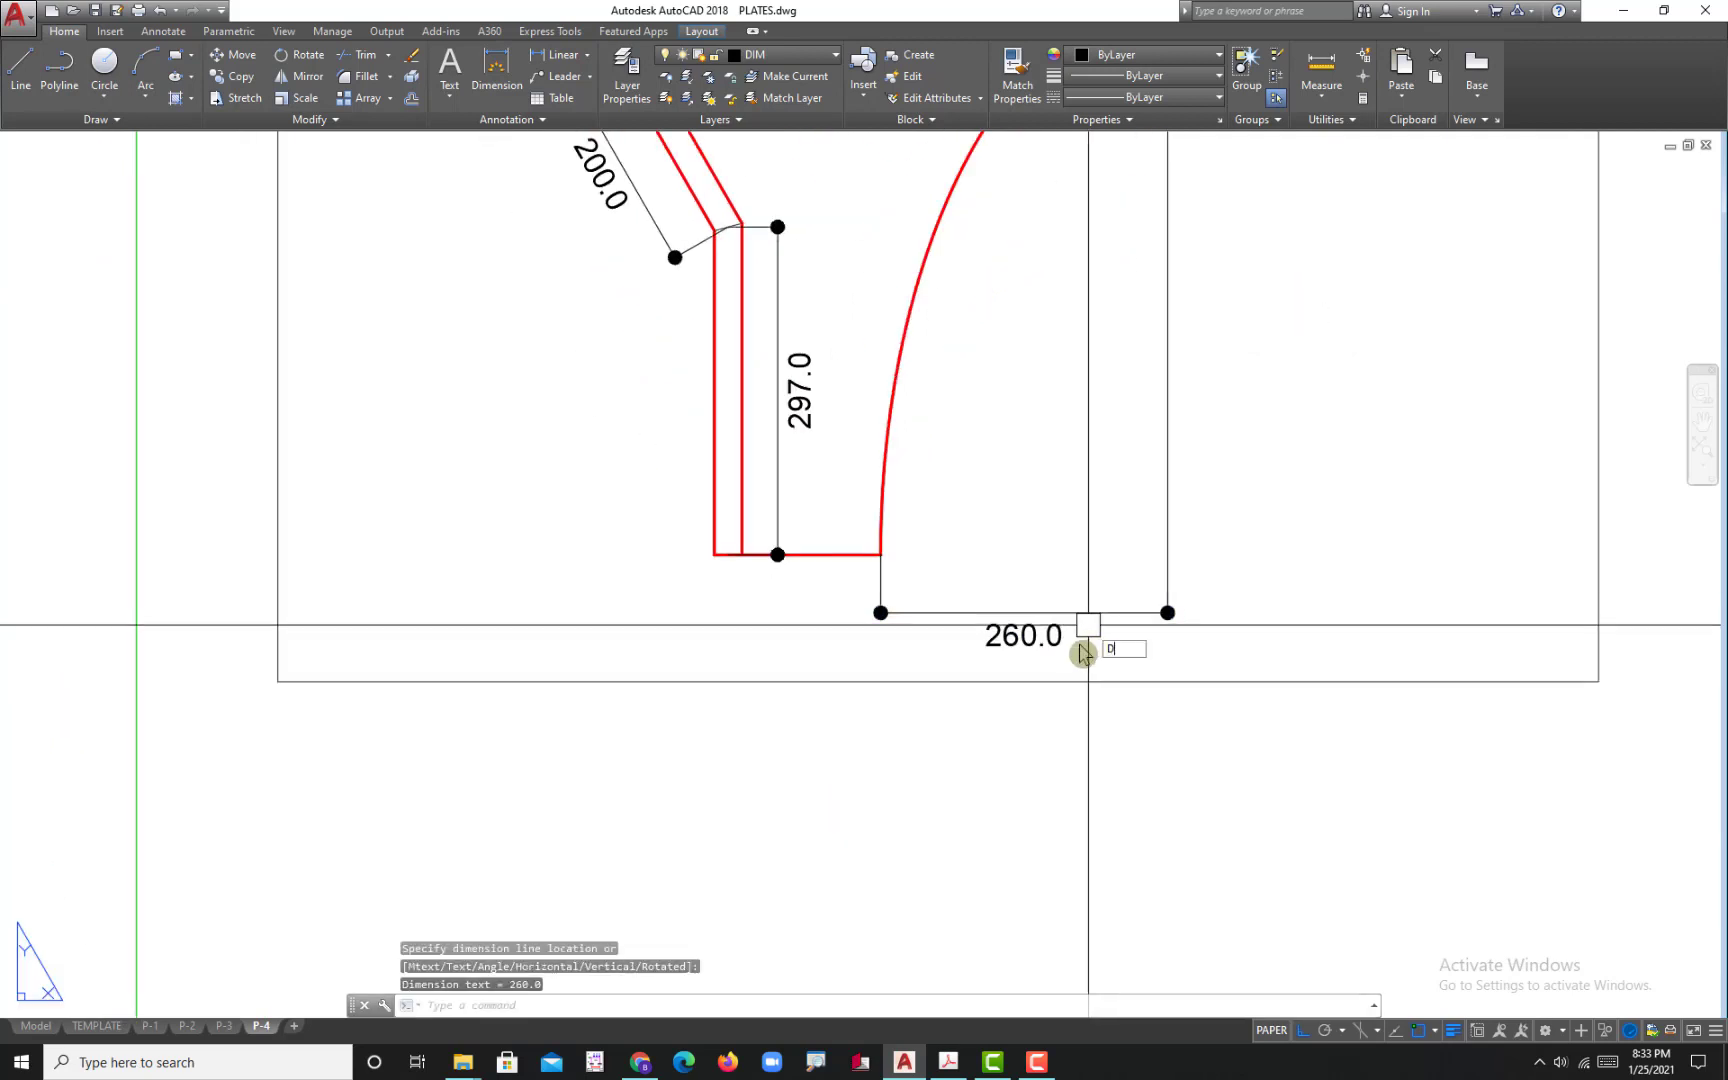
{"action": "type", "text": "IMLI"}
{"action": "key", "text": "Return"}
{"action": "middle_click_drag", "start_coordinate": [1158, 190], "coordinate": [993, 528]}
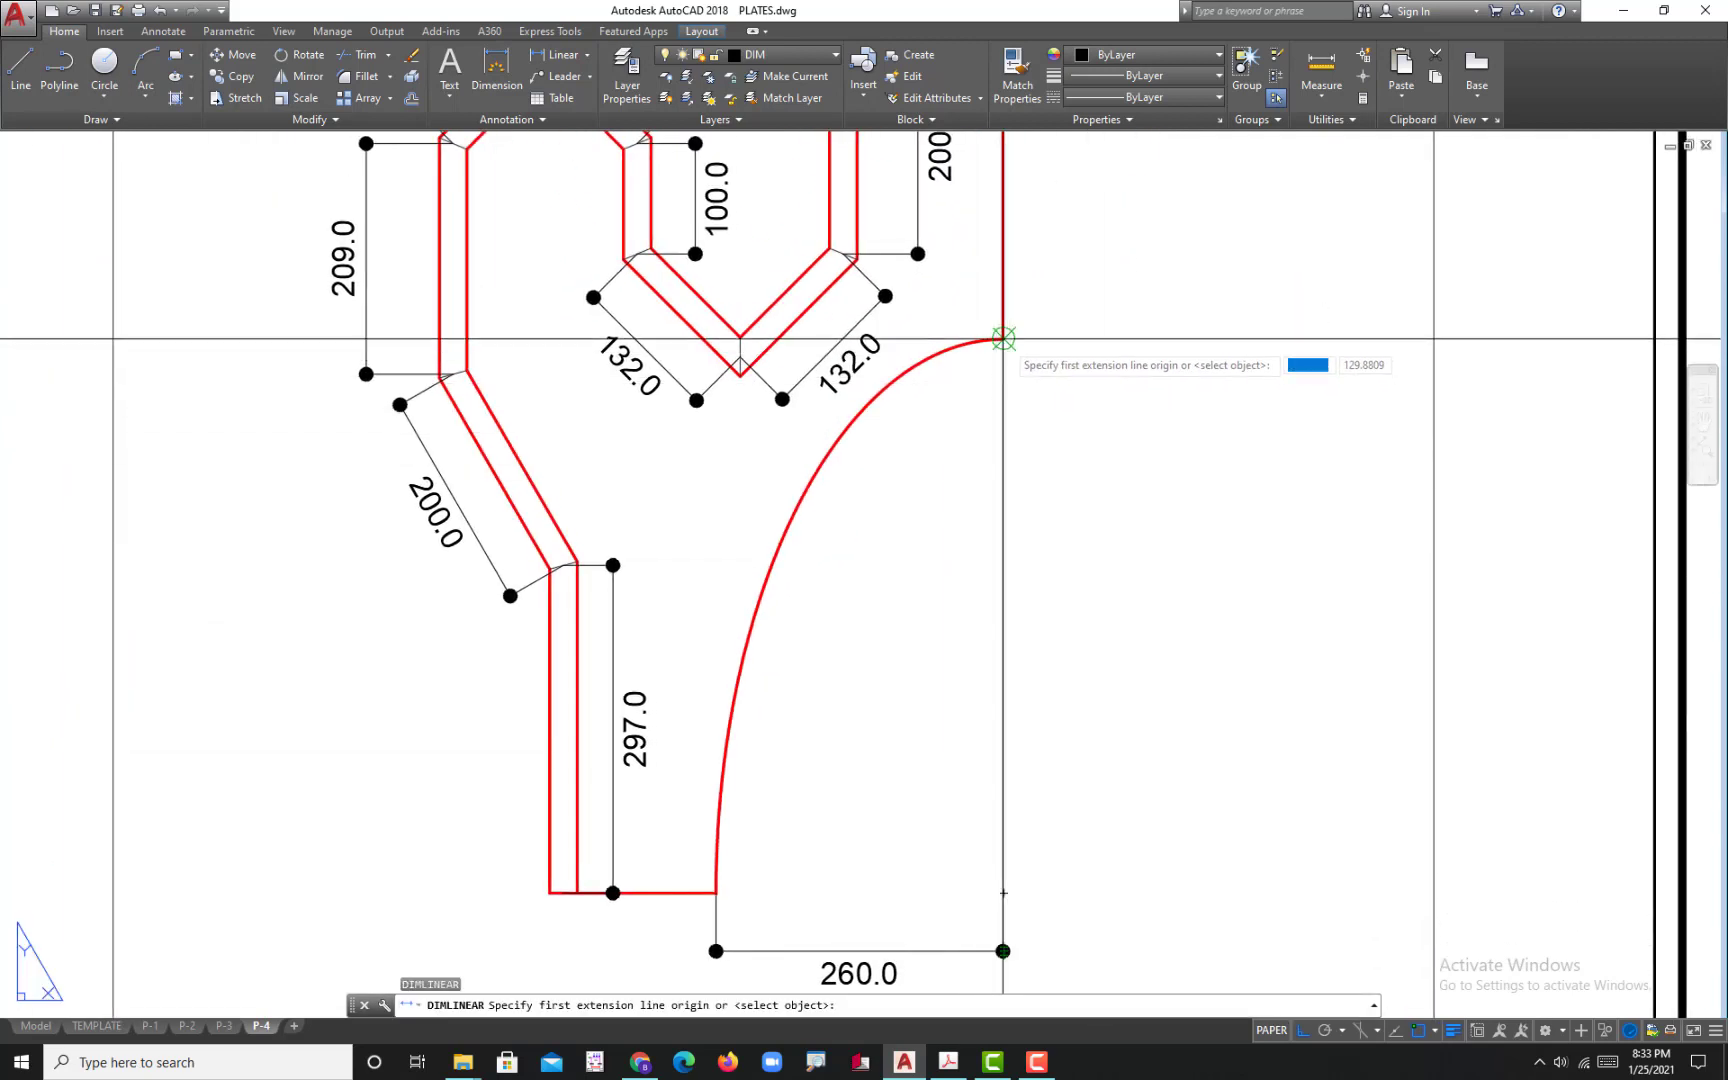
{"action": "left_click", "coordinate": [1003, 339]}
{"action": "left_click", "coordinate": [716, 892]}
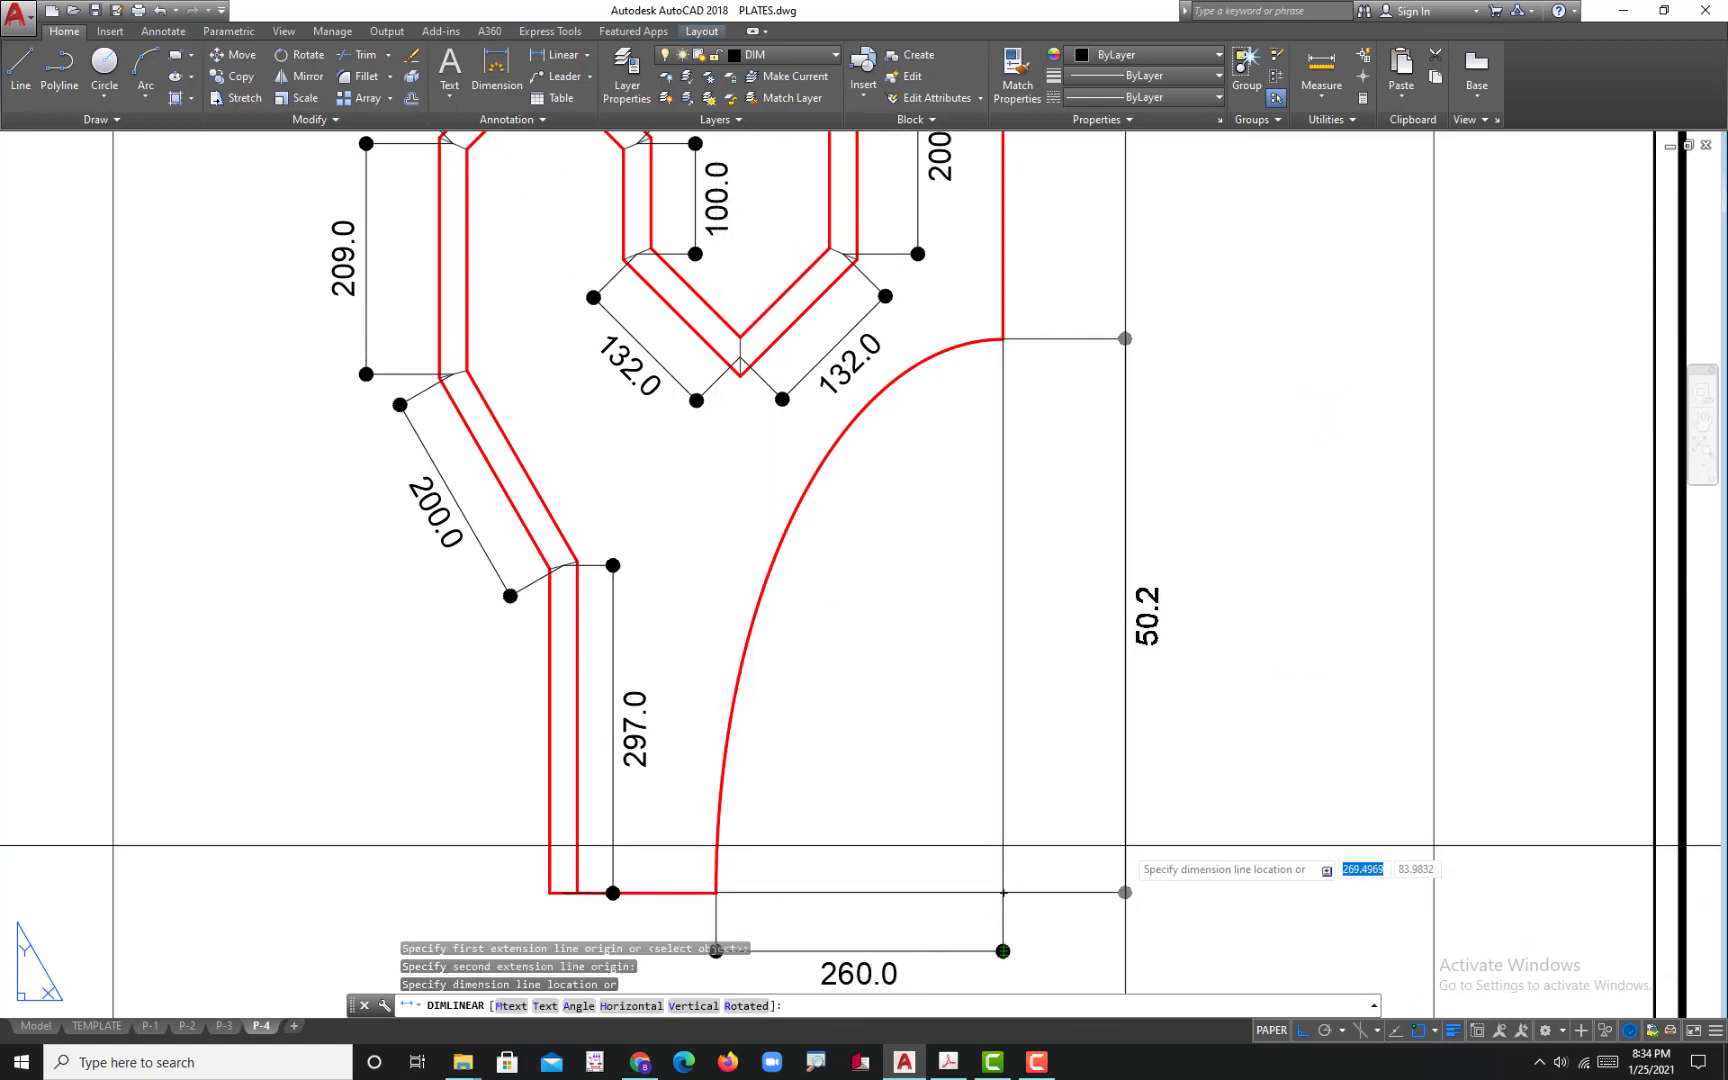
{"action": "key", "text": "Escape"}
{"action": "type", "text": "D"}
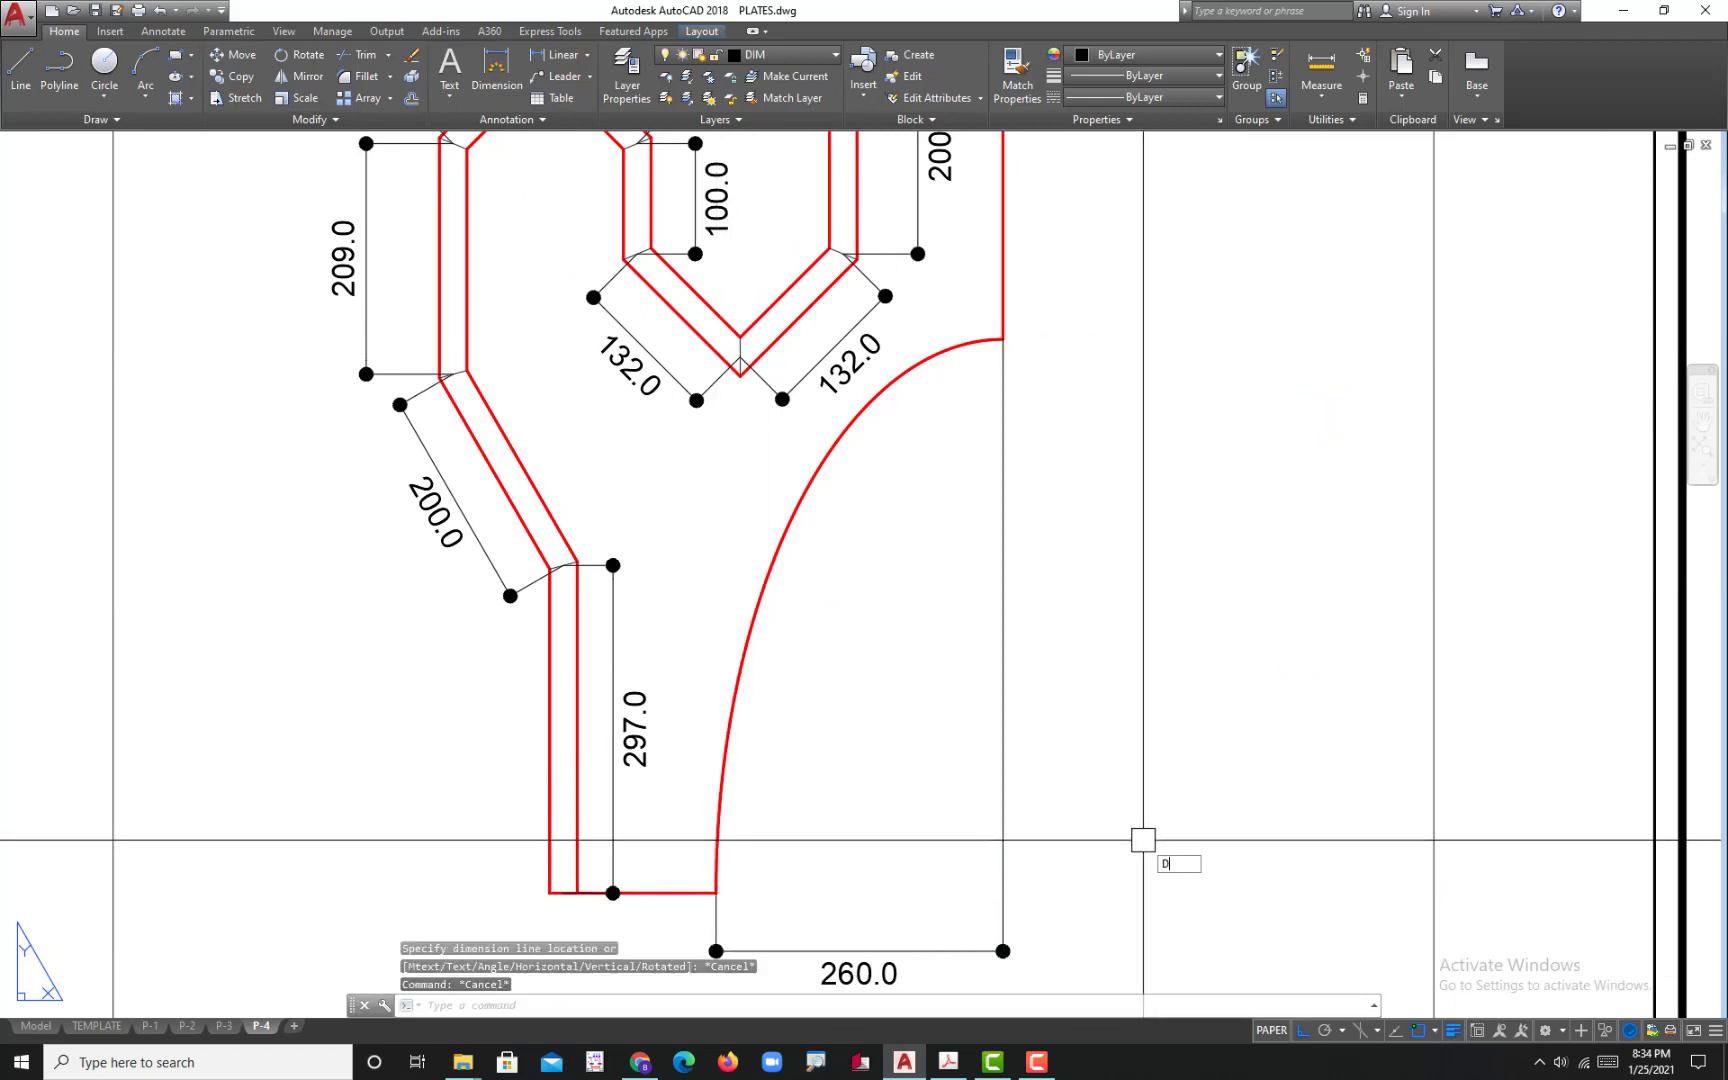
{"action": "type", "text": "IMLI"}
{"action": "key", "text": "Return"}
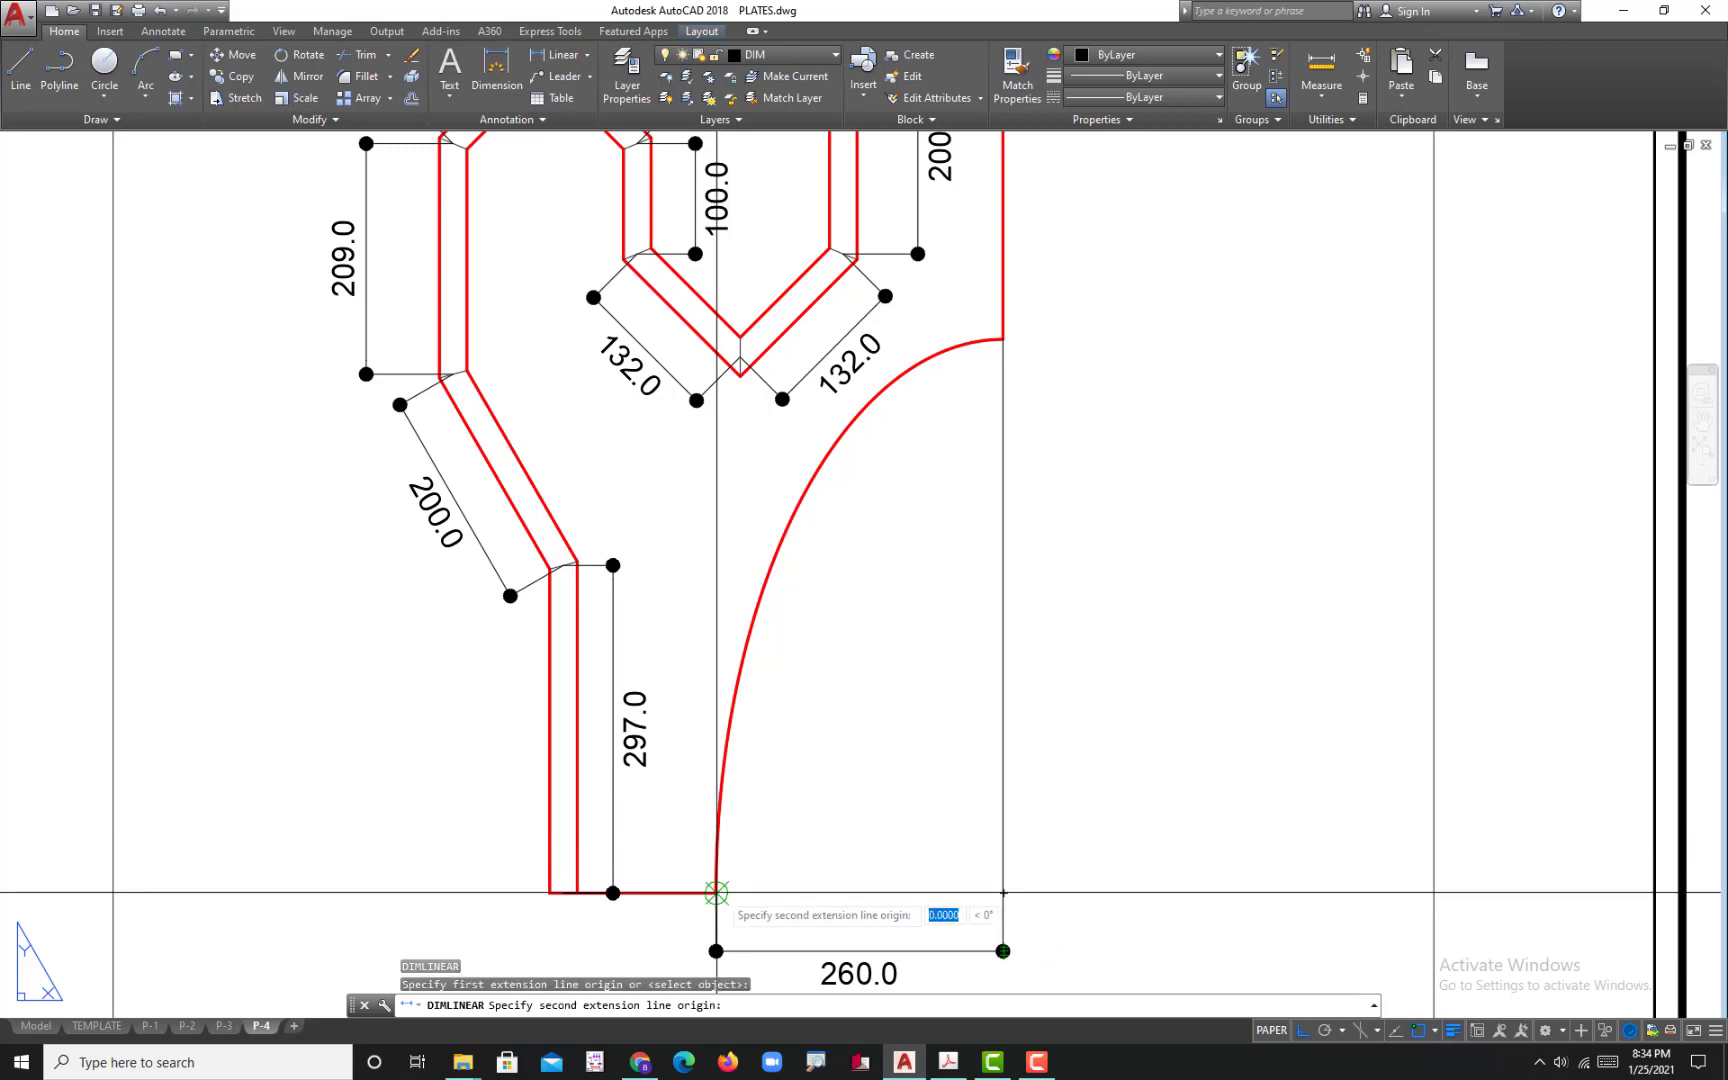
{"action": "left_click", "coordinate": [1003, 339]}
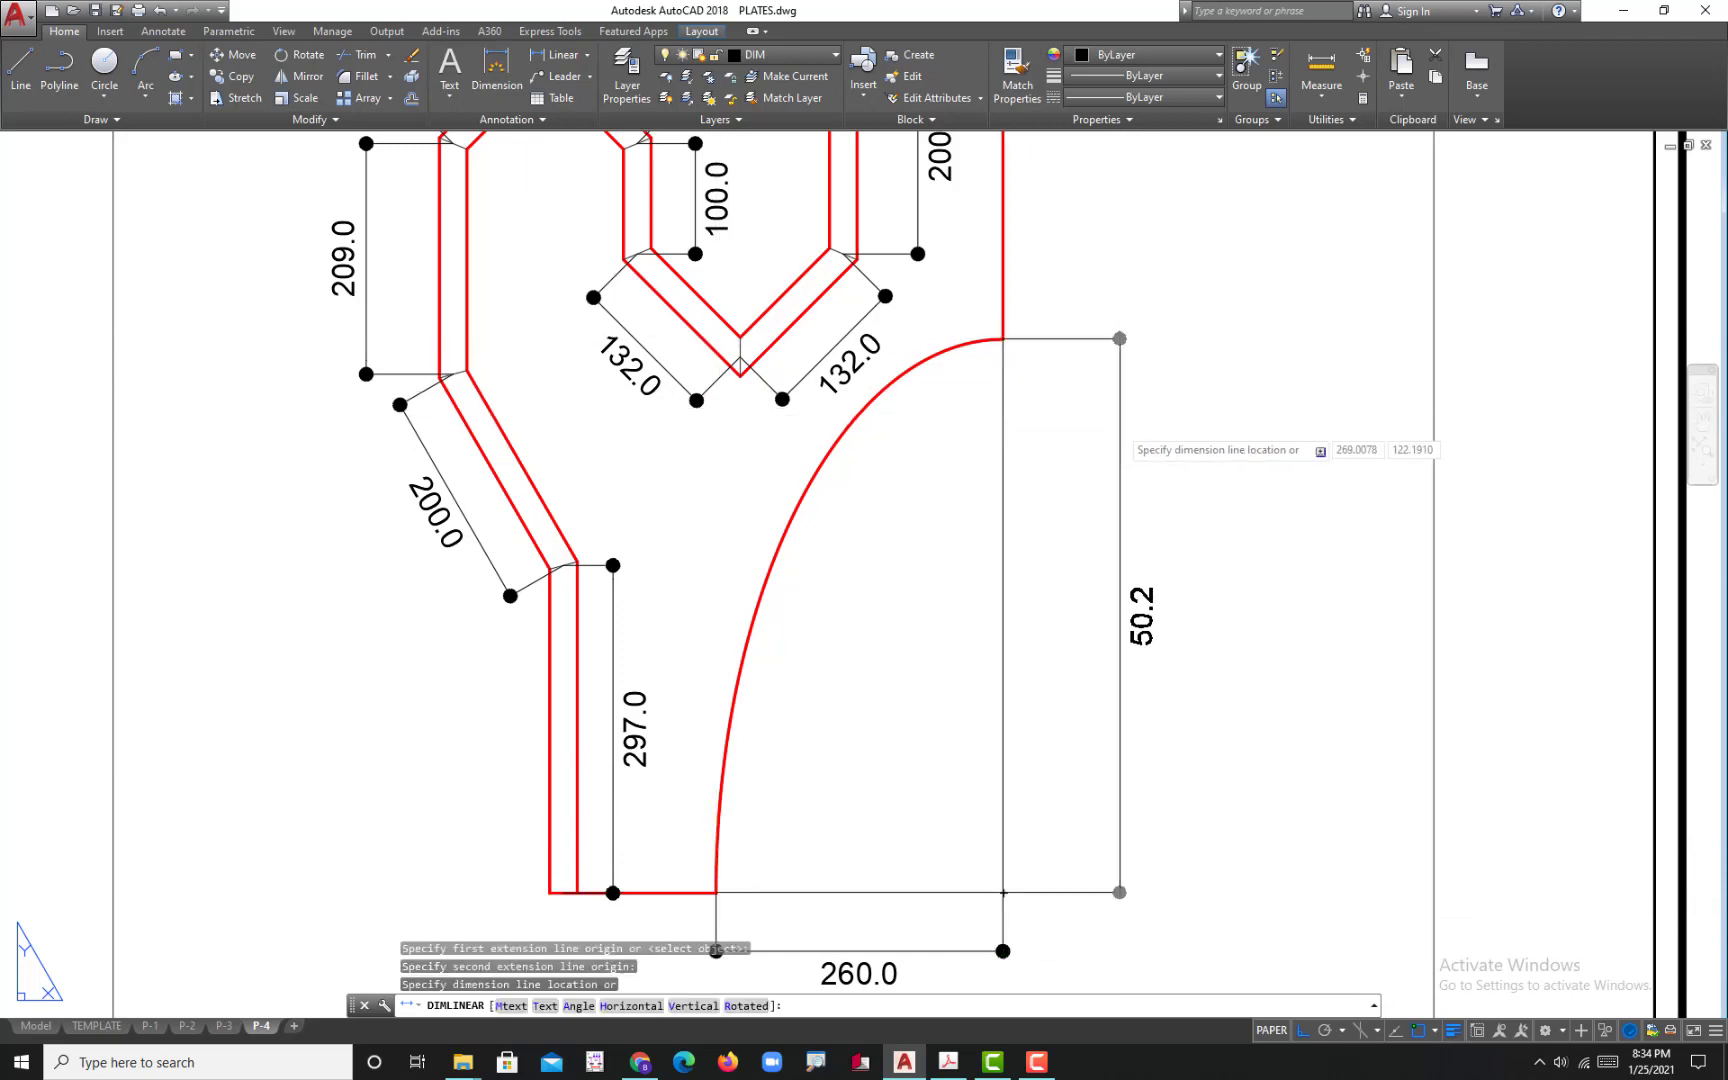
{"action": "key", "text": "Escape"}
{"action": "key", "text": "Escape"}
{"action": "key", "text": "Return"}
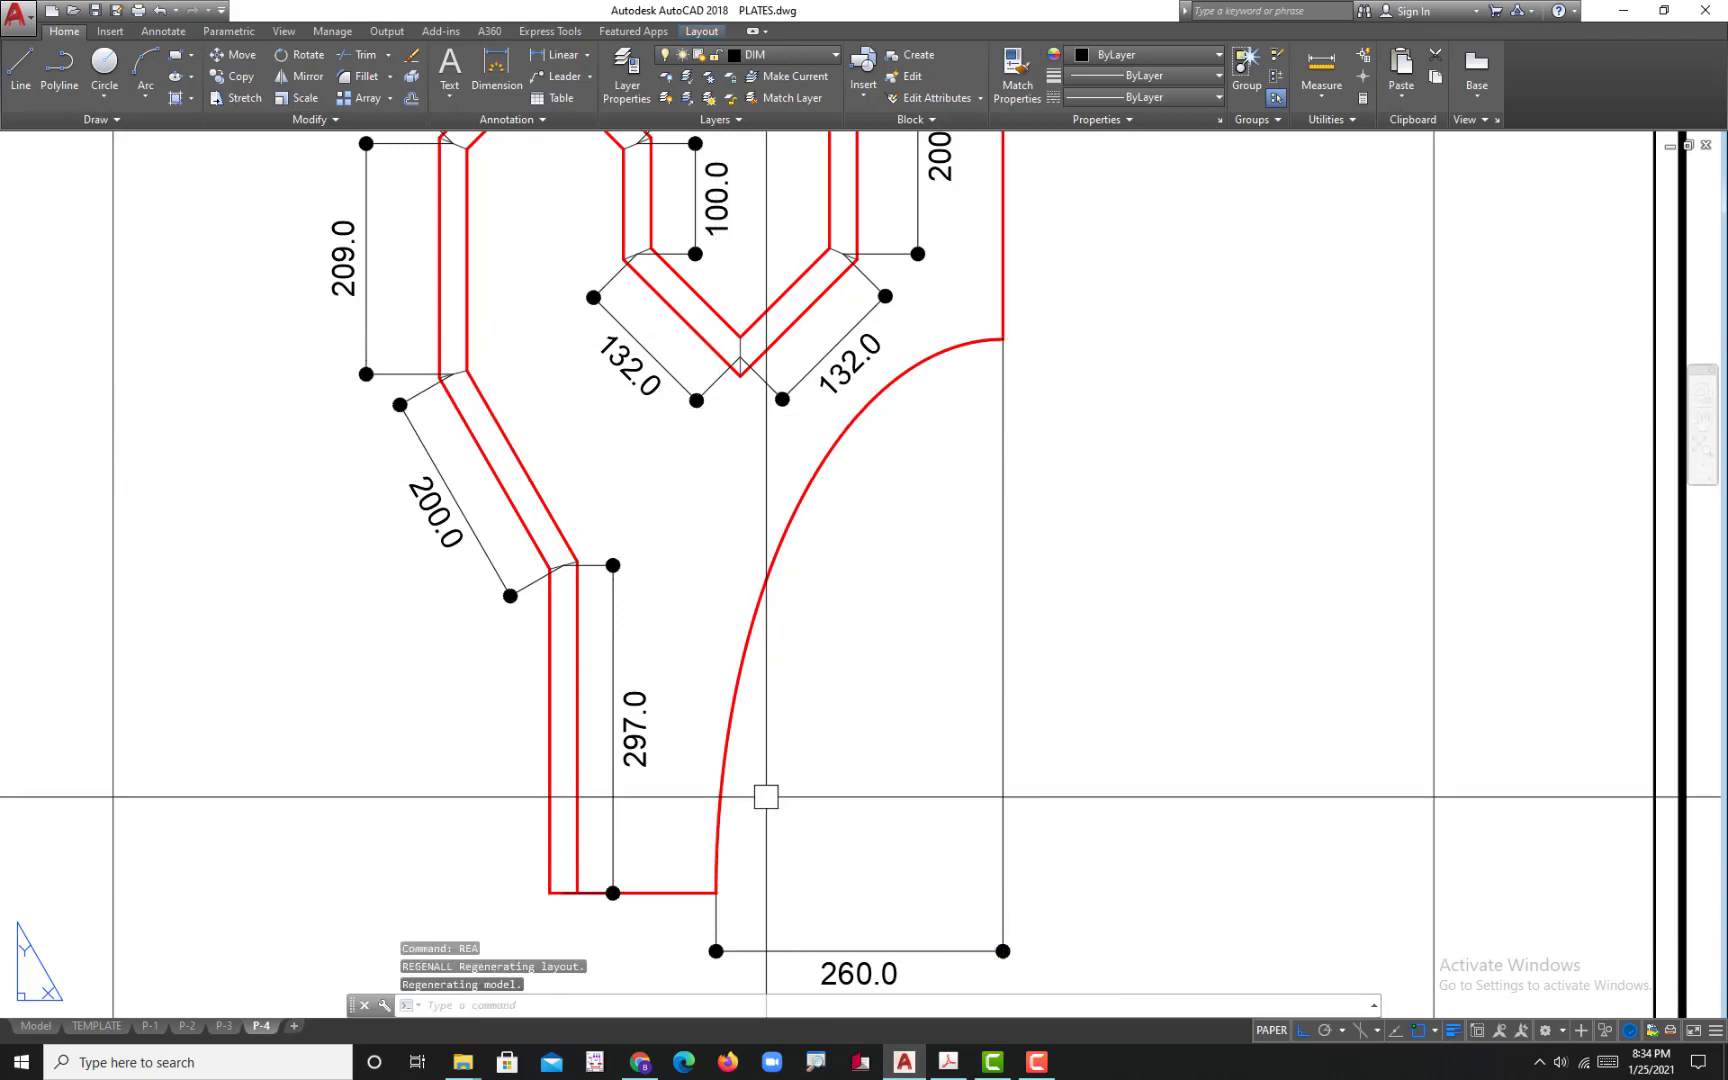
{"action": "key", "text": "Return"}
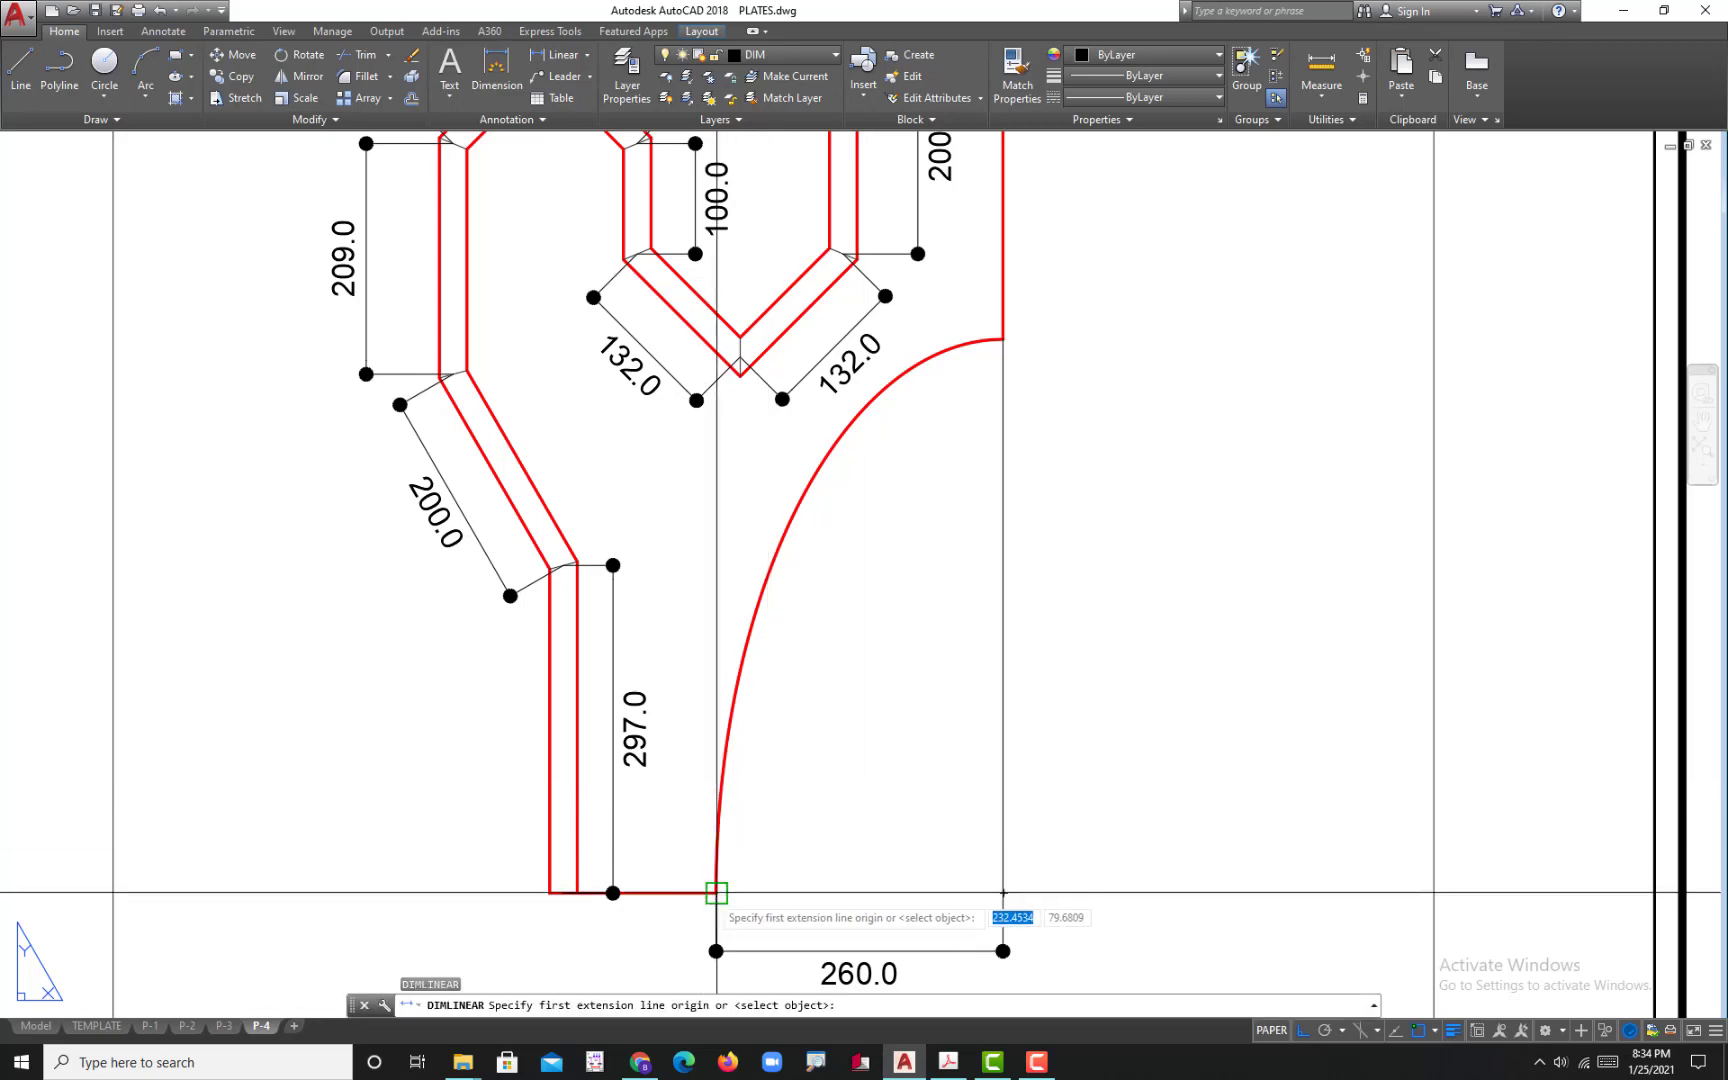
{"action": "left_click", "coordinate": [716, 892]}
{"action": "left_click", "coordinate": [1003, 339]}
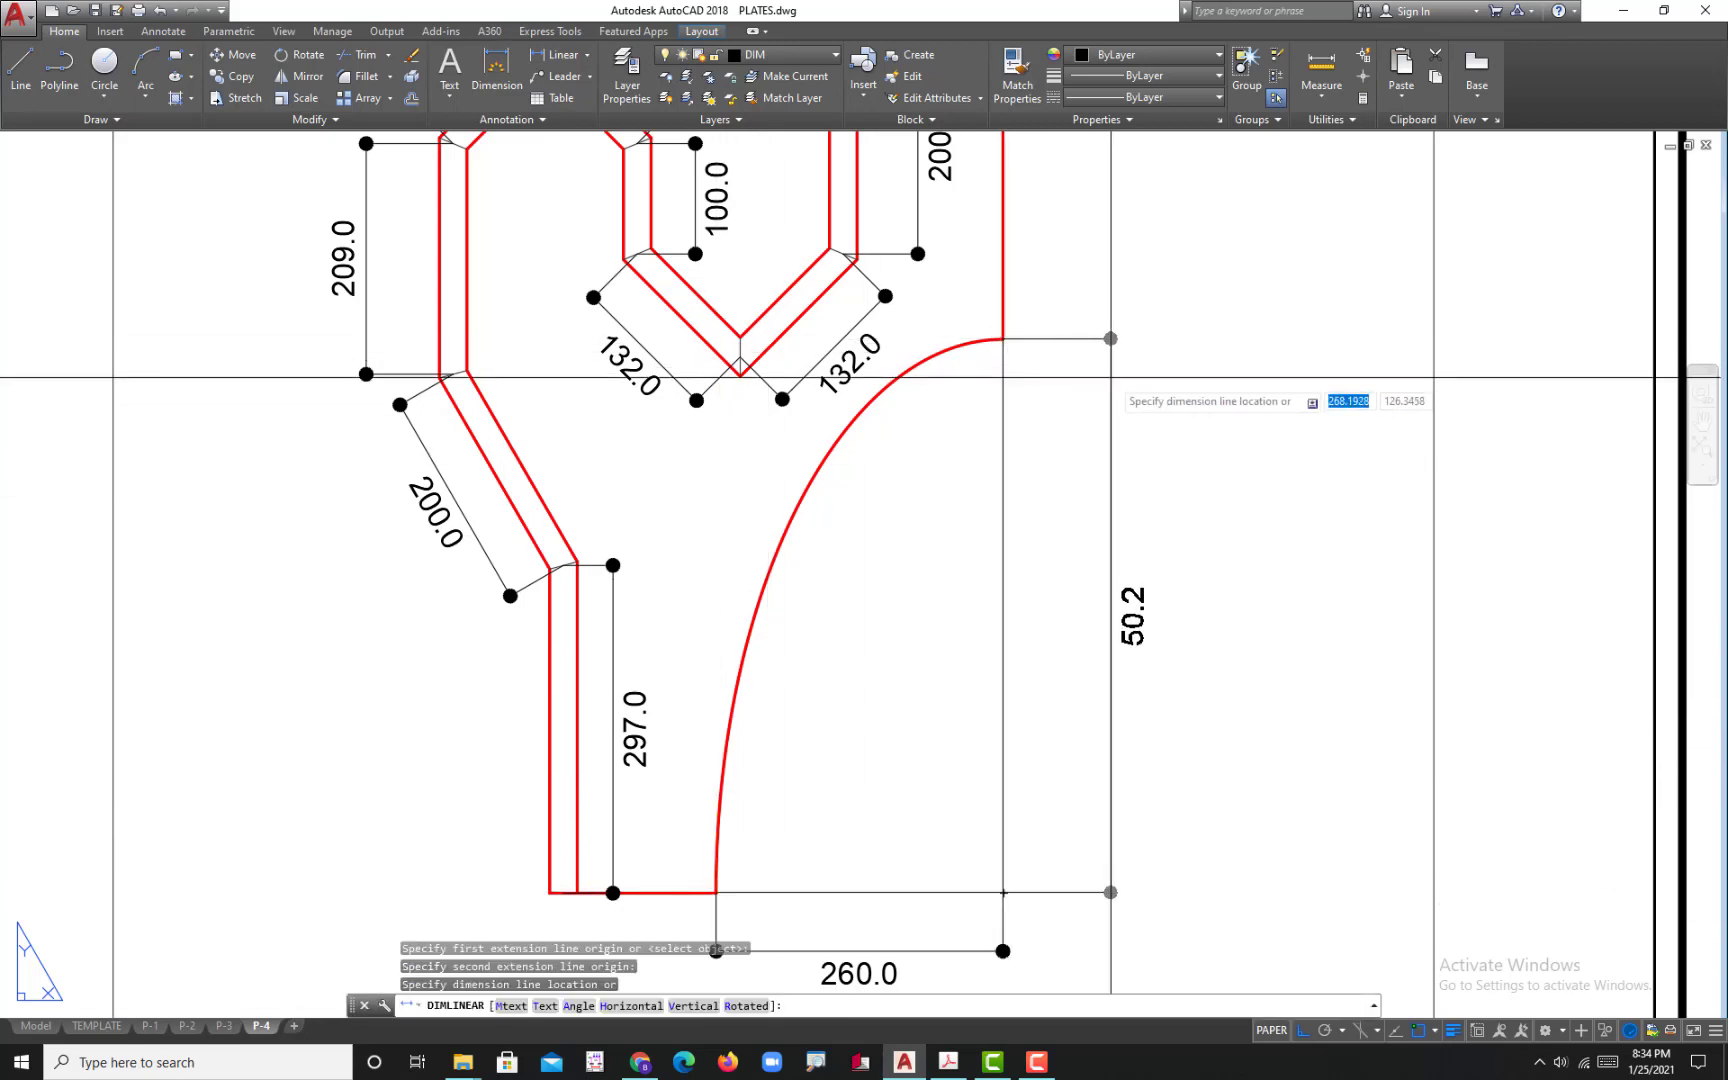
{"action": "key", "text": "Escape"}
{"action": "key", "text": "Escape"}
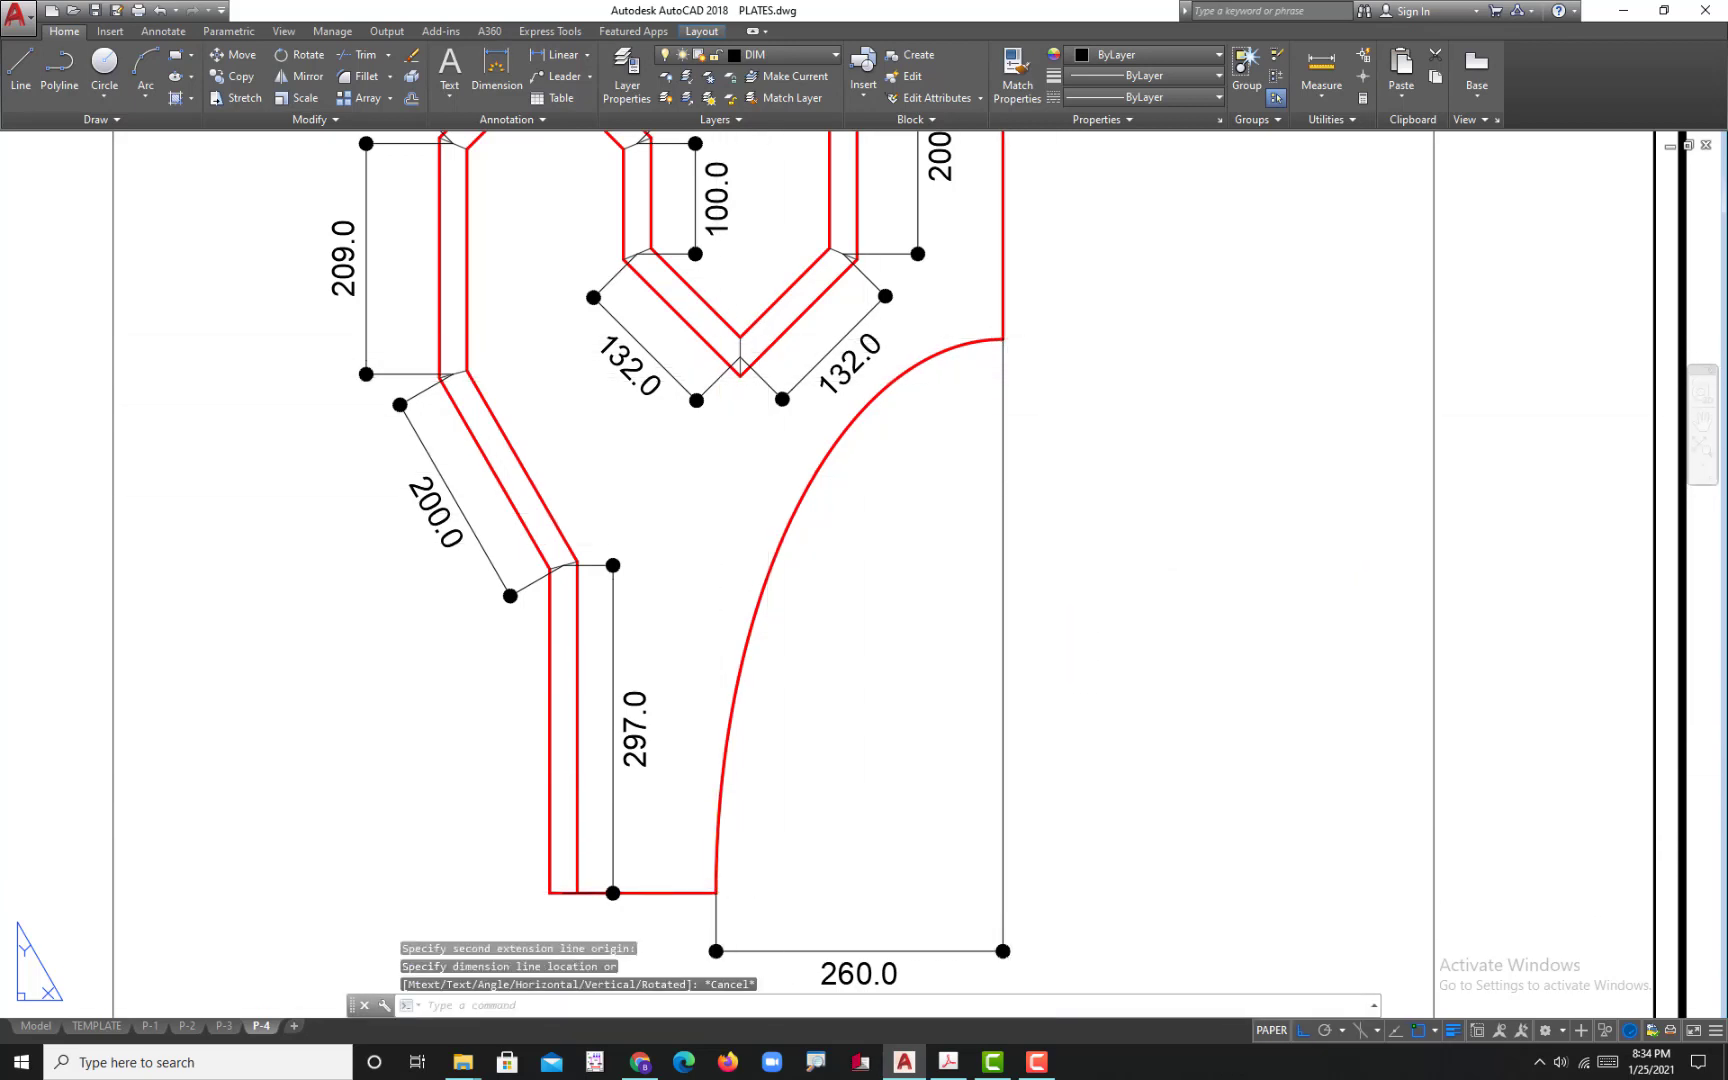
- In model space, draw a horizontal line from the quarter ellipse's lower endpoint and a vertical line from its upper endpoint, meeting at a corner
{"action": "scroll", "coordinate": [1107, 606], "scroll_direction": "down", "scroll_amount": 4}
{"action": "left_click", "coordinate": [45, 1027]}
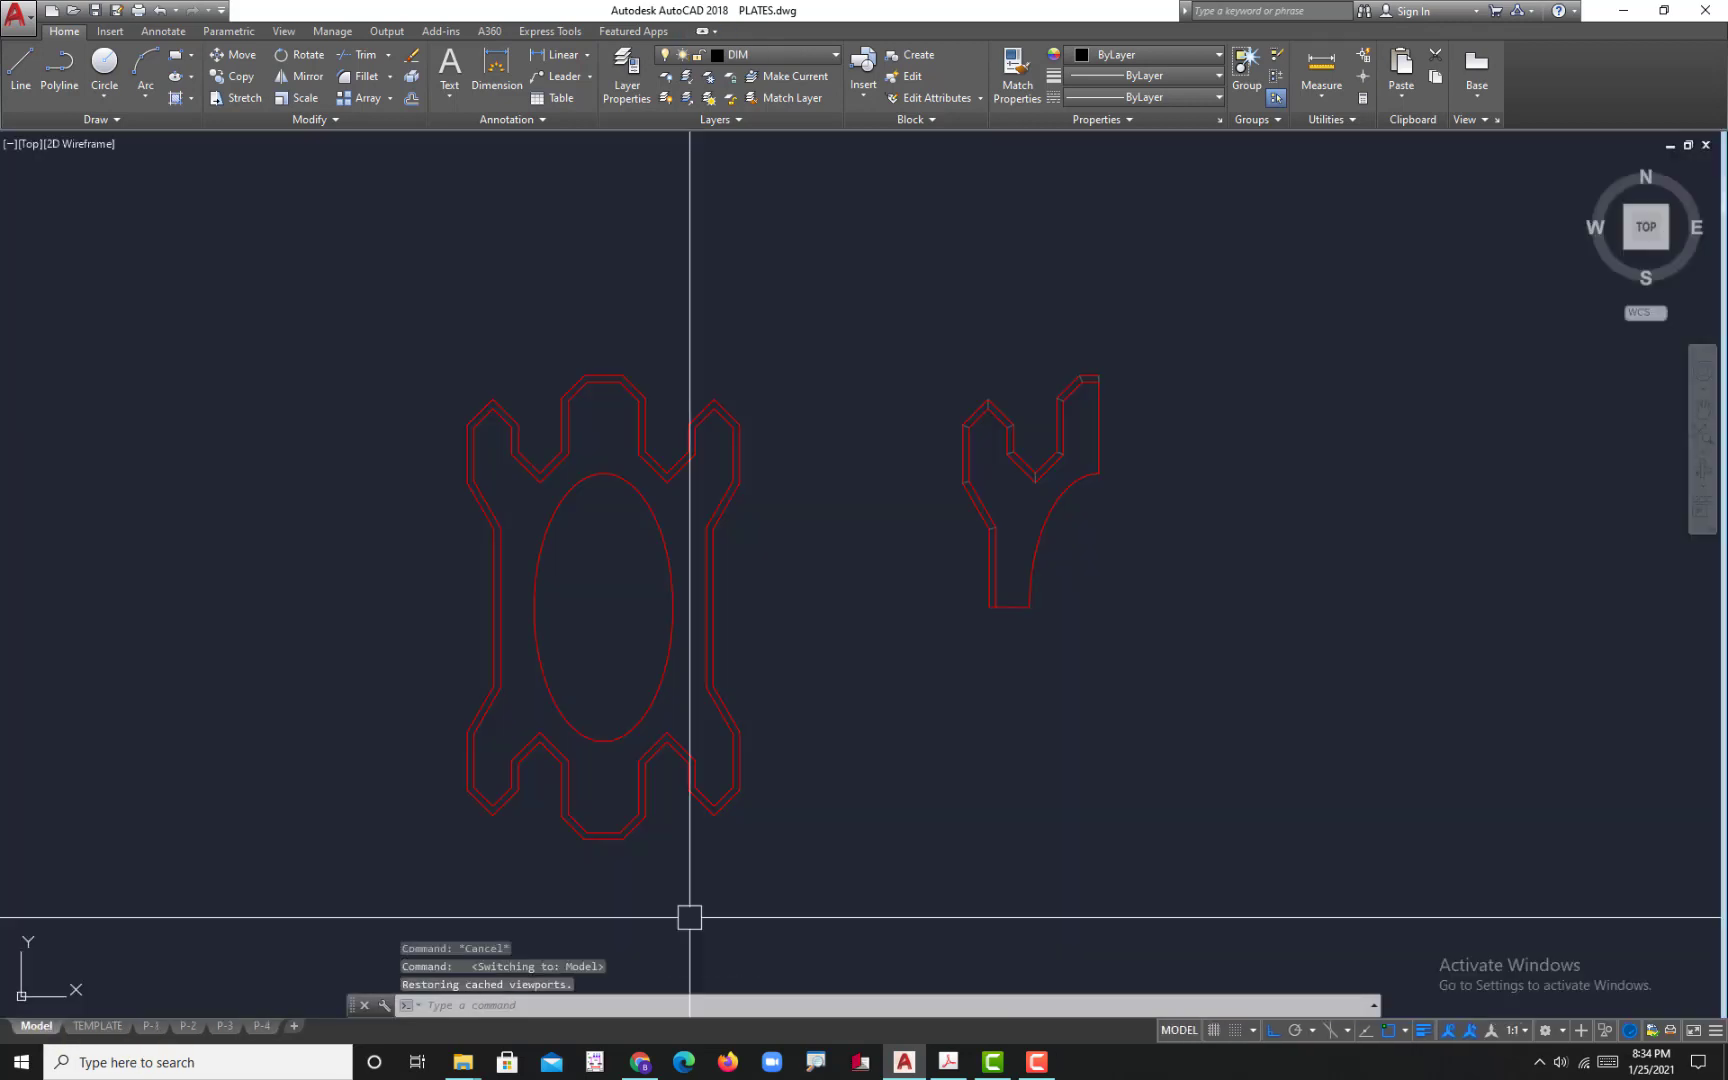
{"action": "scroll", "coordinate": [687, 914], "scroll_direction": "up", "scroll_amount": 2}
{"action": "scroll", "coordinate": [1003, 629], "scroll_direction": "up", "scroll_amount": 2}
{"action": "type", "text": "L"}
{"action": "key", "text": "Return"}
{"action": "scroll", "coordinate": [910, 622], "scroll_direction": "up", "scroll_amount": 2}
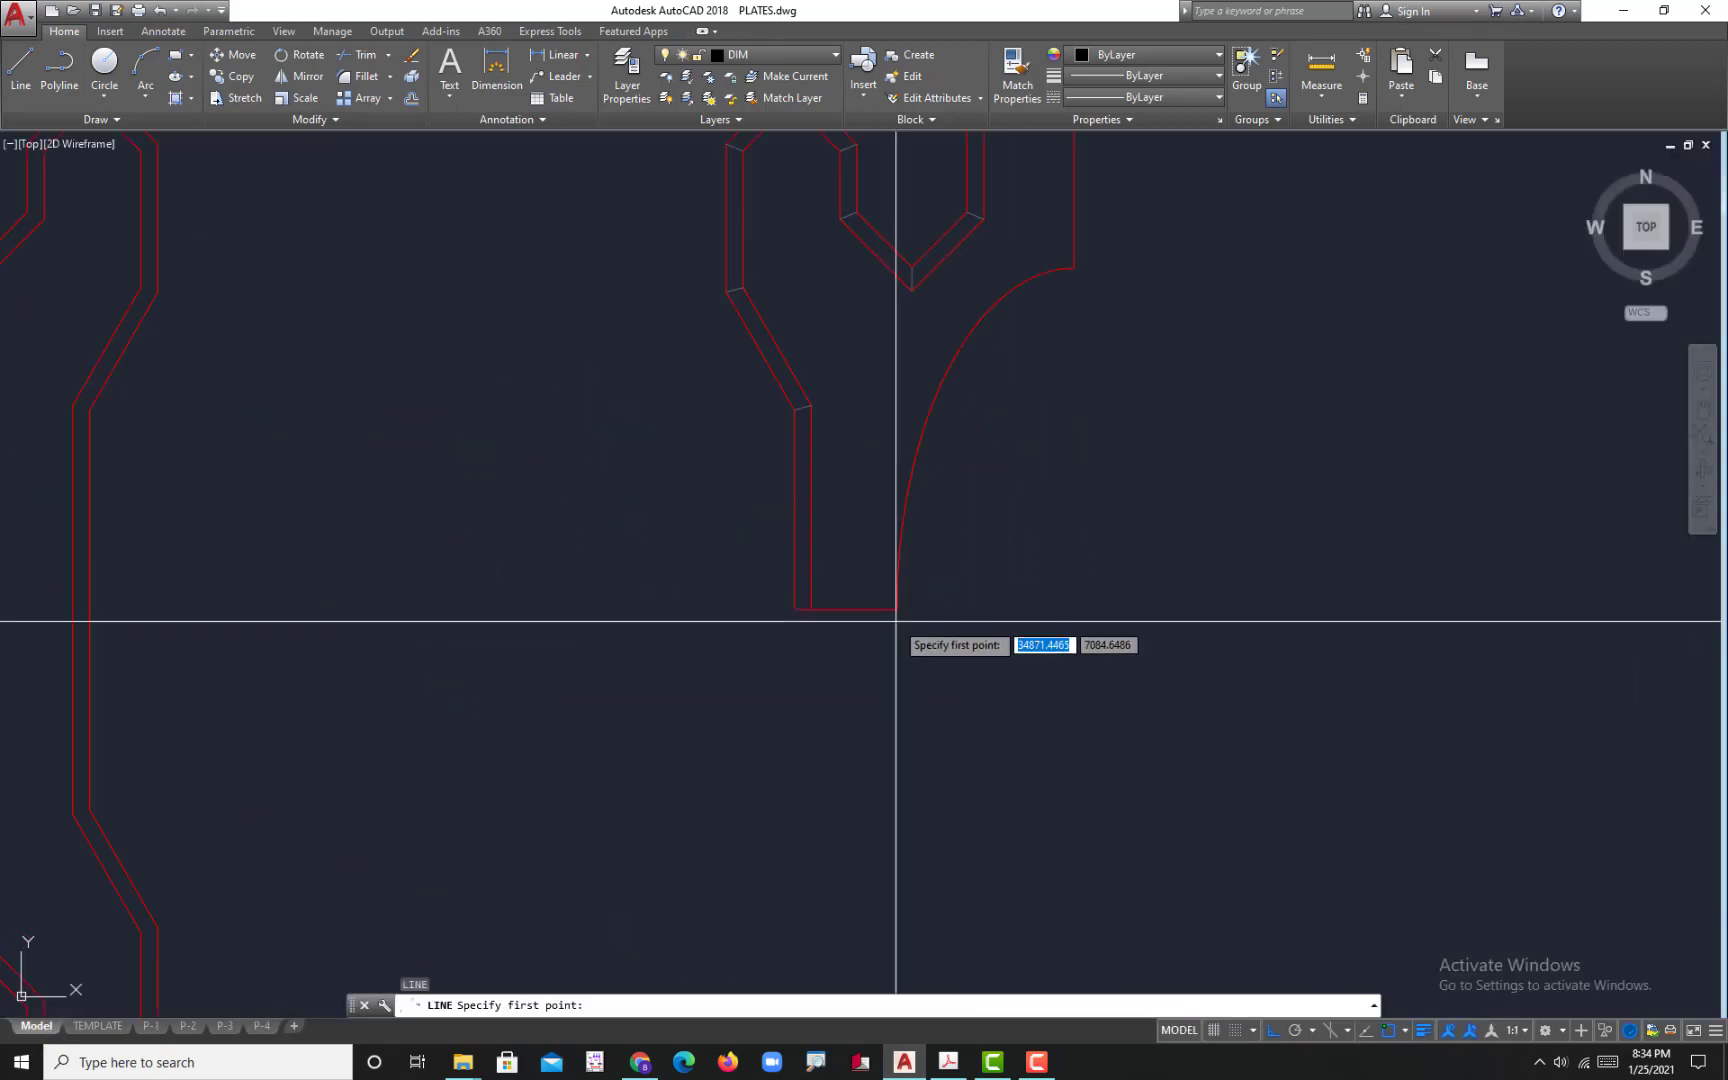
{"action": "left_click", "coordinate": [897, 609]}
{"action": "left_click", "coordinate": [1074, 609]}
{"action": "key", "text": "Return"}
{"action": "key", "text": "Return"}
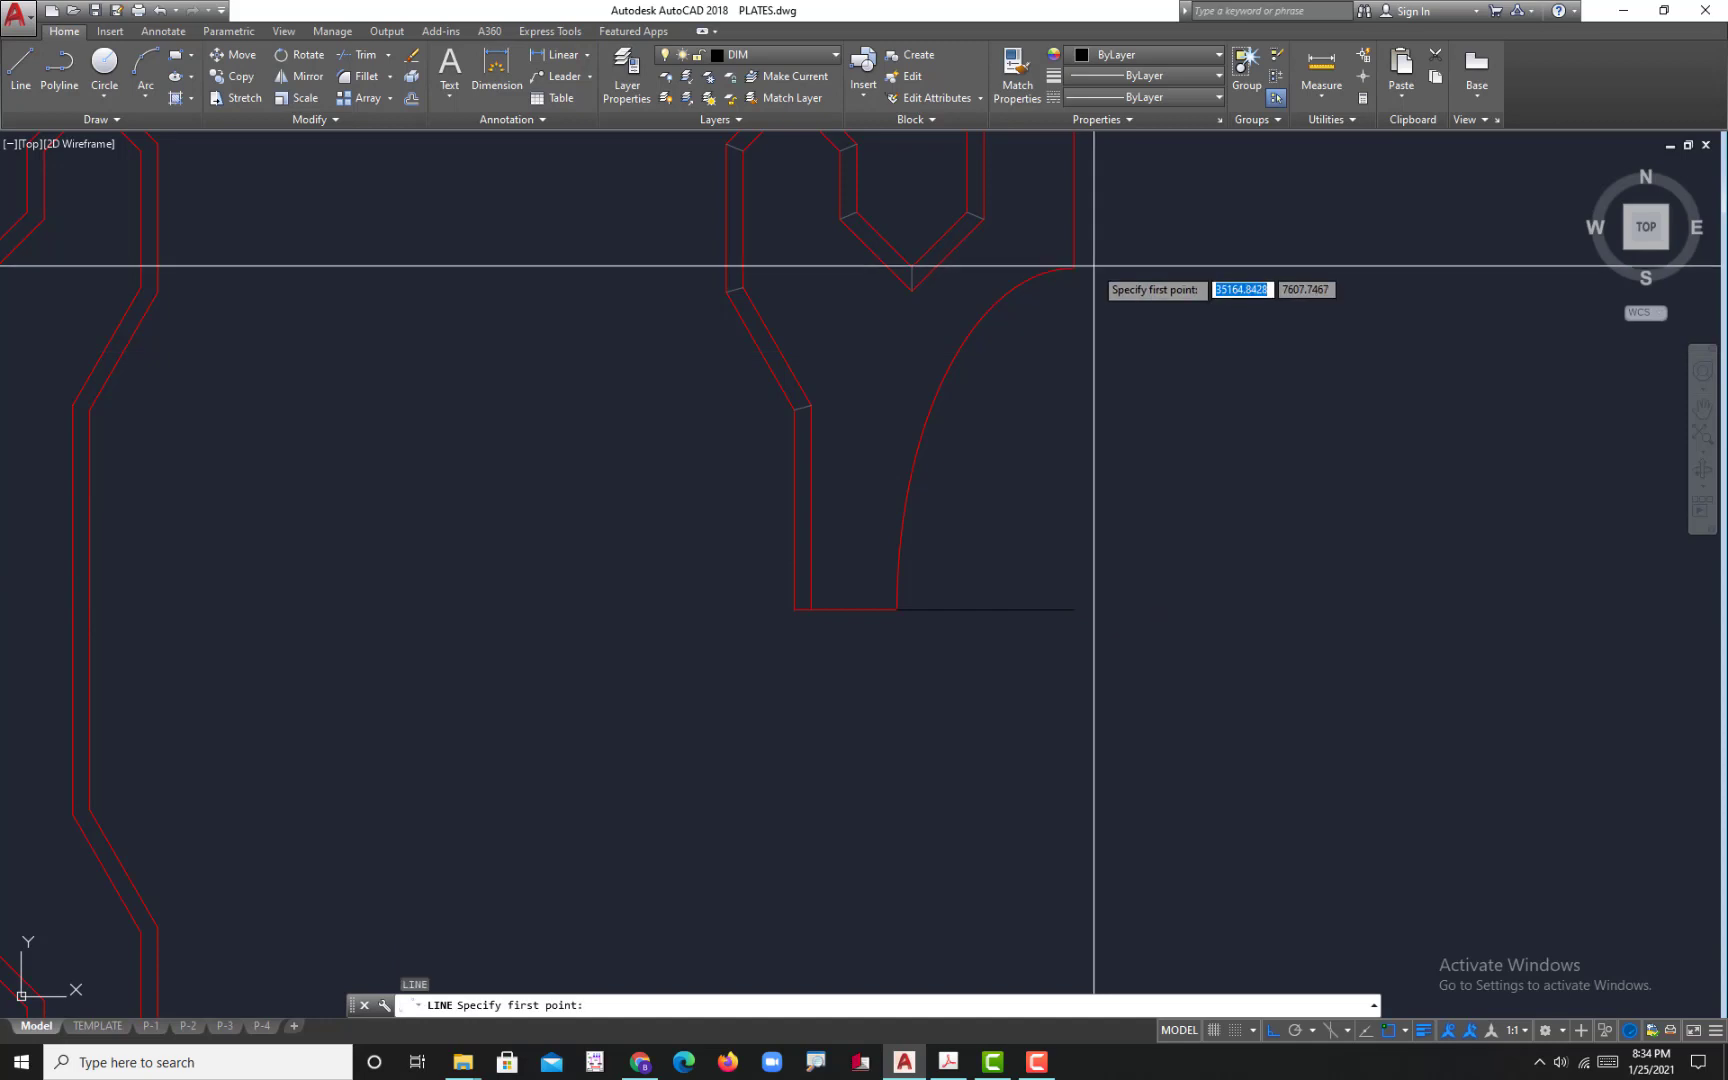
{"action": "left_click", "coordinate": [1074, 267]}
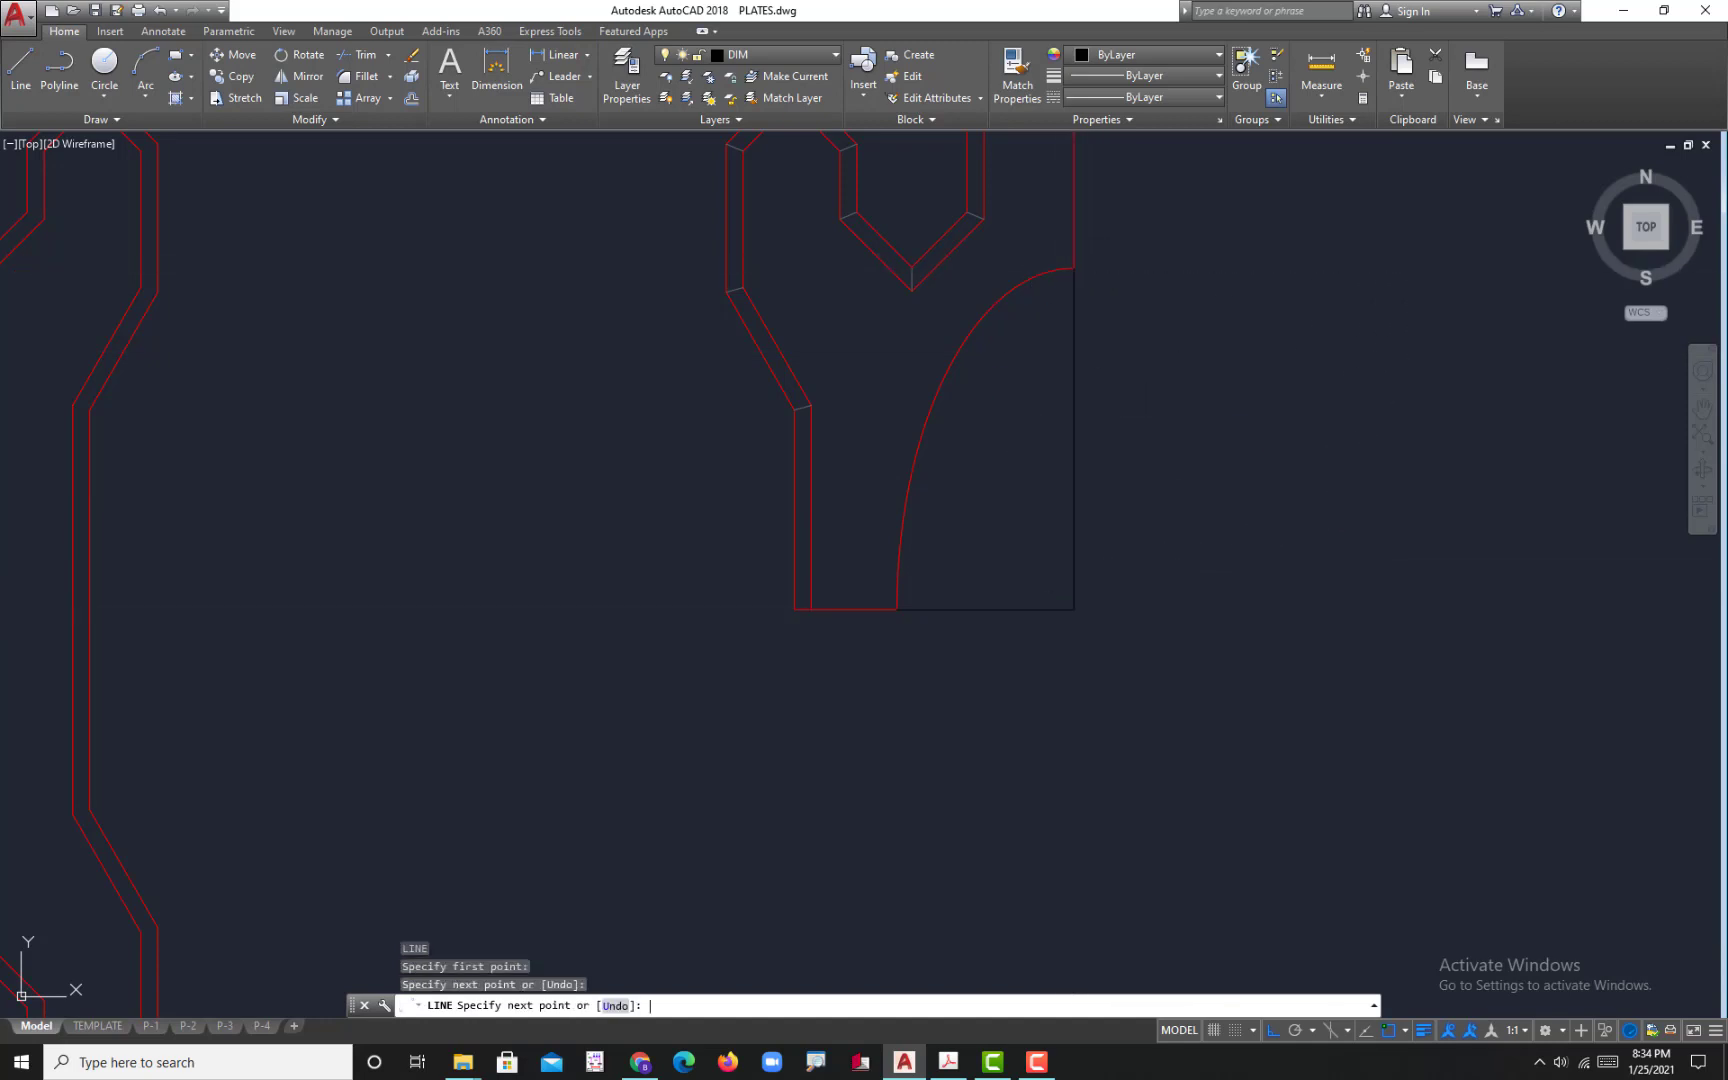
{"action": "key", "text": "Escape"}
- Delete the horizontal helper line below the quarter ellipse, keeping the vertical helper line
{"action": "scroll", "coordinate": [670, 800], "scroll_direction": "down", "scroll_amount": 4}
{"action": "scroll", "coordinate": [730, 732], "scroll_direction": "up", "scroll_amount": 4}
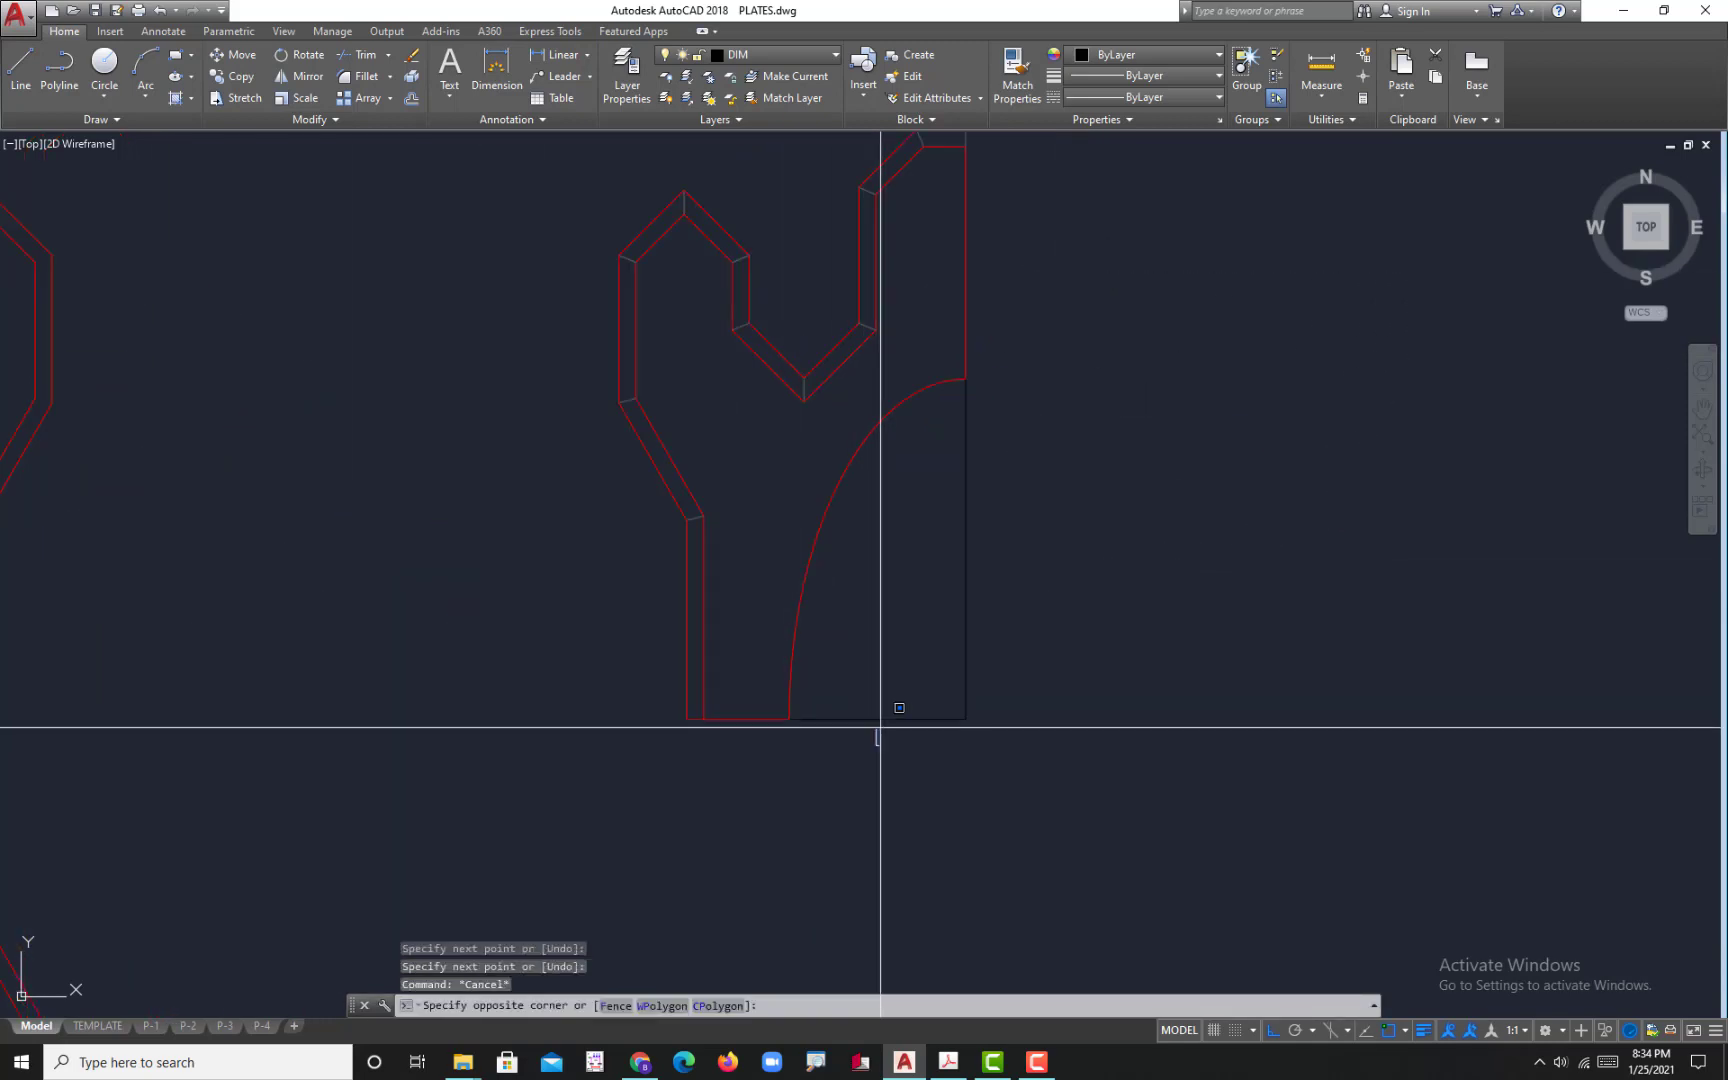
{"action": "left_click", "coordinate": [890, 690]}
{"action": "left_click", "coordinate": [911, 722]}
{"action": "key", "text": "Delete"}
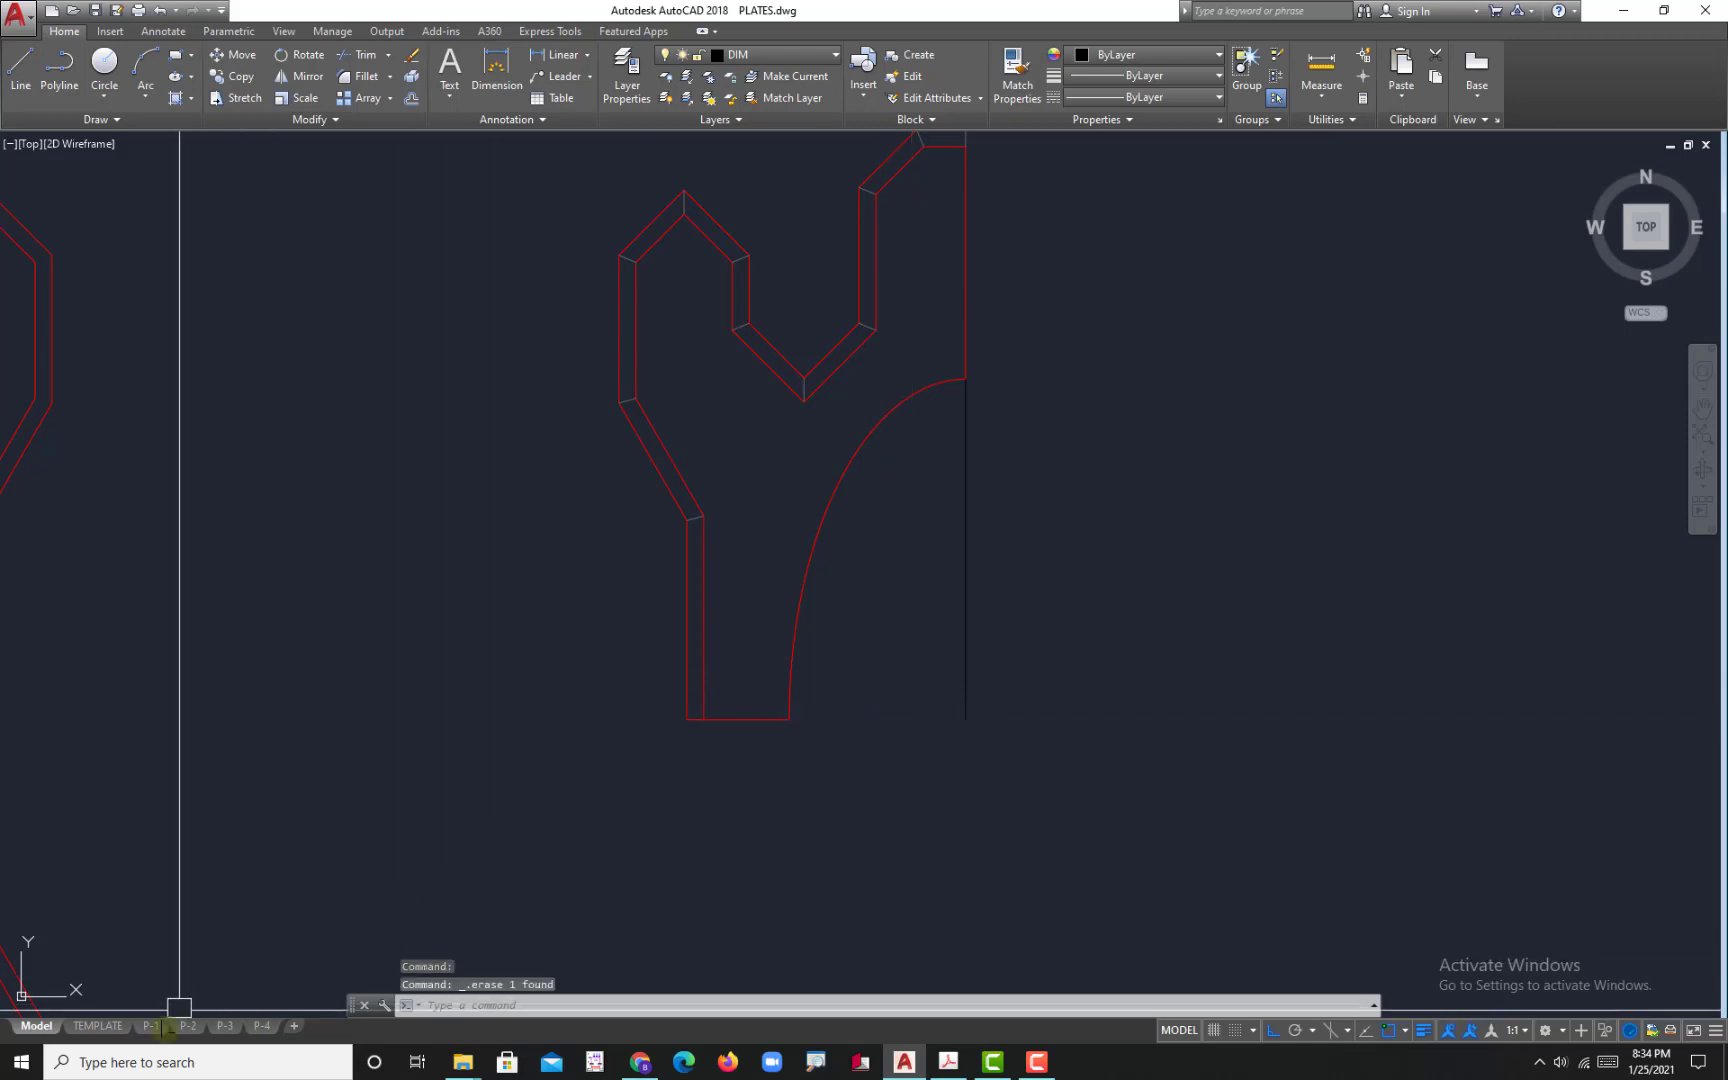
- Return to the P-4 layout and delete the horizontal dimension below the quarter ellipse
{"action": "left_click", "coordinate": [261, 1026]}
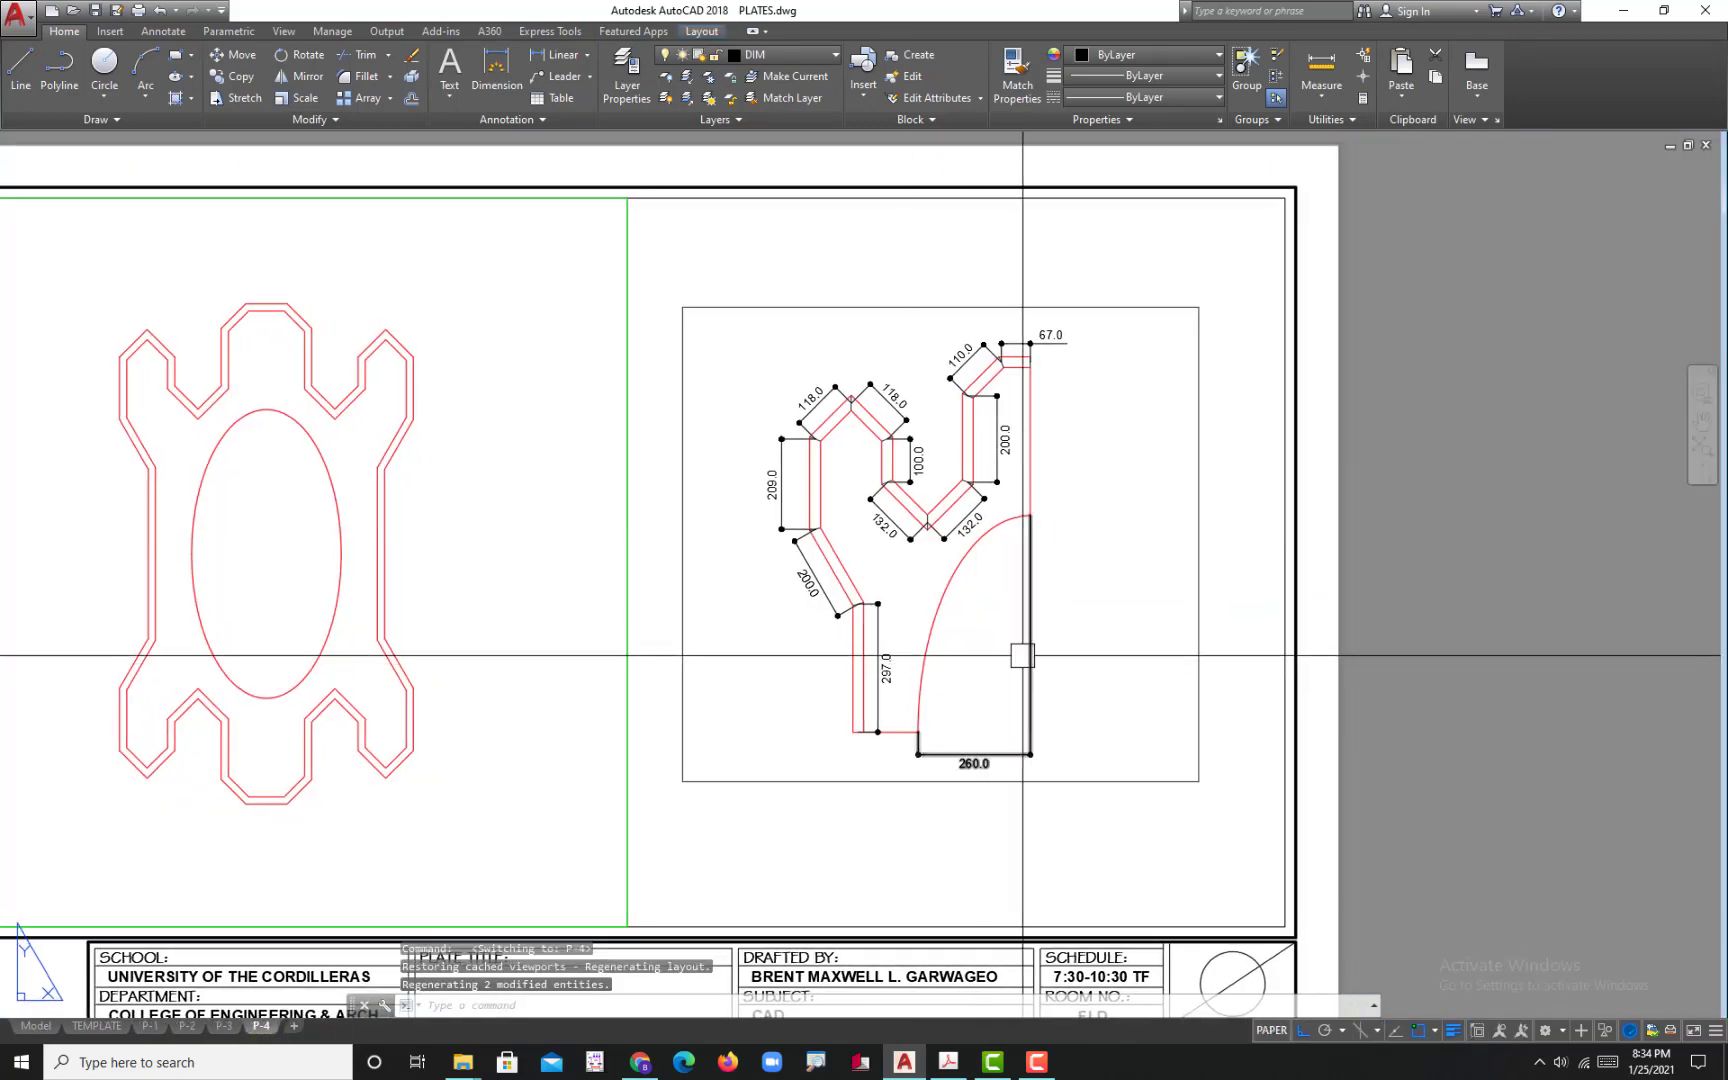
{"action": "scroll", "coordinate": [1022, 656], "scroll_direction": "up", "scroll_amount": 3}
{"action": "key", "text": "Return"}
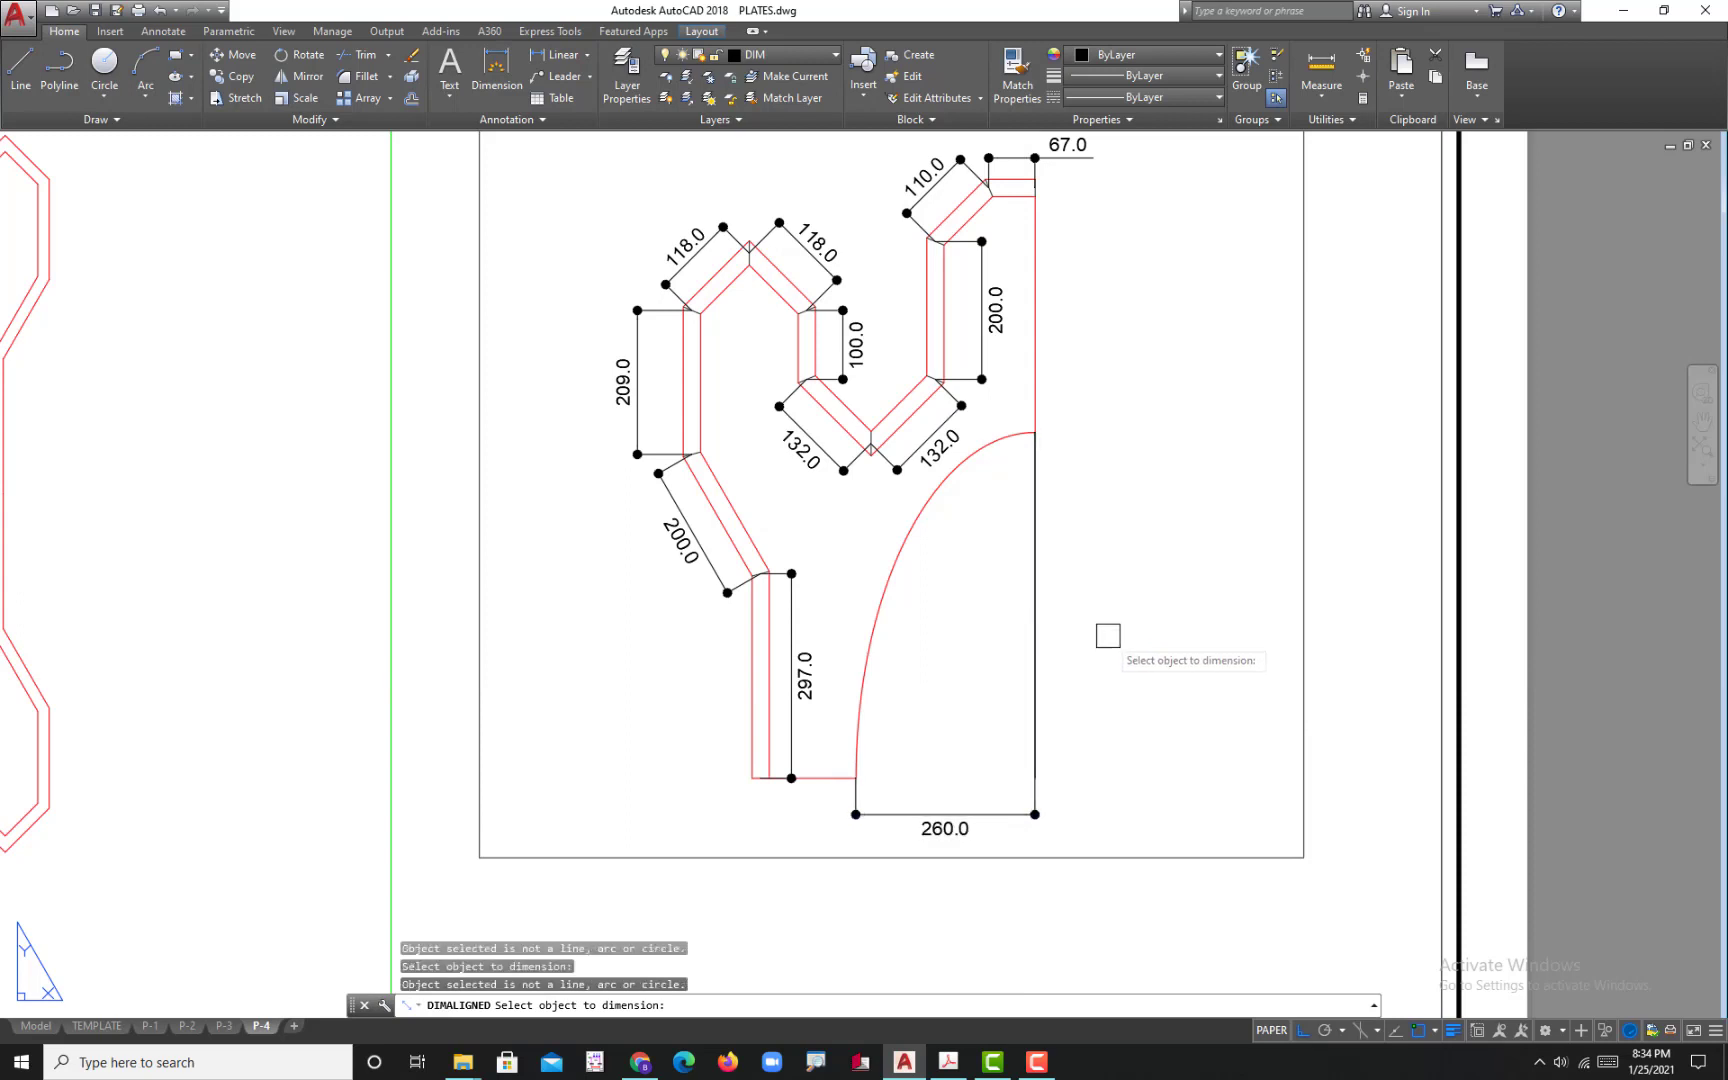
{"action": "key", "text": "Escape"}
{"action": "left_click", "coordinate": [1030, 690]}
{"action": "key", "text": "Delete"}
{"action": "key", "text": "Escape"}
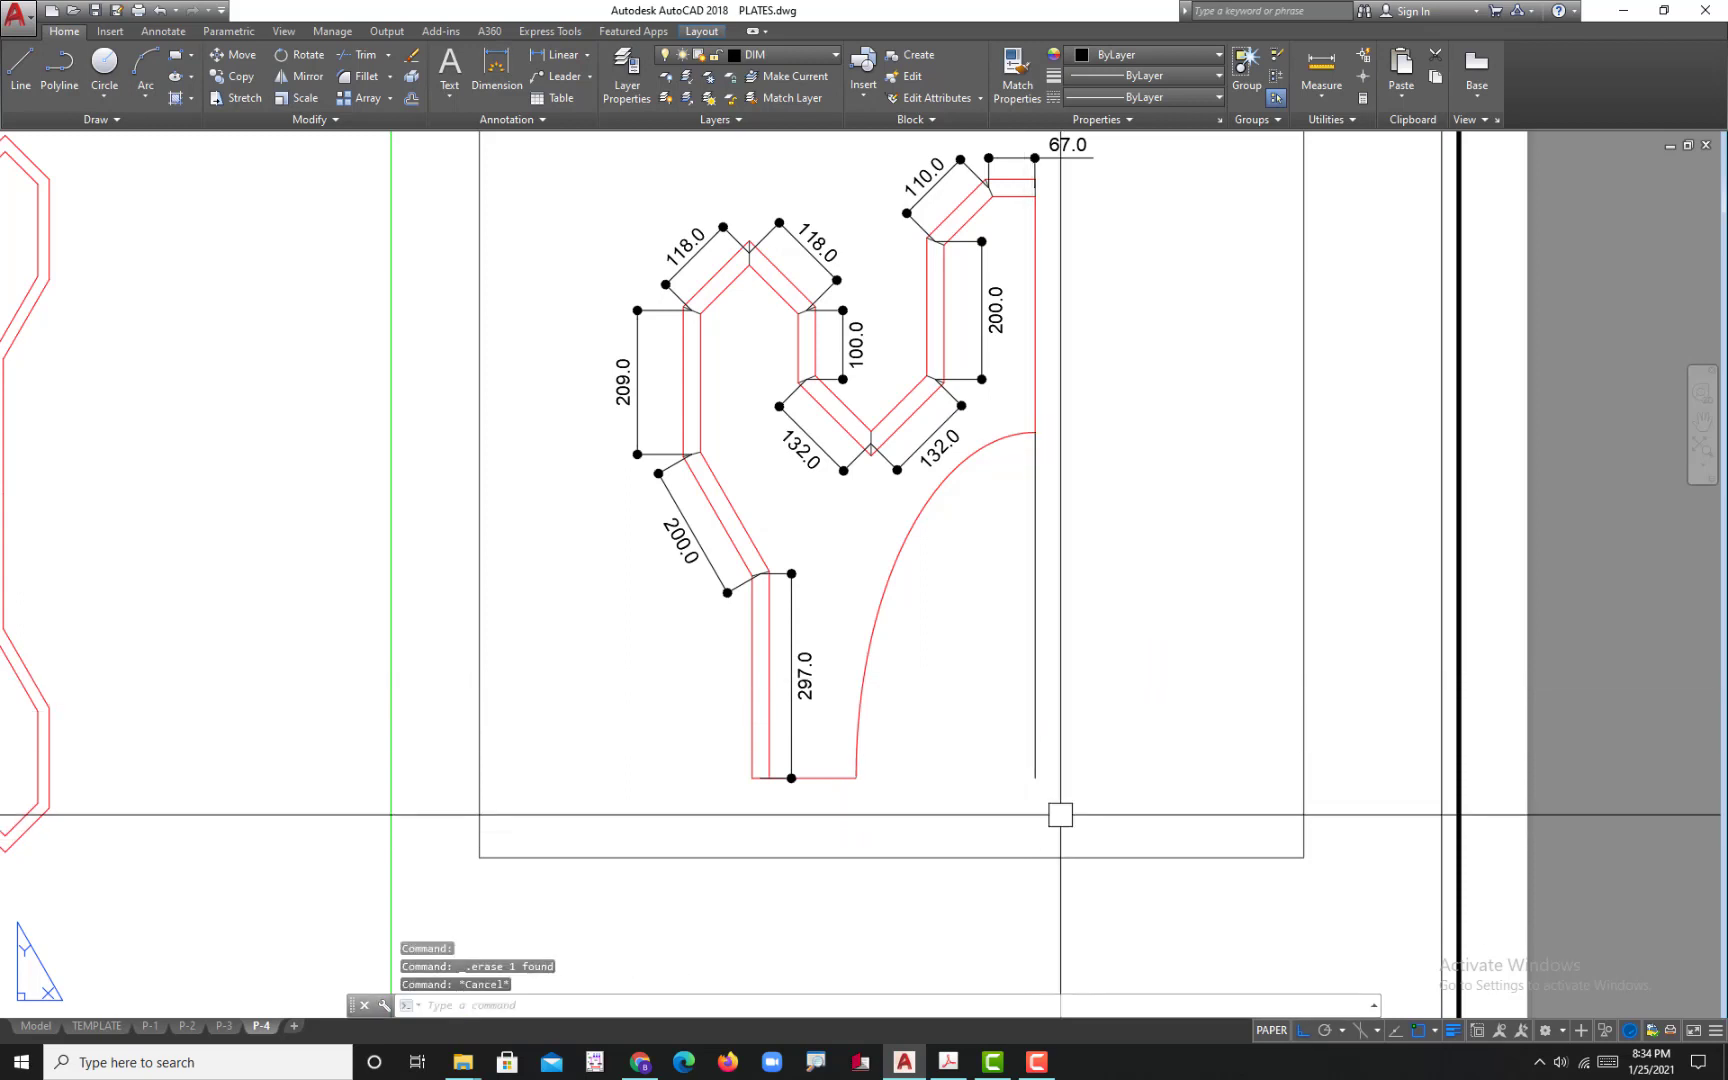
- Add an aligned dimension to the vertical helper line beside the quarter ellipse, placed on its outer side
{"action": "type", "text": "DIMAL"}
{"action": "key", "text": "Return"}
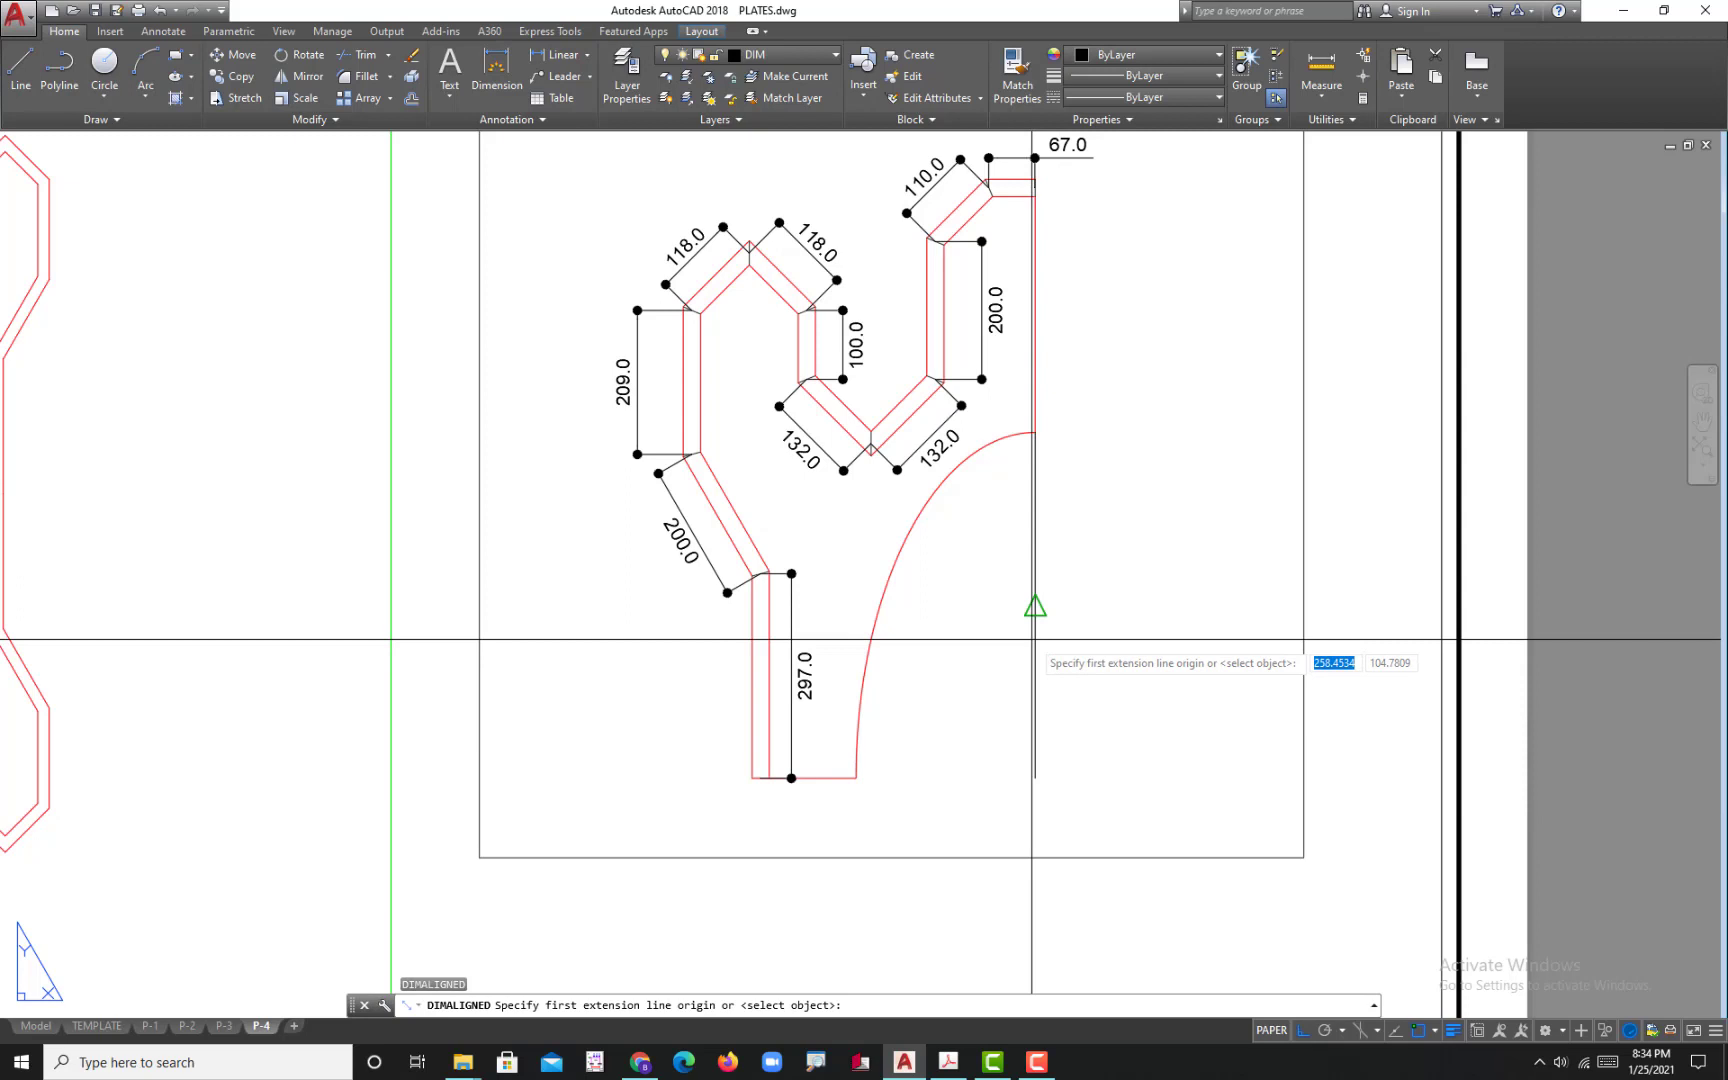
{"action": "key", "text": "Return"}
{"action": "left_click", "coordinate": [1034, 648]}
{"action": "left_click", "coordinate": [1086, 645]}
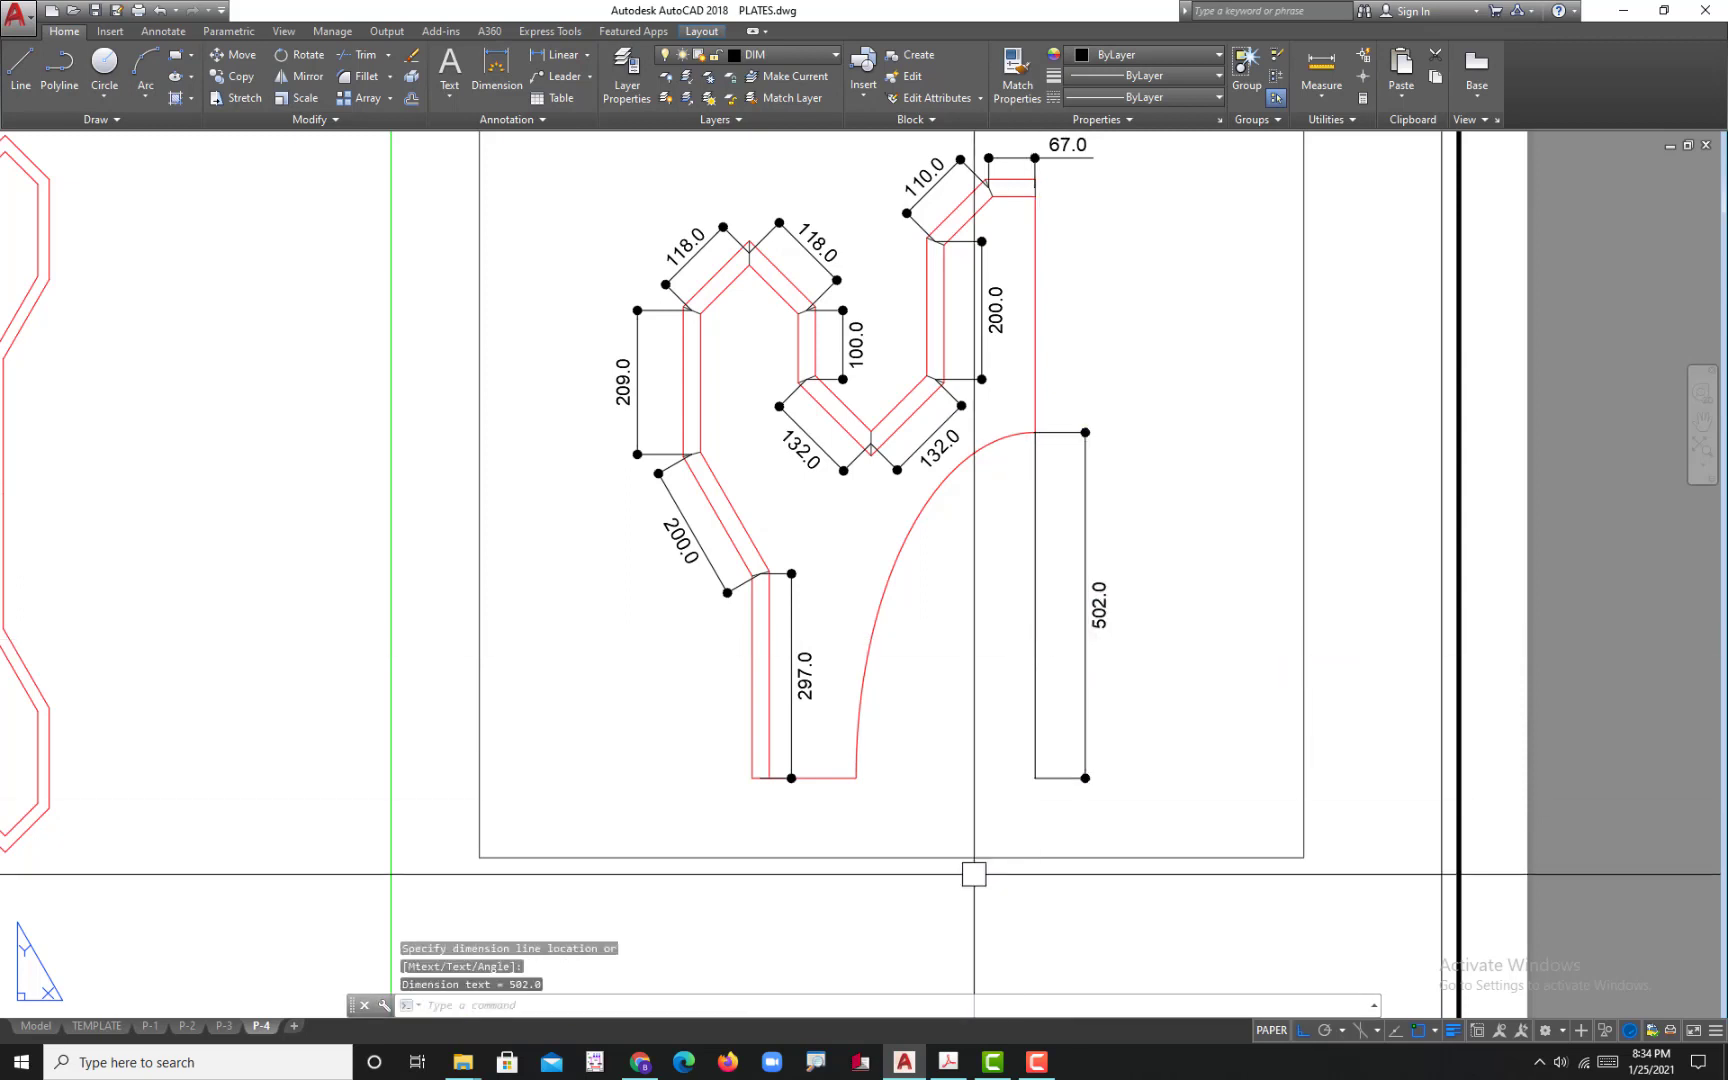
- Add a horizontal linear dimension below the quarter ellipse, from its lower endpoint to the bottom of the vertical helper line
{"action": "middle_click_drag", "start_coordinate": [910, 850], "coordinate": [918, 775]}
{"action": "type", "text": "DIM"}
{"action": "type", "text": "LI"}
{"action": "key", "text": "Return"}
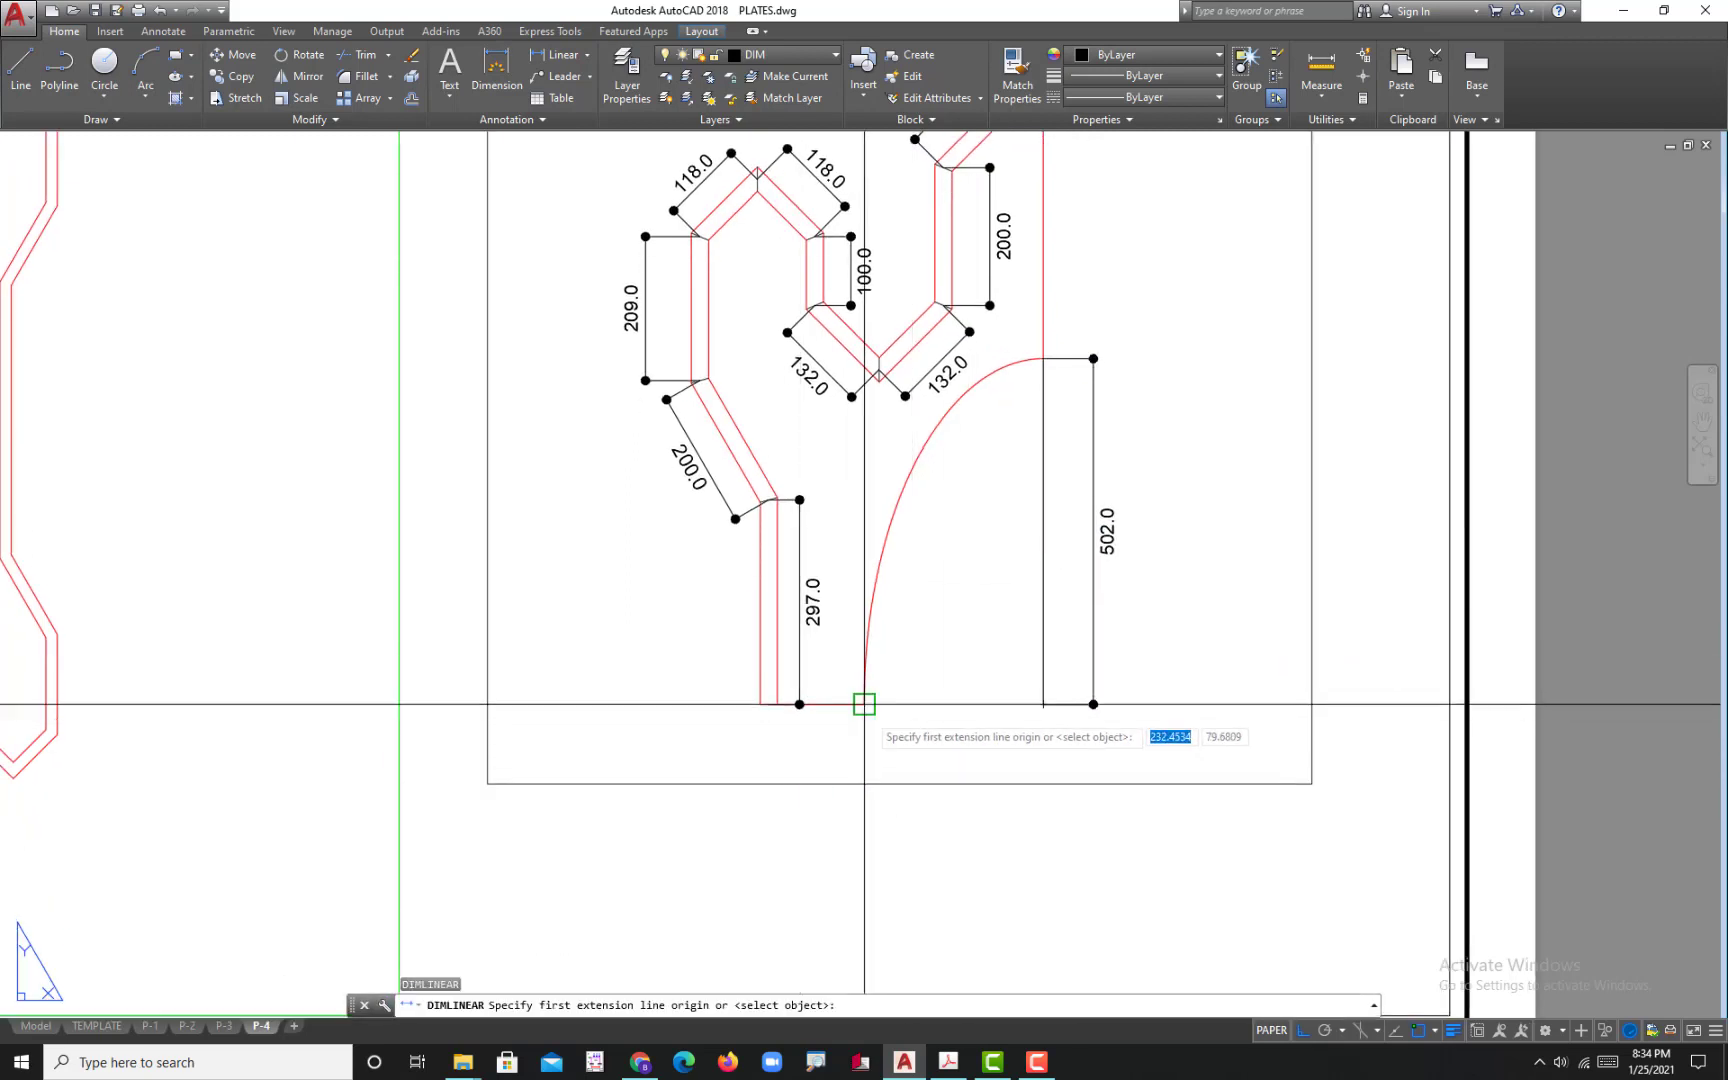
{"action": "left_click", "coordinate": [864, 704]}
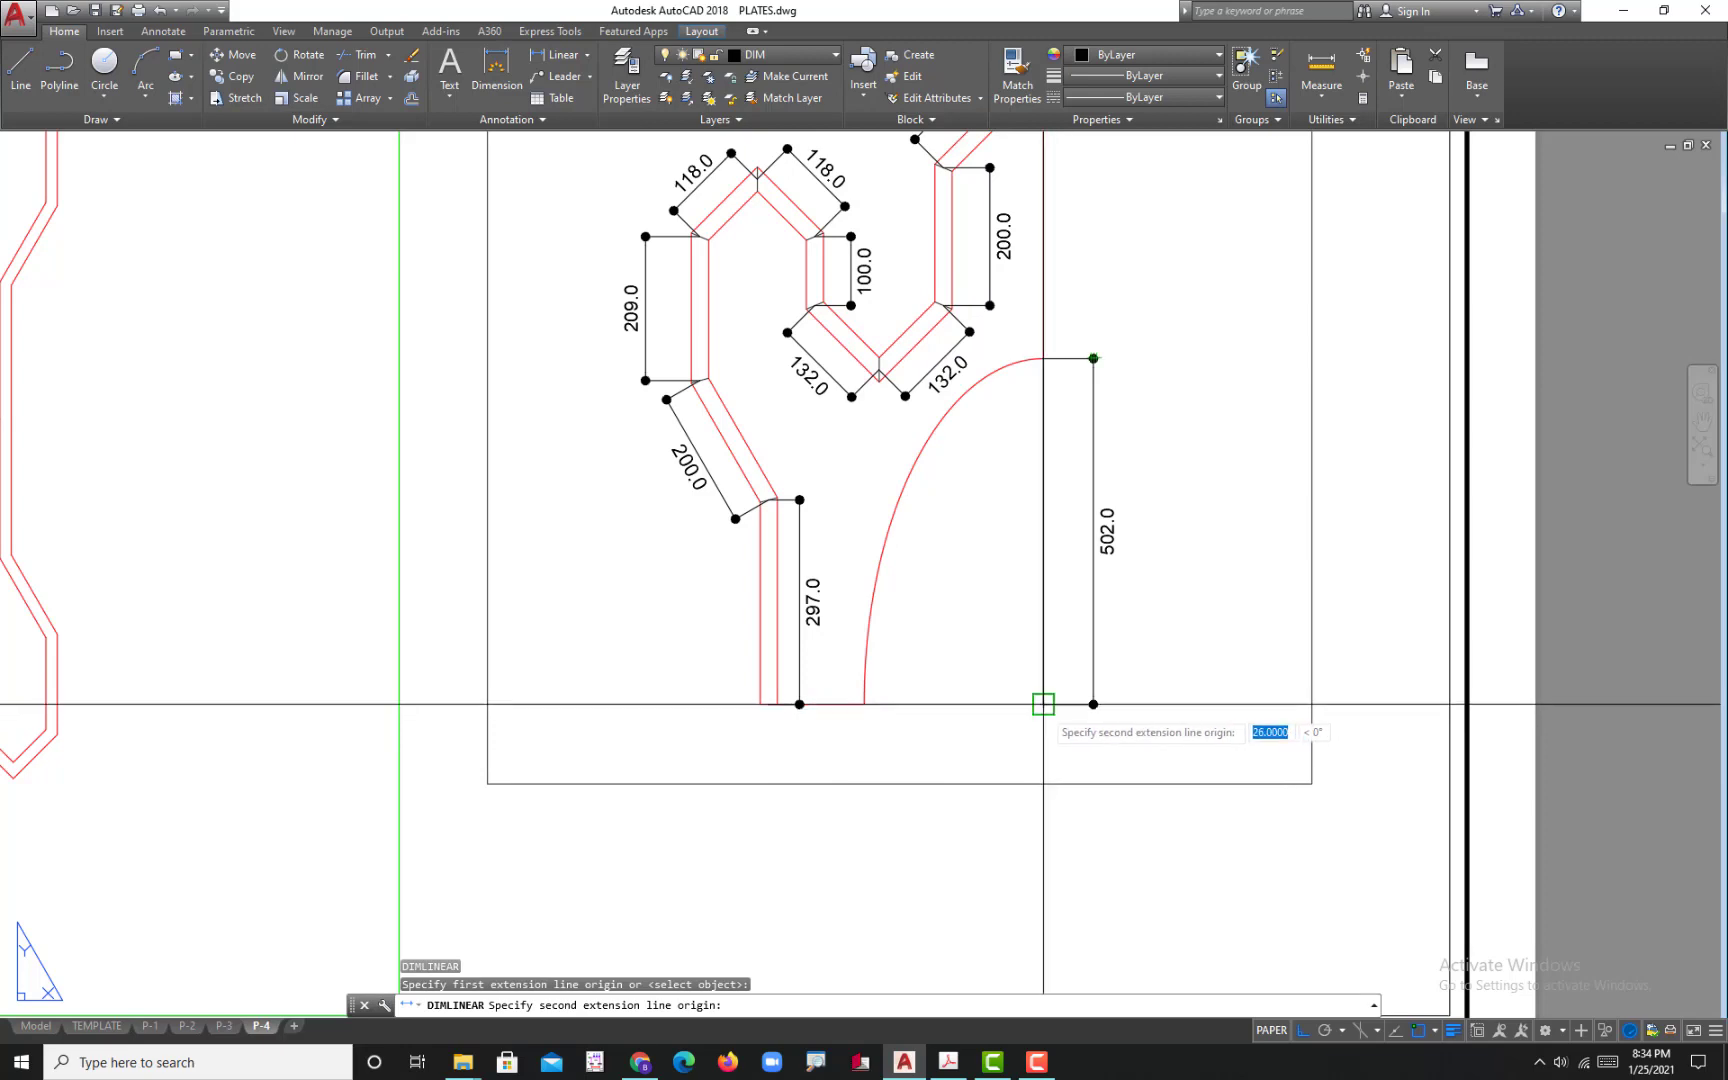
{"action": "left_click", "coordinate": [1043, 704]}
{"action": "left_click", "coordinate": [1040, 744]}
{"action": "middle_click_drag", "start_coordinate": [1090, 604], "coordinate": [1029, 631]}
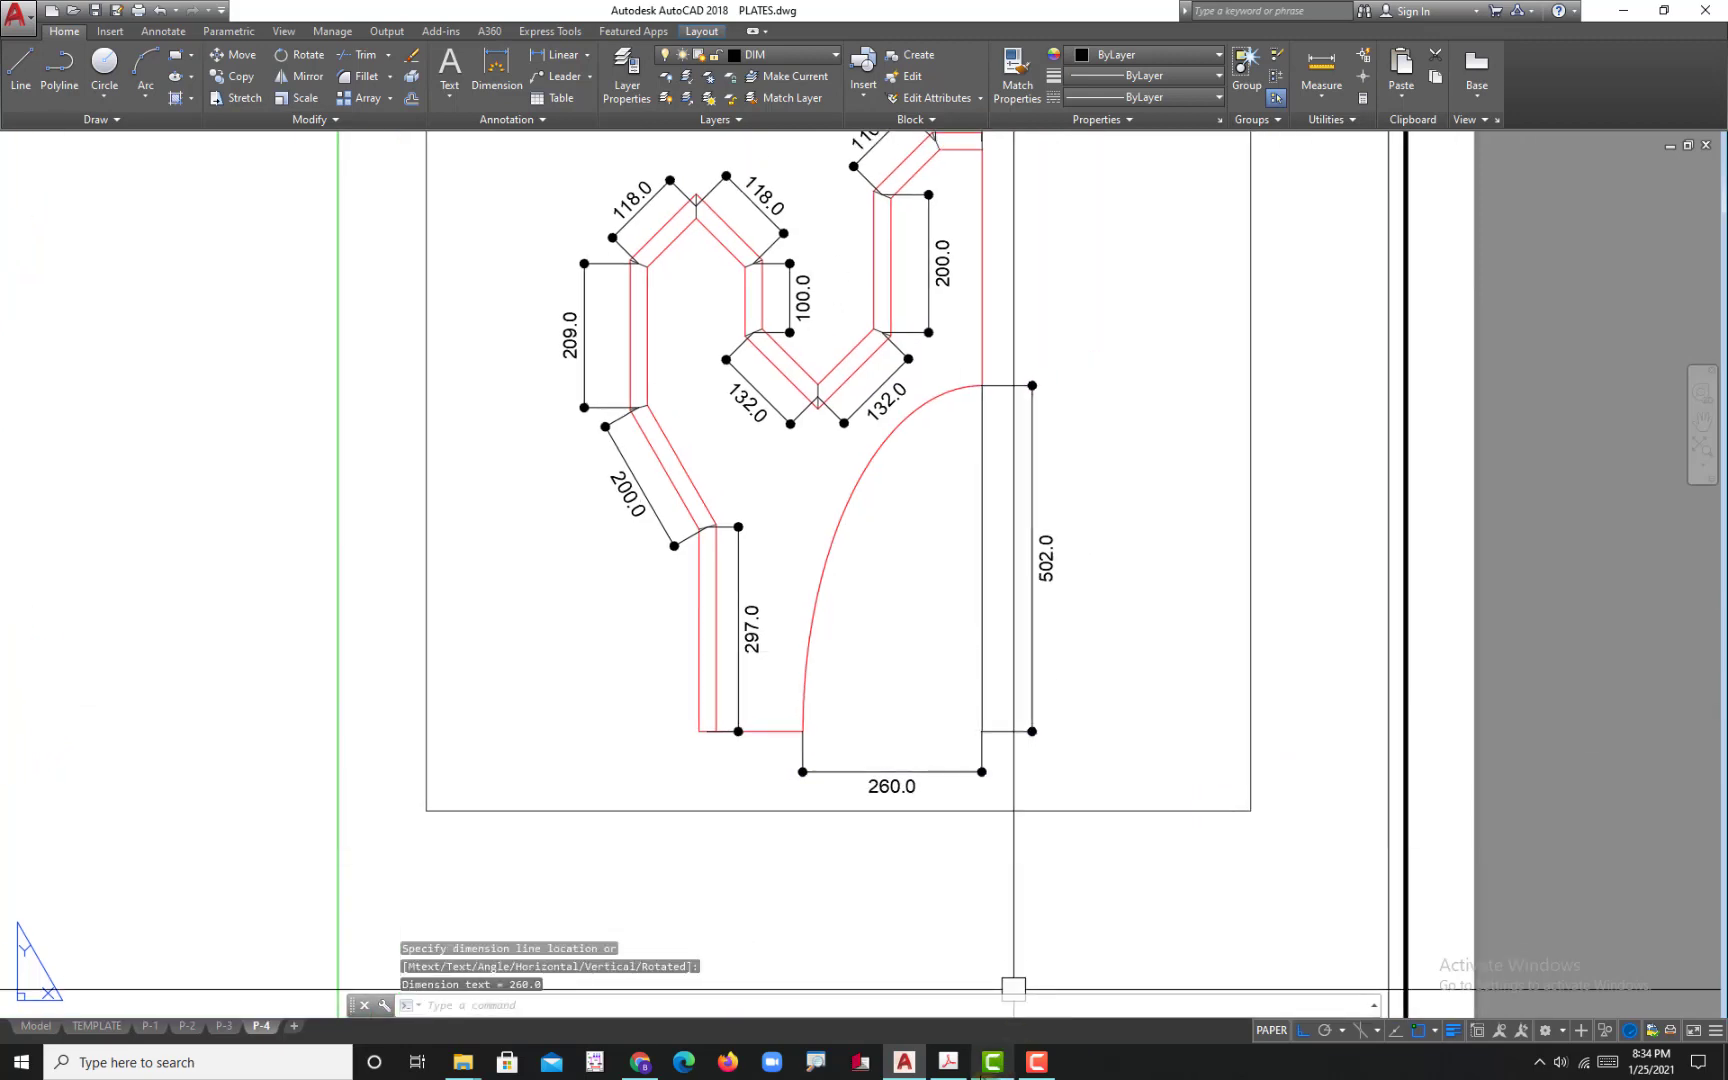
- Check the PDF and add a linear dimension to the right of the vertical edge above the quarter ellipse
{"action": "left_click", "coordinate": [948, 1062]}
{"action": "left_click", "coordinate": [960, 1064]}
{"action": "middle_click_drag", "start_coordinate": [1018, 336], "coordinate": [953, 590]}
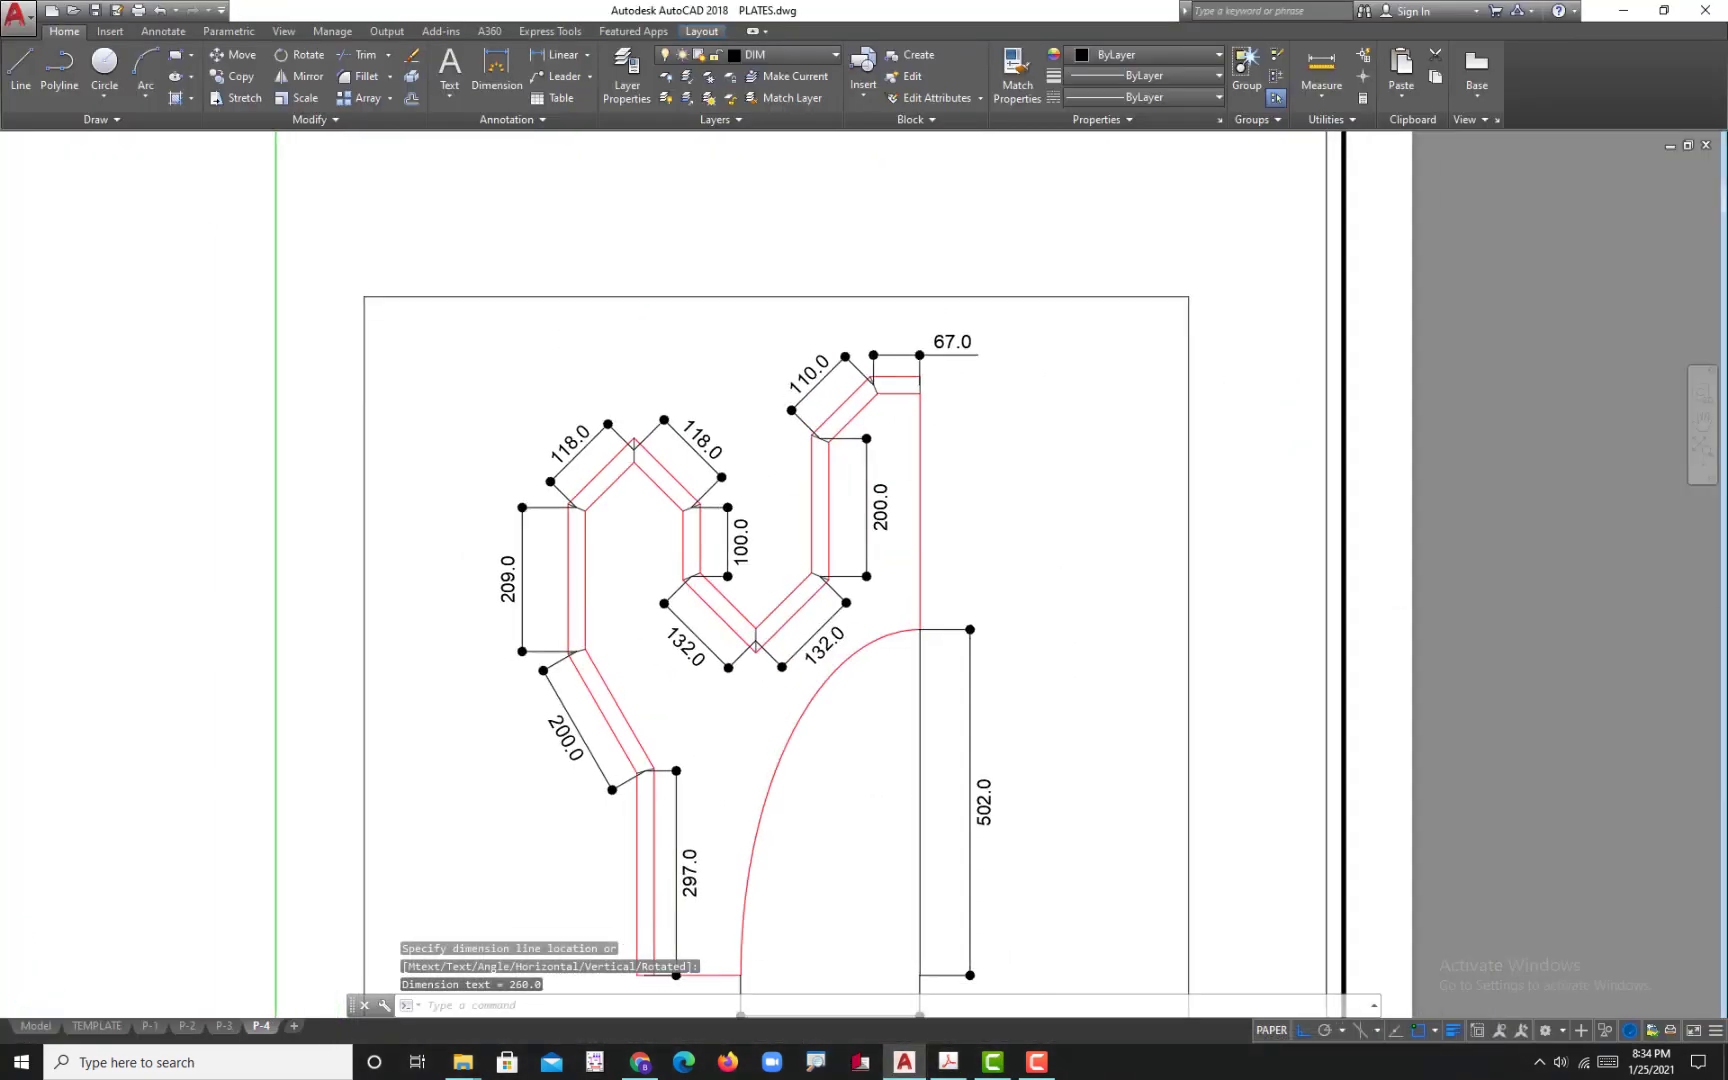
{"action": "key", "text": "Return"}
{"action": "key", "text": "Return"}
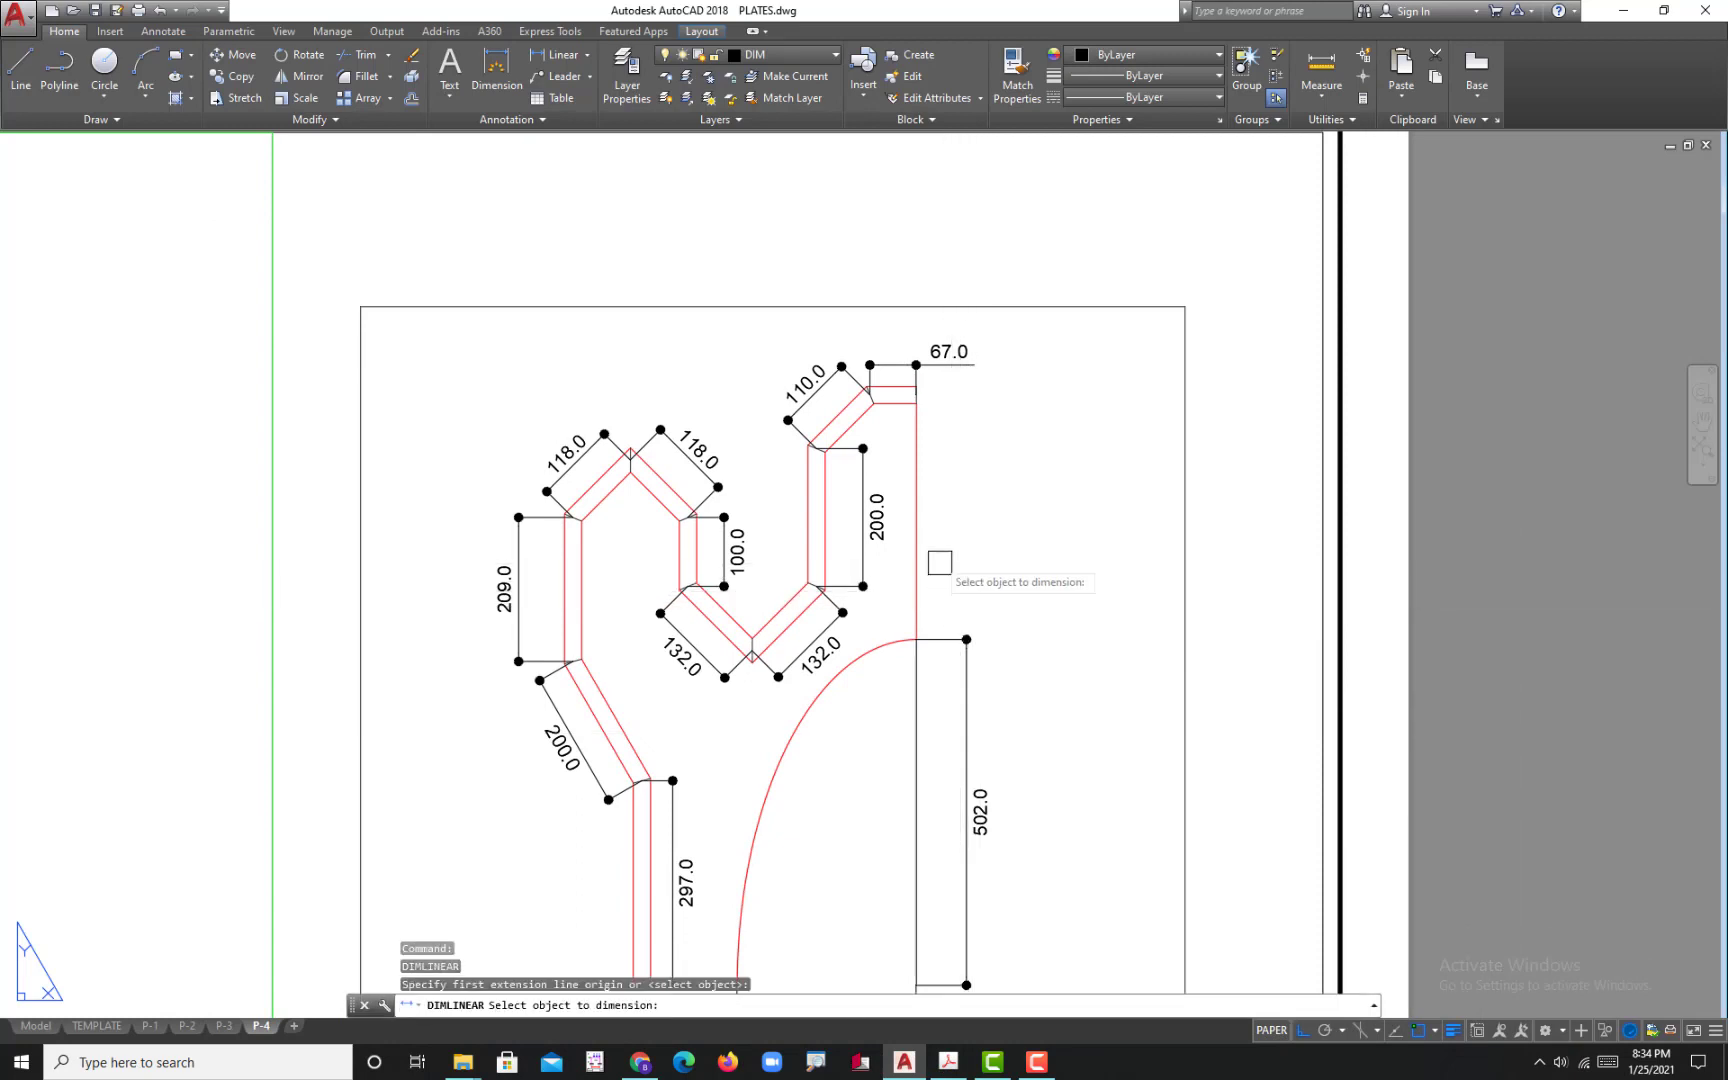
{"action": "left_click", "coordinate": [917, 560]}
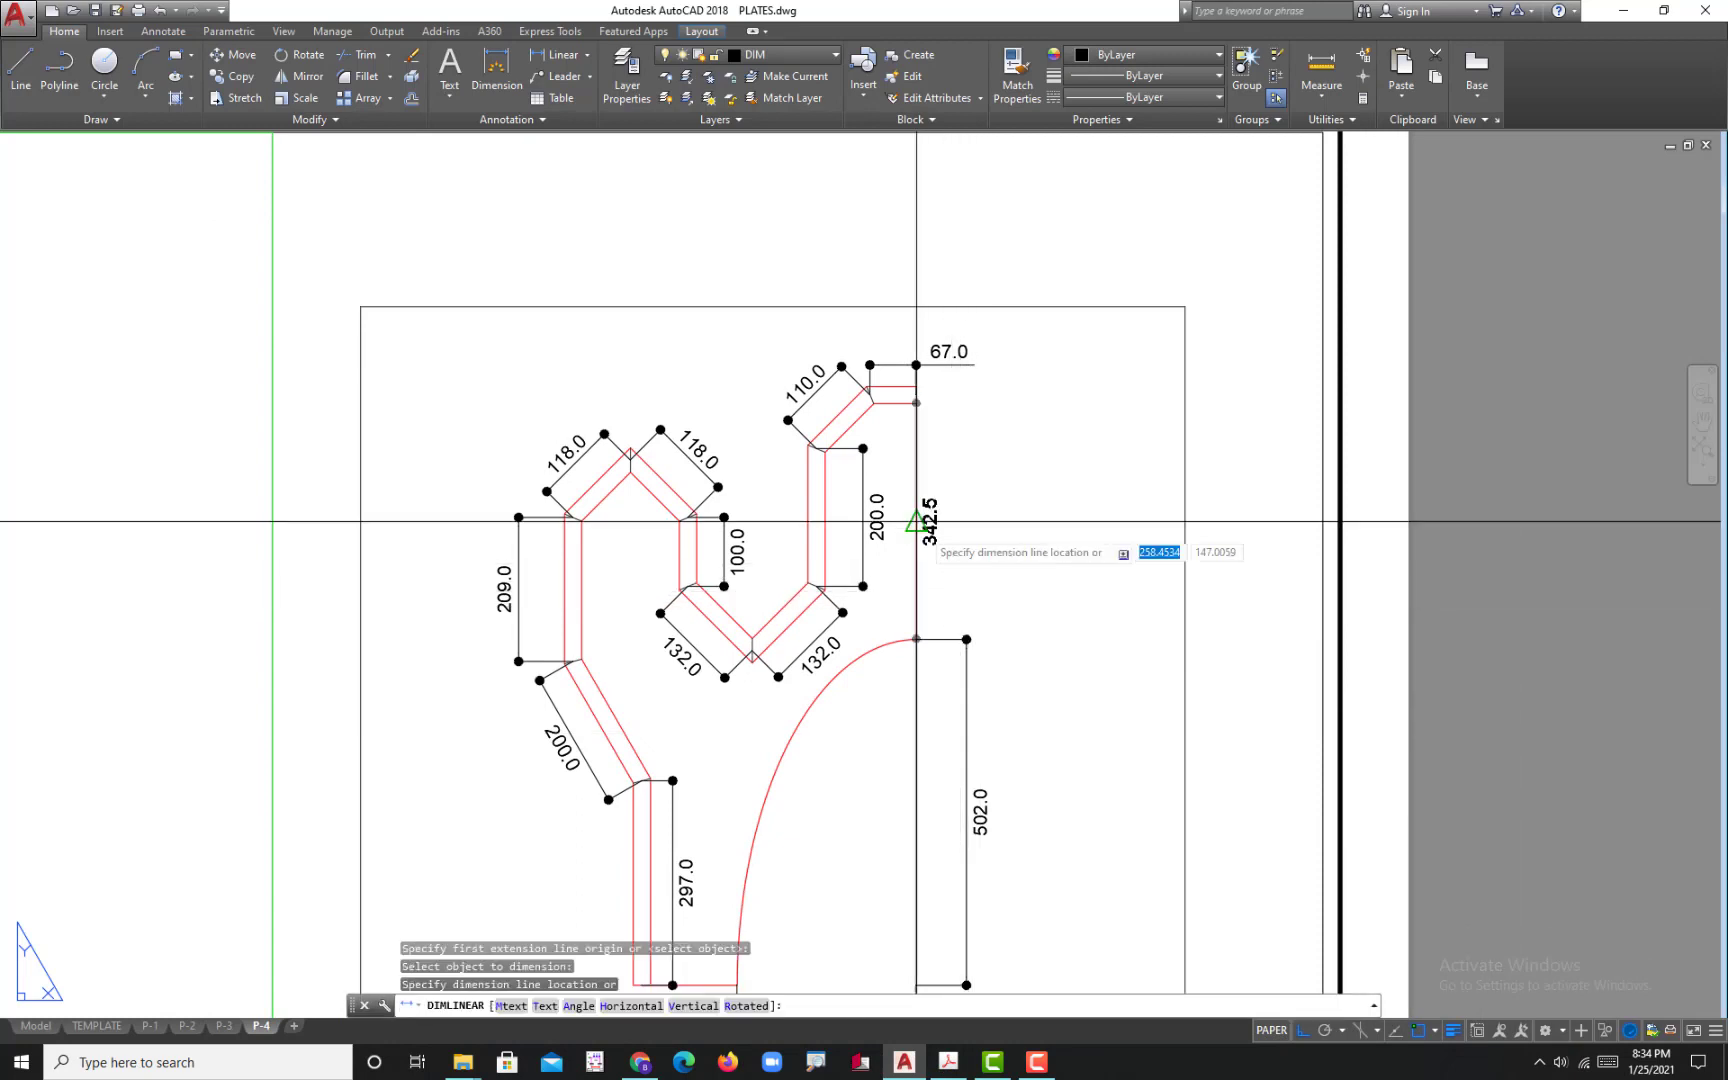
{"action": "left_click", "coordinate": [973, 530]}
- Align the dimension line of the vertical edge with that of the quarter ellipse's vertical dimension beneath it
{"action": "scroll", "coordinate": [976, 650], "scroll_direction": "up", "scroll_amount": 6}
{"action": "left_click", "coordinate": [920, 487]}
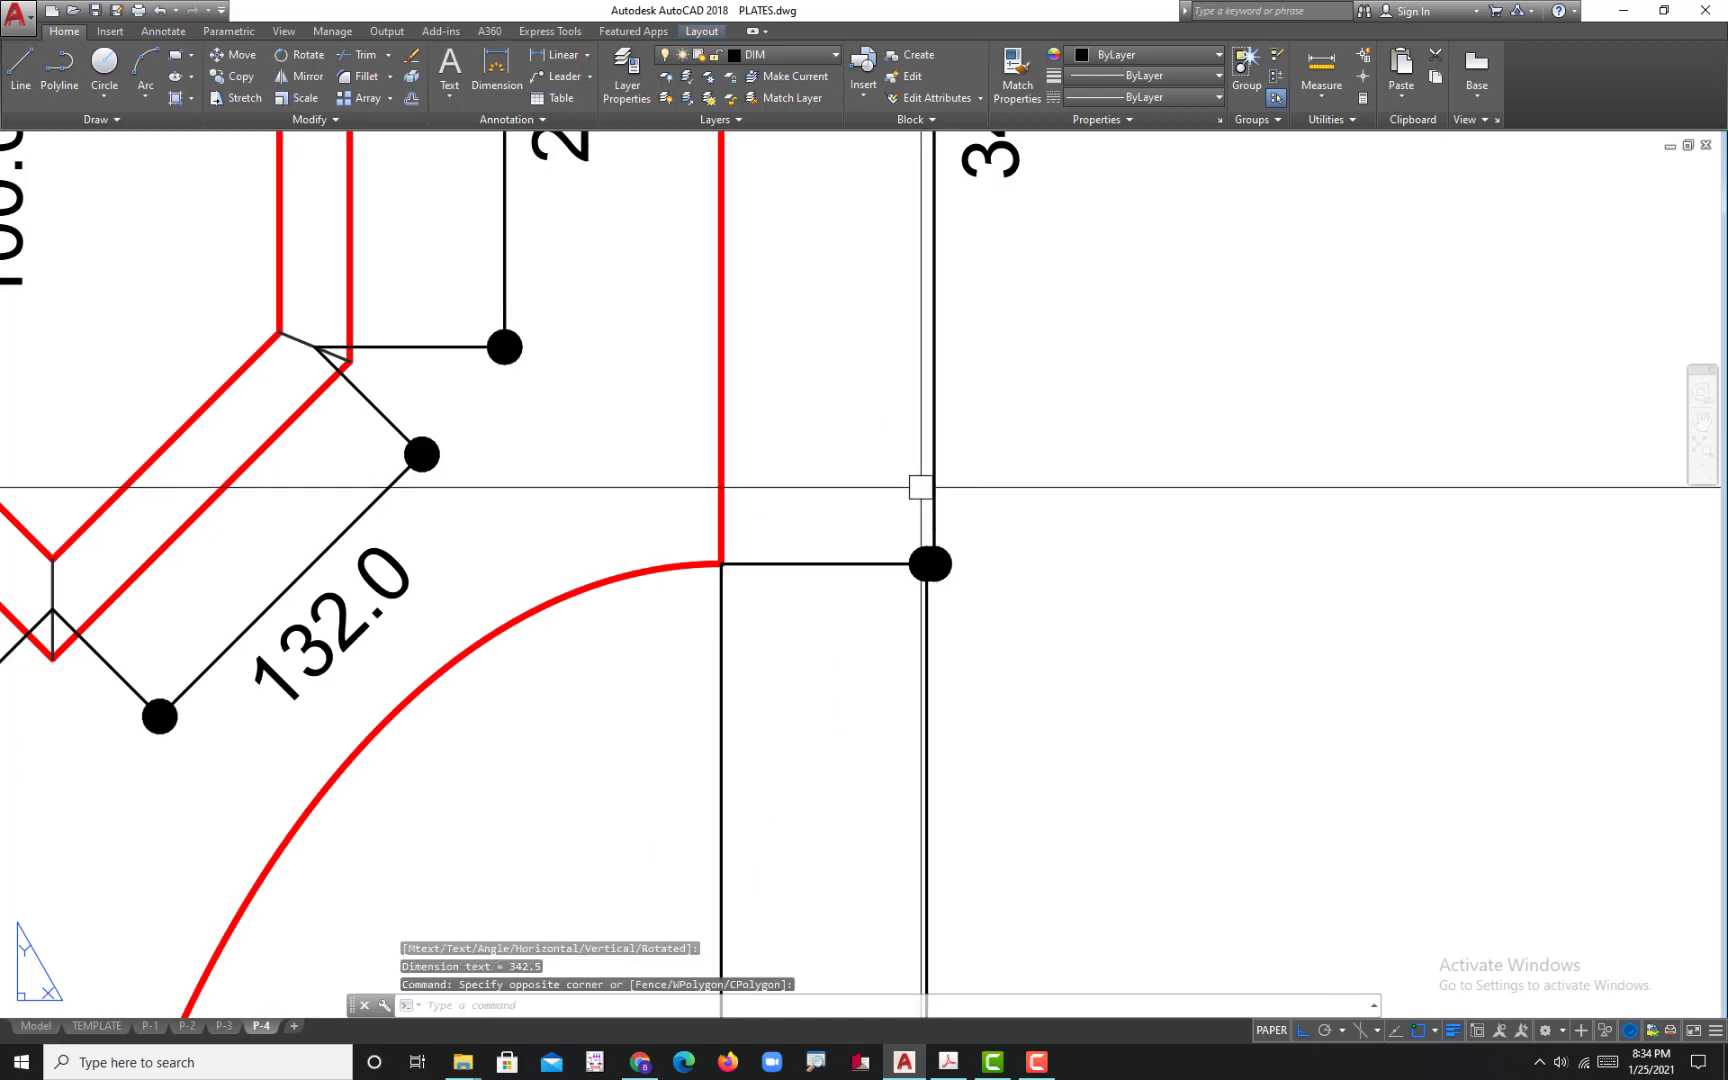
{"action": "left_click", "coordinate": [933, 486]}
{"action": "left_click", "coordinate": [929, 486]}
{"action": "left_click", "coordinate": [929, 487]}
{"action": "scroll", "coordinate": [945, 572], "scroll_direction": "up", "scroll_amount": 4}
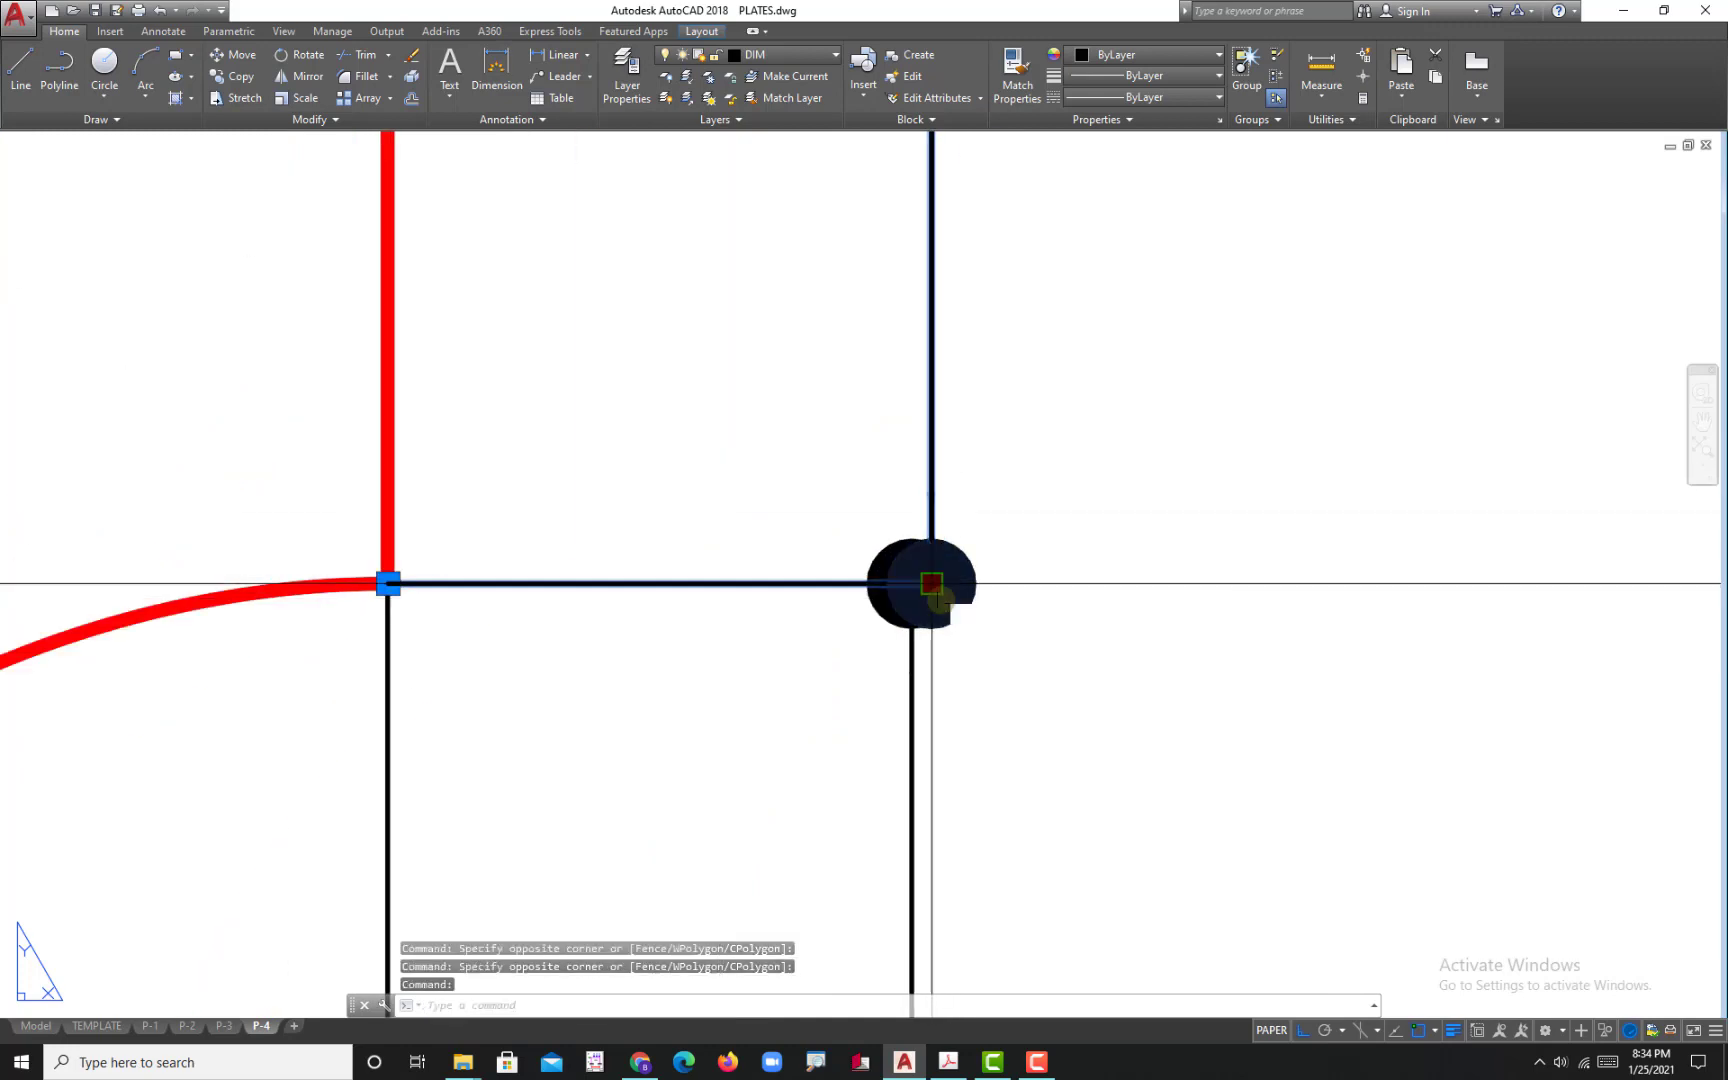
{"action": "key", "text": "Escape"}
{"action": "scroll", "coordinate": [945, 617], "scroll_direction": "down", "scroll_amount": 10}
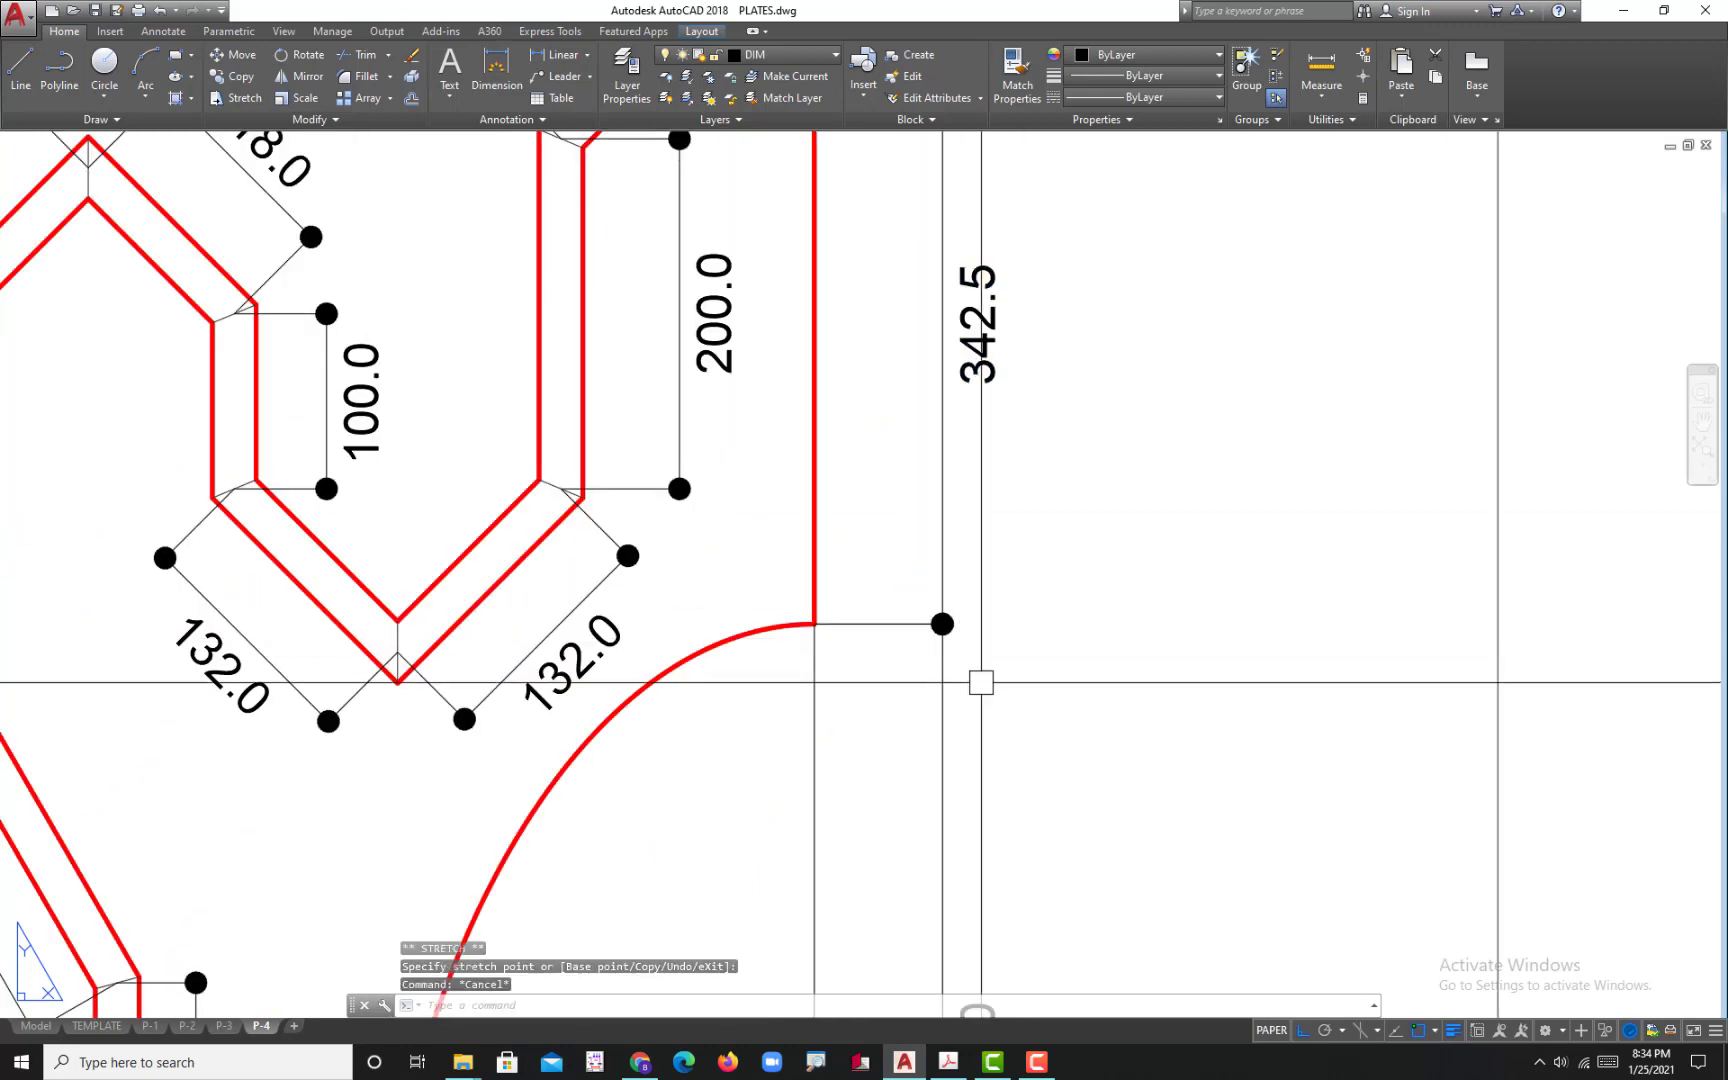
- Delete the vertical helper line beside the quarter ellipse in model space and return to the P-4 layout
{"action": "left_click", "coordinate": [36, 1026]}
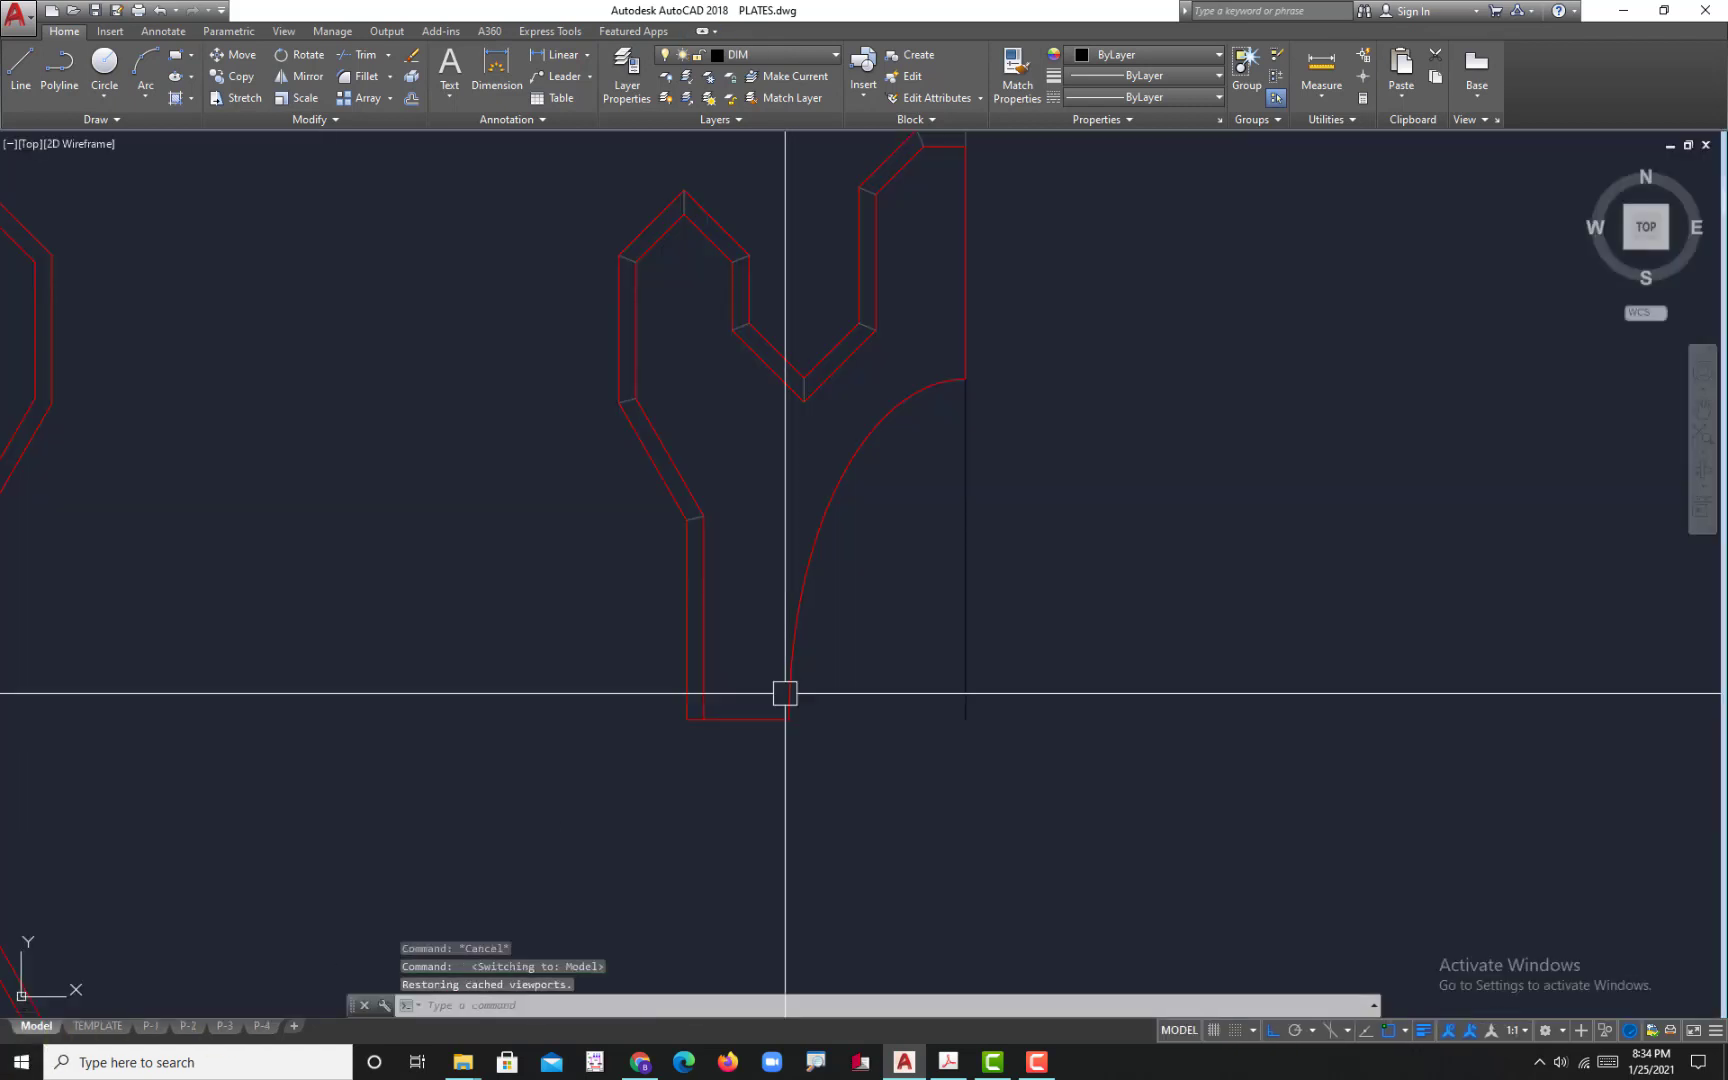
{"action": "left_click", "coordinate": [1000, 630]}
{"action": "left_click", "coordinate": [918, 582]}
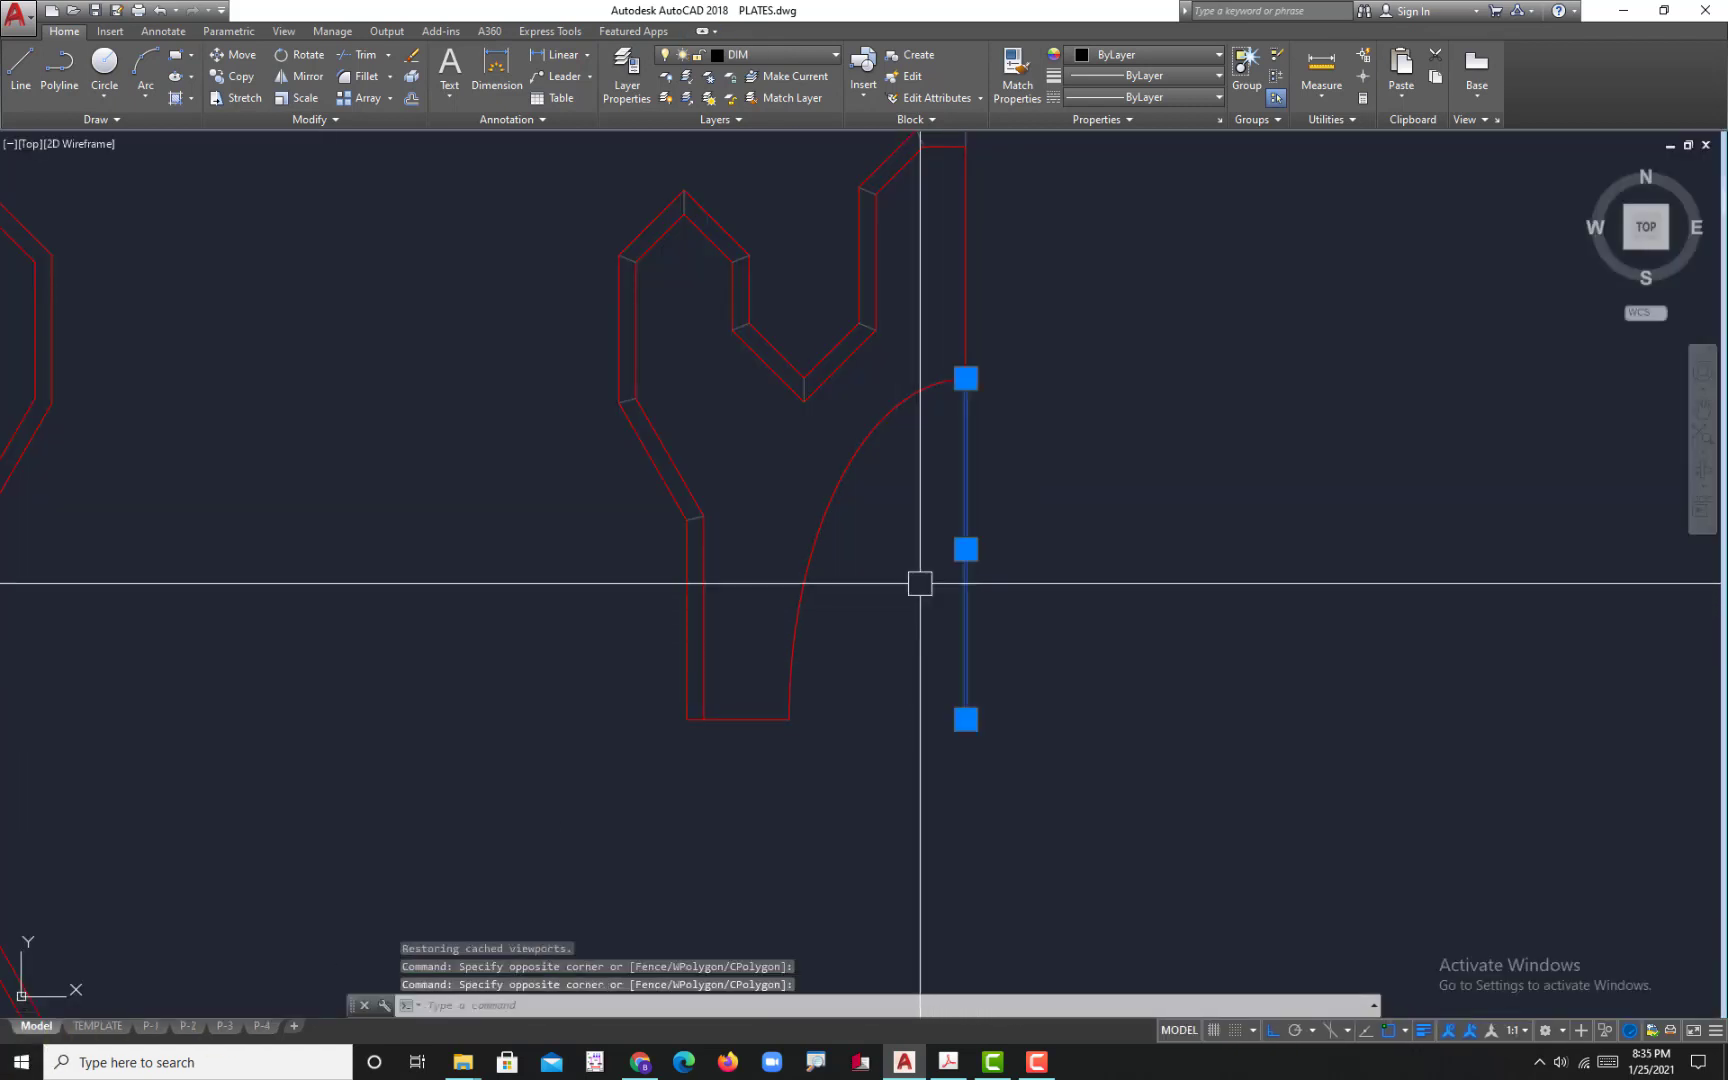
{"action": "key", "text": "Delete"}
{"action": "scroll", "coordinate": [918, 582], "scroll_direction": "down", "scroll_amount": 3}
{"action": "left_click", "coordinate": [261, 1026]}
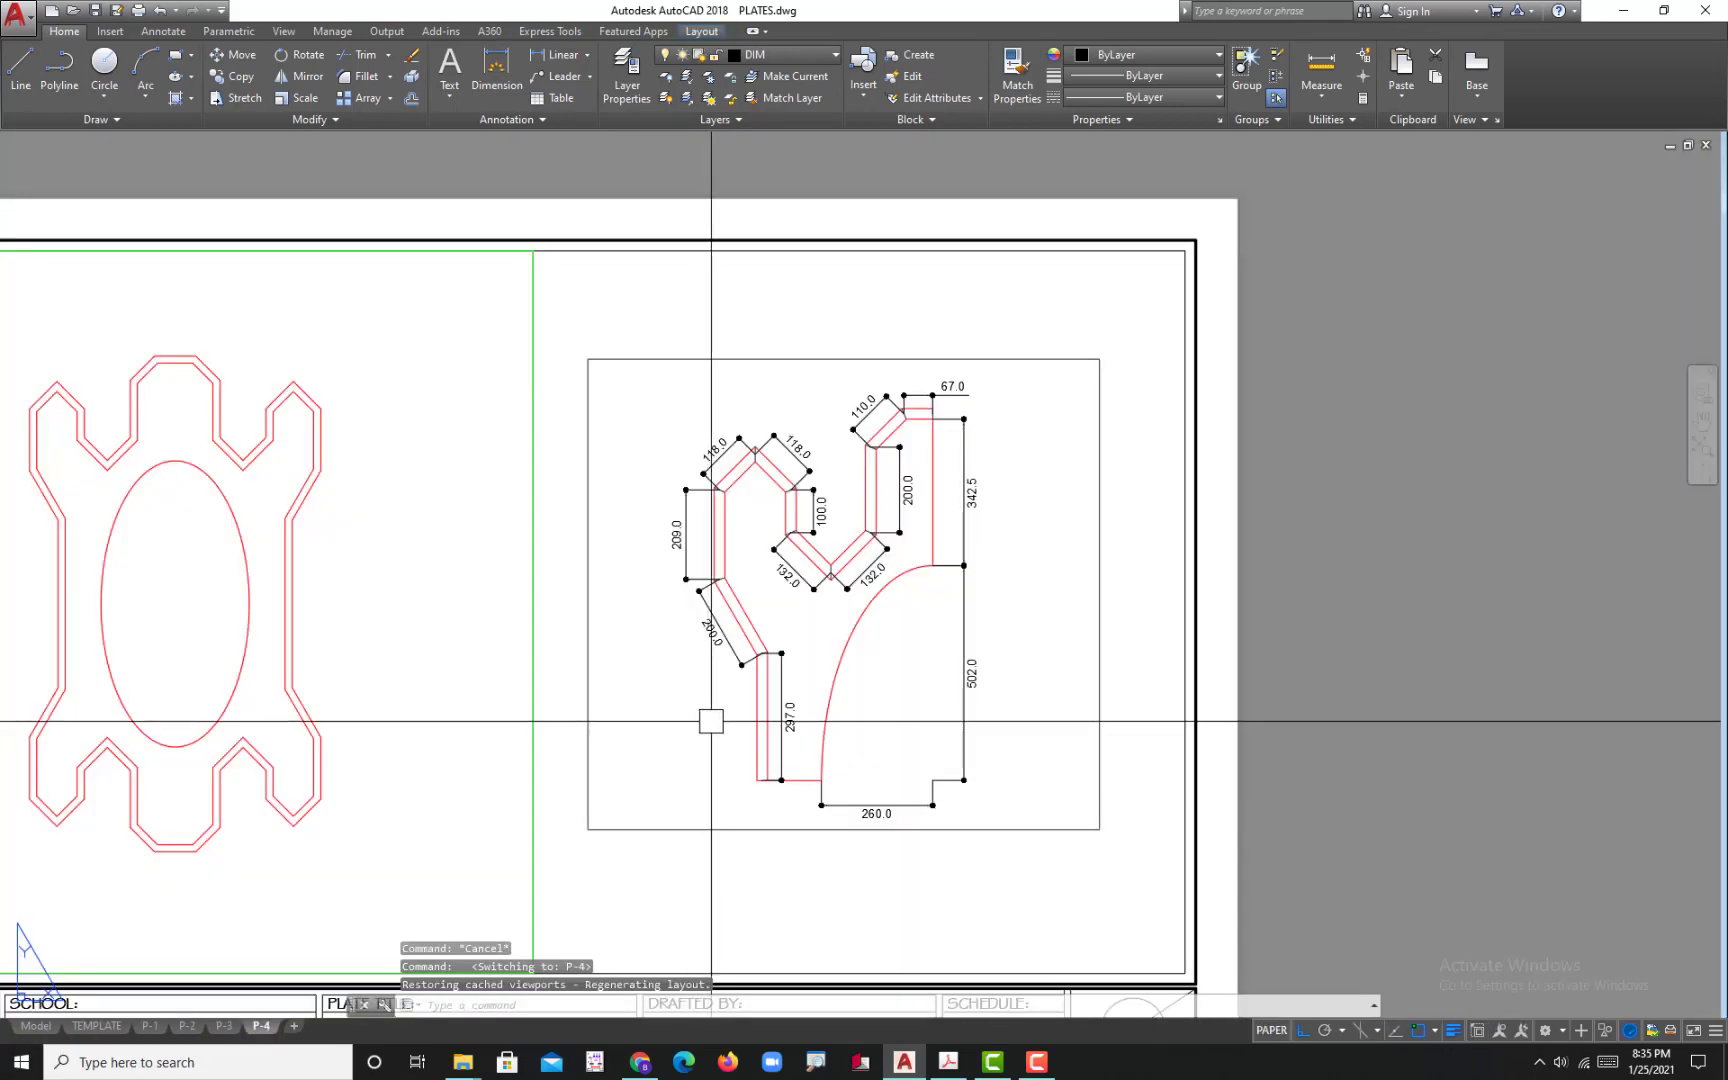
- Compare with the PDF and, in model space, draw a vertical line from the quarter ellipse's upper endpoint down to its lower end's level
{"action": "middle_click_drag", "start_coordinate": [711, 721], "coordinate": [878, 665]}
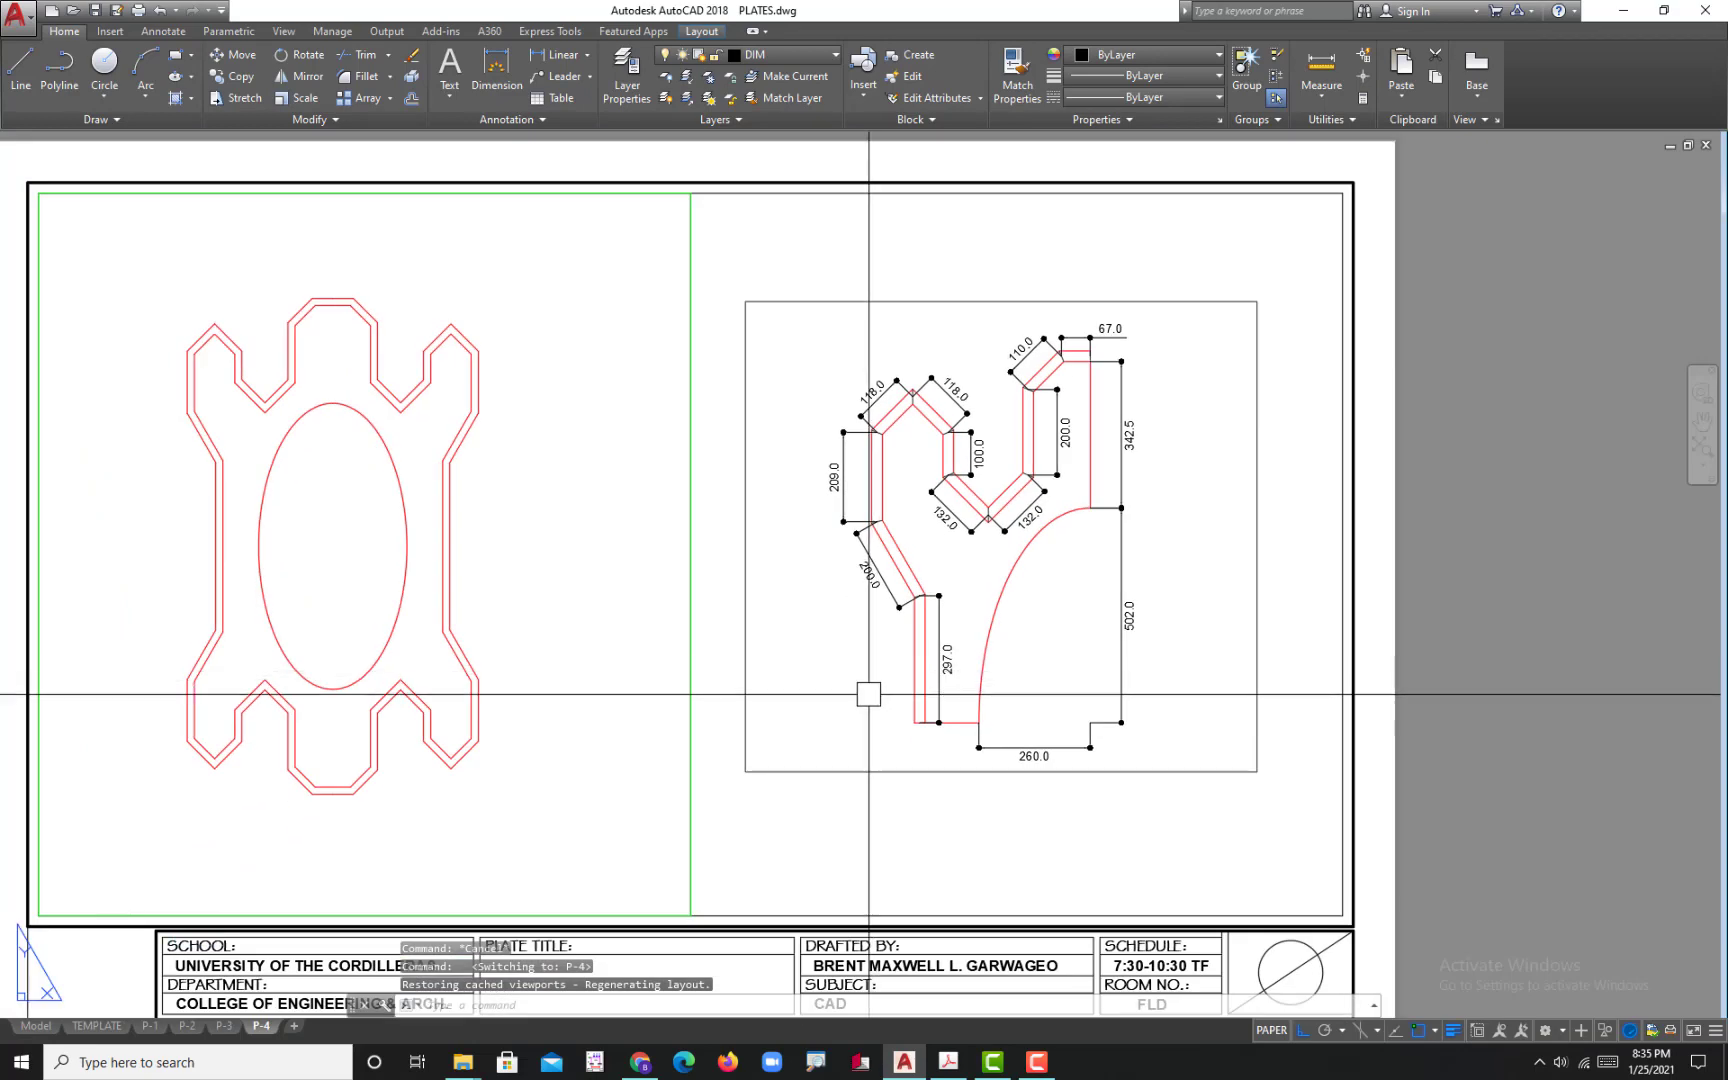
{"action": "left_click", "coordinate": [950, 1066]}
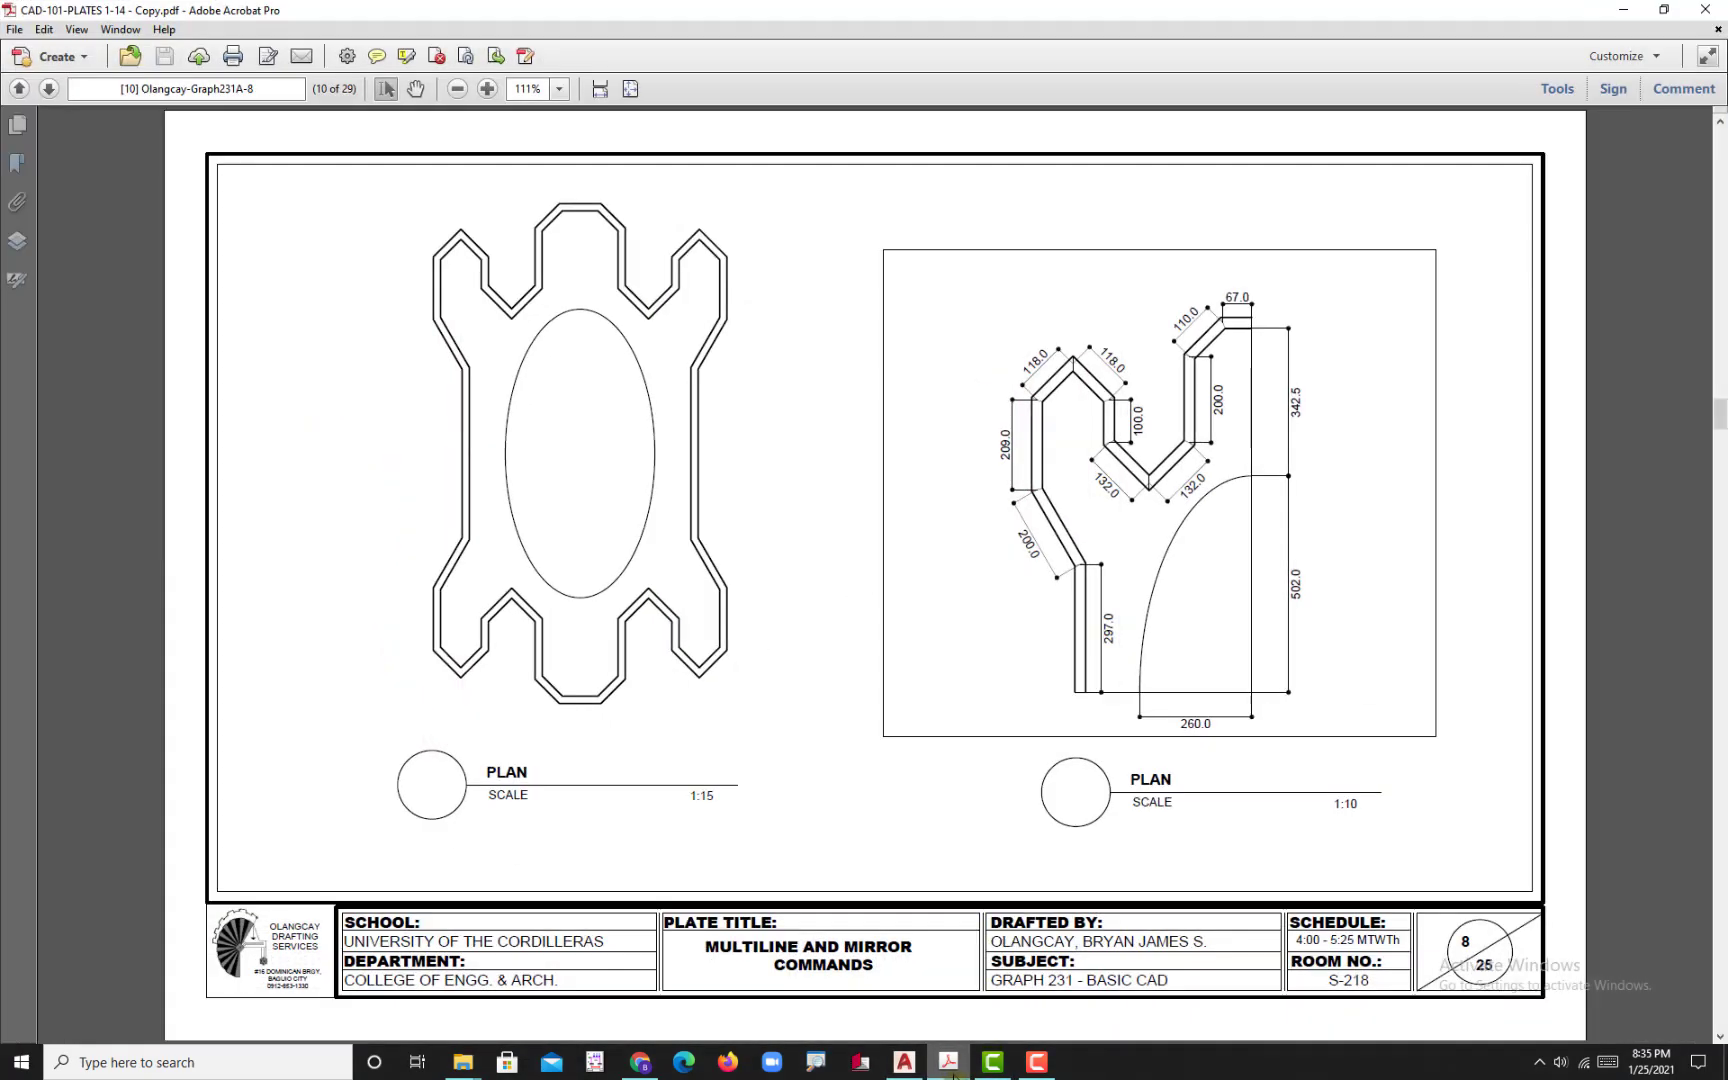
{"action": "left_click", "coordinate": [950, 1066]}
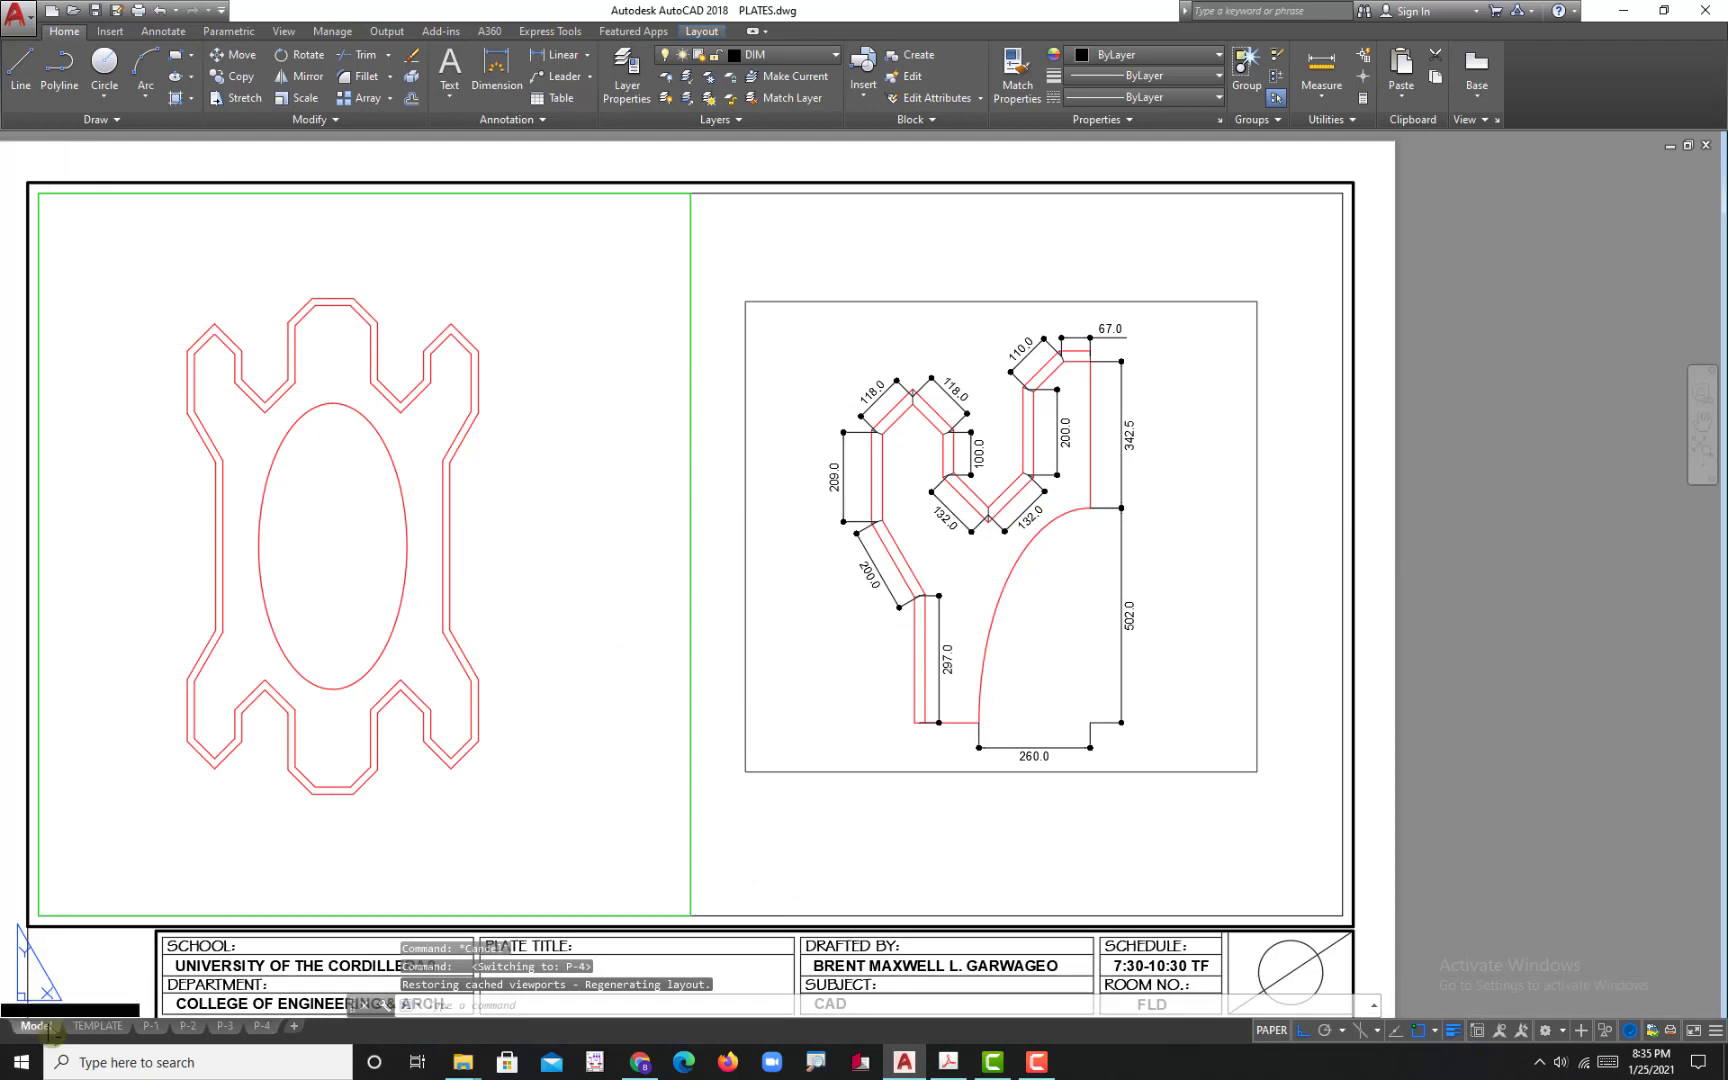
{"action": "left_click", "coordinate": [45, 1027]}
{"action": "key", "text": "Return"}
{"action": "scroll", "coordinate": [941, 515], "scroll_direction": "up", "scroll_amount": 2}
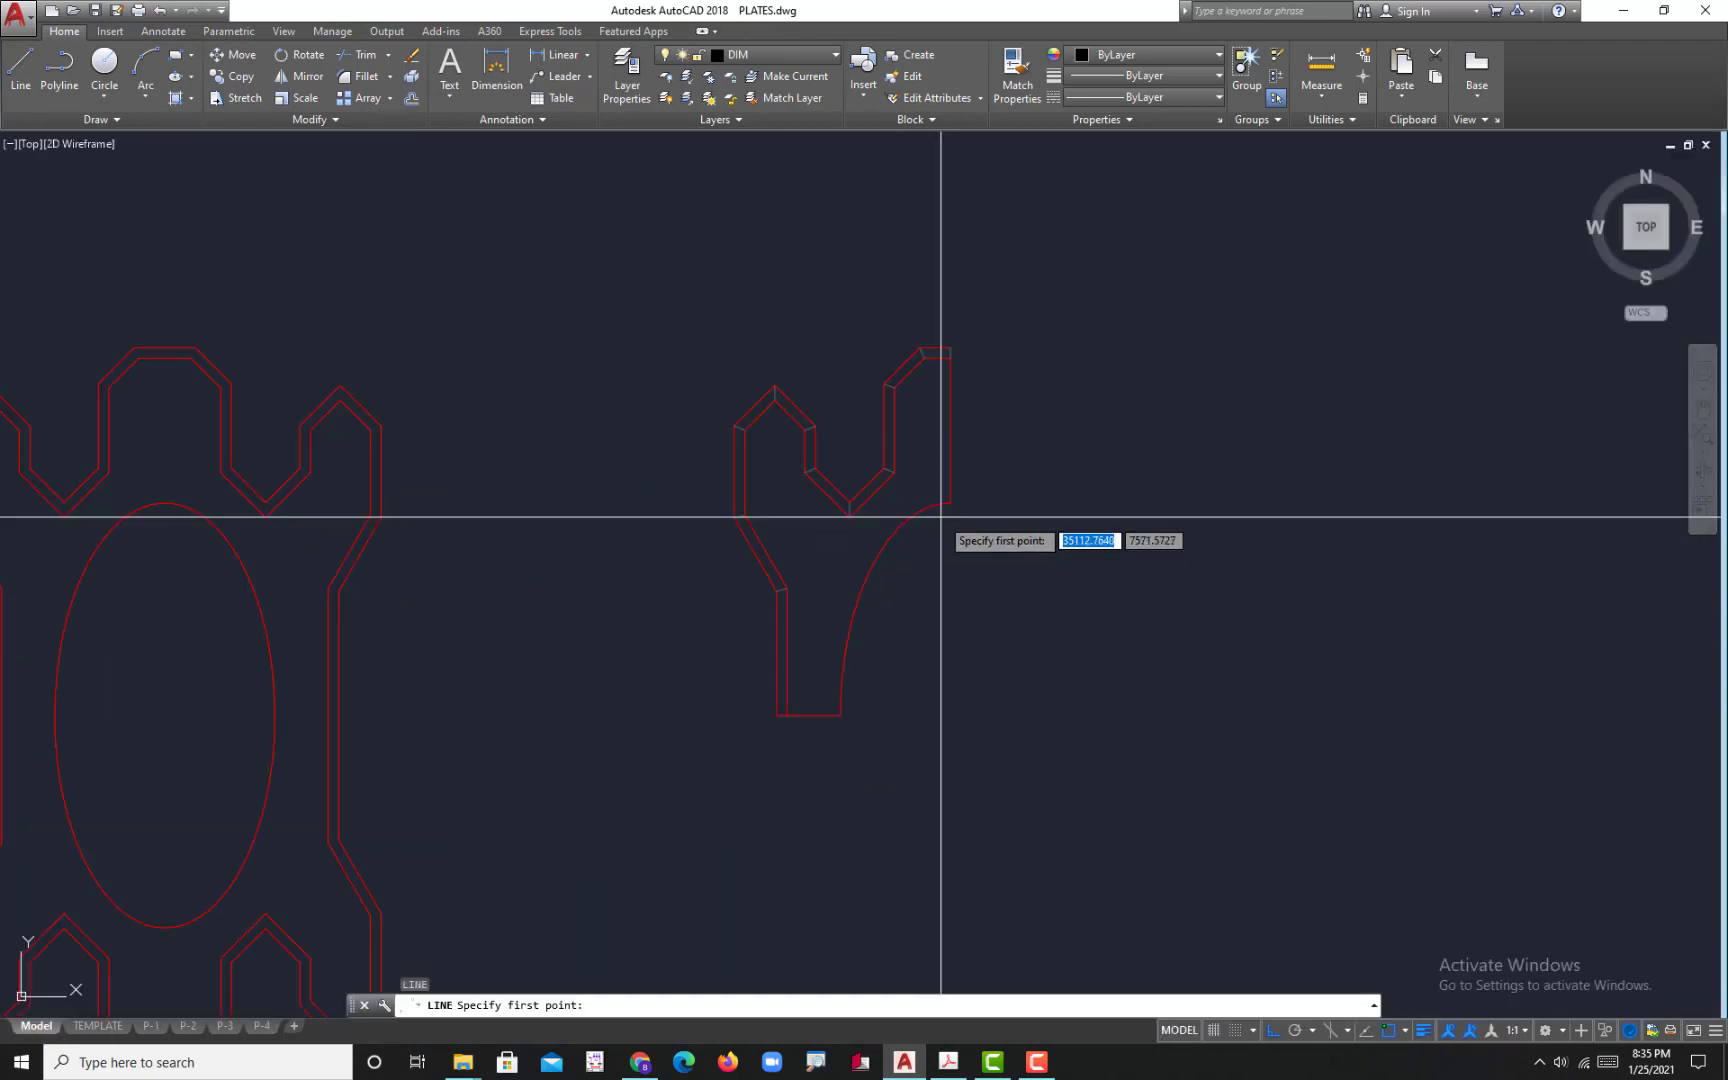
{"action": "left_click", "coordinate": [947, 503]}
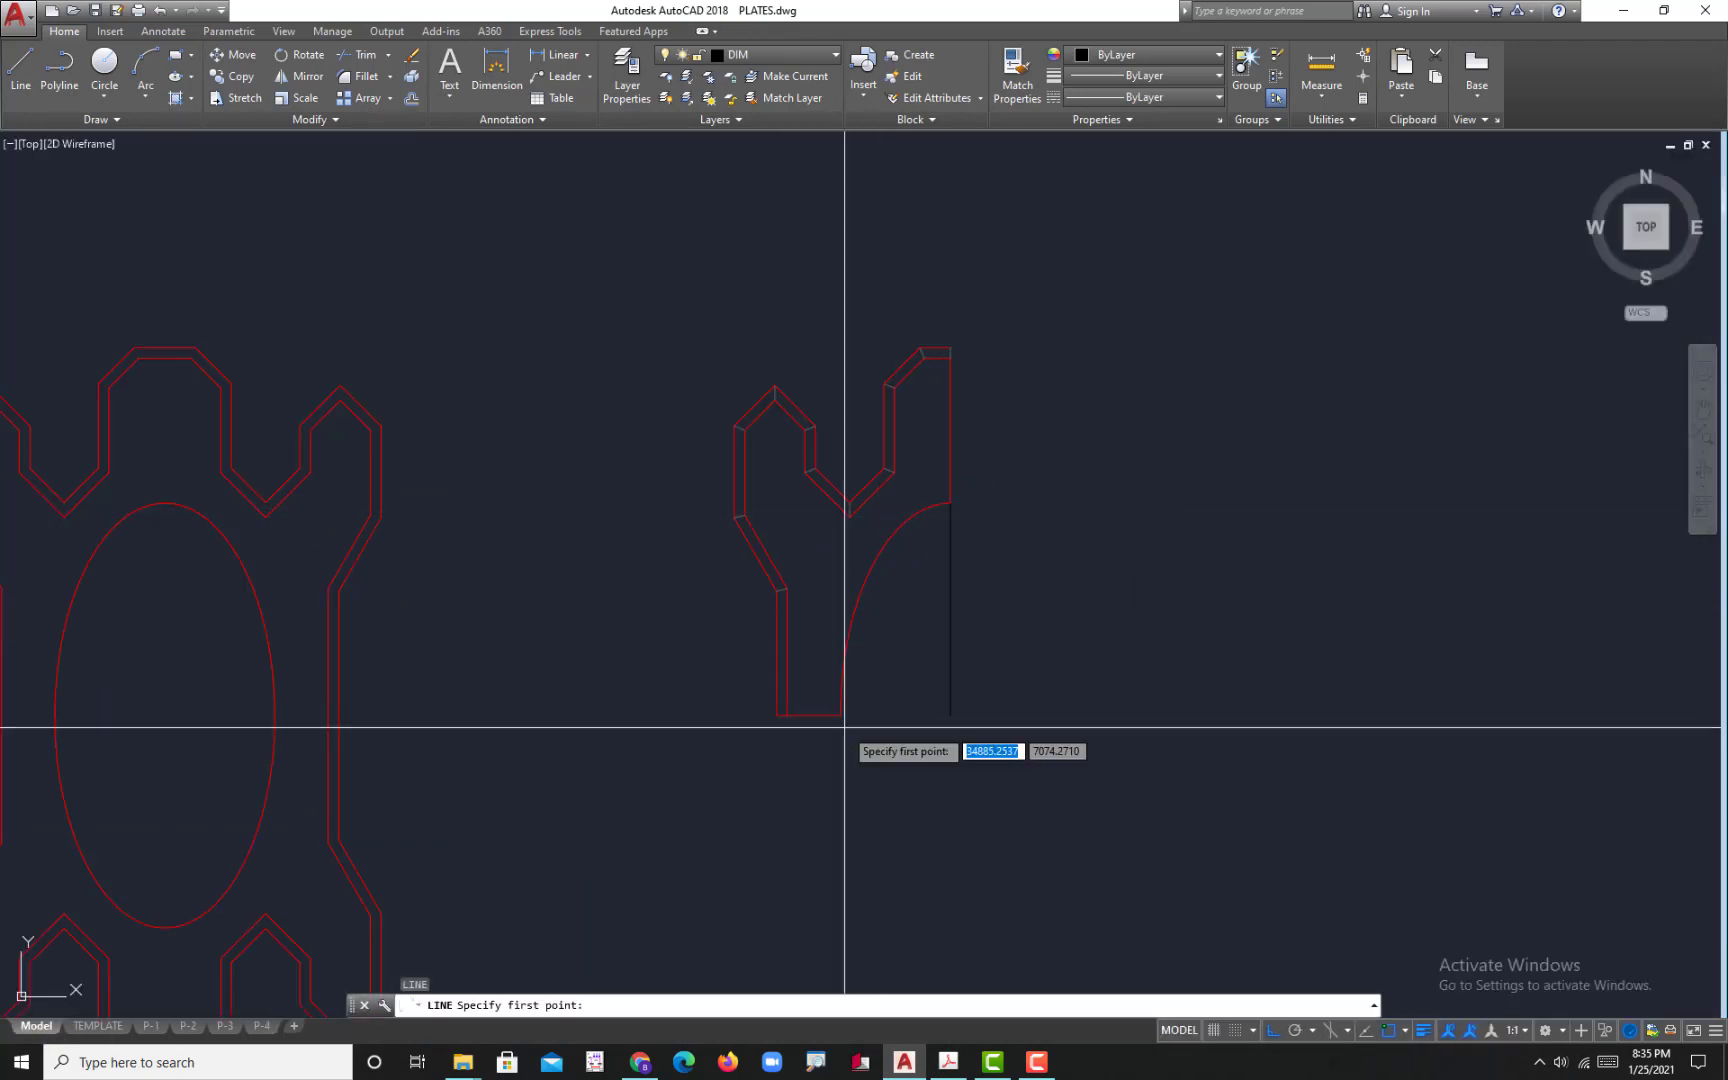
- Draw a horizontal line from the vertical line's lower end to the quarter ellipse's lower endpoint
{"action": "left_click", "coordinate": [950, 716]}
{"action": "left_click", "coordinate": [840, 716]}
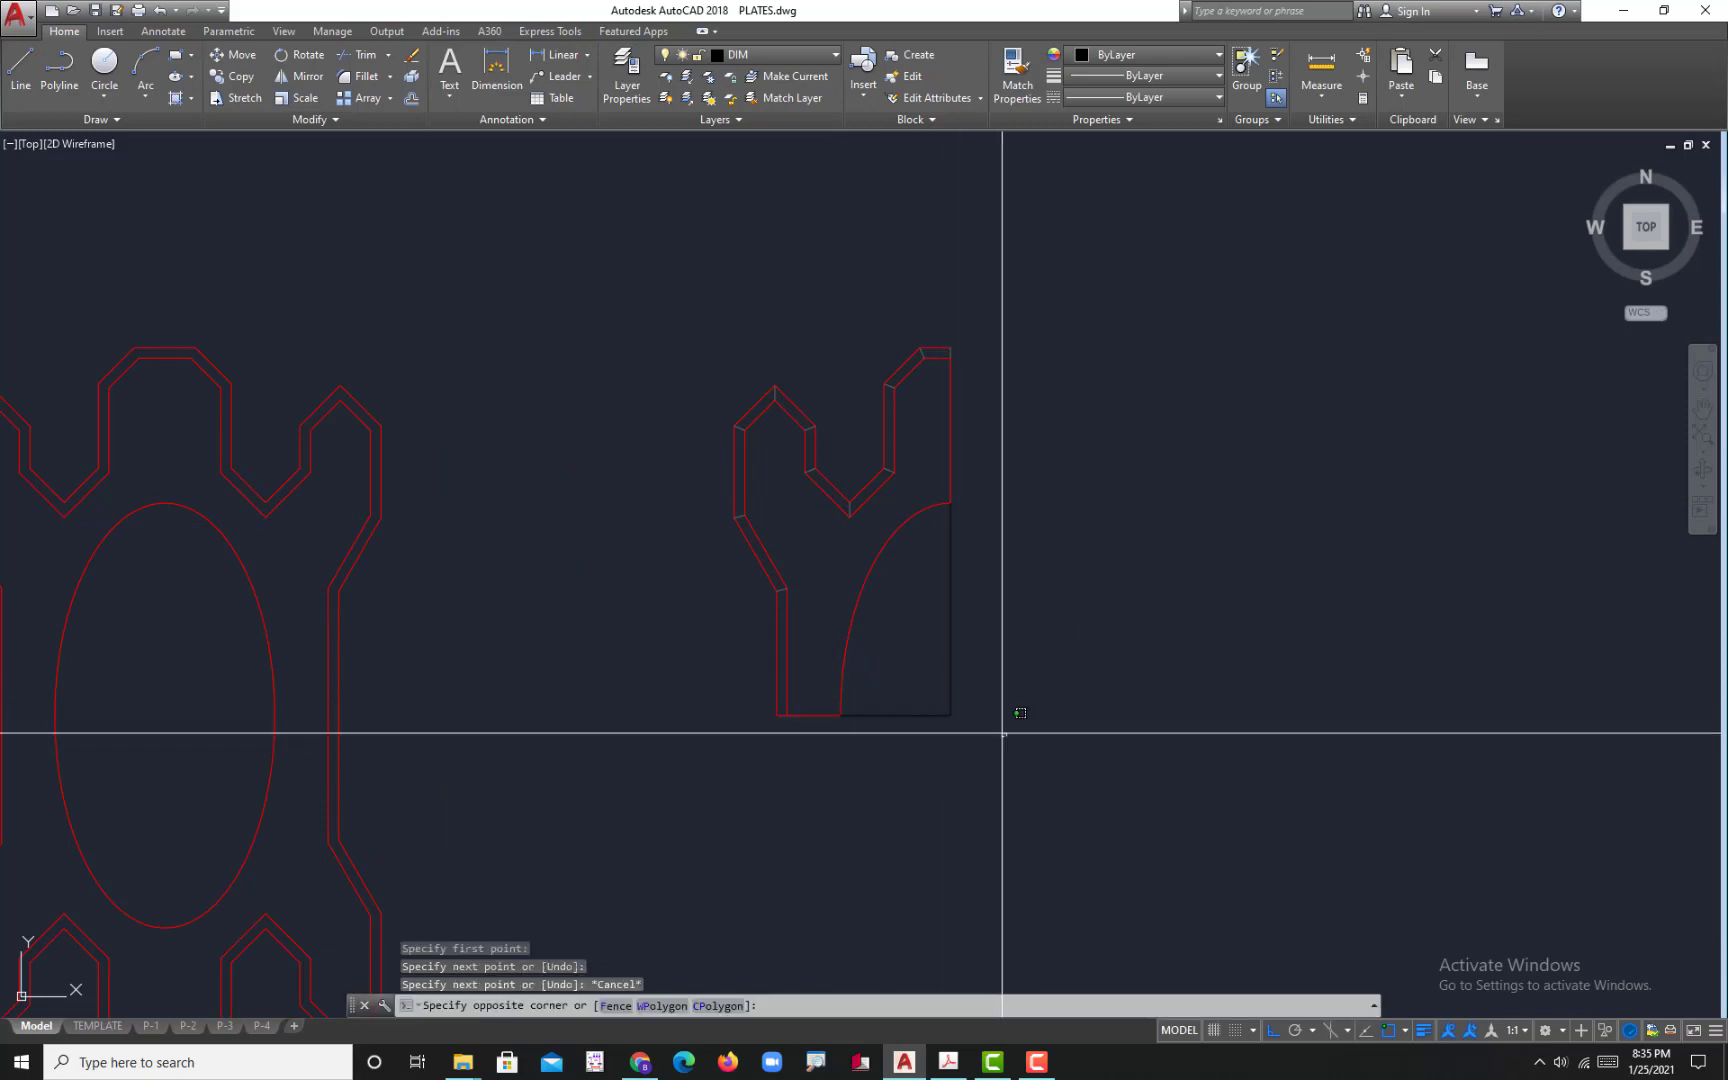
{"action": "key", "text": "Escape"}
- Put the two straight lines closing the quarter ellipse on the M-REF layer and return to the P-4 layout
{"action": "left_click_drag", "start_coordinate": [1010, 706], "coordinate": [841, 181]}
{"action": "left_click", "coordinate": [815, 55]}
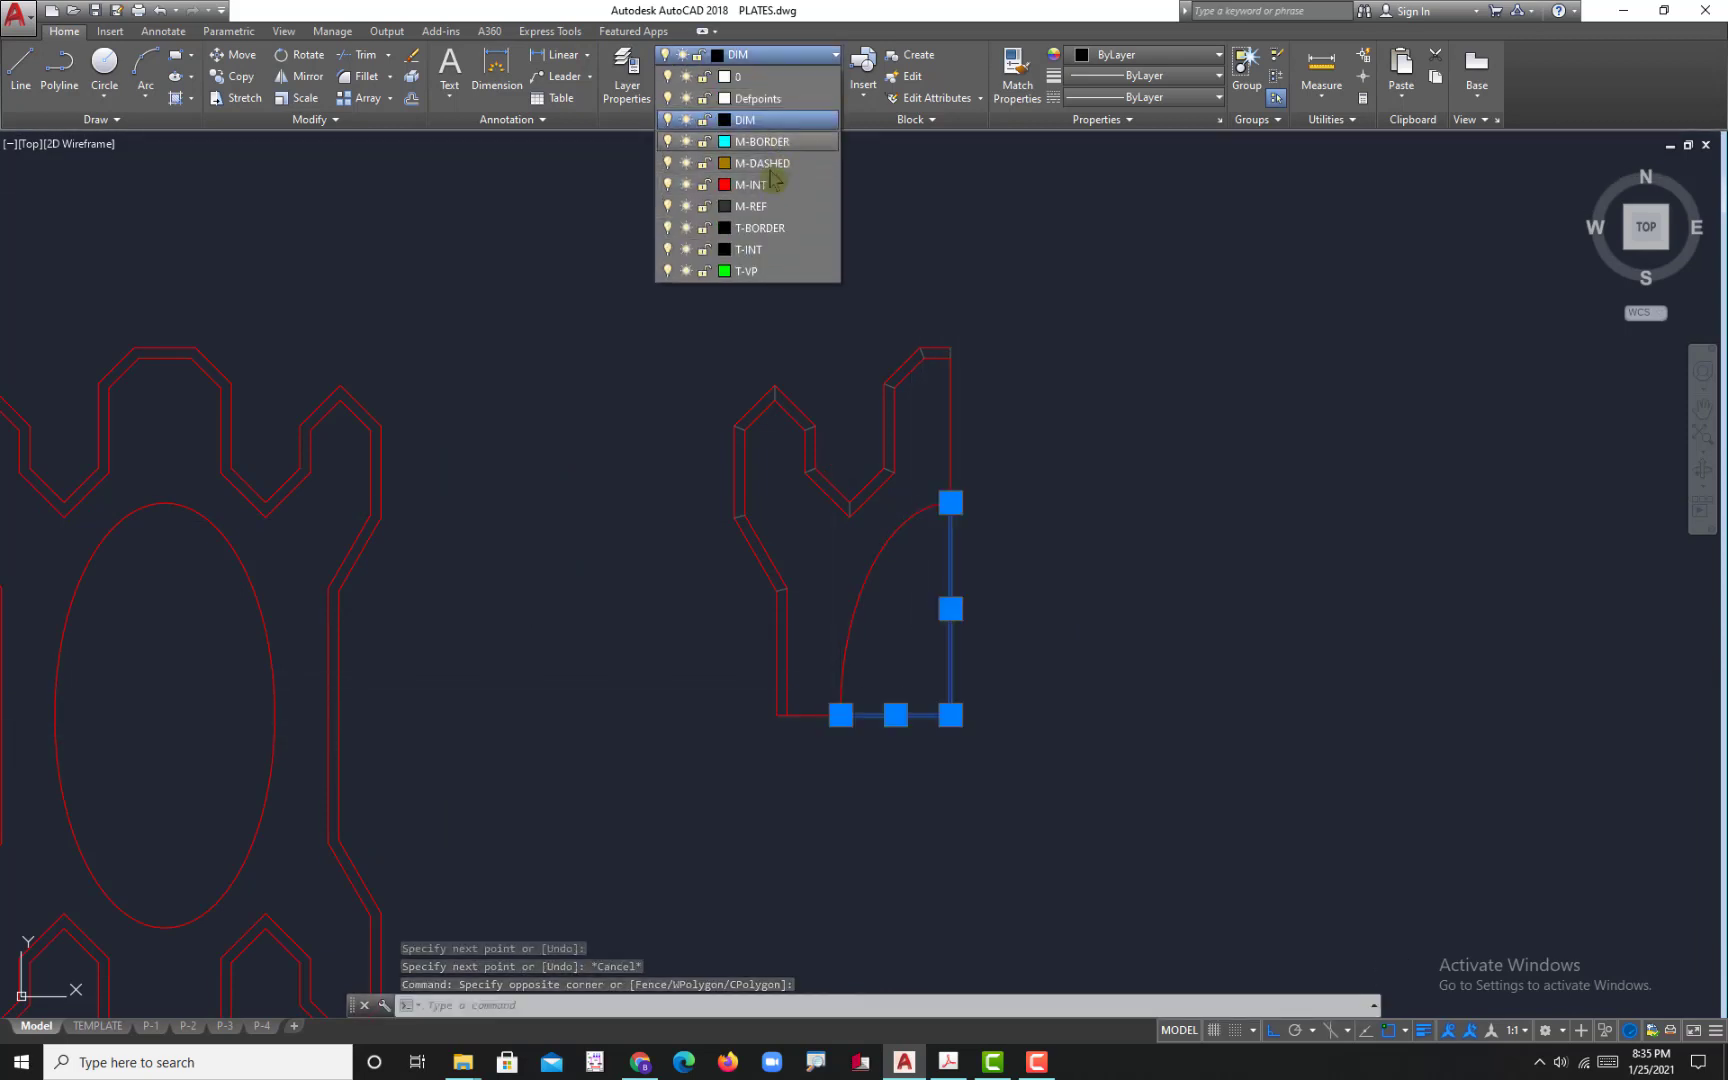
{"action": "left_click", "coordinate": [765, 207]}
{"action": "key", "text": "Escape"}
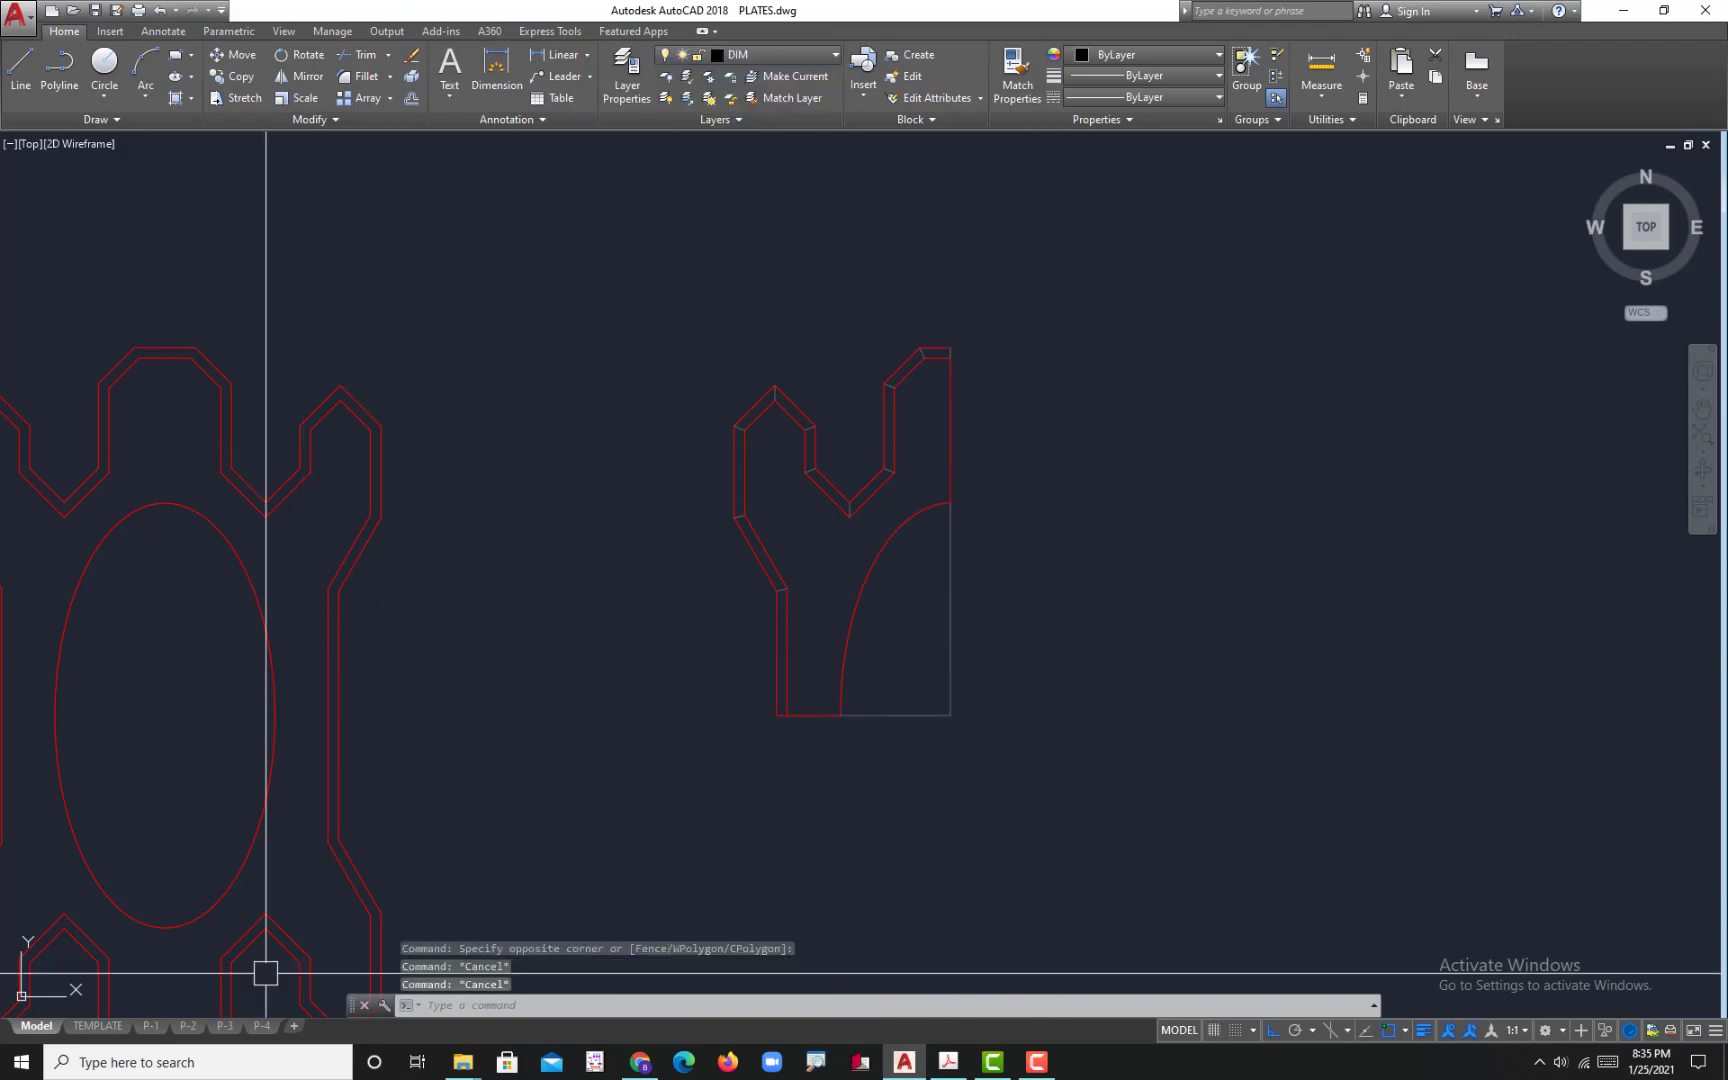
{"action": "left_click", "coordinate": [261, 1026]}
{"action": "middle_click_drag", "start_coordinate": [909, 740], "coordinate": [991, 706]}
{"action": "scroll", "coordinate": [976, 733], "scroll_direction": "down", "scroll_amount": 2}
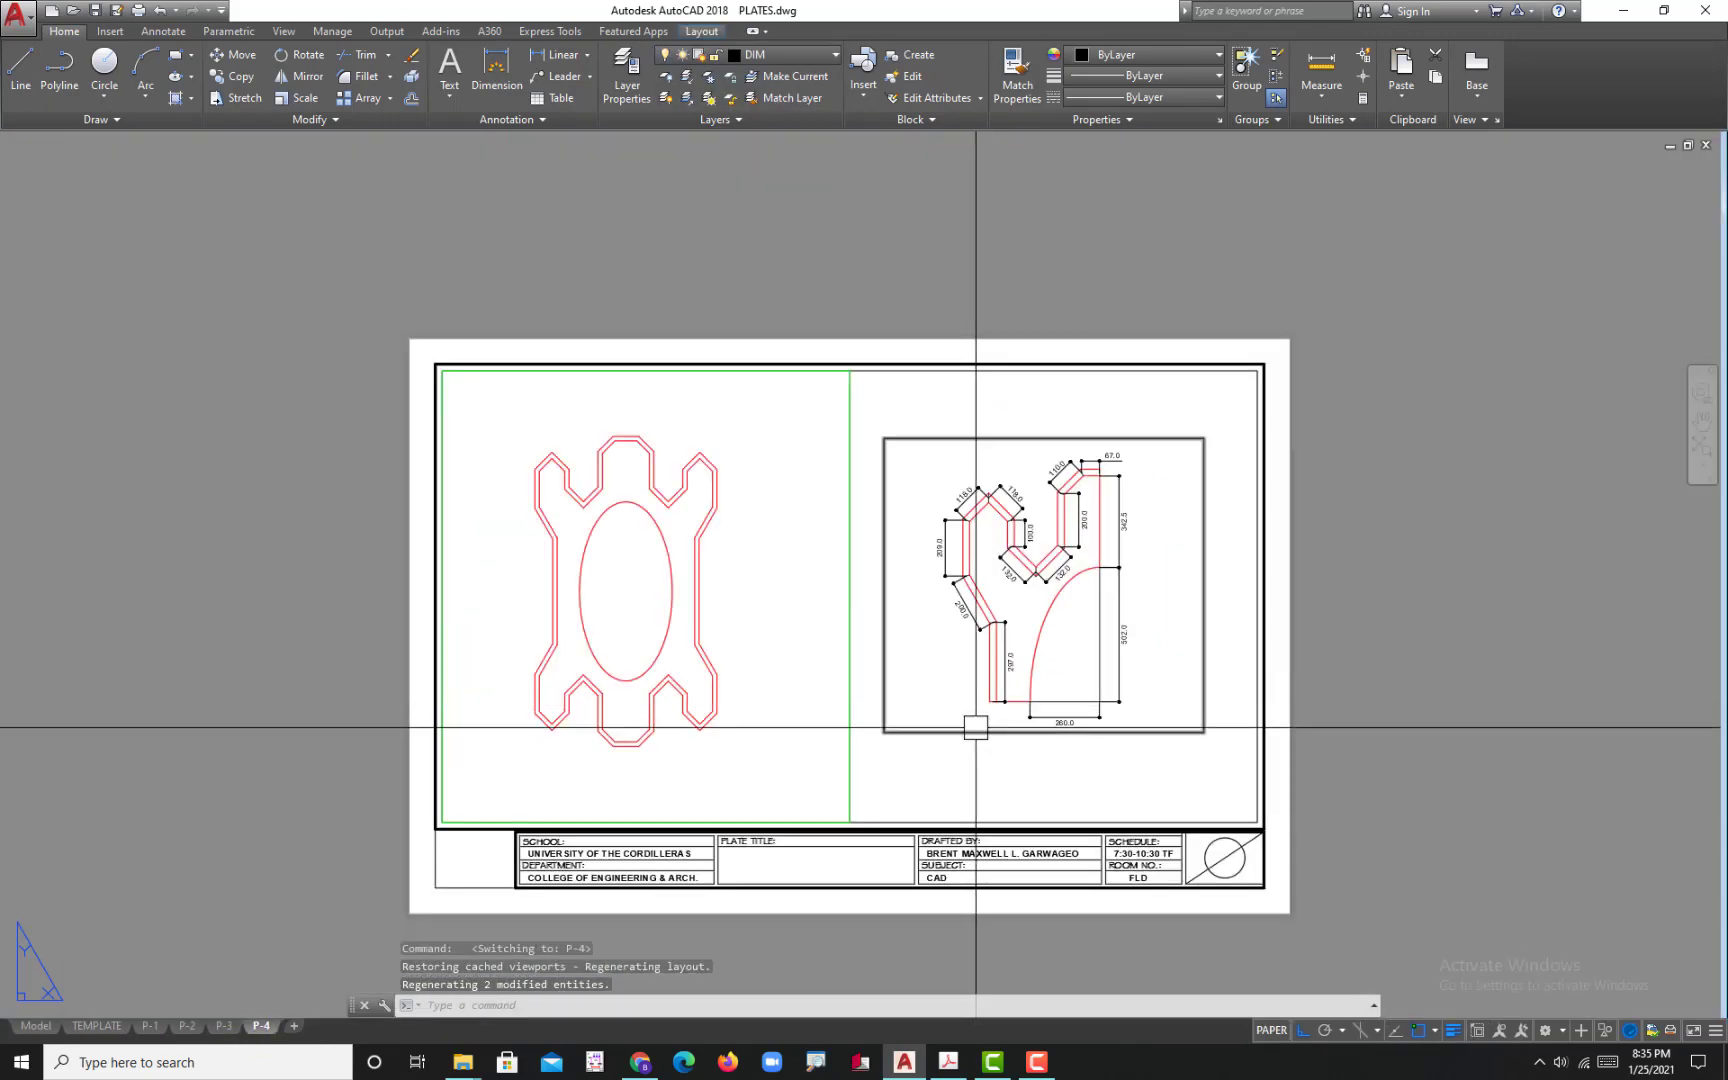
{"action": "scroll", "coordinate": [950, 714], "scroll_direction": "up", "scroll_amount": 2}
{"action": "scroll", "coordinate": [940, 570], "scroll_direction": "down", "scroll_amount": 1}
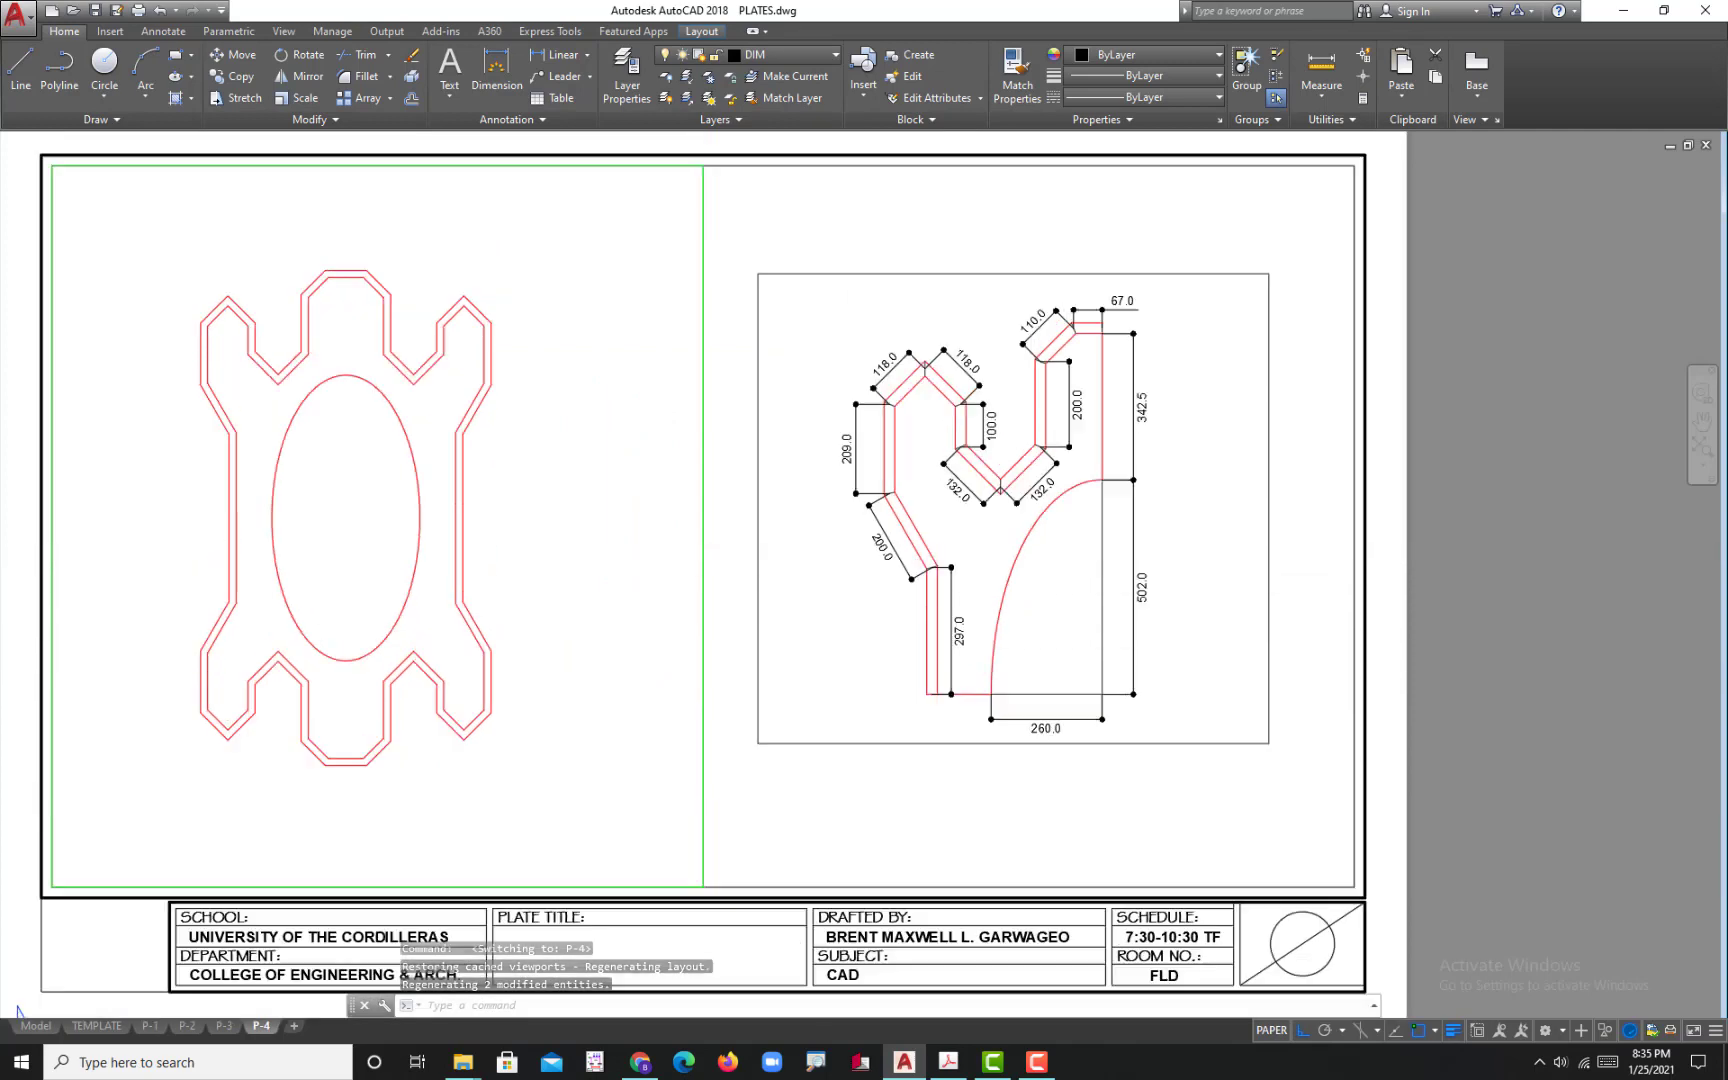
{"action": "scroll", "coordinate": [860, 520], "scroll_direction": "up", "scroll_amount": 1}
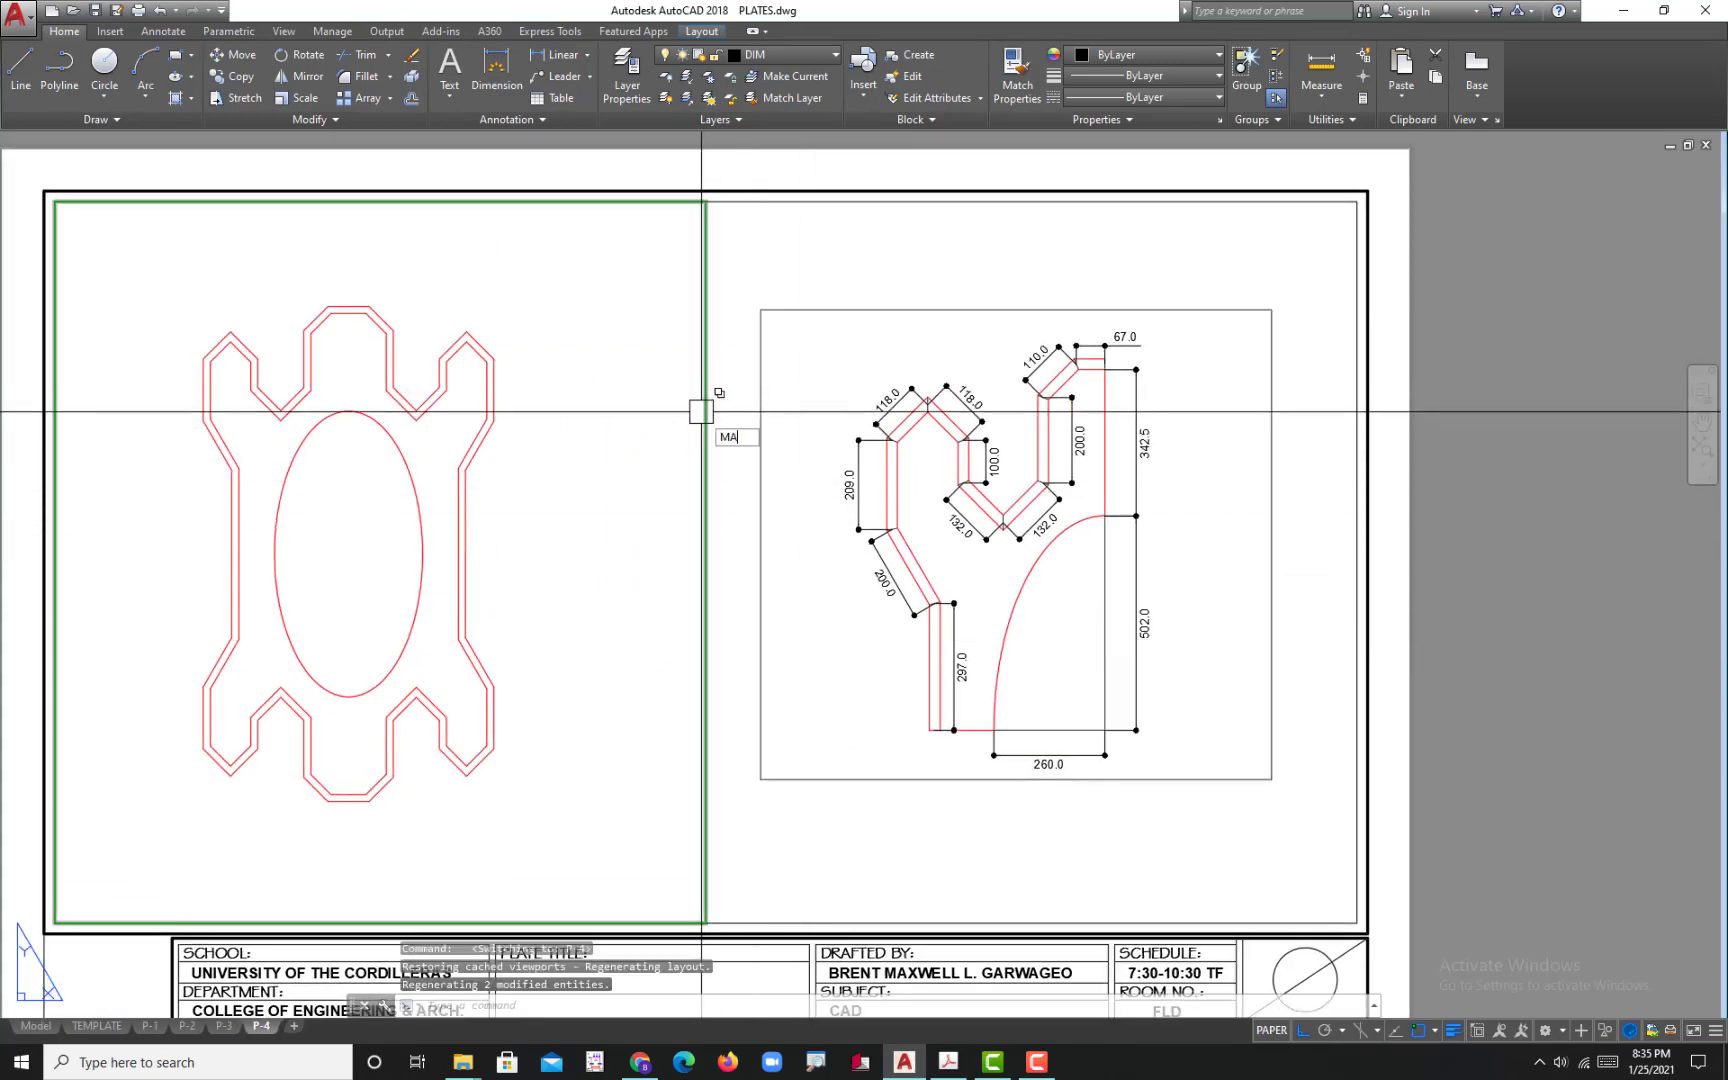
- Match the left viewport's properties onto the quarter plan's 118, 209 and 100 dimensions
{"action": "key", "text": "Return"}
{"action": "scroll", "coordinate": [712, 380], "scroll_direction": "up", "scroll_amount": 2}
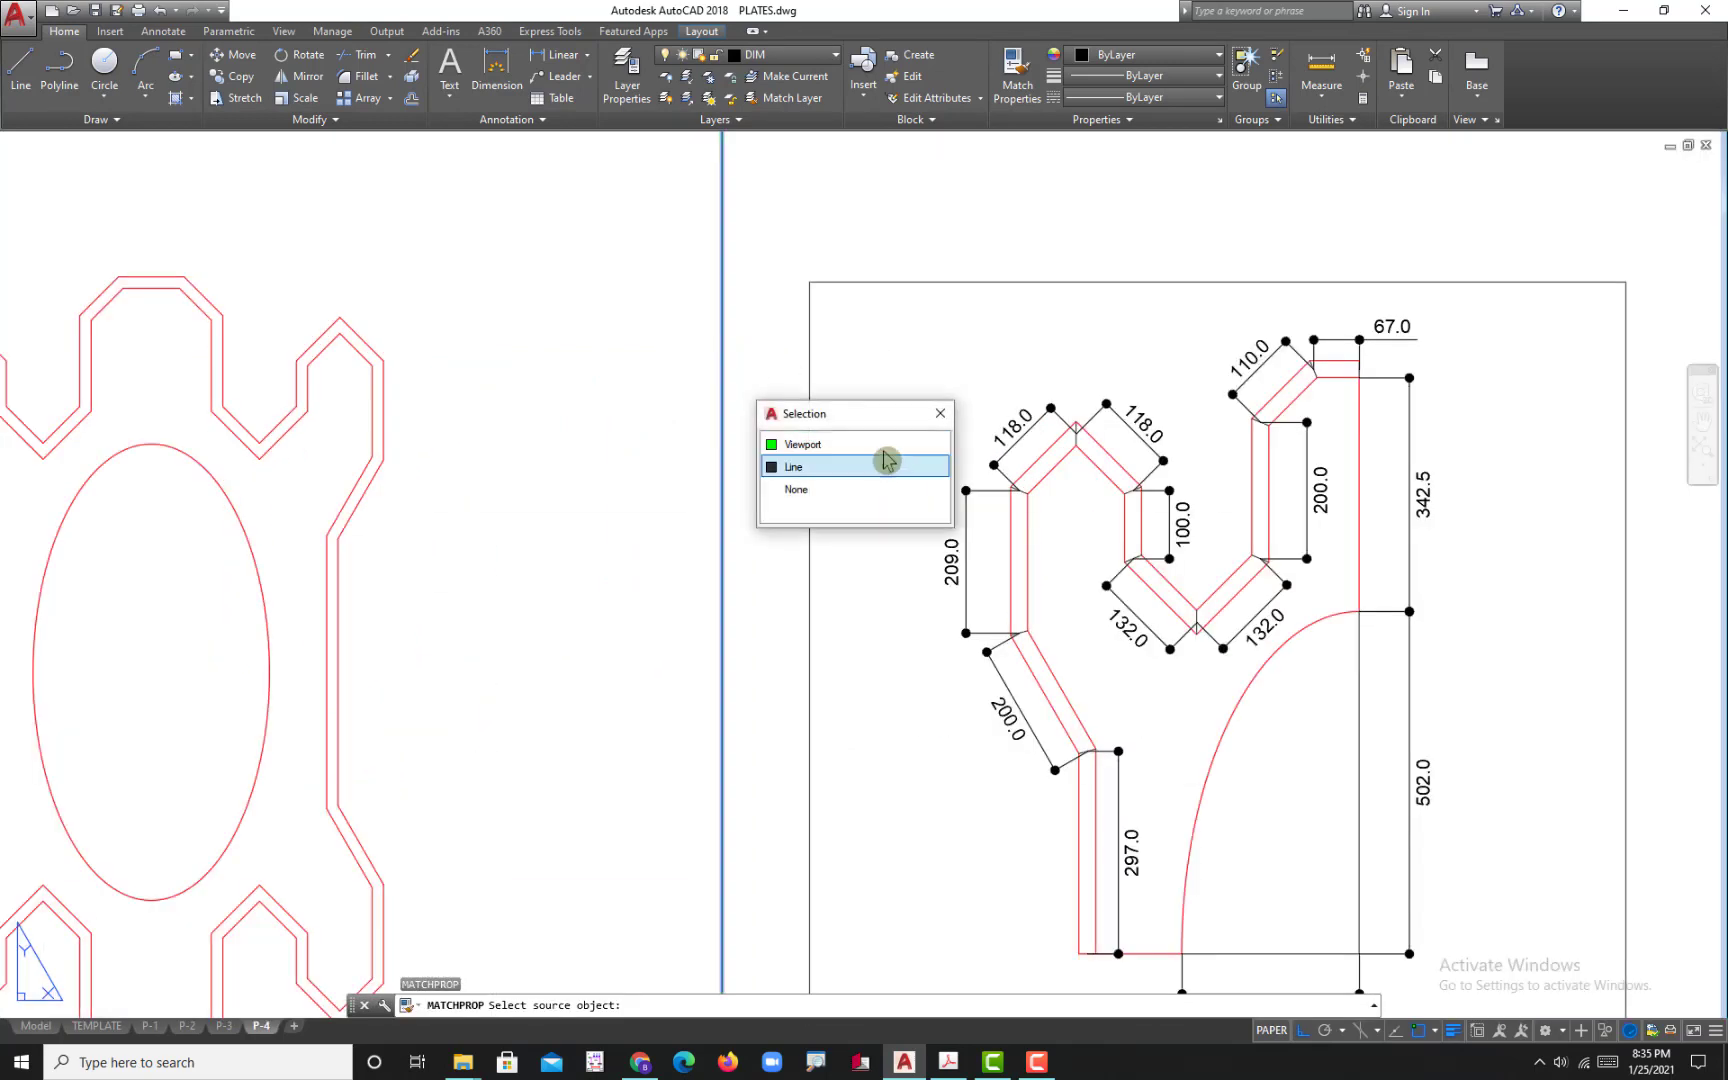
{"action": "left_click", "coordinate": [886, 464]}
{"action": "left_click", "coordinate": [1006, 448]}
{"action": "left_click", "coordinate": [966, 530]}
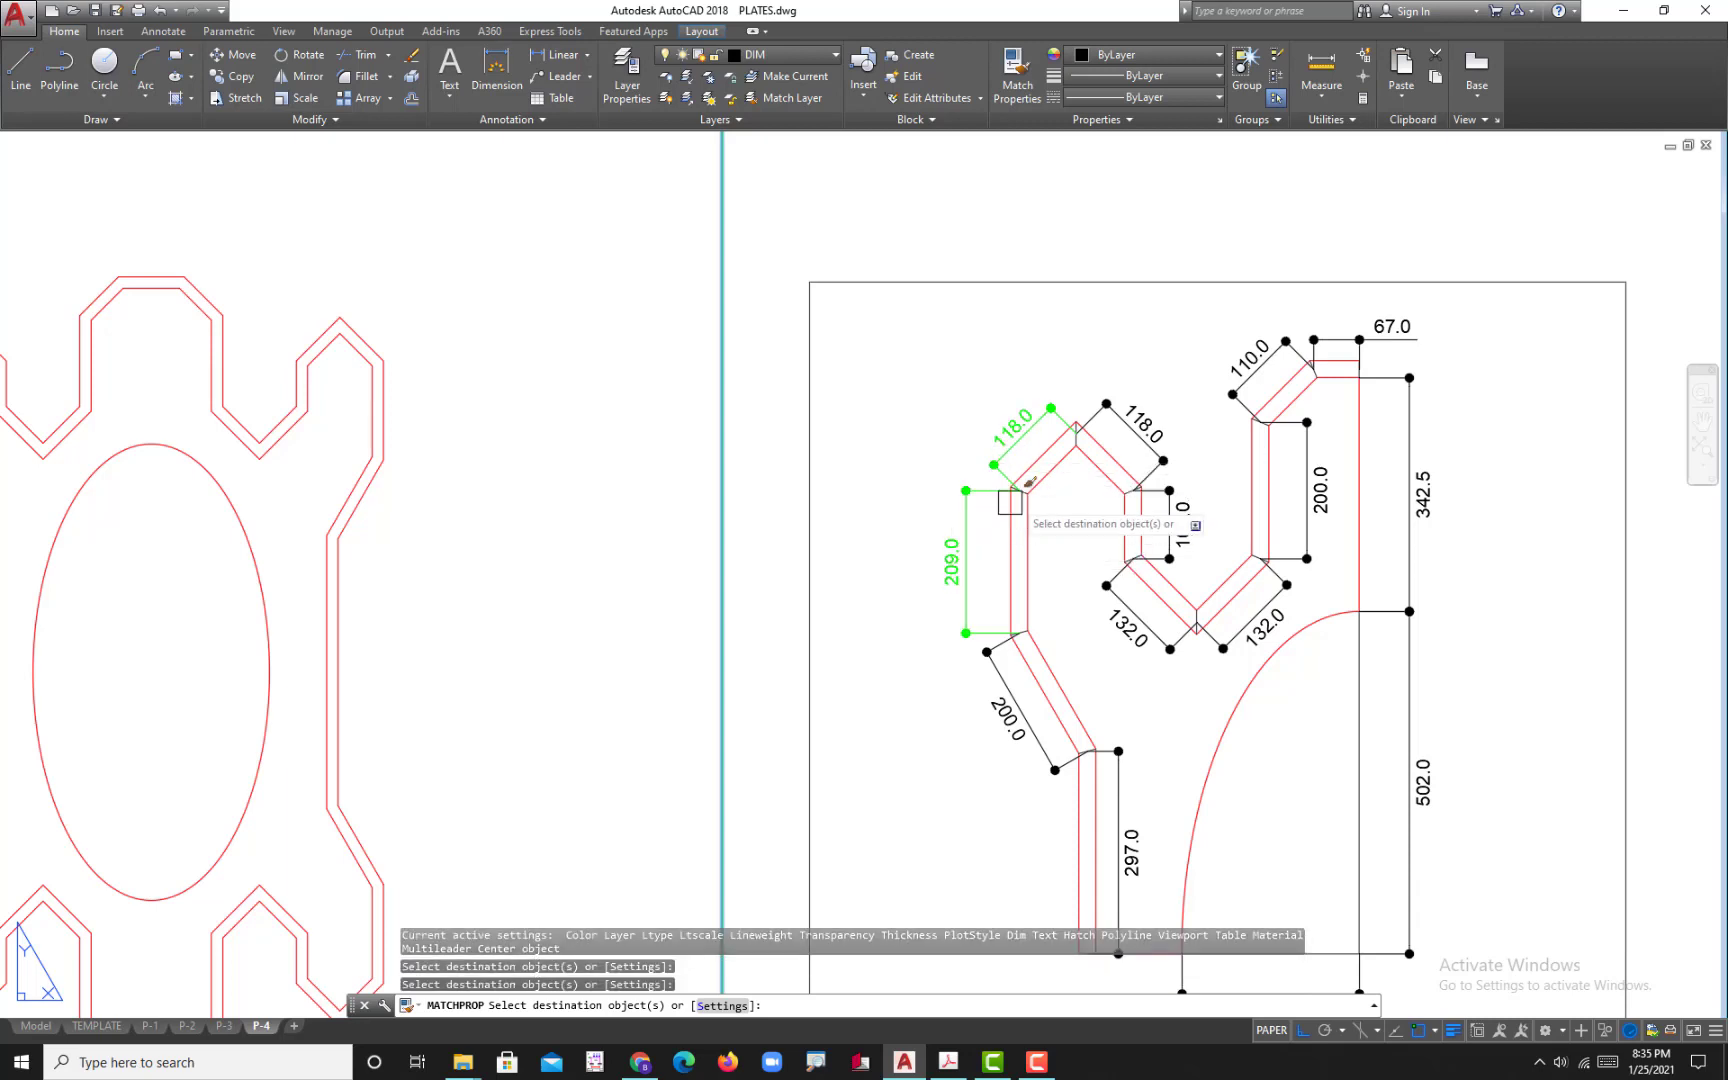
{"action": "left_click", "coordinate": [1104, 414]}
{"action": "key", "text": "Escape"}
- Plot sheet P-4 as a single sheet with the DWG To PDF plotter, saving it as PLATES-P-4 pdf.pdf in the CAD BLOG folder
{"action": "scroll", "coordinate": [1165, 522], "scroll_direction": "down", "scroll_amount": 5}
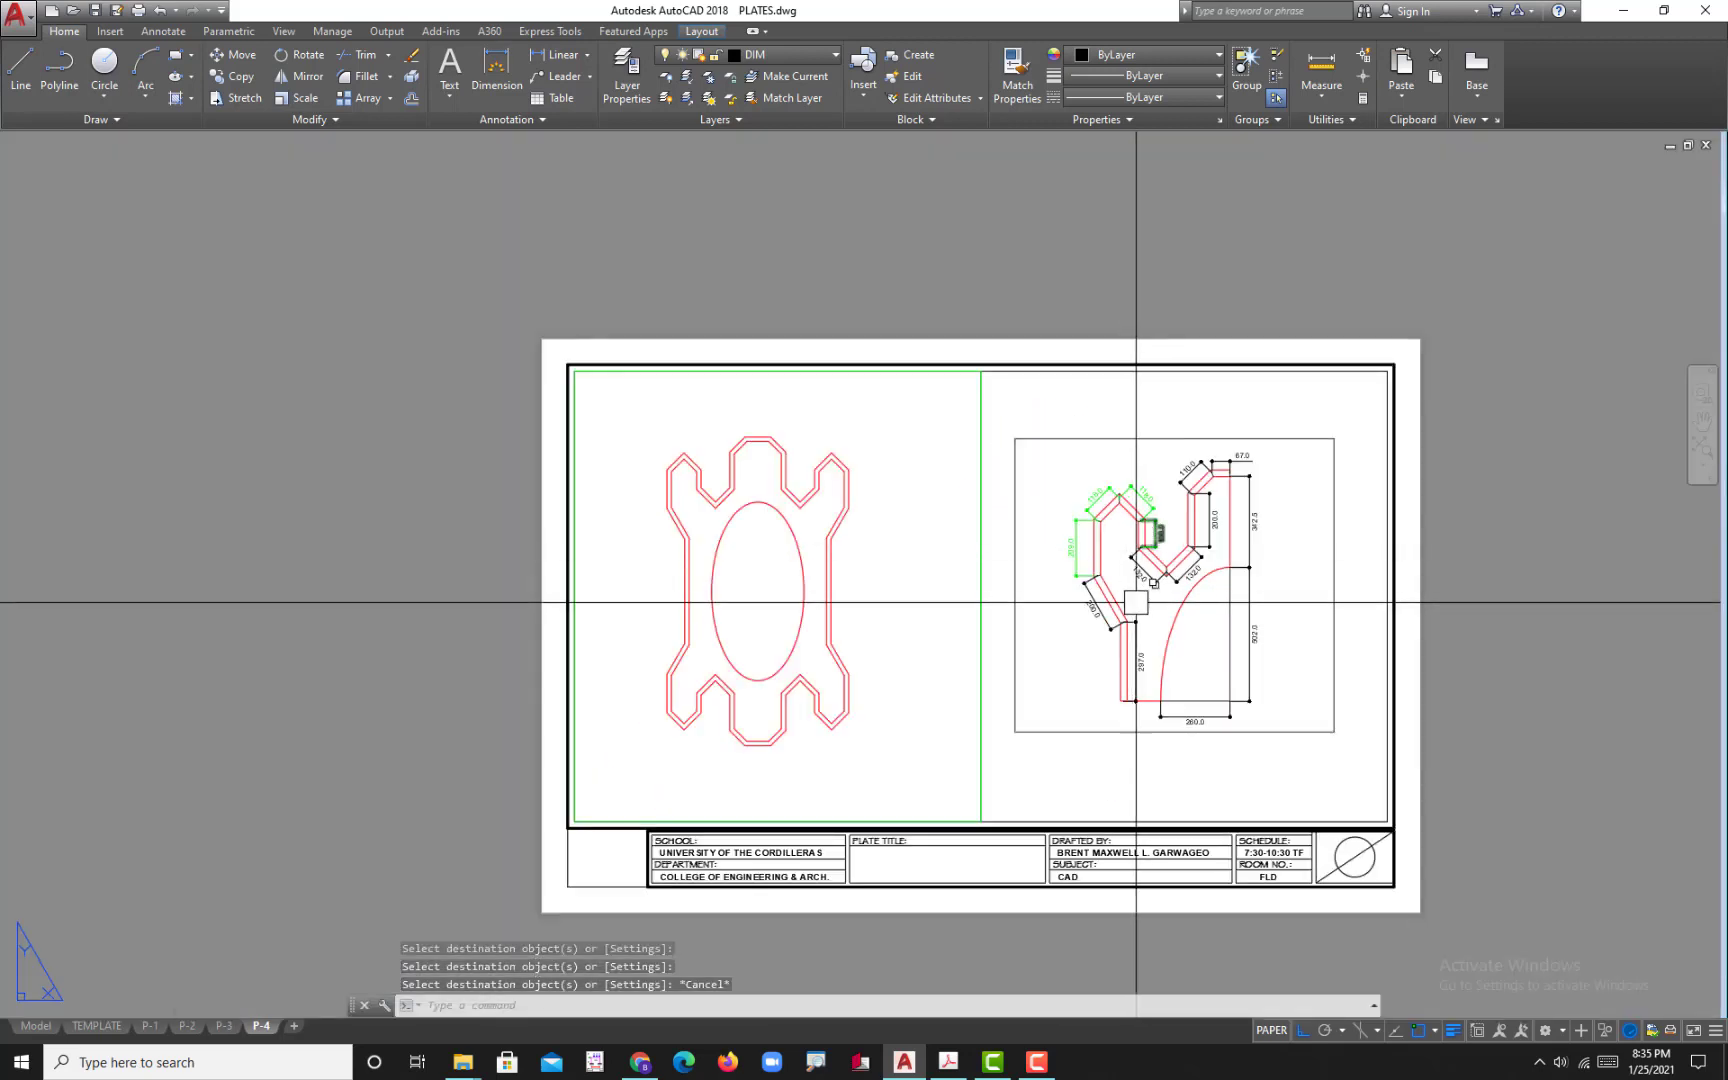
{"action": "key", "text": "ctrl+p"}
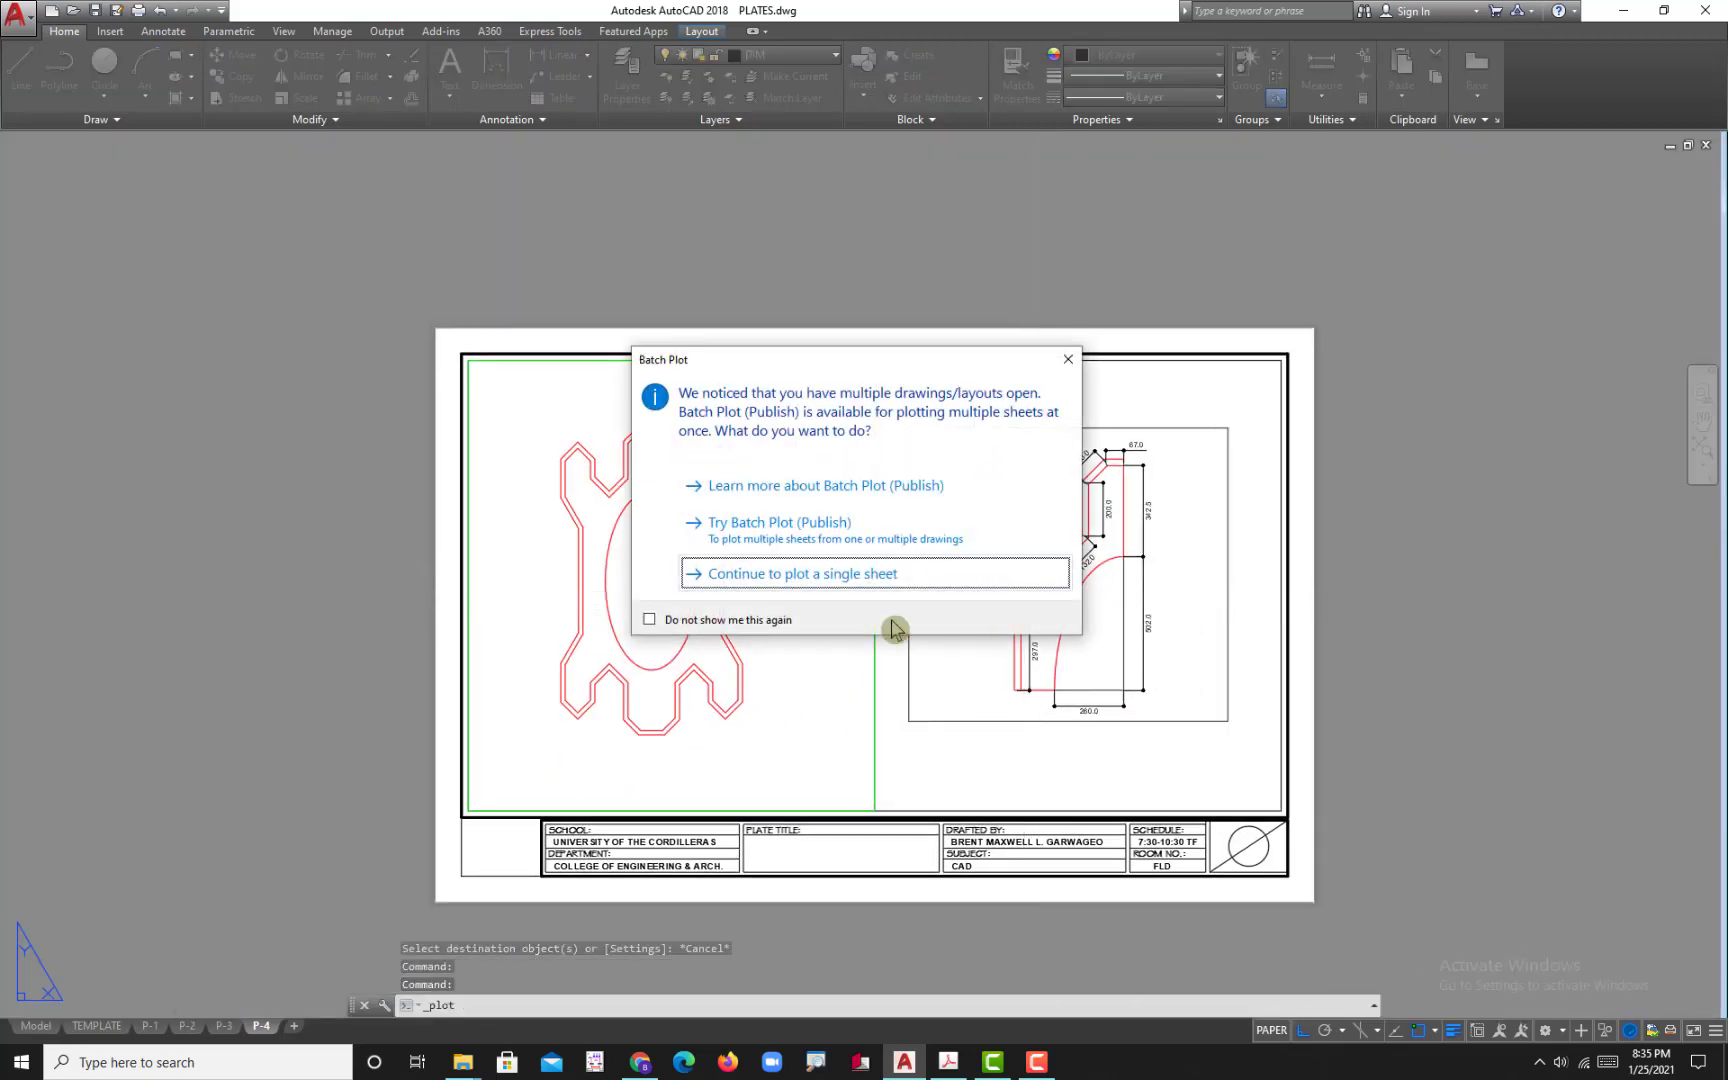
{"action": "left_click", "coordinate": [880, 574]}
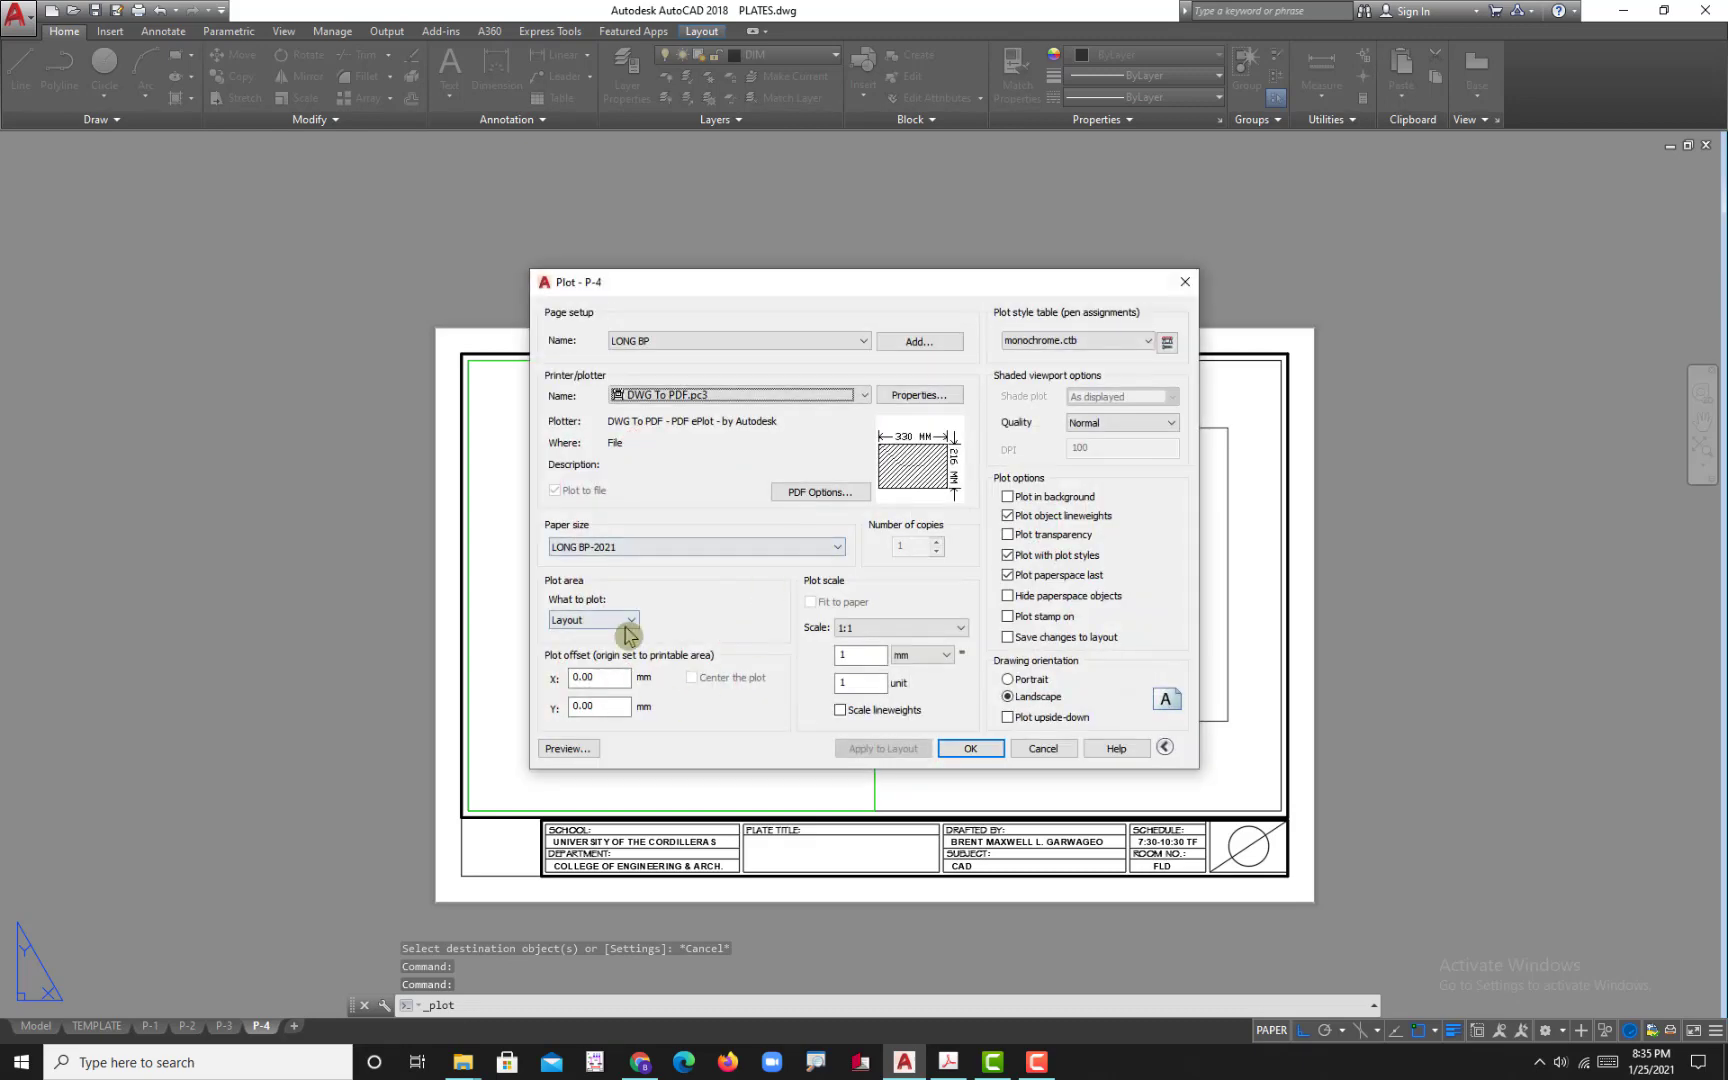
{"action": "left_click", "coordinate": [984, 754]}
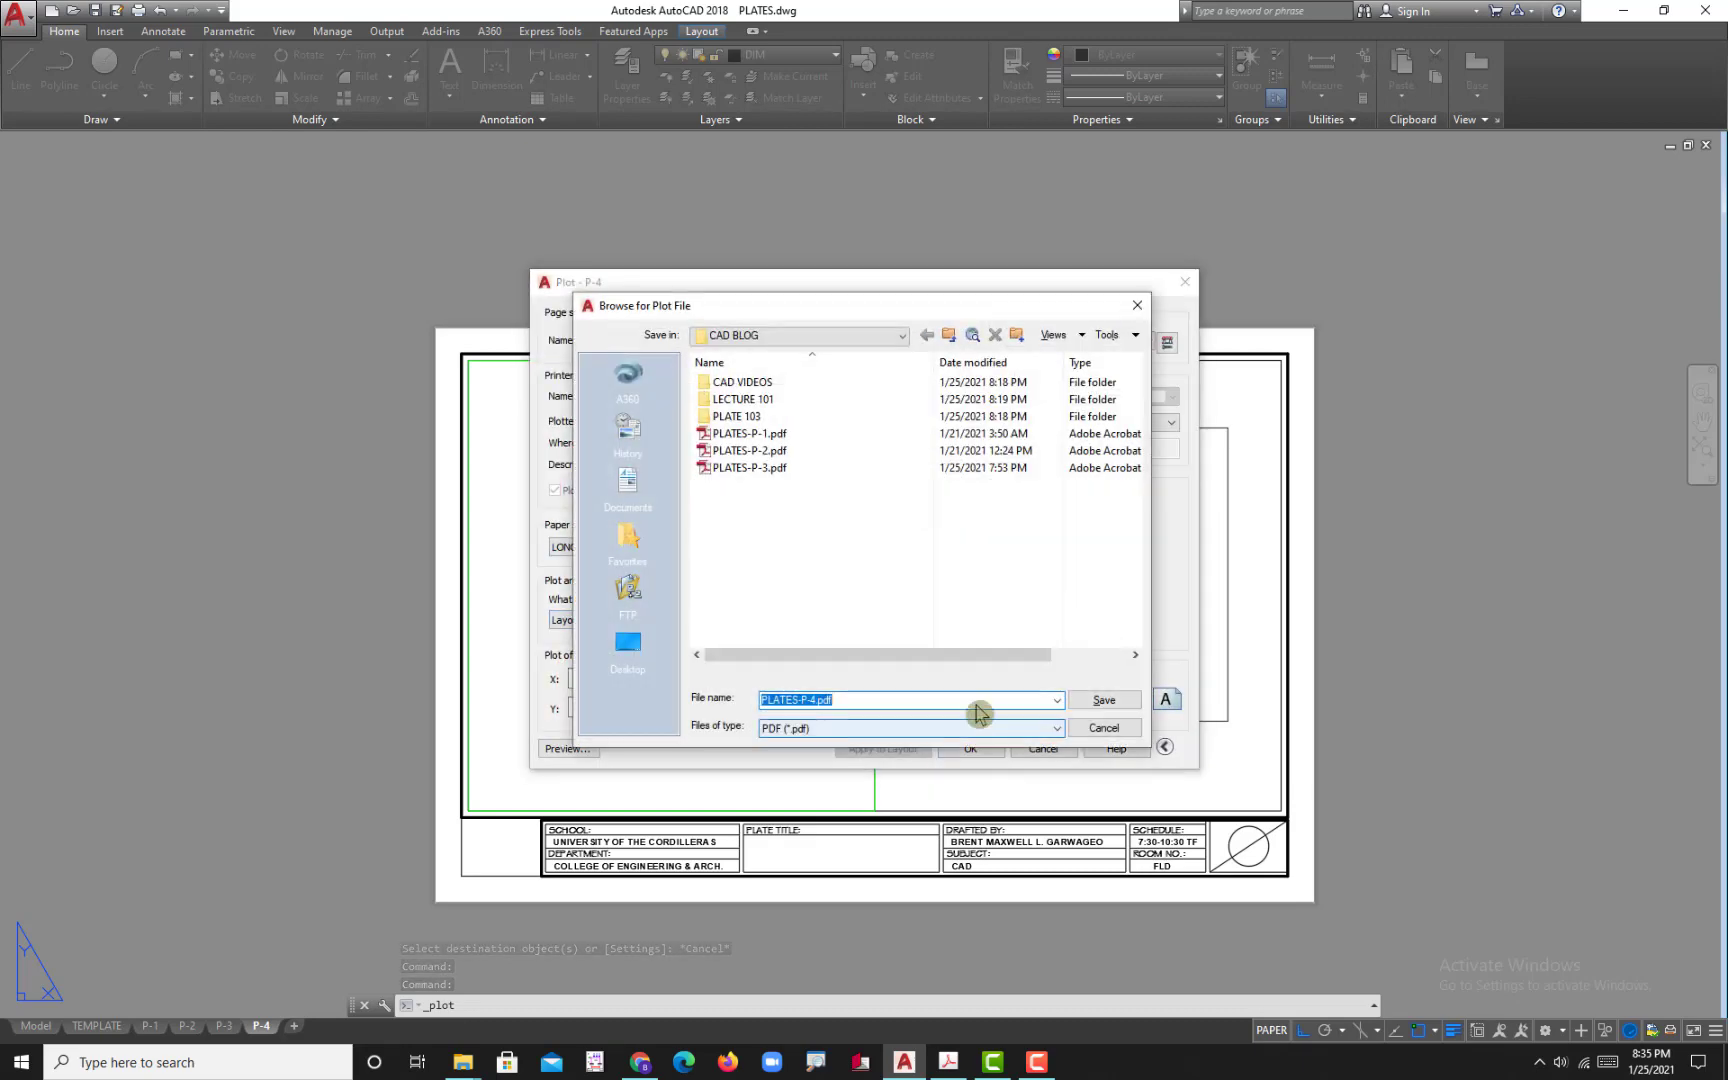
{"action": "double_click", "coordinate": [814, 700]}
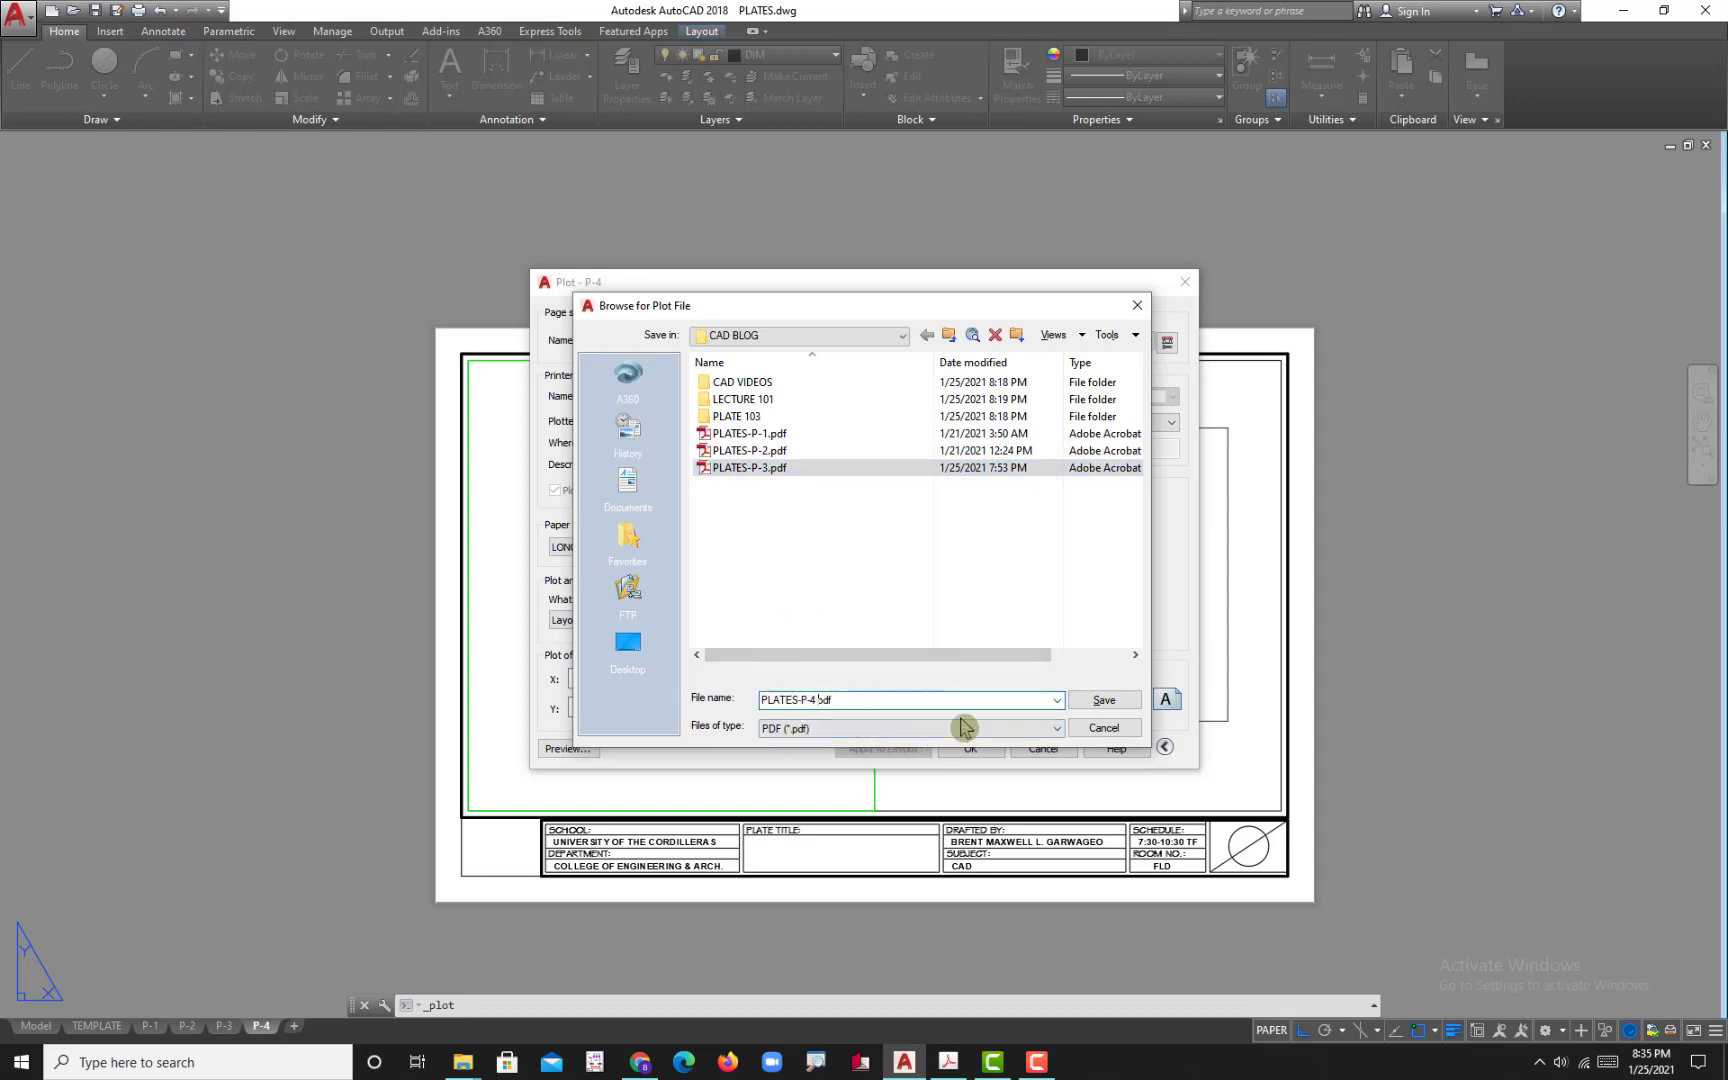
{"action": "left_click", "coordinate": [1092, 702]}
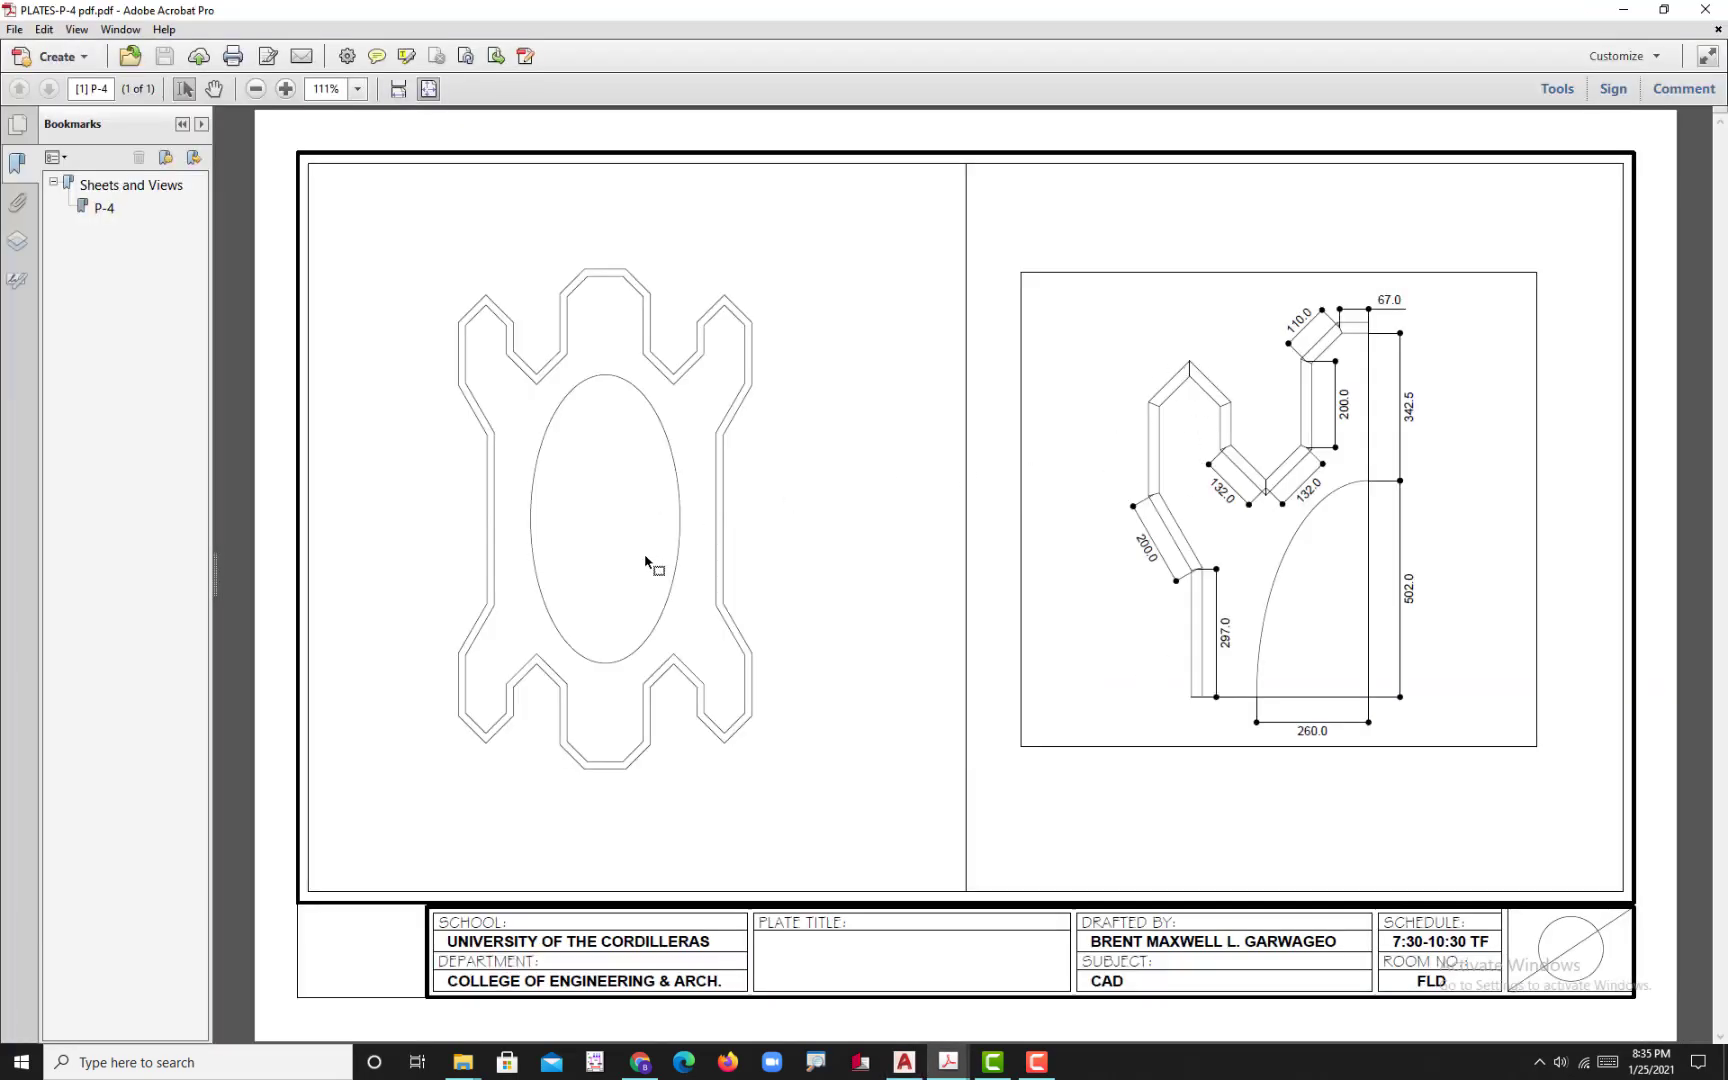
- Examine line weights and dimensions of the full and quarter plans in the plotted PDF, and close it
{"action": "scroll", "coordinate": [645, 562], "scroll_direction": "up", "scroll_amount": 2, "text": "ctrl"}
{"action": "scroll", "coordinate": [684, 617], "scroll_direction": "up", "scroll_amount": 3, "text": "ctrl"}
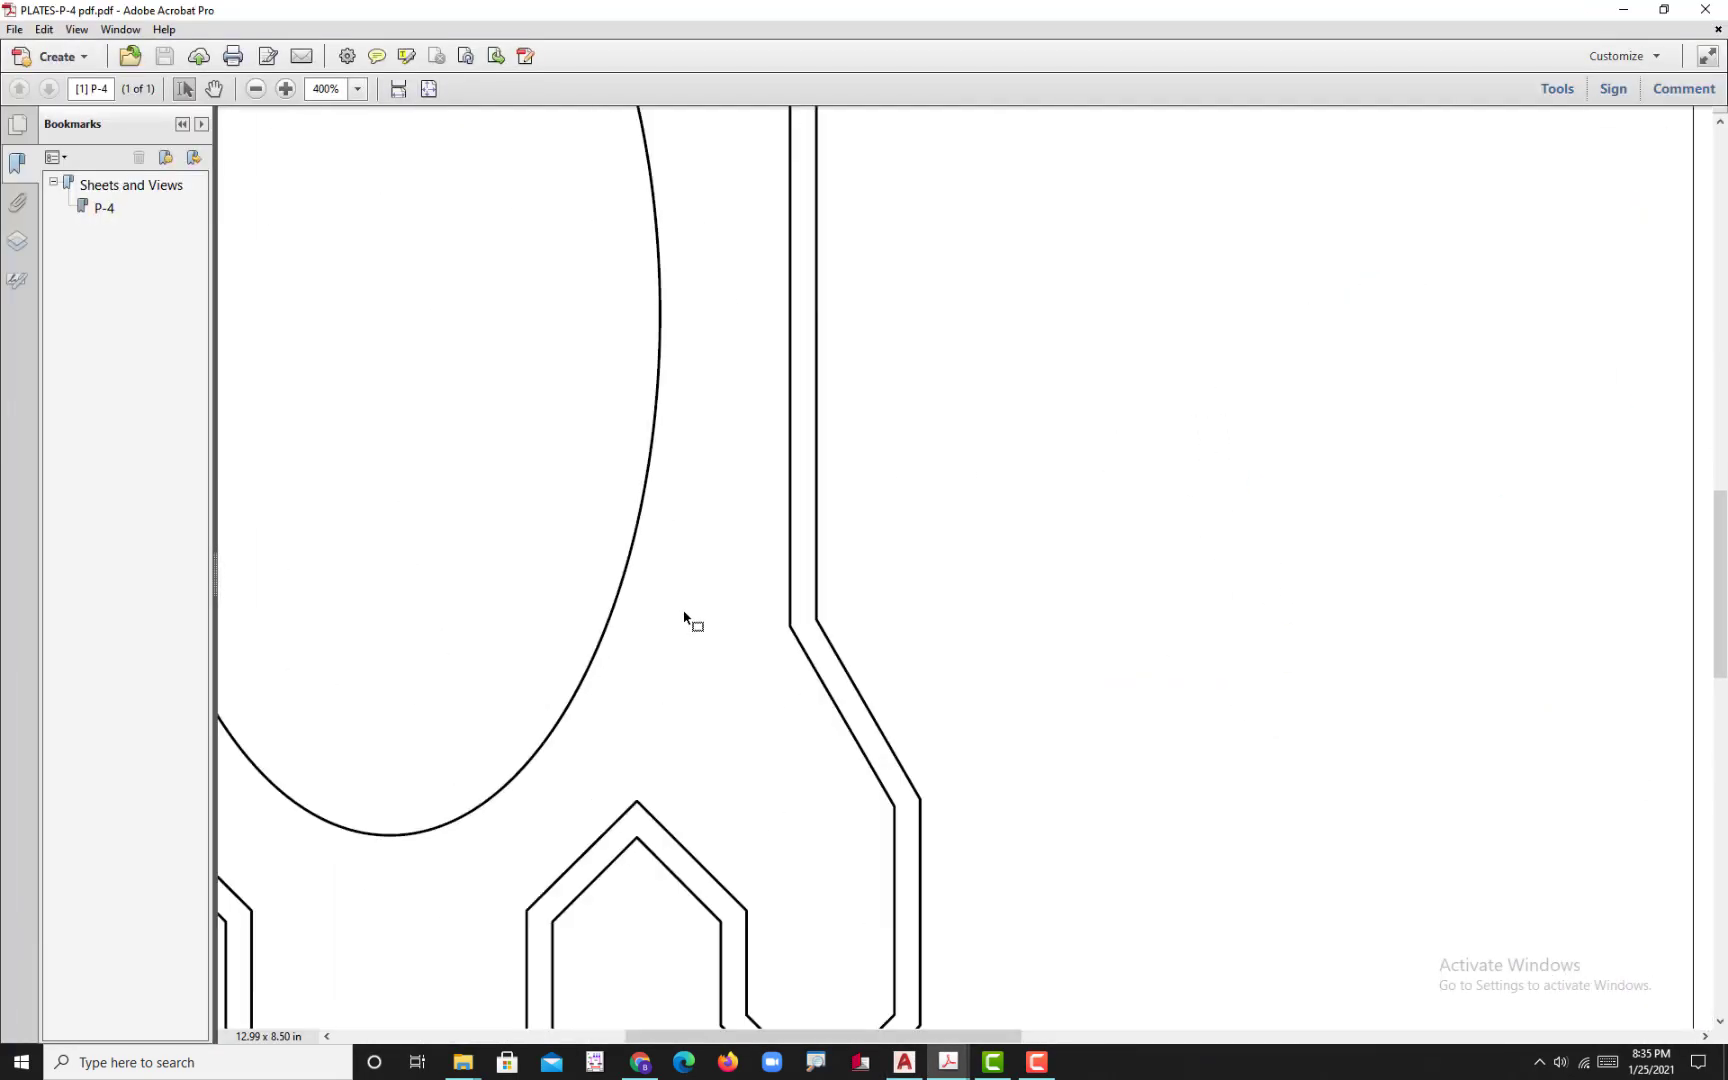
{"action": "scroll", "coordinate": [684, 617], "scroll_direction": "down", "scroll_amount": 4, "text": "ctrl"}
{"action": "scroll", "coordinate": [531, 321], "scroll_direction": "up", "scroll_amount": 2, "text": "ctrl"}
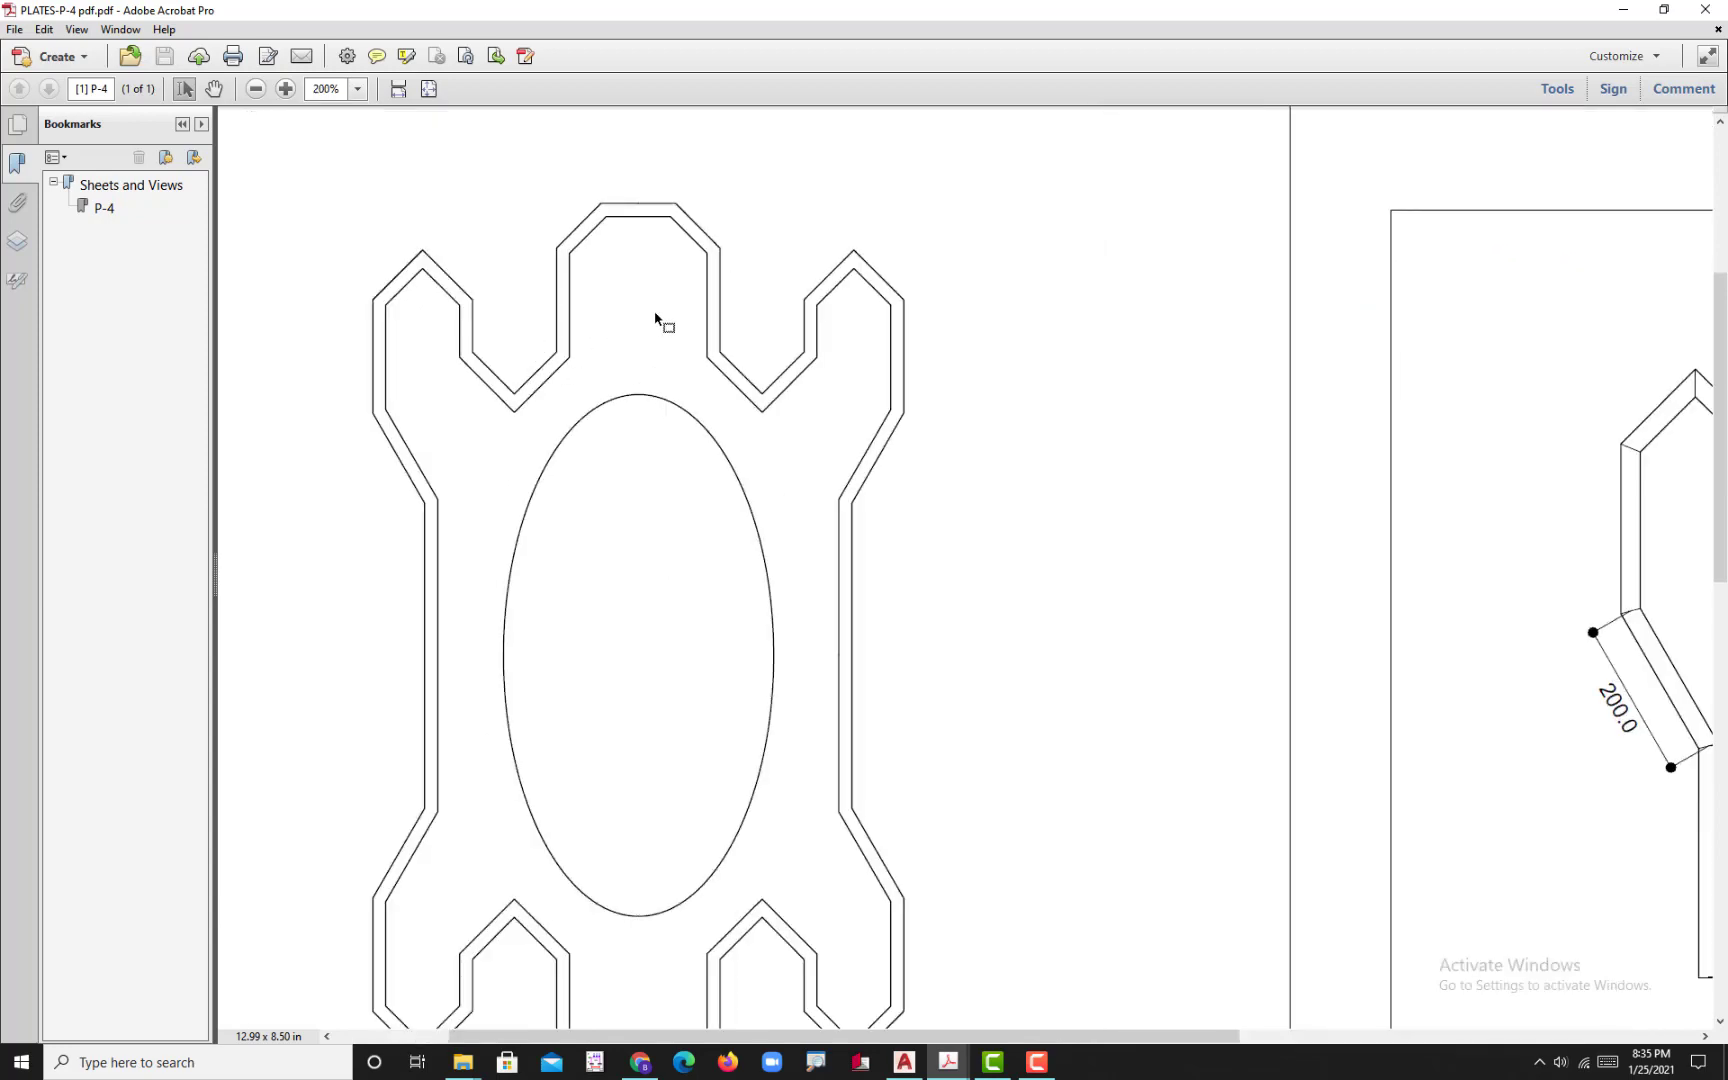
{"action": "scroll", "coordinate": [655, 305], "scroll_direction": "down", "scroll_amount": 2, "text": "ctrl"}
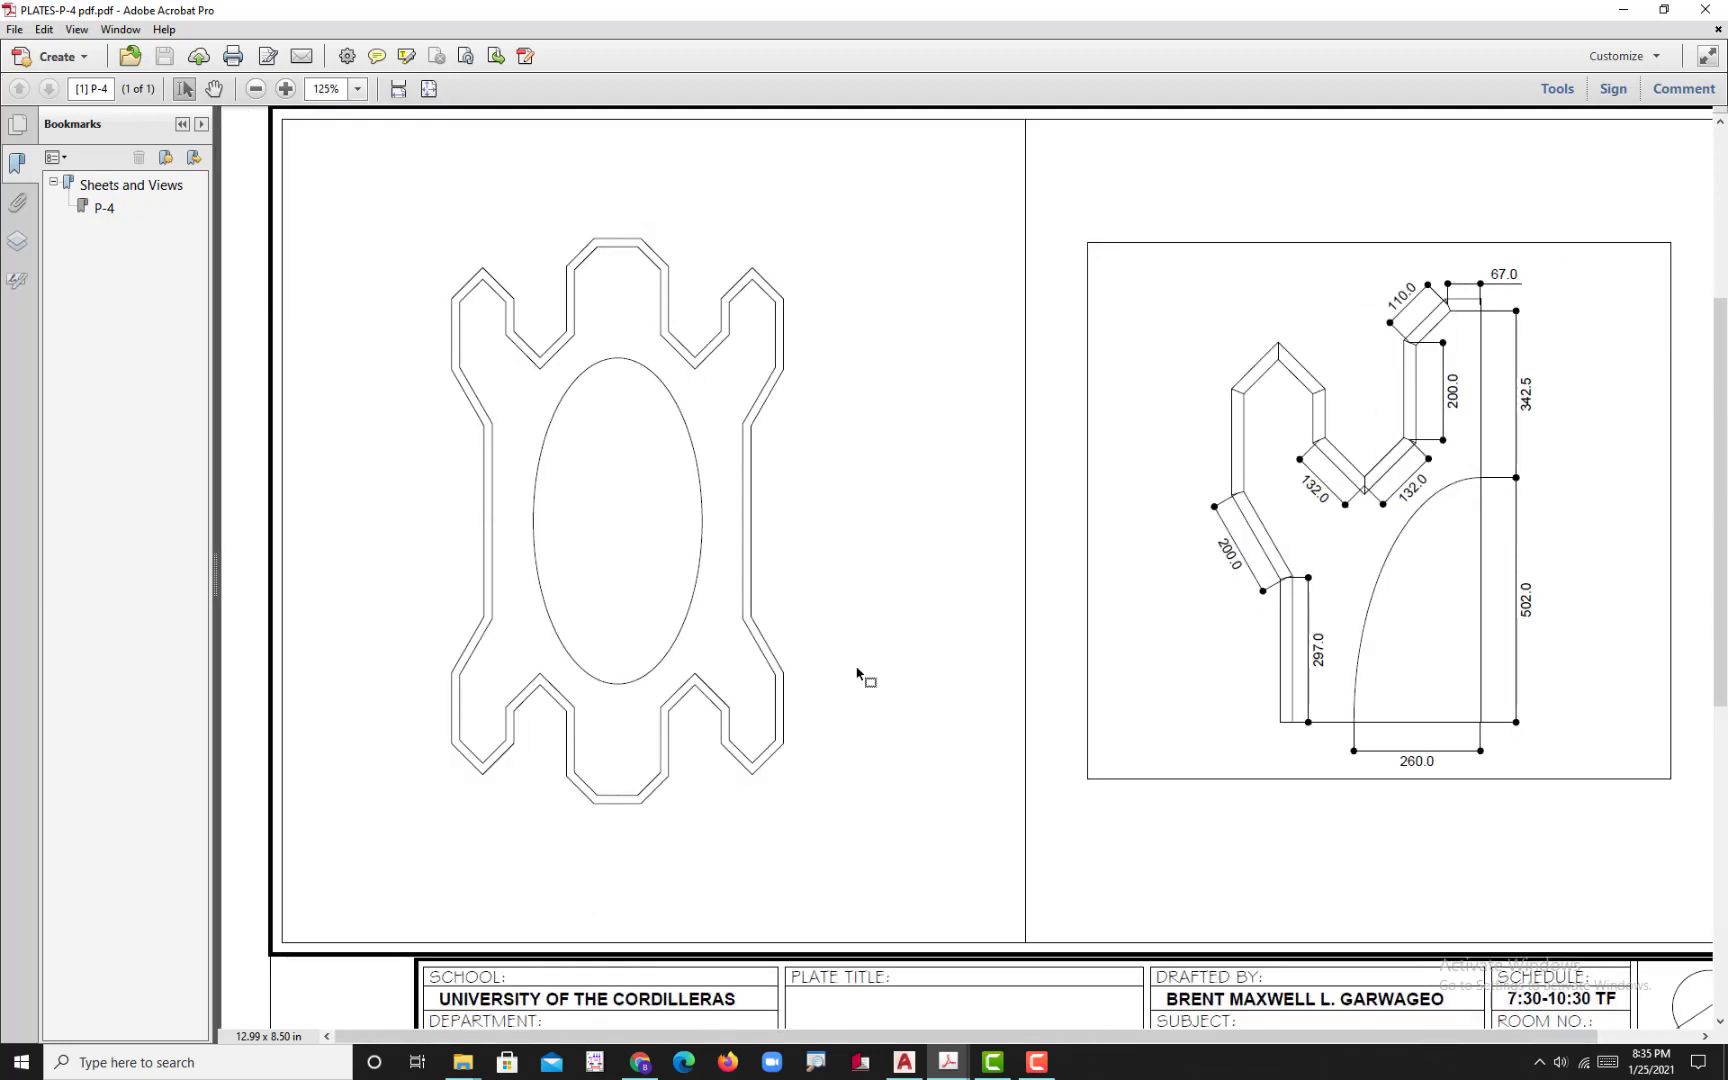
{"action": "scroll", "coordinate": [762, 463], "scroll_direction": "up", "scroll_amount": 1, "text": "ctrl"}
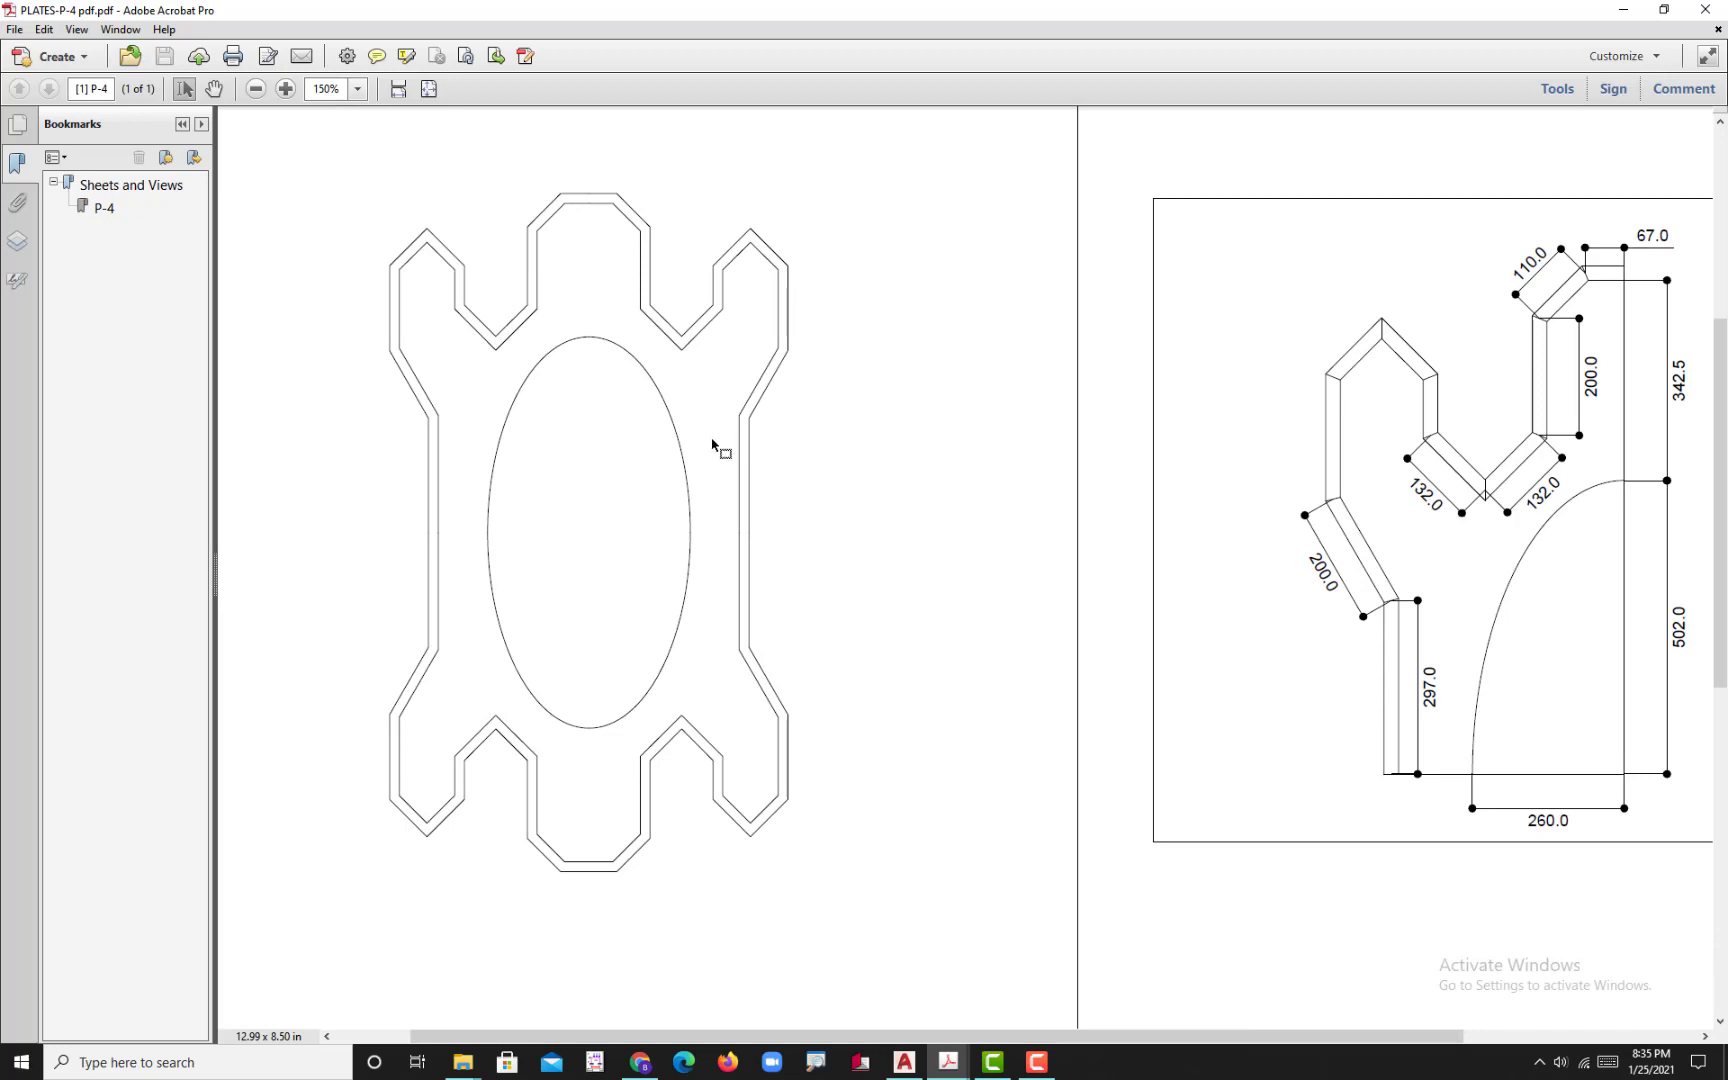
{"action": "scroll", "coordinate": [713, 443], "scroll_direction": "down", "scroll_amount": 2, "text": "ctrl"}
{"action": "scroll", "coordinate": [698, 374], "scroll_direction": "up", "scroll_amount": 1, "text": "ctrl"}
{"action": "scroll", "coordinate": [706, 332], "scroll_direction": "down", "scroll_amount": 1, "text": "ctrl"}
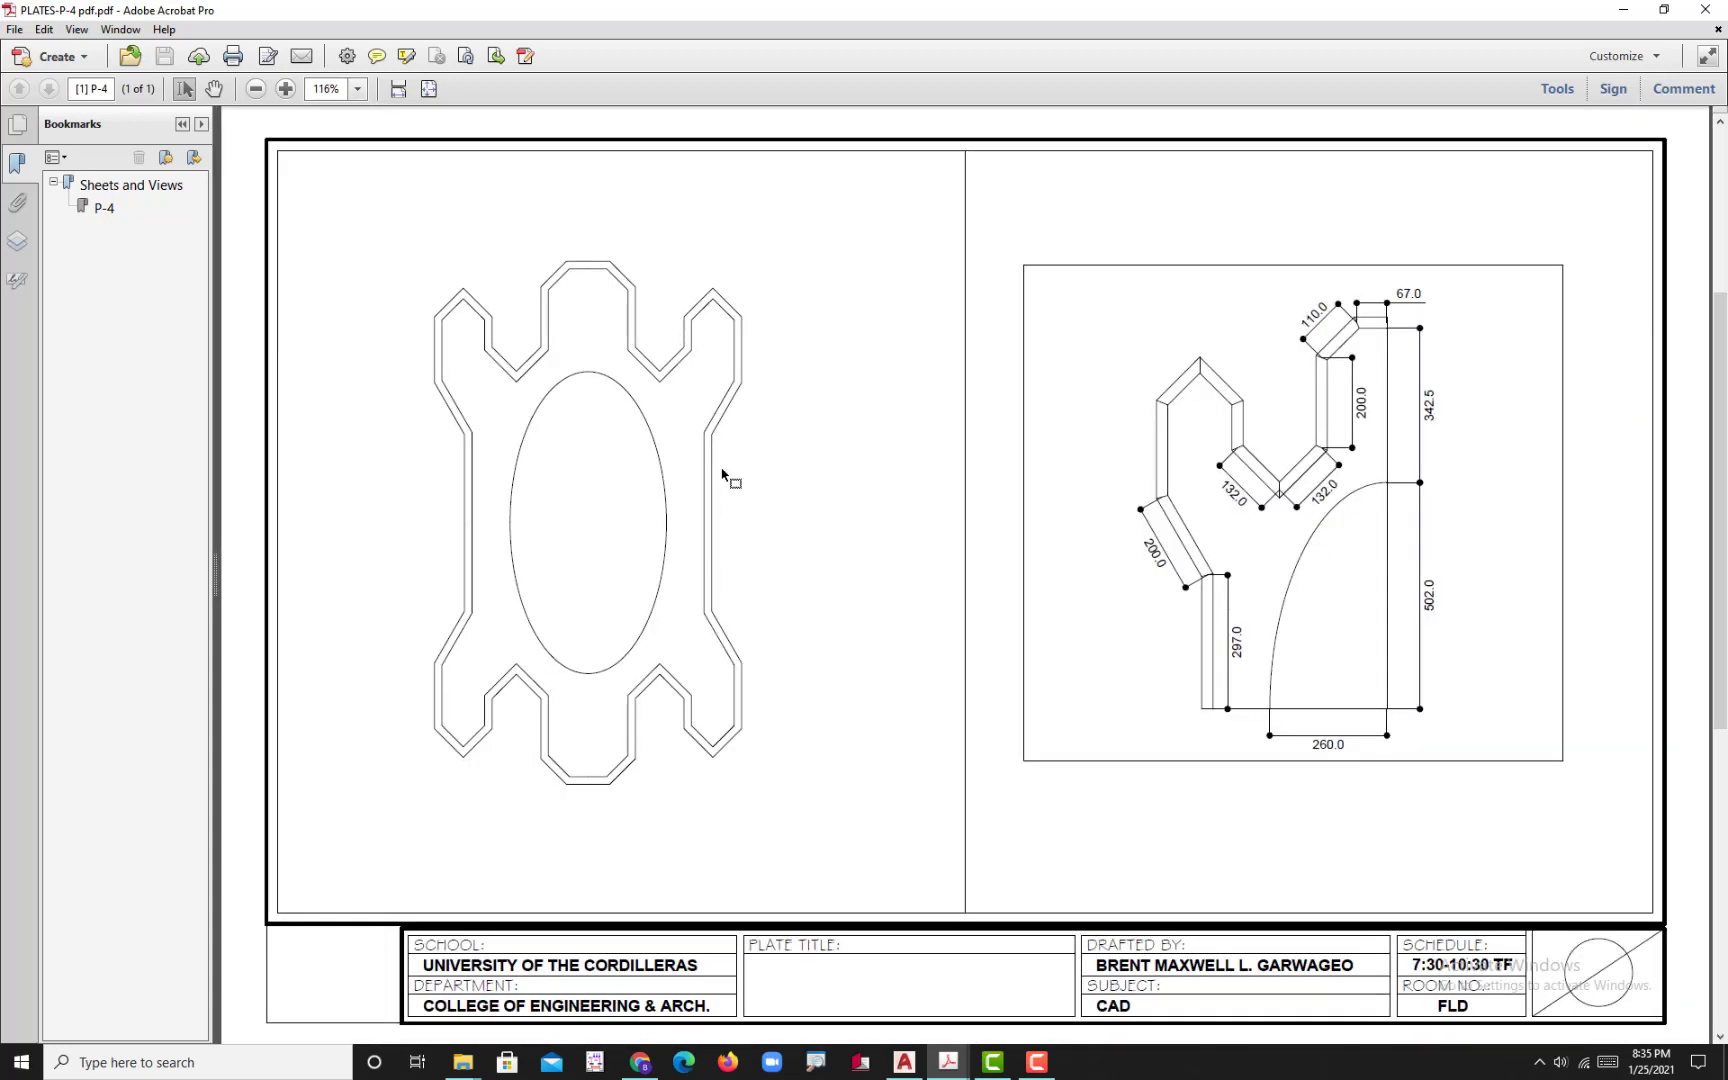
{"action": "scroll", "coordinate": [861, 557], "scroll_direction": "down", "scroll_amount": 1, "text": "ctrl"}
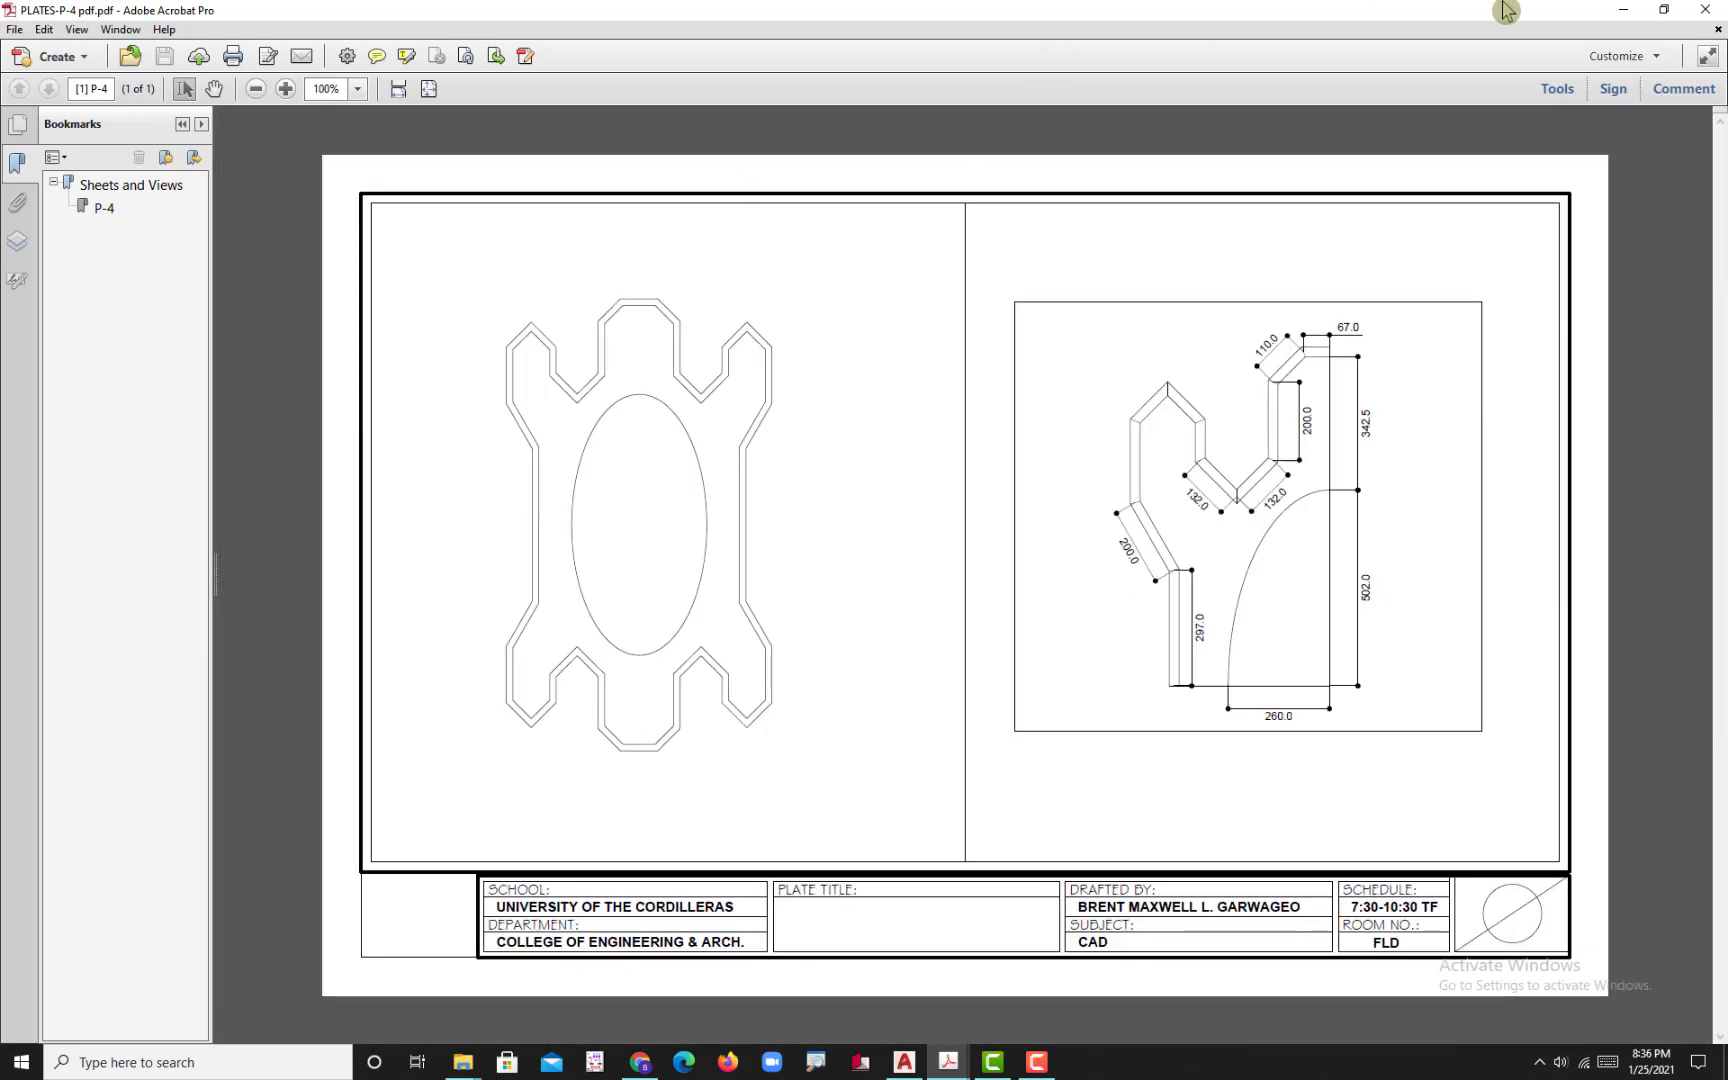
{"action": "left_click", "coordinate": [1705, 9]}
{"action": "scroll", "coordinate": [779, 600], "scroll_direction": "up", "scroll_amount": 3}
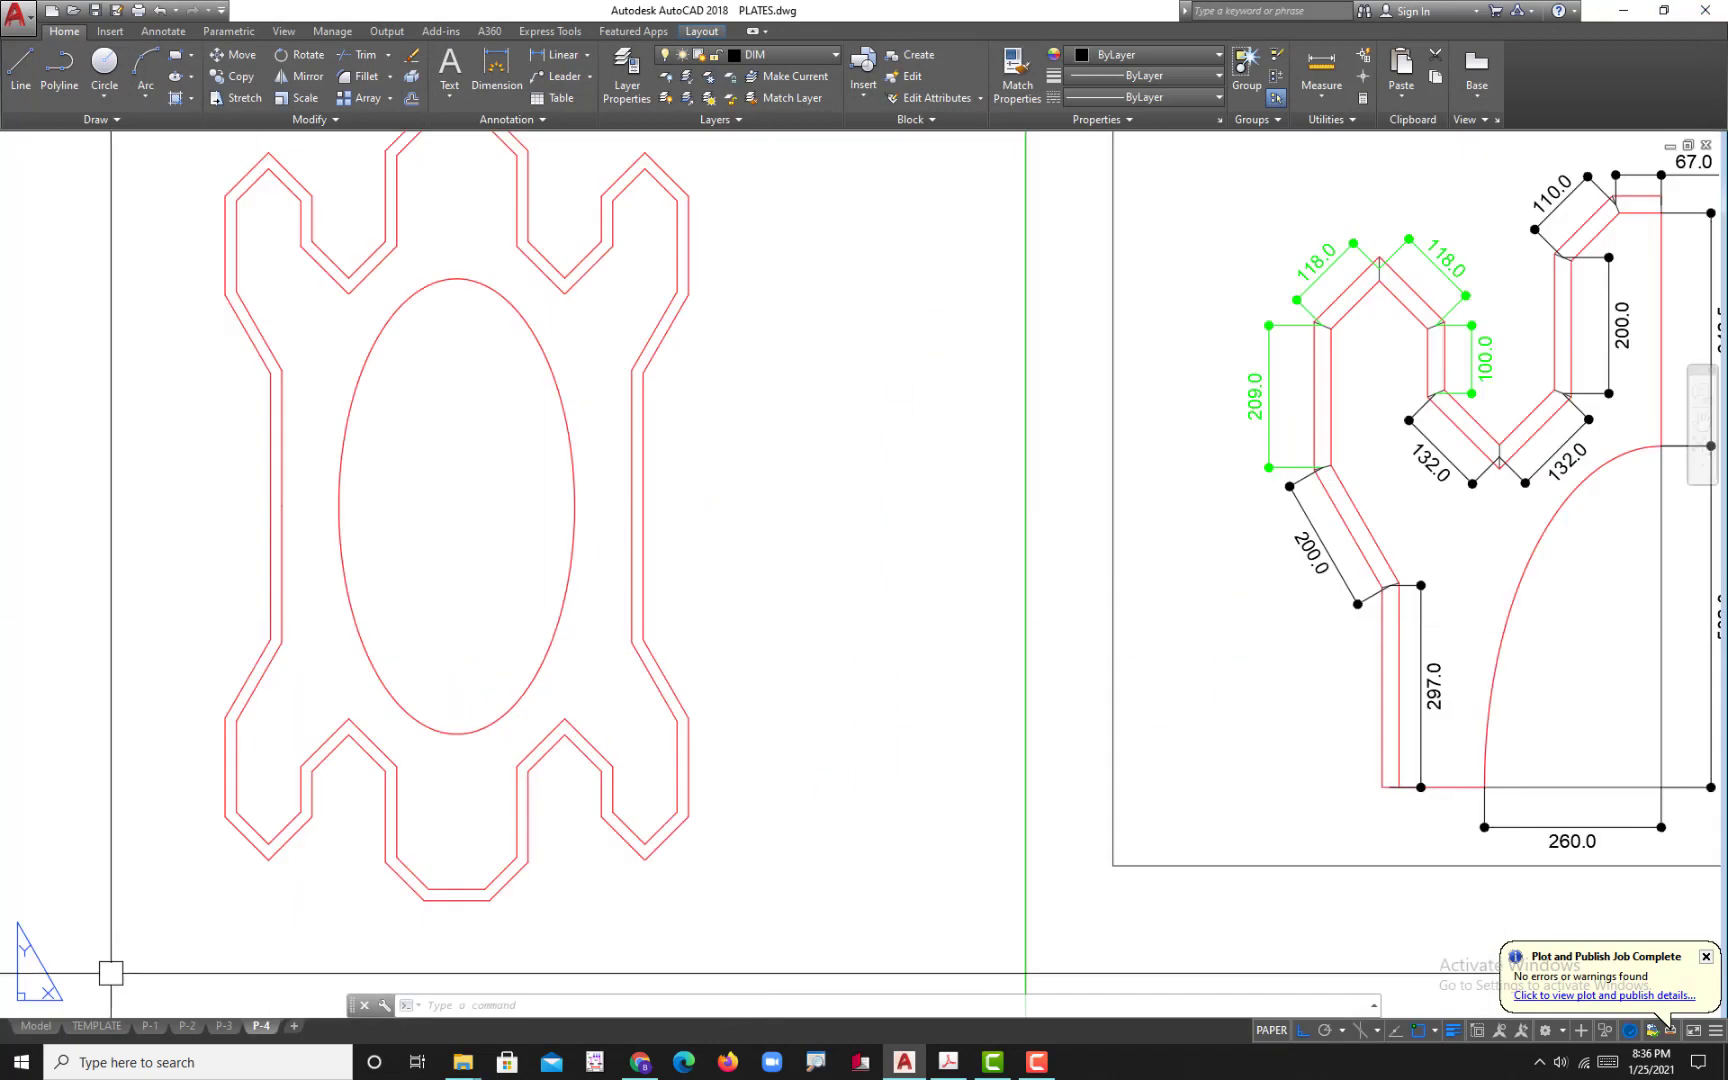
{"action": "left_click", "coordinate": [36, 1026]}
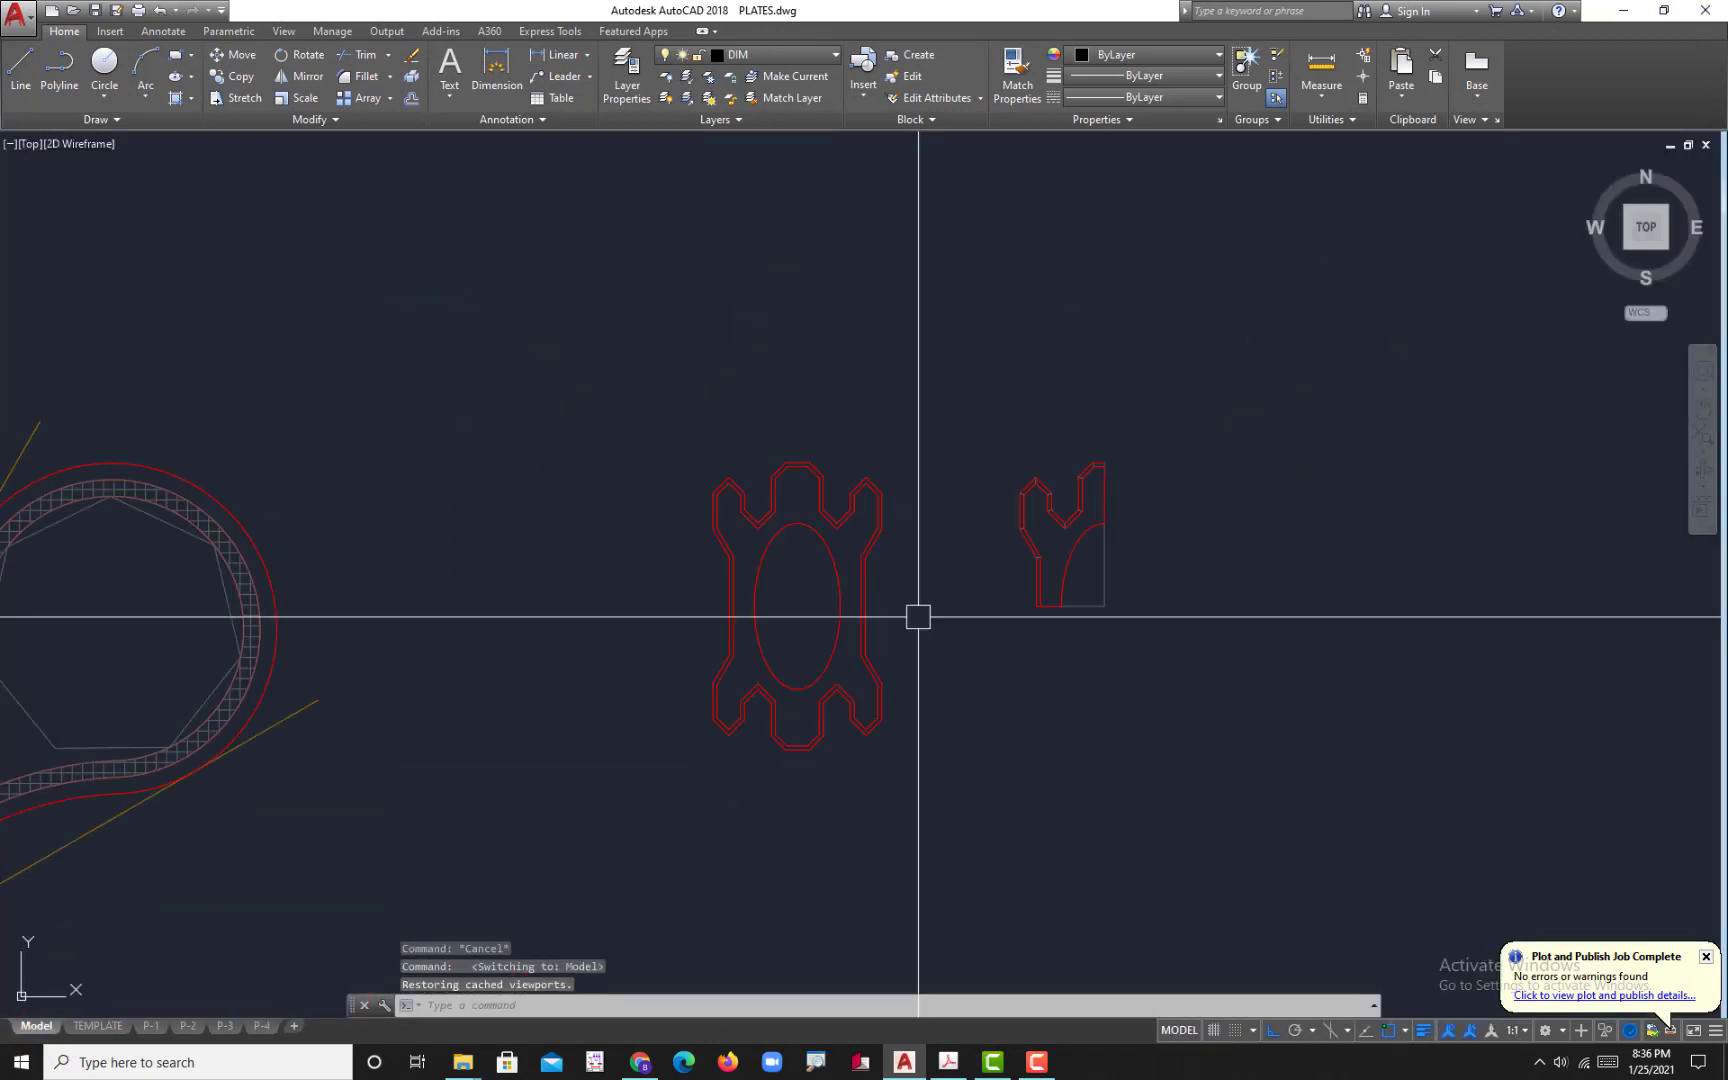
{"action": "scroll", "coordinate": [918, 617], "scroll_direction": "up", "scroll_amount": 5}
{"action": "left_click", "coordinate": [771, 424]}
{"action": "scroll", "coordinate": [747, 621], "scroll_direction": "down", "scroll_amount": 1}
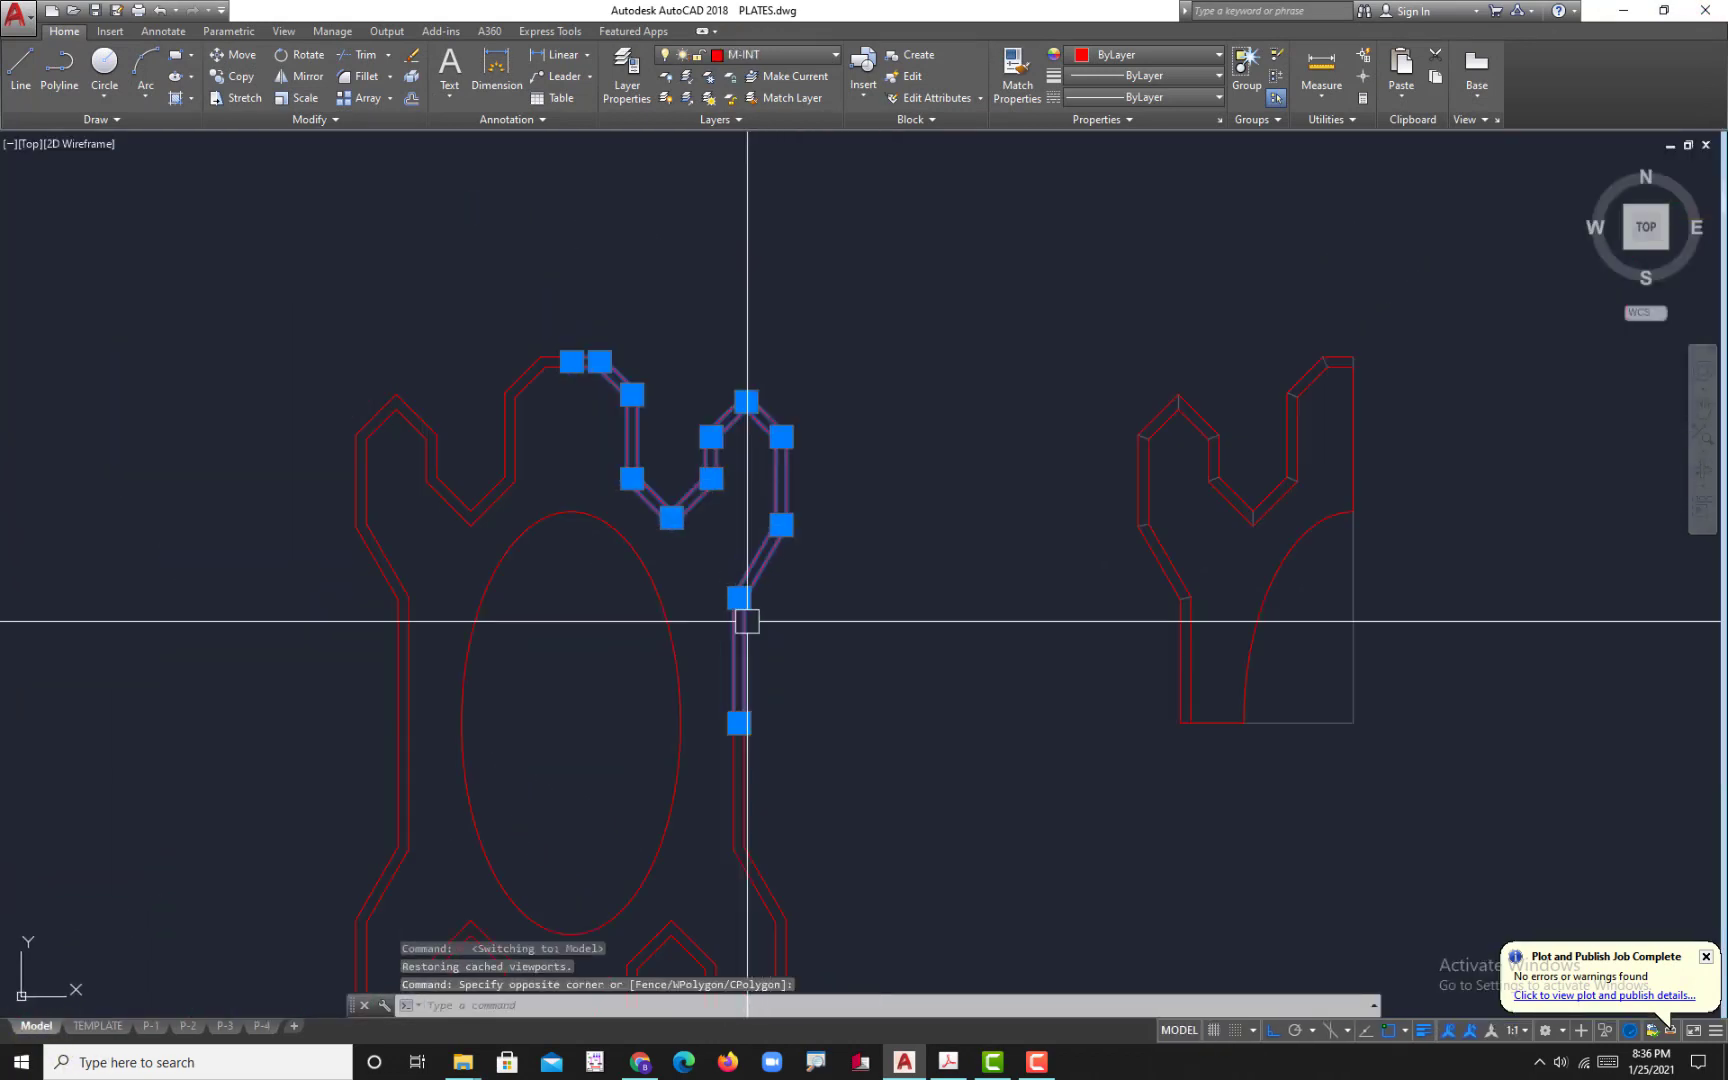
{"action": "scroll", "coordinate": [747, 621], "scroll_direction": "down", "scroll_amount": 1}
{"action": "left_click", "coordinate": [856, 771]}
{"action": "left_click", "coordinate": [660, 695]}
{"action": "left_click", "coordinate": [499, 678]}
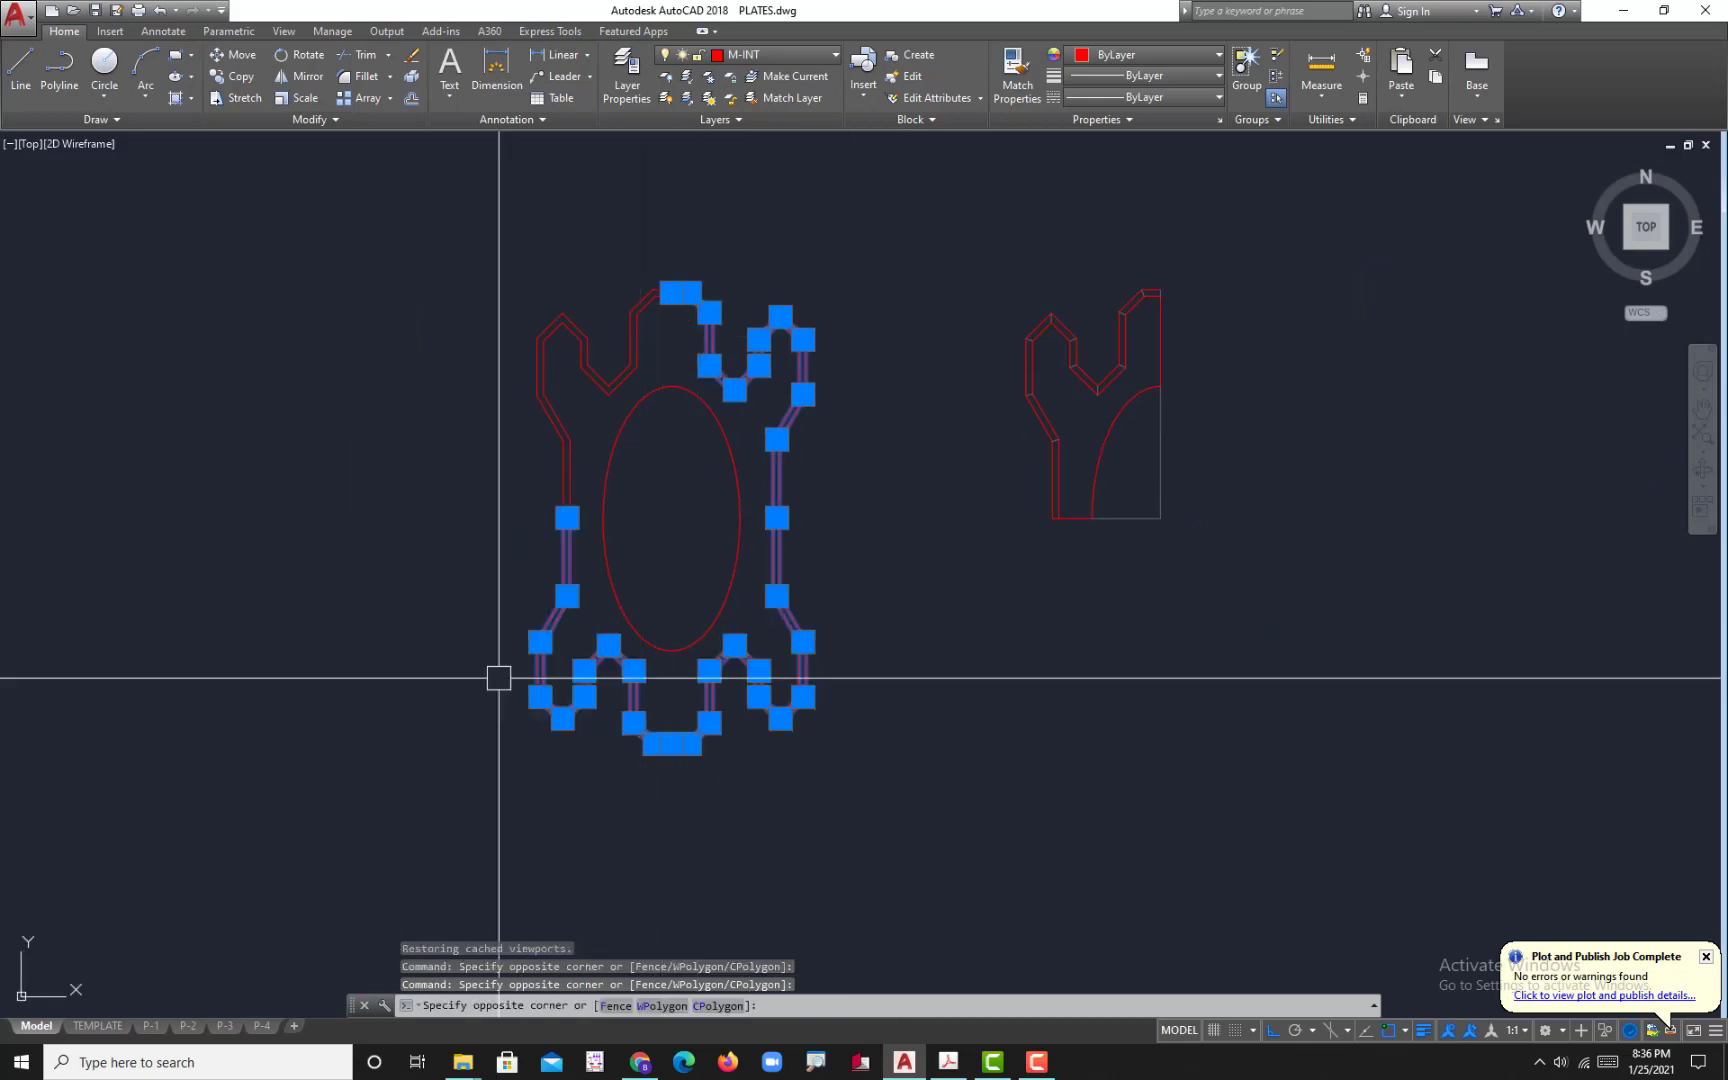
{"action": "left_click", "coordinate": [463, 312]}
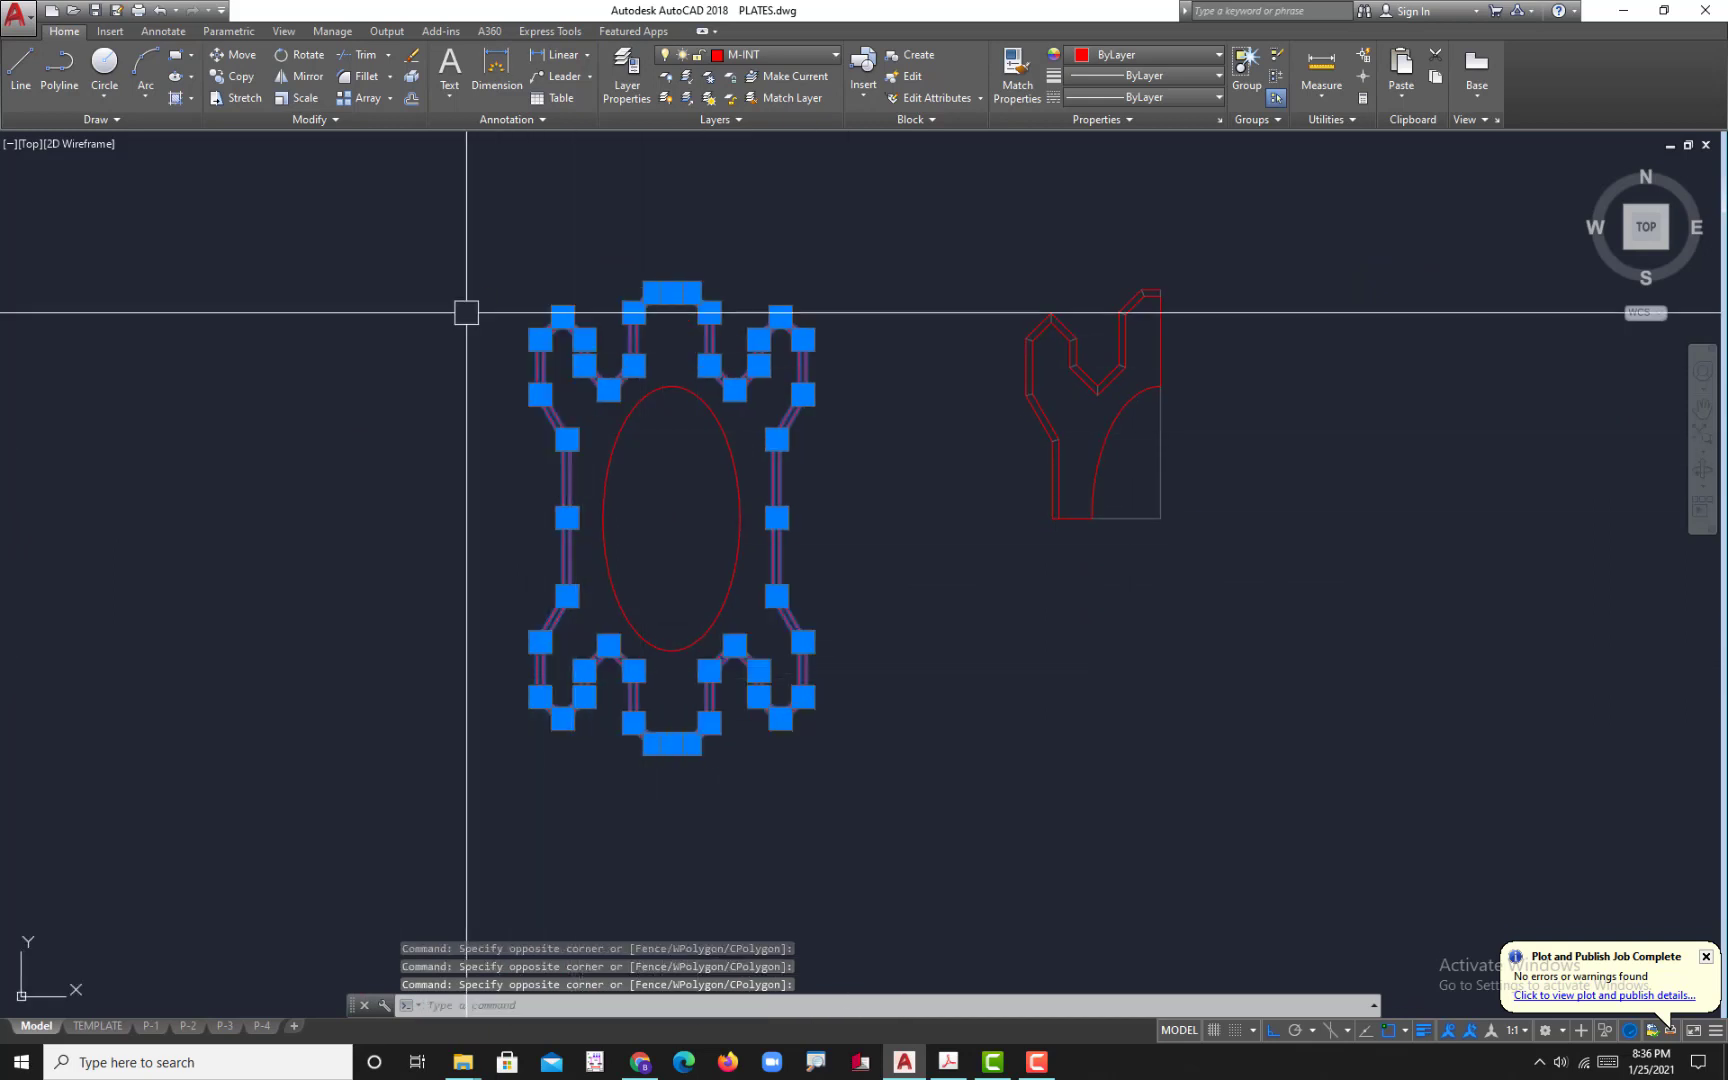
{"action": "left_click", "coordinate": [800, 55]}
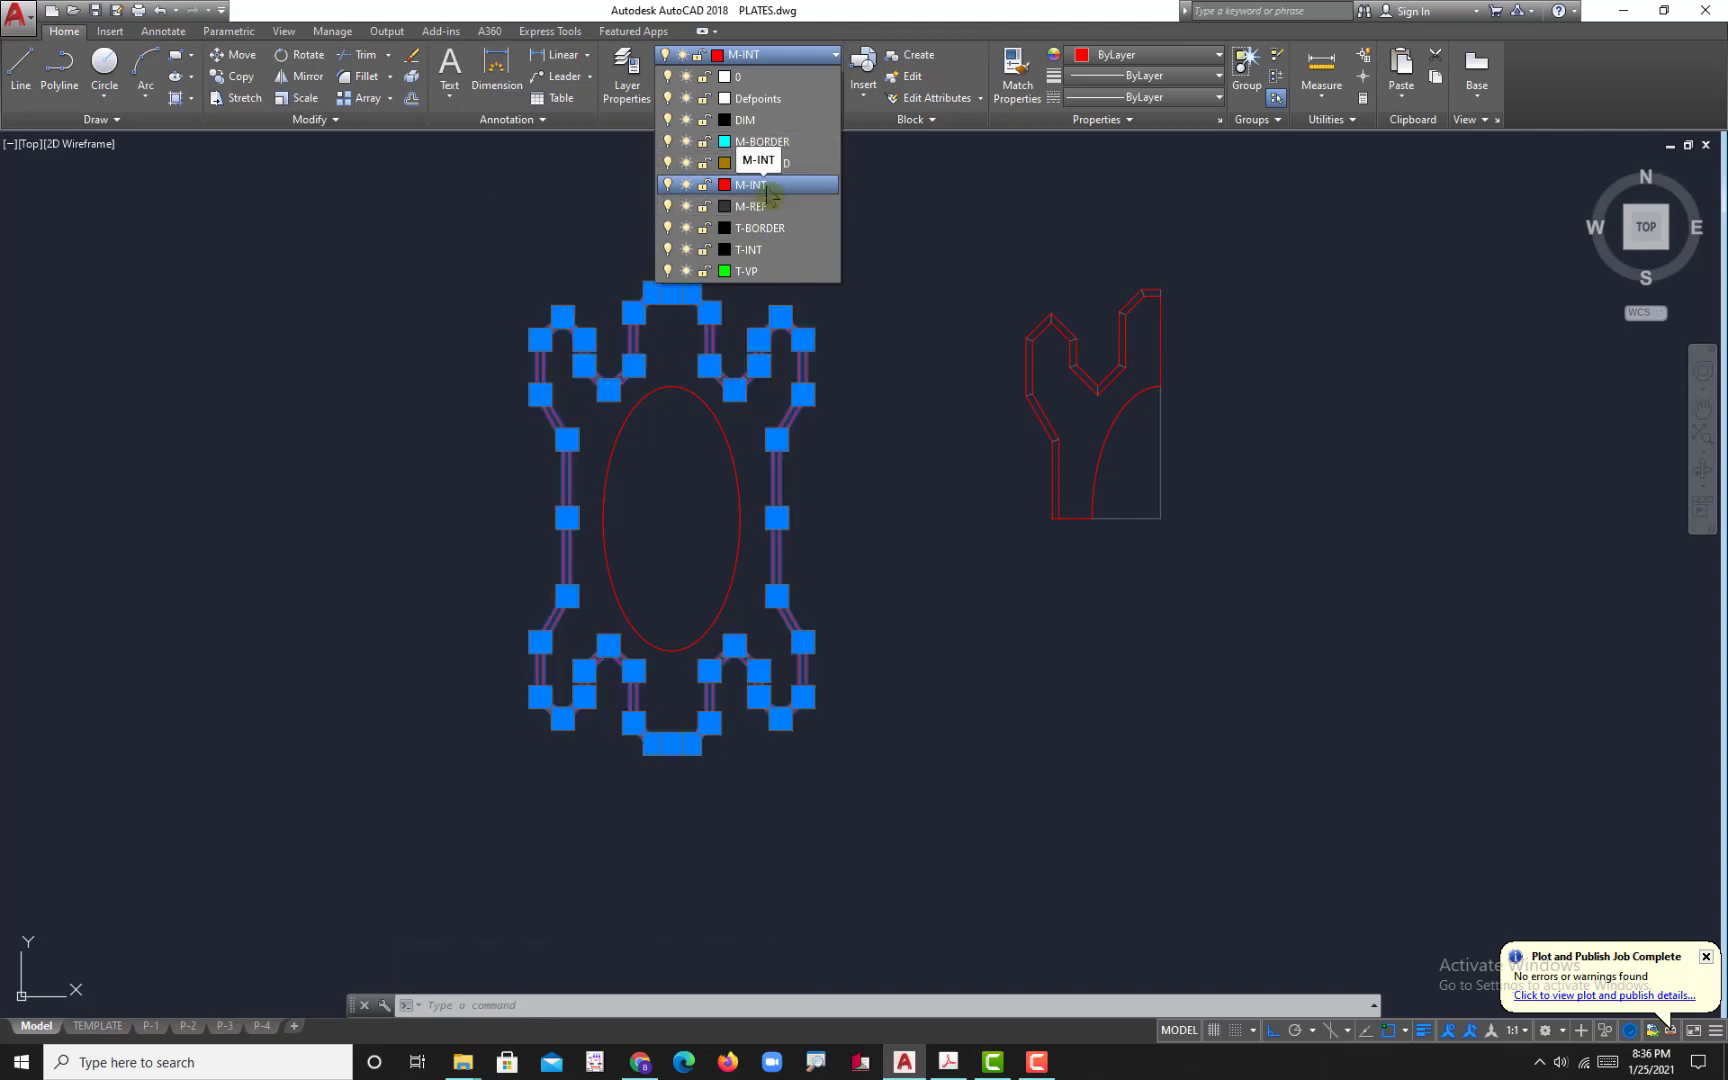
{"action": "left_click", "coordinate": [906, 467]}
{"action": "key", "text": "Escape"}
{"action": "scroll", "coordinate": [872, 405], "scroll_direction": "up", "scroll_amount": 2}
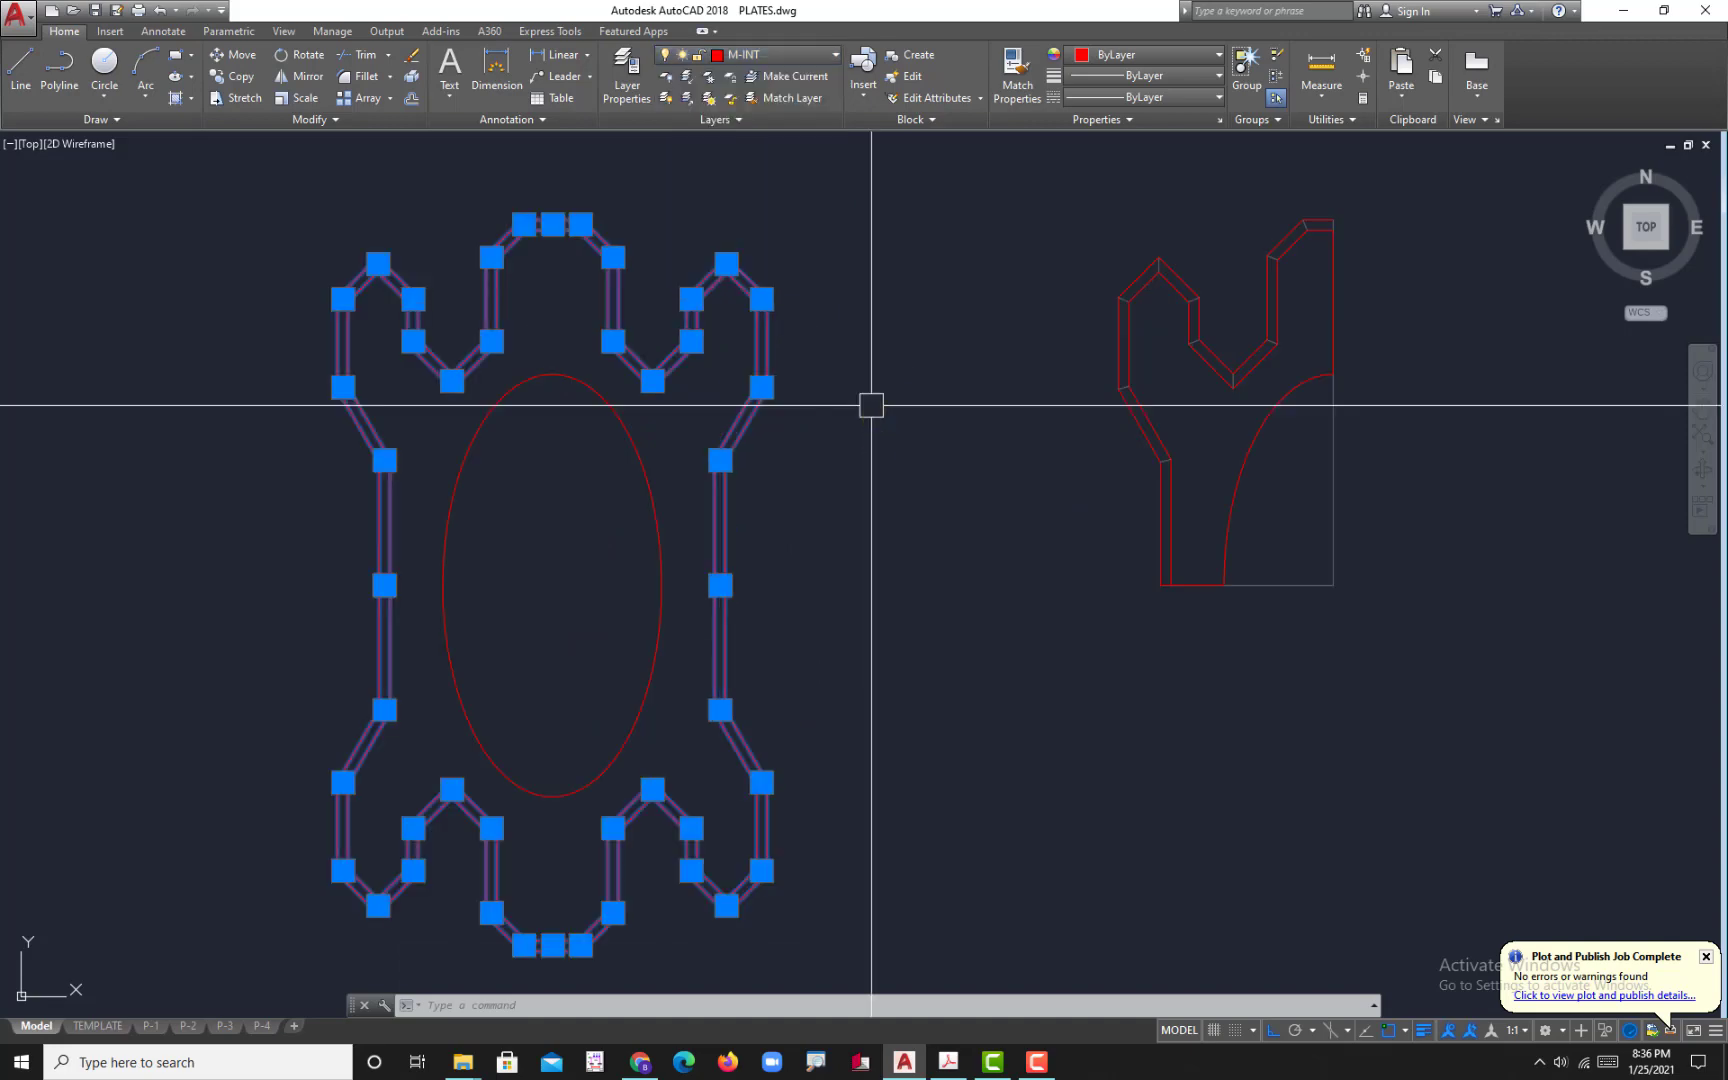
{"action": "scroll", "coordinate": [846, 458], "scroll_direction": "up", "scroll_amount": 2}
{"action": "key", "text": "Escape"}
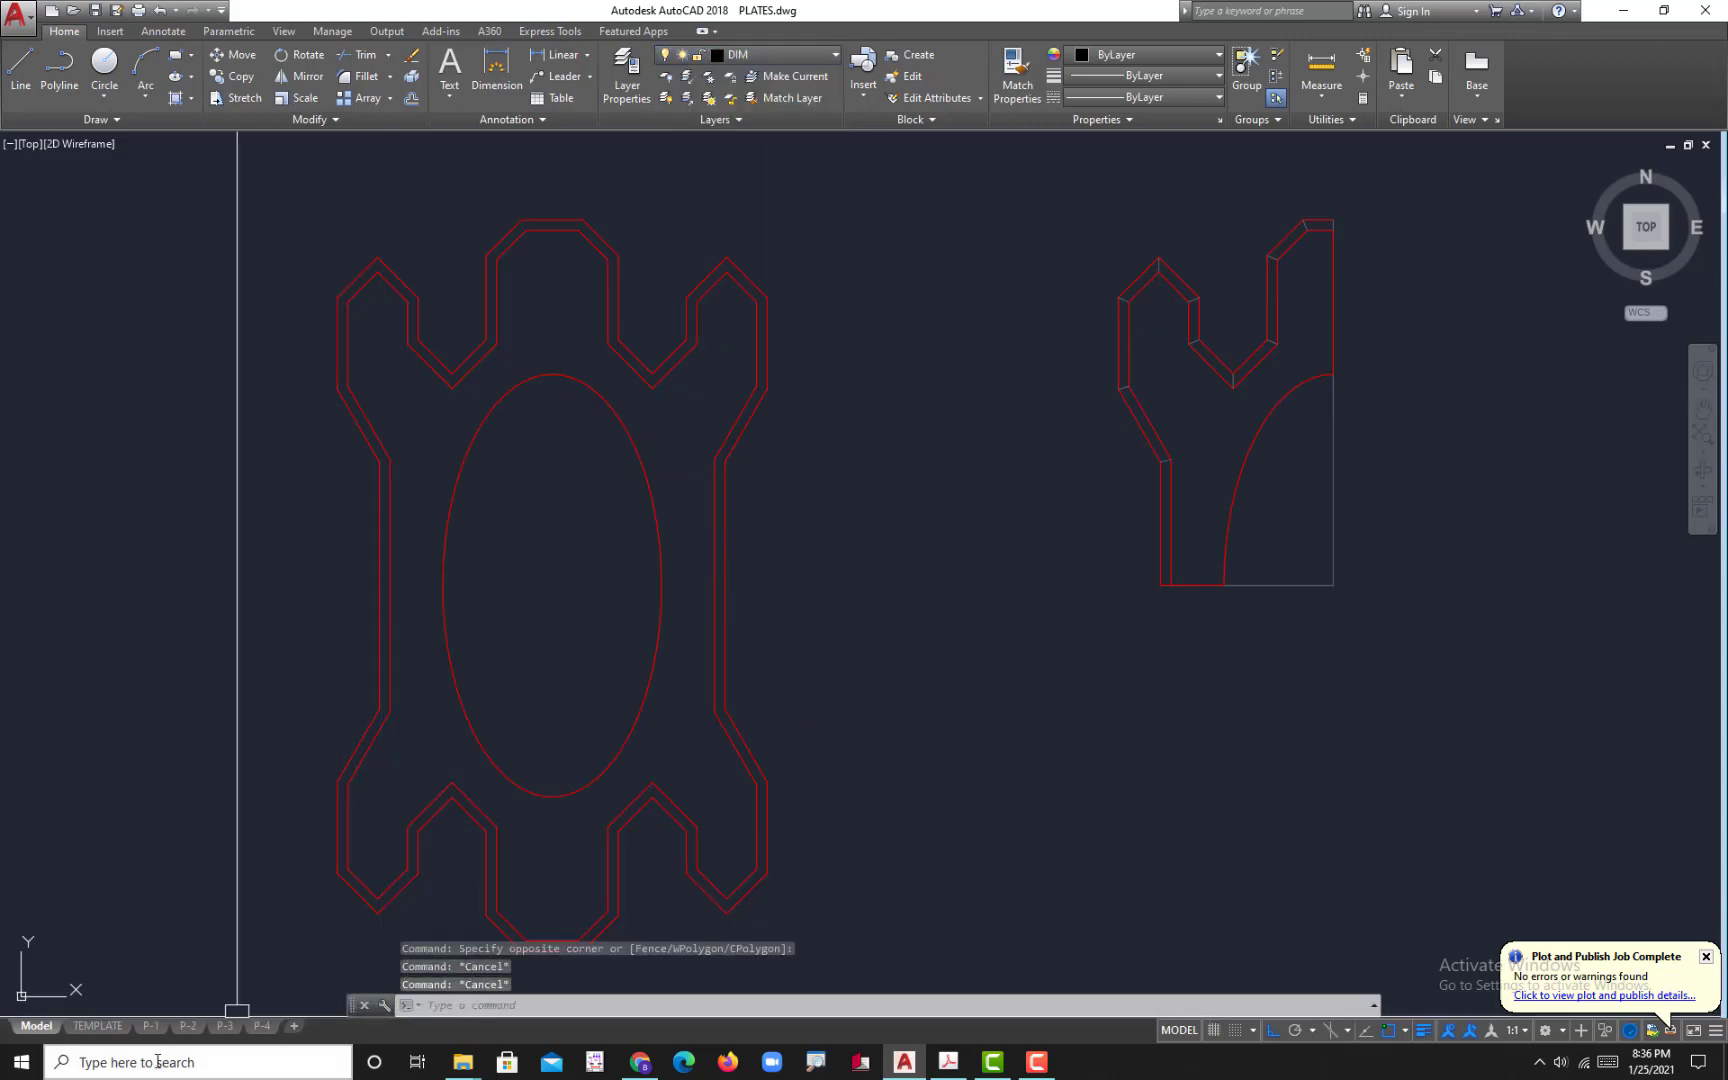
- On the P-4 layout, match the slanted 200 dimension's properties onto the green 209, 118 and 100 dimensions
{"action": "left_click", "coordinate": [261, 1026]}
{"action": "scroll", "coordinate": [1063, 566], "scroll_direction": "up", "scroll_amount": 3}
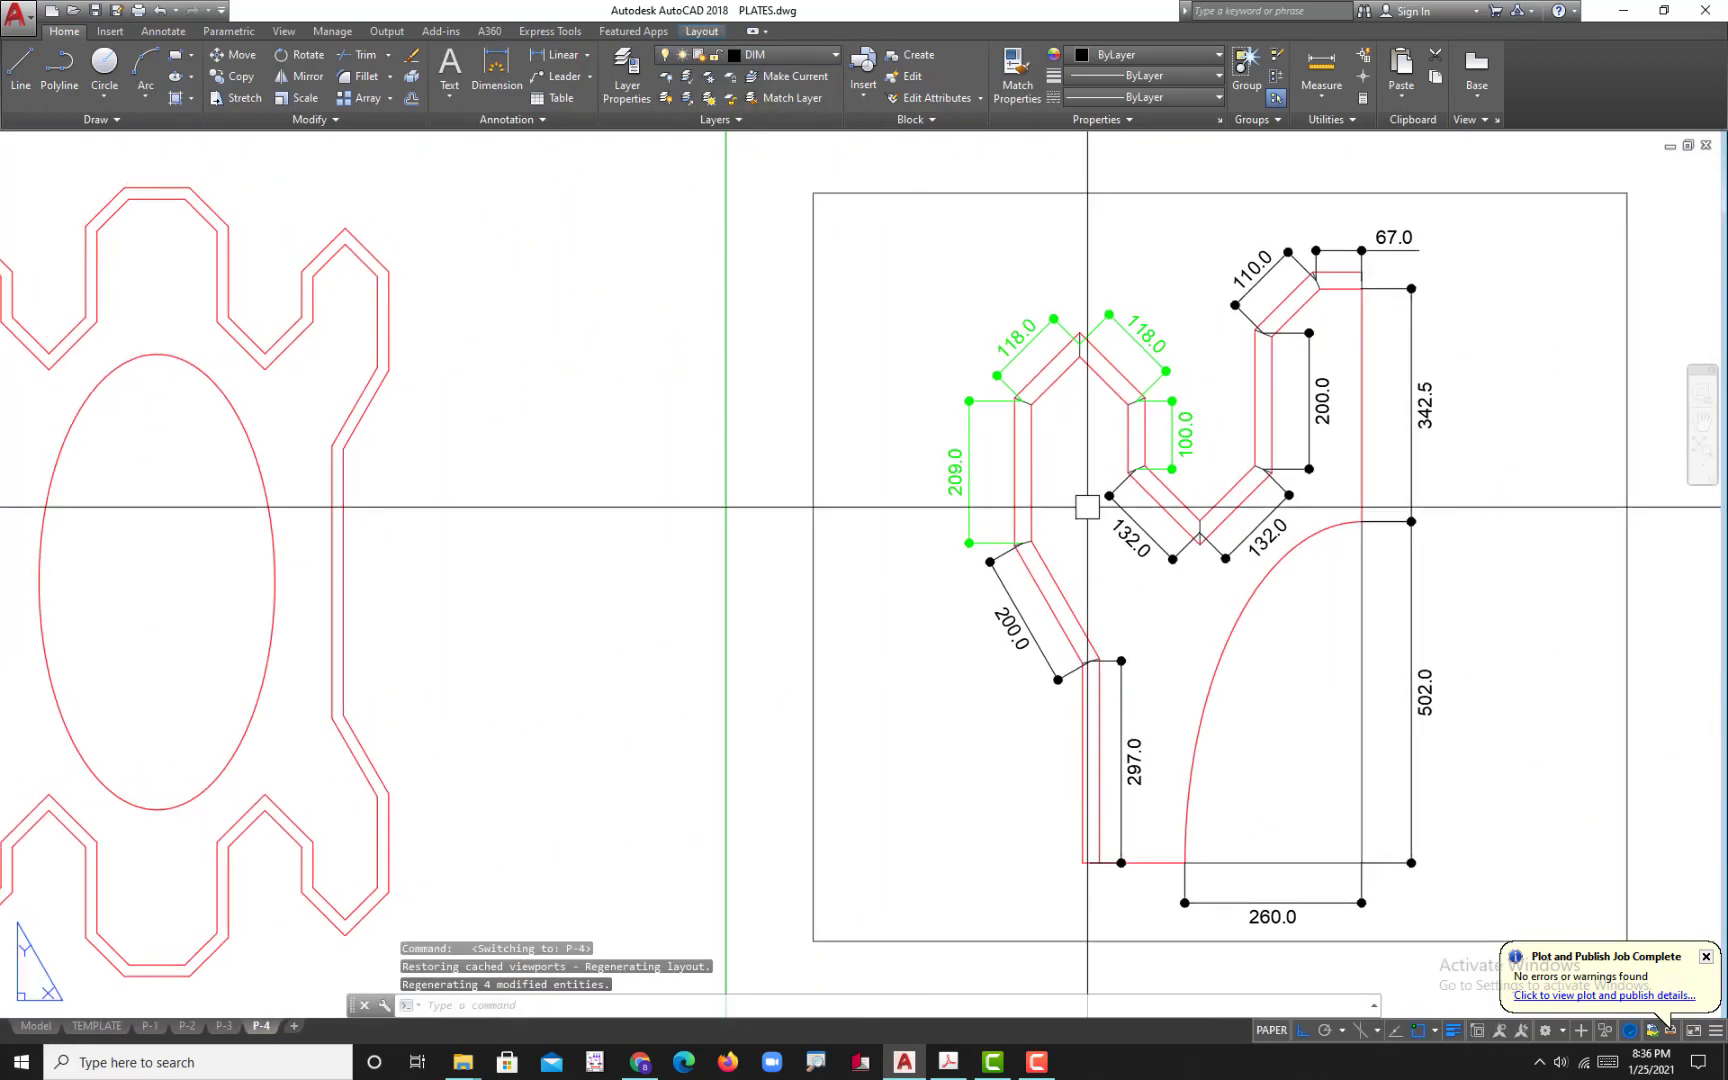
{"action": "type", "text": "MA"}
{"action": "key", "text": "Return"}
{"action": "left_click", "coordinate": [1024, 621]}
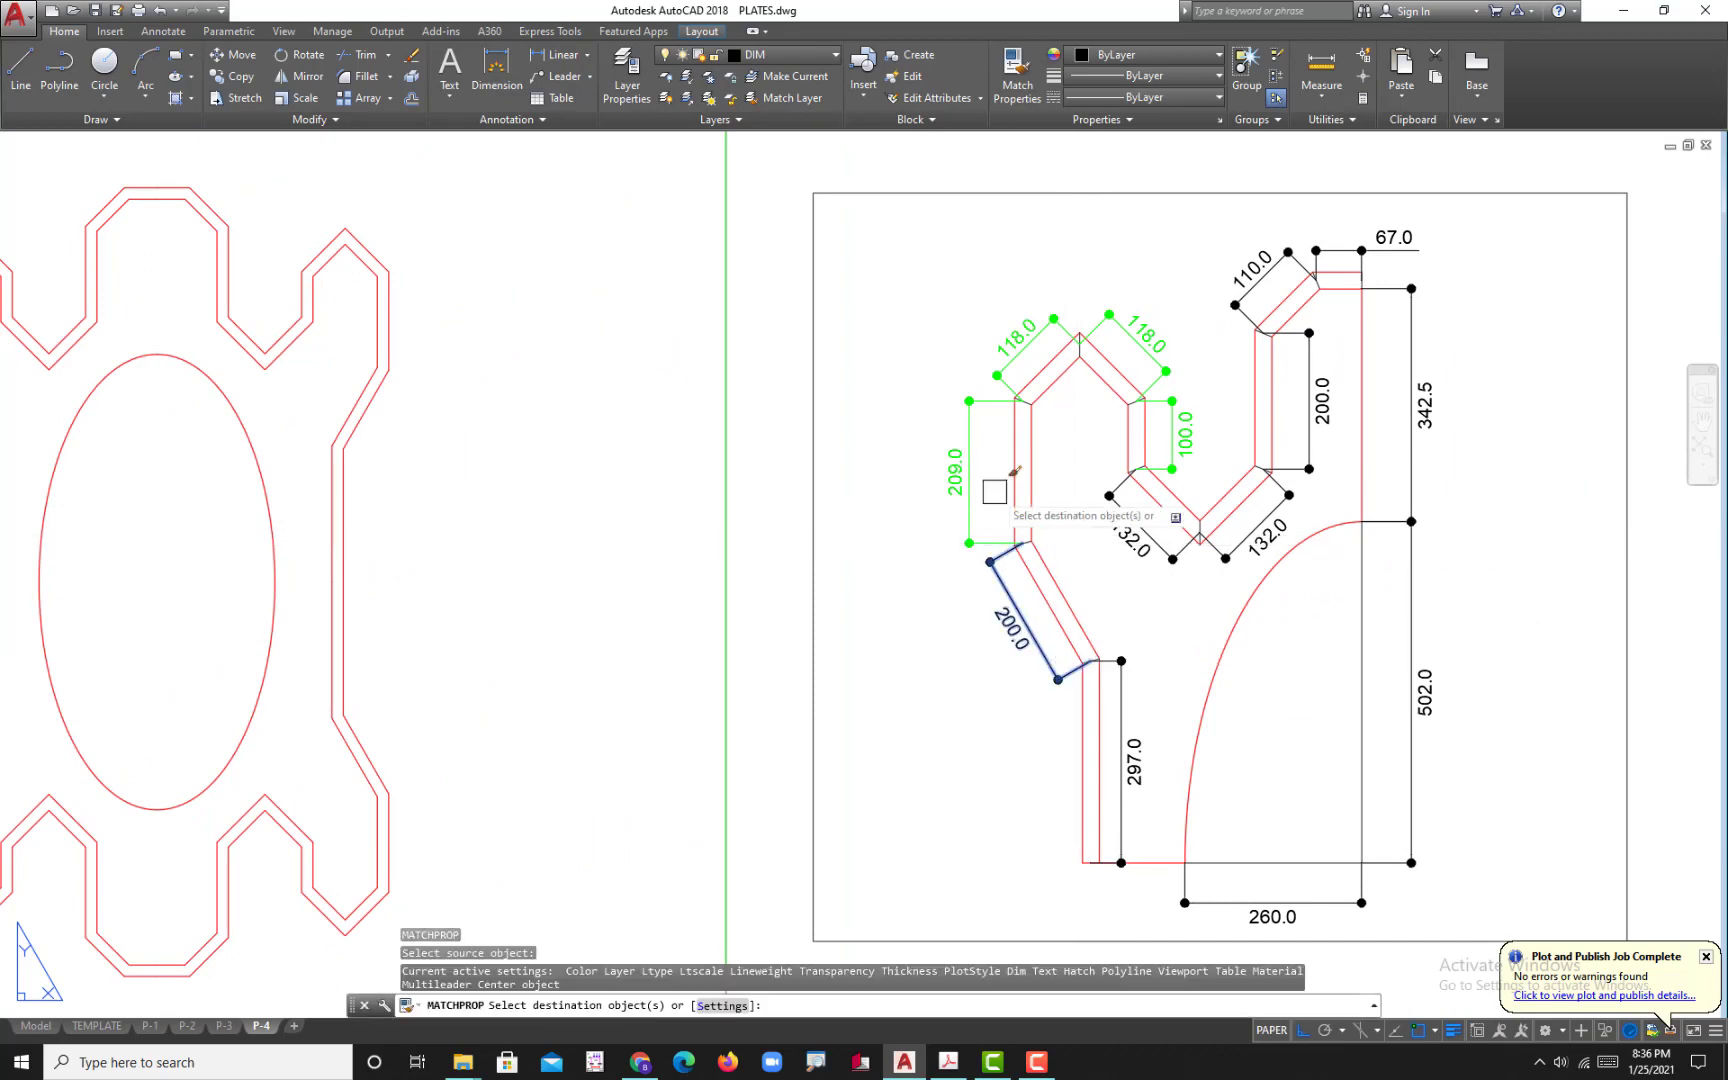
{"action": "left_click", "coordinate": [993, 474]}
{"action": "left_click", "coordinate": [1016, 348]}
{"action": "left_click", "coordinate": [1125, 330]}
{"action": "left_click", "coordinate": [1172, 435]}
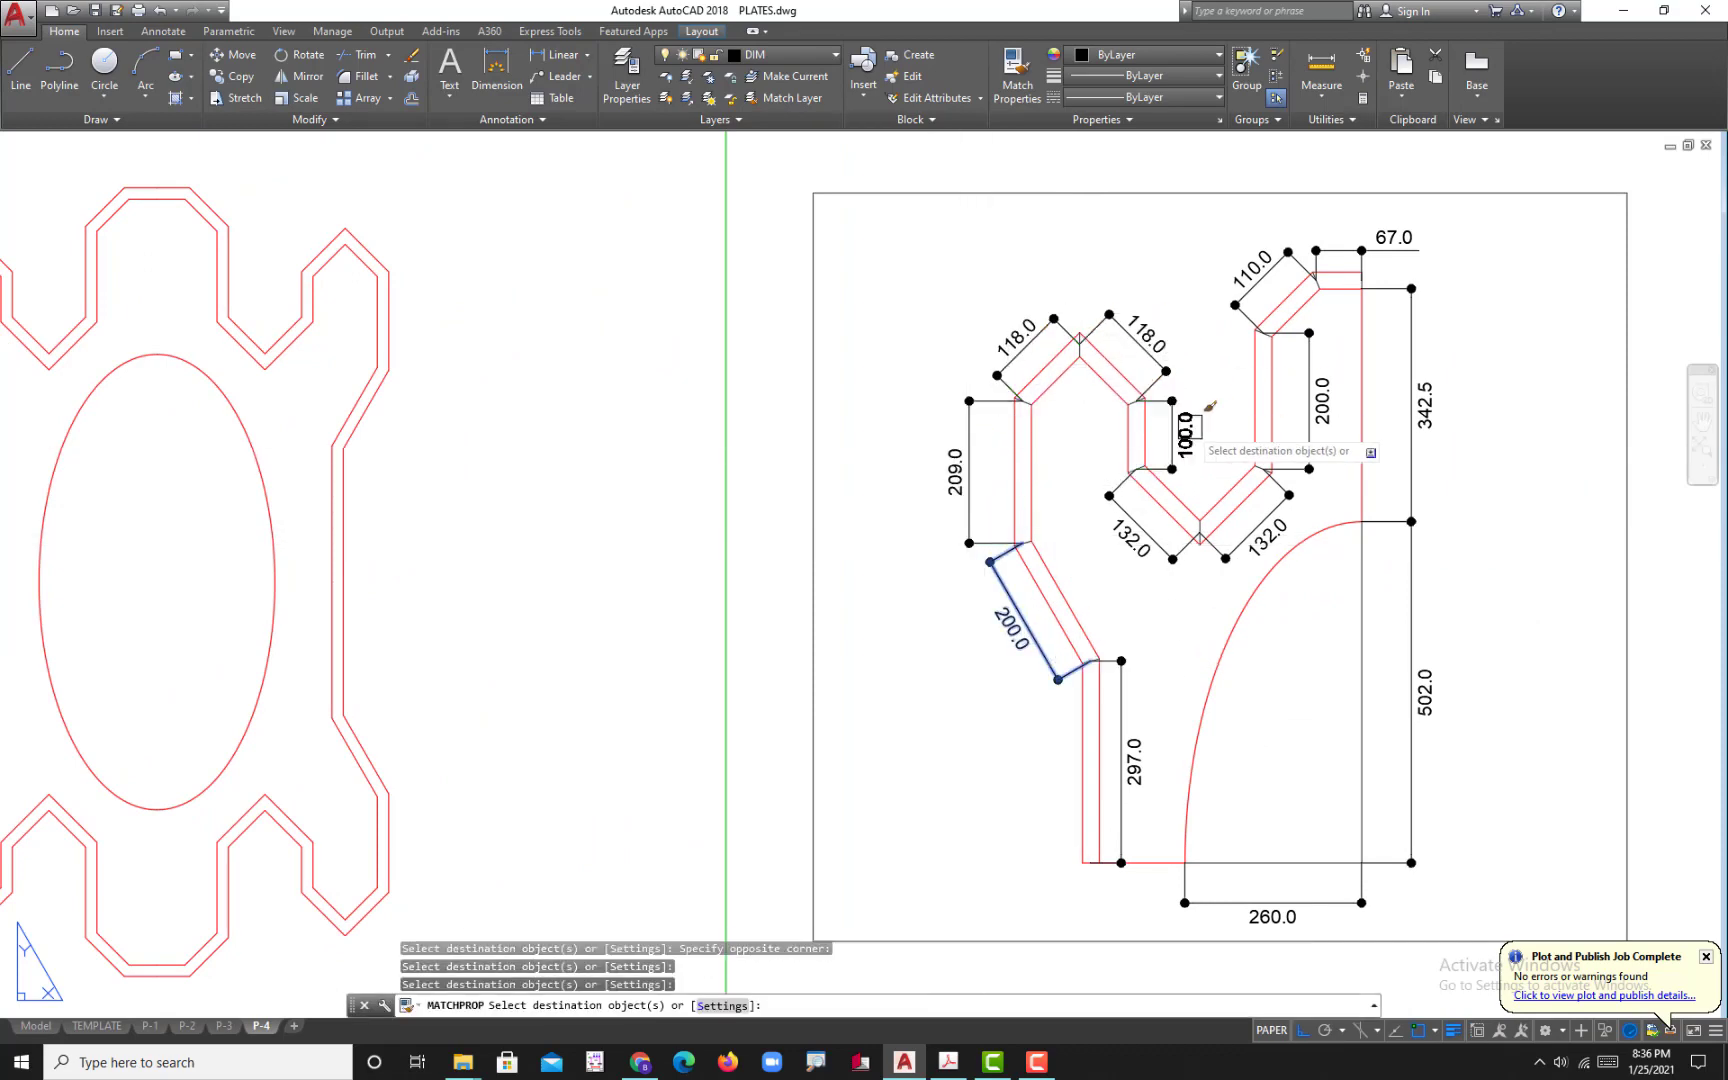
{"action": "left_click", "coordinate": [1135, 520]}
{"action": "scroll", "coordinate": [1056, 500], "scroll_direction": "down", "scroll_amount": 4}
{"action": "scroll", "coordinate": [785, 556], "scroll_direction": "up", "scroll_amount": 3}
{"action": "key", "text": "Escape"}
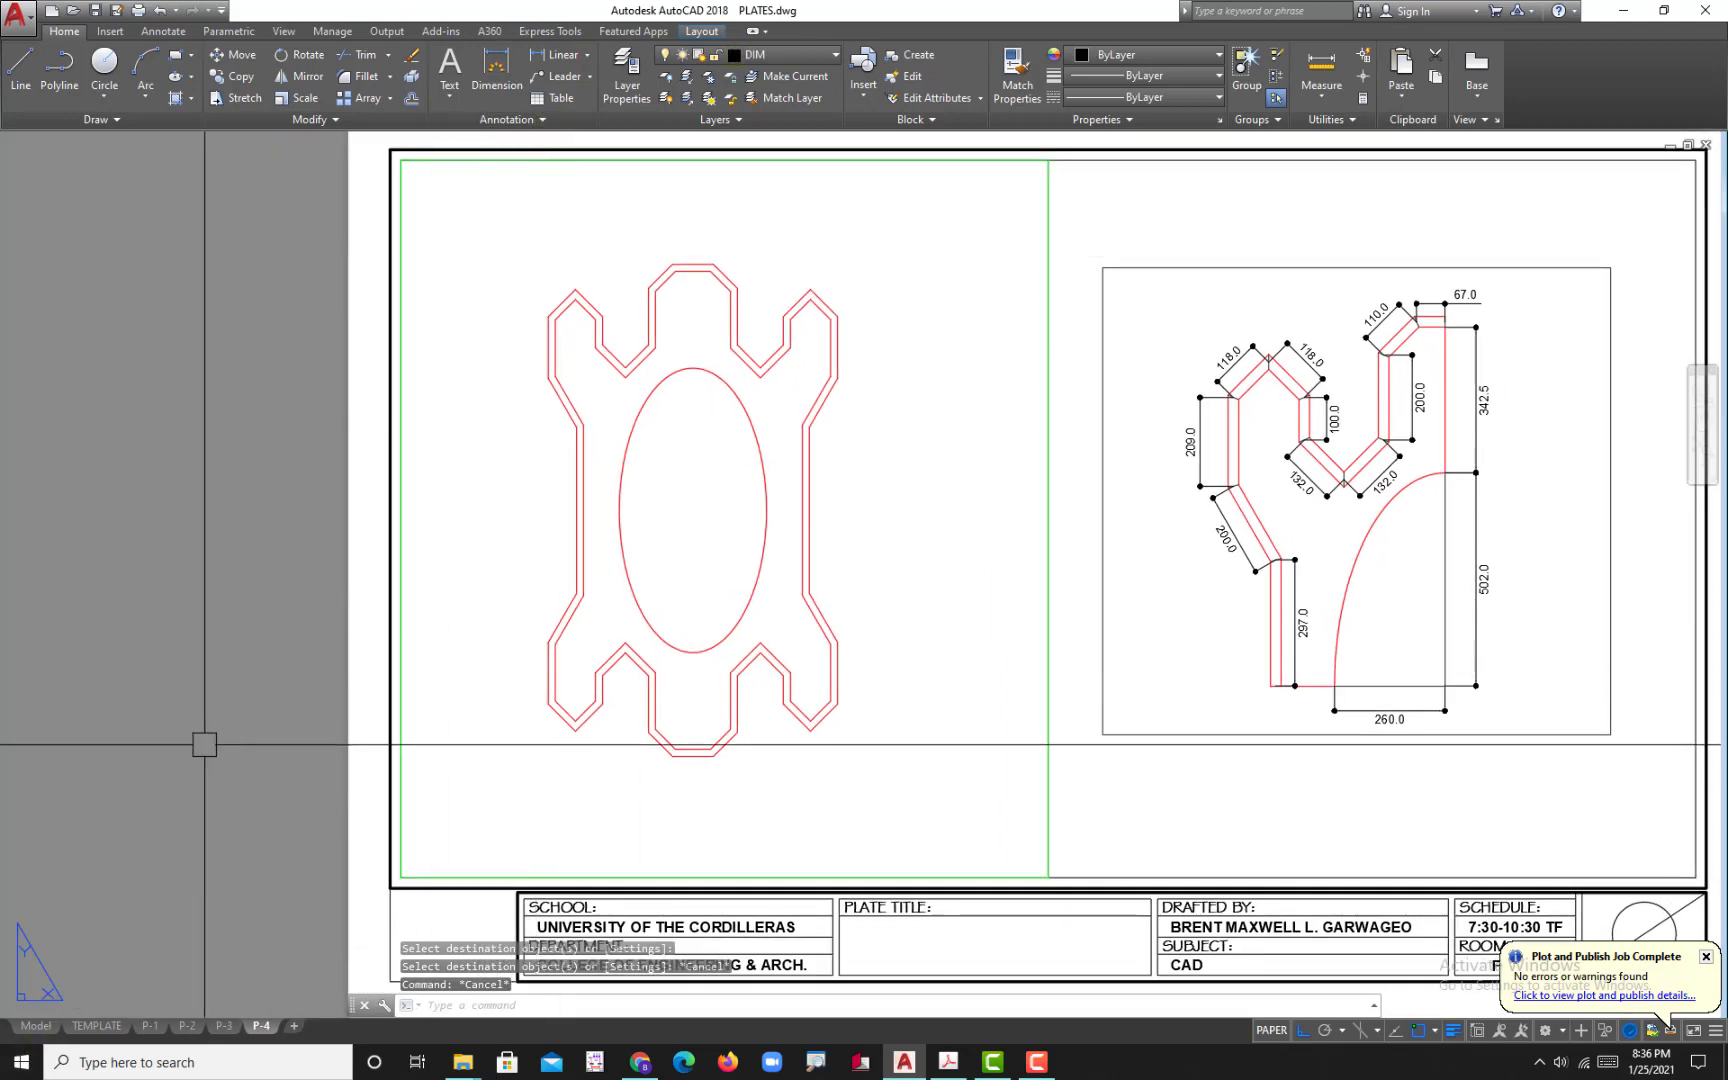
- Create a layer named M-0.30 based on M-BORDER and set its colour to blue
{"action": "type", "text": "LA"}
{"action": "key", "text": "Return"}
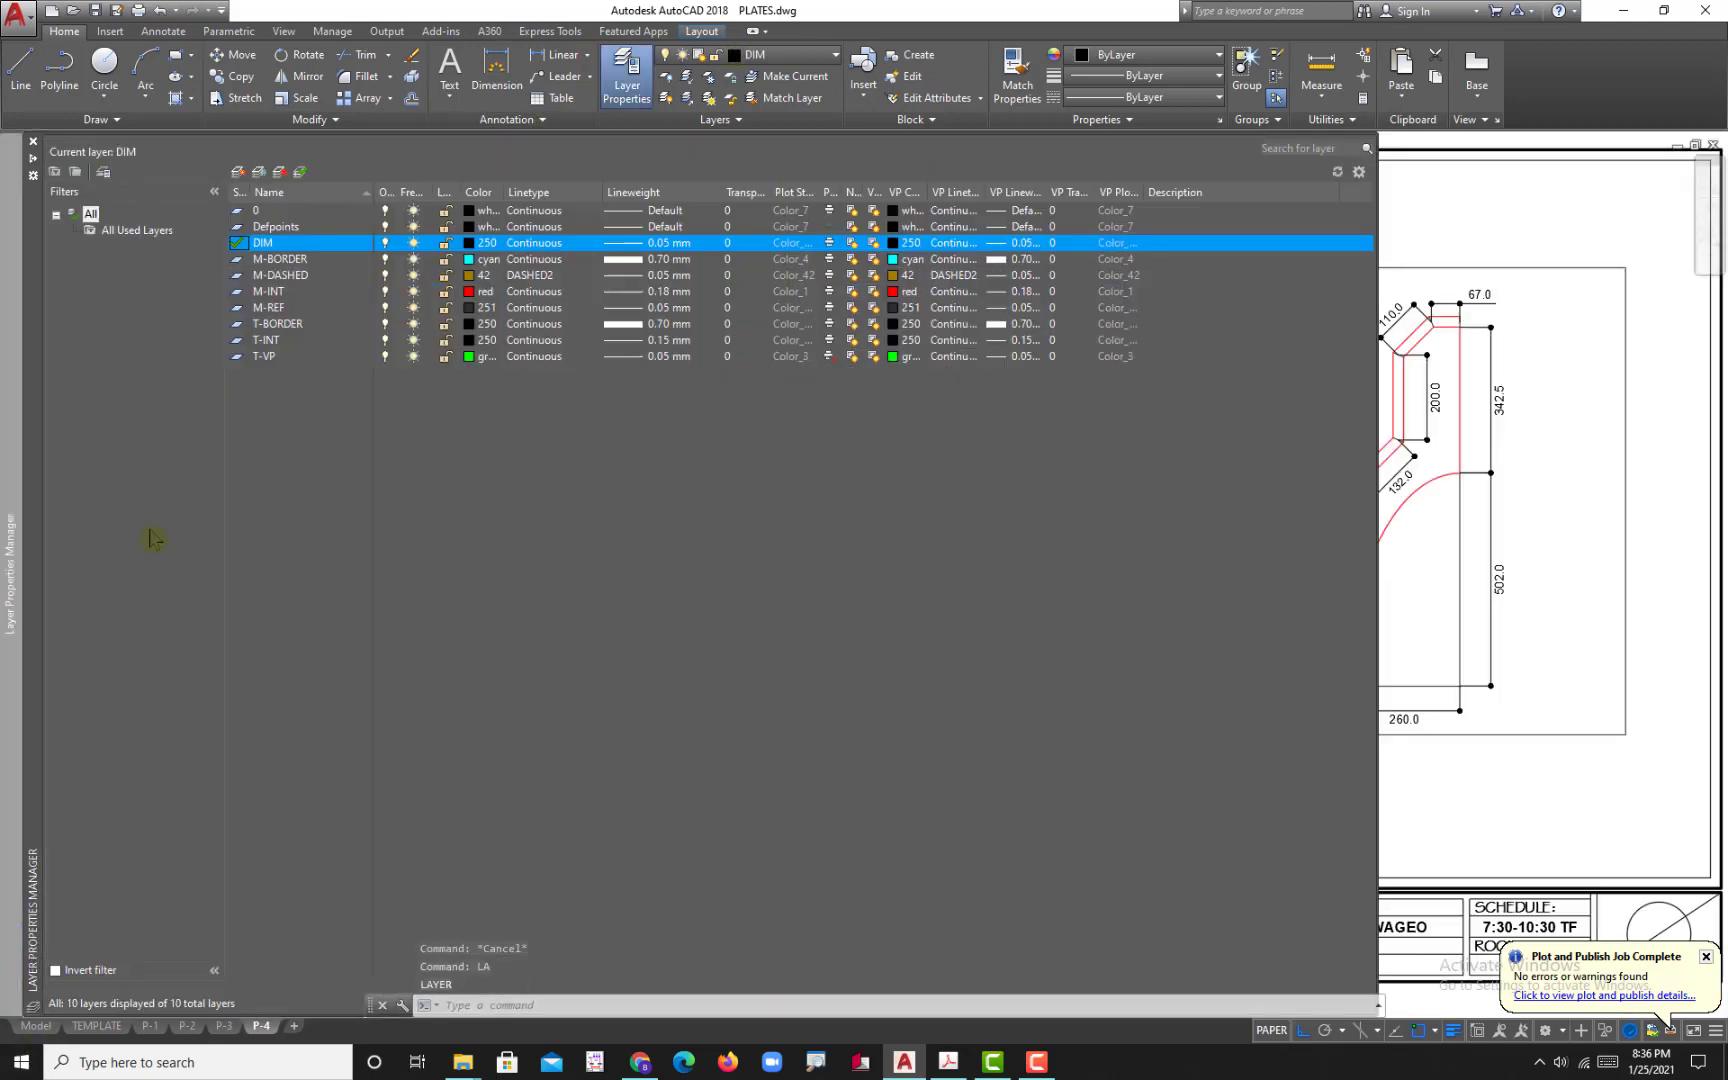
{"action": "key", "text": "Down"}
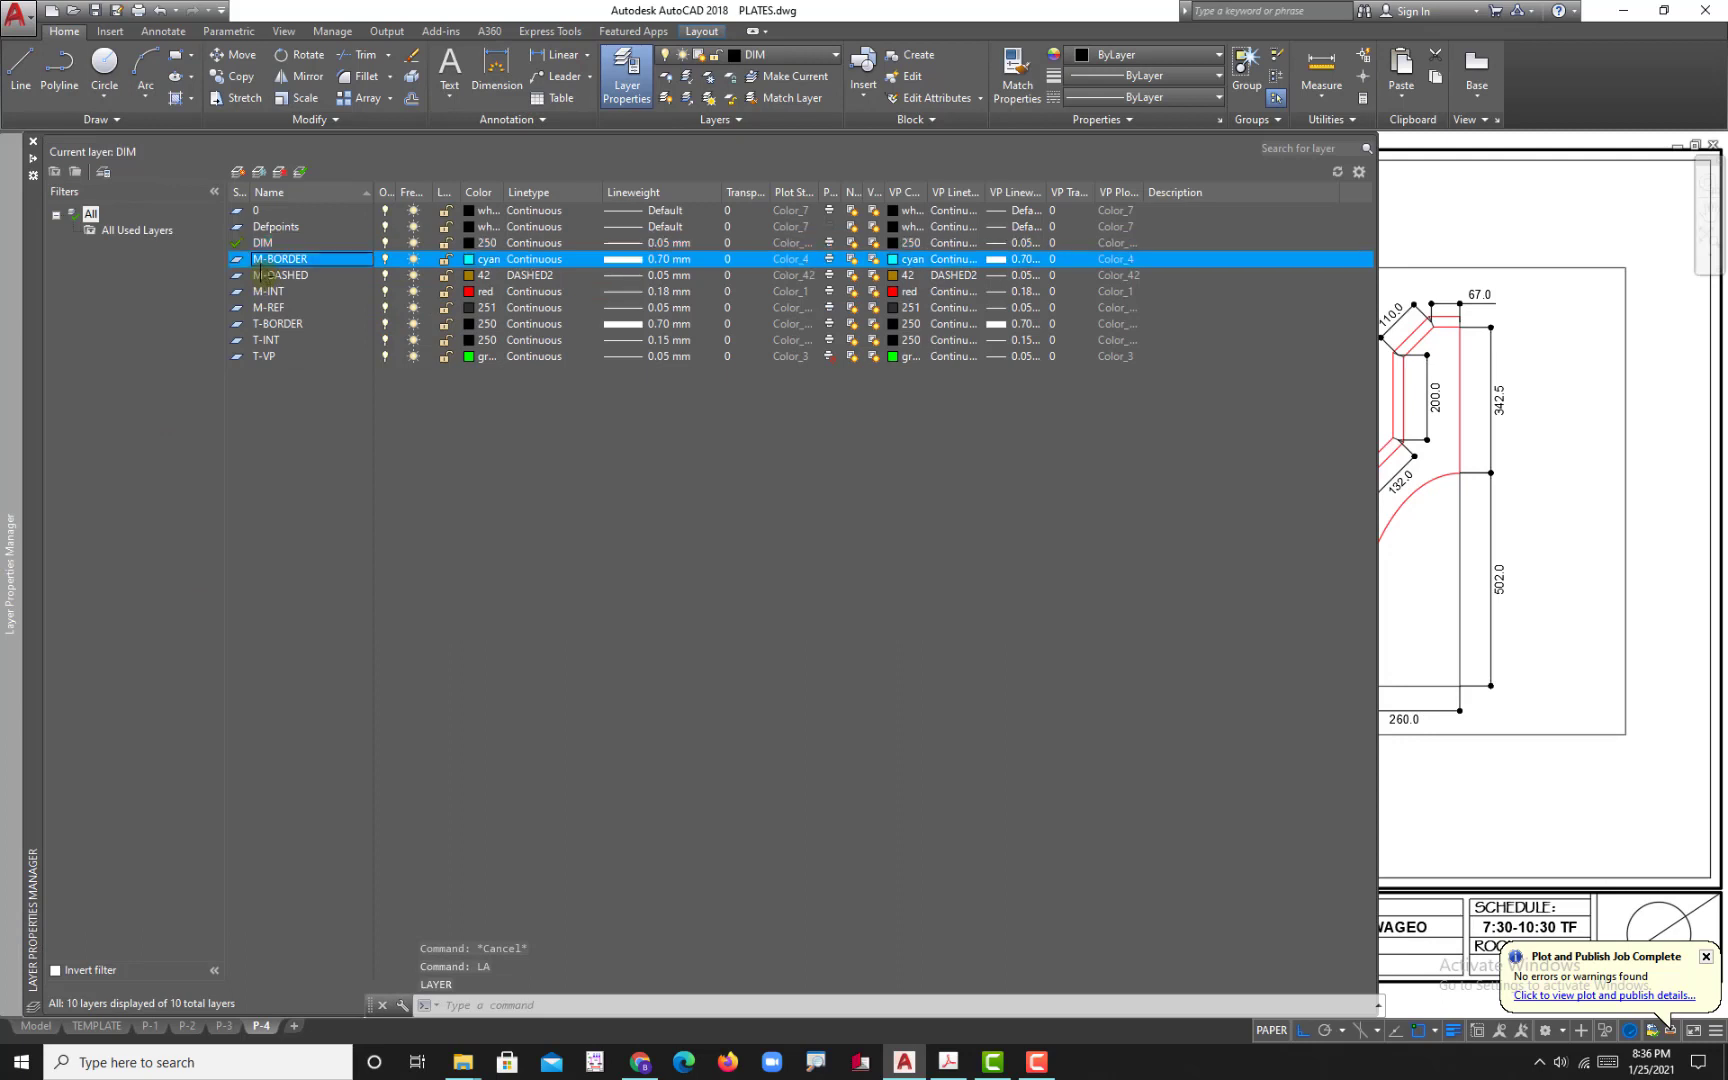
{"action": "left_click", "coordinate": [240, 173]}
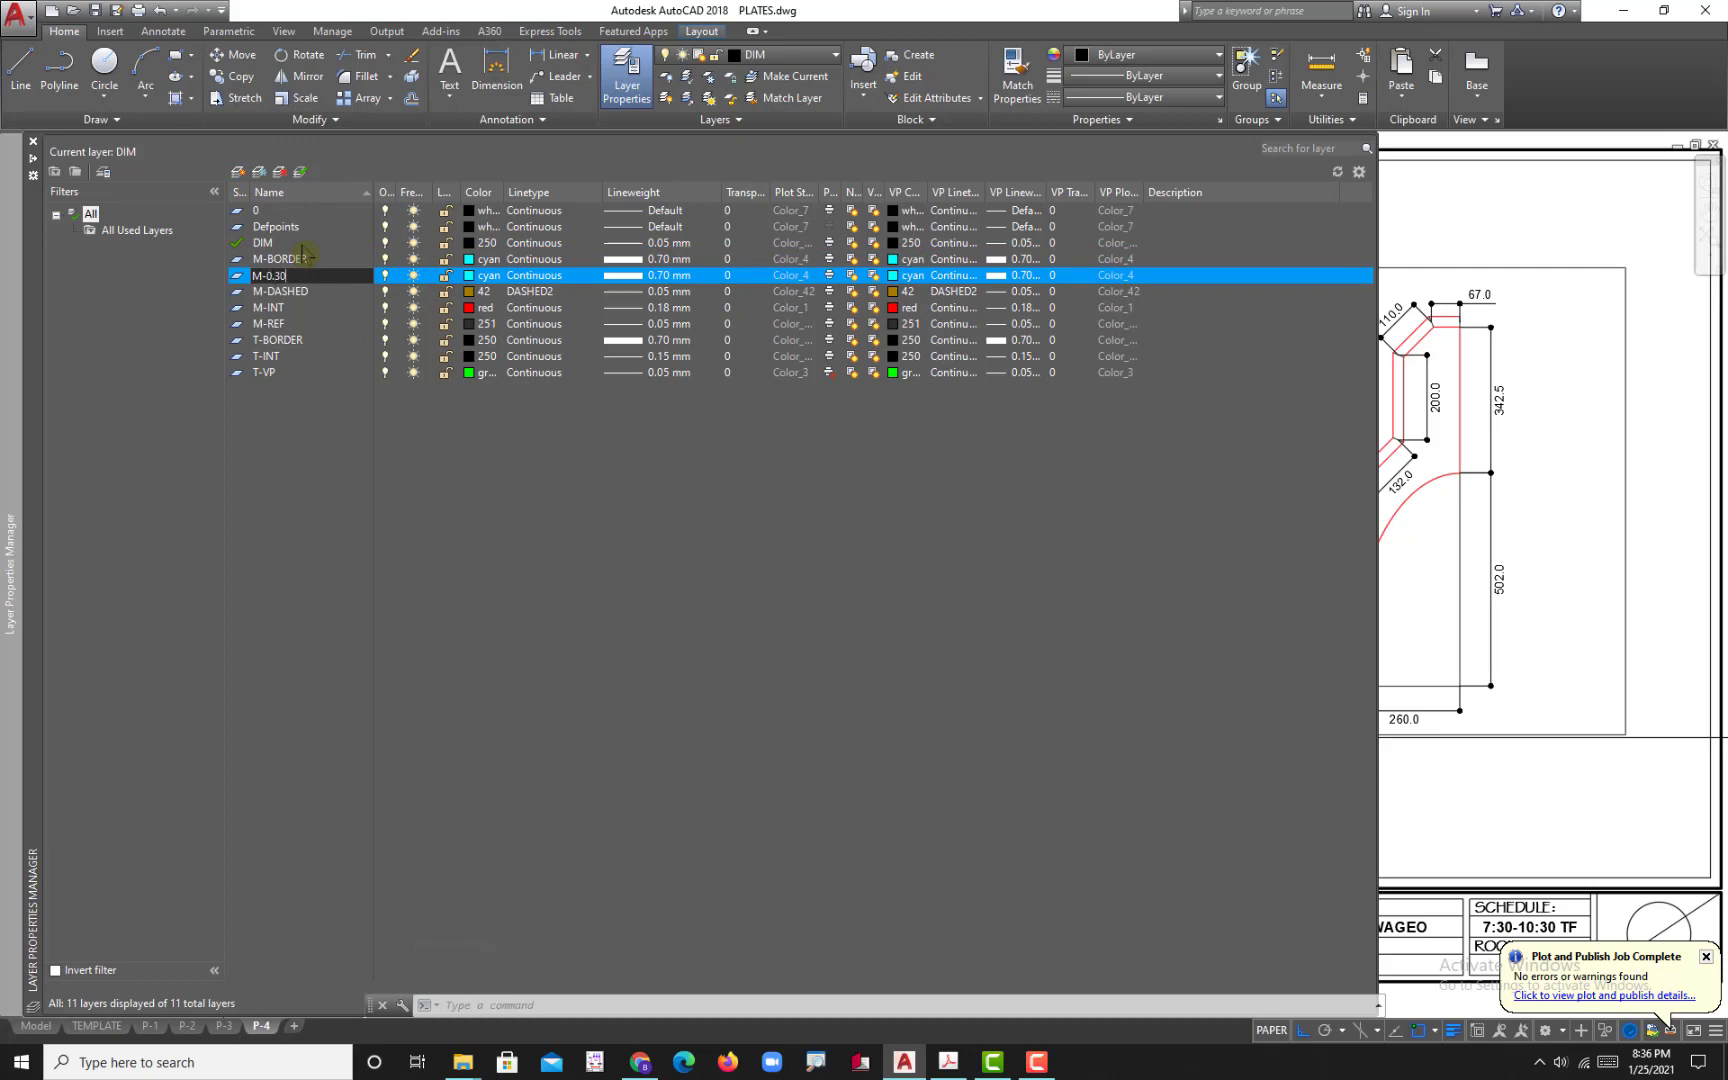
{"action": "left_click", "coordinate": [468, 282]}
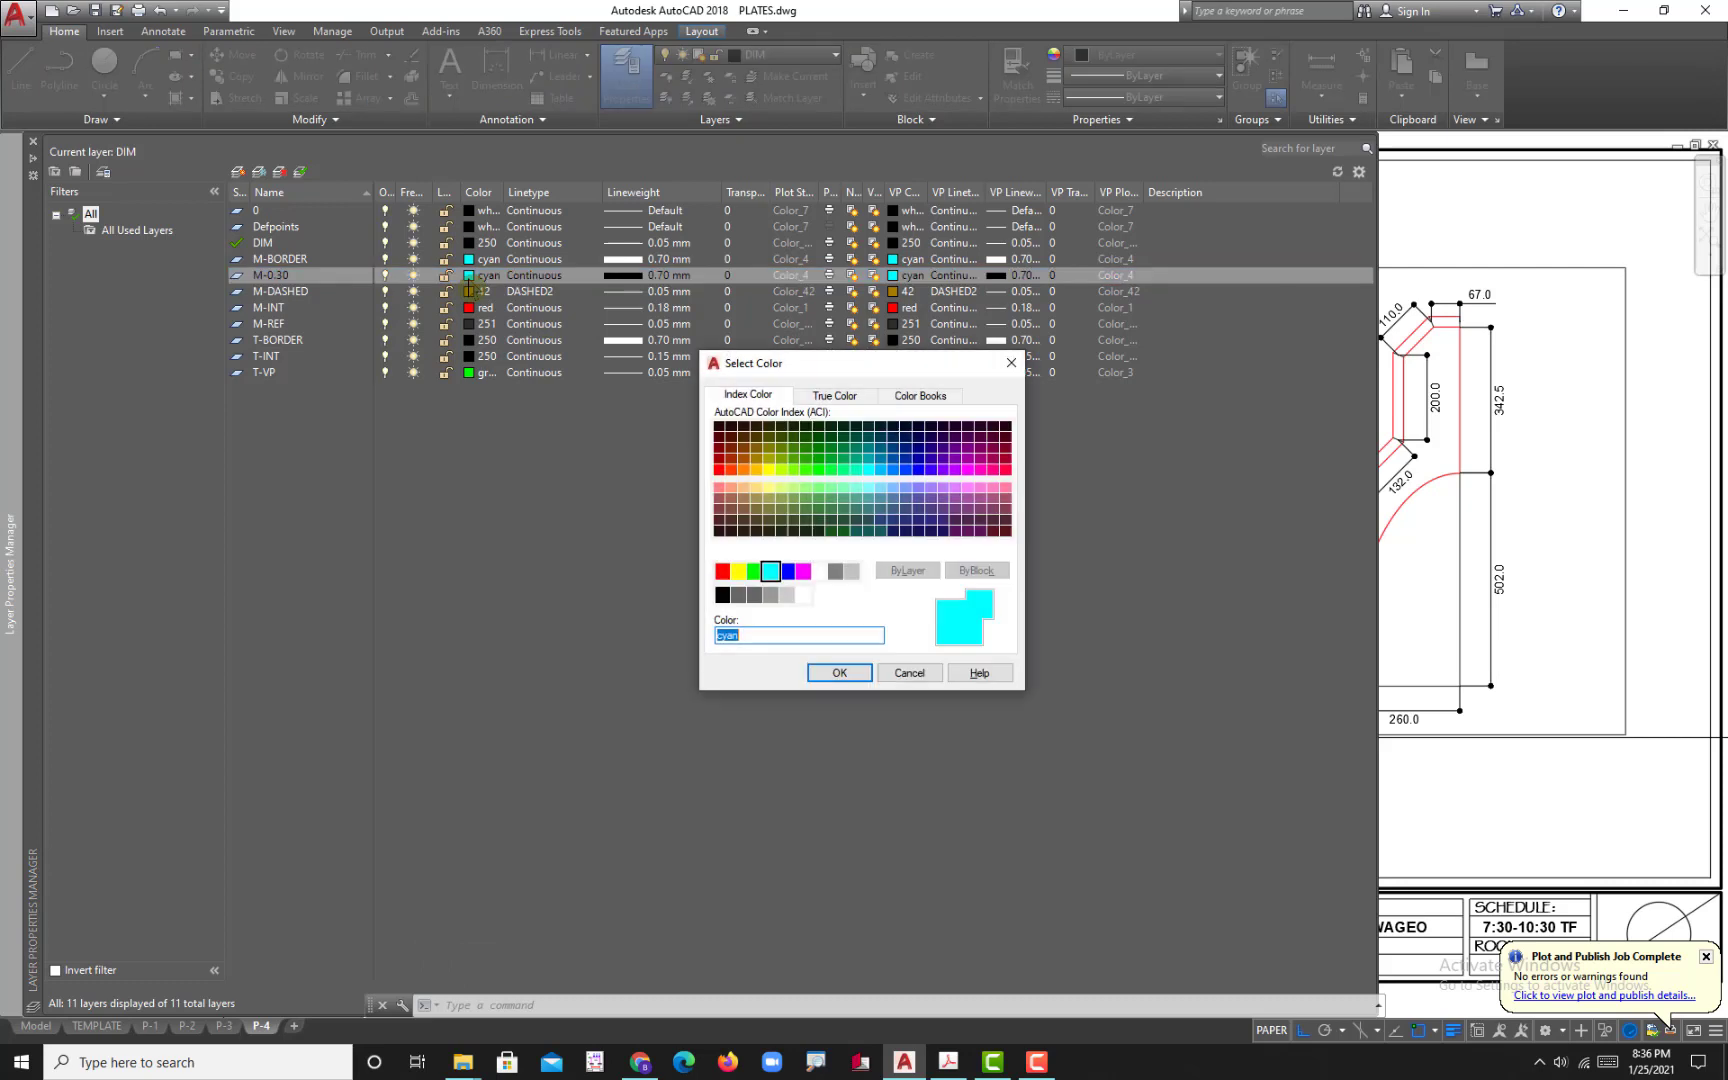
{"action": "left_click", "coordinate": [723, 598]}
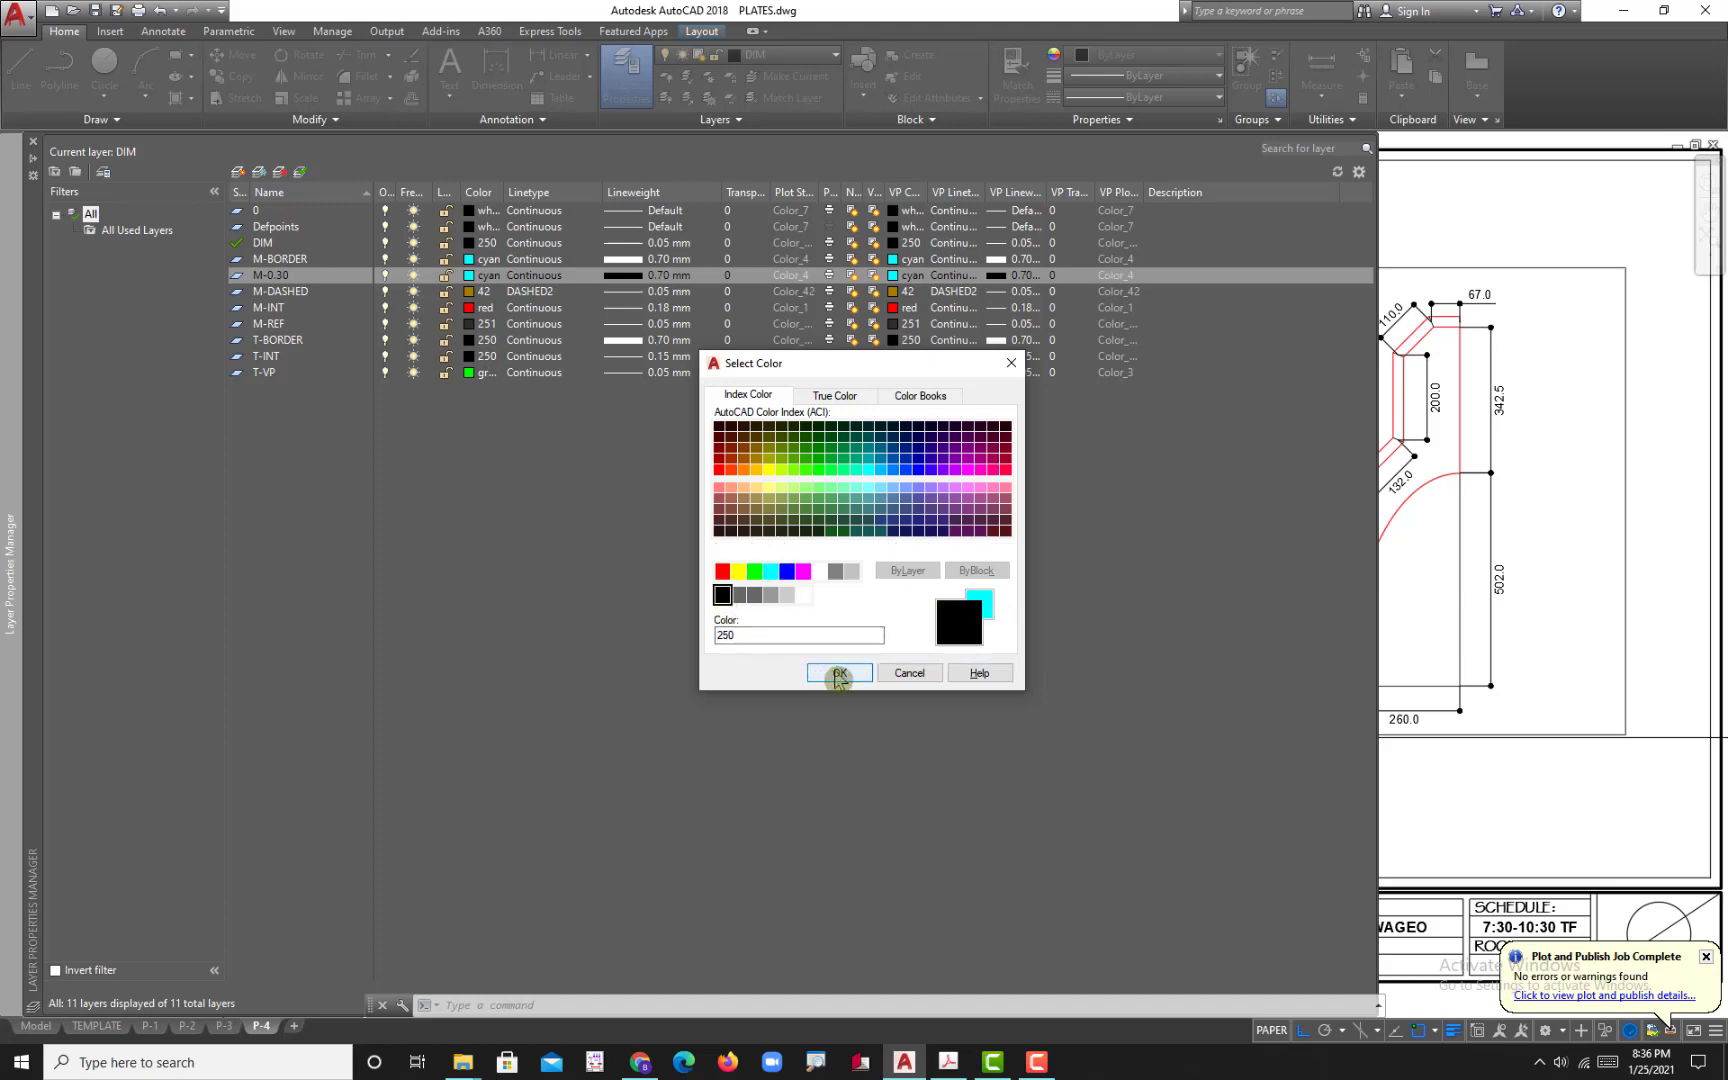
{"action": "left_click", "coordinate": [788, 572]}
{"action": "left_click", "coordinate": [839, 672]}
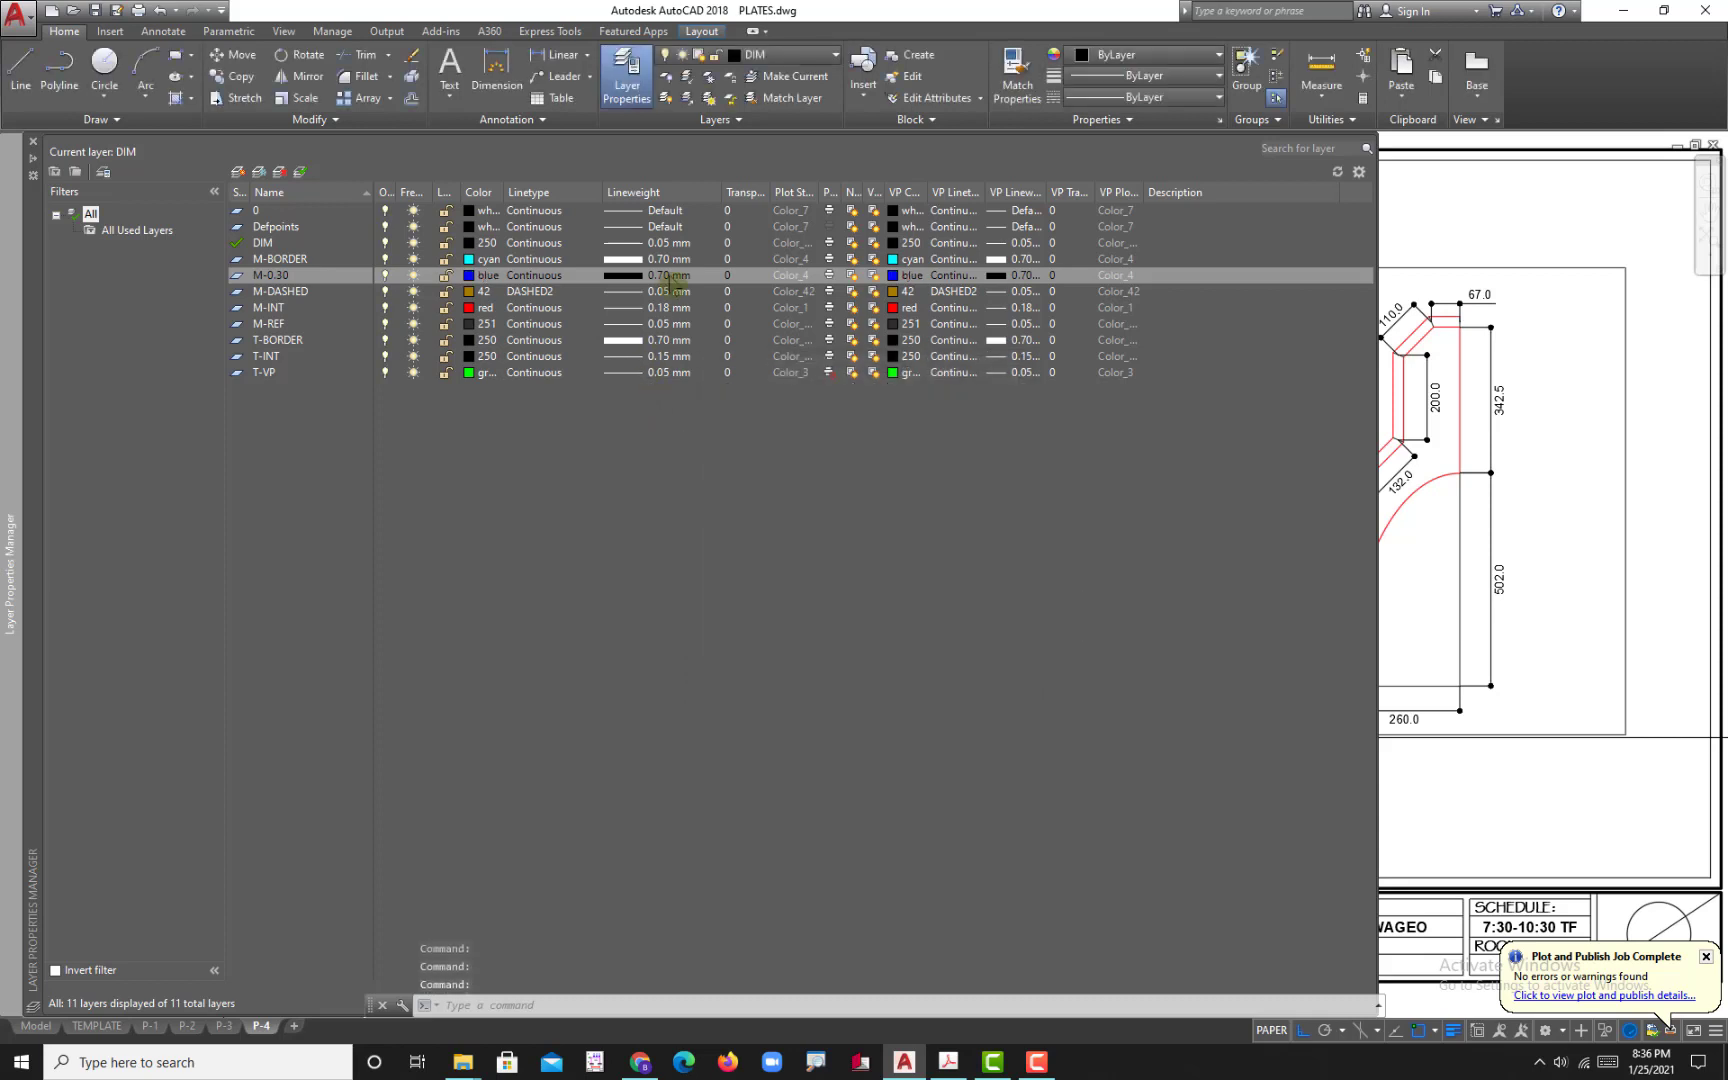
- Set the M-0.30 layer's lineweight to 0.30 mm and close the layer manager
{"action": "left_click", "coordinate": [670, 278]}
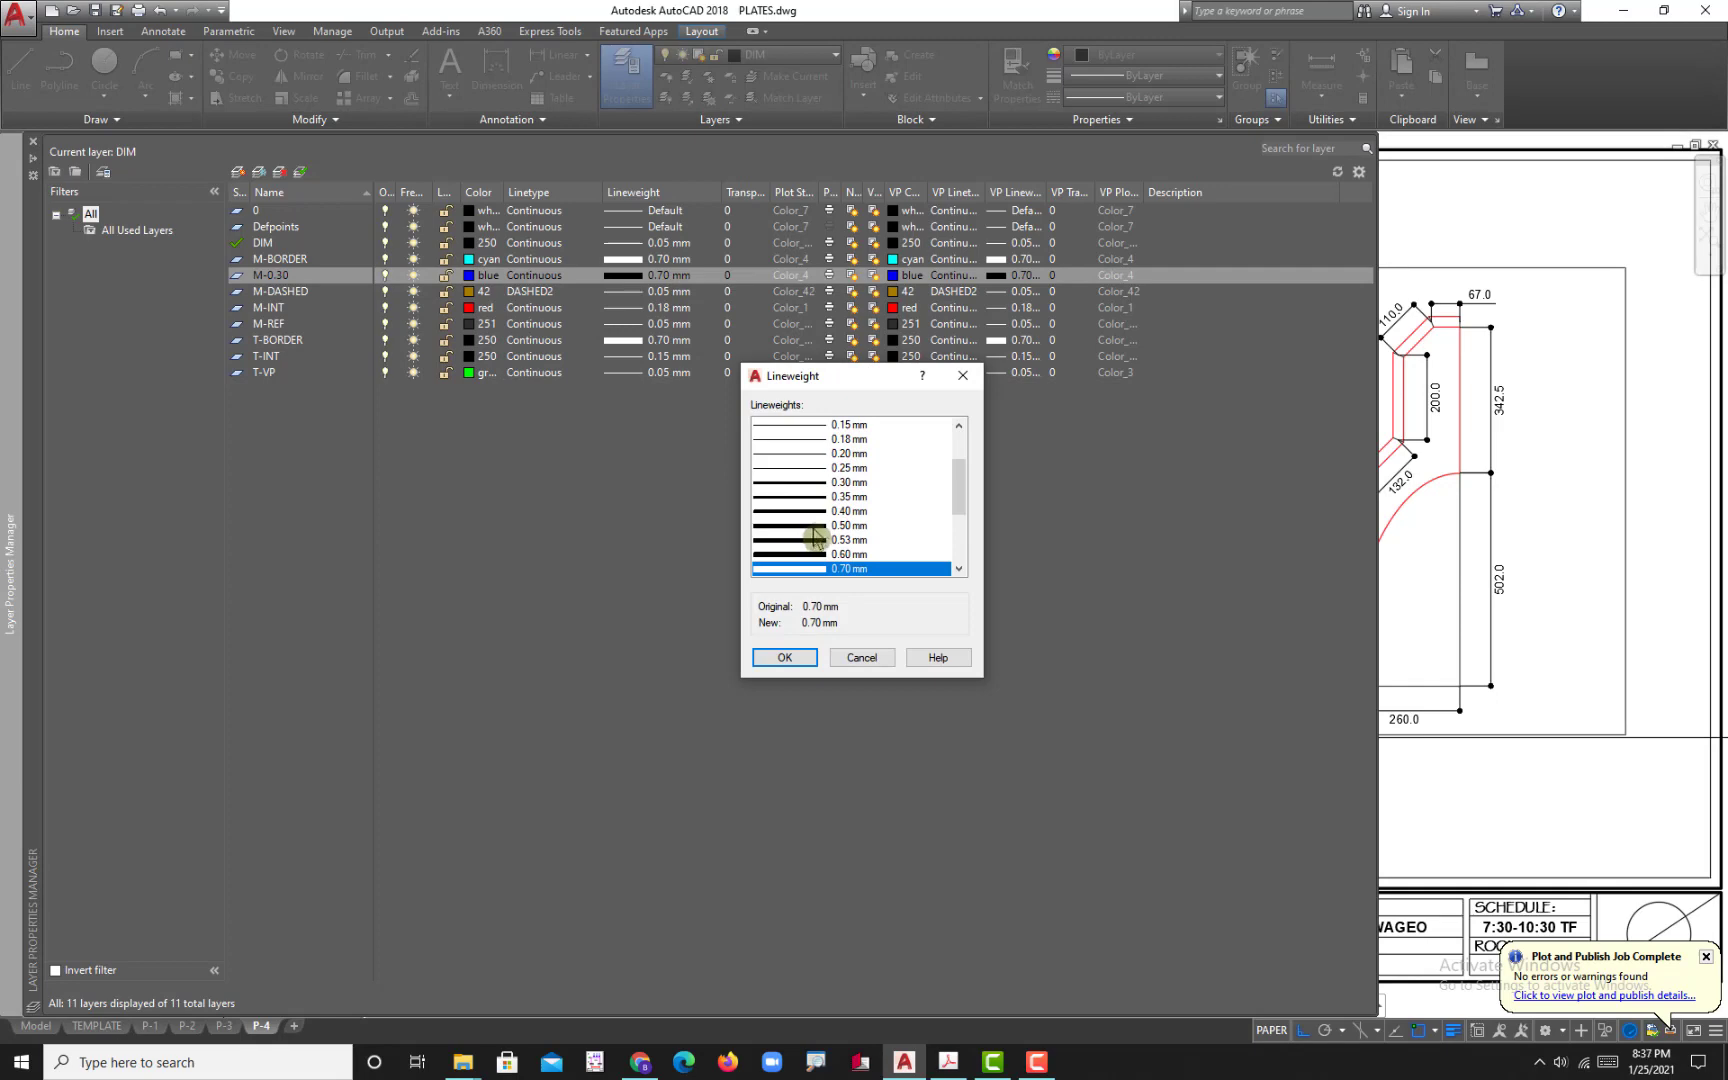
{"action": "left_click", "coordinate": [845, 483]}
{"action": "left_click", "coordinate": [787, 658]}
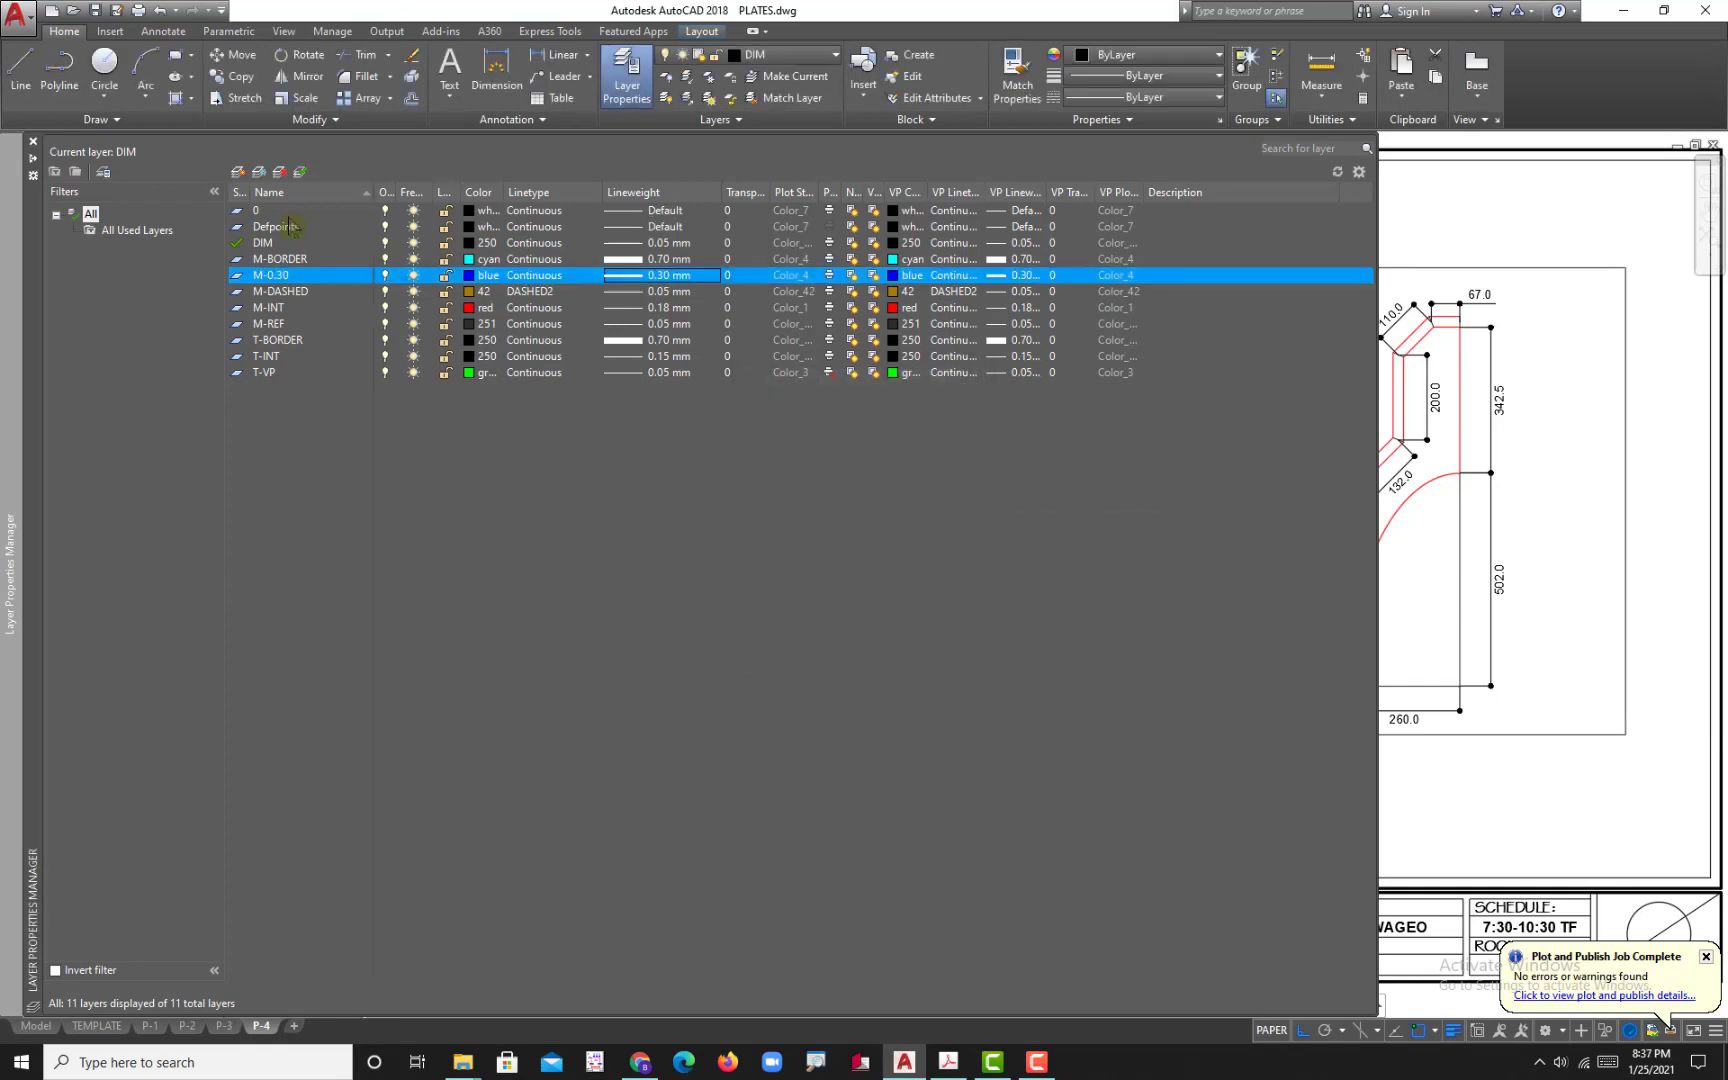
{"action": "left_click", "coordinate": [33, 141]}
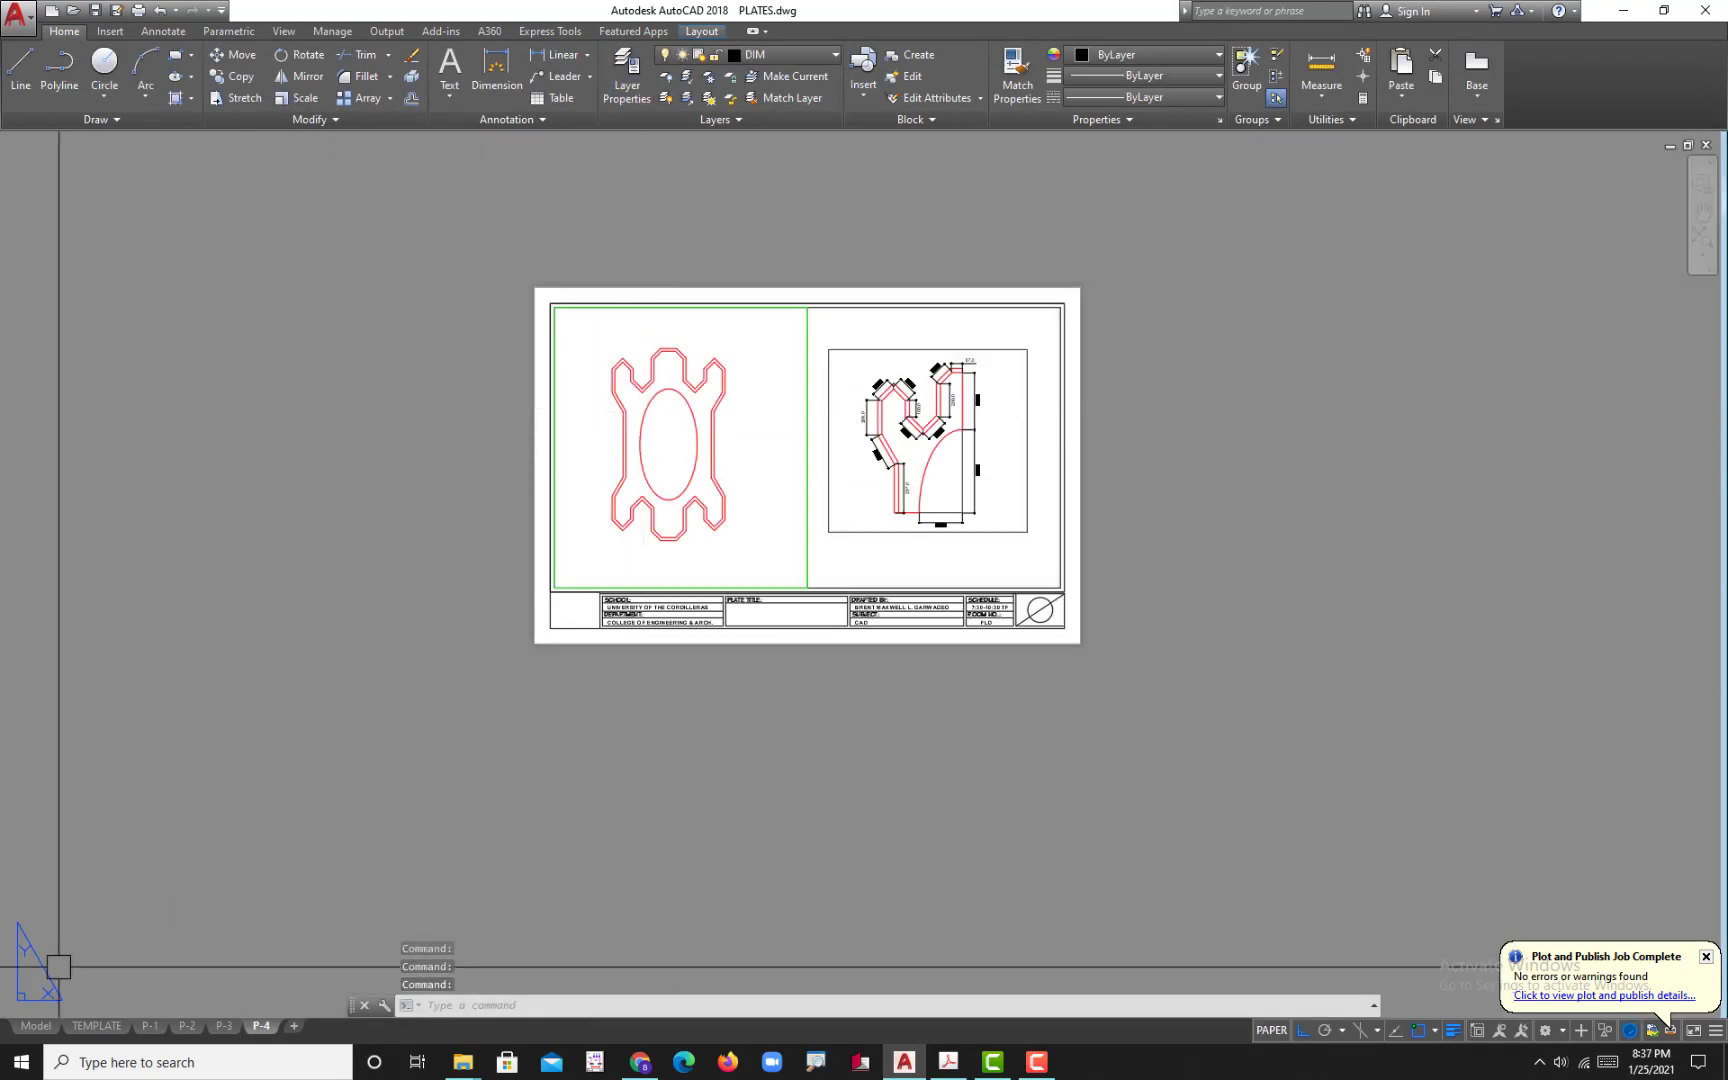
- In model space, move the double-line outlines of the full plan and the quarter plan onto layer M-0.30, leaving the ellipses out
{"action": "left_click", "coordinate": [36, 1025]}
{"action": "scroll", "coordinate": [724, 629], "scroll_direction": "up", "scroll_amount": 3}
{"action": "left_click", "coordinate": [702, 463]}
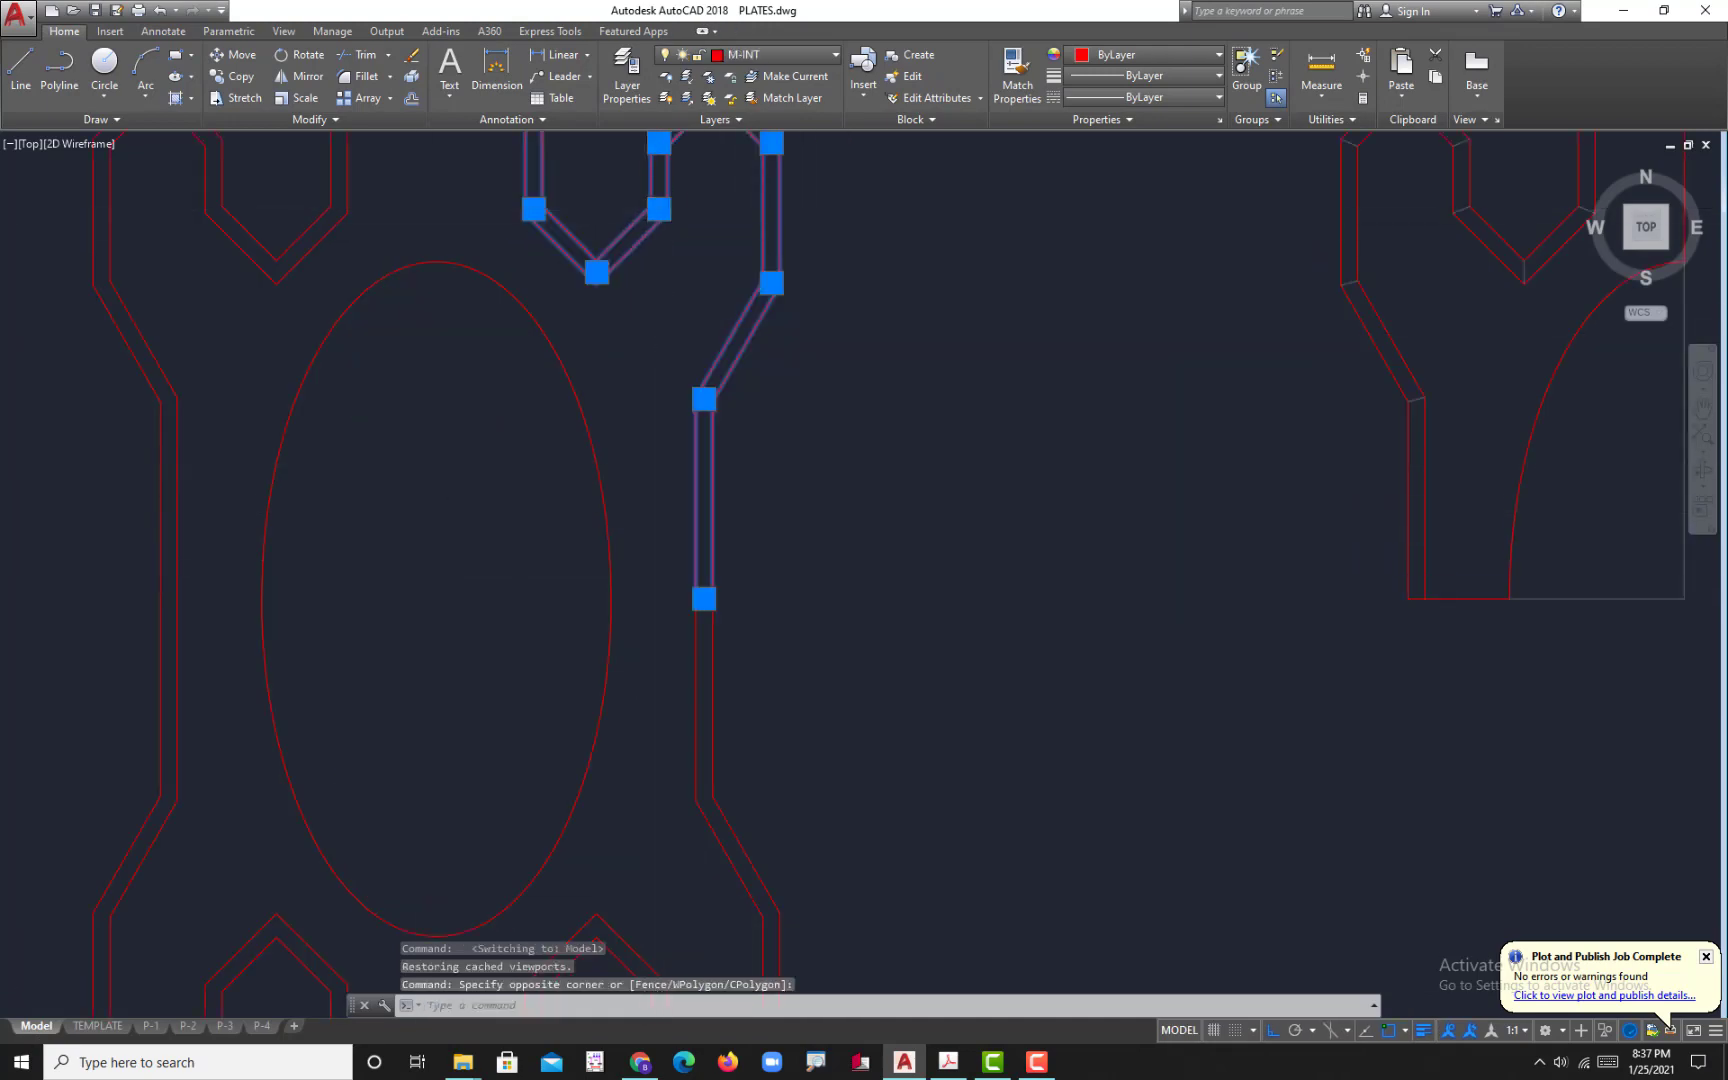
{"action": "scroll", "coordinate": [780, 550], "scroll_direction": "down", "scroll_amount": 5}
{"action": "left_click", "coordinate": [795, 703]}
{"action": "left_click", "coordinate": [486, 645]}
{"action": "scroll", "coordinate": [501, 370], "scroll_direction": "up", "scroll_amount": 4}
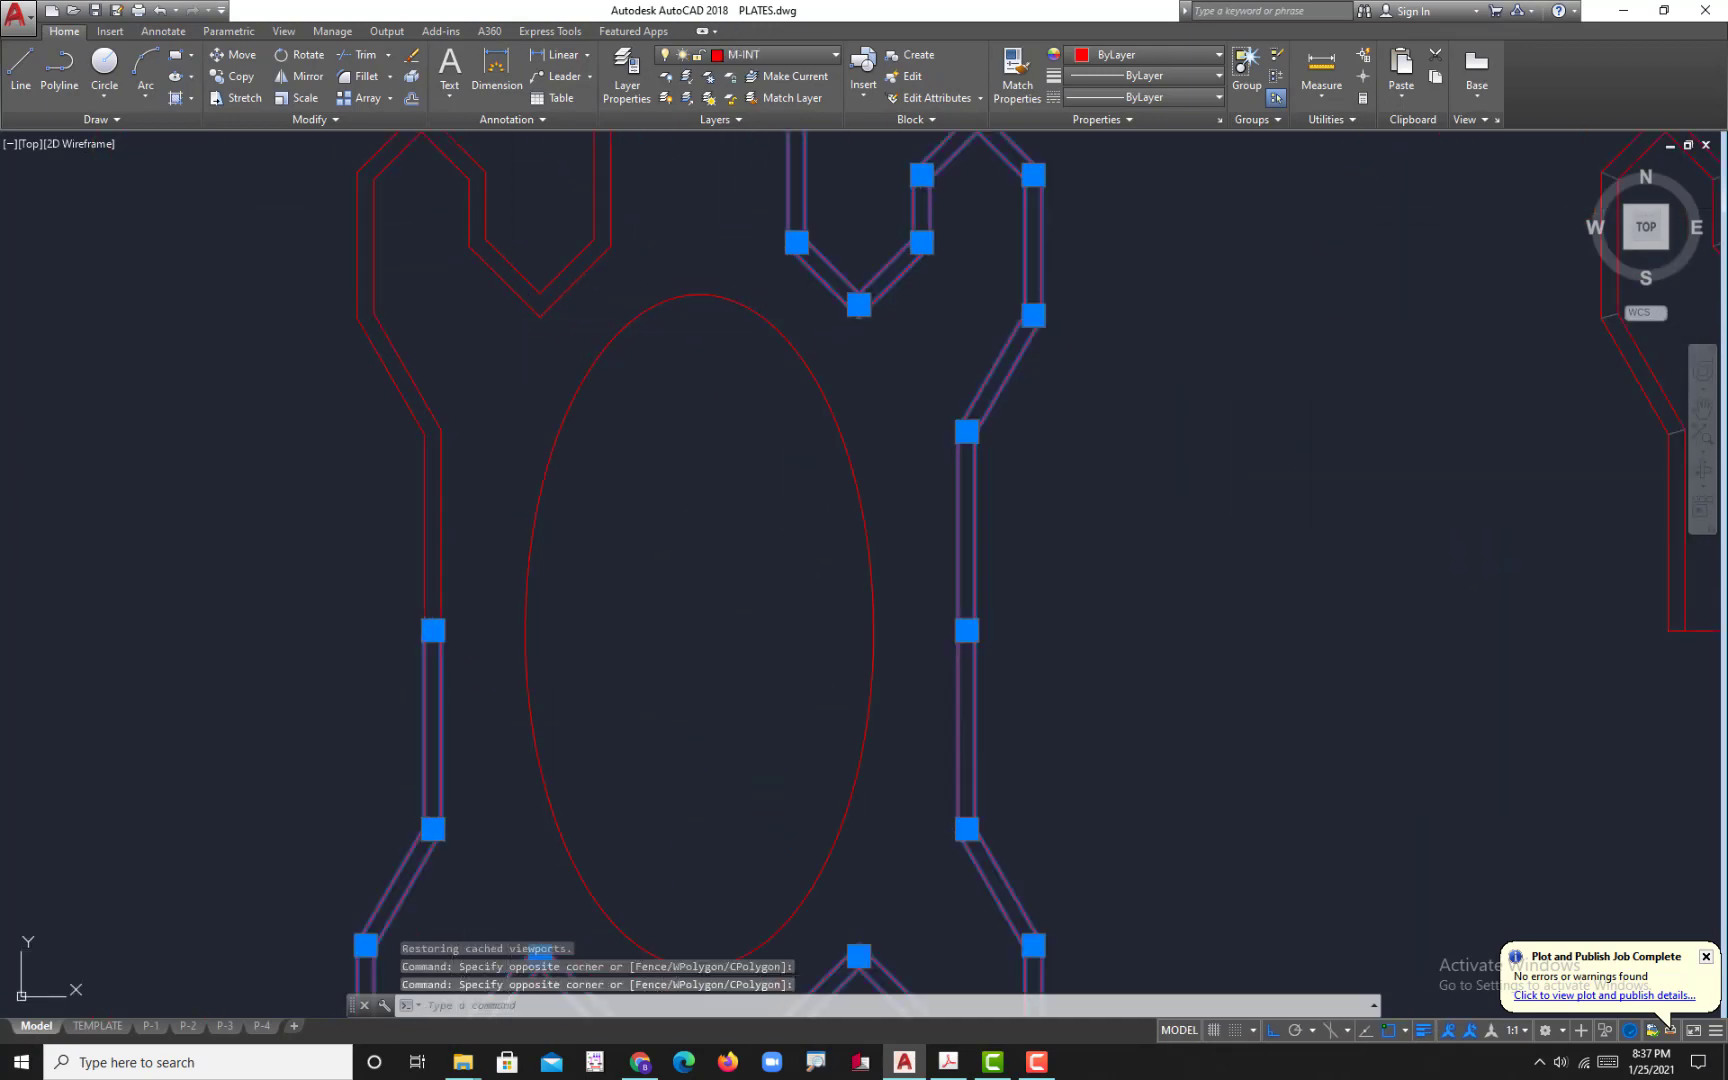
{"action": "scroll", "coordinate": [628, 403], "scroll_direction": "down", "scroll_amount": 6}
{"action": "scroll", "coordinate": [628, 403], "scroll_direction": "up", "scroll_amount": 3}
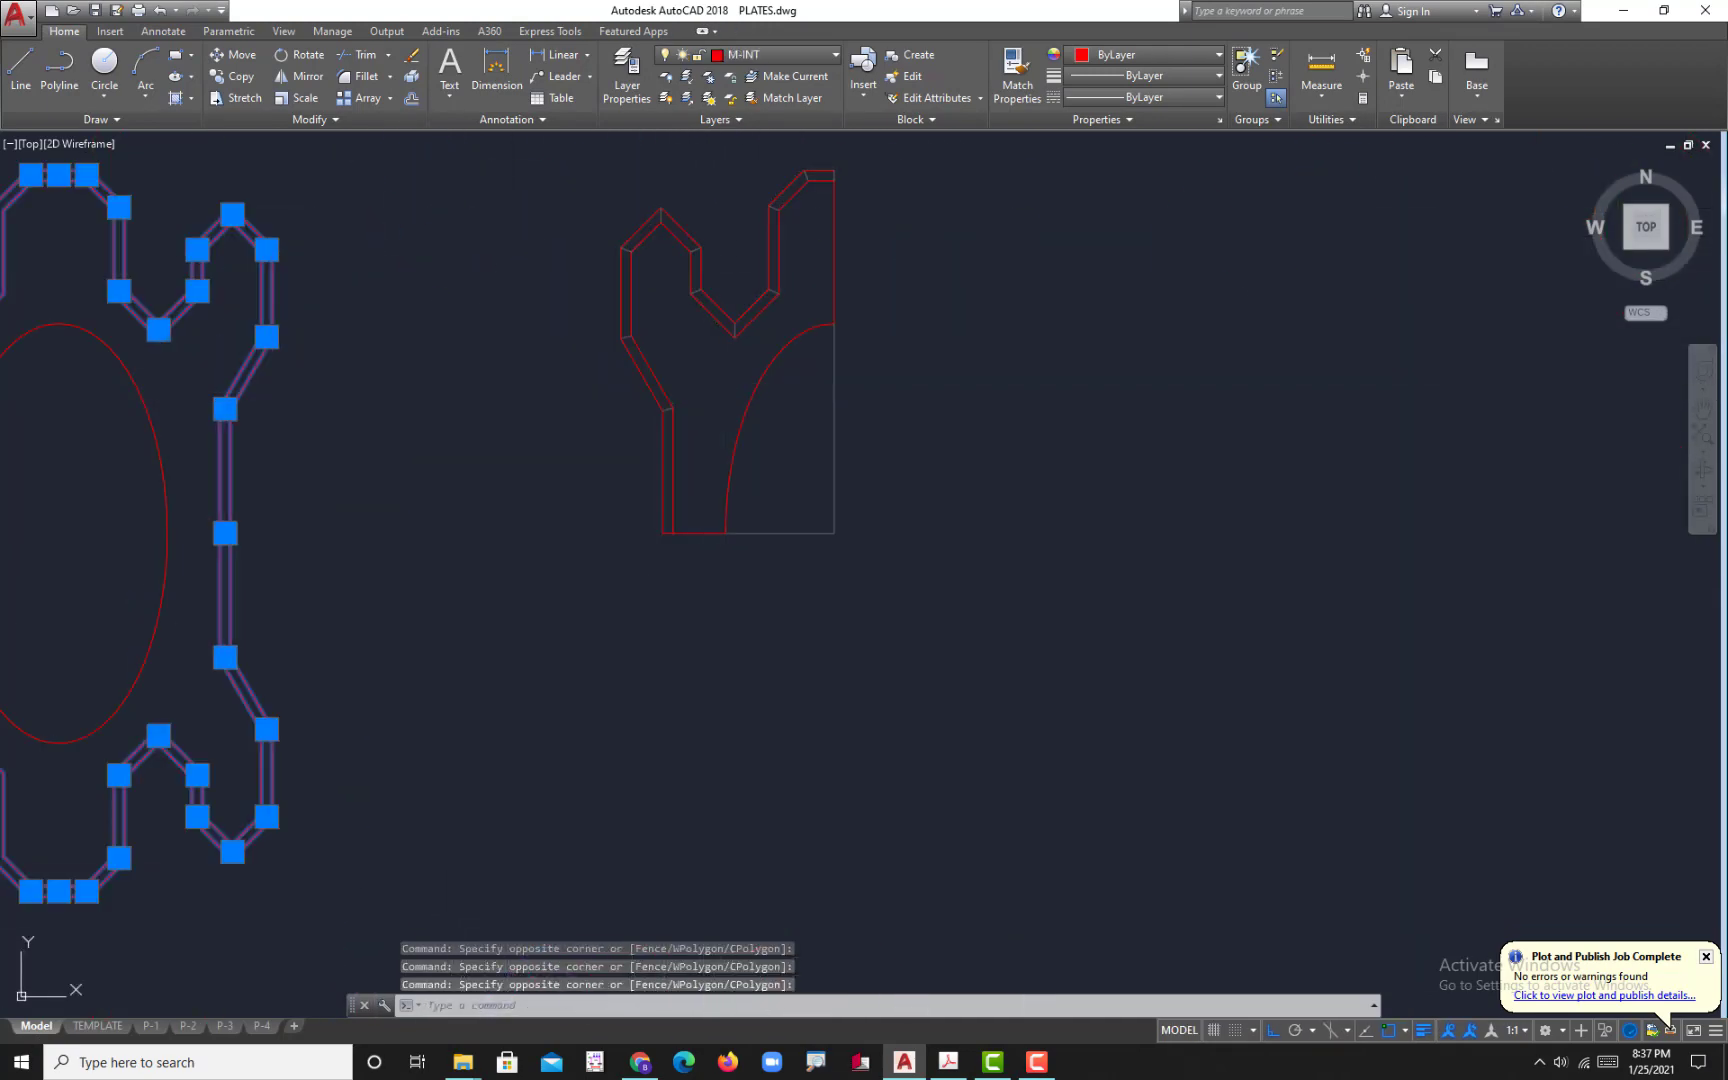
{"action": "left_click", "coordinate": [783, 370]}
{"action": "scroll", "coordinate": [709, 173], "scroll_direction": "down", "scroll_amount": 1}
{"action": "left_click", "coordinate": [780, 55]}
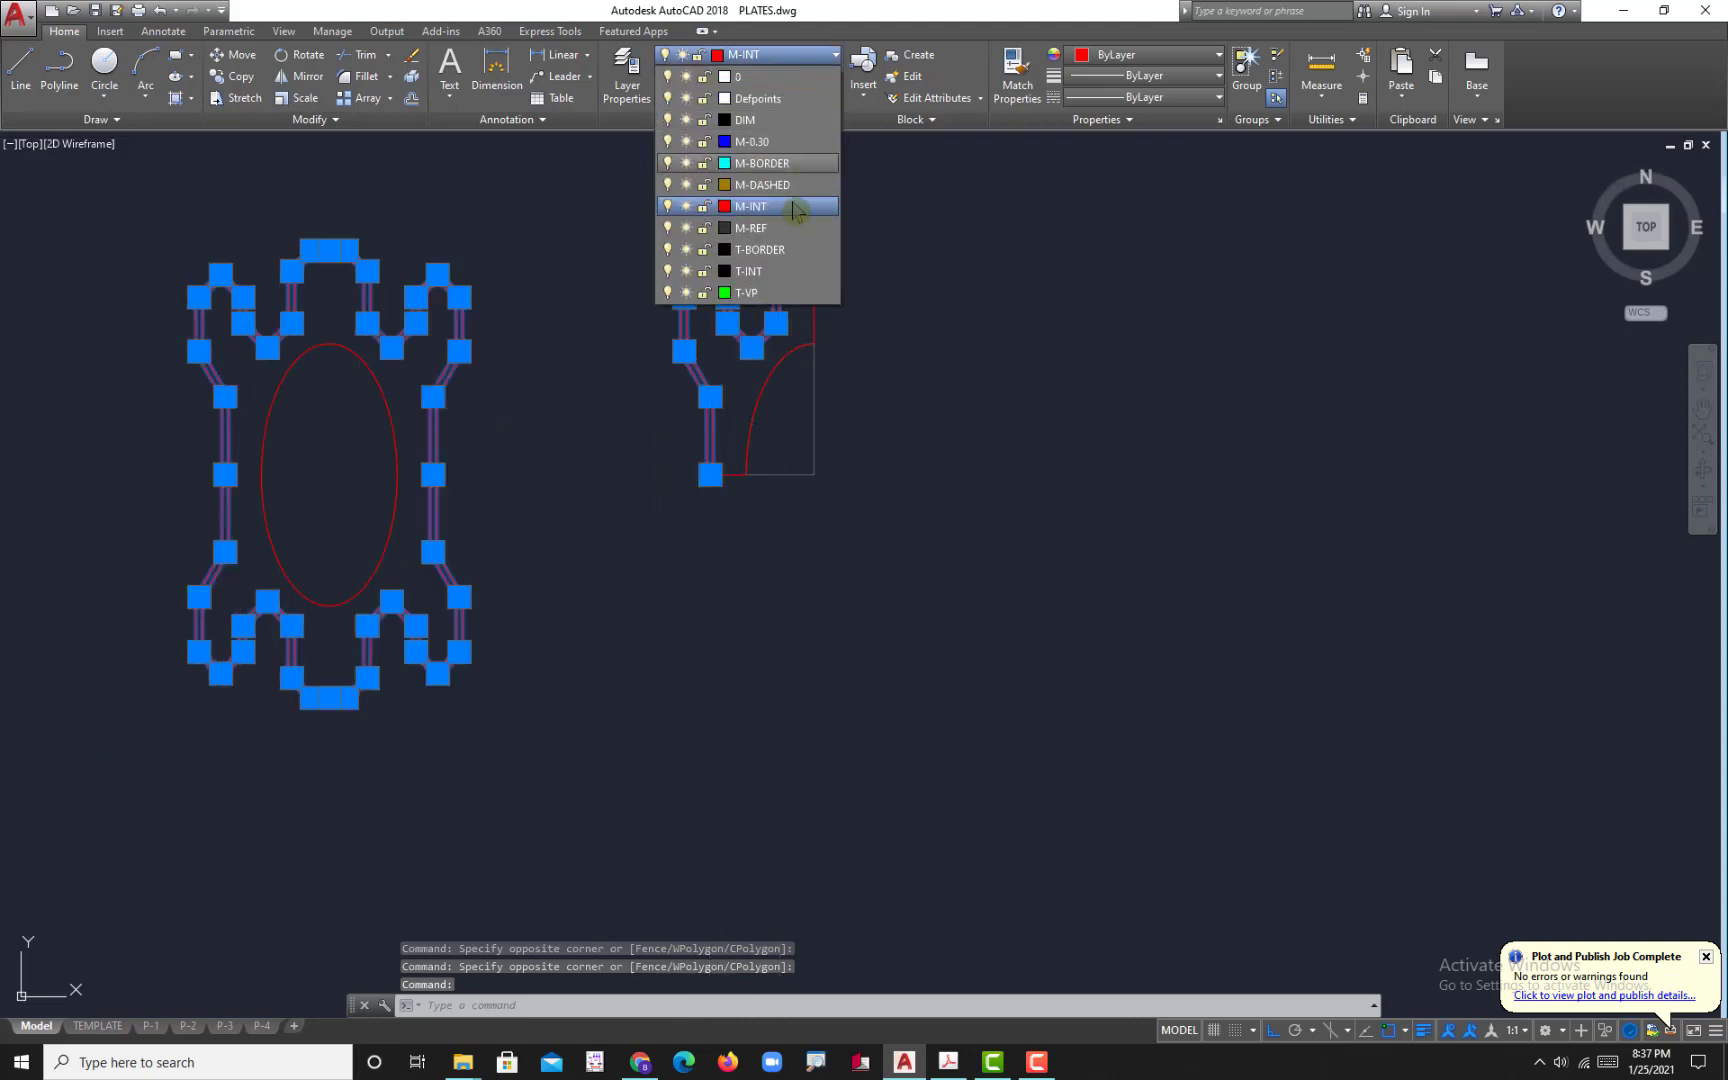
{"action": "left_click", "coordinate": [765, 142]}
{"action": "key", "text": "Escape"}
{"action": "key", "text": "Escape"}
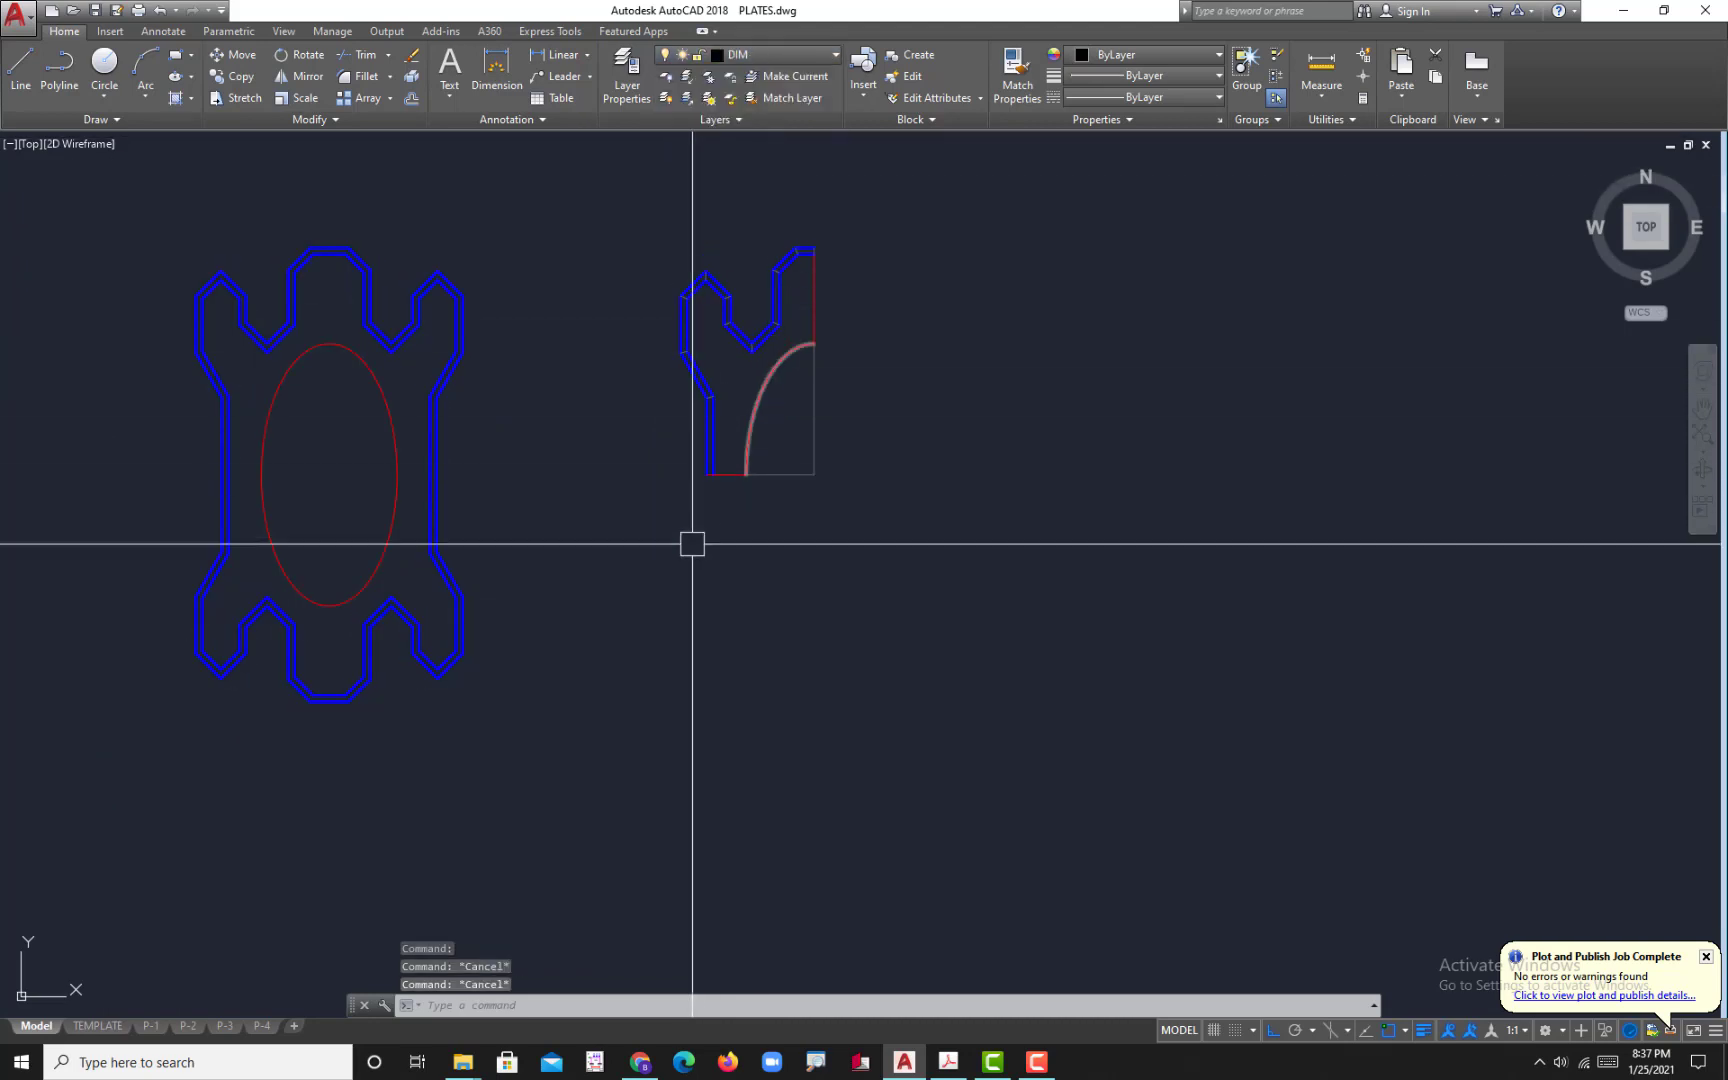
- Plot layout P-4 as a single sheet with DWG To PDF, saving it as PLATES-P-4.pdf in the CAD BLOG folder
{"action": "left_click", "coordinate": [261, 1026]}
{"action": "scroll", "coordinate": [841, 617], "scroll_direction": "up", "scroll_amount": 5}
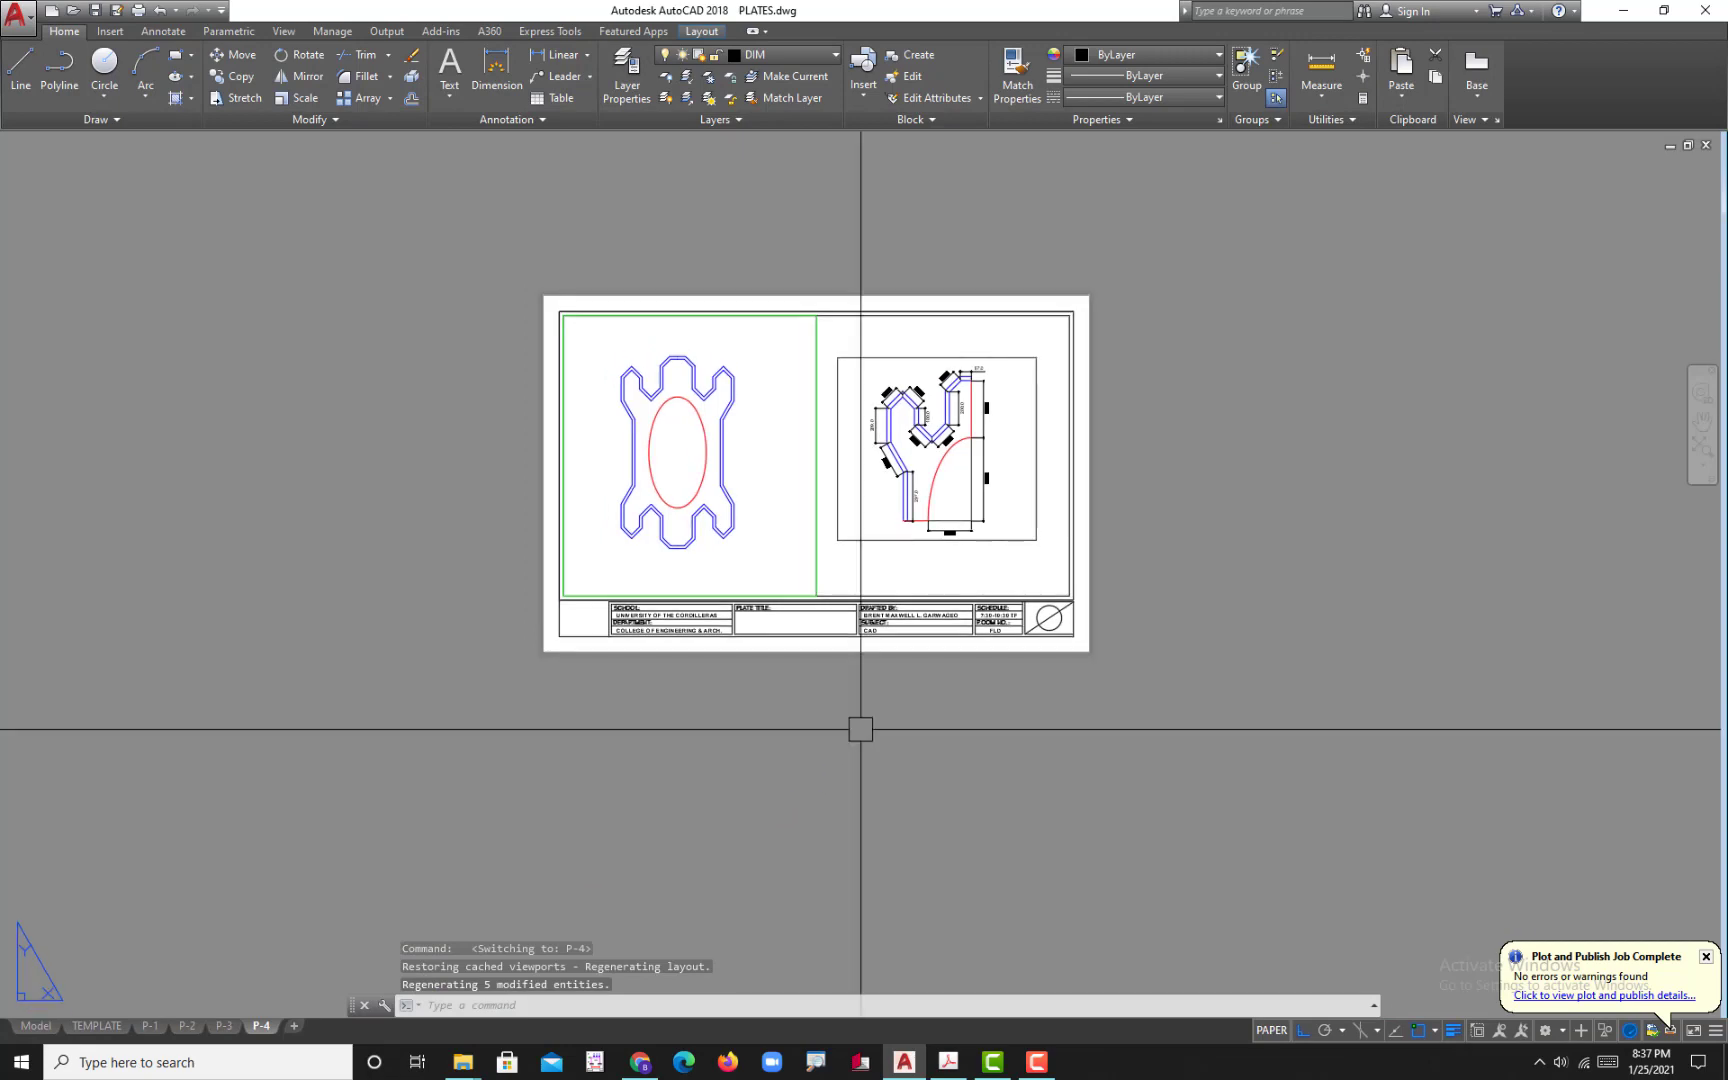
{"action": "key", "text": "ctrl+p"}
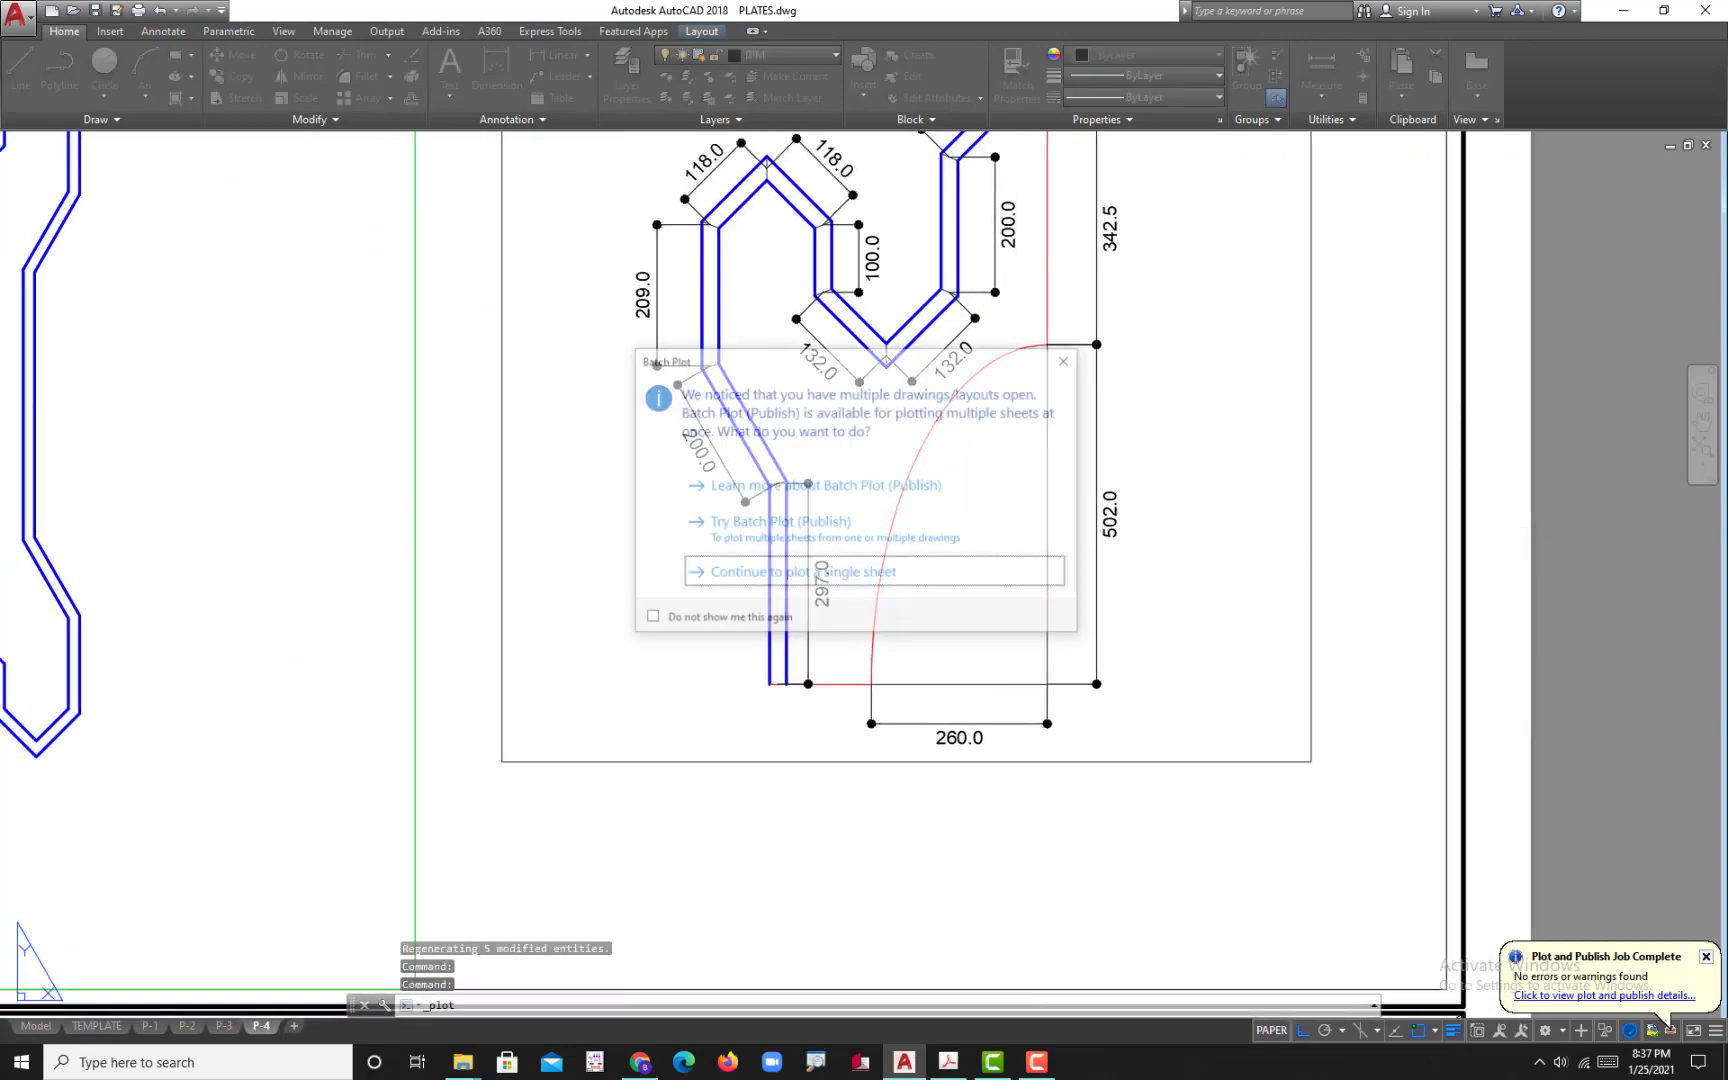
{"action": "left_click", "coordinate": [858, 580]}
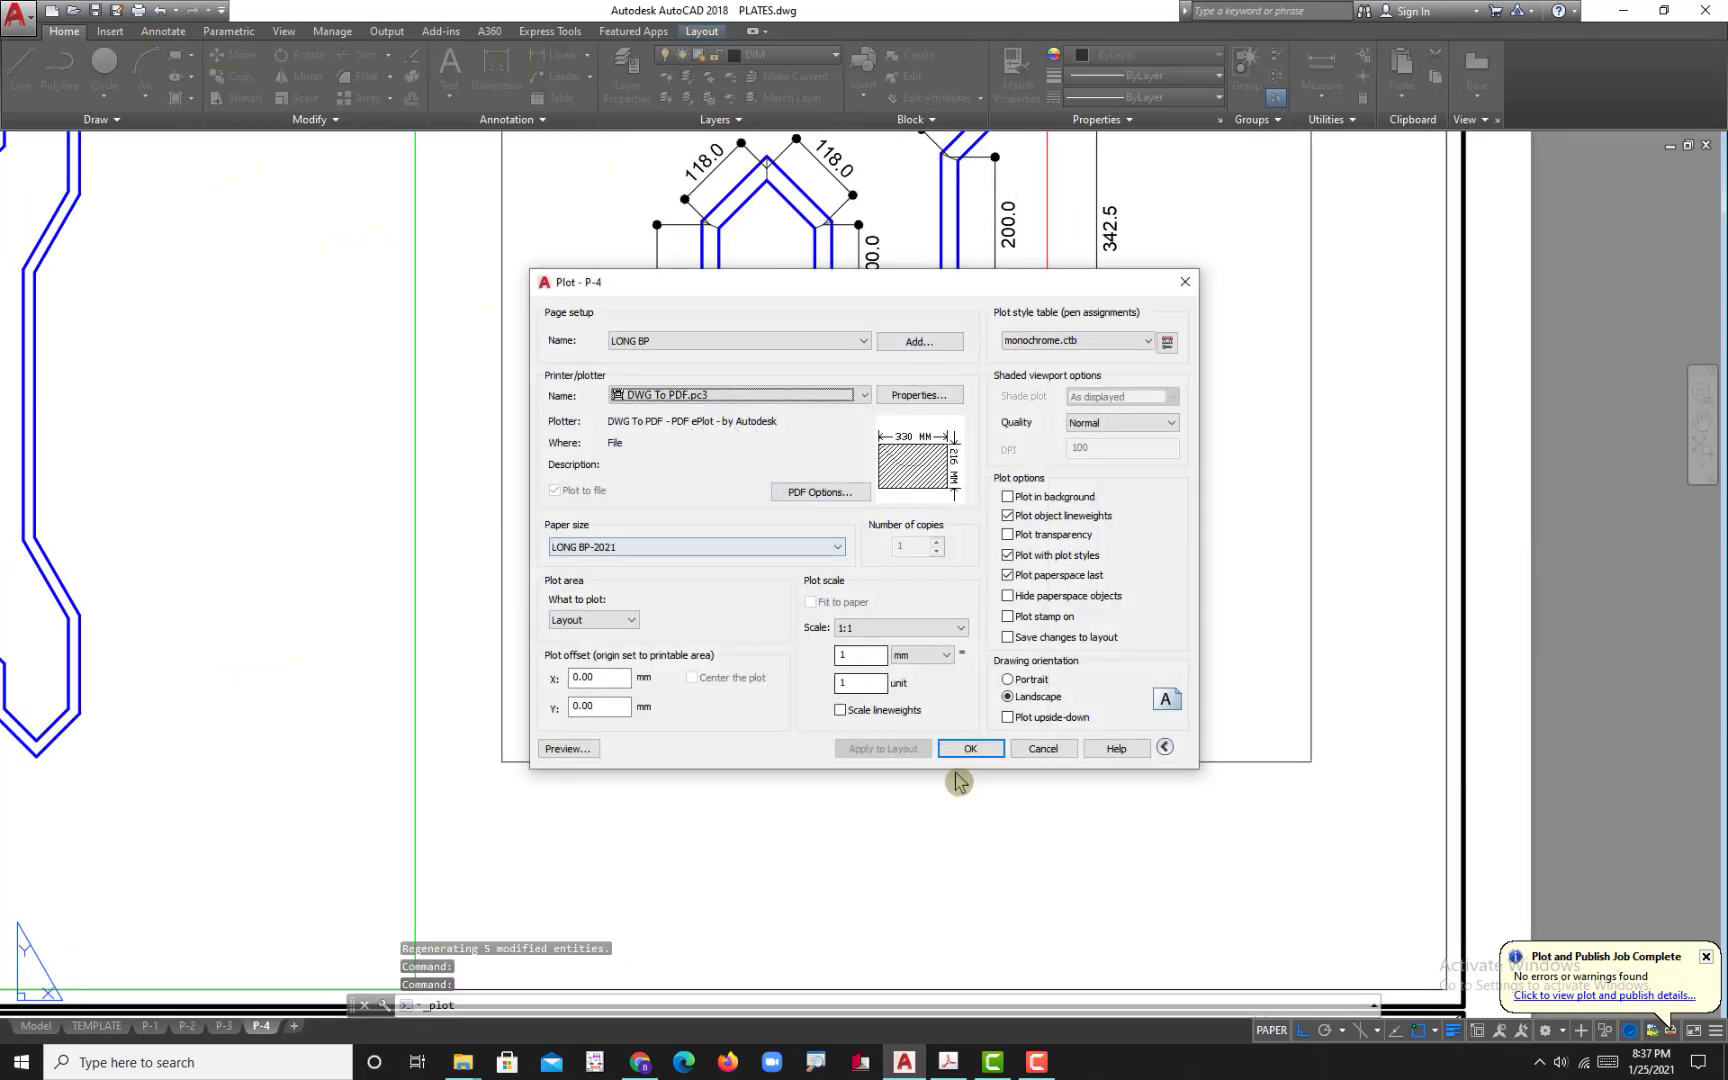
{"action": "left_click", "coordinate": [970, 750]}
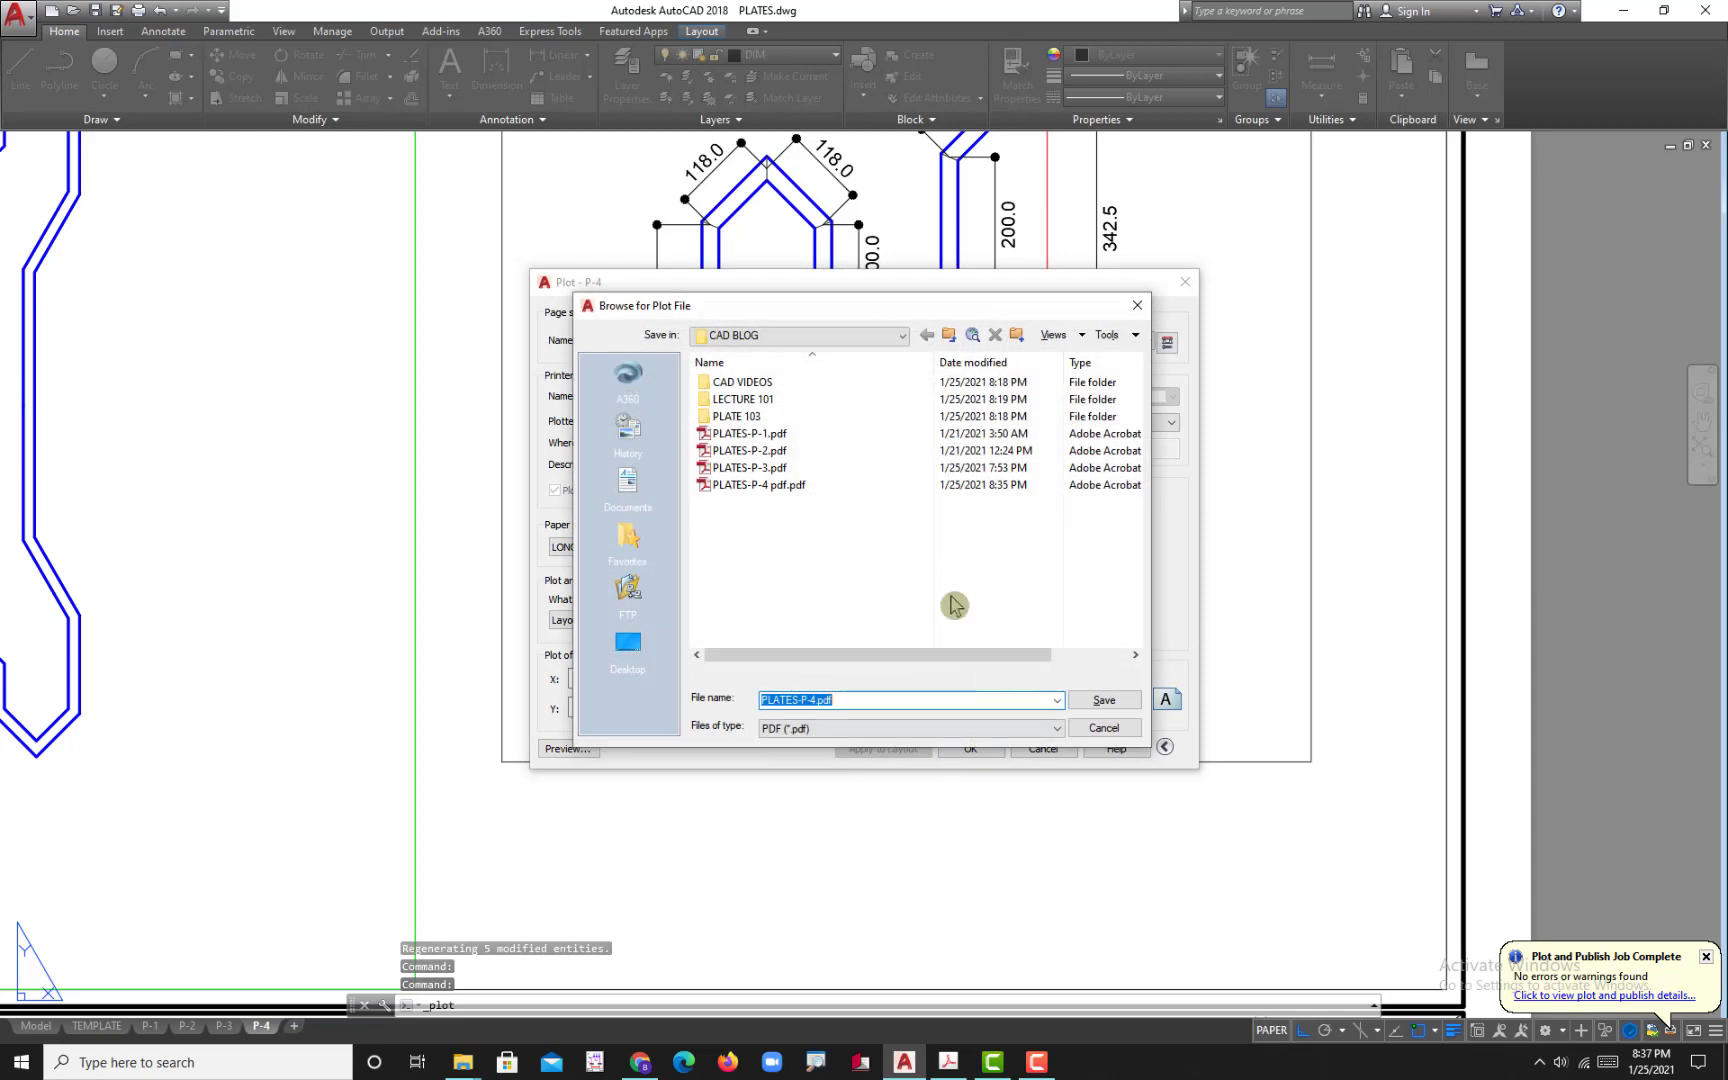
{"action": "left_click", "coordinate": [773, 470]}
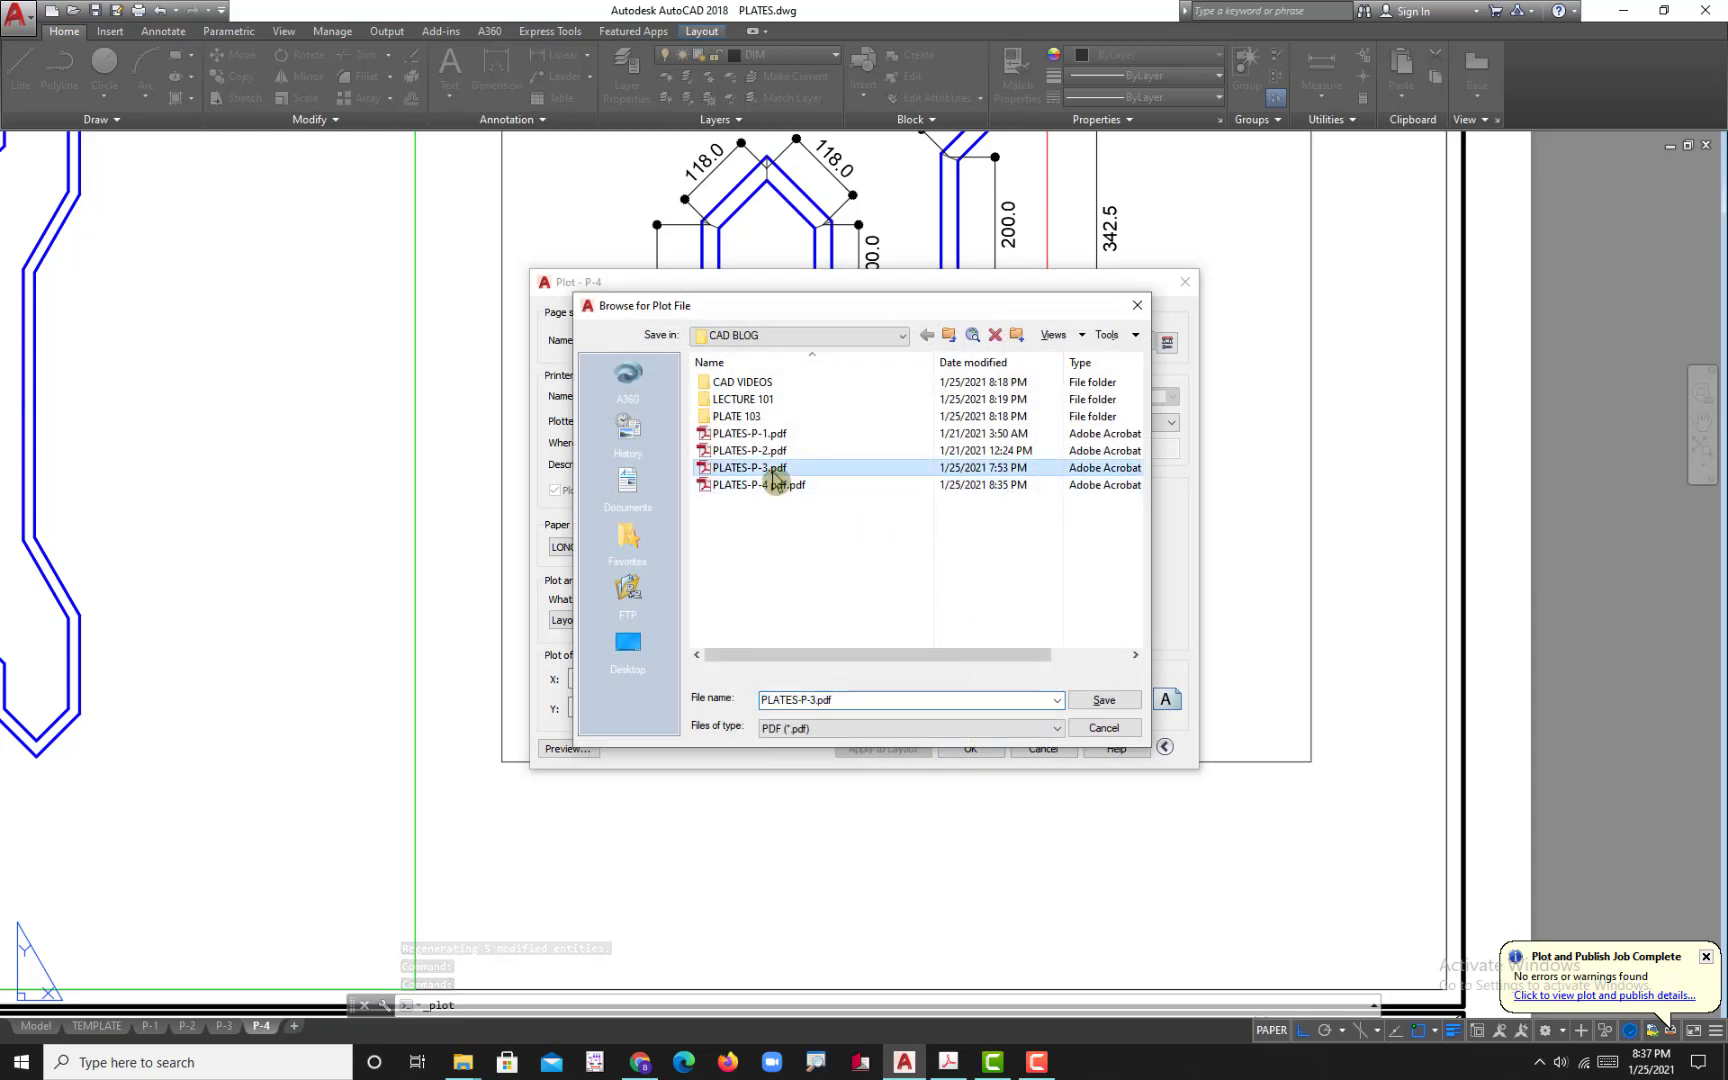
{"action": "left_click", "coordinate": [814, 700]}
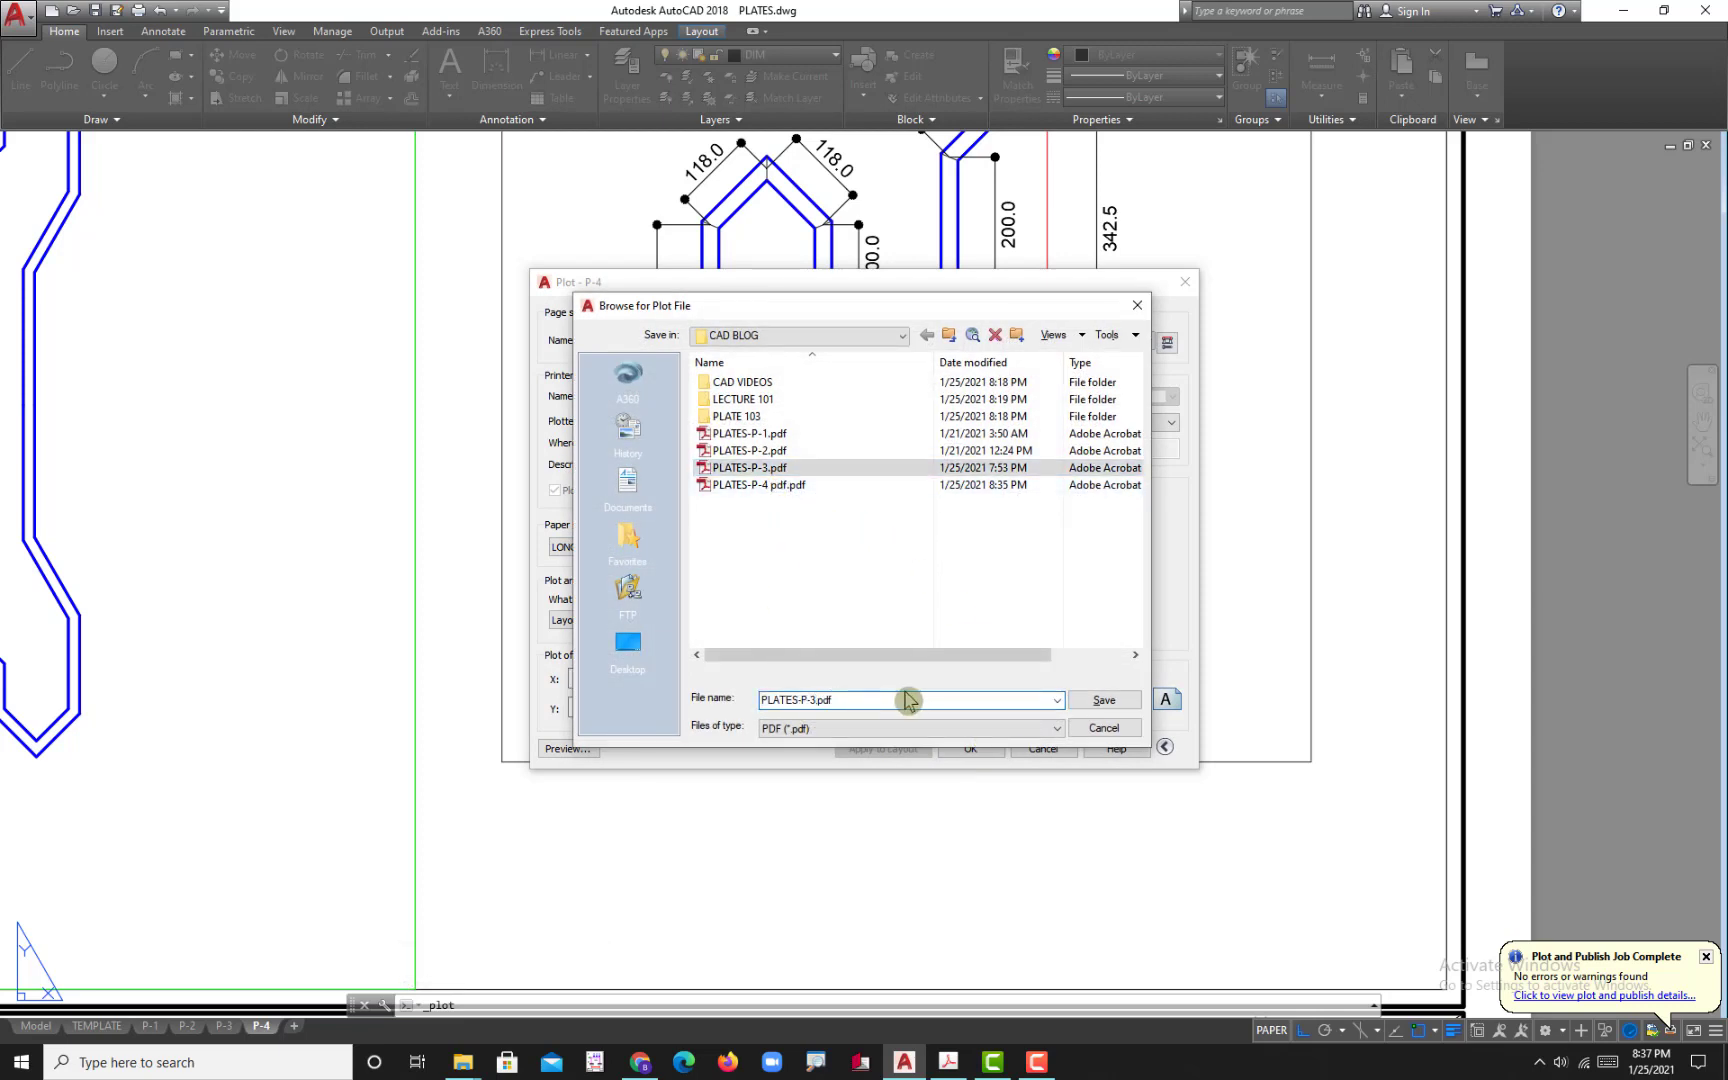
{"action": "type", "text": "4"}
{"action": "key", "text": "Return"}
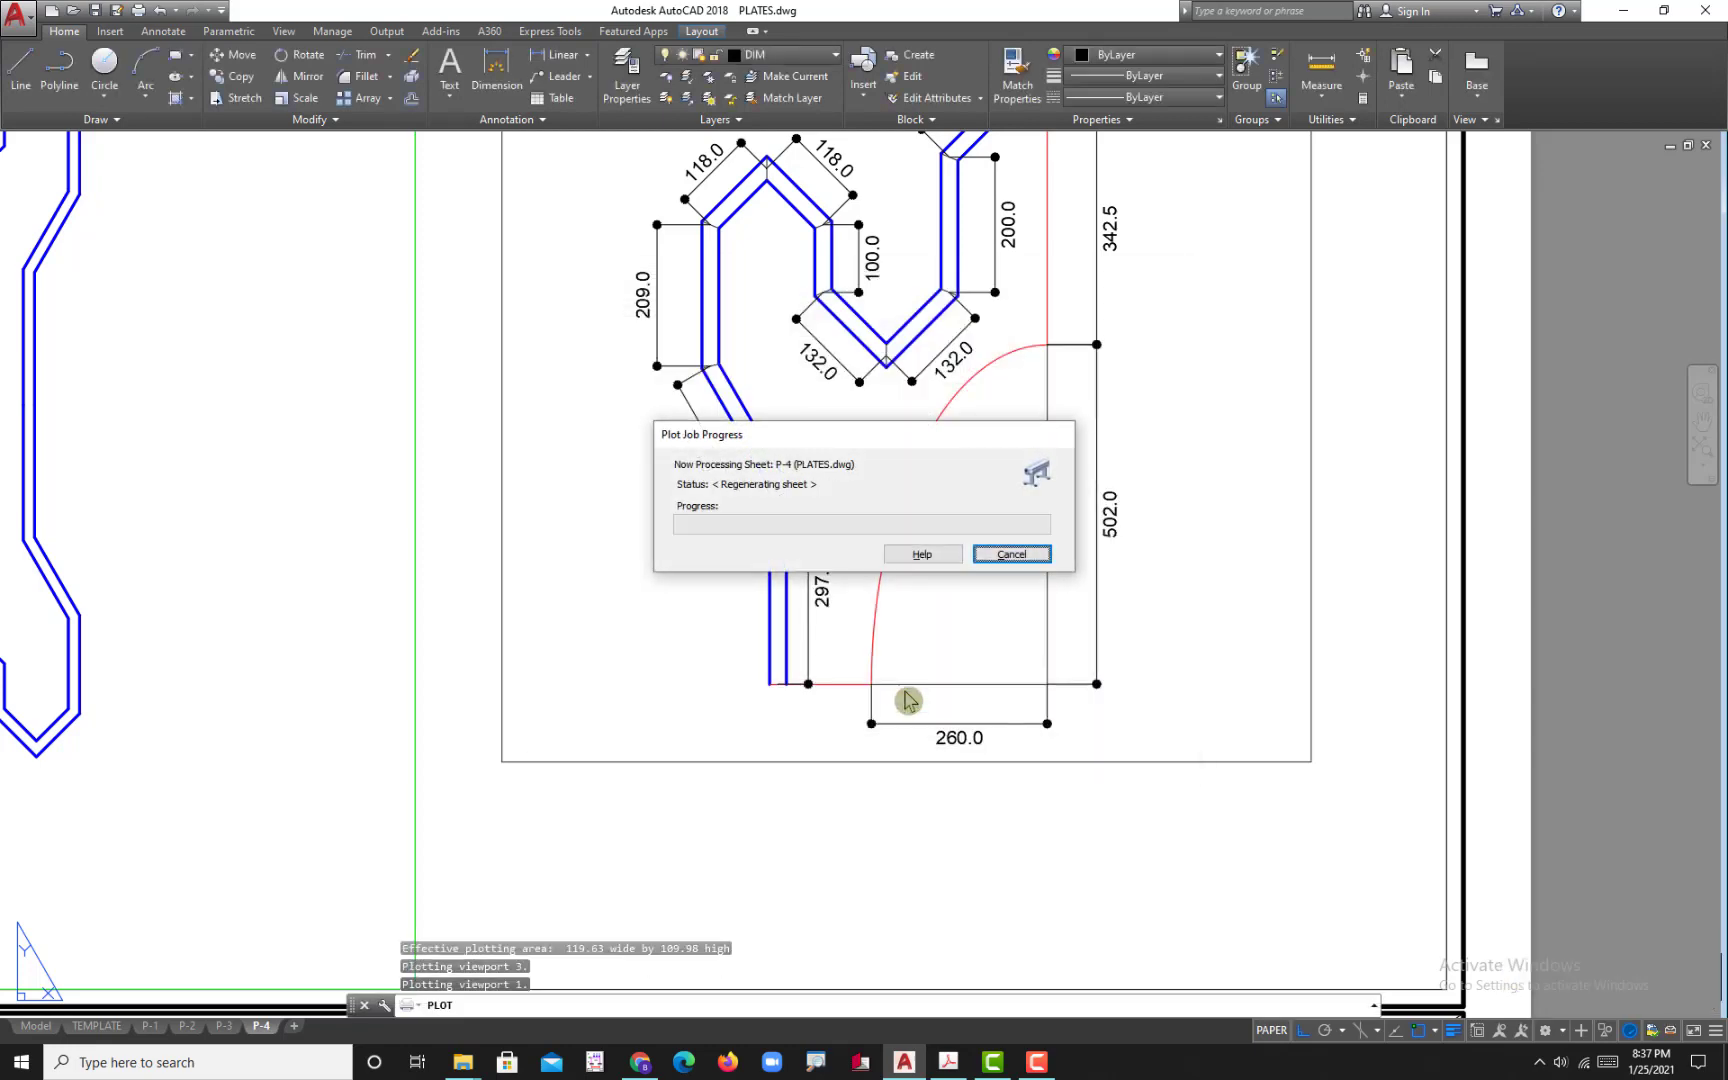
- Examine the outline line weights and the dimensions of the full and quarter plans in the plotted PDF
{"action": "scroll", "coordinate": [702, 410], "scroll_direction": "up", "scroll_amount": 5, "text": "ctrl"}
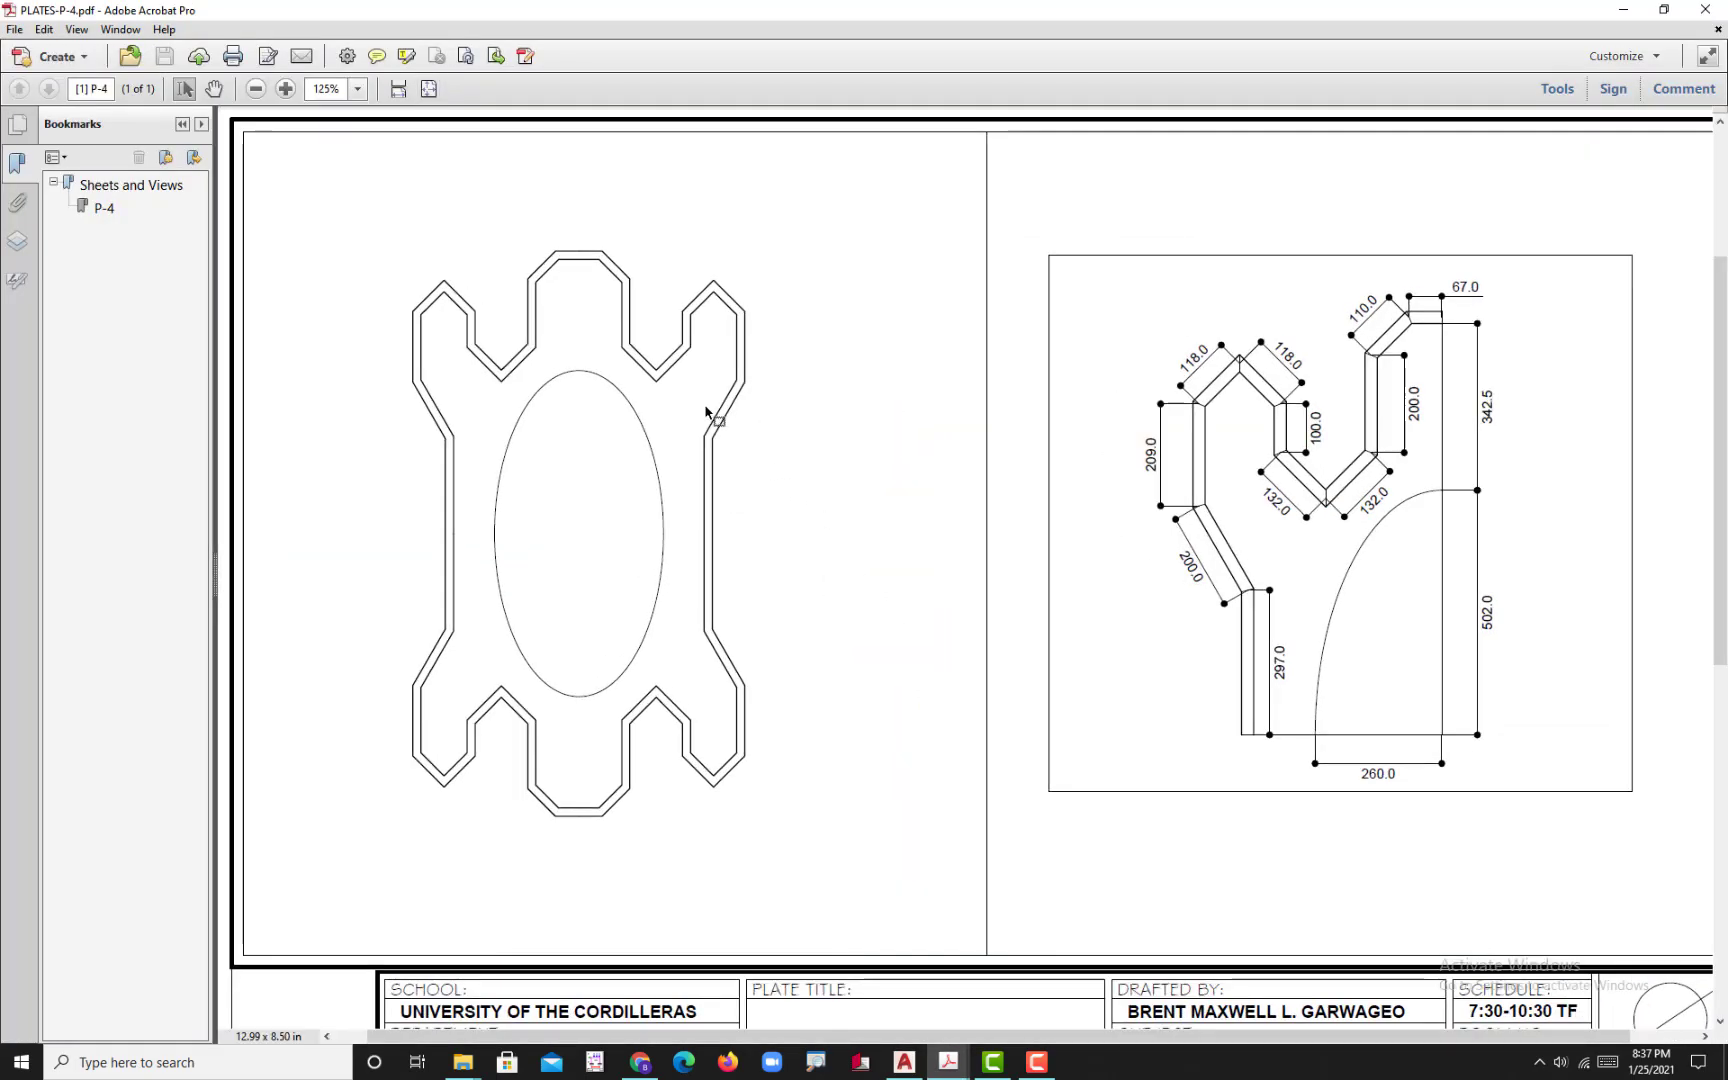
{"action": "scroll", "coordinate": [730, 408], "scroll_direction": "down", "scroll_amount": 5, "text": "ctrl"}
{"action": "scroll", "coordinate": [1369, 443], "scroll_direction": "up", "scroll_amount": 4, "text": "ctrl"}
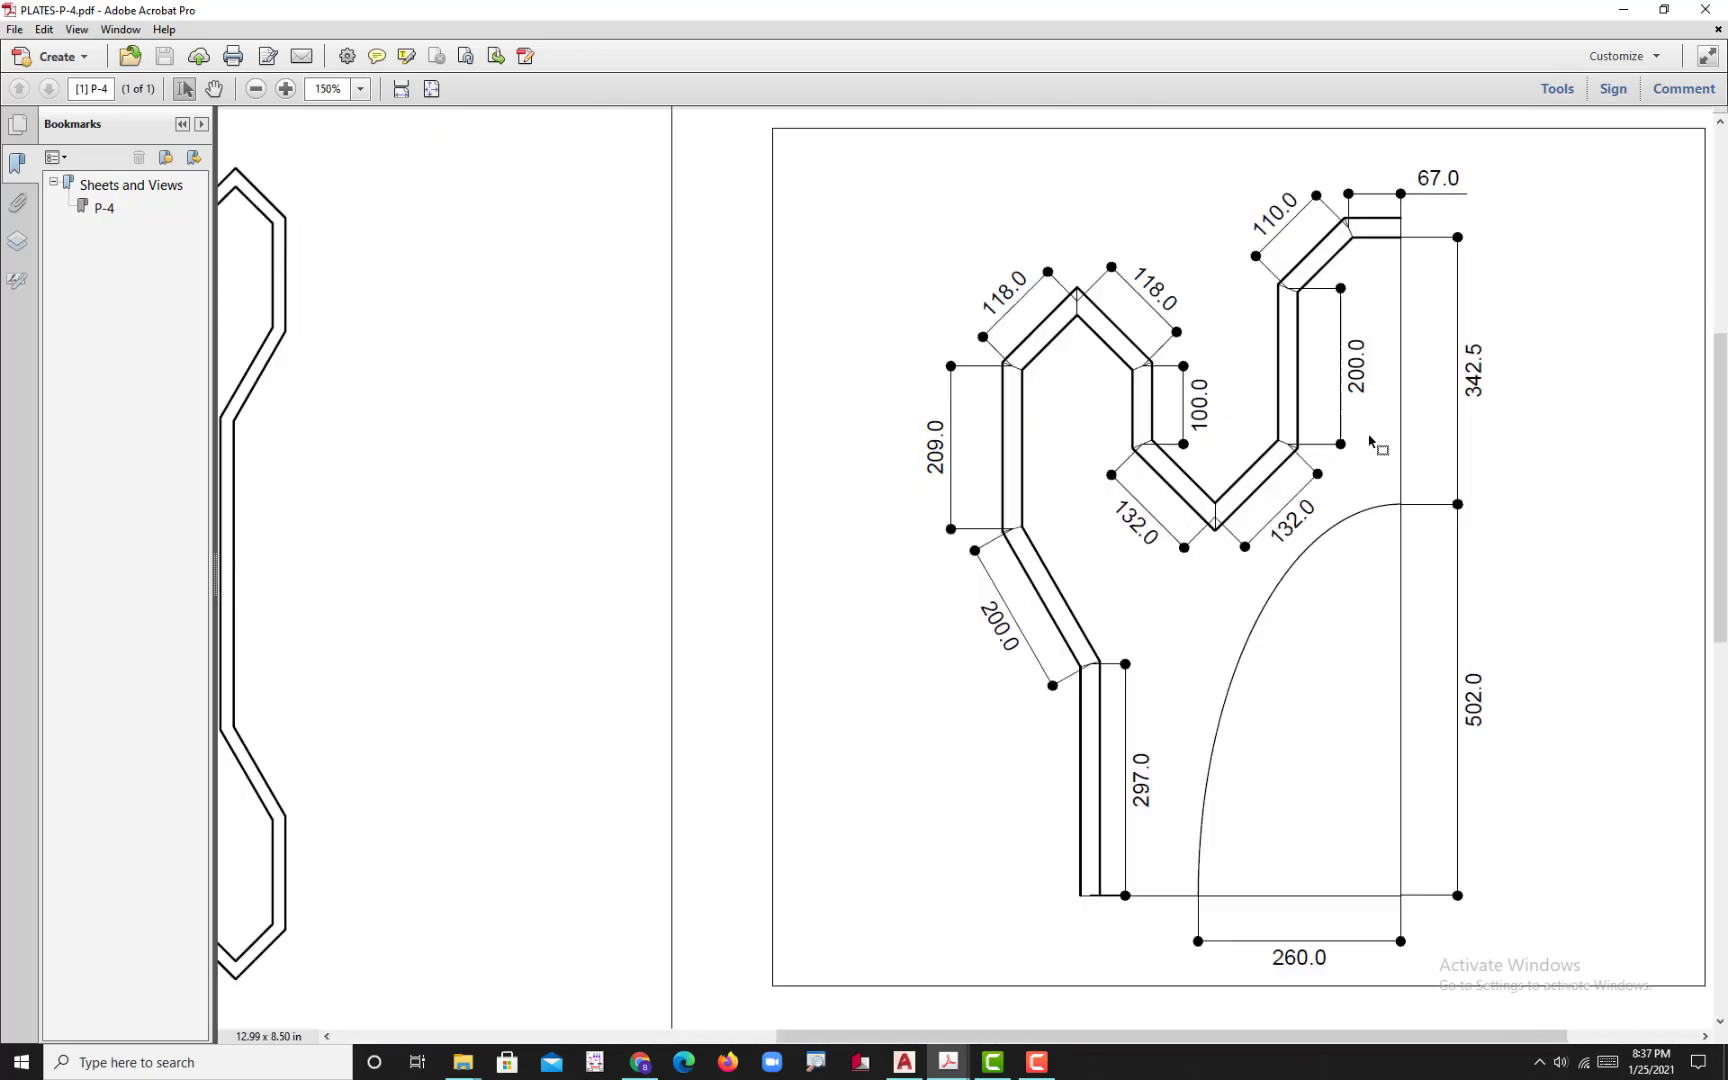
{"action": "scroll", "coordinate": [1370, 443], "scroll_direction": "down", "scroll_amount": 4, "text": "ctrl"}
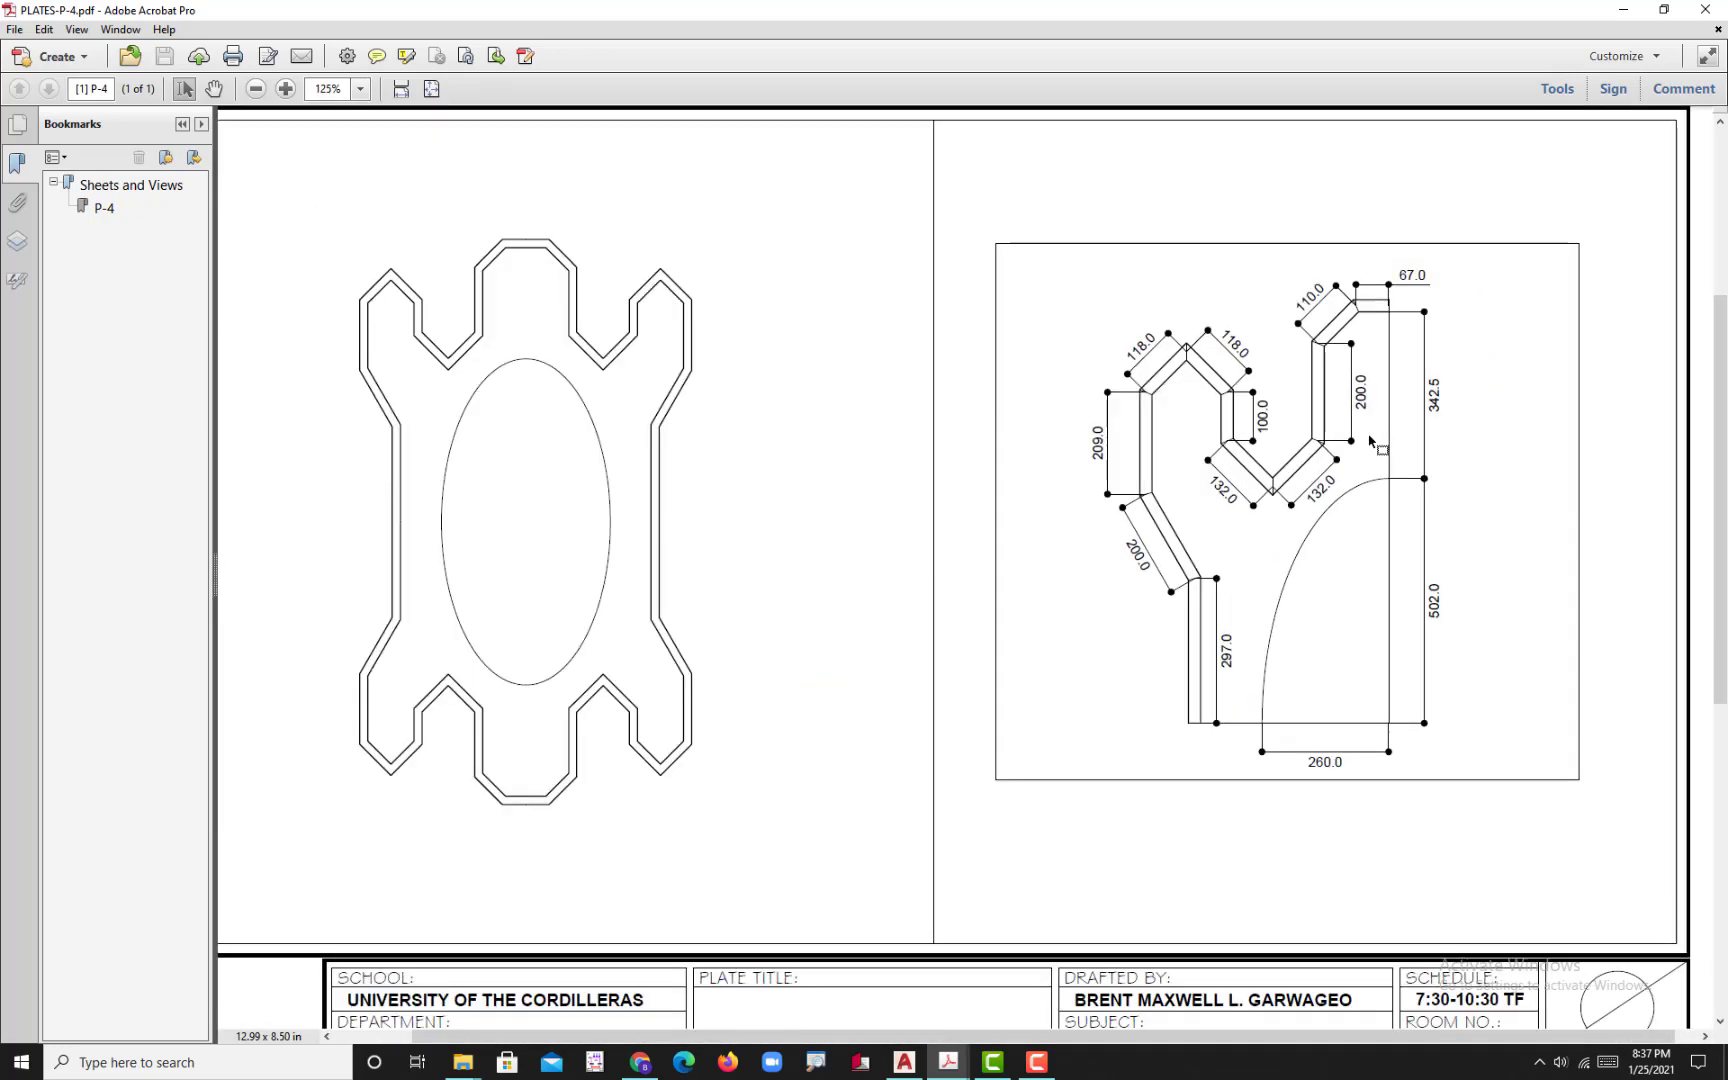